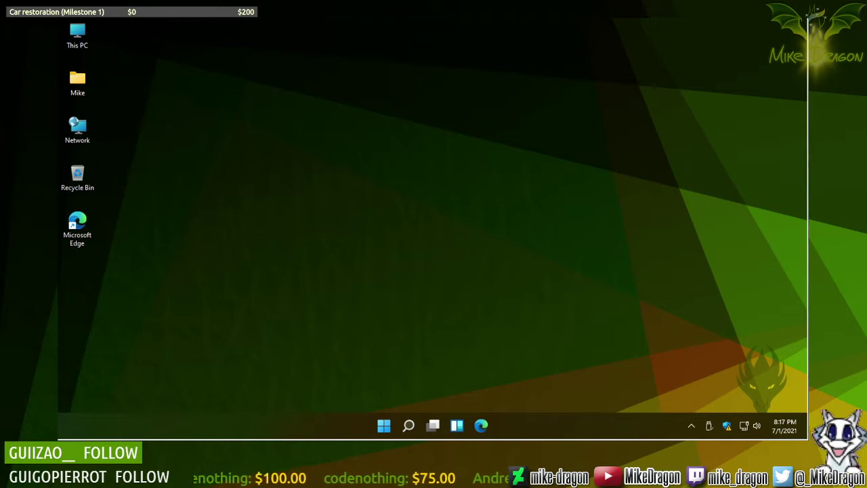
drag(462, 186, 513, 285)
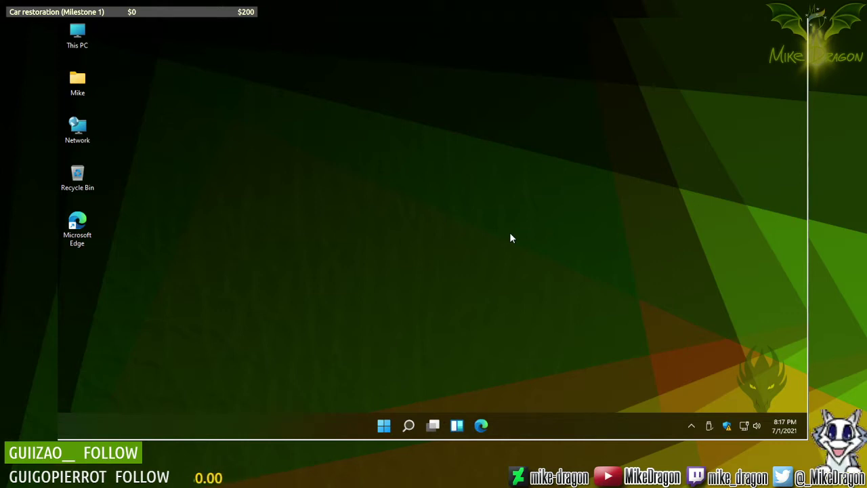
drag(311, 169, 466, 327)
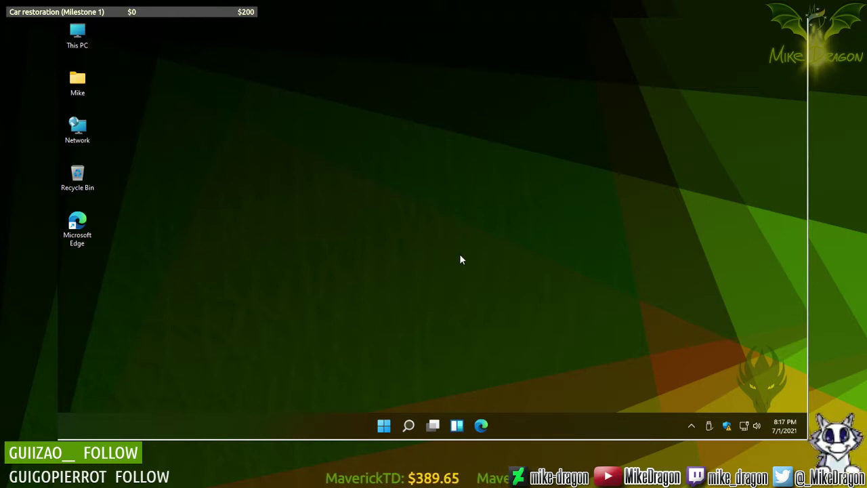
drag(465, 256, 502, 326)
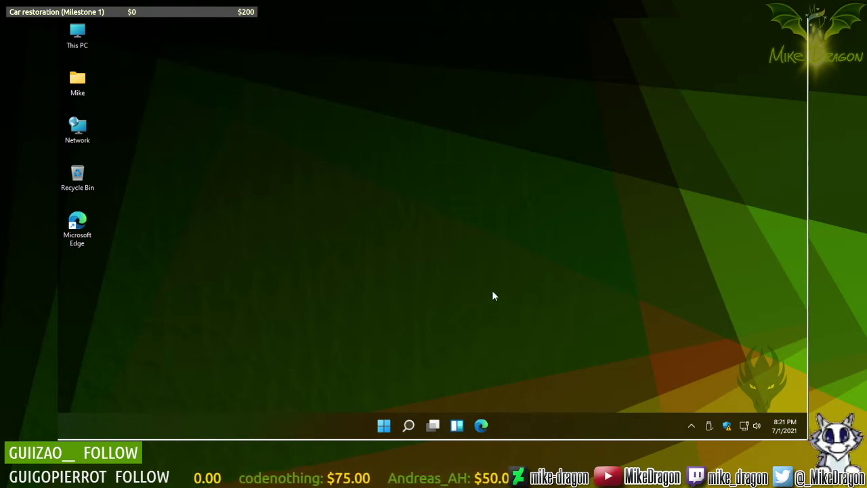
Step: Open the personal user folder from the desktop to view its contents and close its window
click(78, 87)
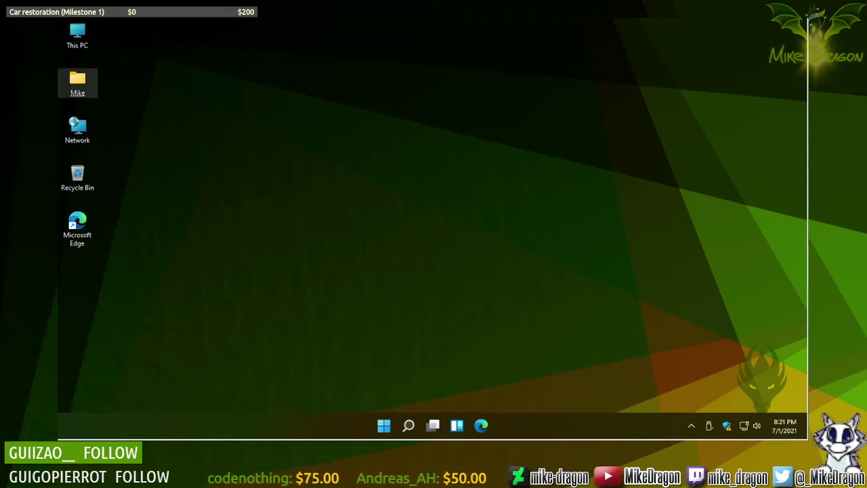
click(451, 269)
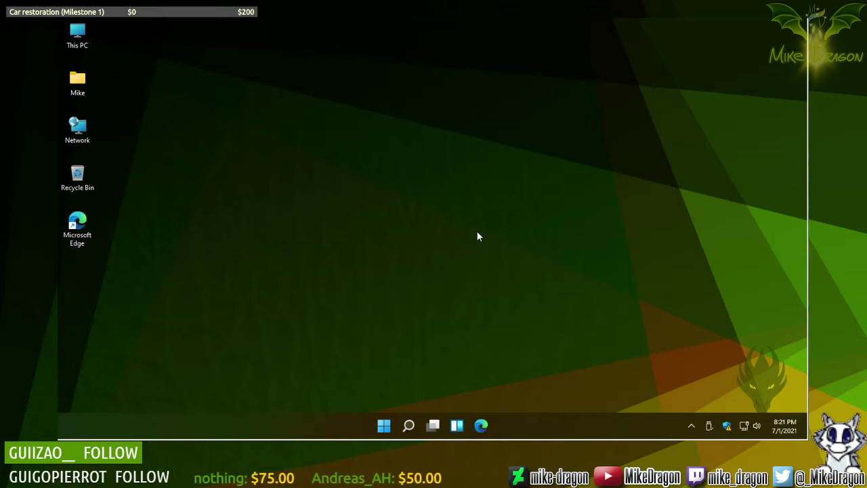
click(77, 81)
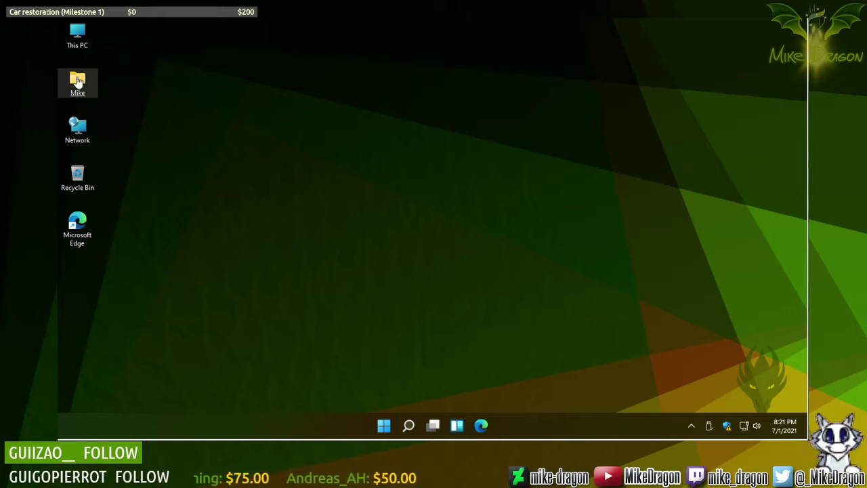
key(Return)
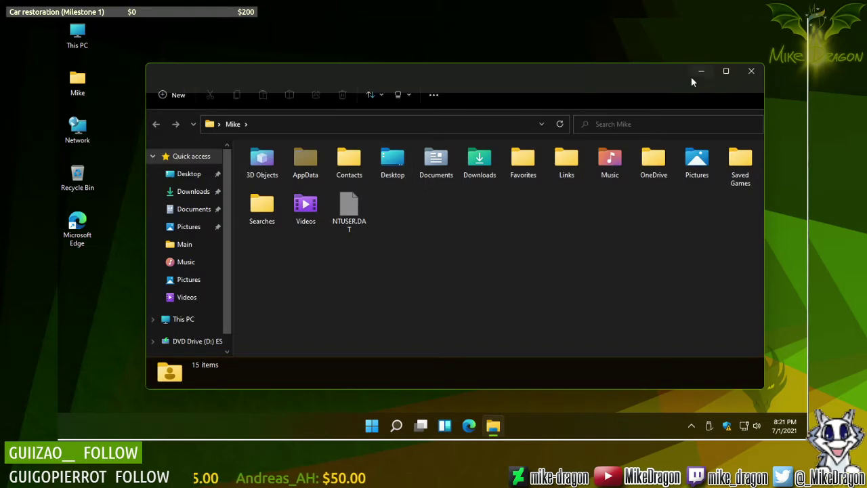
click(752, 72)
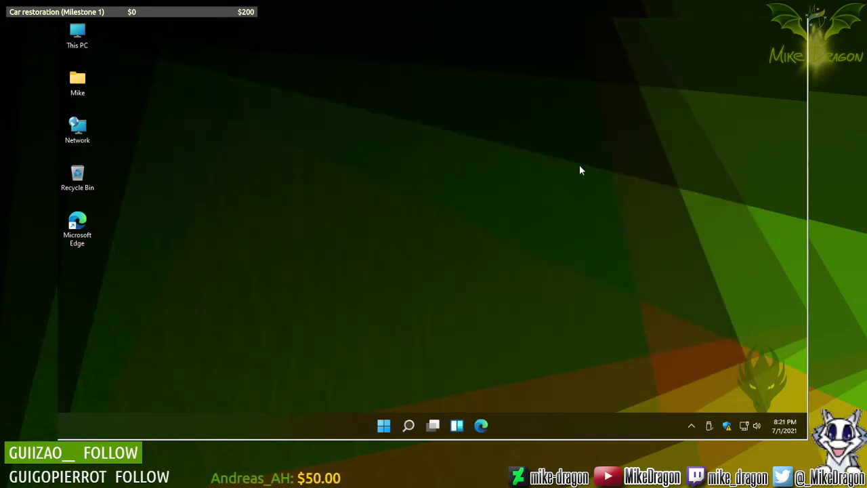
Step: Open the desktop's display settings and dismiss the privacy notification about blocked location access
right_click(383, 193)
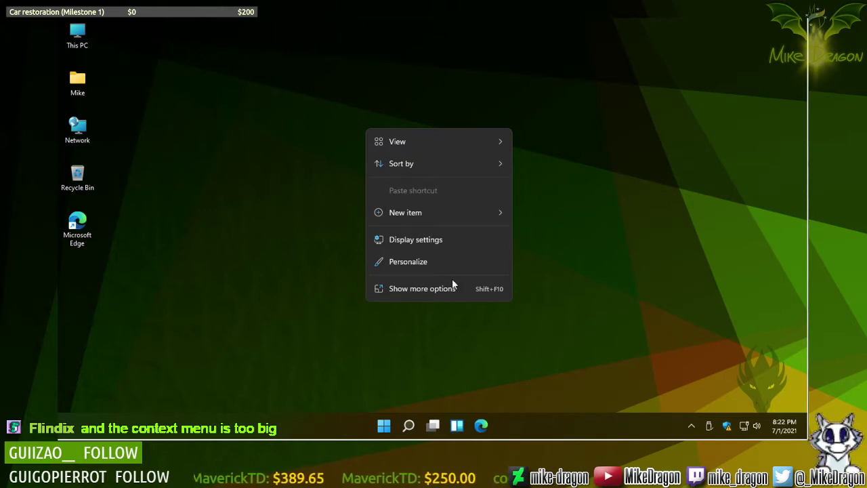
click(440, 245)
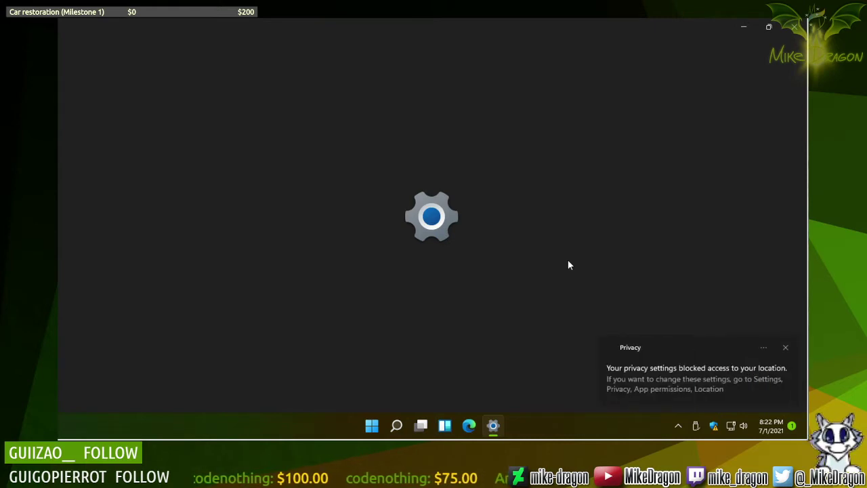
scroll(567, 260, down, 3)
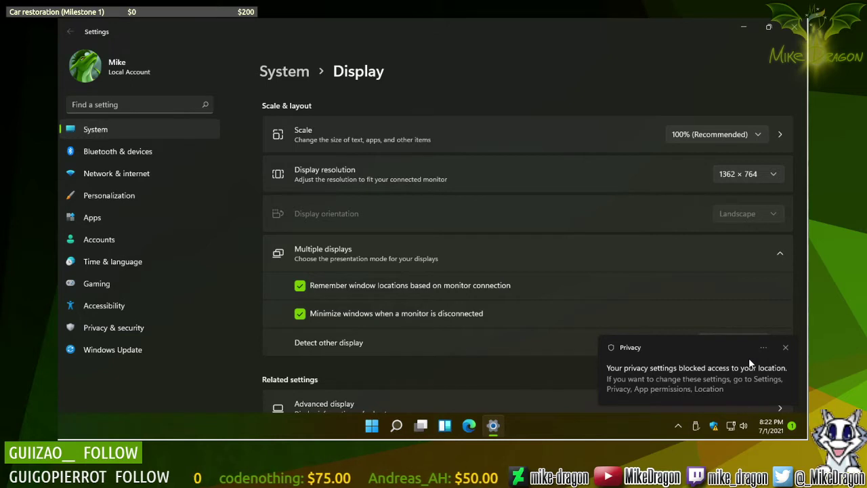
click(788, 348)
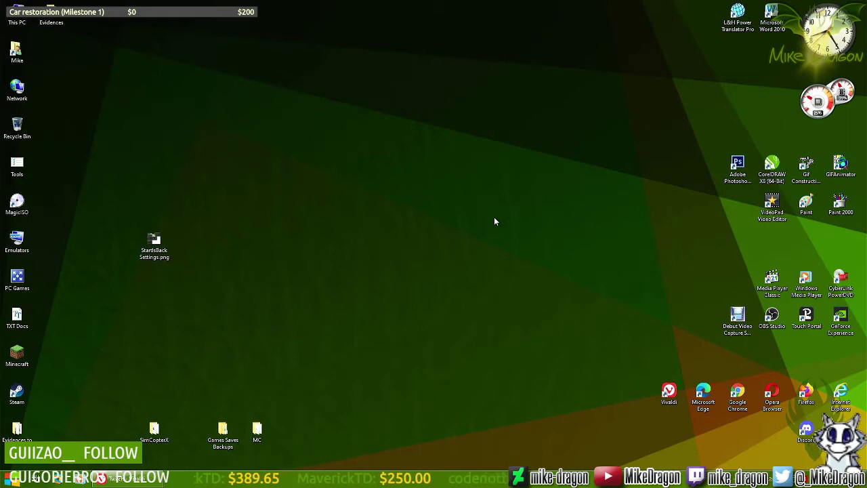
Step: Switch to the host computer's desktop and open its display settings to check the scale and layout options
right_click(468, 157)
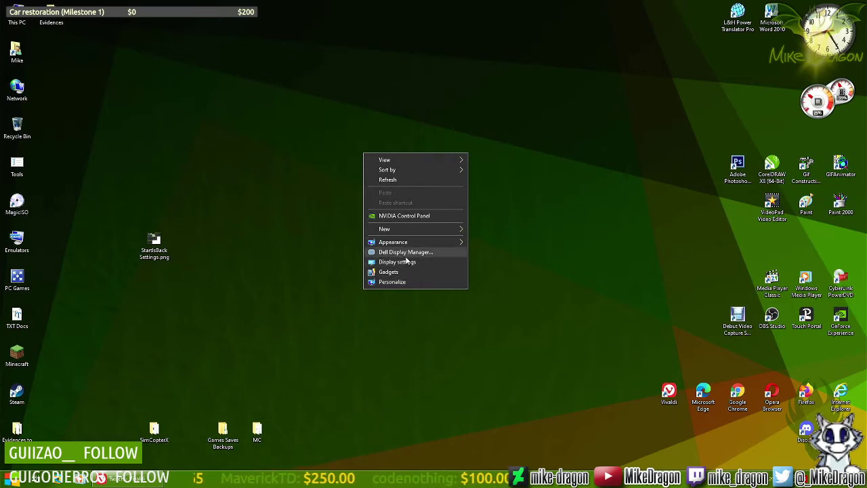
click(409, 262)
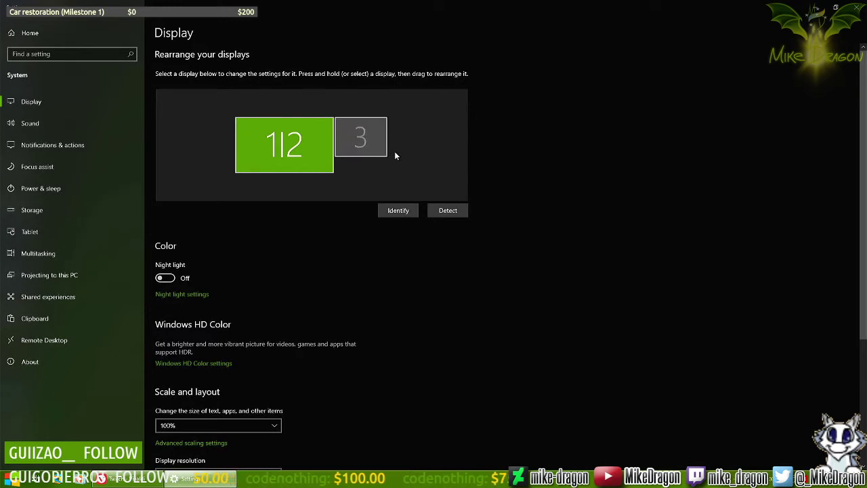
scroll(521, 126, down, 3)
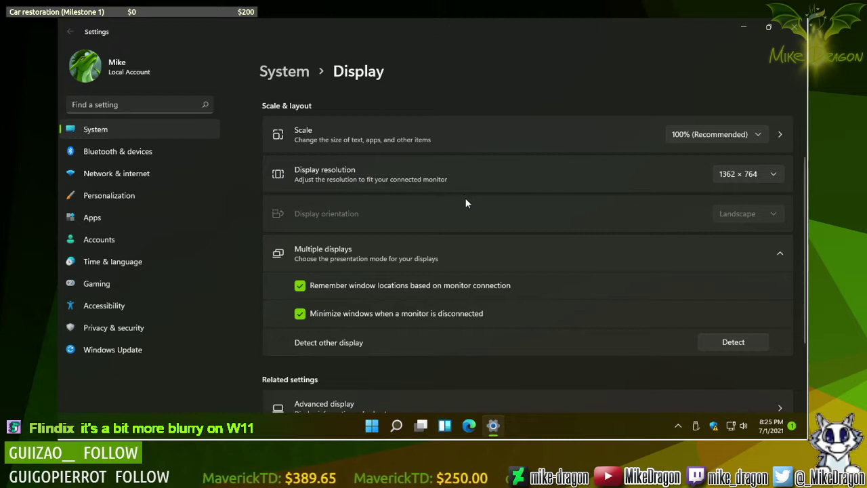
Step: Set the Windows 11 virtual machine's display resolution to 1366 × 768 and keep the change
click(778, 176)
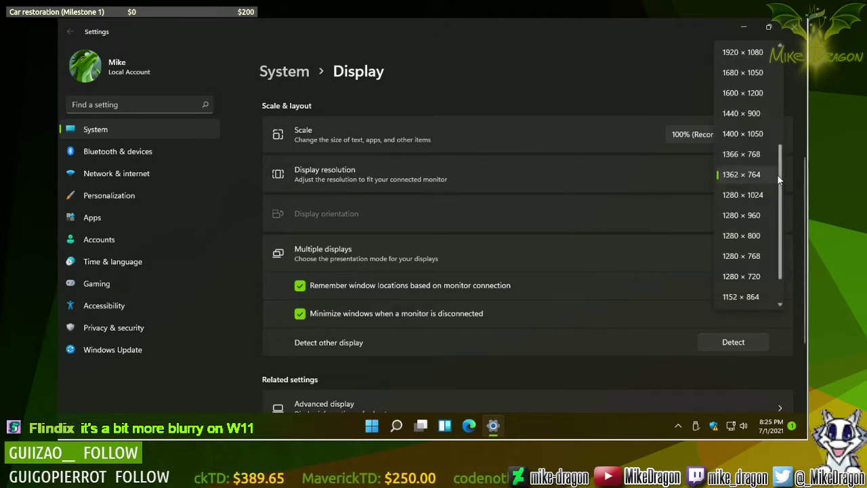
click(740, 155)
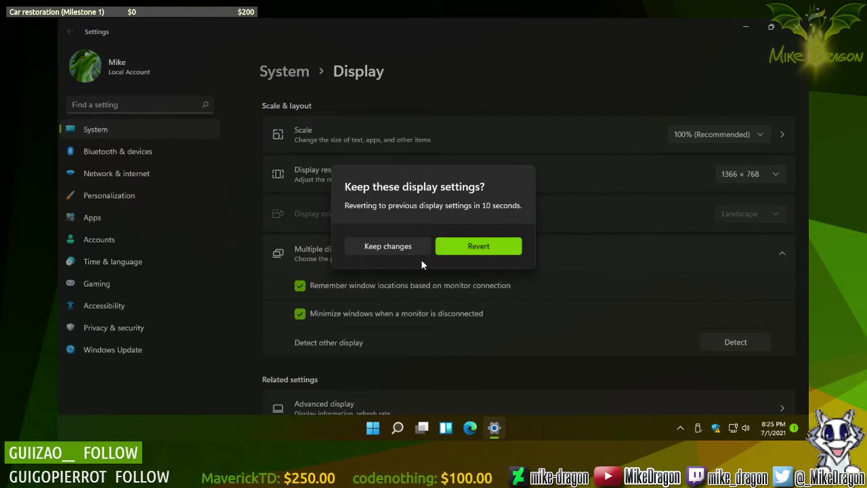
click(392, 248)
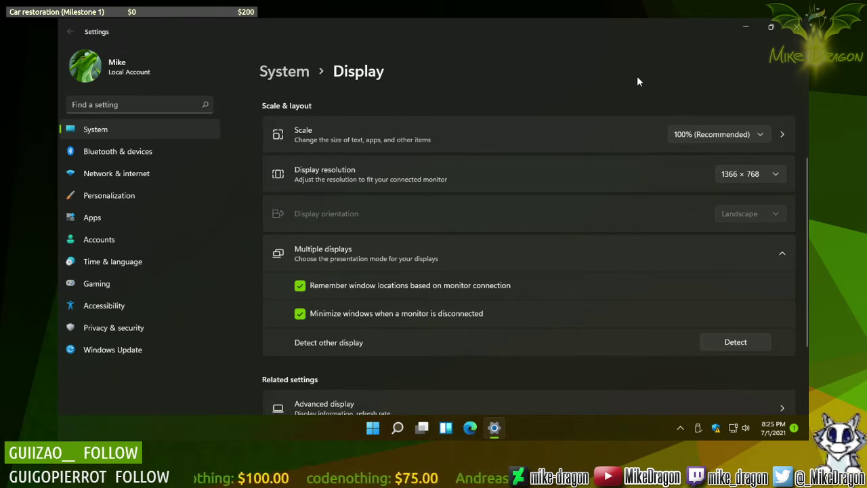
Step: Inspect the Windows 11 and Windows 10 Pro snapshots in the virtual machine's Snapshot Manager and close it
scroll(580, 281, down, 3)
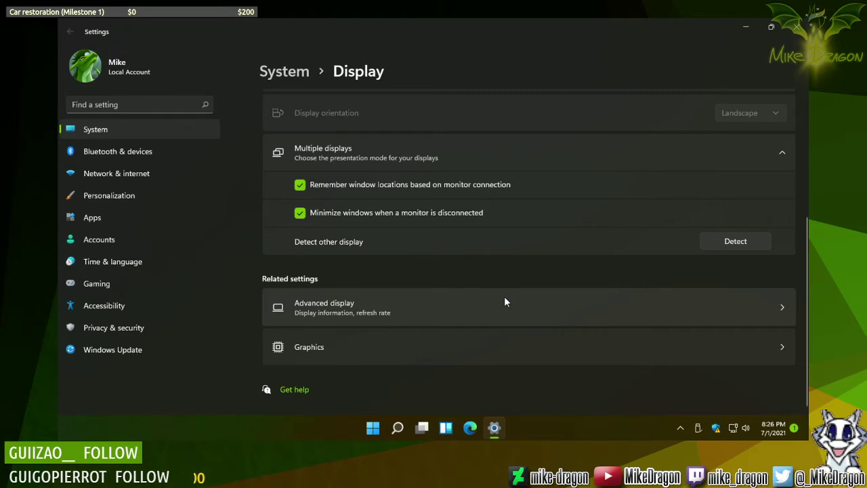
click(133, 5)
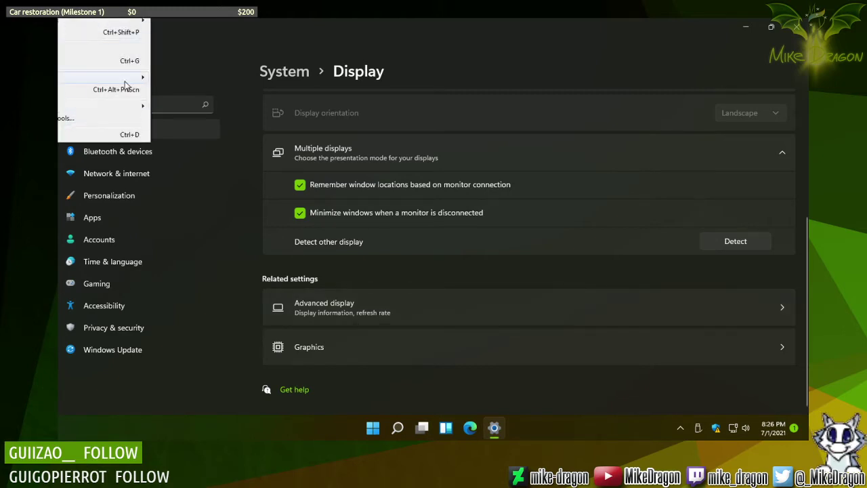
mouse_move(125, 81)
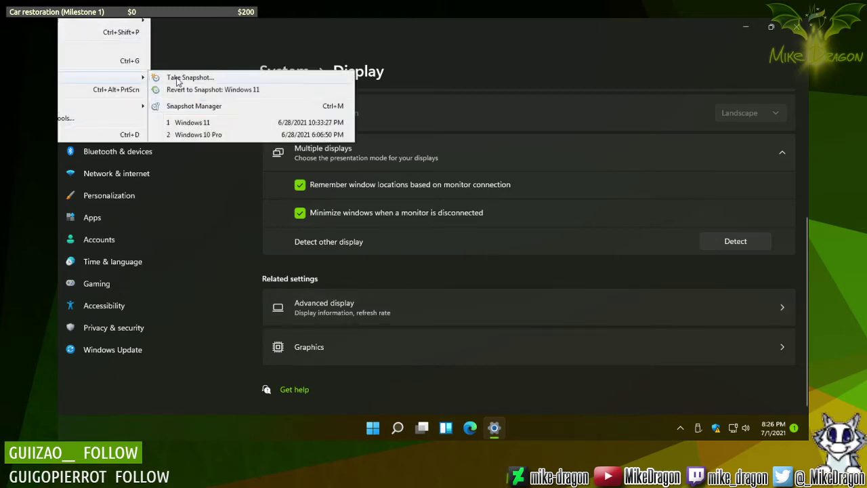
click(235, 110)
click(440, 122)
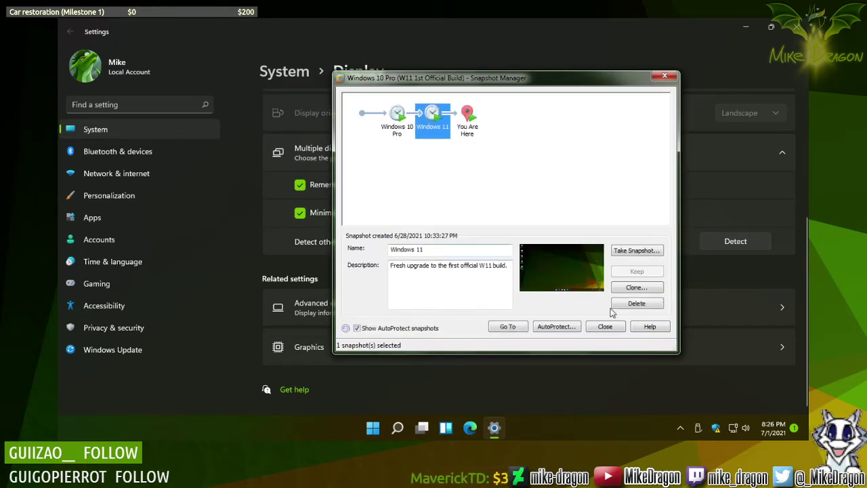
click(400, 129)
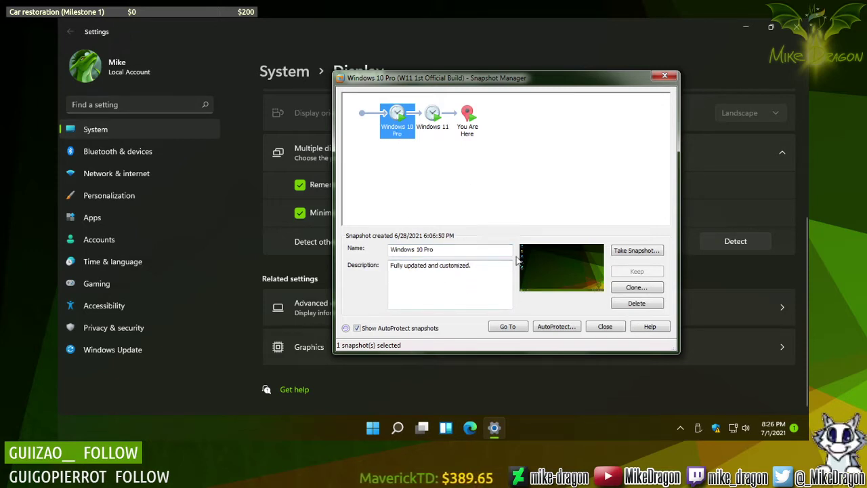
click(619, 330)
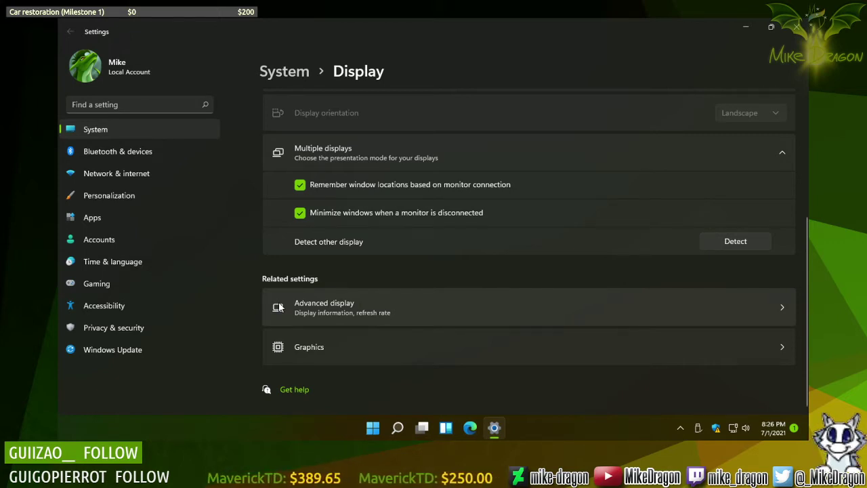
Step: Examine the Advanced display information for the wired display and return to the Display page
click(362, 311)
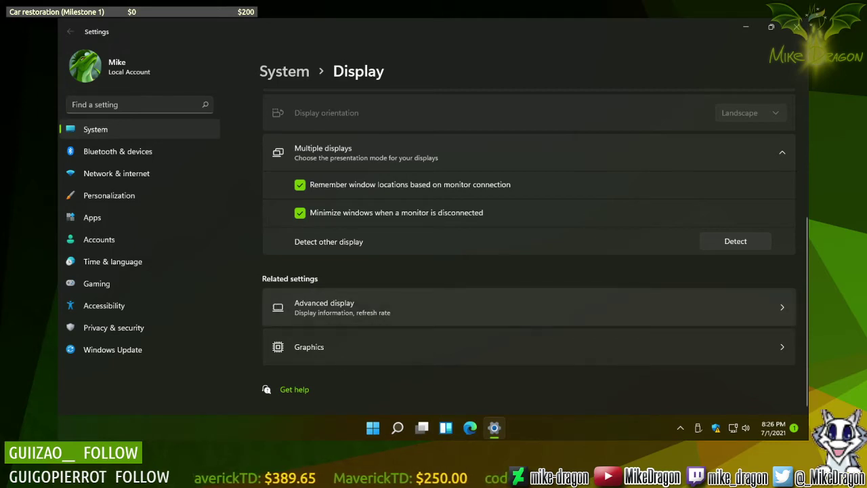
click(350, 307)
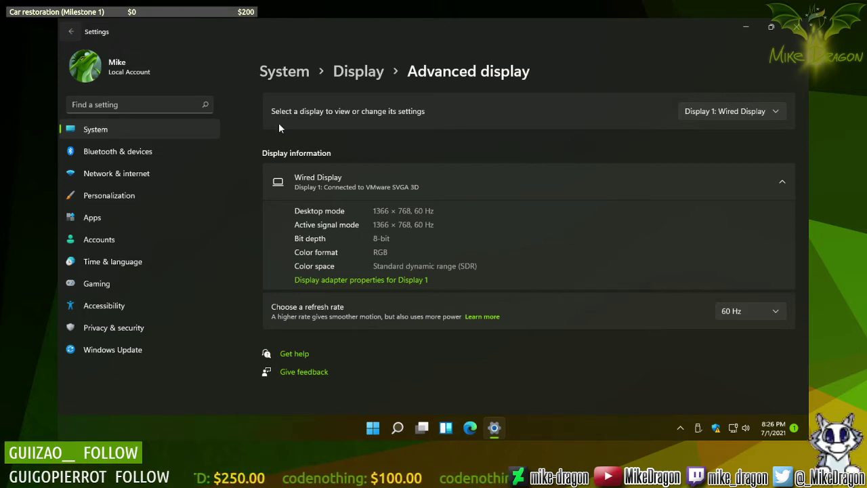
click(70, 32)
Step: Turn on Night light in the display settings and switch it back off
scroll(414, 366, down, 3)
scroll(417, 355, up, 3)
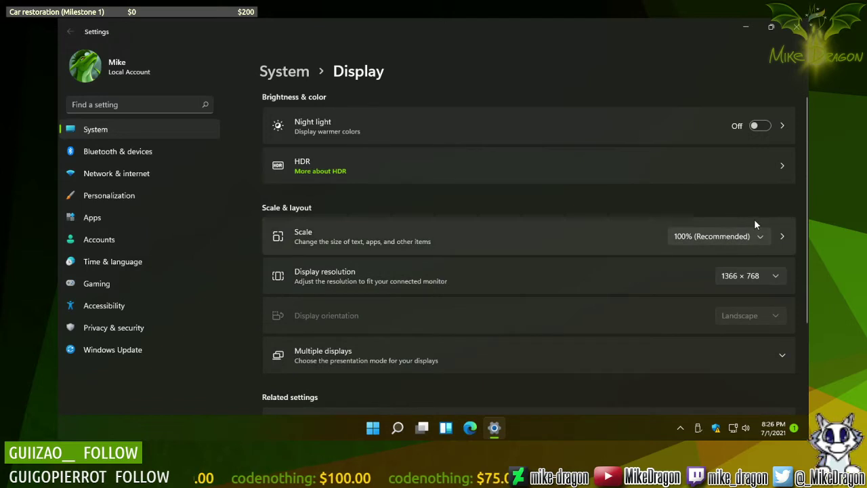
click(760, 126)
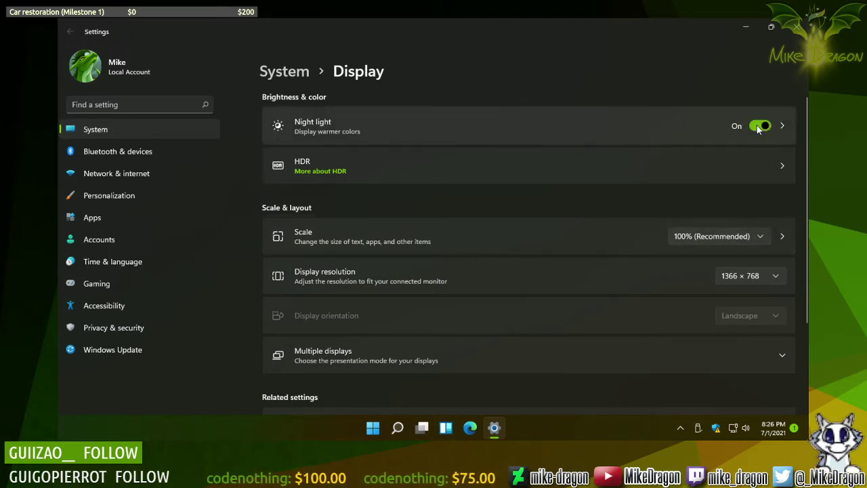
click(759, 126)
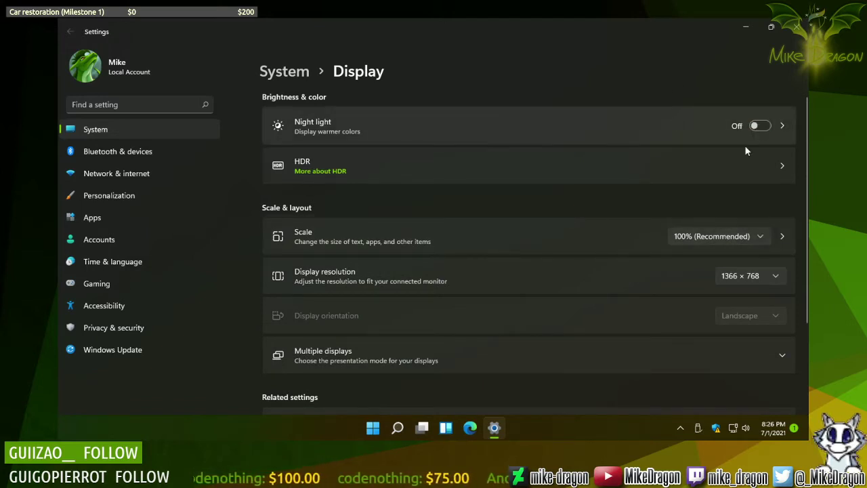
Step: Examine the Graphics page's custom options for apps, including the app type choices, and close Settings
scroll(614, 192, down, 3)
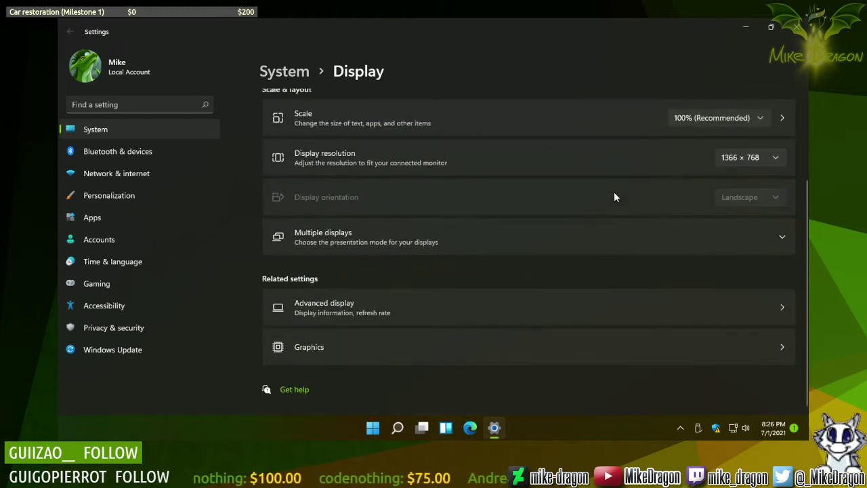
click(365, 350)
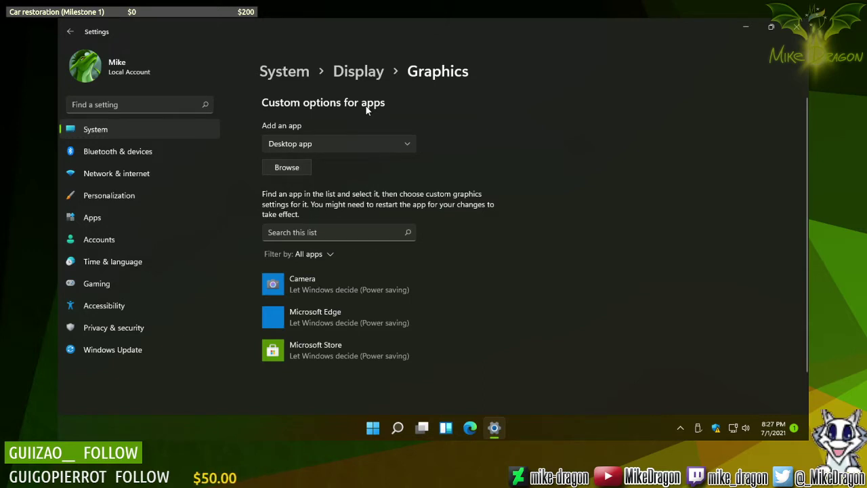
click(411, 142)
click(458, 138)
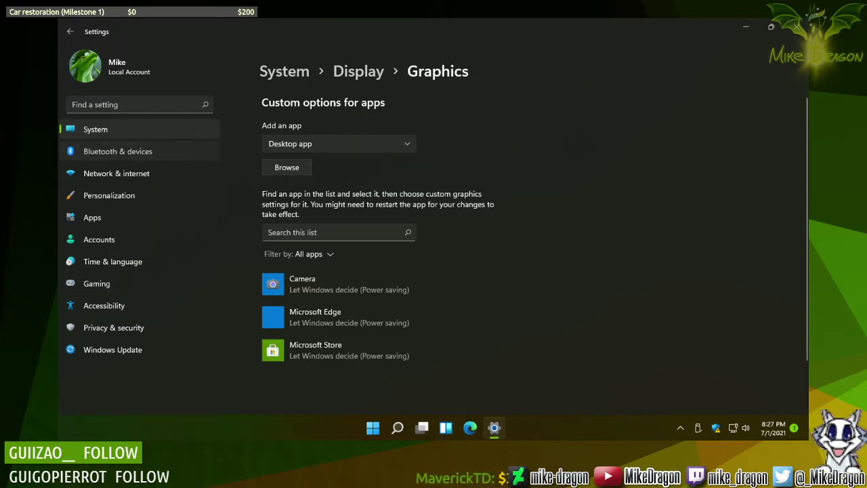
click(798, 27)
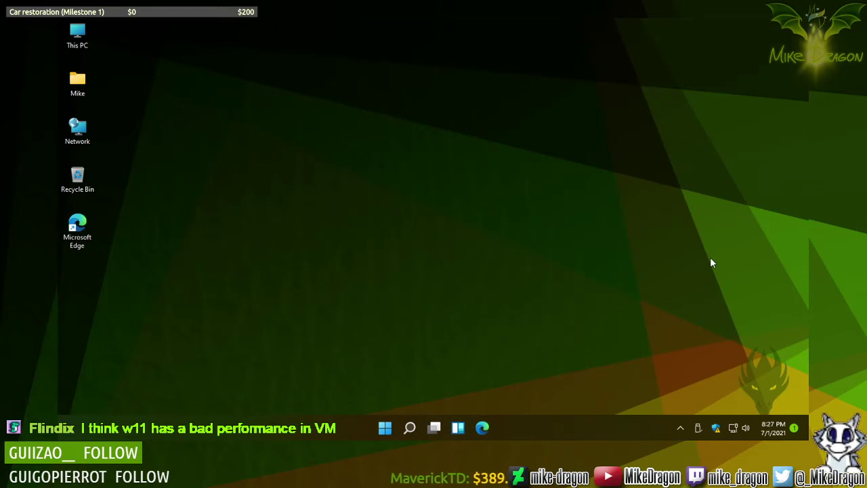
drag(603, 249, 618, 305)
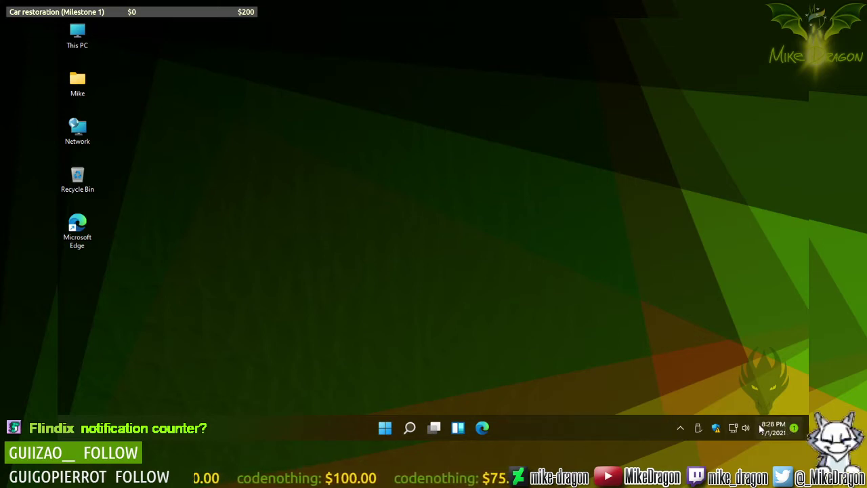
mouse_move(773, 432)
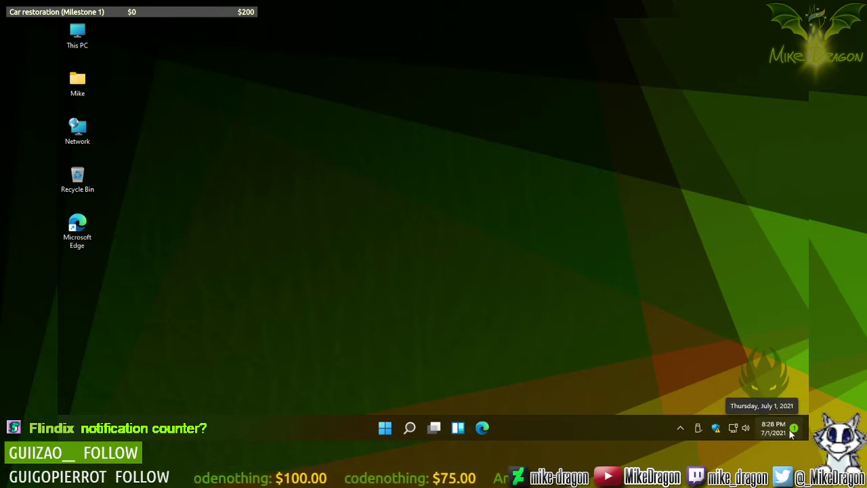
Step: Check the options offered for the clock and notification area, and open the Taskbar settings page
right_click(795, 434)
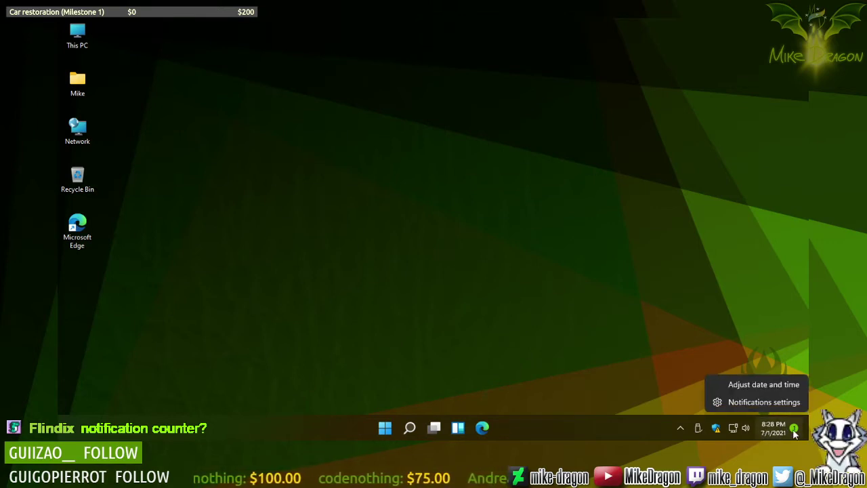
key(Escape)
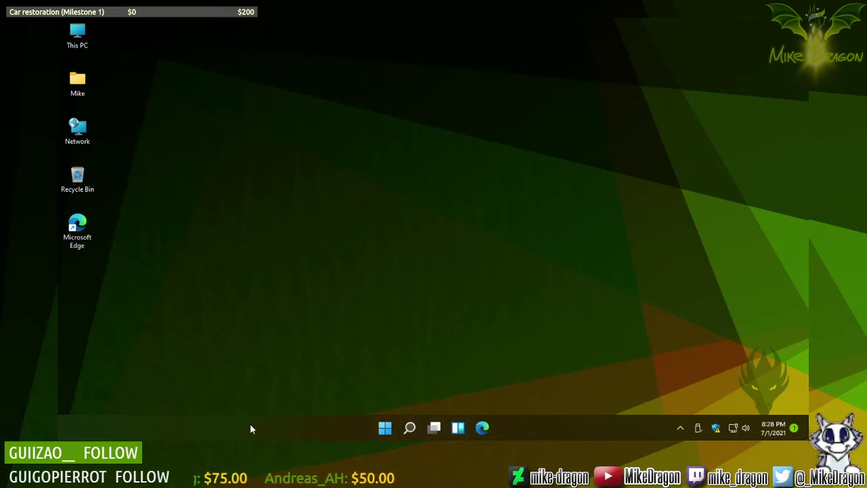
right_click(309, 427)
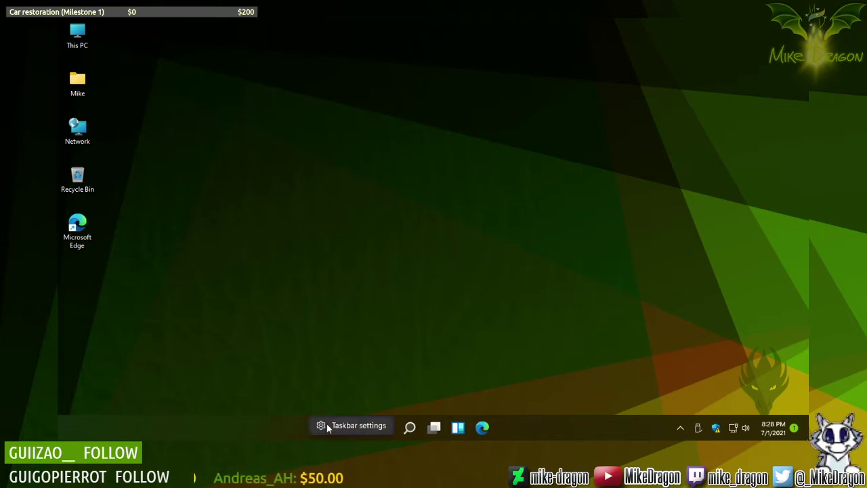
click(327, 425)
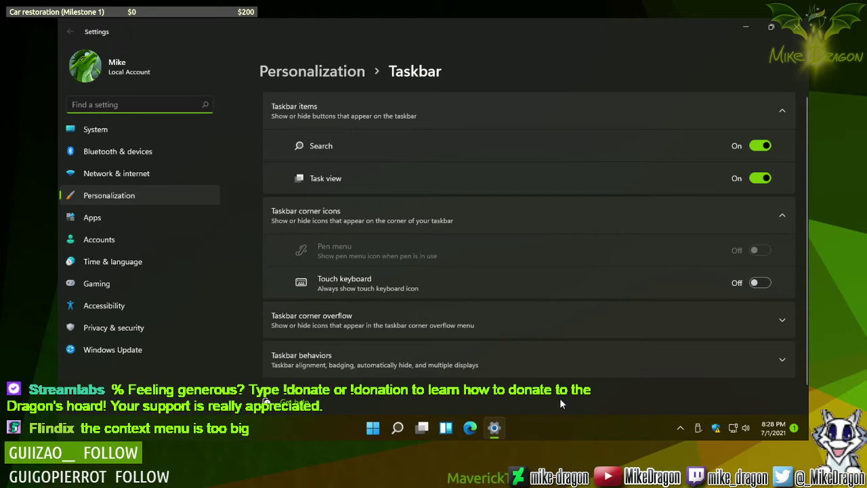
Step: Minimize and restore Settings, and turn off the Search item on the taskbar
click(494, 427)
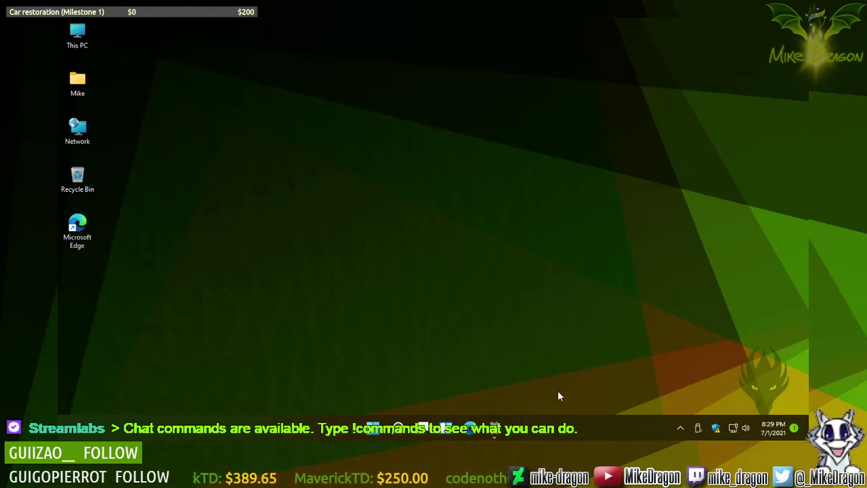
click(495, 428)
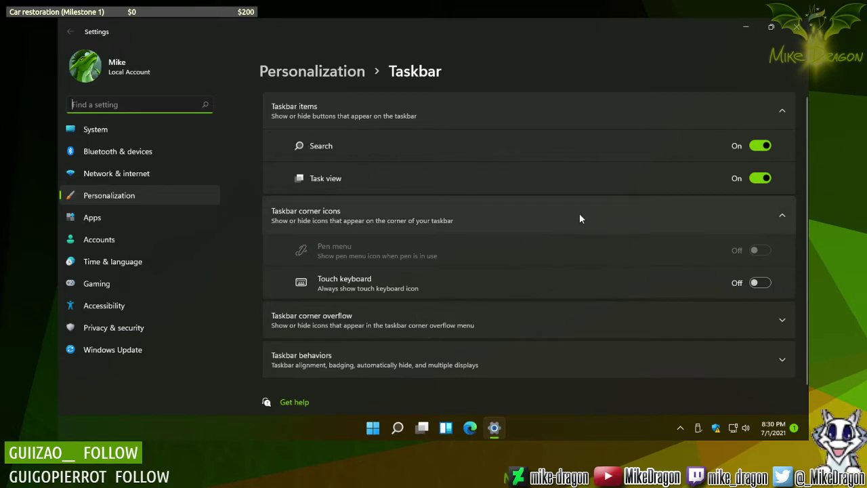
click(760, 147)
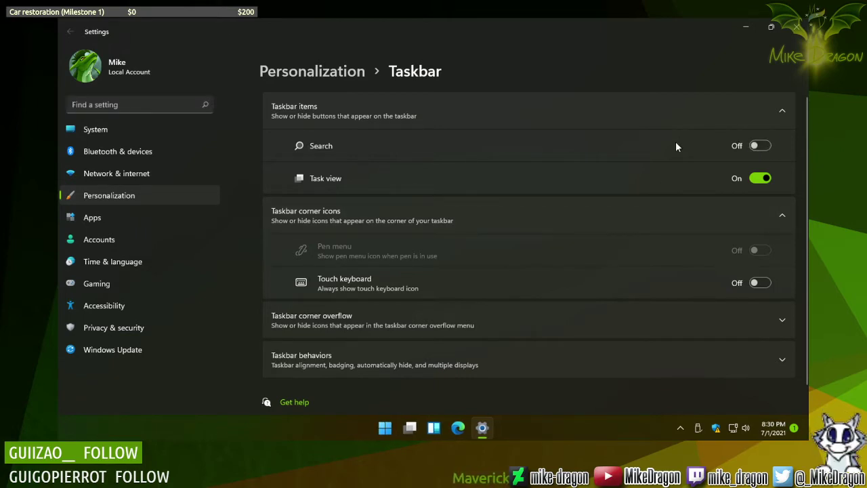
click(759, 178)
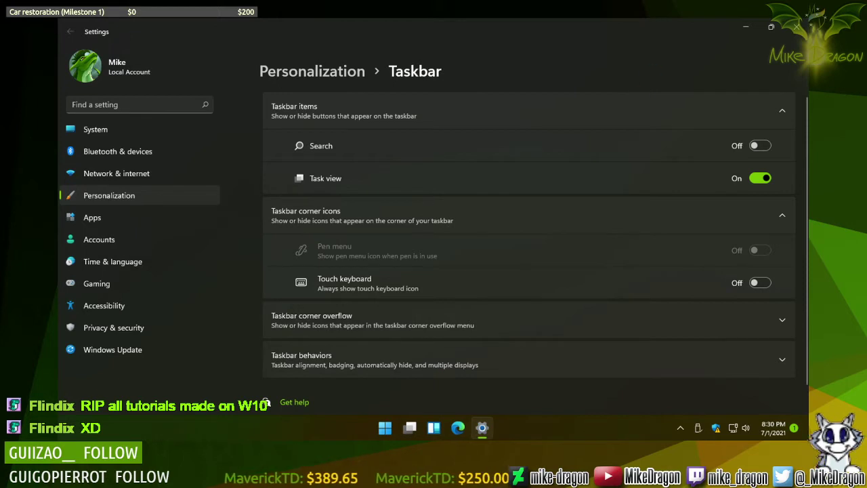
Step: Try the Task Manager and Windows Explorer toggles under Taskbar corner overflow, restore both, and collapse the section
scroll(615, 284, down, 1)
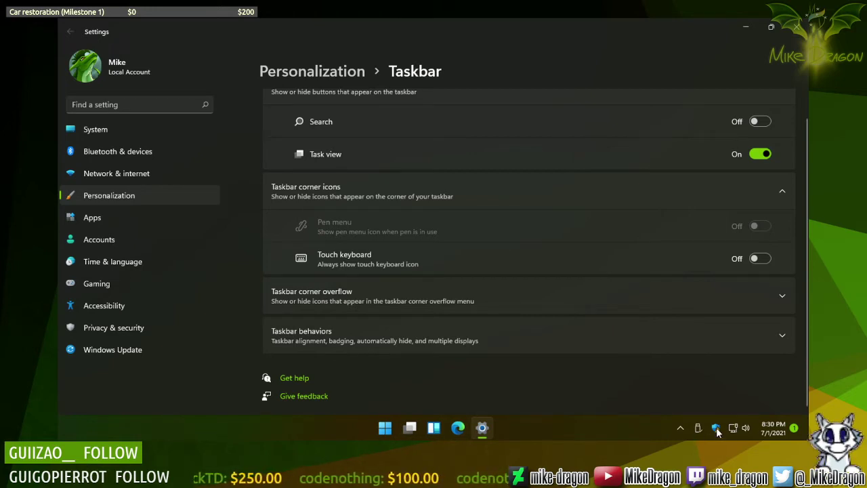
click(335, 290)
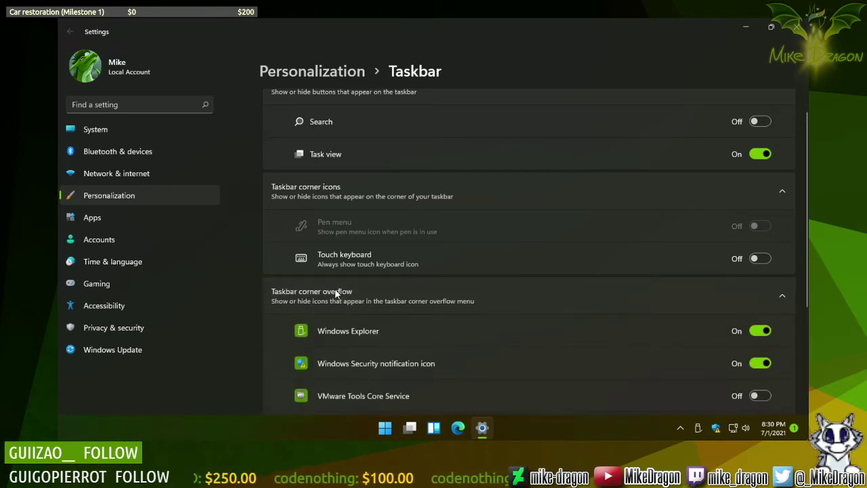
scroll(474, 271, down, 3)
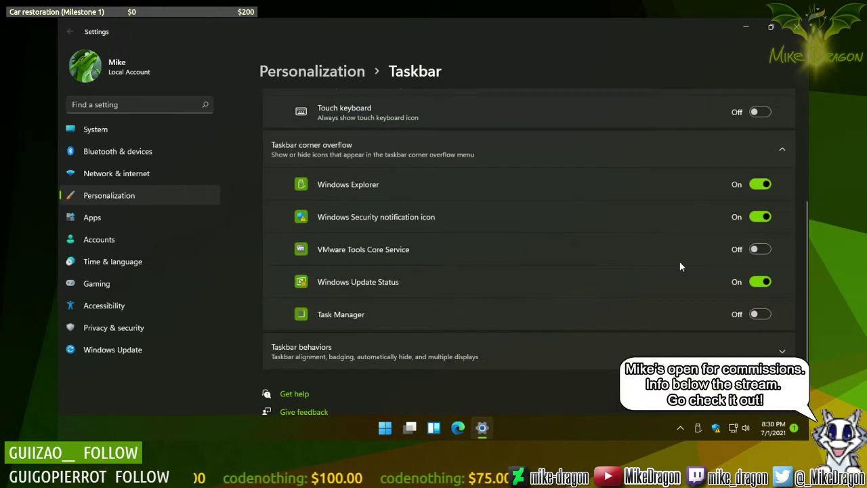
click(763, 315)
click(764, 317)
click(764, 185)
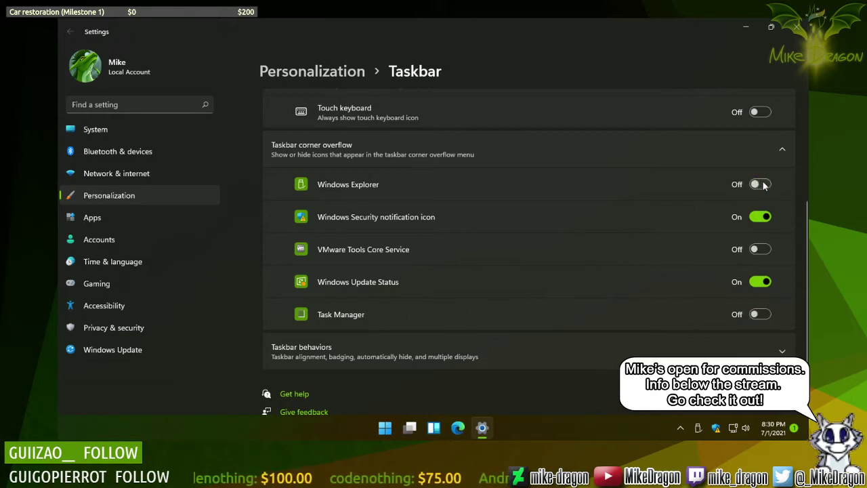
click(762, 185)
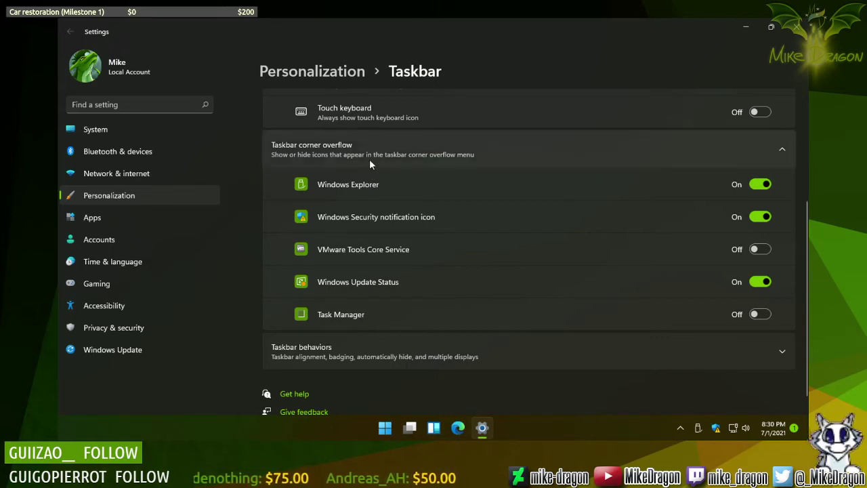
click(784, 151)
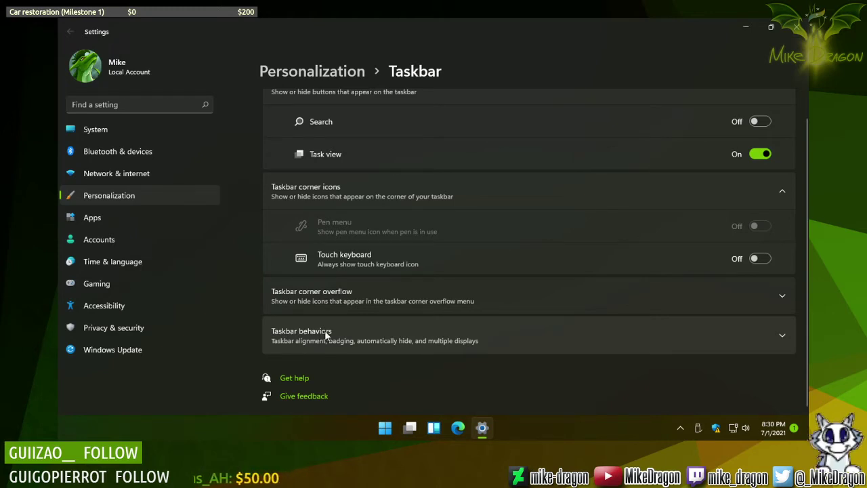
Step: Set the taskbar alignment to Left in the Taskbar behaviors
click(781, 335)
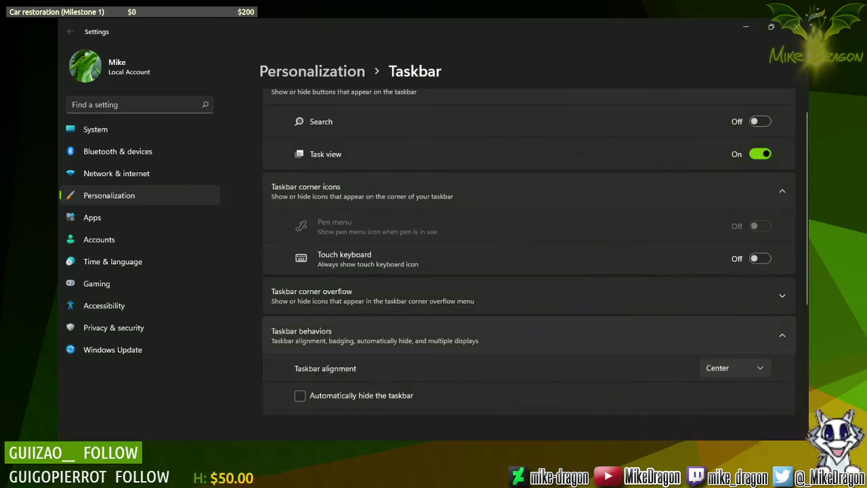
scroll(585, 331, down, 3)
click(764, 197)
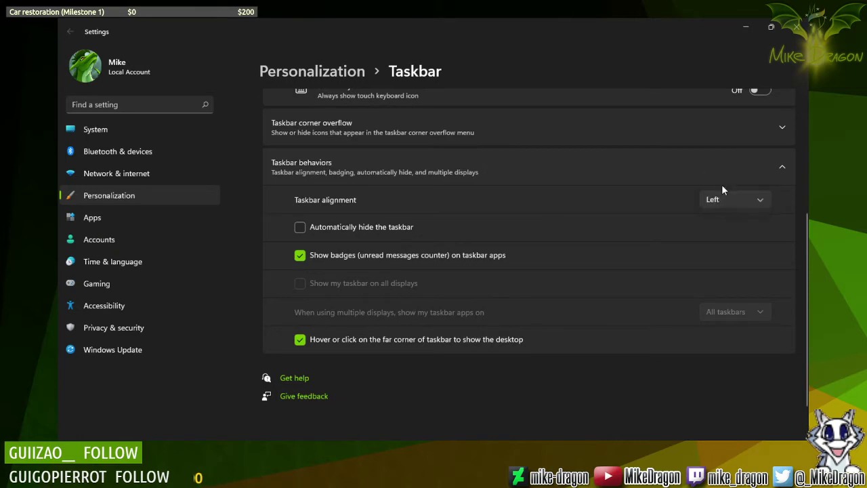
click(721, 181)
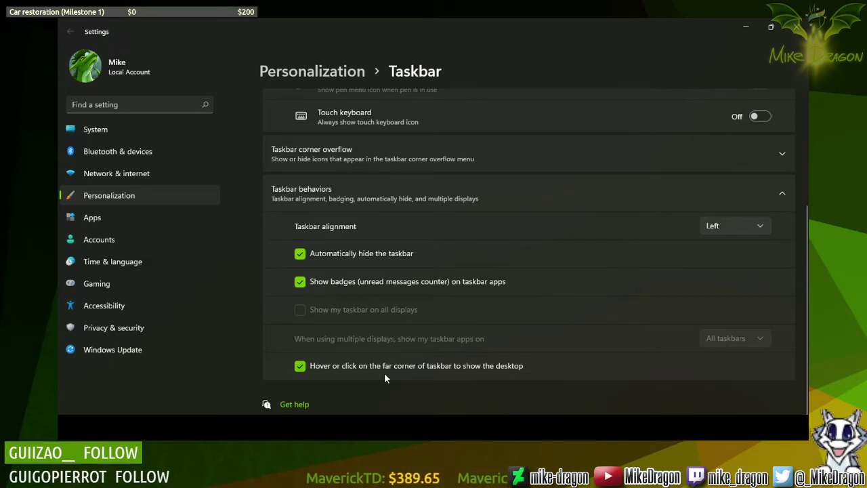
Step: Test automatic hiding of the taskbar by revealing it at the screen edge, and turn the option back off
mouse_move(168, 419)
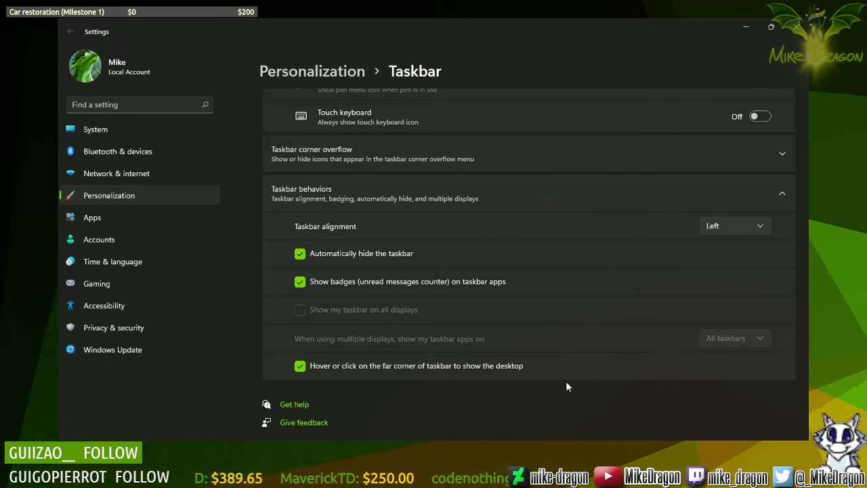
mouse_move(529, 441)
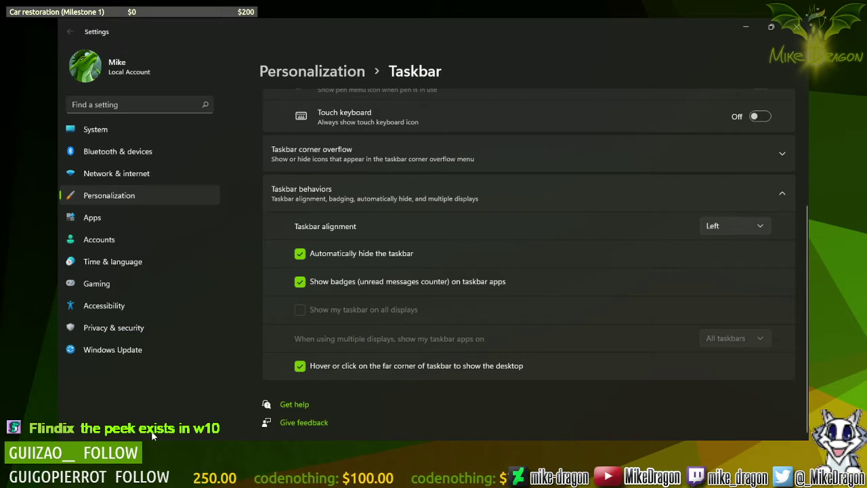
mouse_move(212, 436)
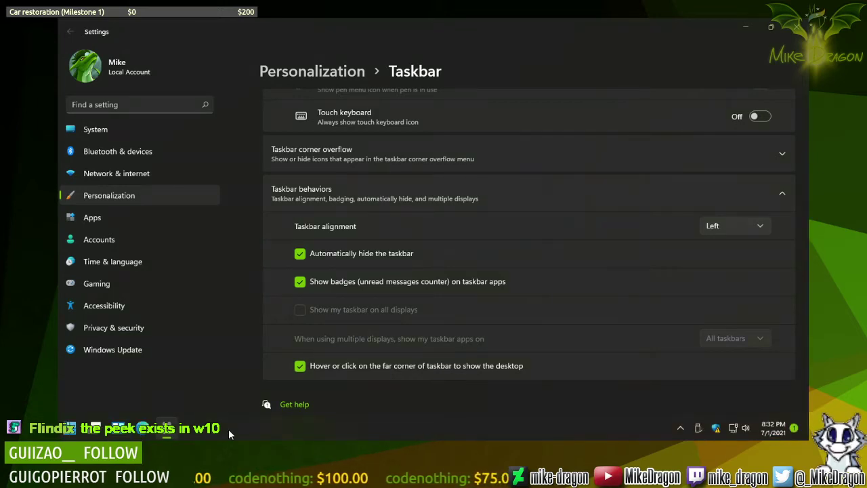
click(300, 254)
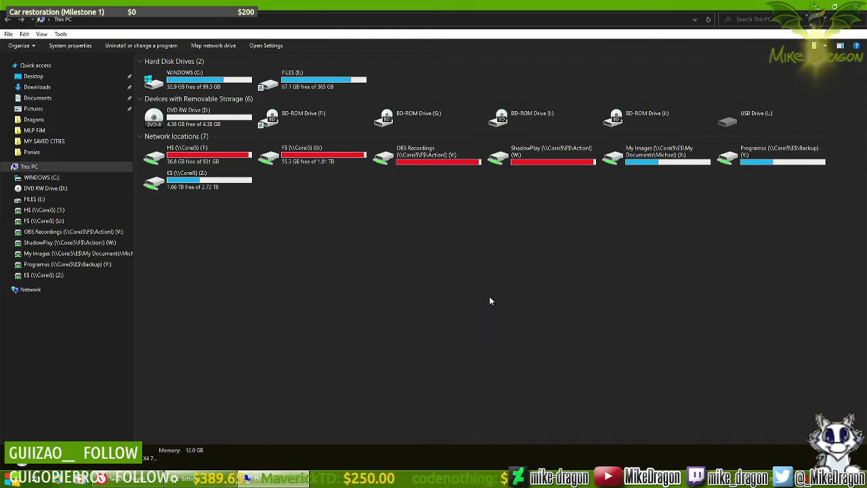
Step: Show the Windows 10 host's desktop, check the Twitch Stream Manager chat, and return to the This PC window
click(866, 478)
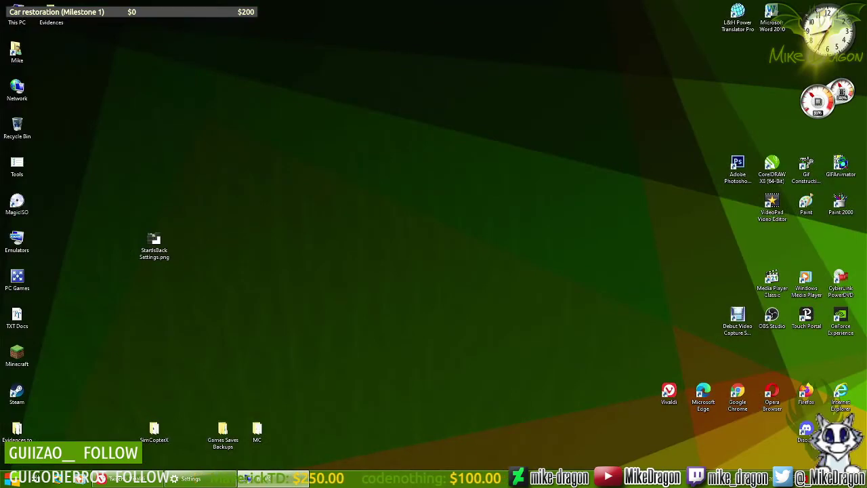
click(273, 478)
click(130, 478)
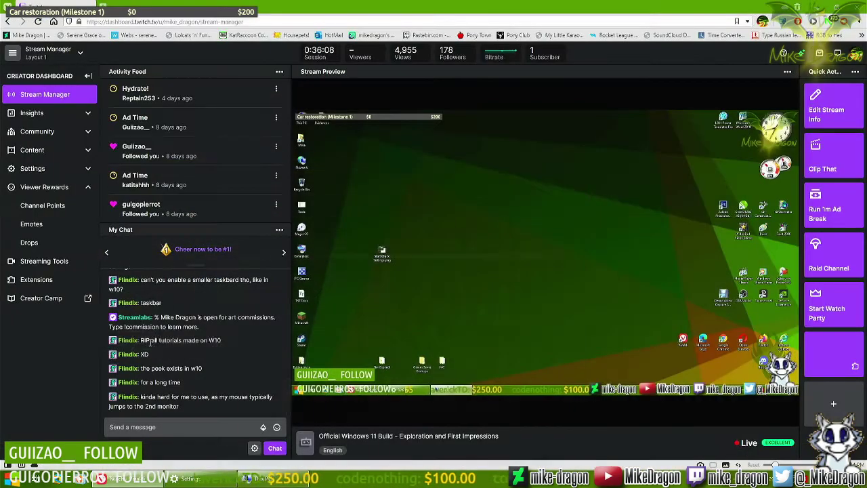
click(272, 479)
drag(110, 217, 209, 289)
click(295, 479)
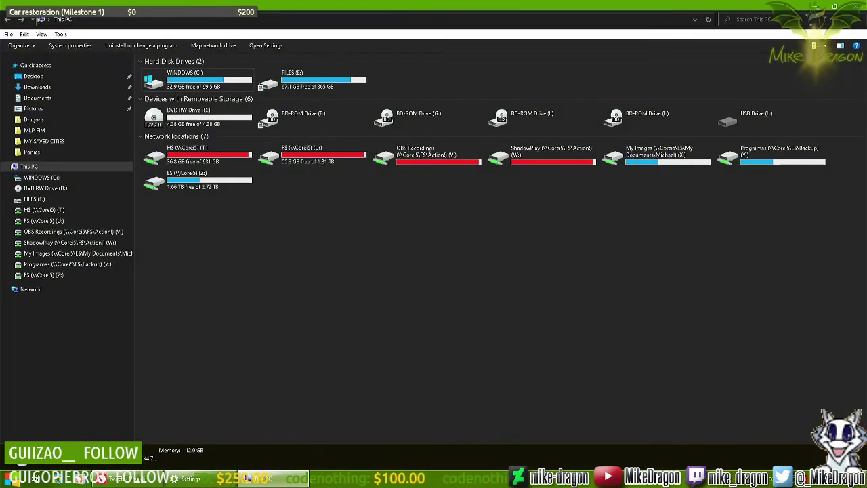
Step: Test the host's show-desktop feature against the This PC window, and close This PC
click(866, 480)
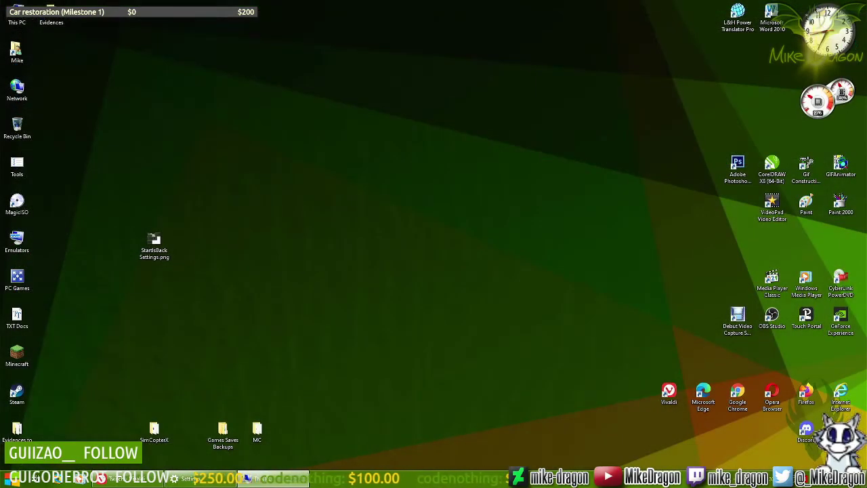
click(865, 480)
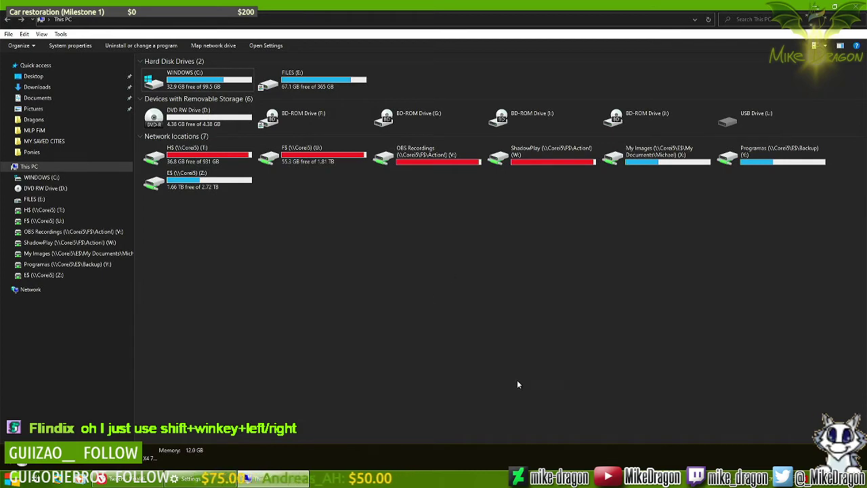
key(super+d)
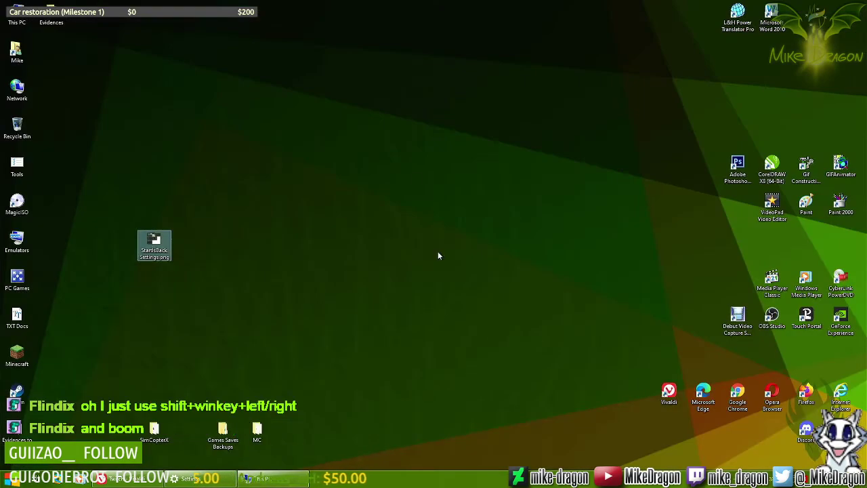
click(294, 481)
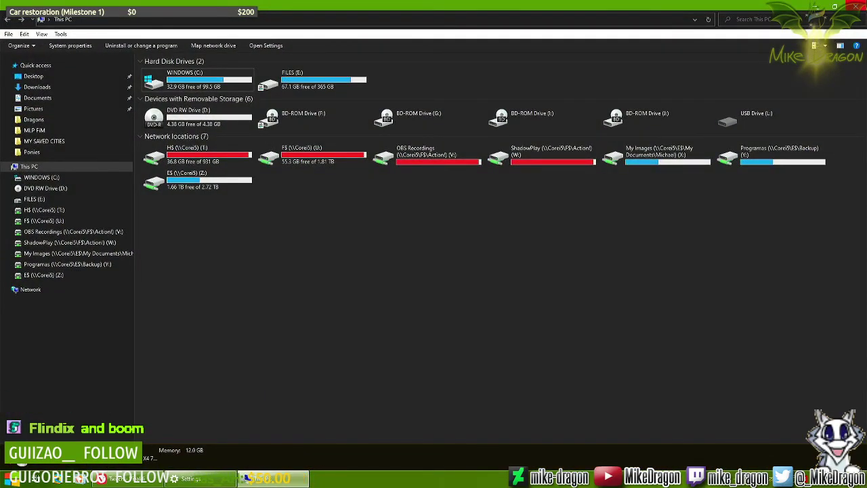
click(857, 5)
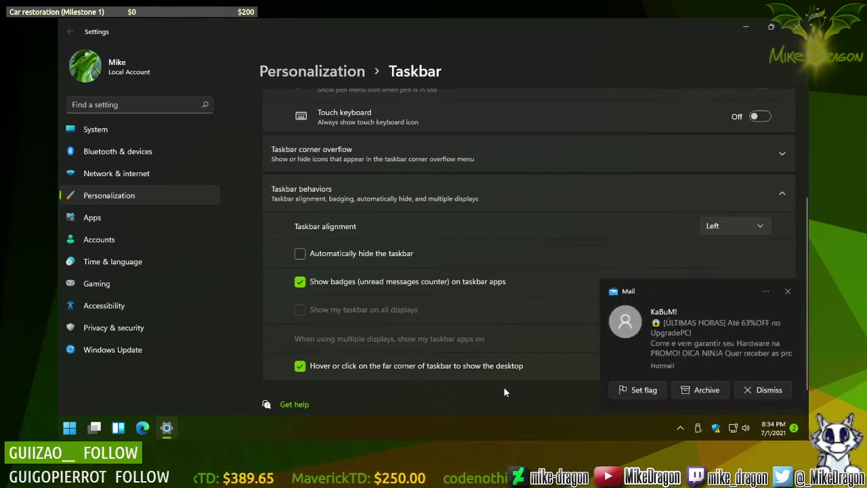
Step: Dismiss the Mail notification in Windows 11, show the desktop from the taskbar's far corner, and restore Settings
click(749, 381)
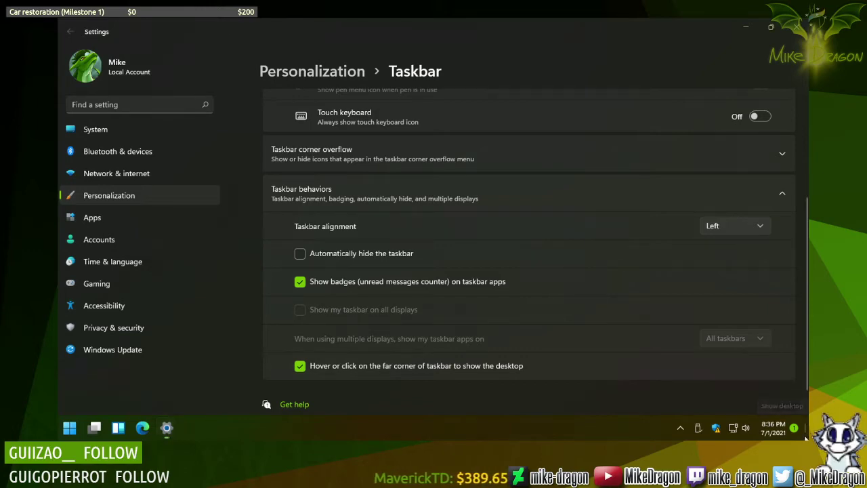
click(805, 440)
click(806, 439)
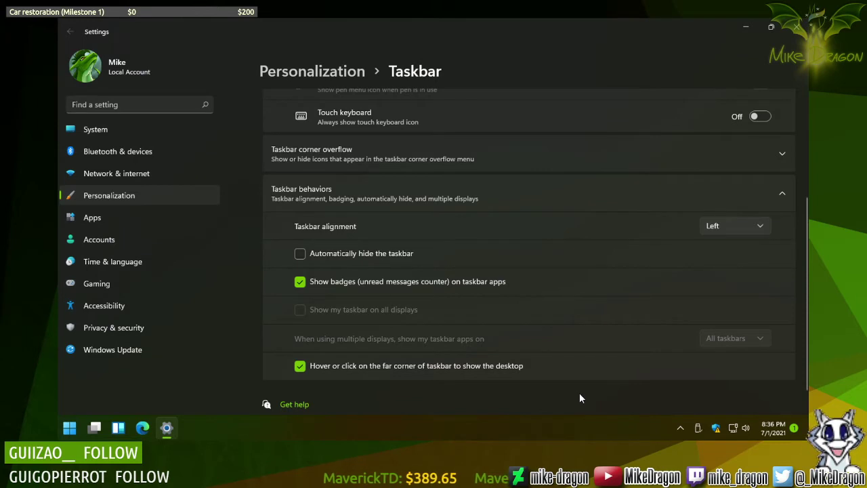
Step: Collapse the Taskbar behaviors section and review the remaining options on the Taskbar page
scroll(580, 393, down, 1)
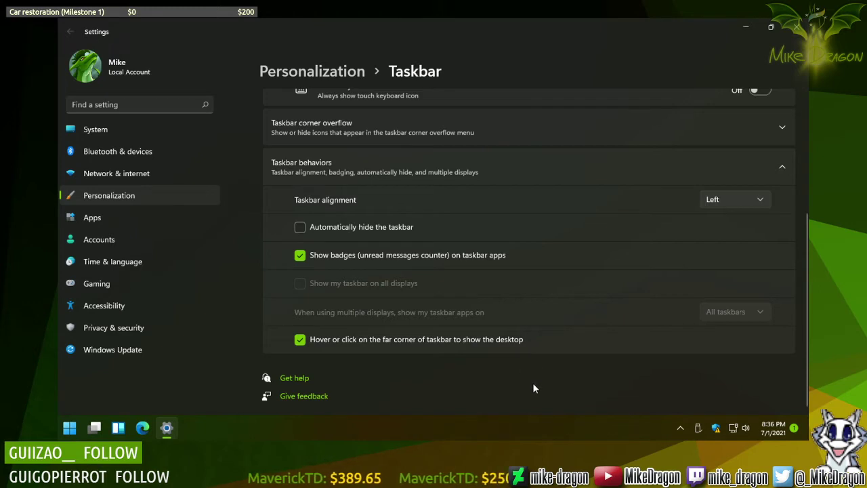
scroll(533, 384, up, 5)
click(782, 361)
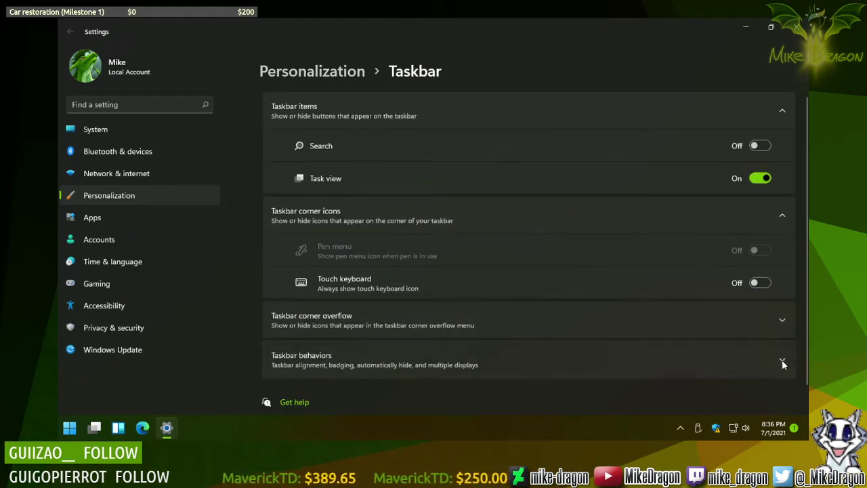
scroll(765, 364, down, 1)
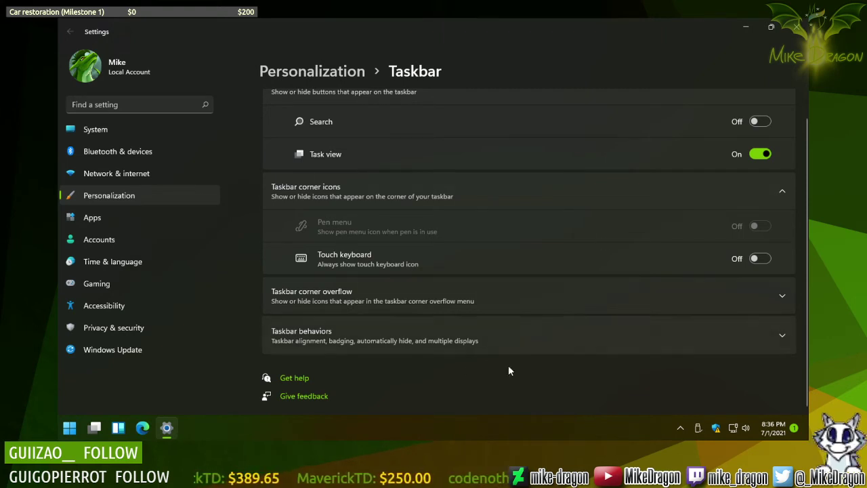
scroll(539, 295, up, 1)
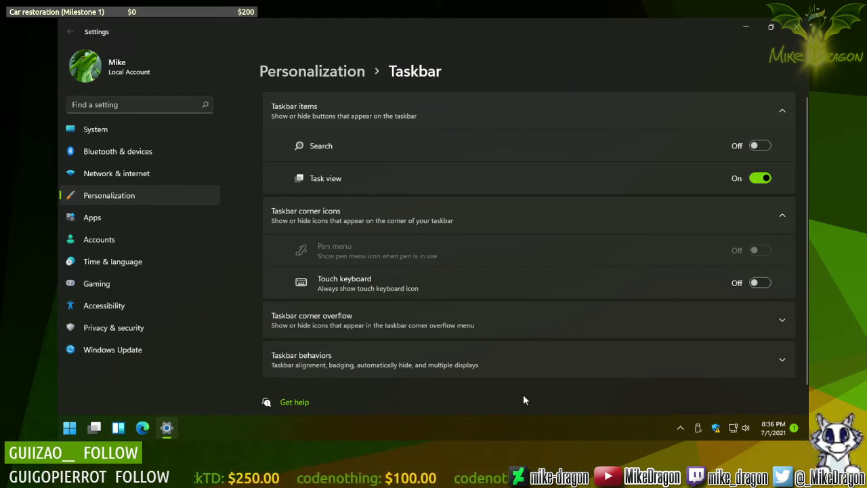
Step: Collapse the Taskbar items and Taskbar corner icons sections, and return to the main Personalization page
click(782, 112)
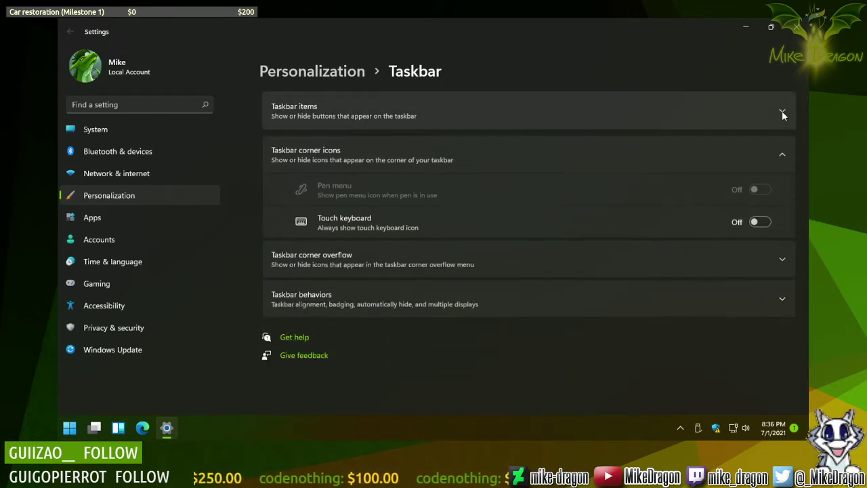
click(782, 153)
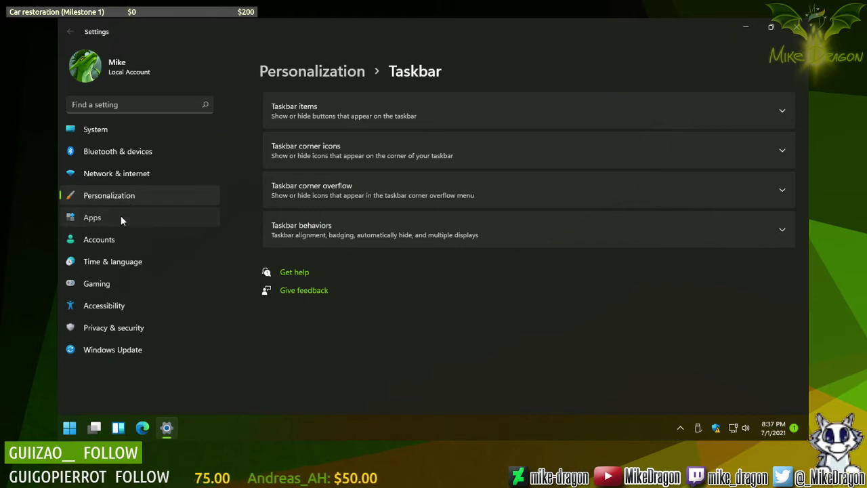
click(157, 221)
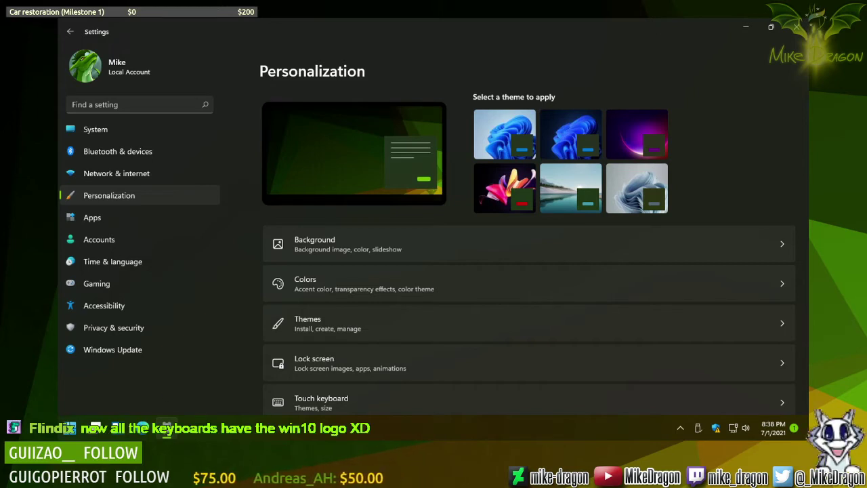
Step: Open the host's My Documents in a file window and enter the Montagem e Manutenção de Micros folder
key(super+e)
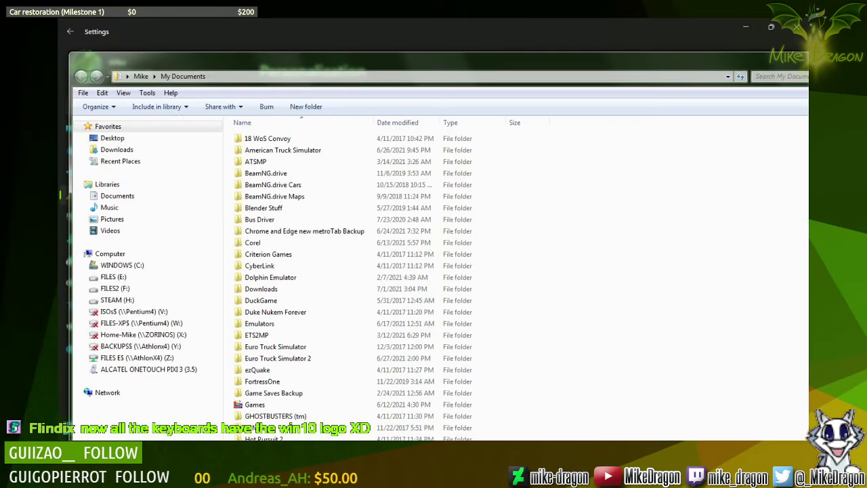
text(mo)
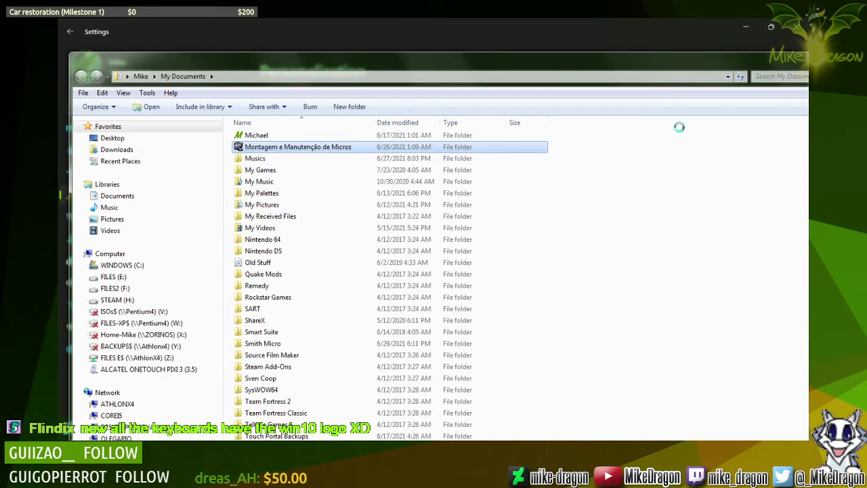
key(Return)
Step: Switch the folder to large icons, find Windows 11 Boot Logo.png among the images, and open it
scroll(515, 278, down, 18)
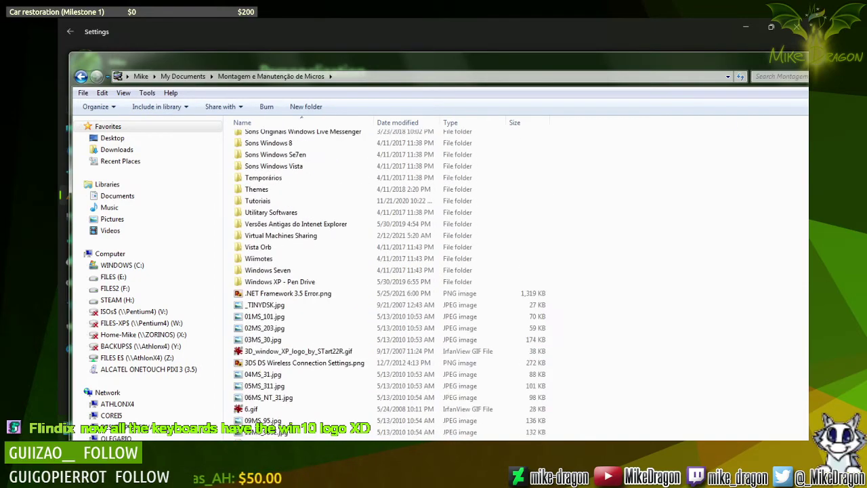
scroll(515, 278, up, 4)
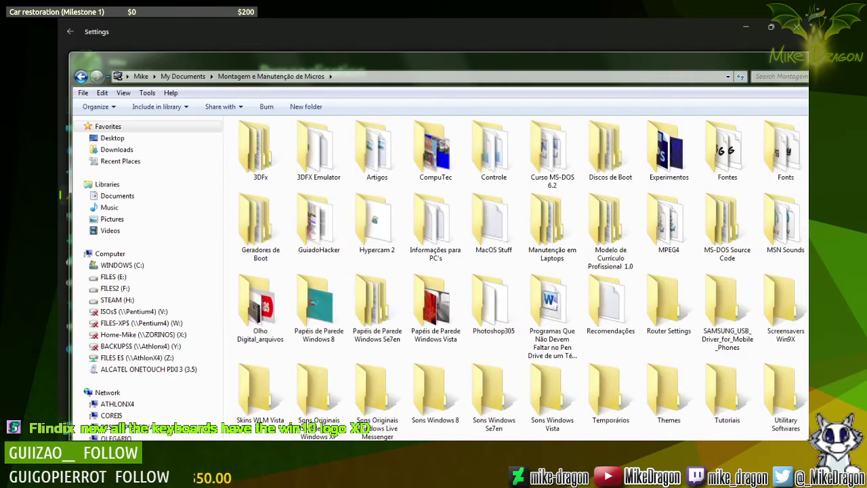
scroll(515, 278, down, 5)
scroll(515, 277, down, 4)
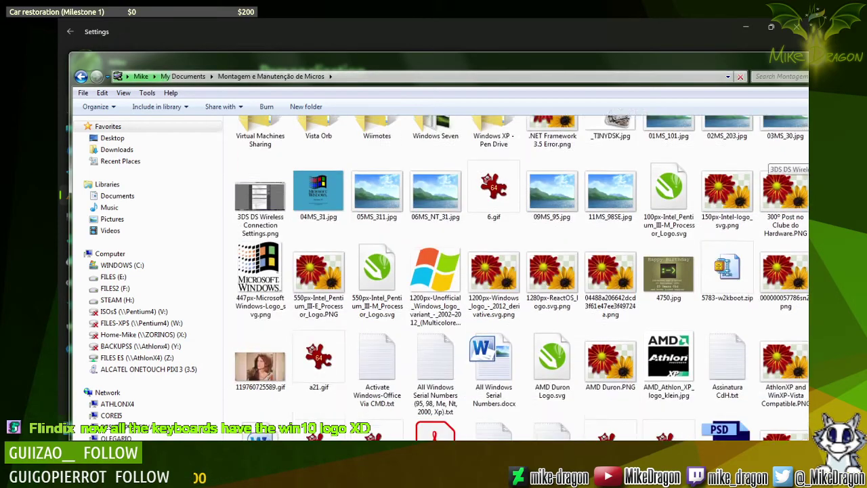
scroll(515, 278, down, 6)
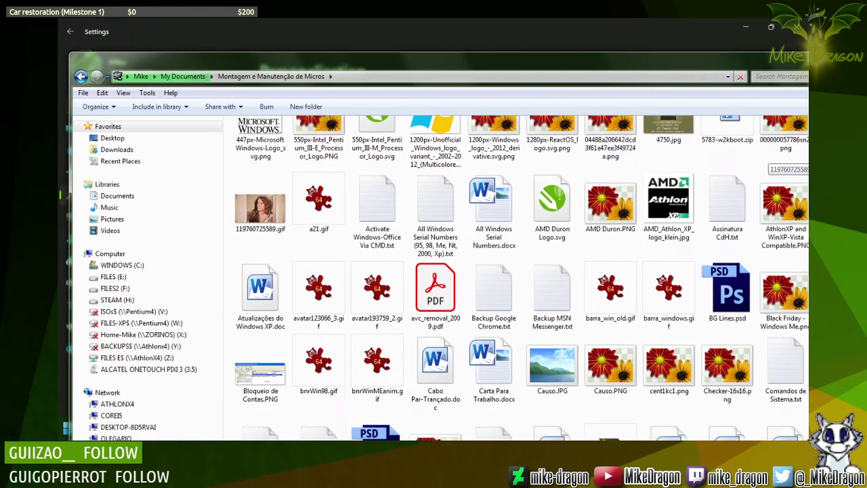
scroll(515, 278, down, 2)
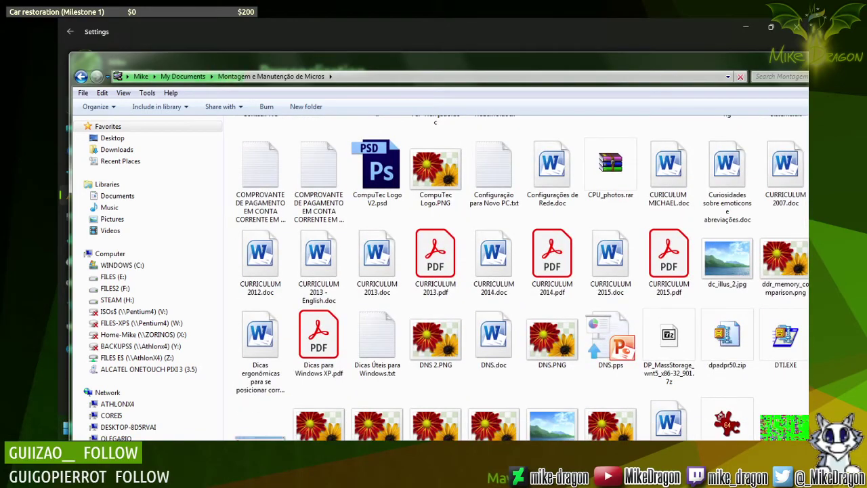
scroll(515, 278, down, 4)
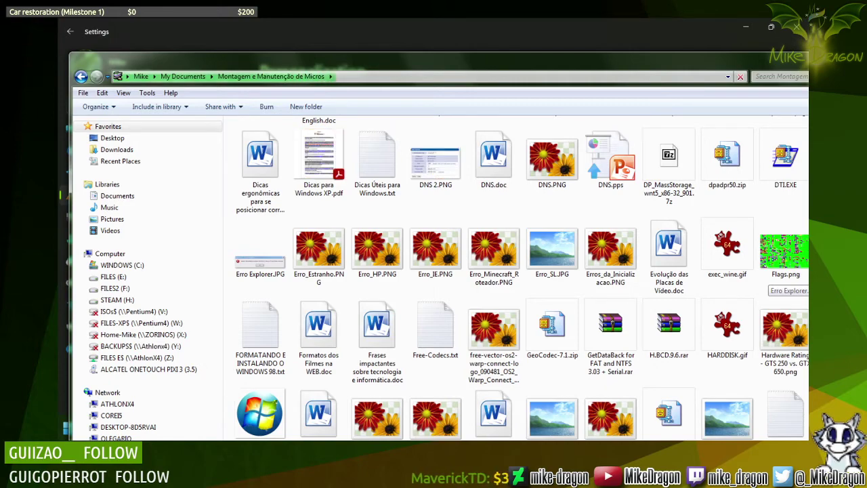
scroll(515, 278, down, 3)
scroll(786, 282, down, 9)
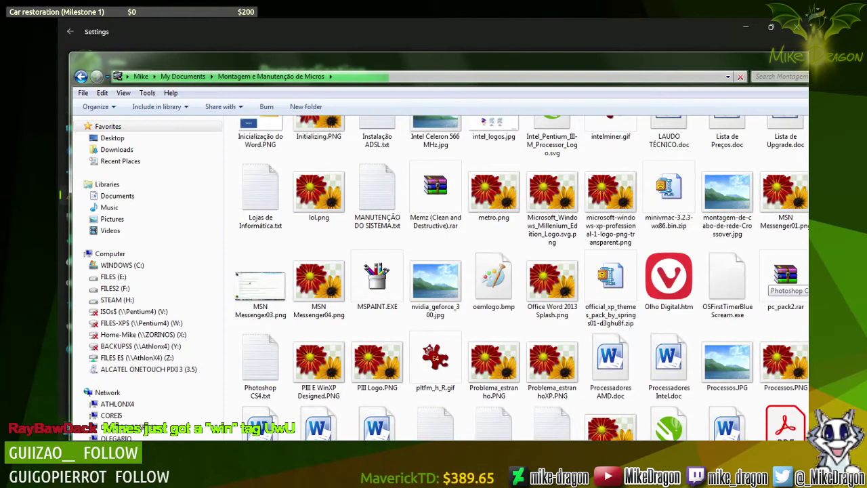
scroll(786, 281, down, 3)
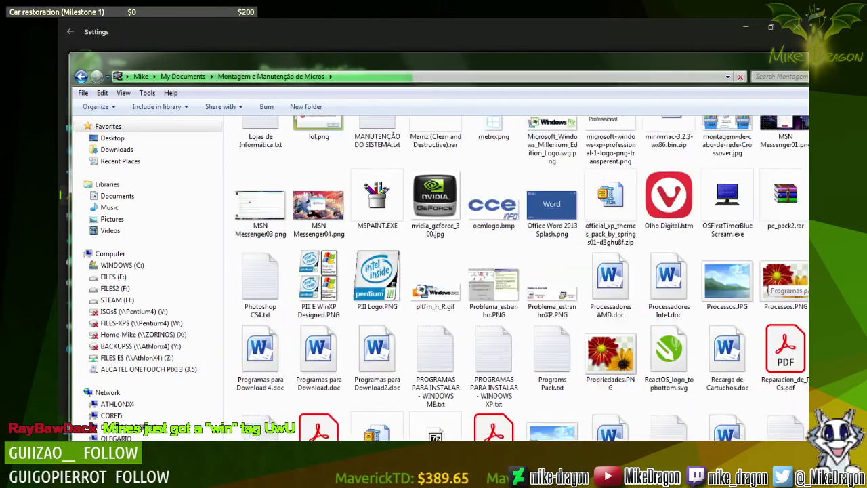
scroll(786, 282, down, 2)
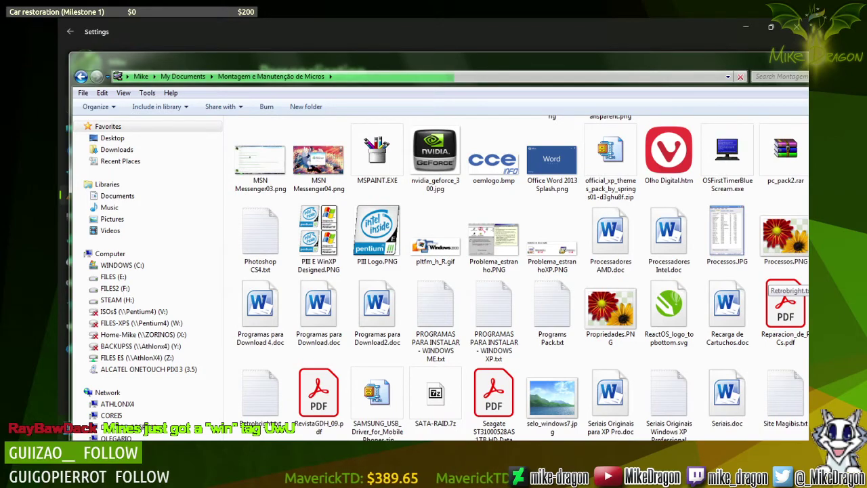
scroll(786, 282, down, 3)
scroll(786, 281, down, 3)
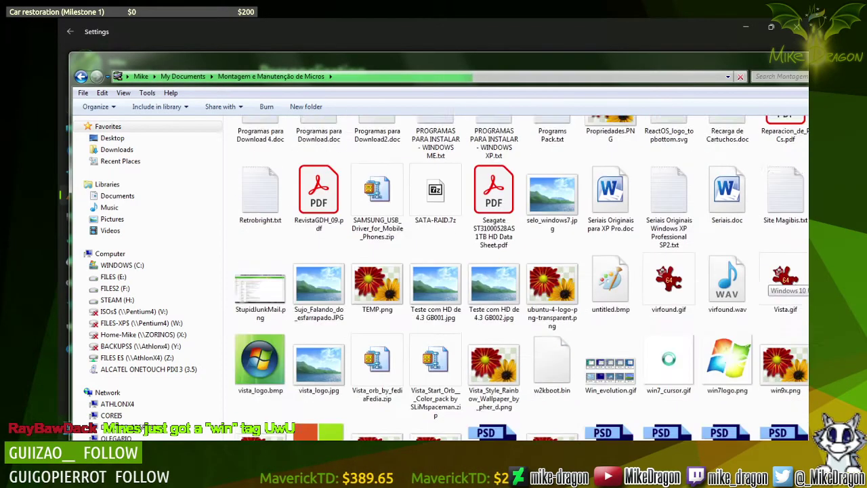
scroll(786, 281, down, 3)
click(310, 295)
double_click(310, 293)
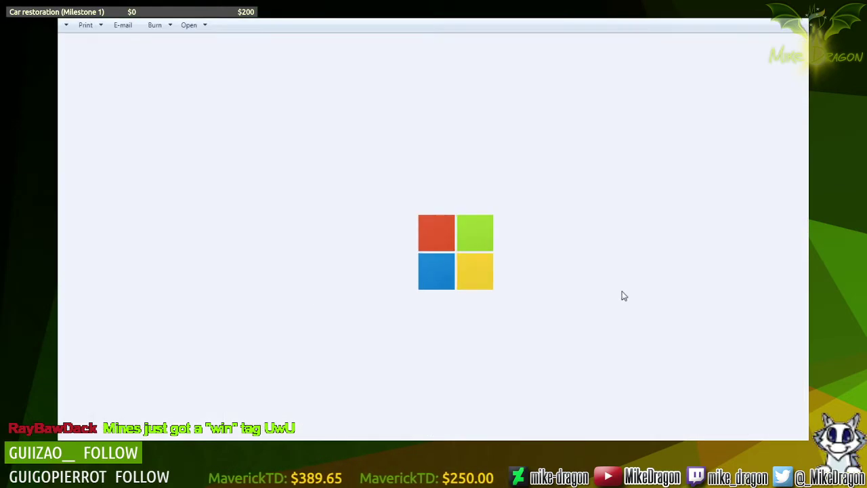
Step: Examine the Windows 11 boot logo at different magnifications, and close both the image viewer and the folder window
scroll(610, 292, up, 5)
scroll(639, 305, down, 2)
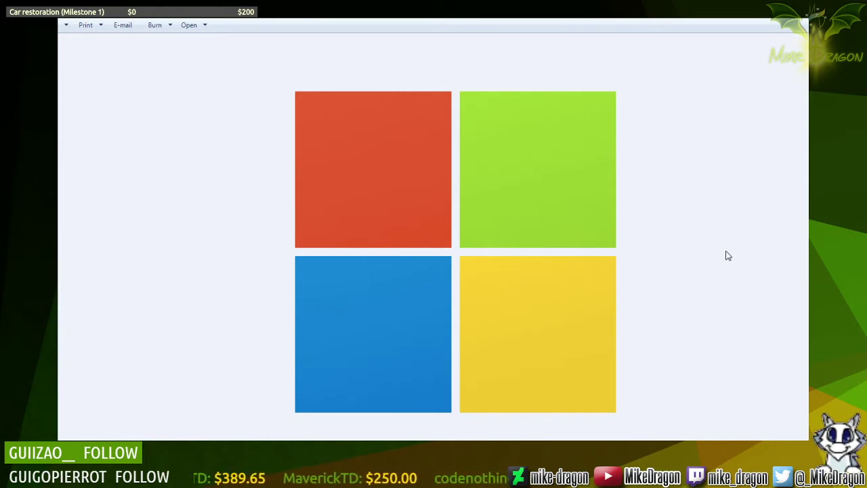
scroll(728, 255, down, 2)
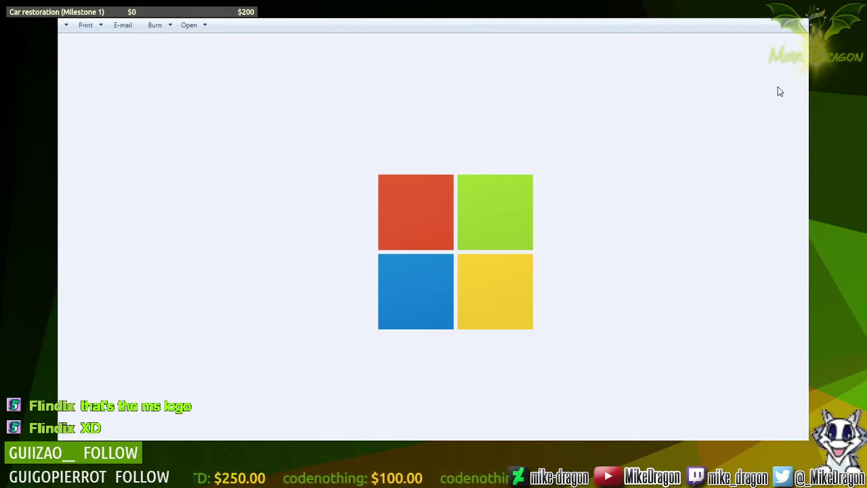
scroll(377, 222, up, 2)
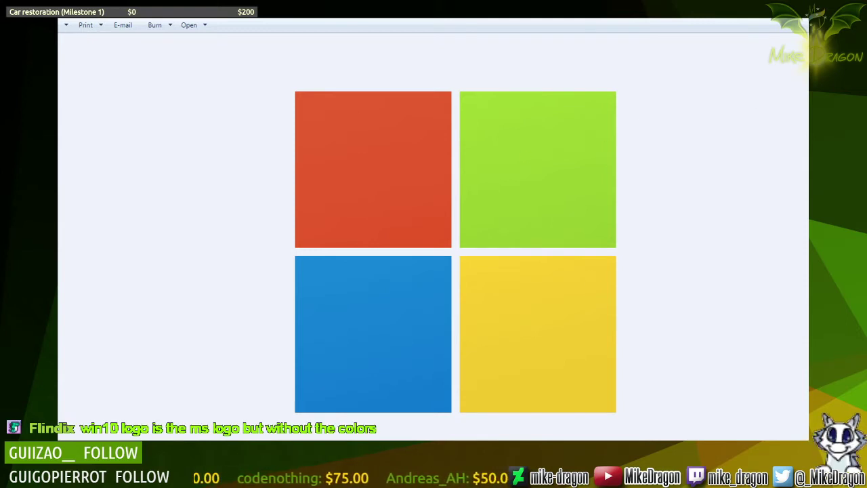
key(alt+F4)
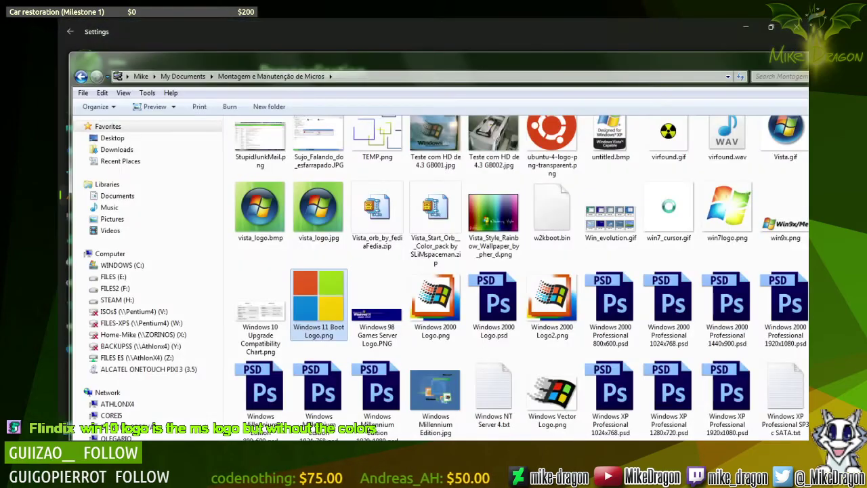
key(alt+F4)
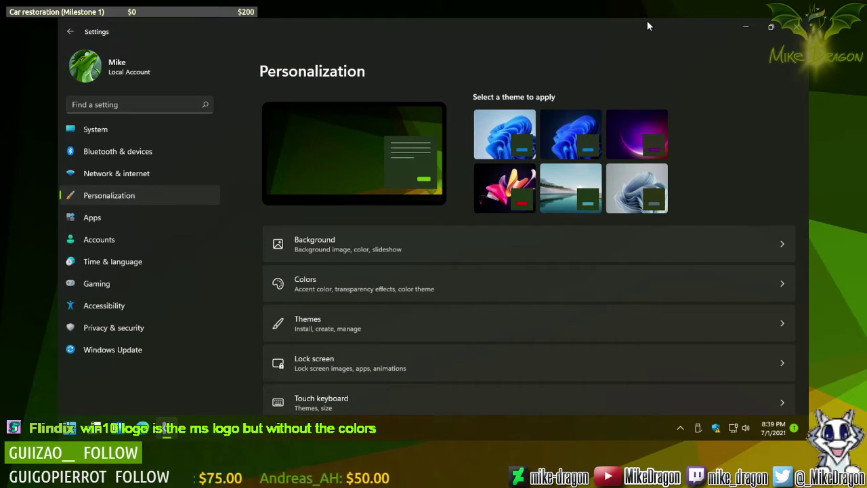
Step: Open and close the Windows 11 Start menu repeatedly to observe its animation, leaving it open
mouse_move(71, 428)
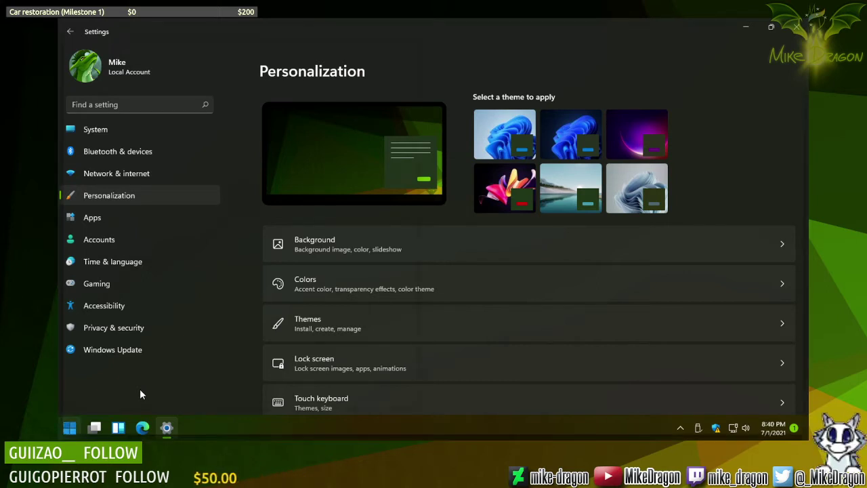
key(super)
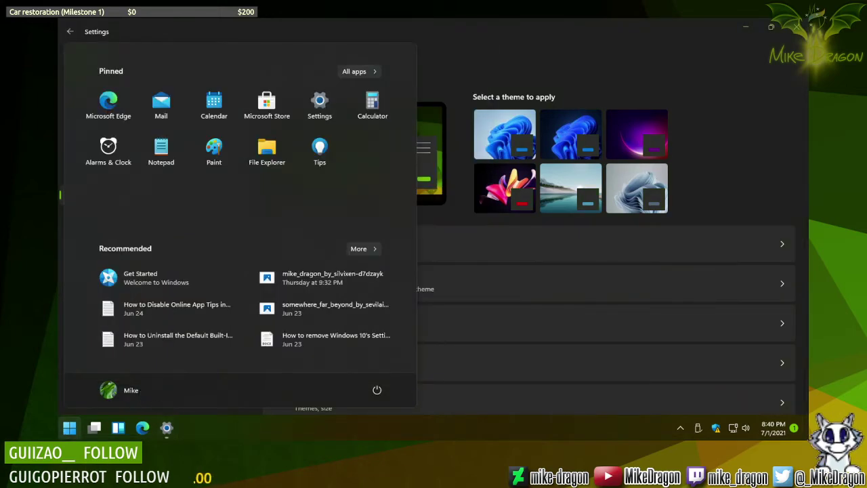
click(70, 434)
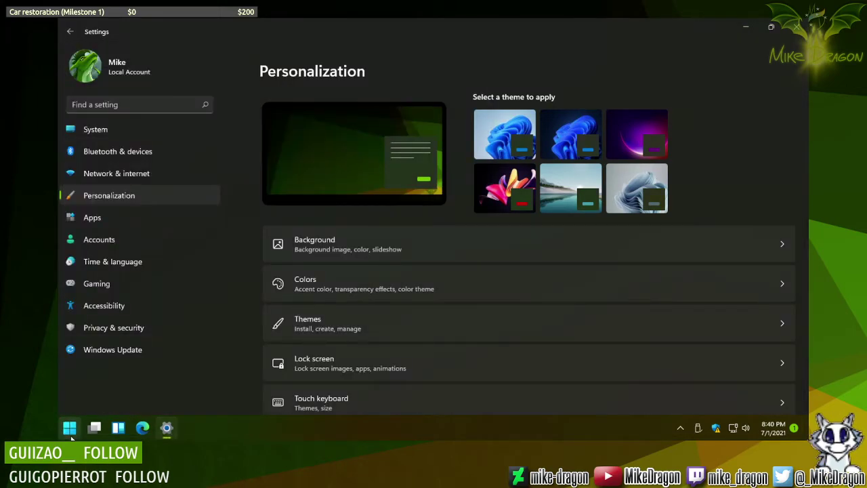
click(69, 434)
click(69, 433)
click(71, 437)
click(71, 437)
click(71, 438)
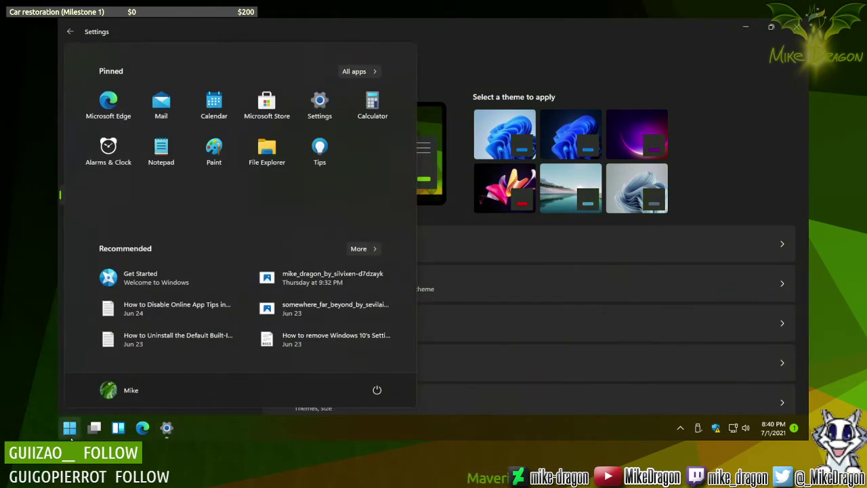
click(70, 438)
click(70, 439)
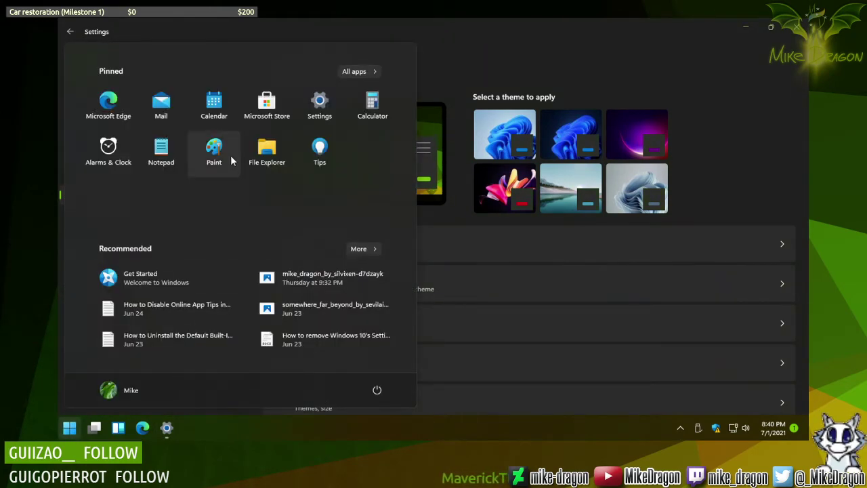
Step: Open Paint from the pinned apps and paste the captured screenshot of the Settings window
click(212, 148)
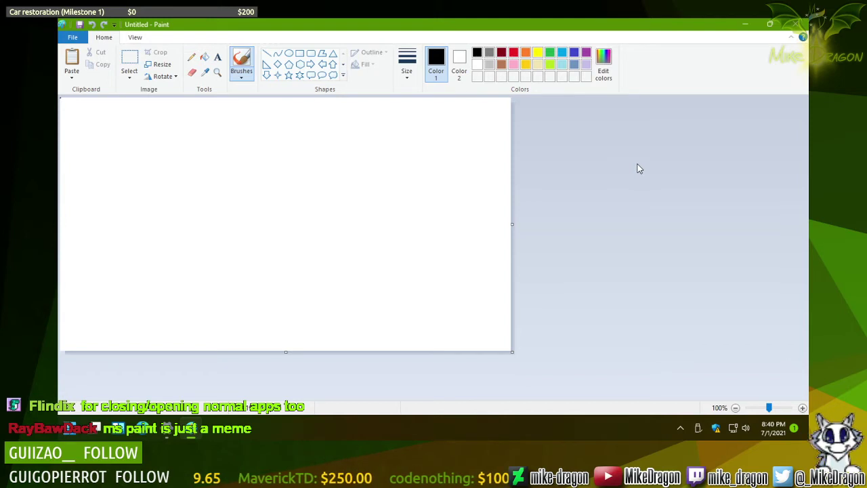
key(ctrl+v)
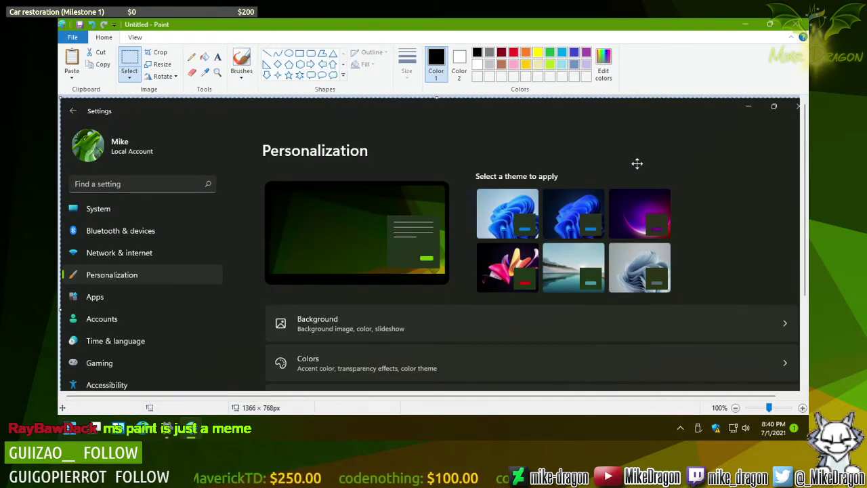
scroll(614, 232, down, 3)
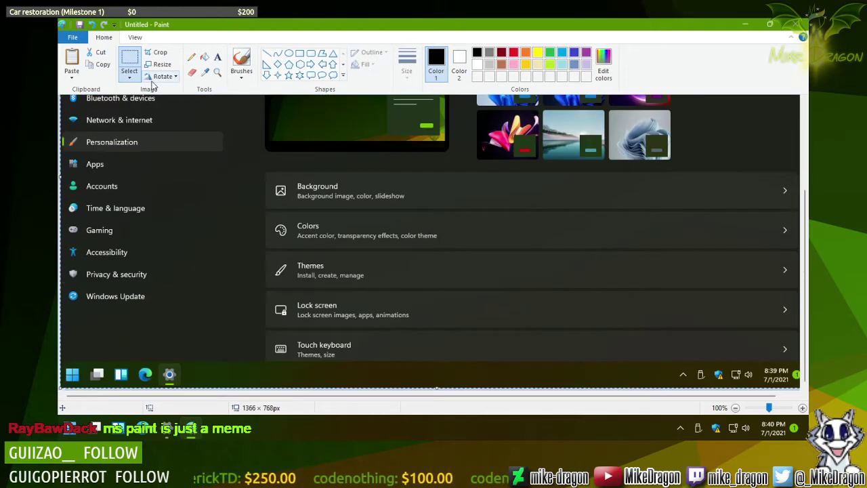
Step: Magnify the pasted screenshot to 800% around the taskbar's Start icon to examine its pixels
click(218, 72)
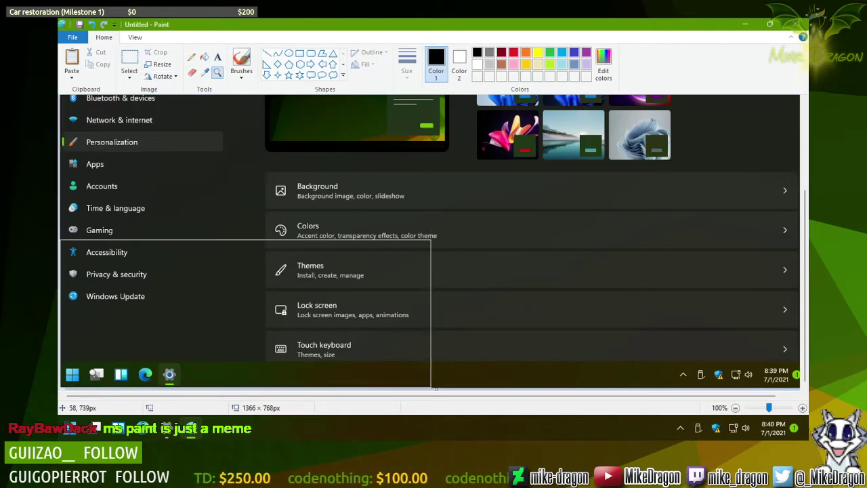
click(75, 376)
click(75, 376)
click(75, 377)
click(74, 376)
click(75, 342)
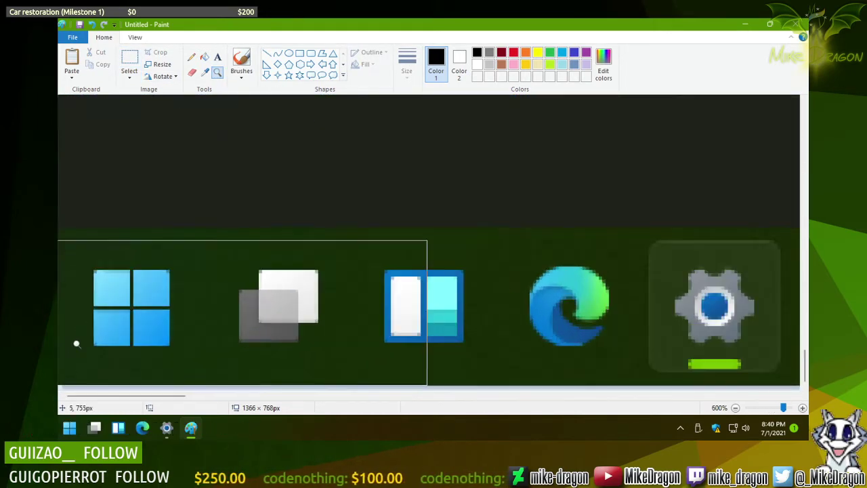
click(75, 337)
click(75, 336)
Step: Fill a pixel at the upper-left corner of the enlarged Start icon with black, and undo the fill
click(192, 57)
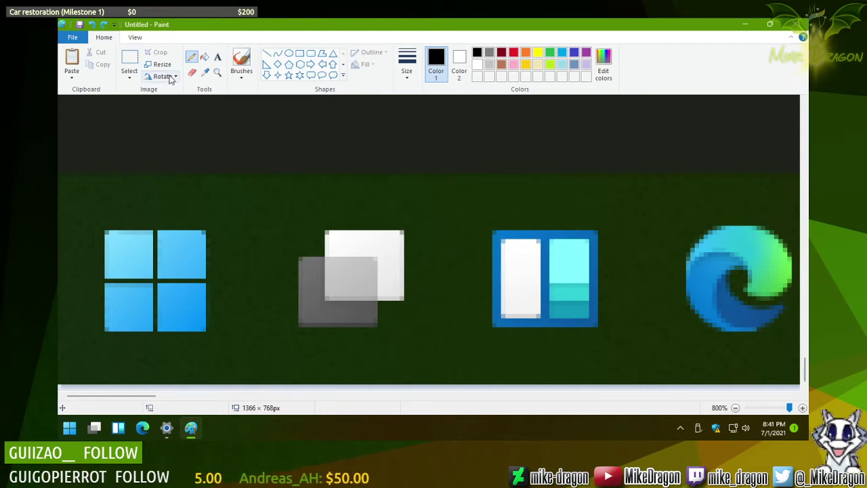
click(205, 56)
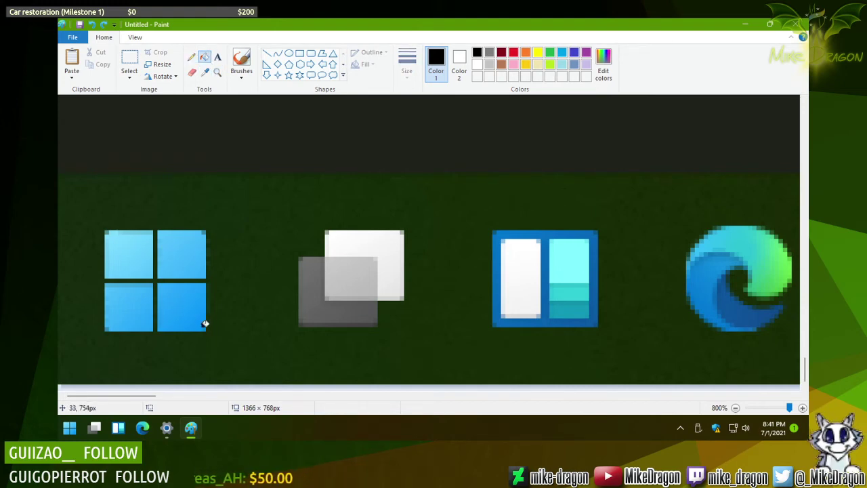
click(111, 233)
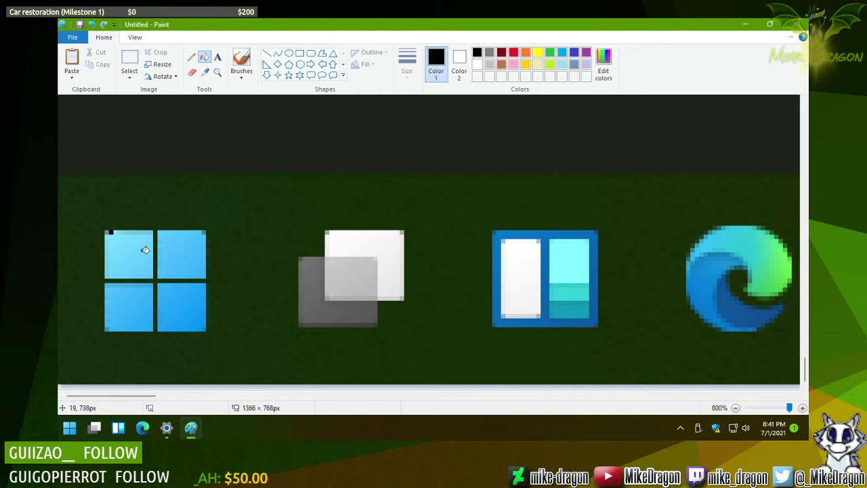
key(ctrl+z)
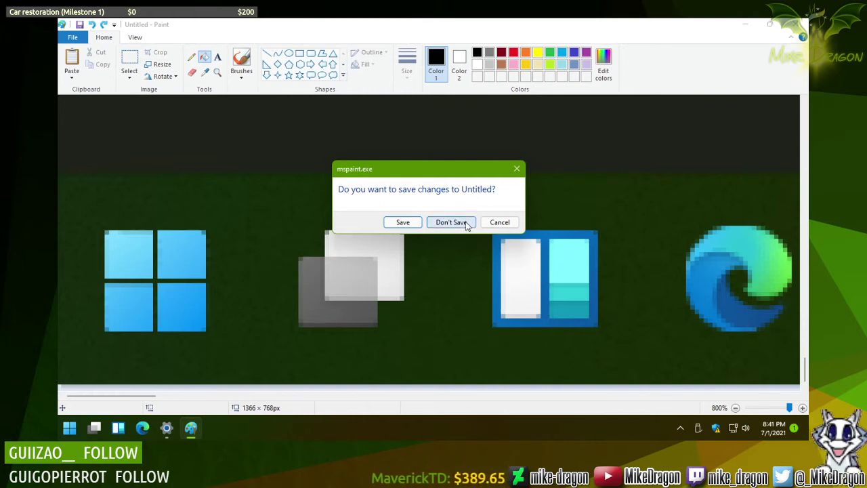
Step: Keep the image open and scribble black freehand Pencil strokes across the enlarged Task View and Widgets icons
click(500, 223)
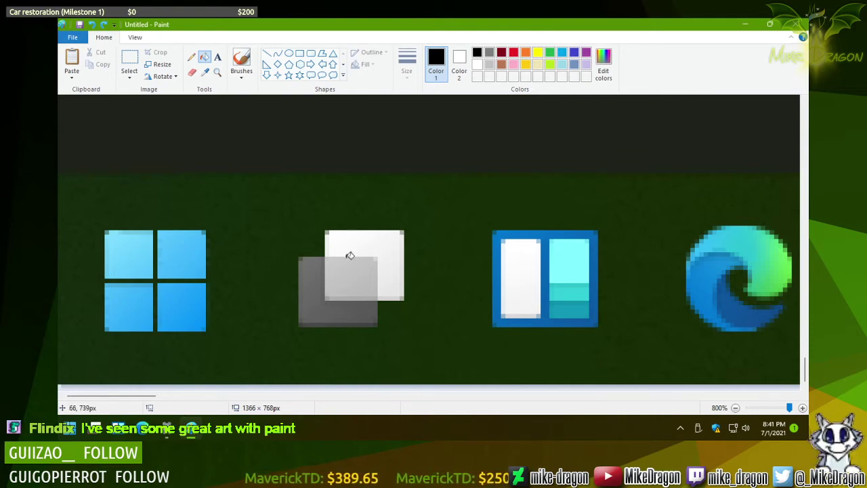
click(192, 57)
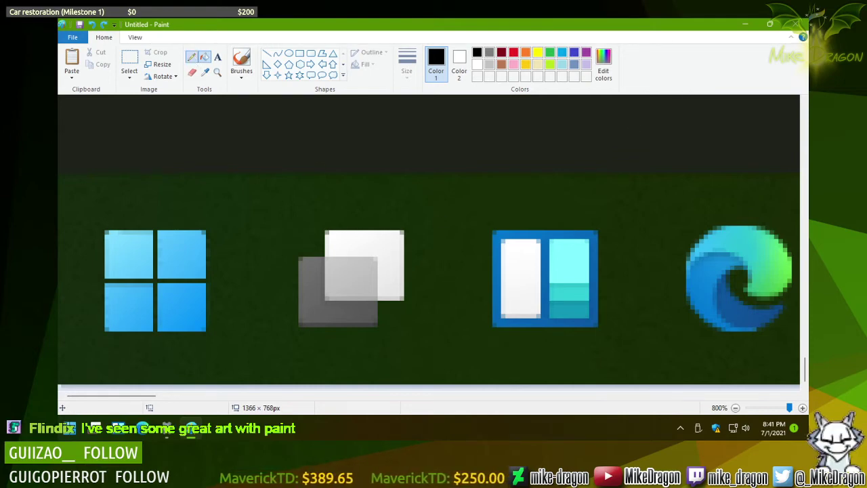
mouse_move(337, 244)
mouse_down()
mouse_move(343, 259)
mouse_move(344, 232)
mouse_move(463, 201)
mouse_move(497, 238)
mouse_up()
mouse_move(485, 200)
mouse_down()
mouse_move(486, 191)
mouse_move(509, 190)
mouse_move(504, 249)
mouse_up()
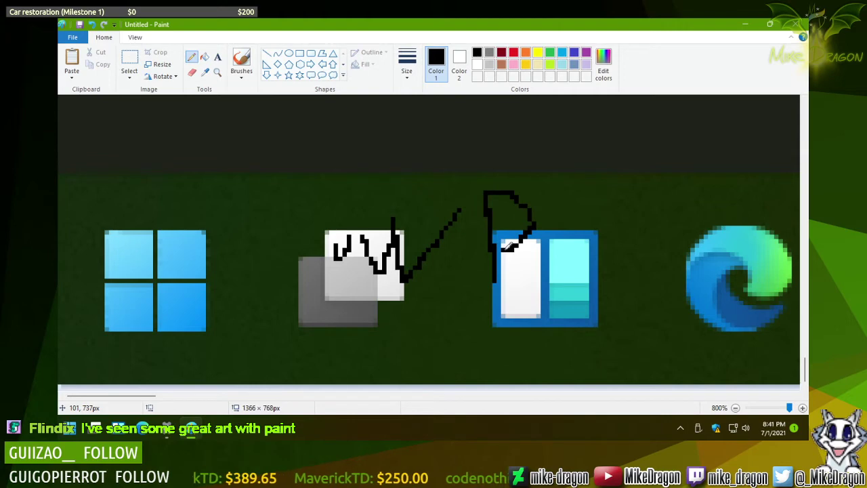
Step: Close Paint without saving the image
click(794, 24)
click(451, 222)
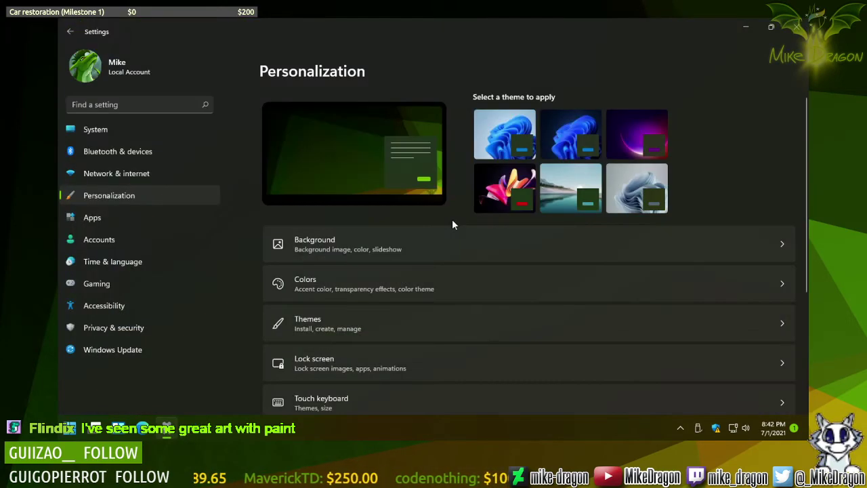
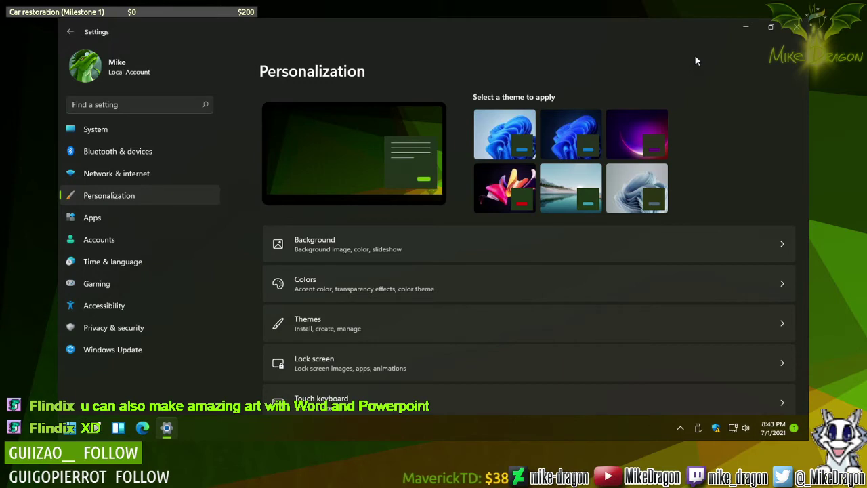
Step: Look through the Personalization options and apply the Windows (light) theme
scroll(770, 152, down, 1)
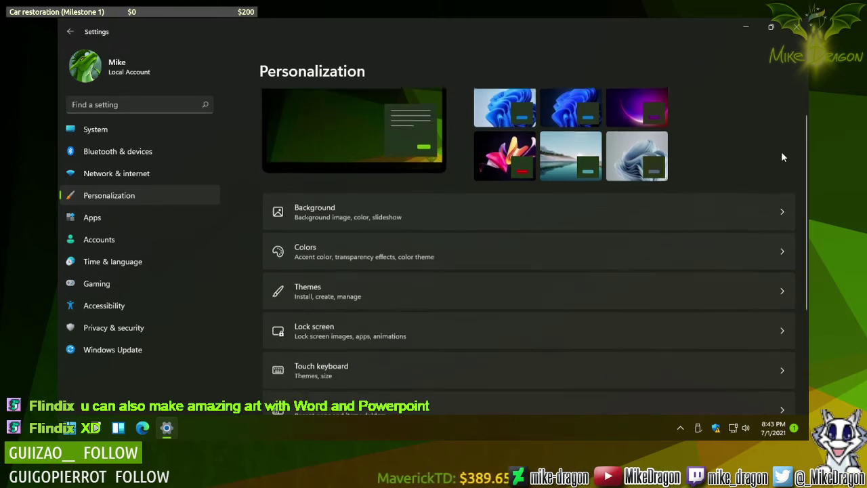
scroll(769, 153, down, 1)
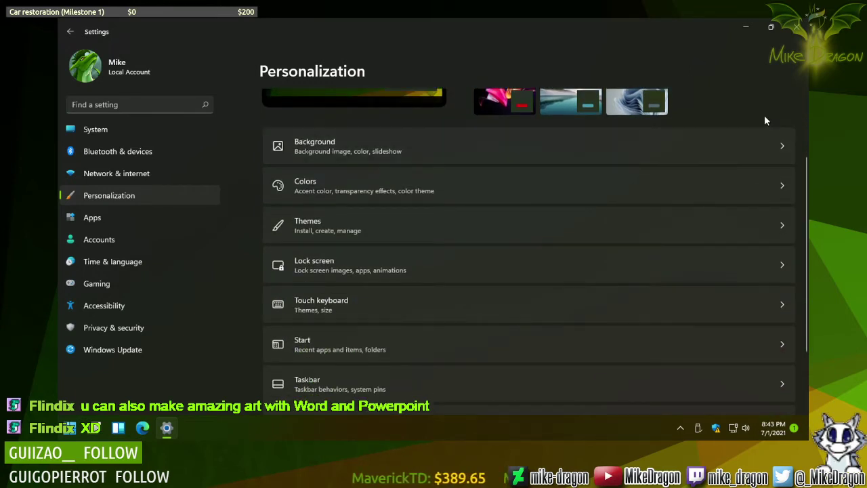
scroll(766, 119, up, 2)
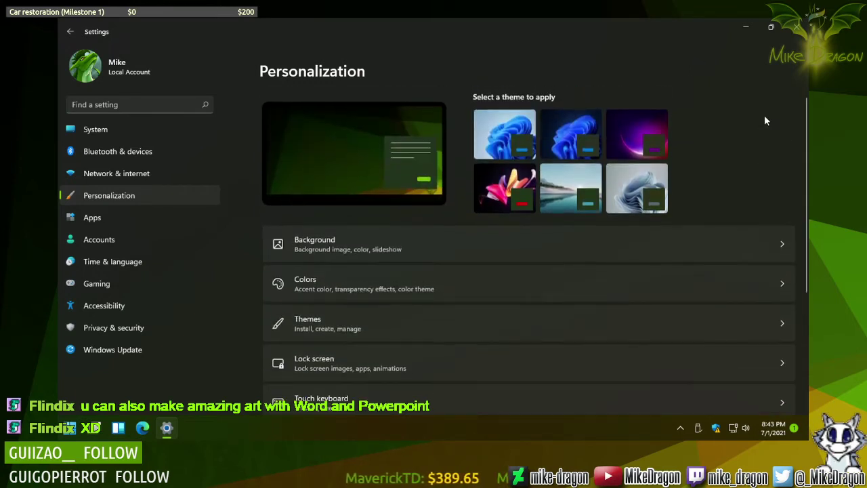
click(481, 122)
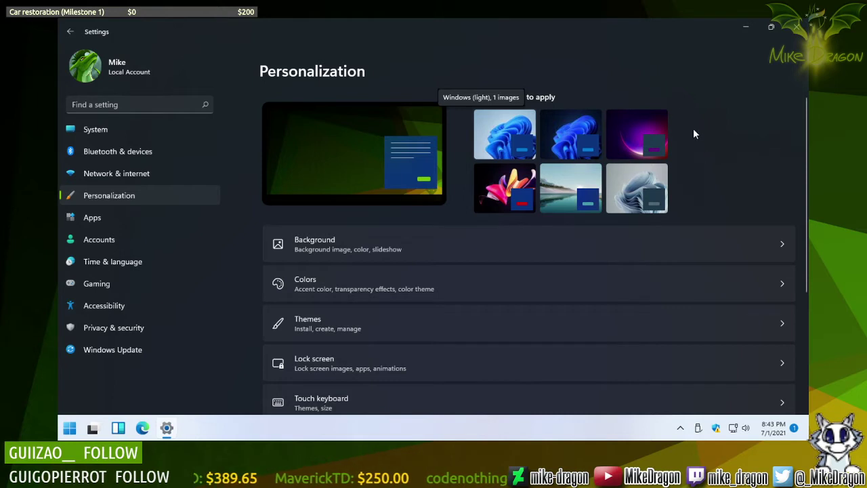
Step: Open File Explorer twice to examine its window in the light theme, shifting it slightly, and close it each time
key(Return)
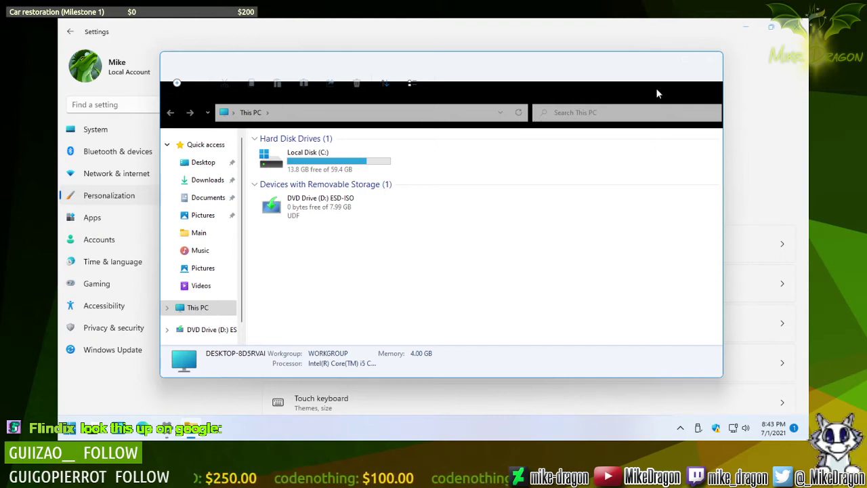
drag(484, 65, 463, 60)
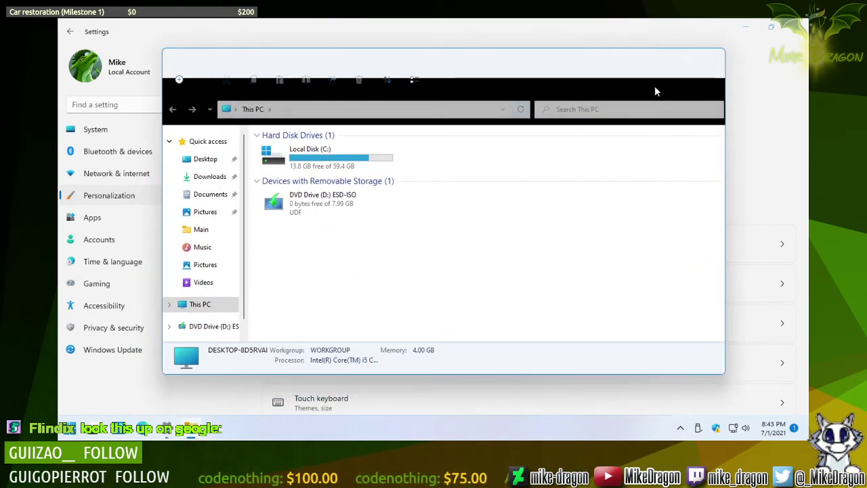
click(716, 54)
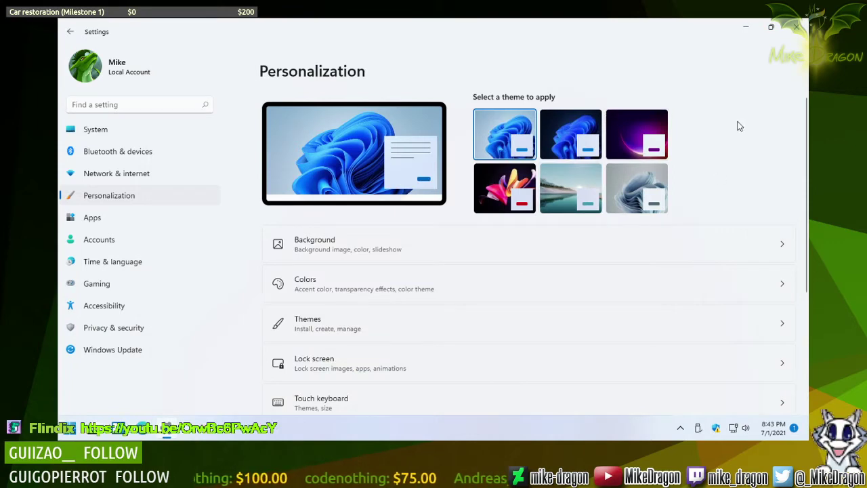
key(super+e)
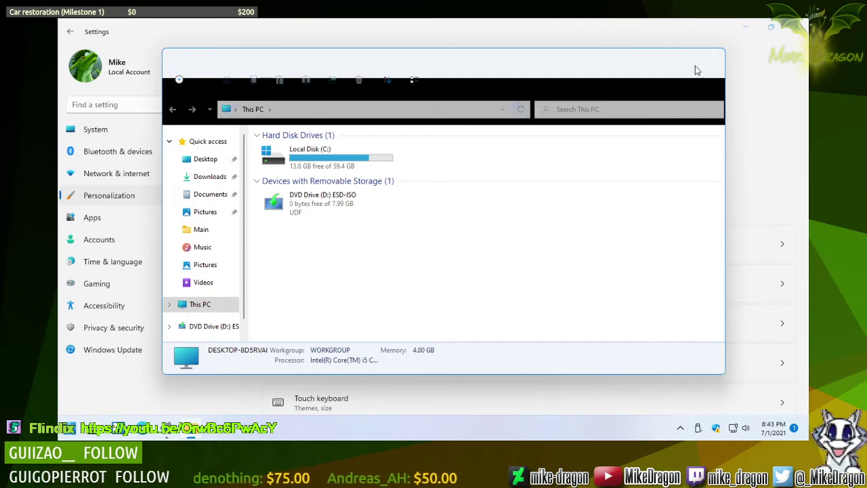
click(715, 60)
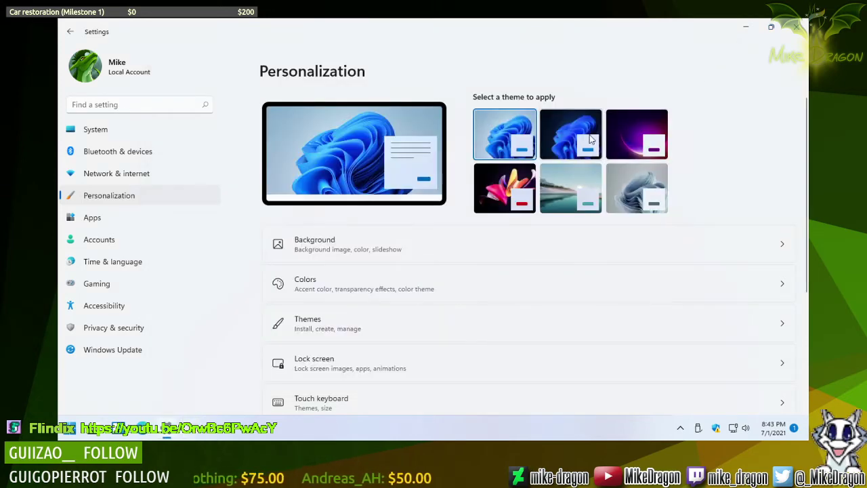
Step: Apply the Windows (dark) theme, then minimize and restore Settings to check the desktop wallpaper
click(578, 140)
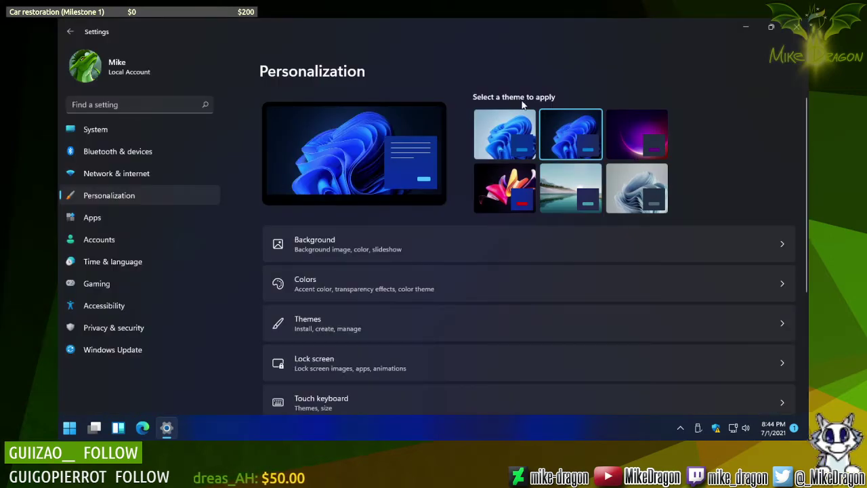
scroll(726, 128, down, 3)
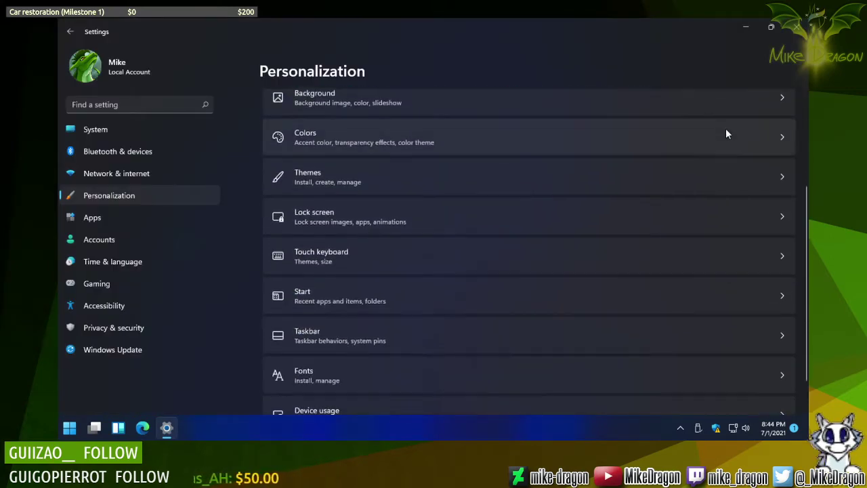
scroll(730, 129, up, 3)
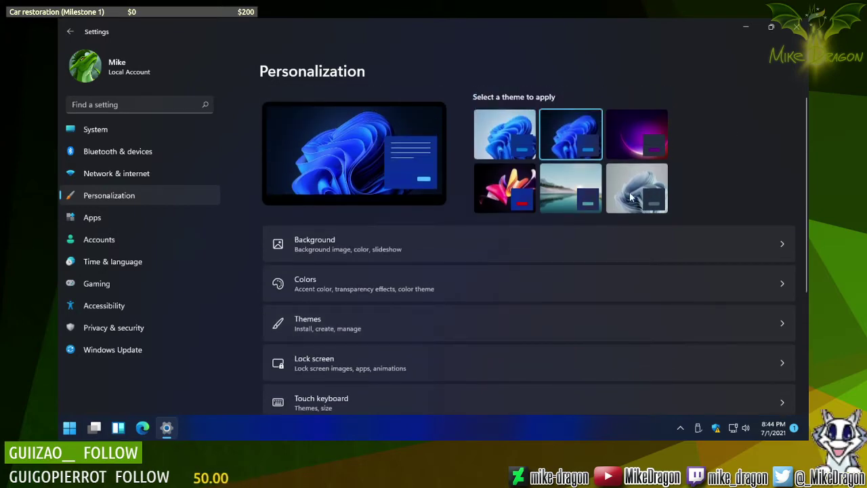
click(170, 432)
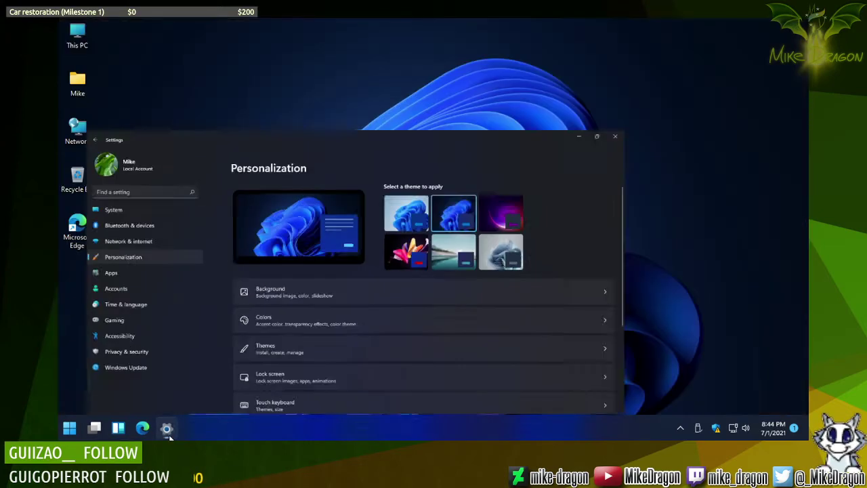
click(170, 435)
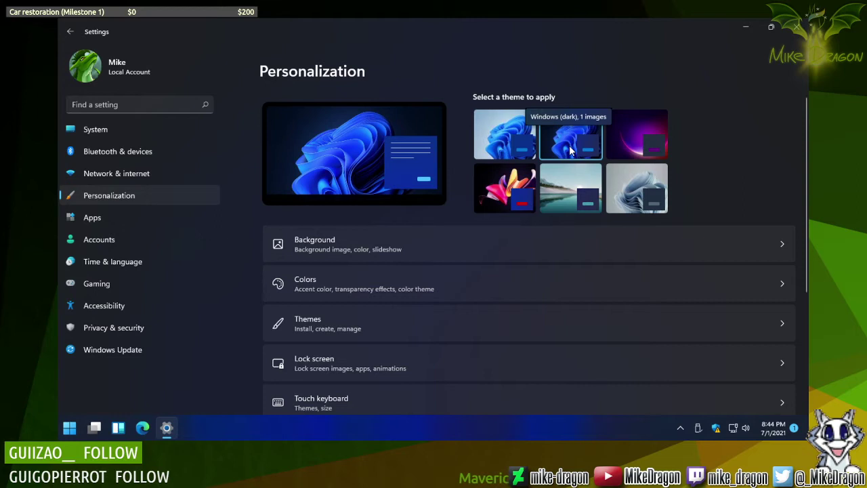
Step: Examine File Explorer's dark appearance at full screen, widening its navigation pane, and close the window
key(super+e)
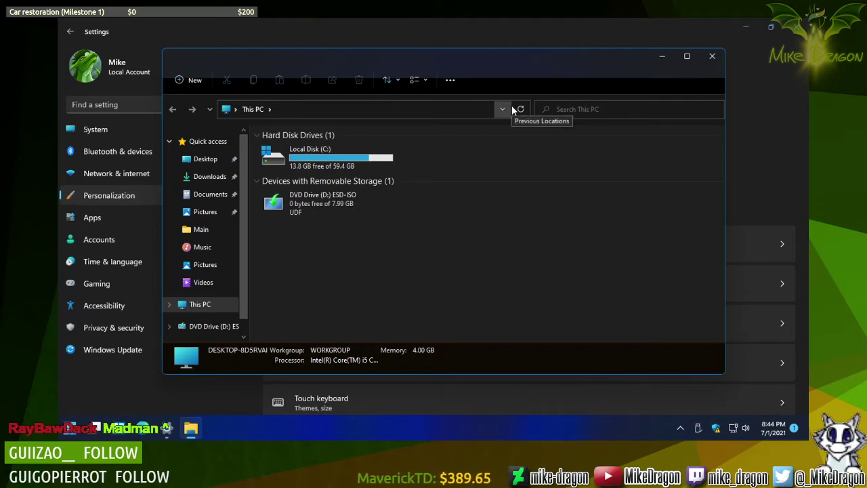
key(super+Up)
key(Up)
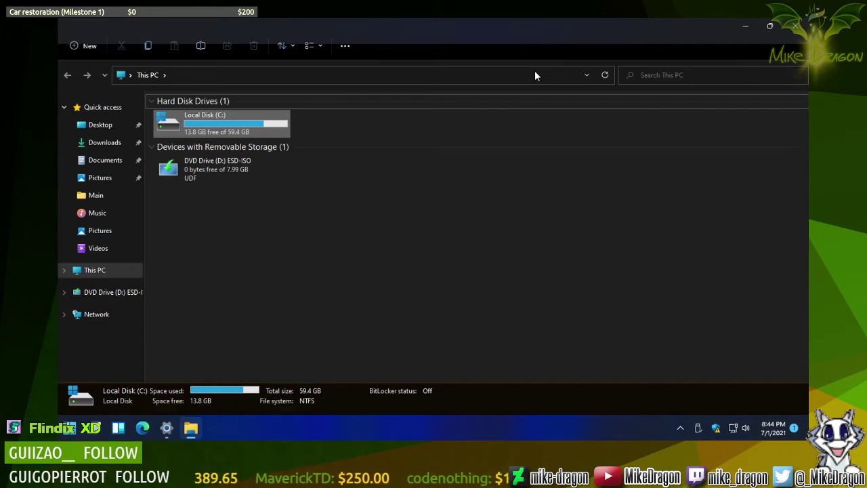
click(429, 215)
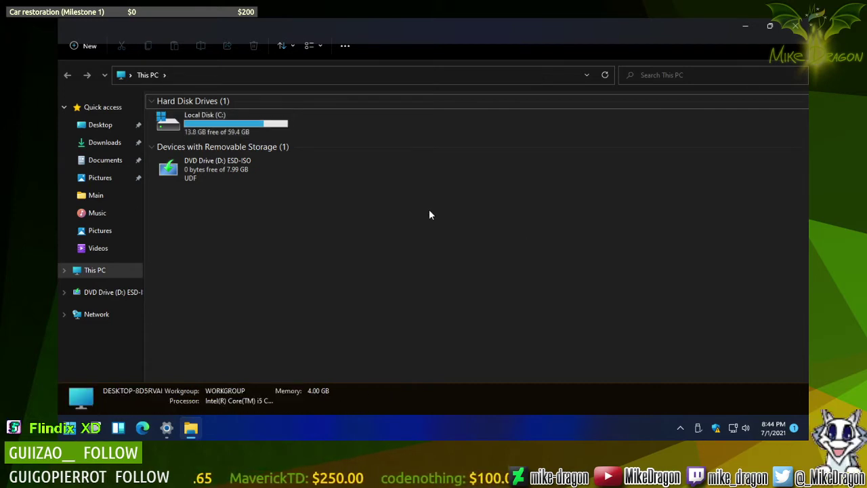
drag(143, 331, 192, 263)
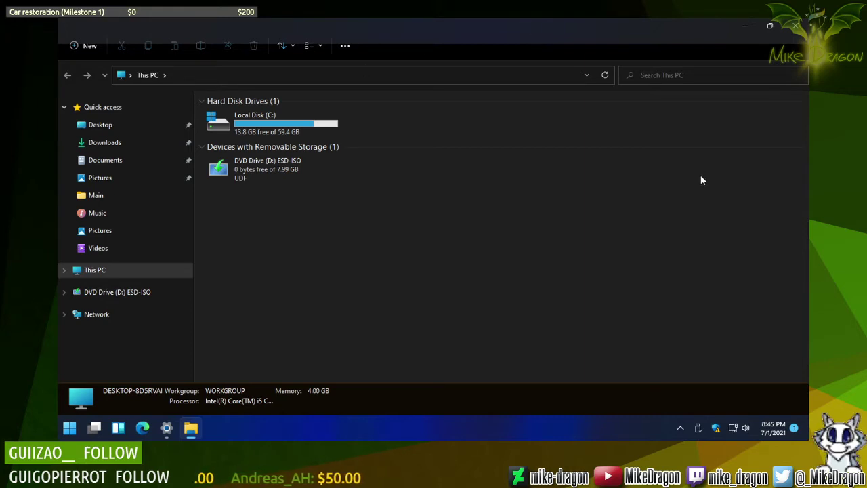
click(798, 27)
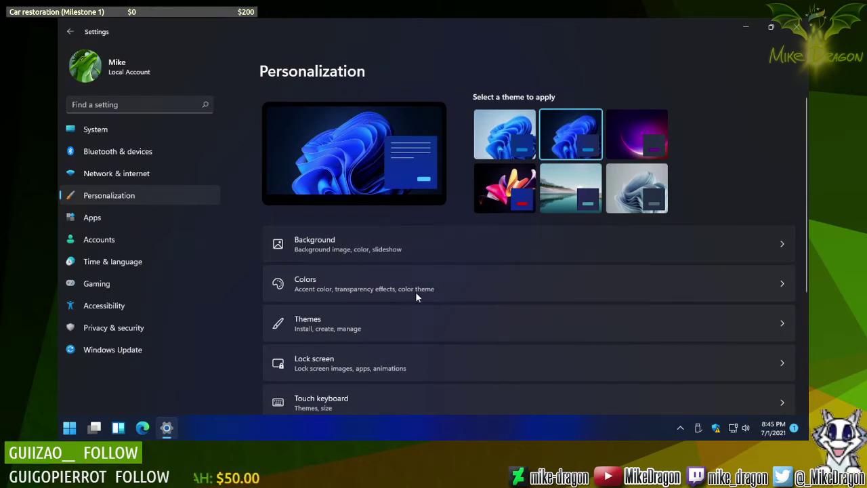
Step: Review the Background settings, collapse the background options, and return to the Personalization page
click(786, 244)
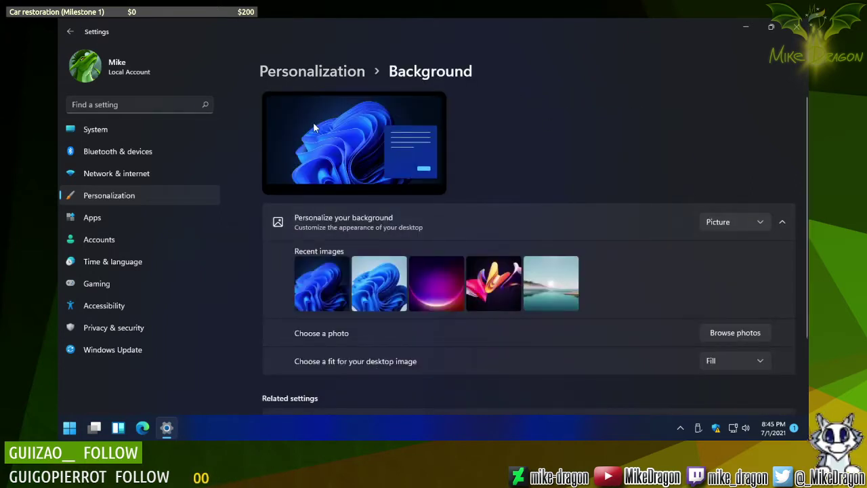
click(783, 222)
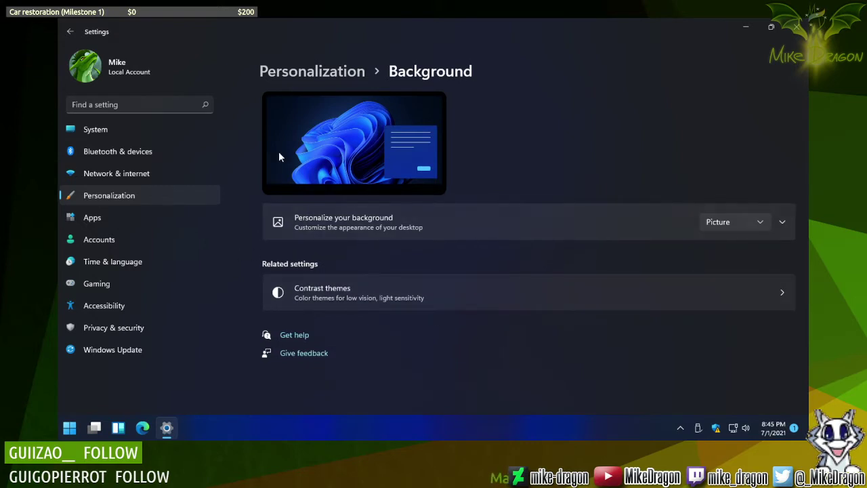
click(116, 198)
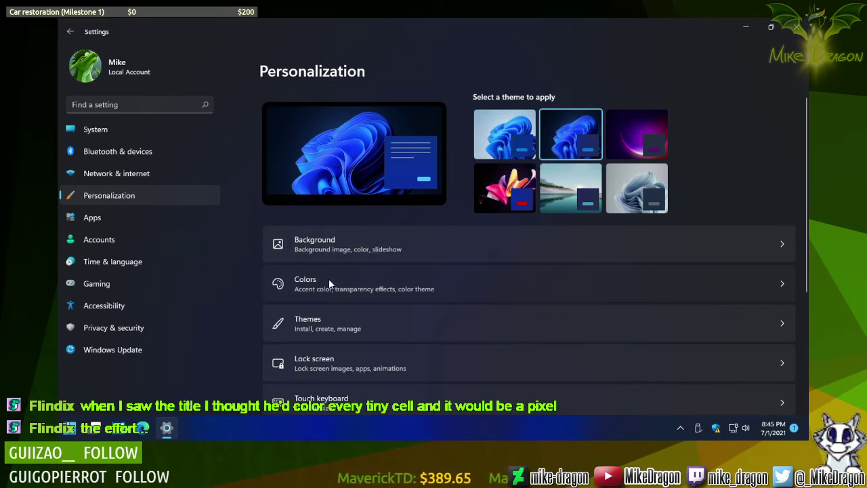
Step: Open the Colors settings and set the color mode to Custom
click(801, 301)
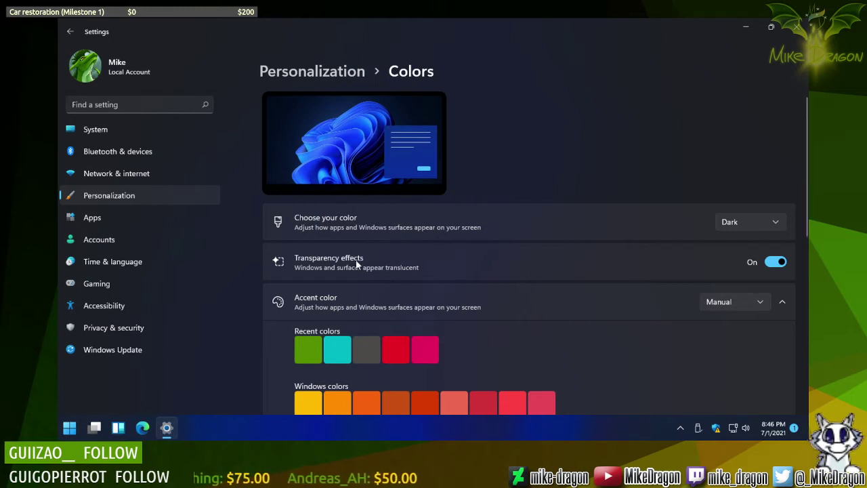
click(774, 221)
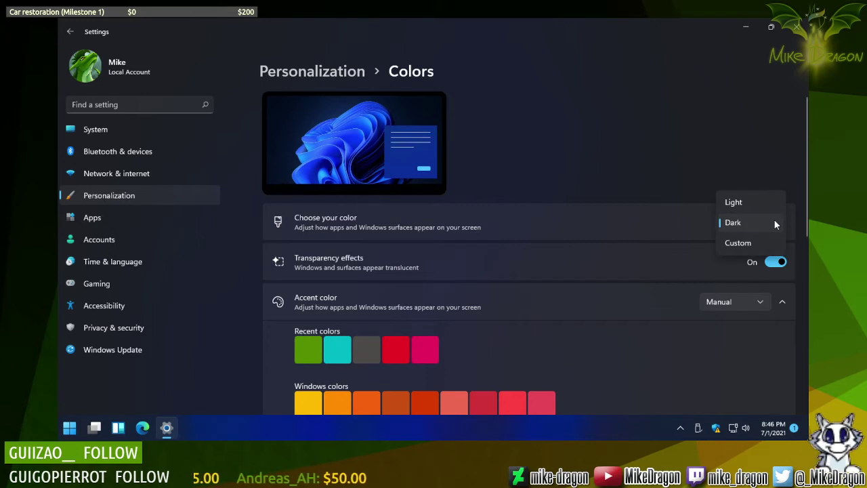
click(749, 245)
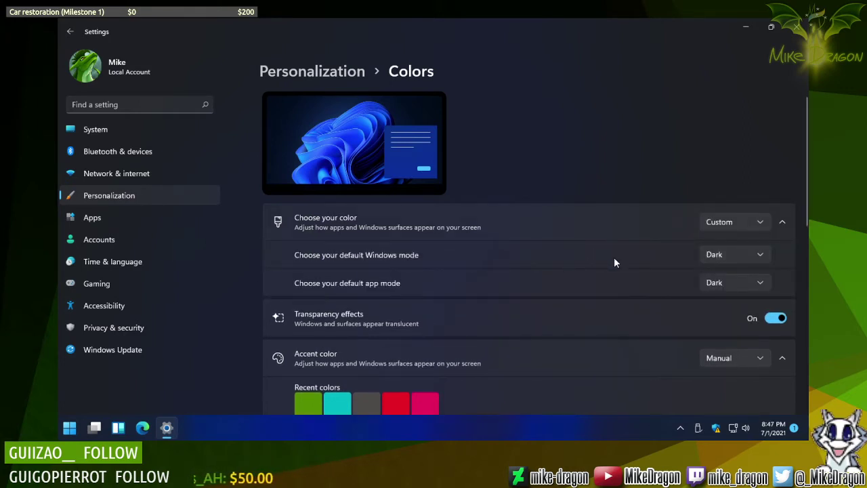
Step: Check the choices for default Windows mode and default app mode, keeping both Dark, and collapse the color mode section
click(758, 255)
click(758, 253)
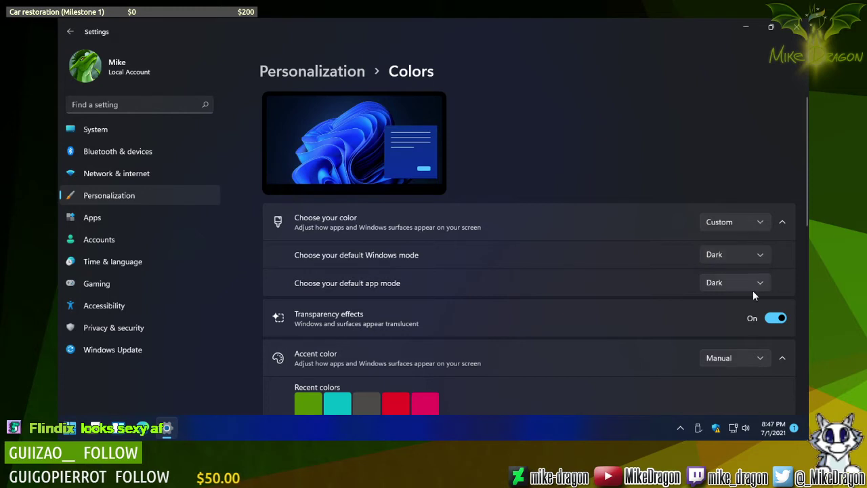
click(759, 285)
click(758, 282)
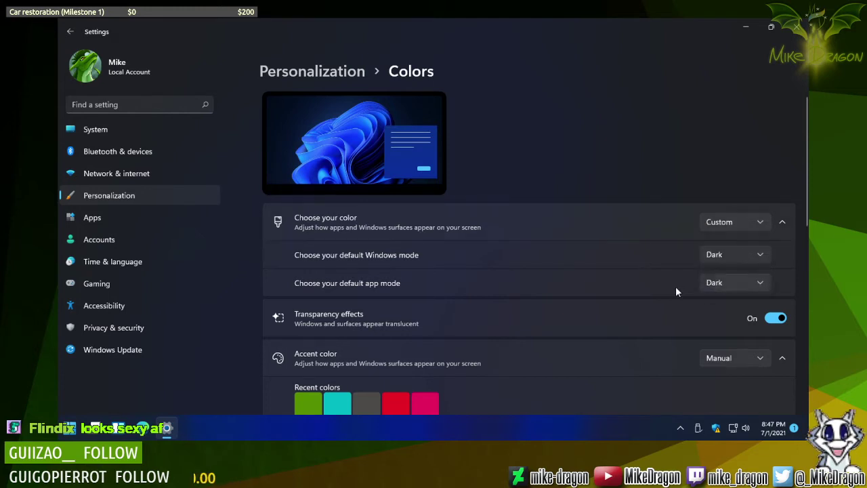
click(786, 224)
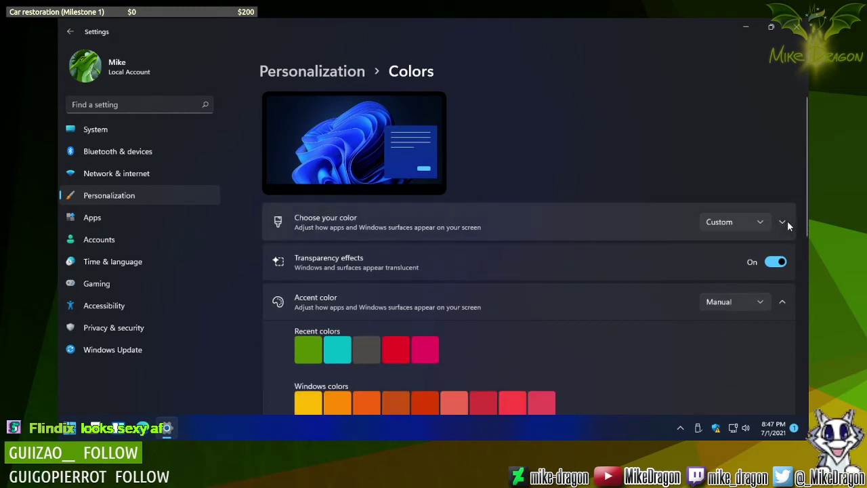
Step: Turn off transparency effects and set the color mode to Dark
click(778, 262)
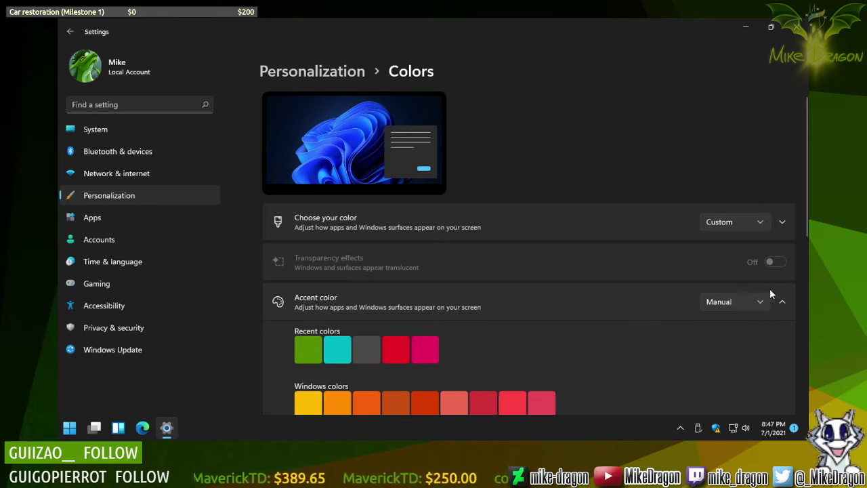
click(765, 223)
click(742, 202)
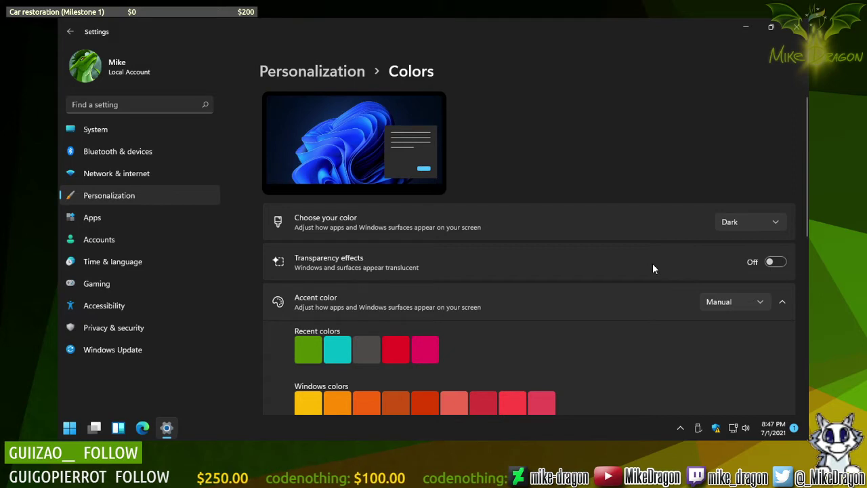
Step: Turn on transparency effects and check which shortcut options the Windows 11 taskbar offers
click(773, 264)
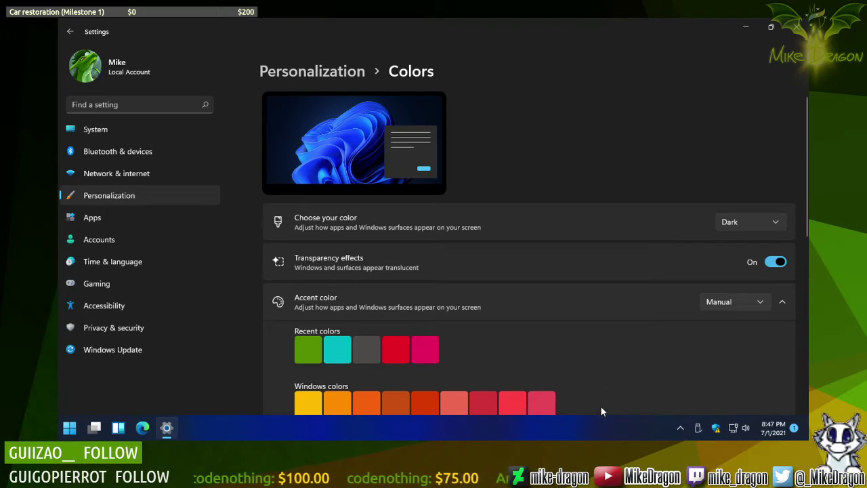
right_click(591, 425)
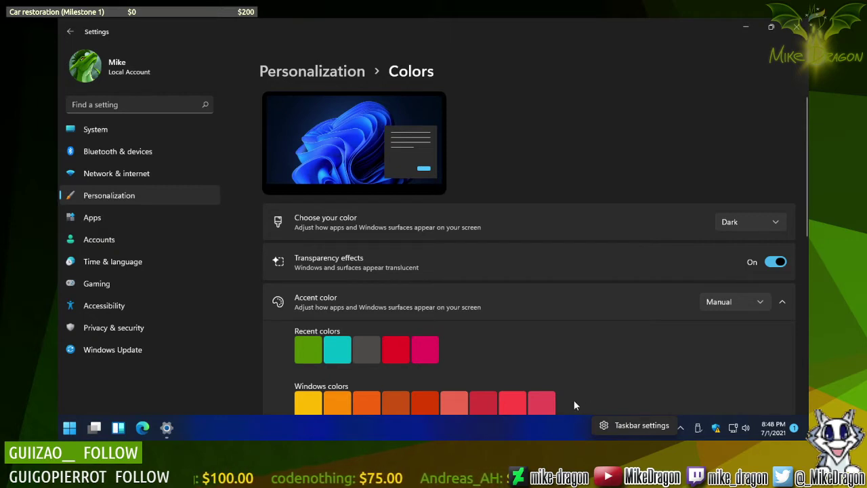
click(574, 406)
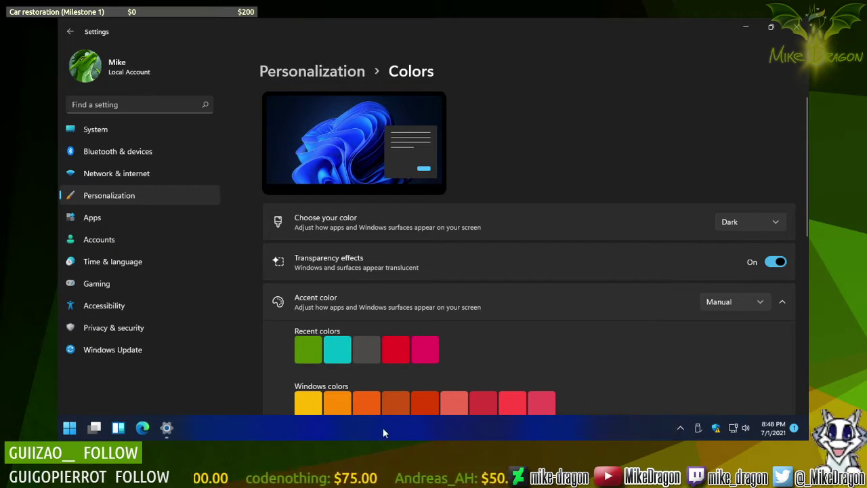
Step: Open Task Manager with more details, move its window toward the upper middle of the desktop and make it taller
right_click(69, 429)
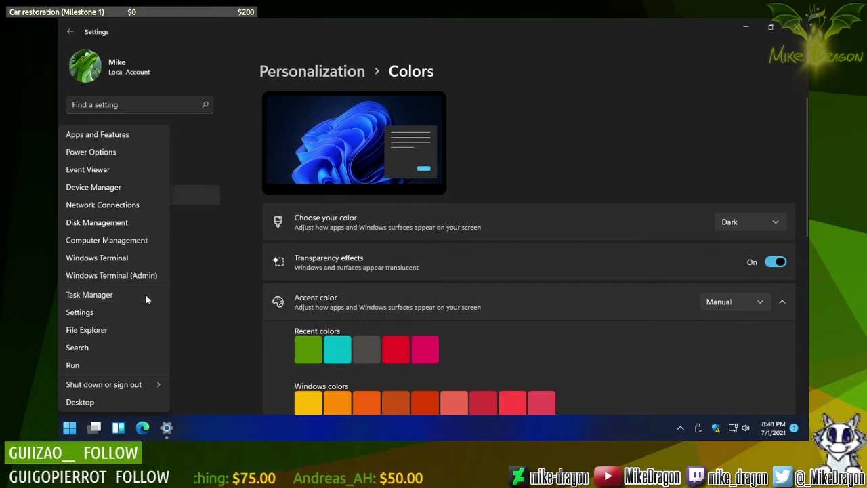
click(88, 296)
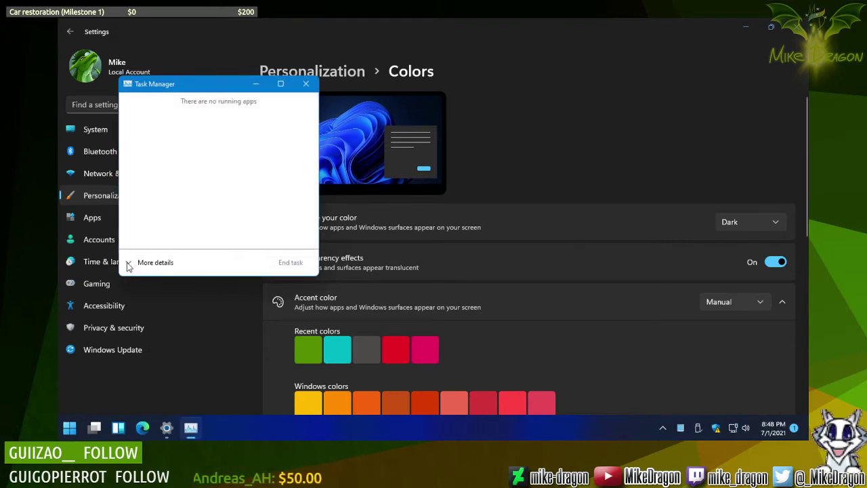
click(128, 263)
drag(270, 87, 416, 37)
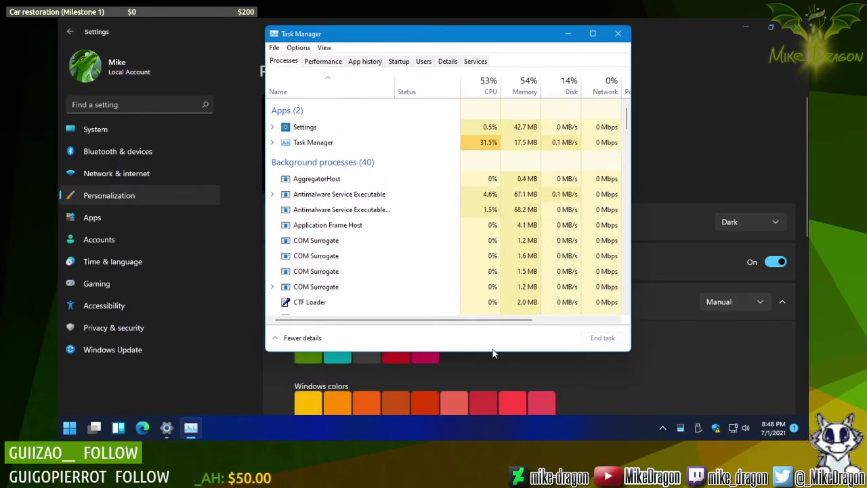
drag(484, 352, 481, 400)
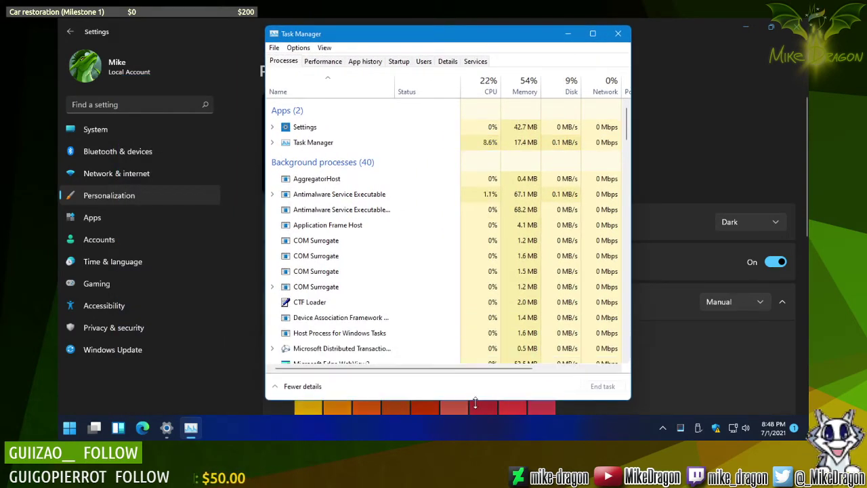
Step: Show the CPU performance view and change its graph to logical processors
click(330, 62)
right_click(442, 133)
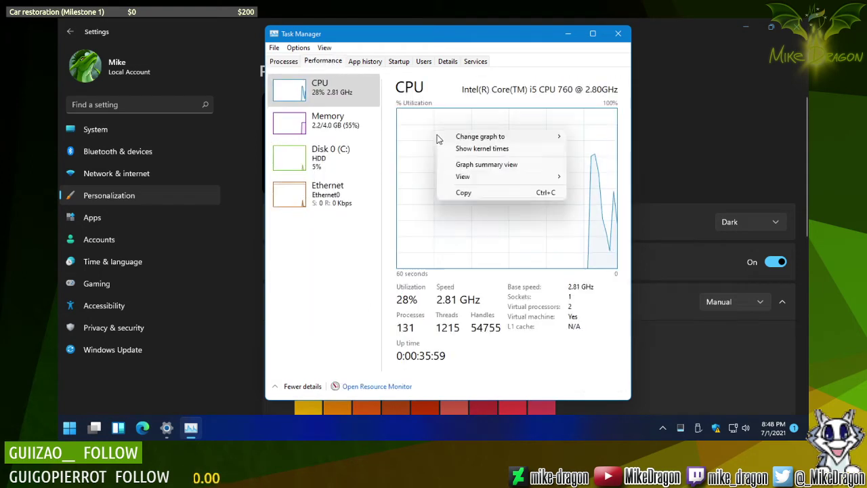
mouse_move(560, 136)
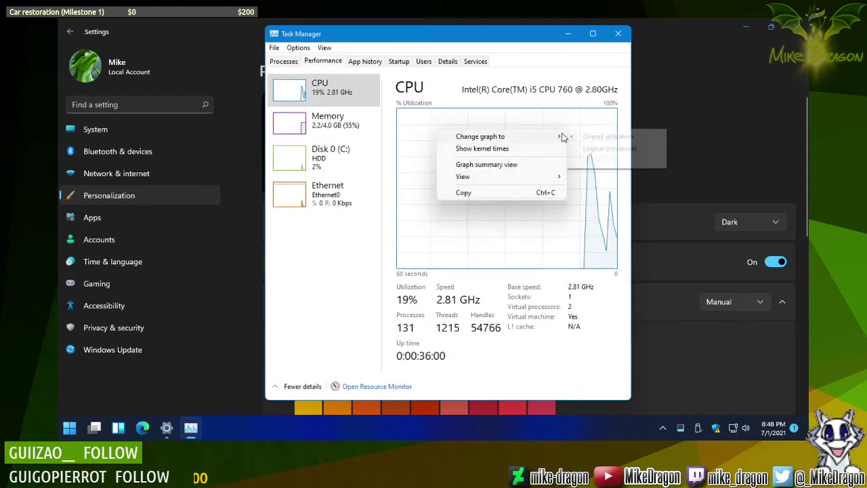
click(605, 149)
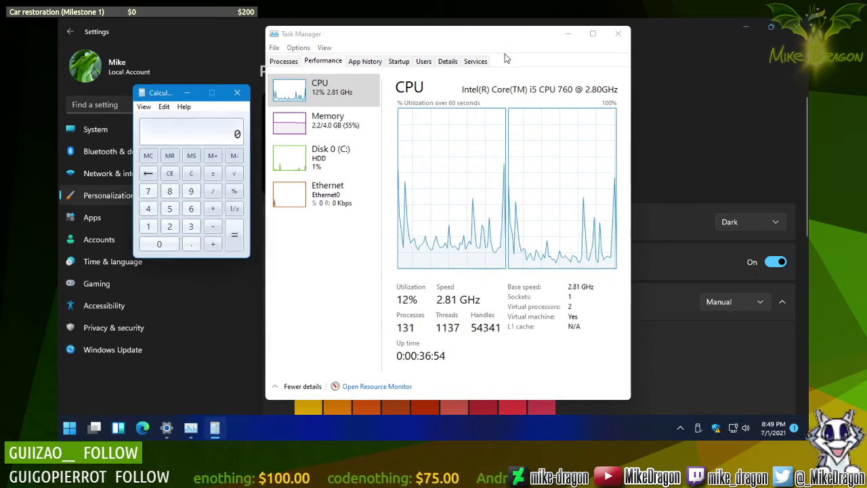
Step: Add 5 to itself and 1 to itself in Calculator
key(5)
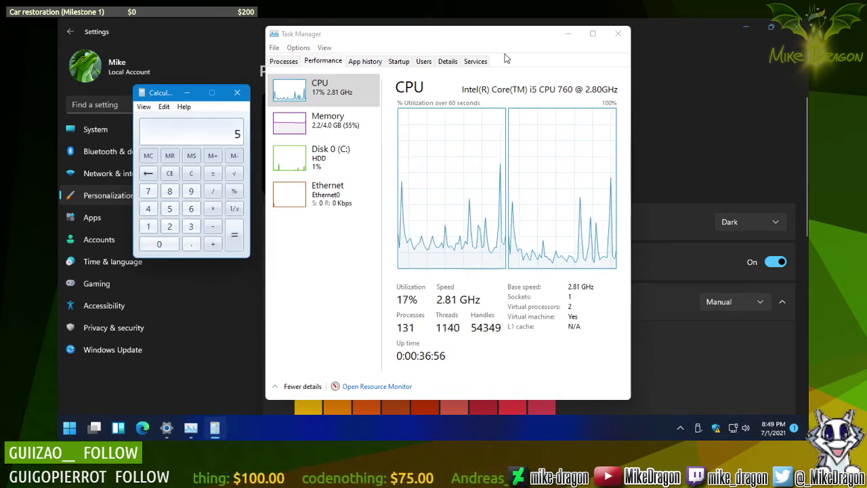
key(Return)
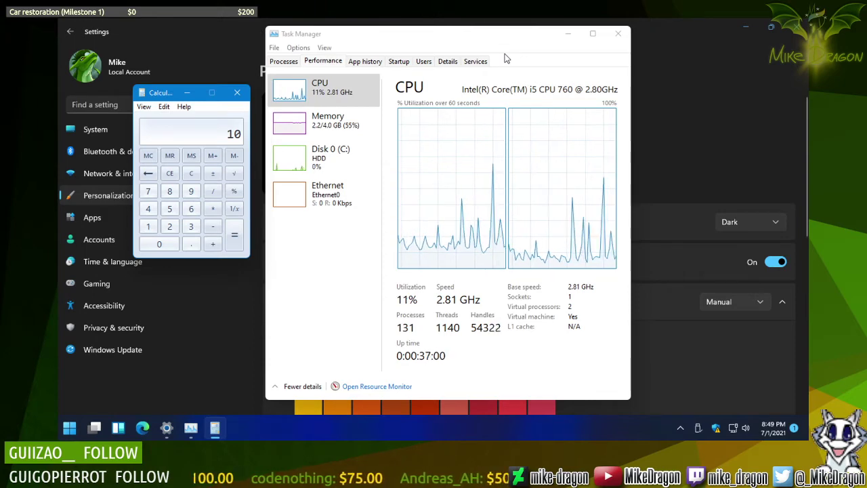
text(1+)
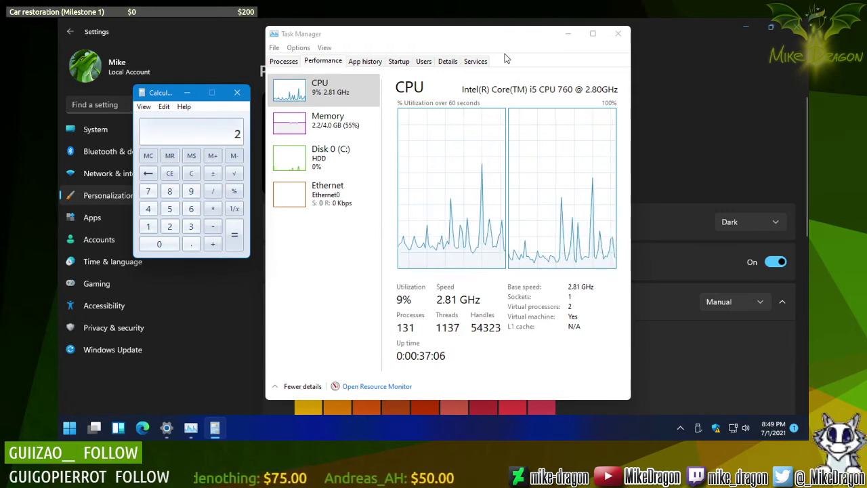
Step: Add 2 to the running total repeatedly in Calculator, starting from 2, and close Calculator
text(+)
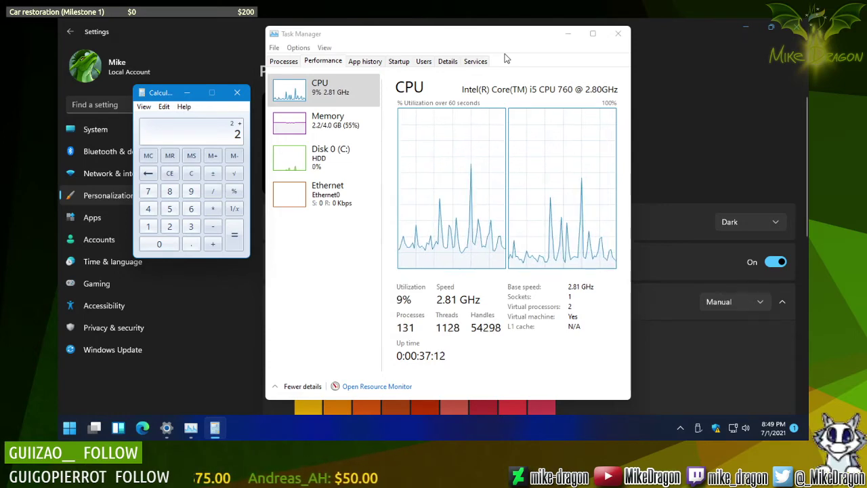
key(4)
key(Return)
key(Return)
key(Return)
key(Return)
key(Return)
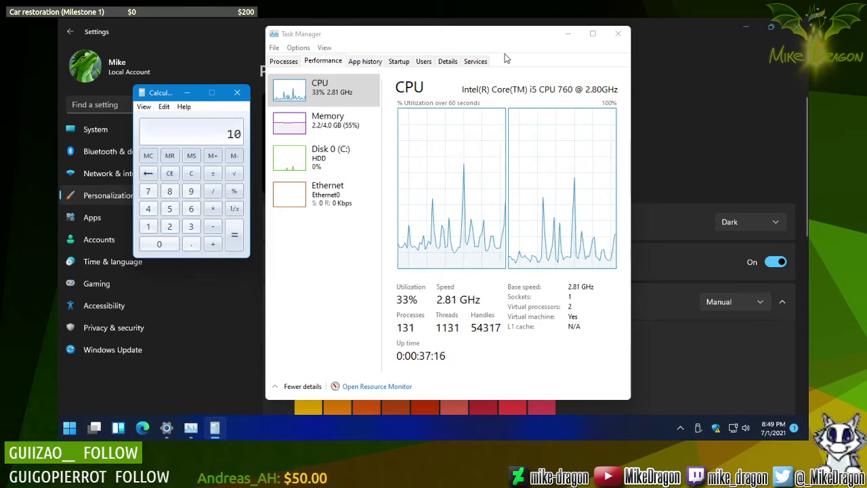
key(Return)
key(Return)
key(Return)
key(Return)
key(Return)
key(Return)
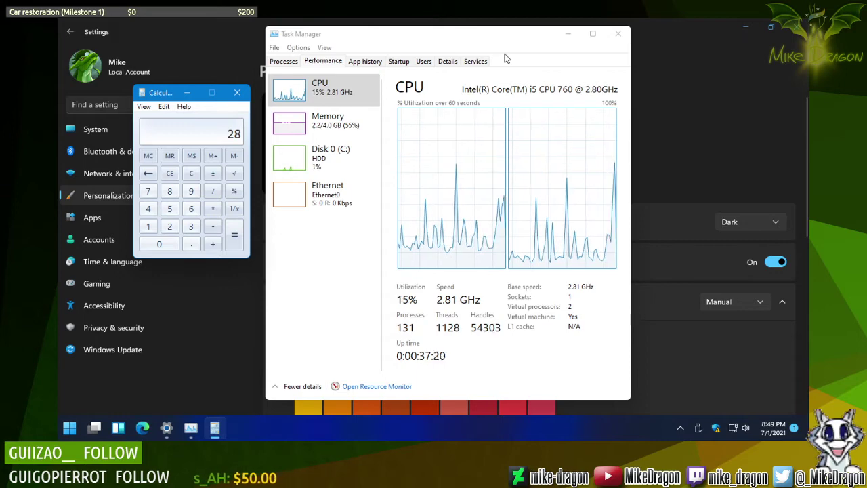
key(alt+F4)
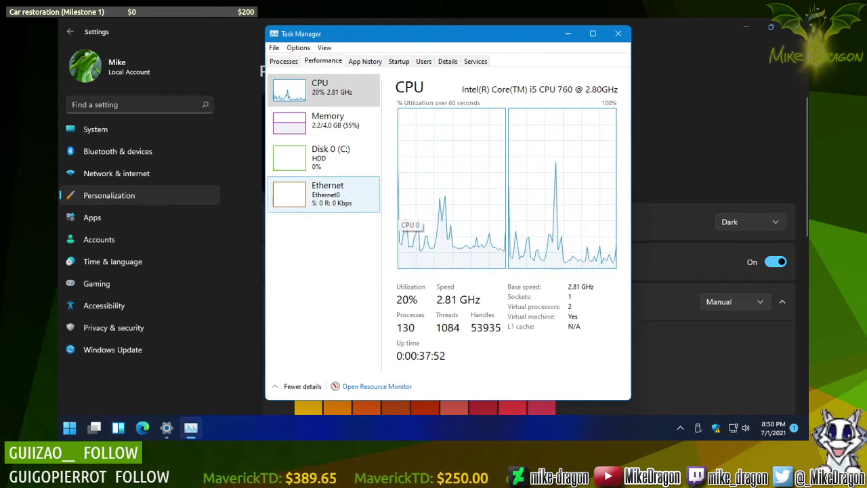
Step: Examine the memory usage in Task Manager's performance view and close Task Manager
click(288, 130)
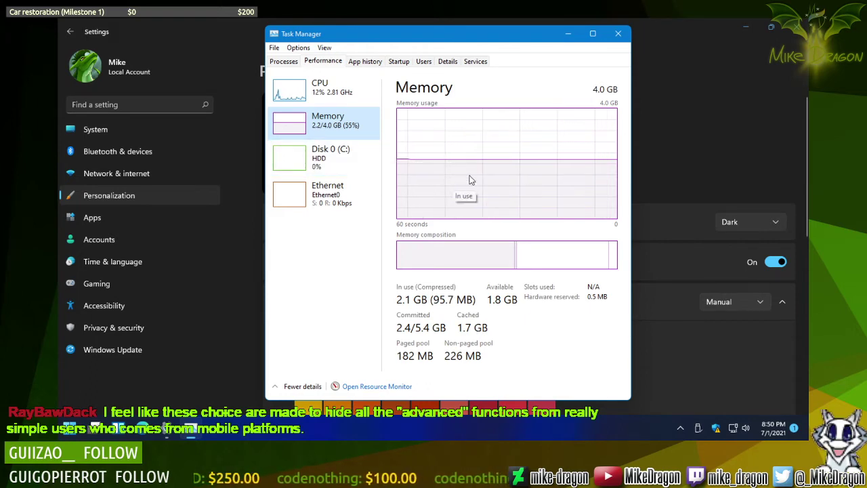
click(618, 40)
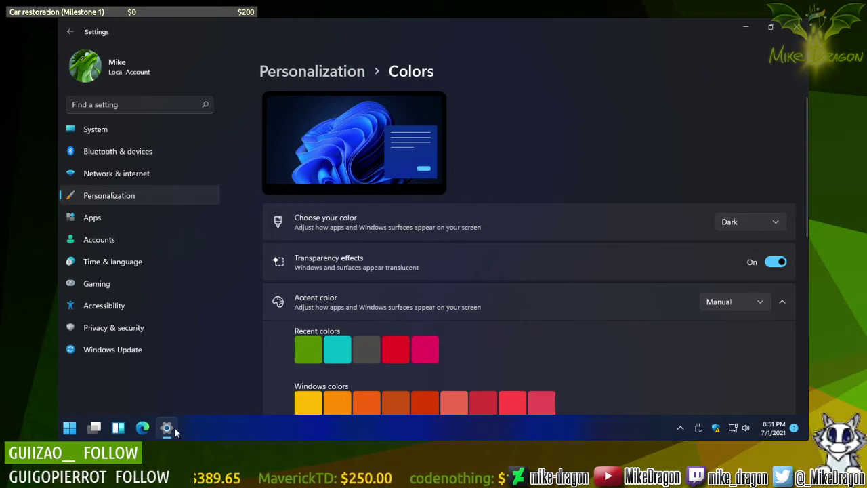
Step: Preview the Settings thumbnail on the taskbar, restore the Settings window to a smaller size and maximize it again
mouse_move(176, 429)
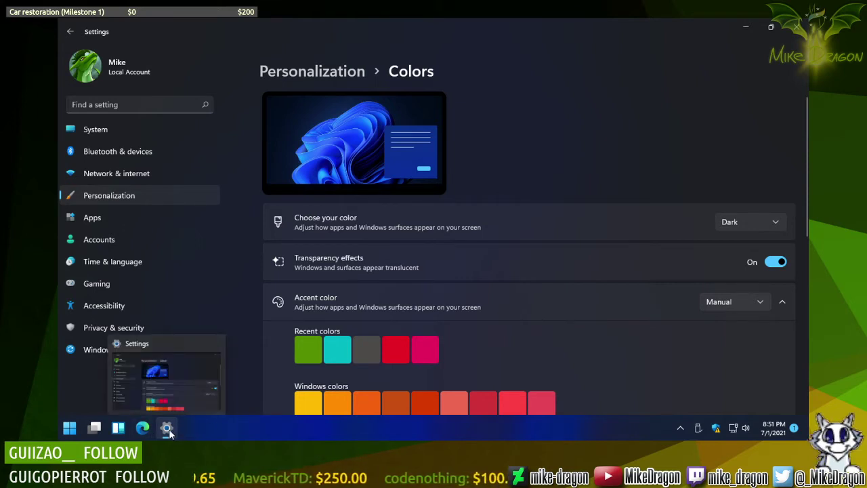
double_click(537, 28)
double_click(511, 82)
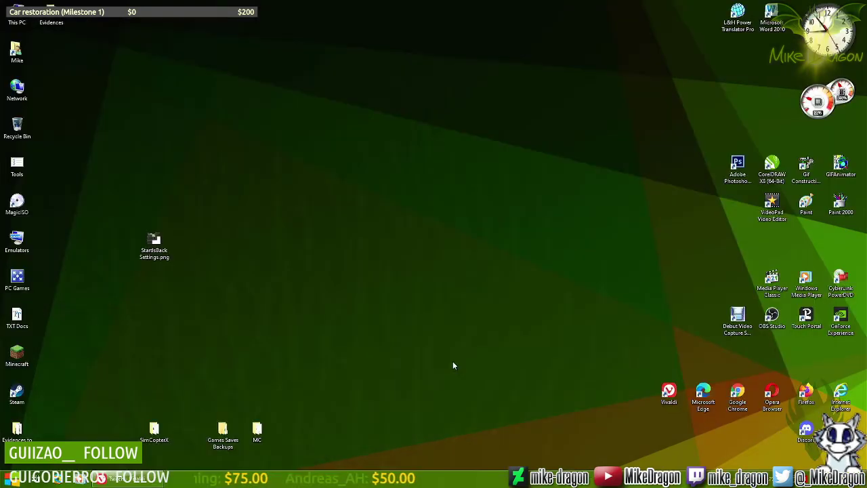
Step: Open the taskbar settings on the host Windows desktop and set Combine taskbar buttons to Always, hide labels
right_click(428, 485)
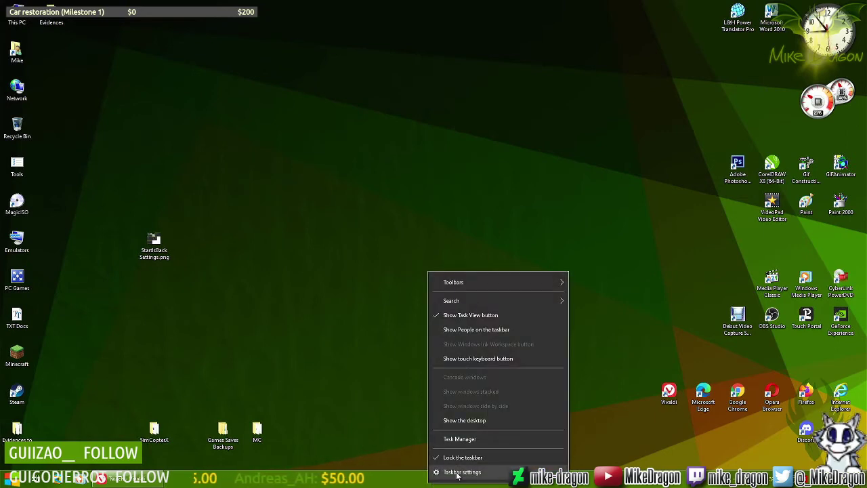
click(457, 472)
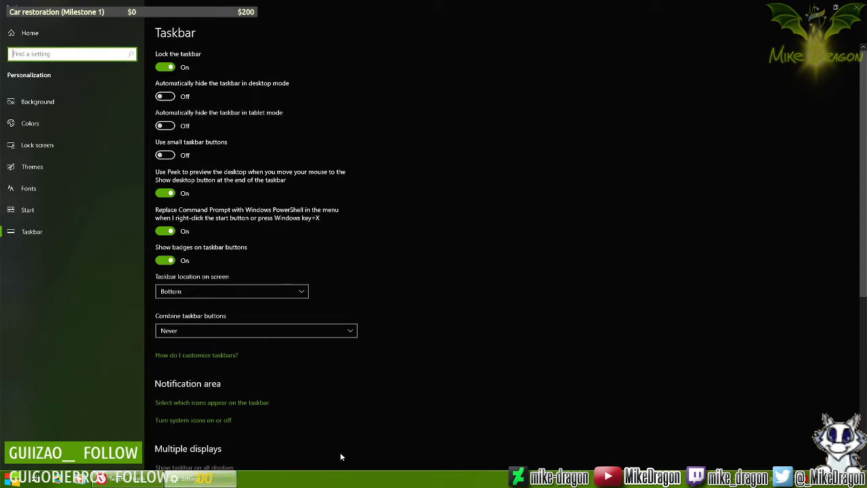
click(349, 334)
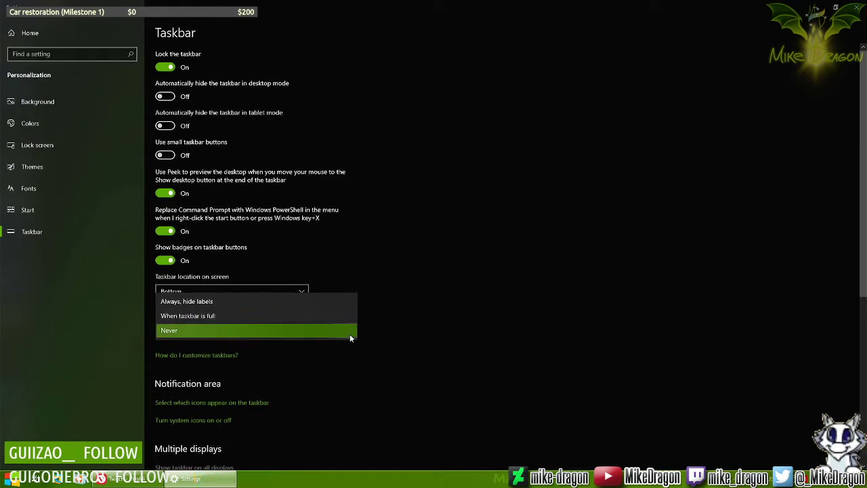
click(324, 303)
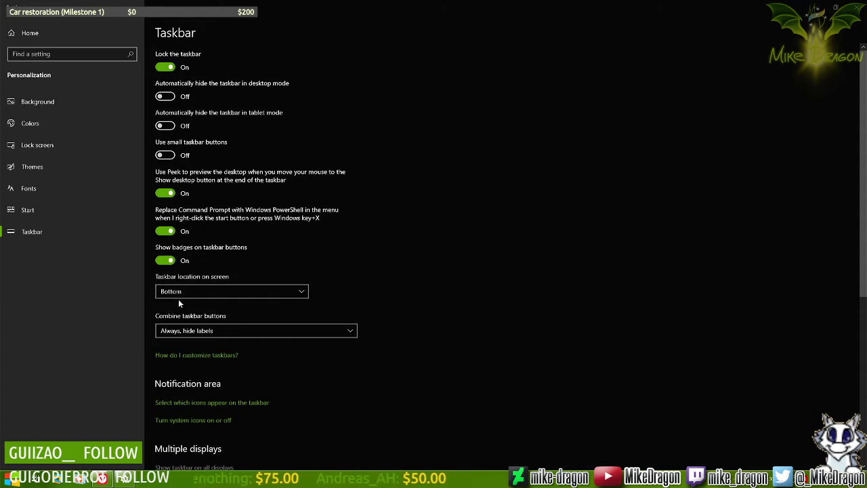
Step: Check the combined taskbar buttons on the host and set Combine taskbar buttons back to Never
mouse_move(124, 477)
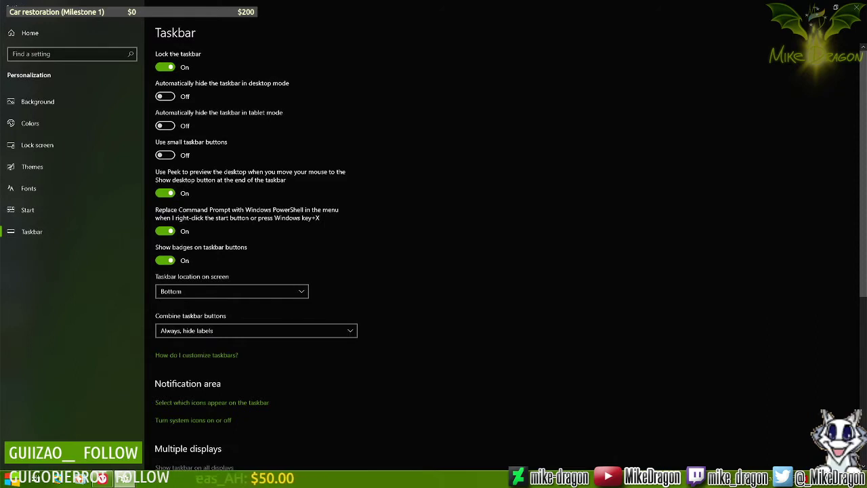
click(349, 333)
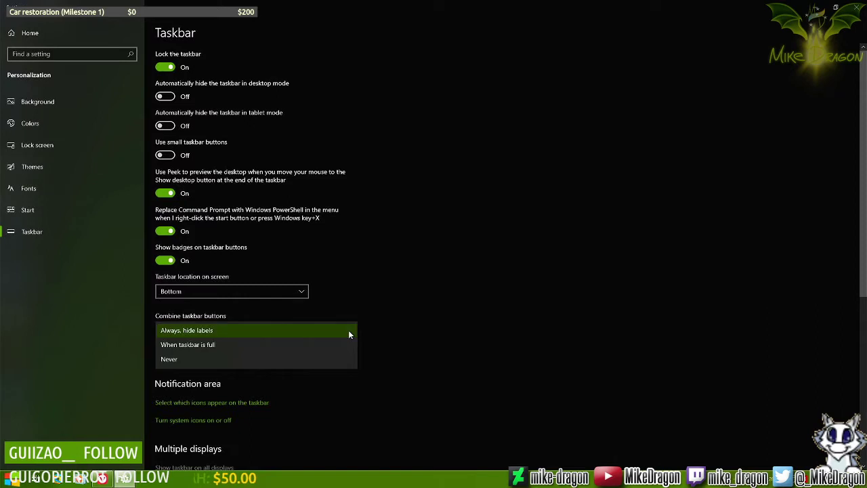
click(210, 360)
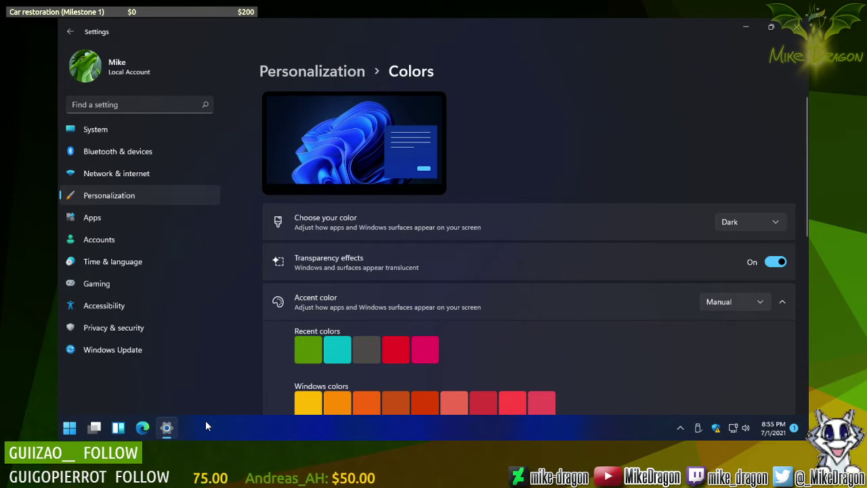
Step: Return to the Windows 11 virtual machine and set the accent color to Dark green from the recent colors
click(311, 352)
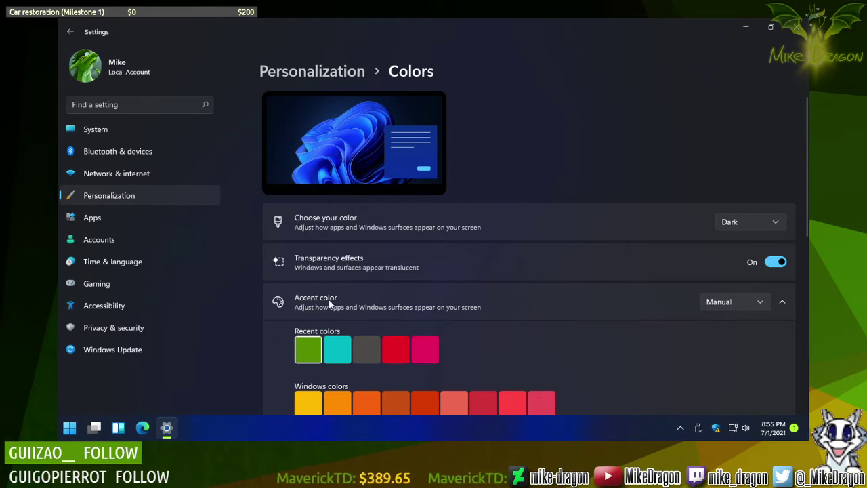
scroll(620, 336, down, 3)
scroll(747, 257, up, 1)
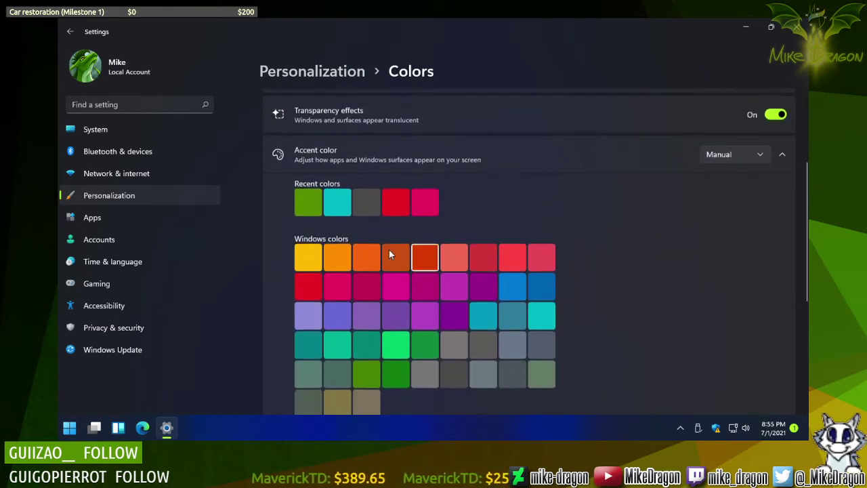
click(307, 211)
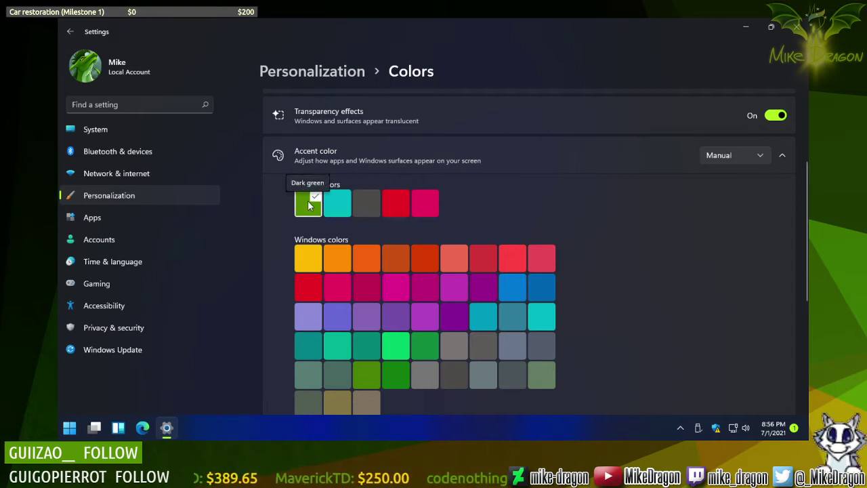
Step: Examine the Windows colors palette and the options for showing the accent color on Start, the taskbar, title bars and window borders
scroll(784, 236, down, 2)
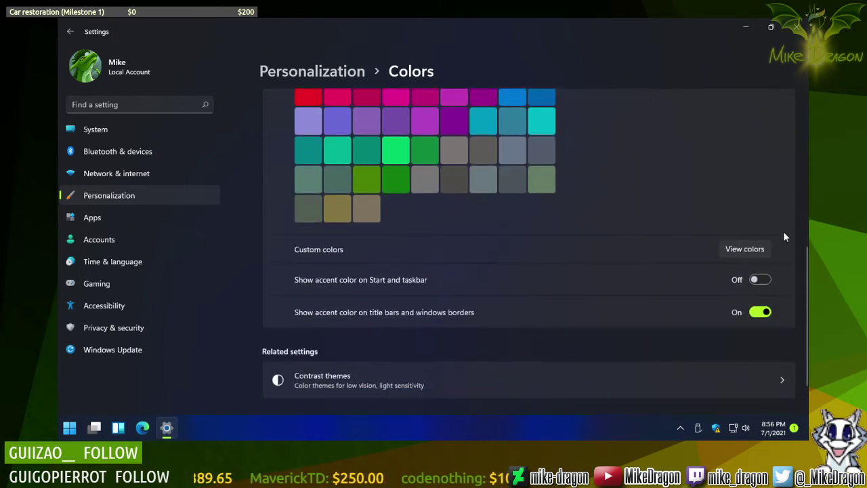
scroll(784, 236, up, 1)
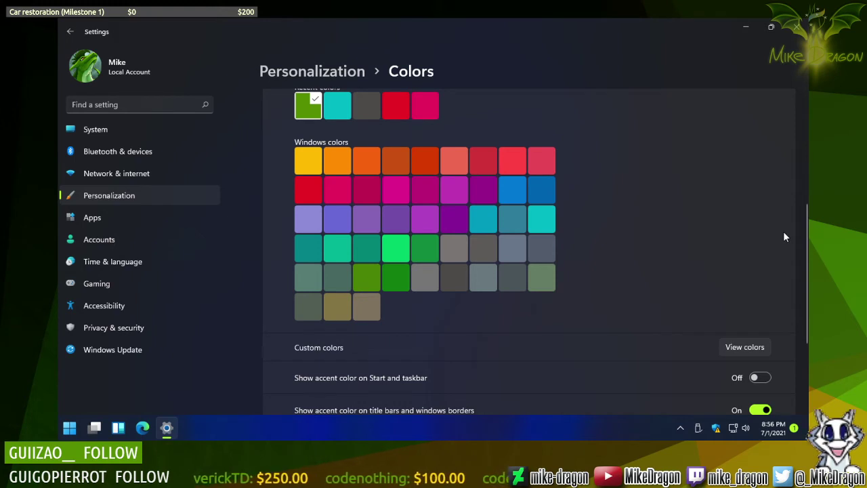
scroll(786, 236, up, 3)
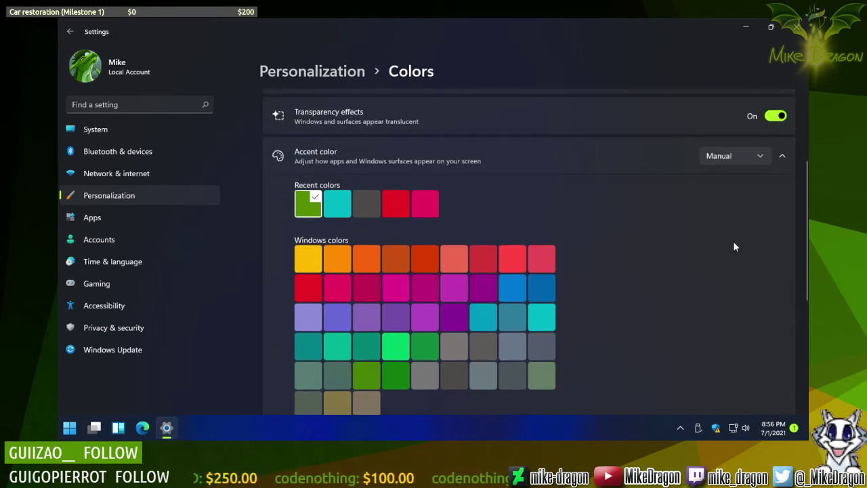
scroll(664, 212, down, 3)
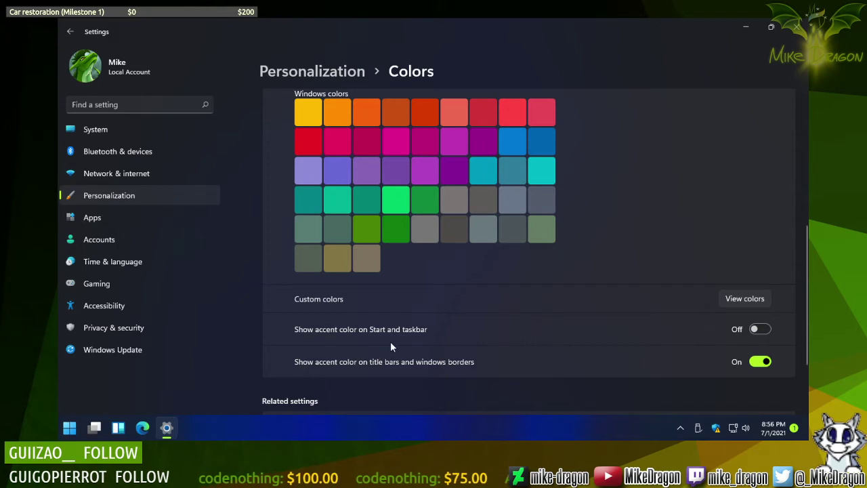
Step: Turn on showing the accent color on Start and the taskbar and check how the Start menu looks
click(756, 331)
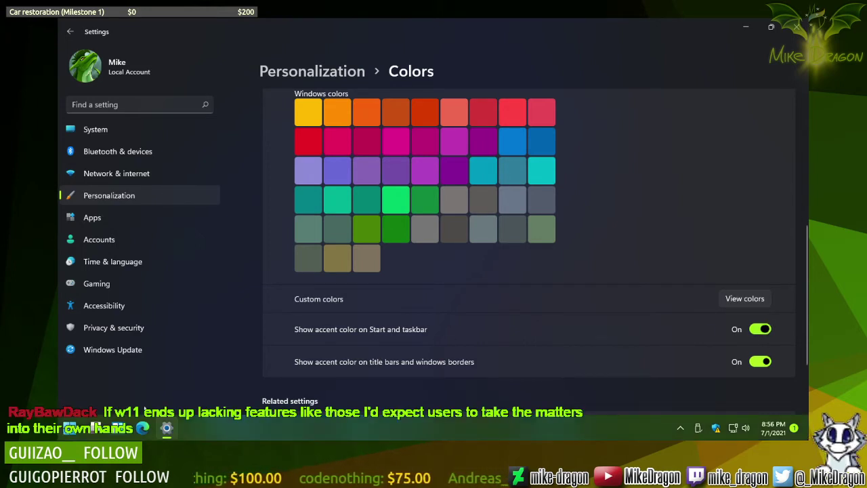
click(70, 428)
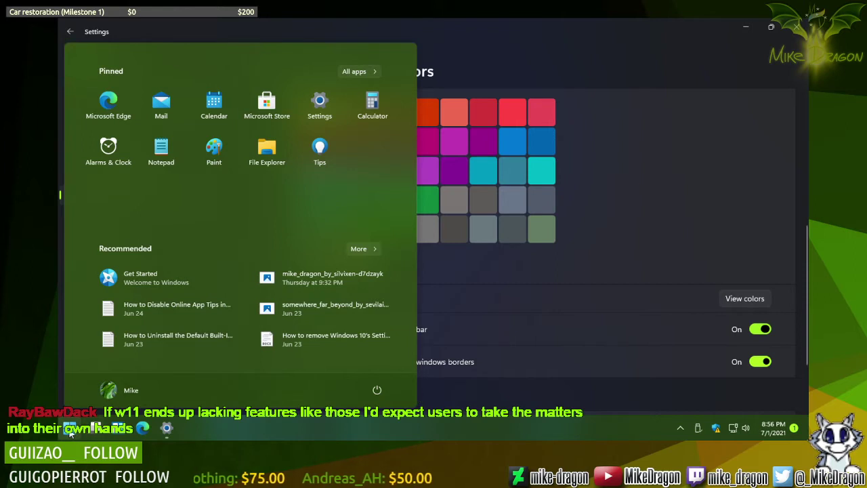
click(418, 399)
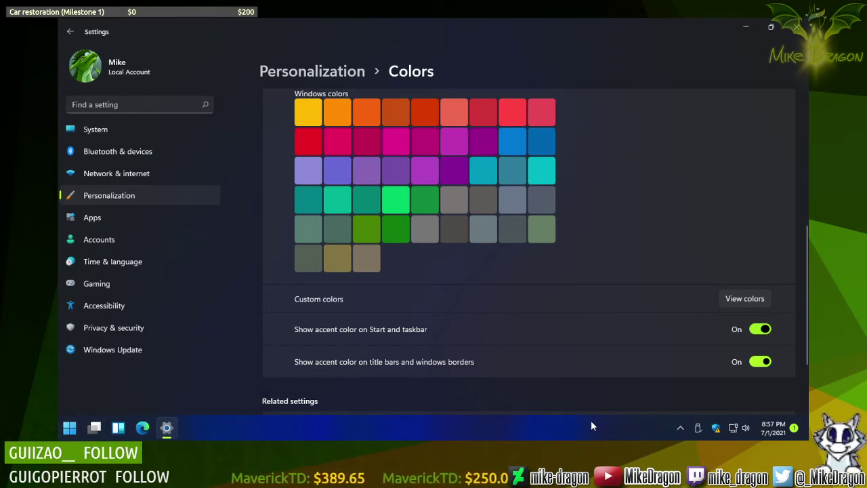
Step: Inspect the Start menu without the accent color and return to the accent color options on the Colors page
click(68, 428)
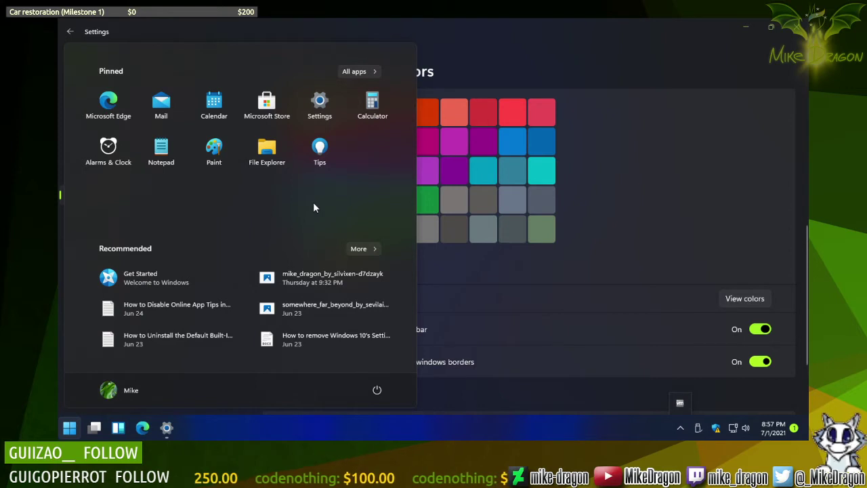
scroll(640, 149, up, 3)
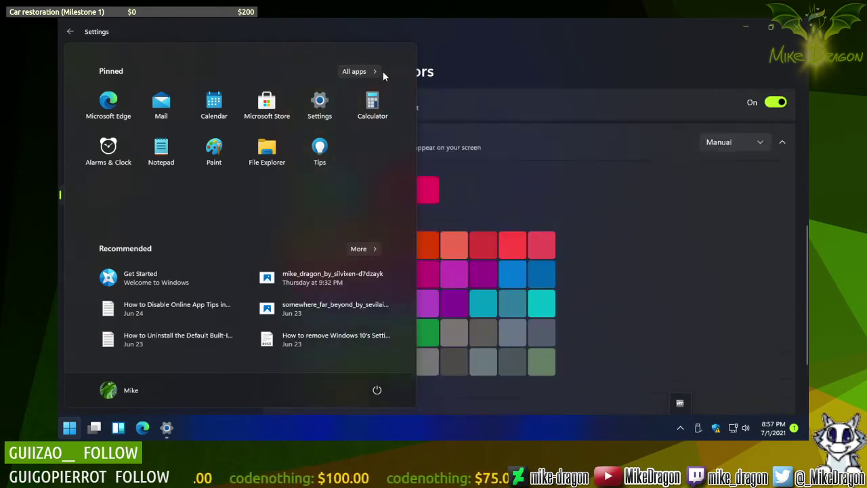
click(681, 75)
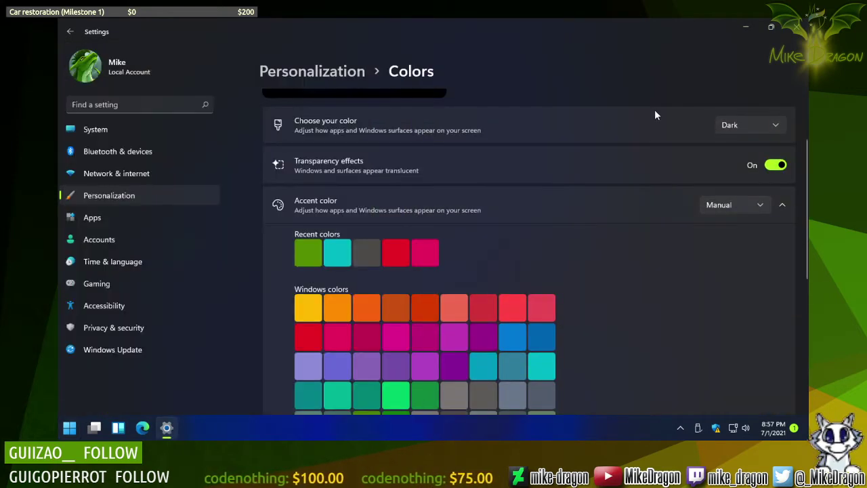
scroll(666, 305, down, 3)
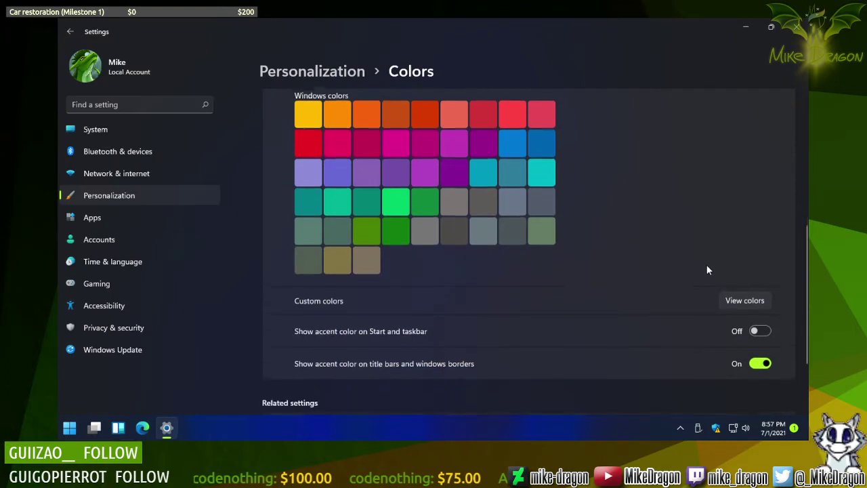
Step: Turn showing the accent color on Start and the taskbar back on and collapse the Accent color section
click(760, 330)
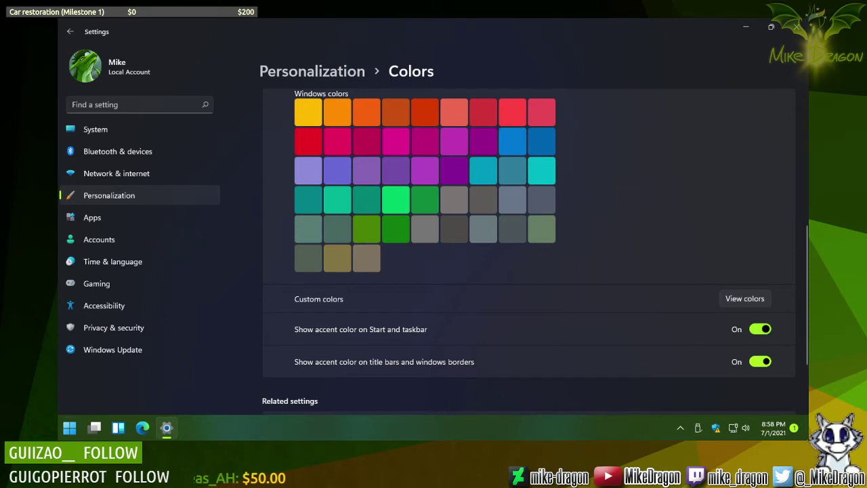
scroll(678, 305, down, 1)
scroll(576, 352, up, 3)
scroll(677, 287, down, 3)
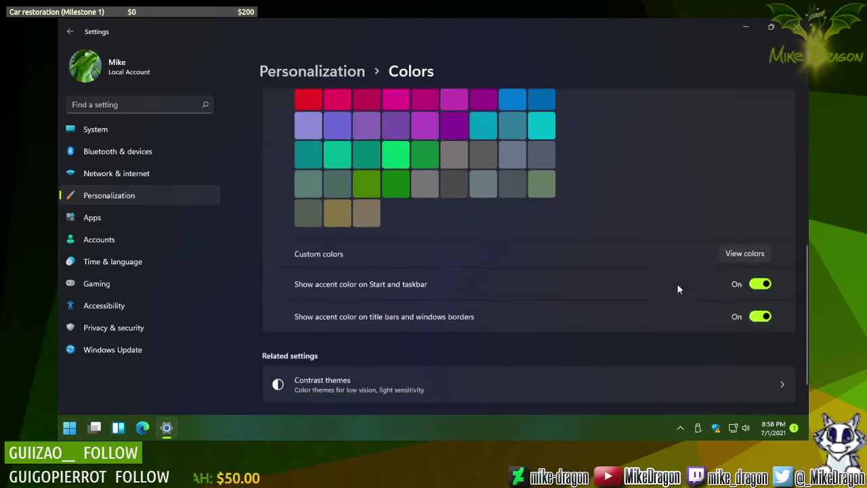
scroll(677, 283, down, 1)
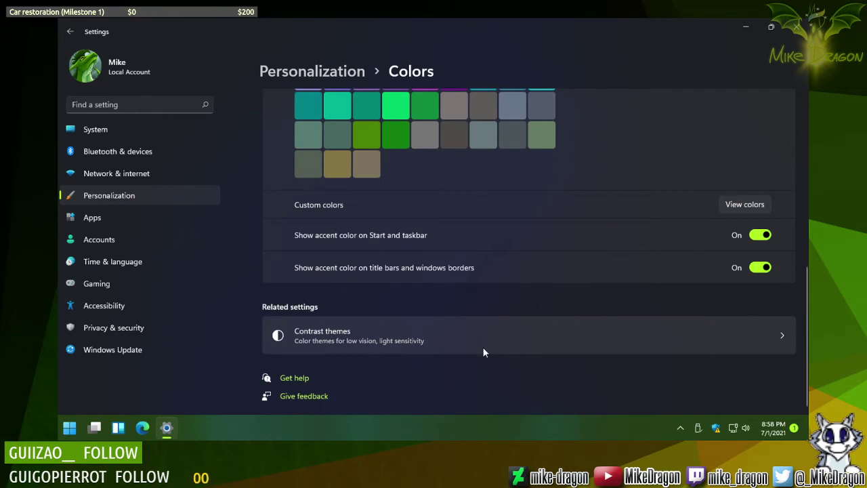
scroll(575, 282, up, 1)
scroll(582, 281, up, 5)
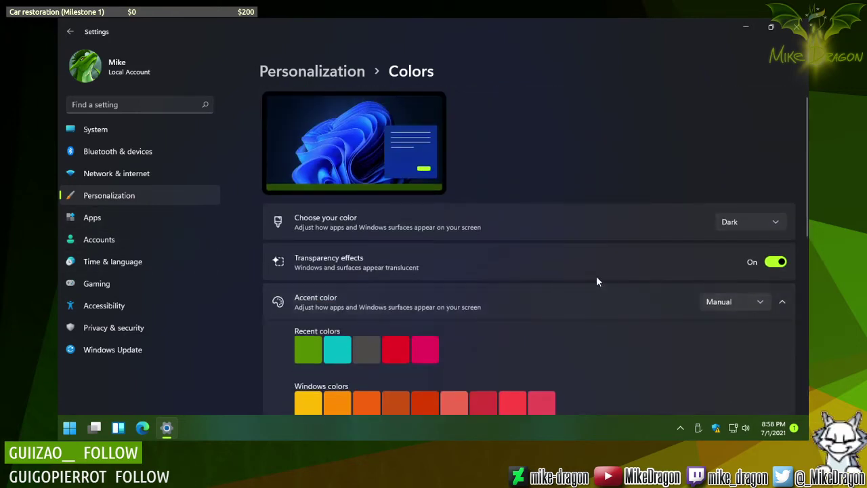
click(783, 303)
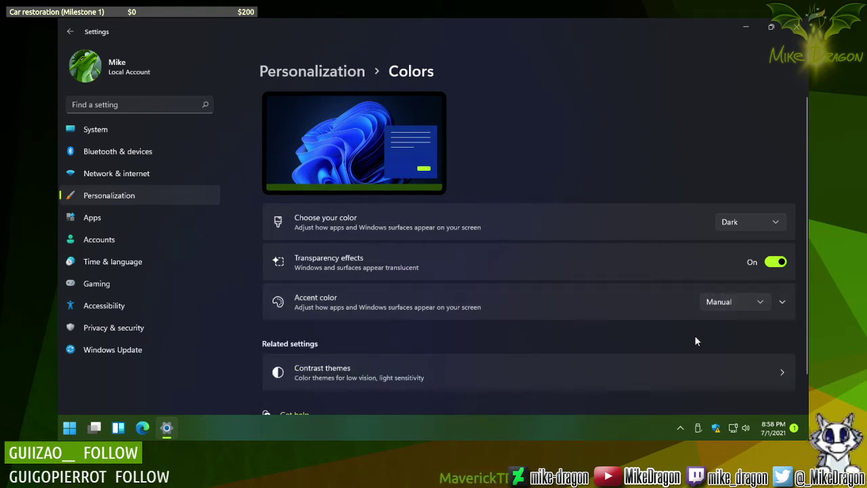
scroll(696, 337, down, 2)
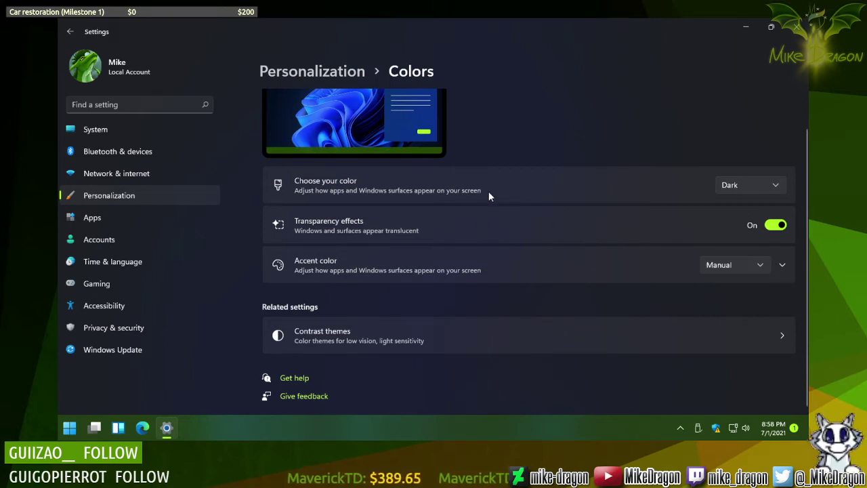
Step: Open the Optional features page of the Apps settings and view the details of Internet Explorer mode
click(107, 220)
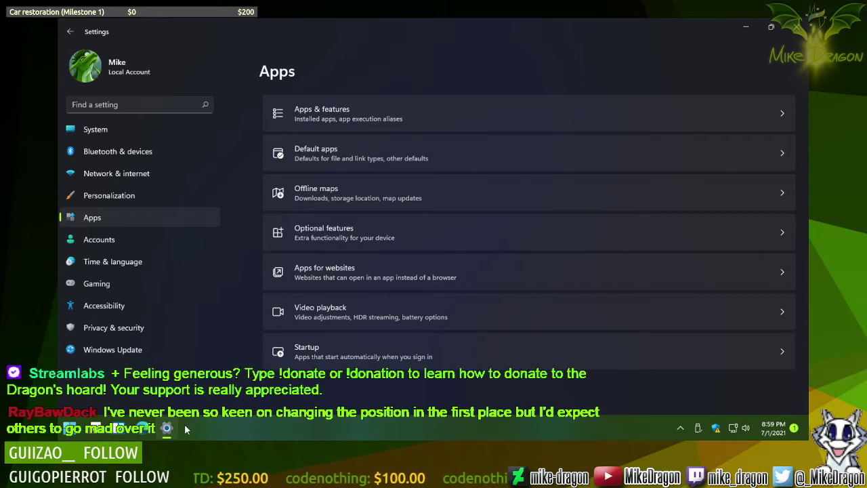
mouse_move(200, 420)
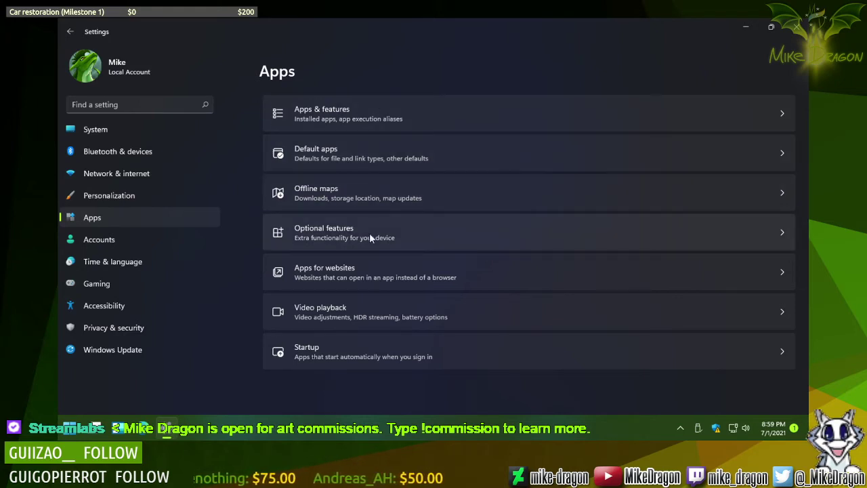
click(395, 233)
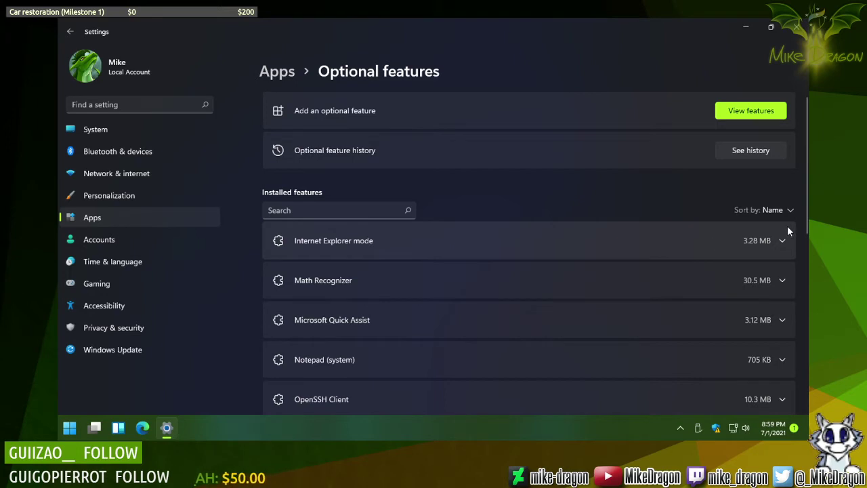
click(786, 244)
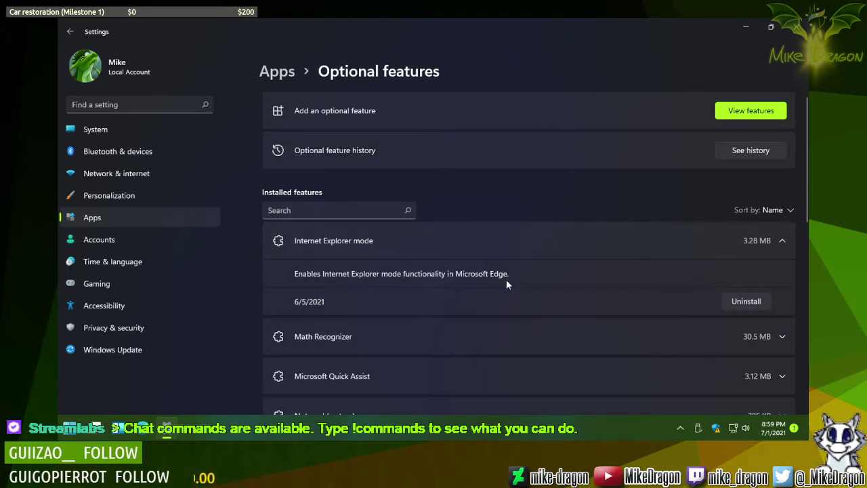
click(781, 240)
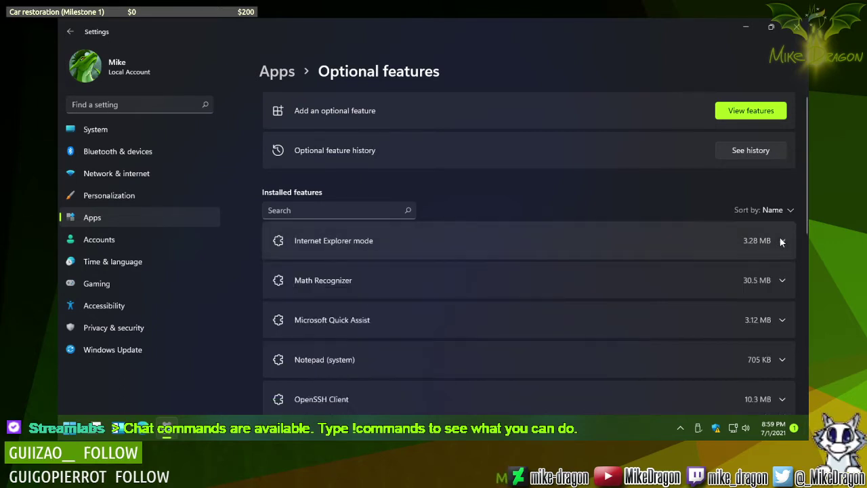
Step: Examine the list of installed optional features, including the details of WordPad
scroll(677, 177, down, 4)
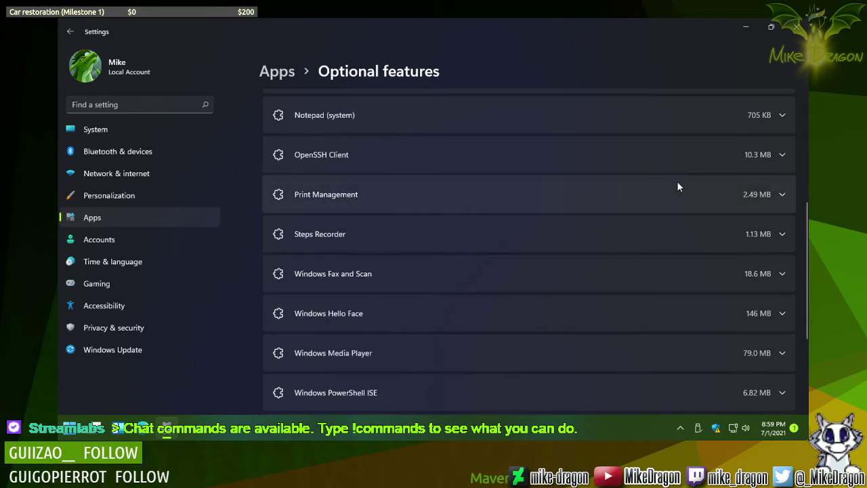
scroll(683, 193, down, 3)
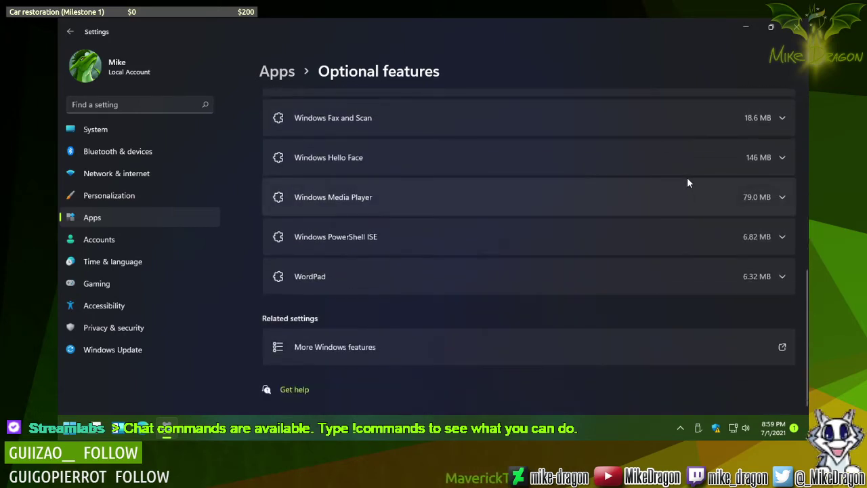
click(780, 282)
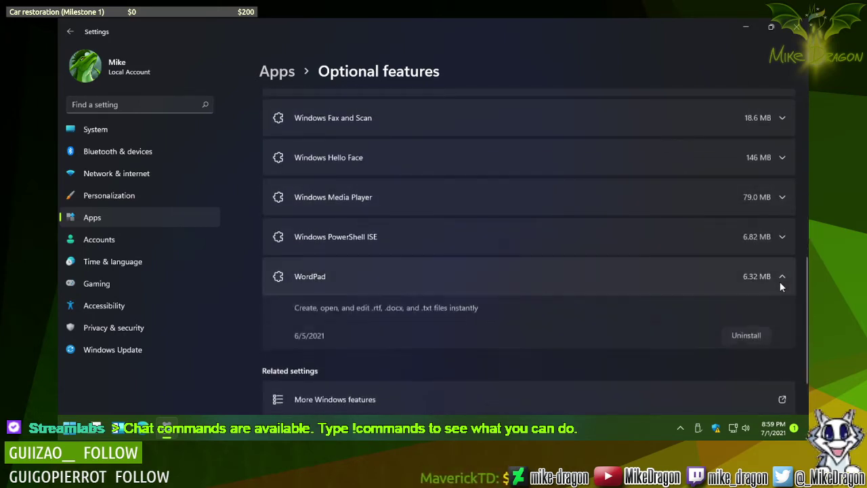
click(782, 277)
scroll(699, 283, up, 2)
scroll(691, 284, up, 4)
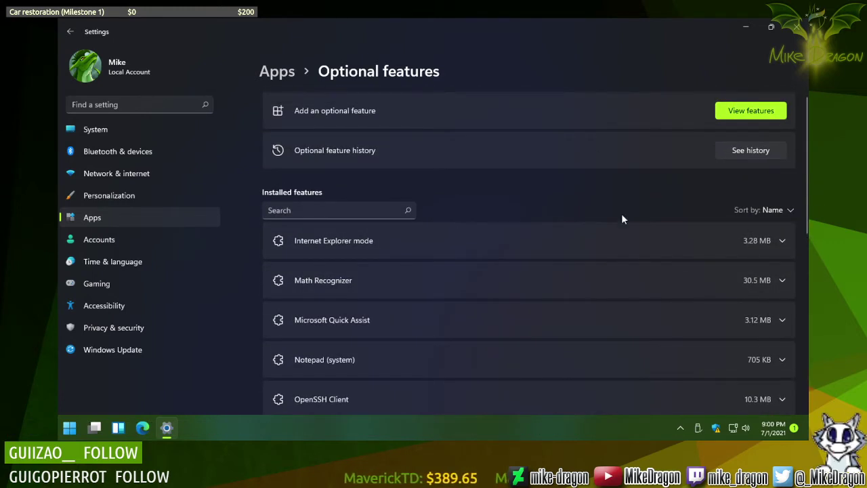
scroll(618, 216, down, 3)
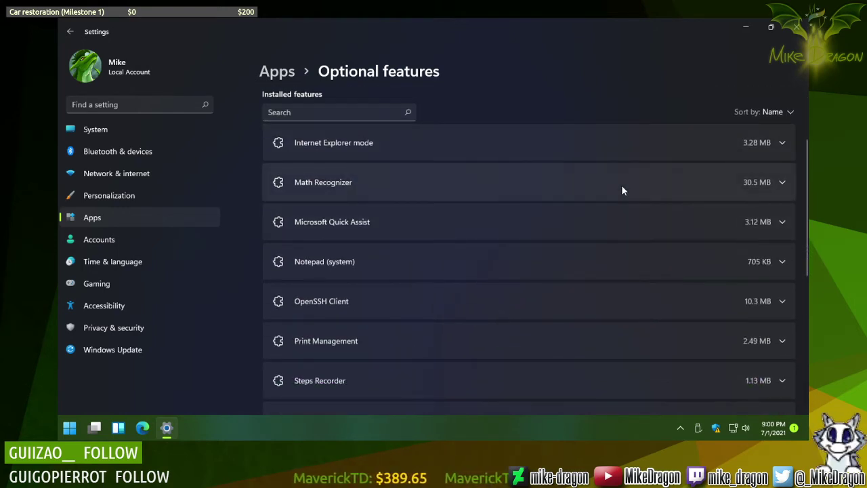
scroll(625, 183, down, 3)
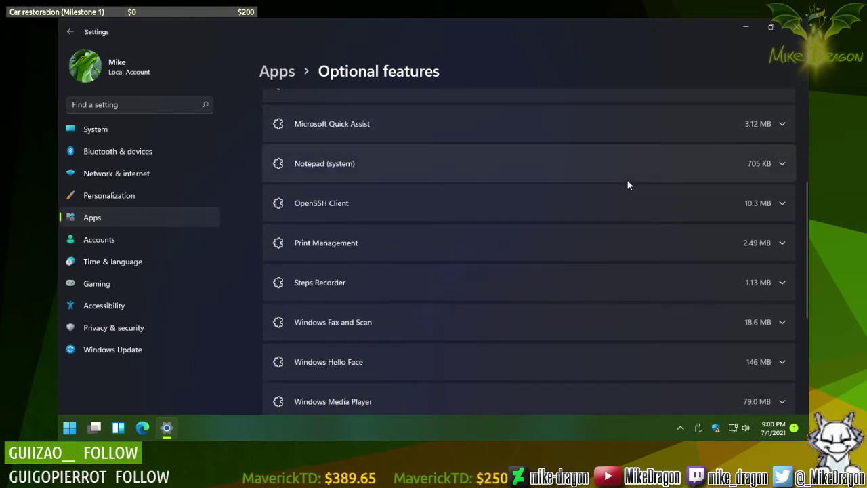
scroll(628, 184, down, 5)
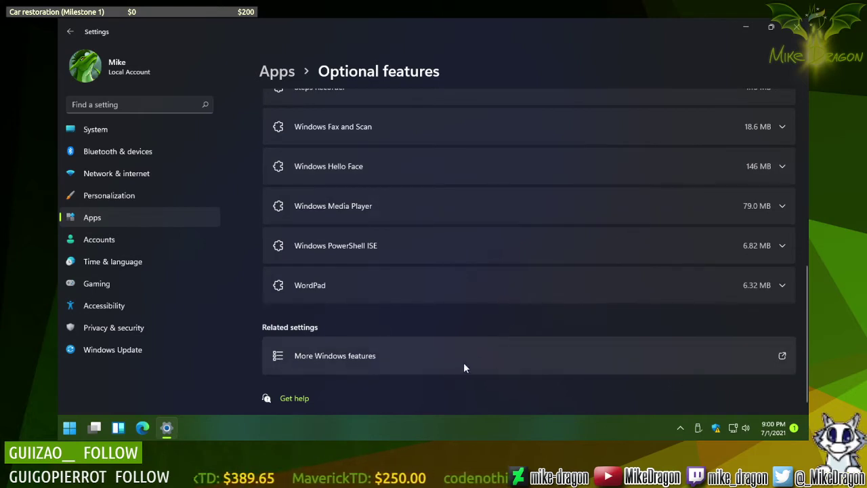
scroll(587, 351, up, 10)
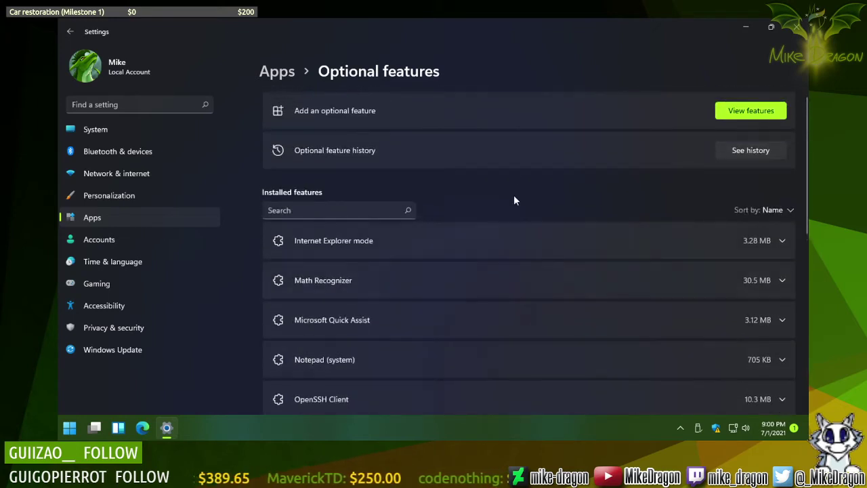
Step: Review the Accounts categories and the Date & time settings under Time & language
click(99, 240)
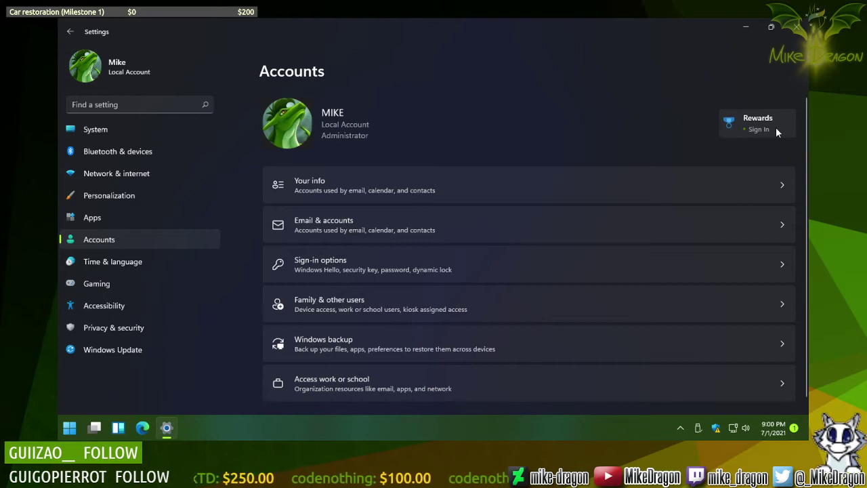
scroll(692, 138, down, 1)
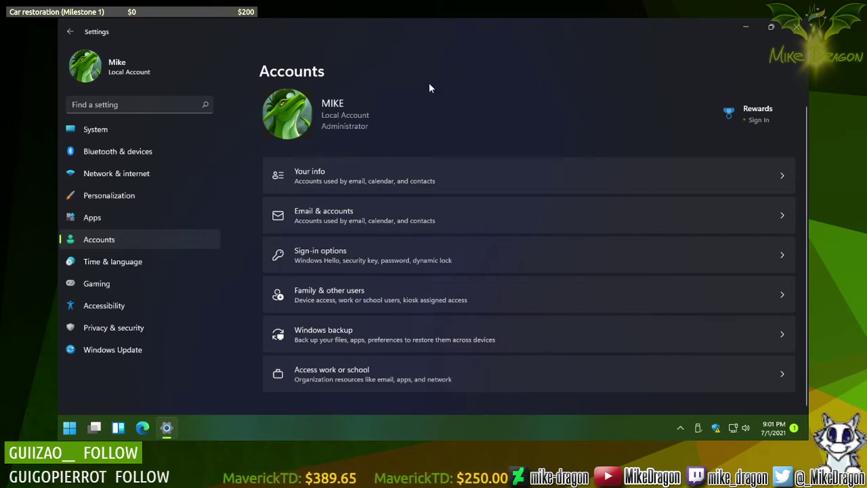
click(147, 261)
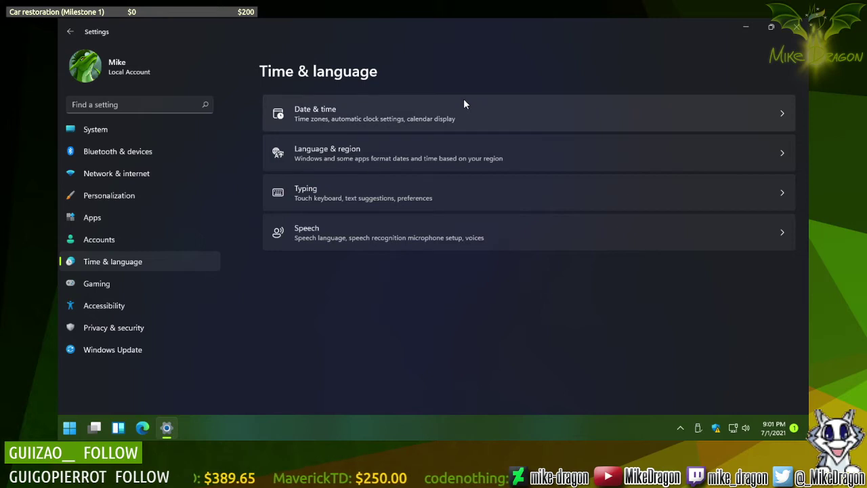
click(526, 112)
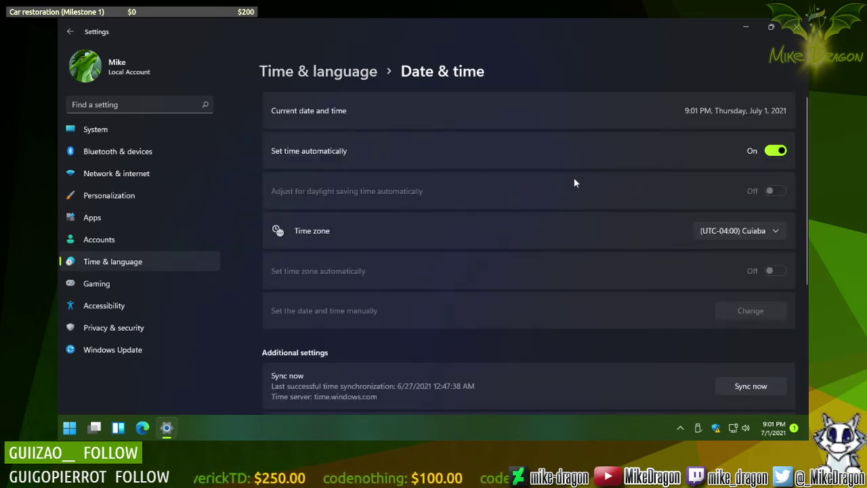
scroll(576, 187, down, 3)
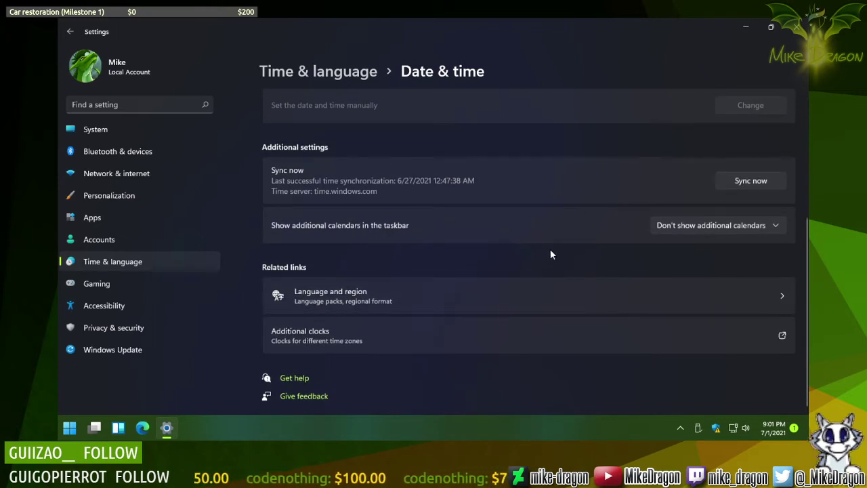
scroll(552, 255, up, 3)
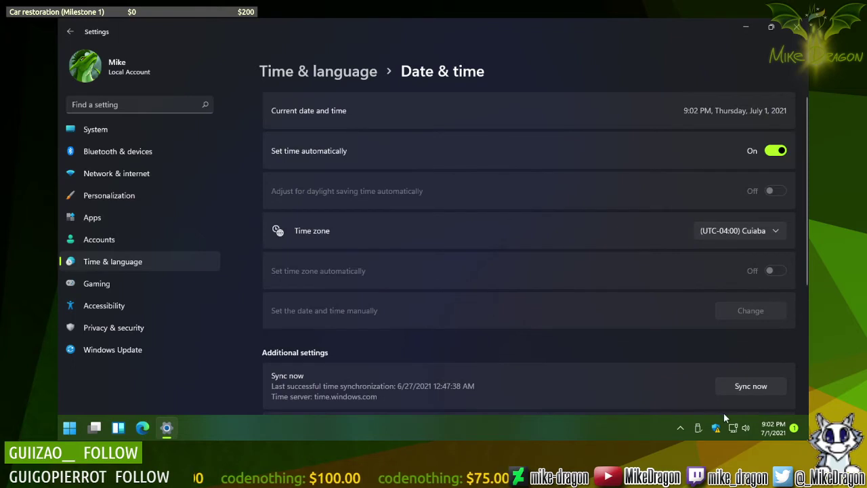
Step: Open the Notifications settings from the taskbar clock and review the apps and other senders listed
right_click(775, 433)
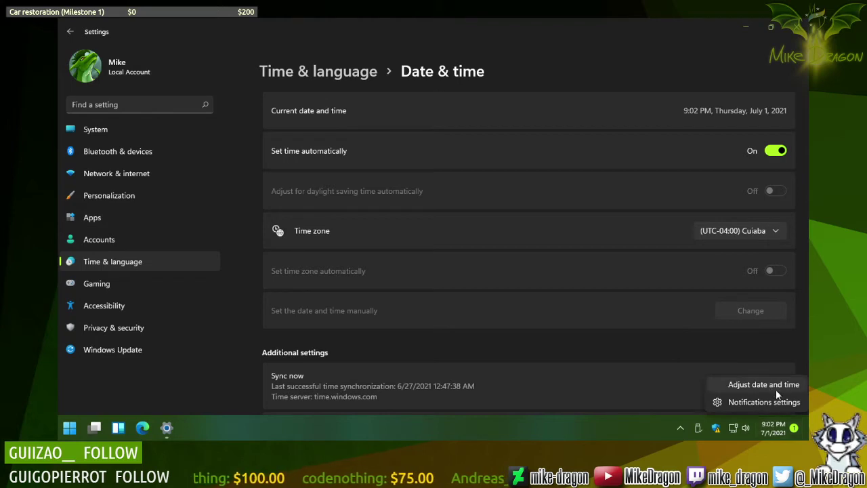
click(782, 405)
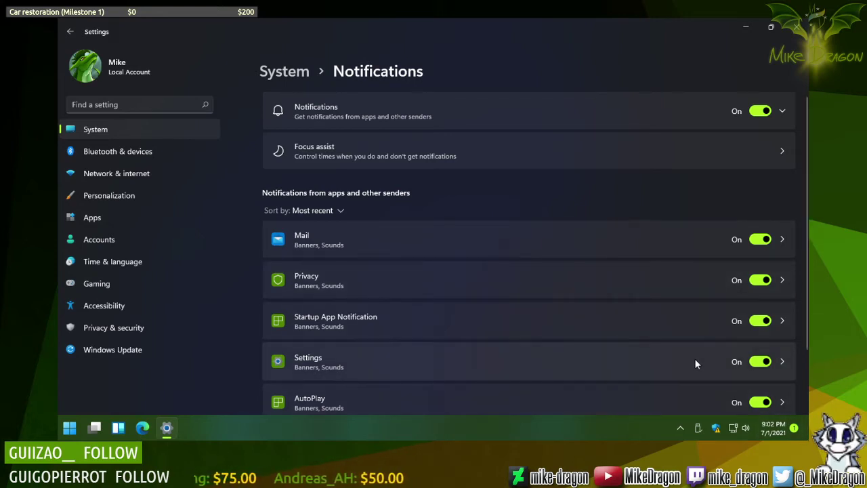
scroll(695, 360, down, 2)
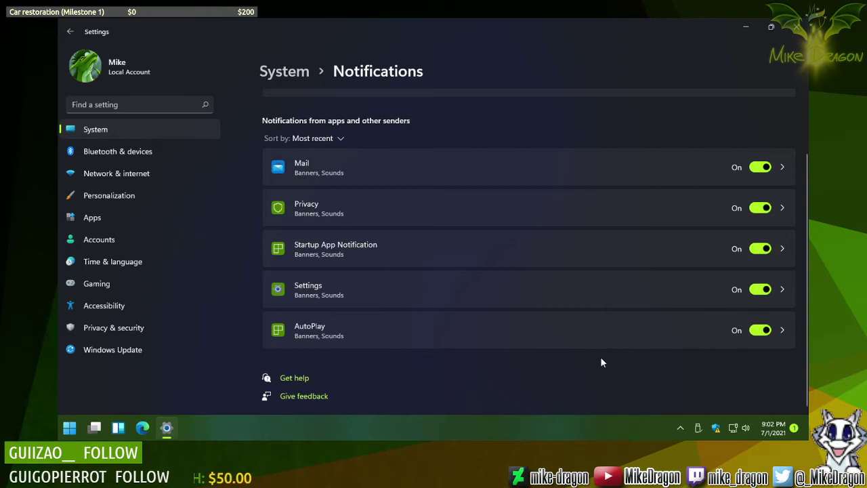
Step: Review the Notifications and Bluetooth & devices pages, plus the Vision, Hearing and Interaction categories under Accessibility
scroll(603, 359, up, 2)
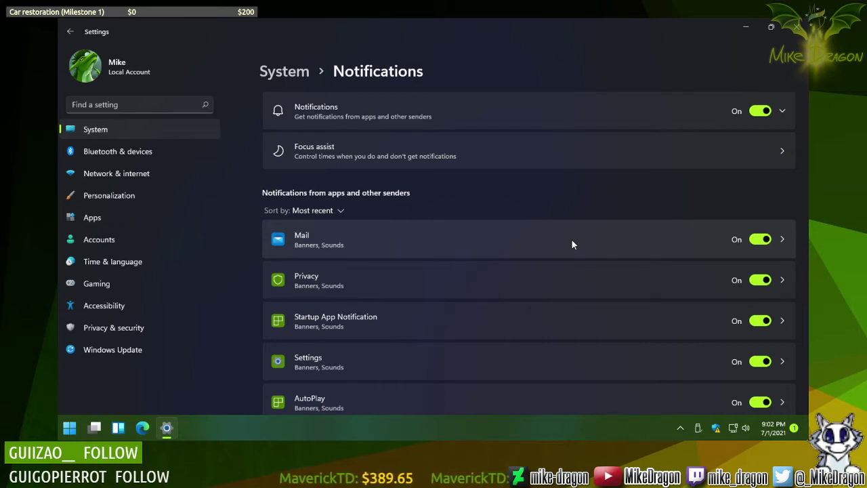
click(144, 152)
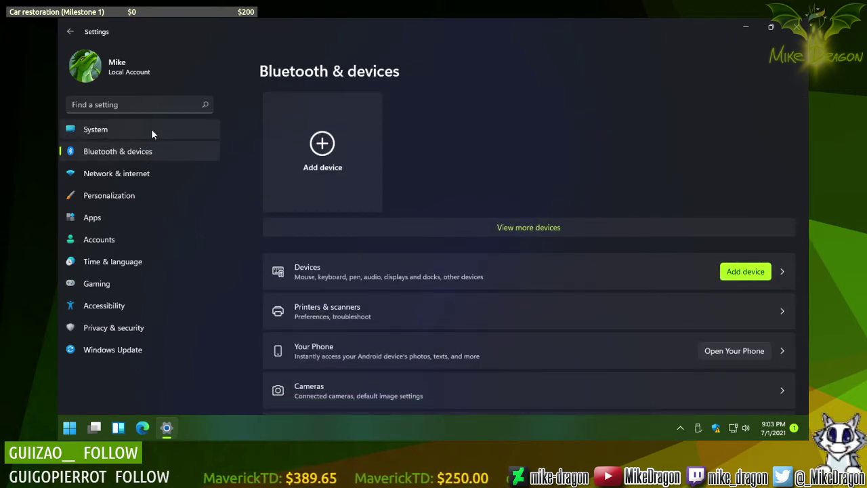
click(116, 283)
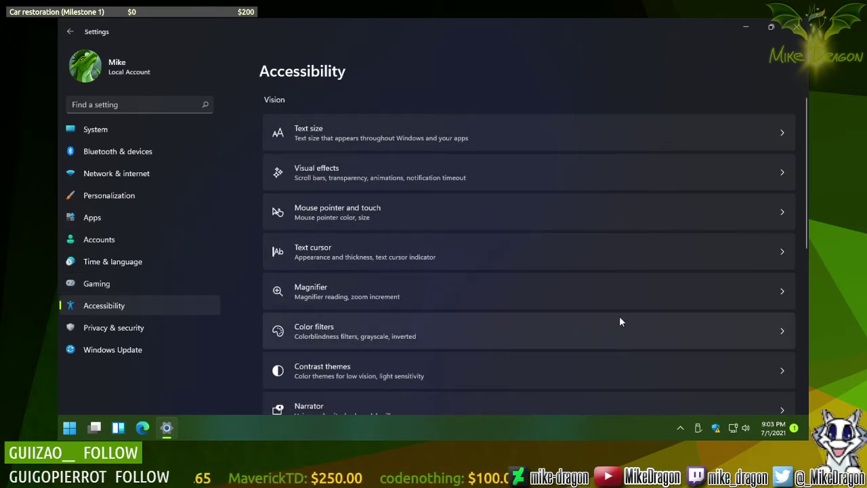
scroll(553, 138, down, 3)
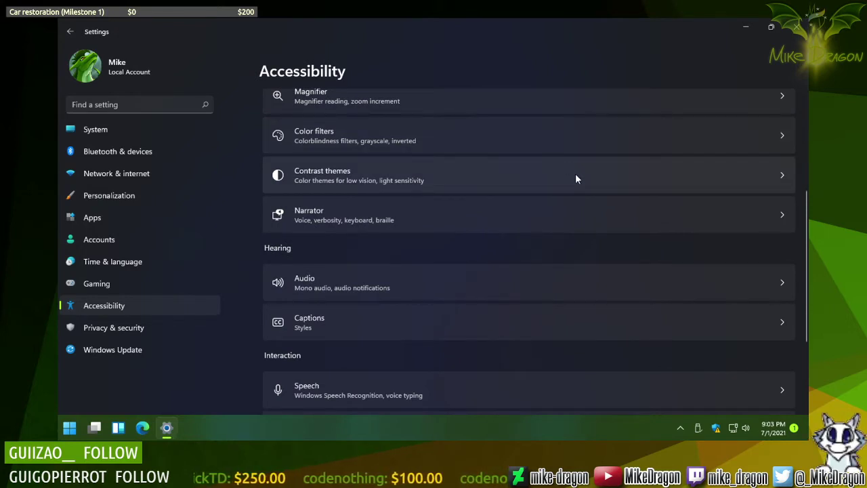
scroll(575, 175, down, 2)
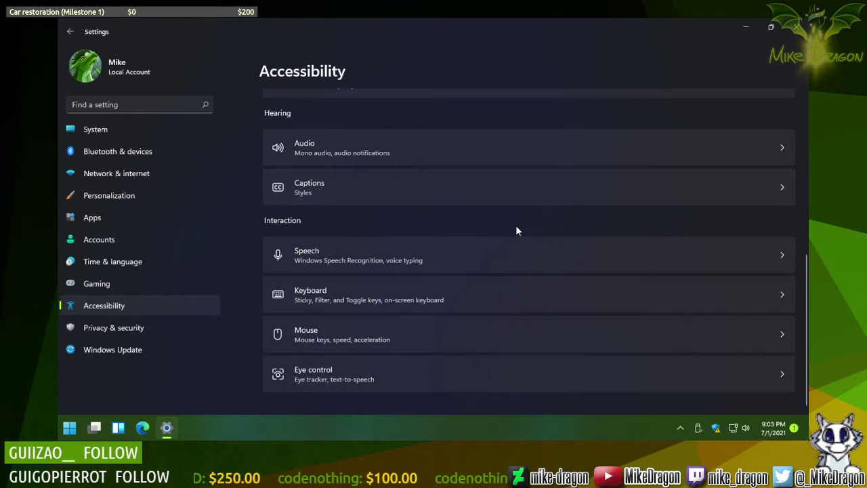
Step: In the General privacy permissions, turn off language-list website content, app launch tracking and suggested content in Settings
click(123, 327)
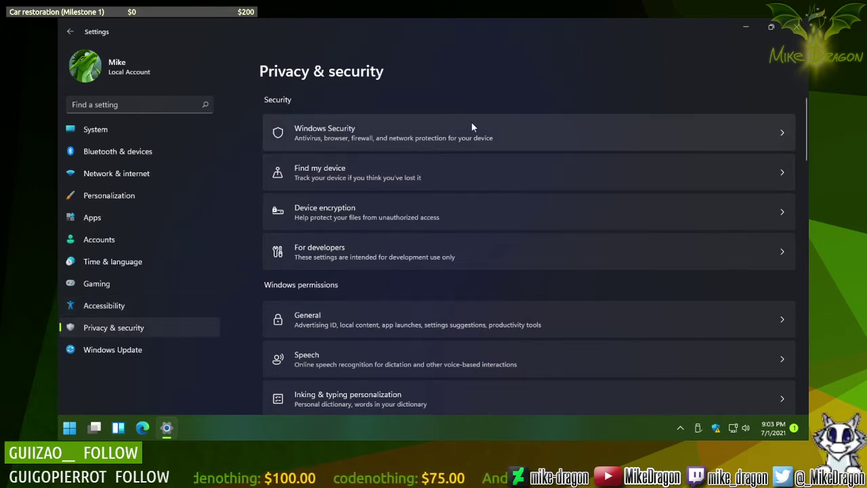
scroll(427, 265, down, 3)
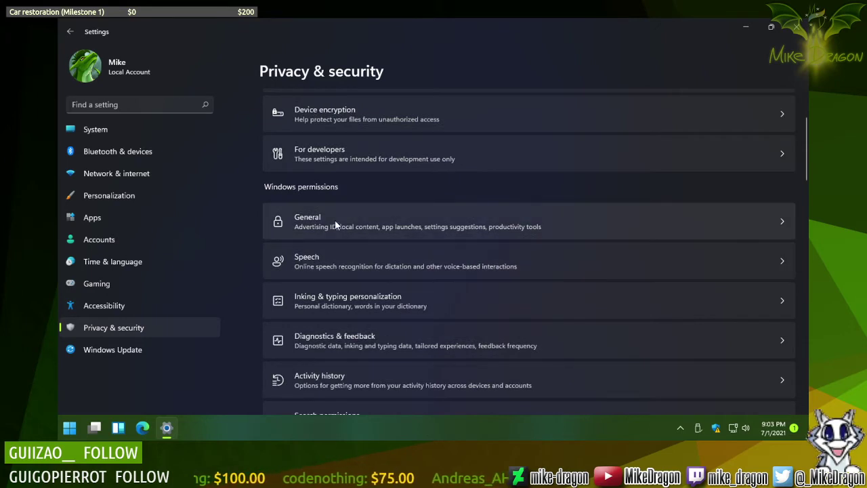
click(335, 213)
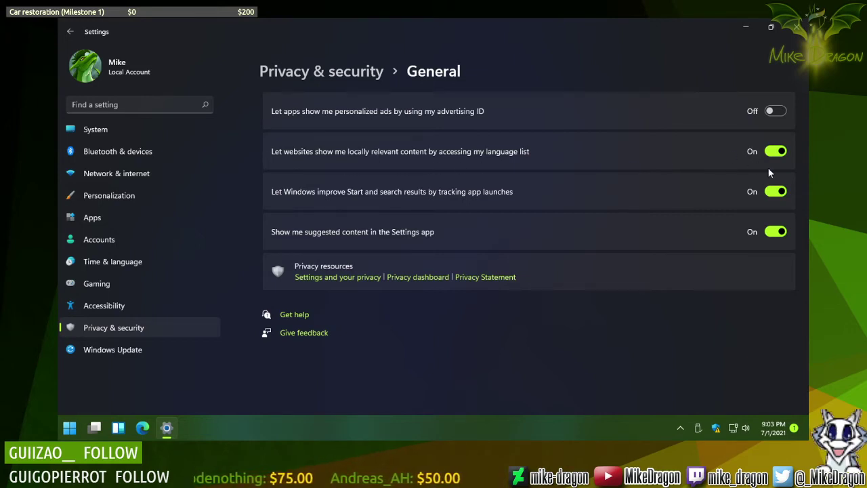
click(766, 192)
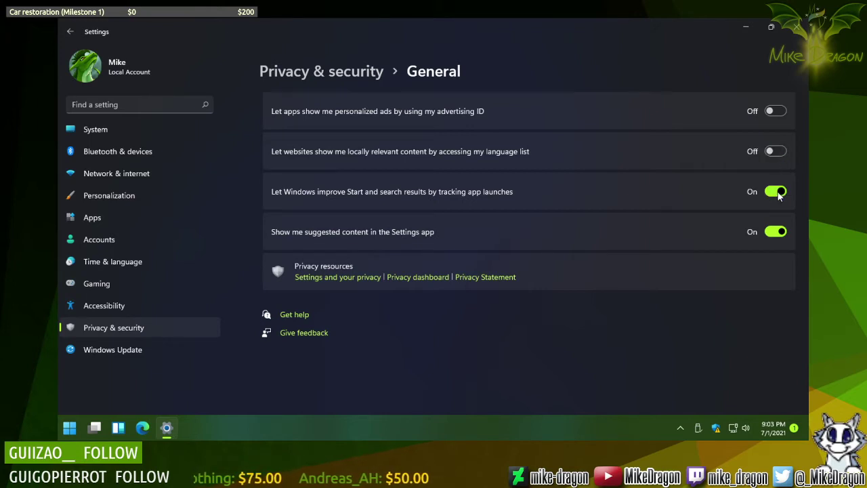
click(772, 233)
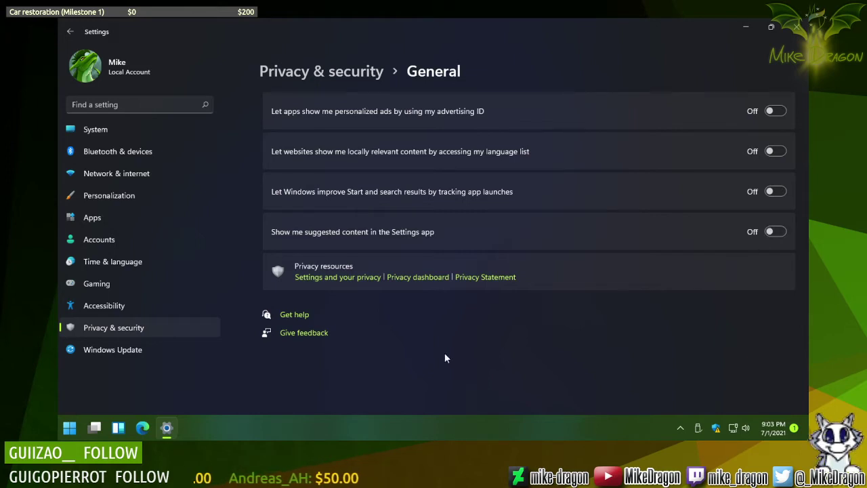
Step: Review the Windows Update page and its Advanced options, and close Settings
click(128, 353)
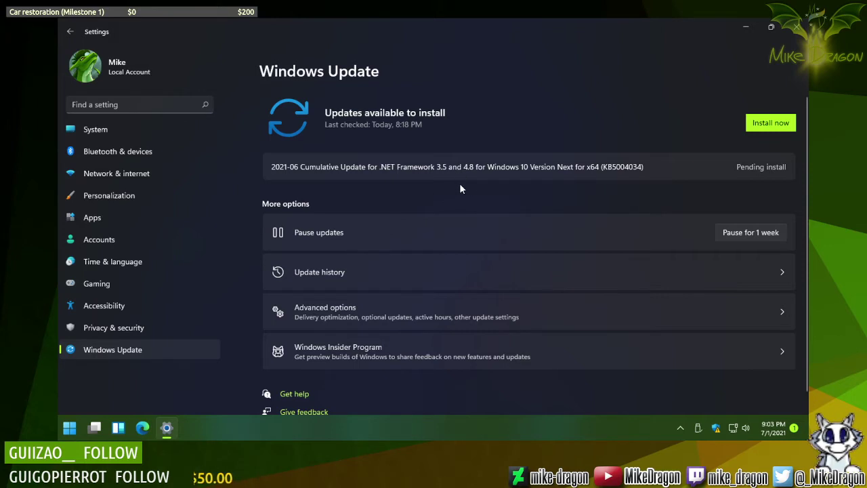
scroll(512, 203, down, 1)
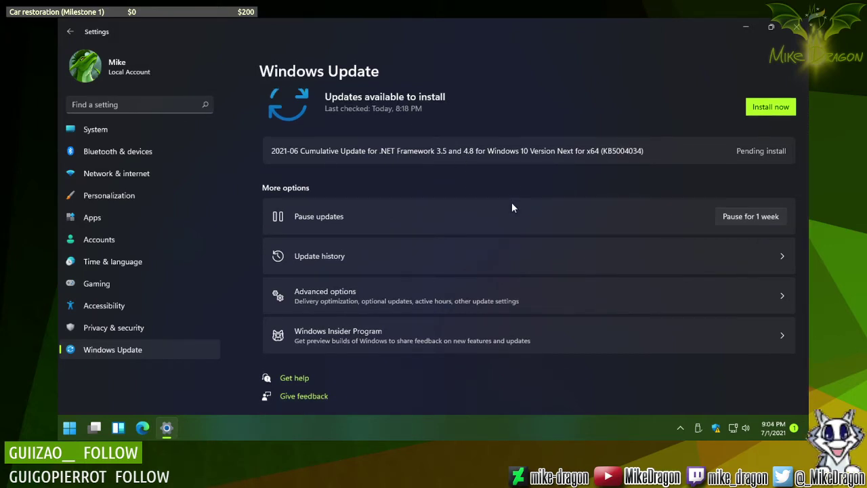
scroll(510, 203, up, 1)
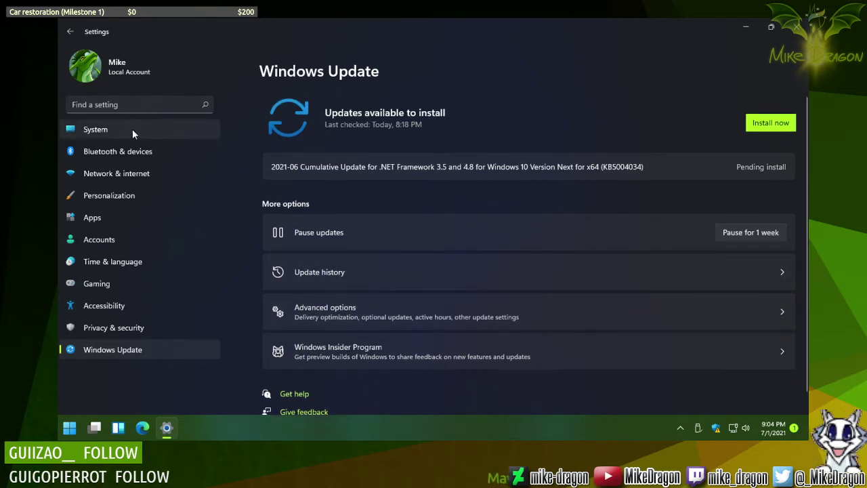
click(724, 310)
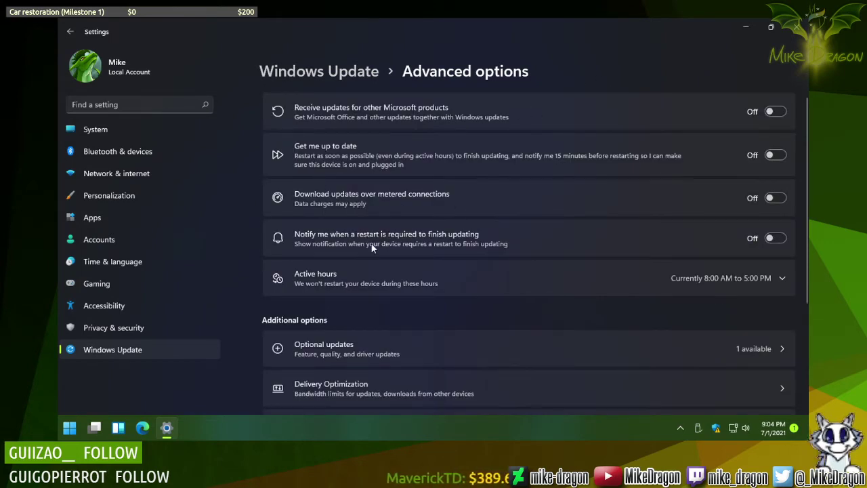
scroll(434, 318, down, 2)
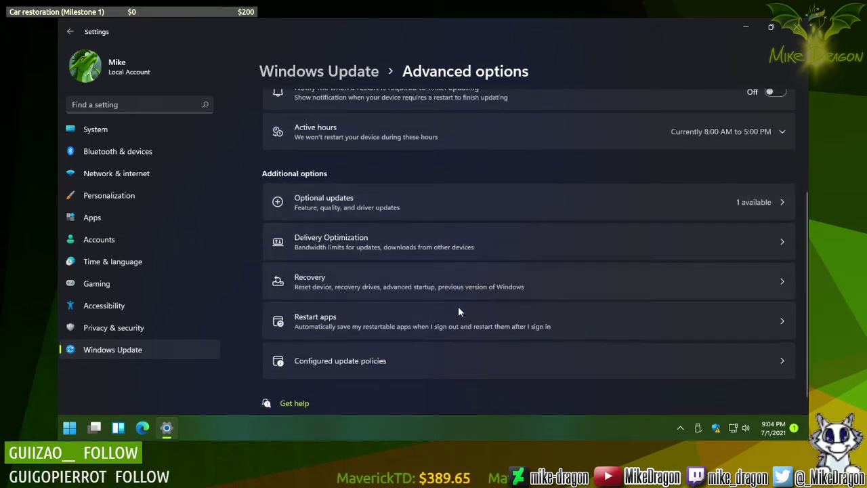
scroll(458, 306, down, 1)
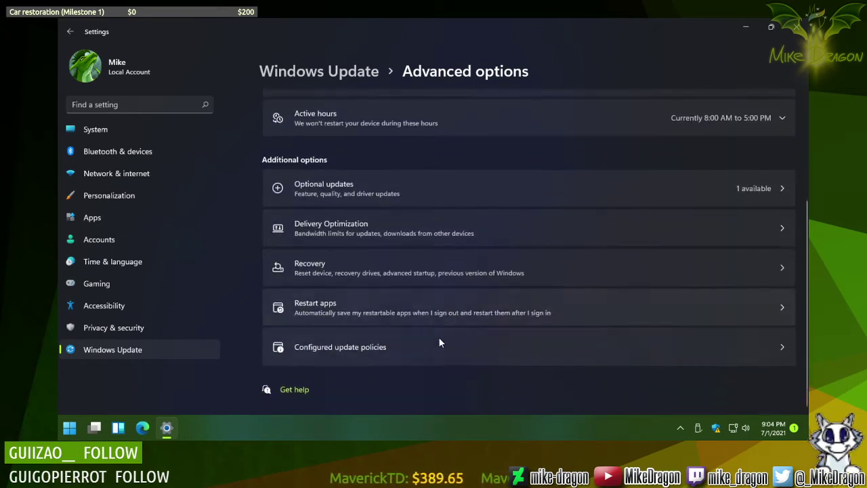
click(794, 31)
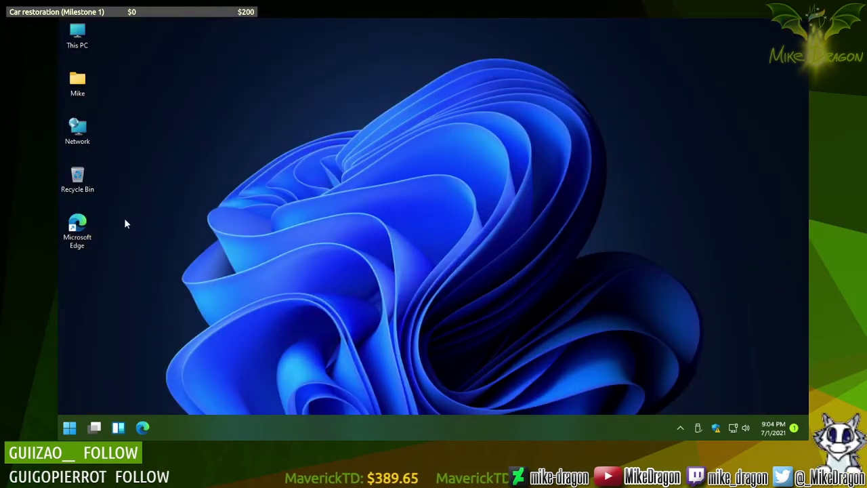
Step: Open the user's profile folder from the desktop and go into its Pictures folder
click(77, 84)
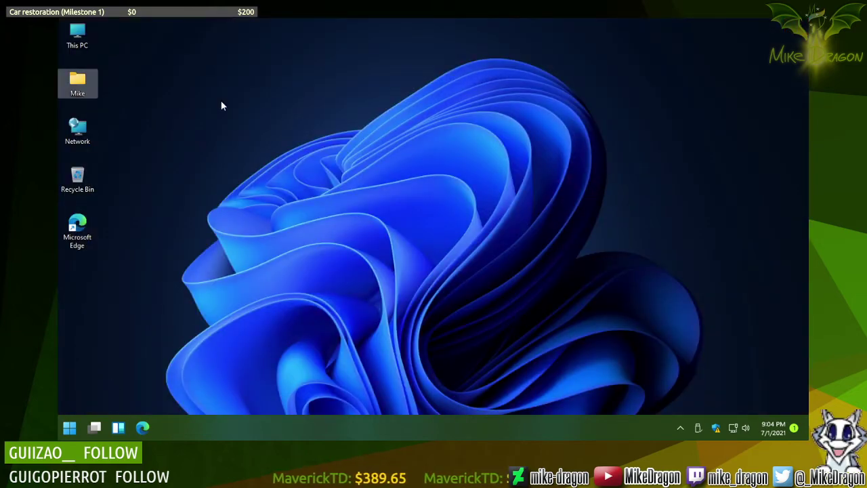
click(585, 194)
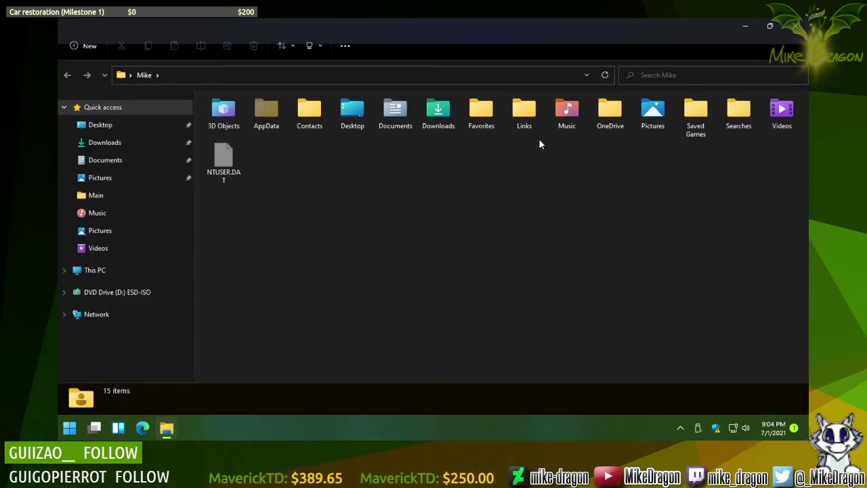
click(651, 114)
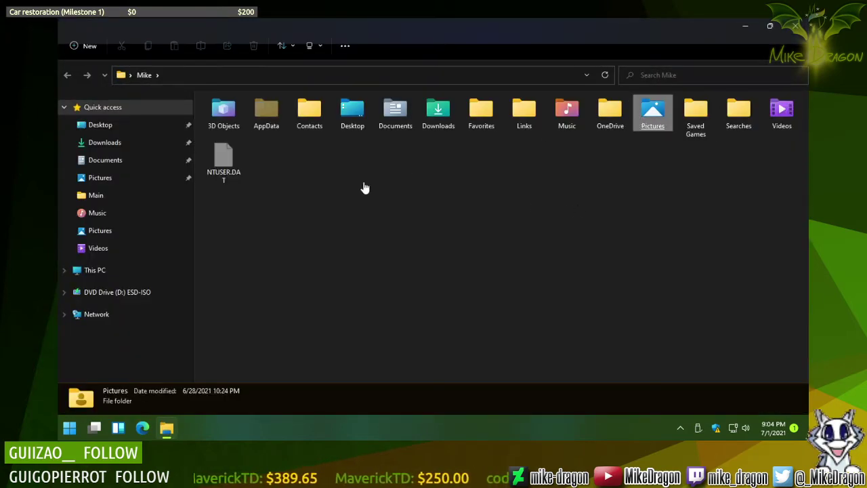
key(Return)
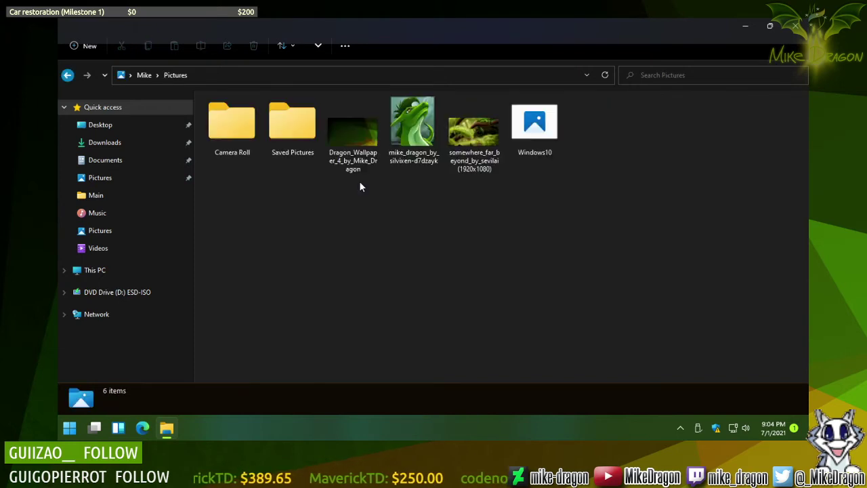
Step: View the context menus of the somewhere_far_beyond and Dragon Wallpaper 4 images, including the wallpaper's extended options
click(475, 139)
right_click(475, 139)
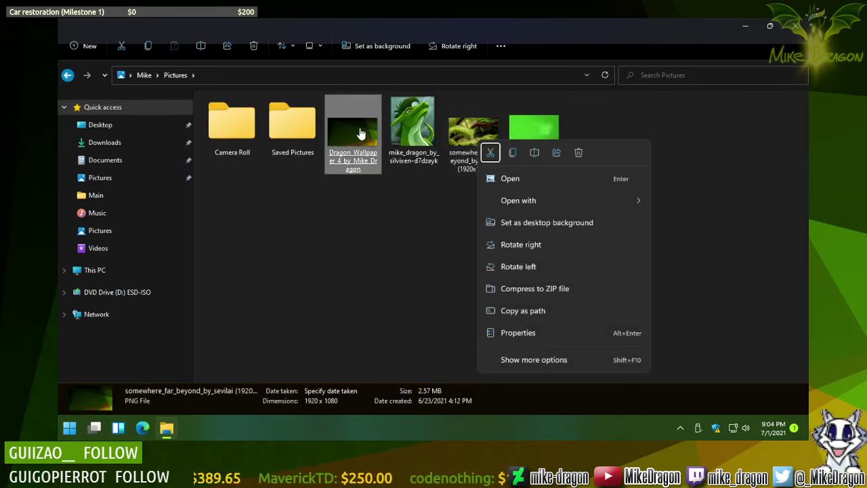
click(359, 127)
right_click(359, 126)
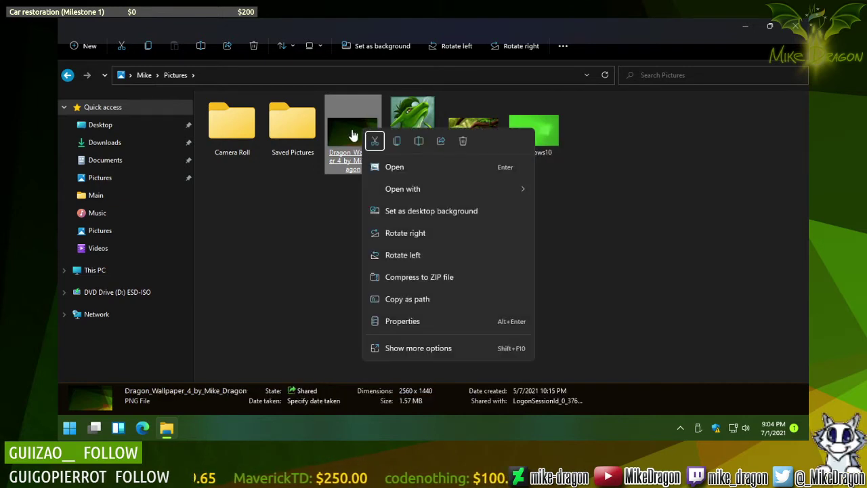
click(460, 347)
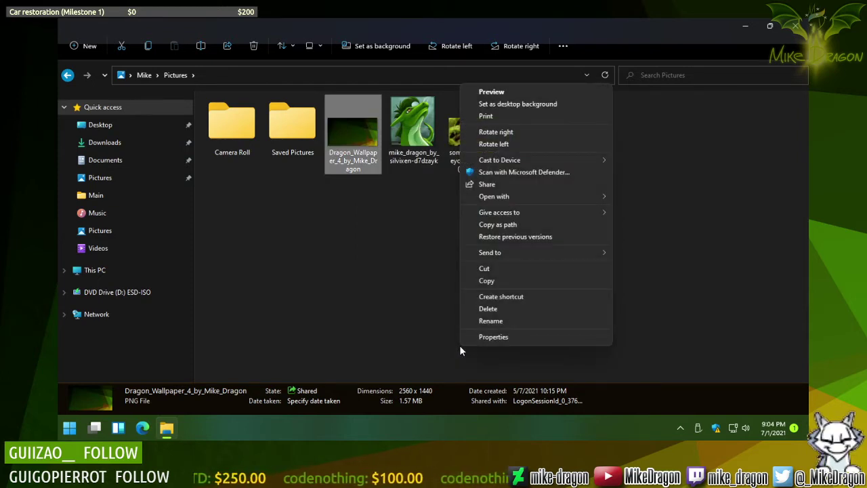
click(518, 224)
click(380, 266)
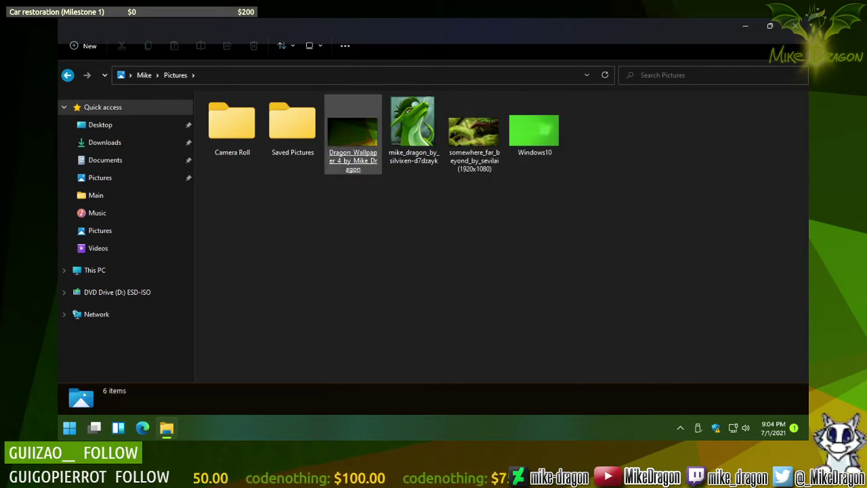
Step: Repeatedly open and dismiss the Dragon Wallpaper 4 image's context menu to examine how it appears
right_click(325, 135)
key(Escape)
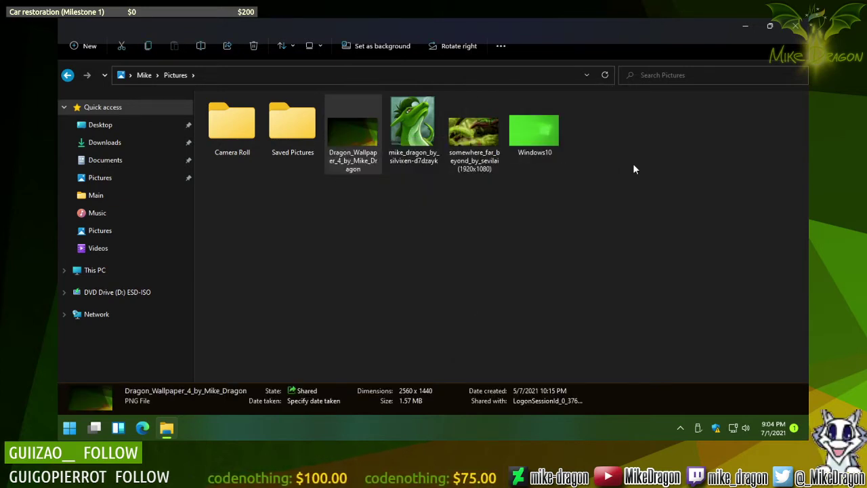
click(698, 230)
right_click(365, 139)
key(Escape)
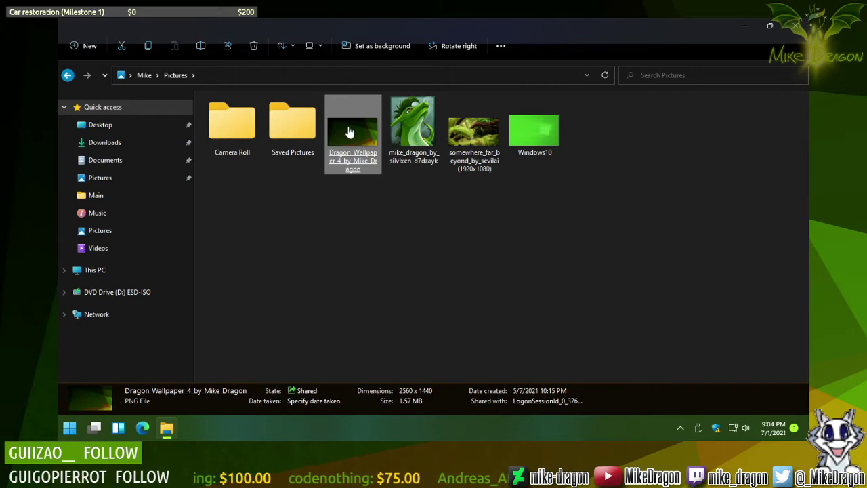
right_click(347, 130)
key(Escape)
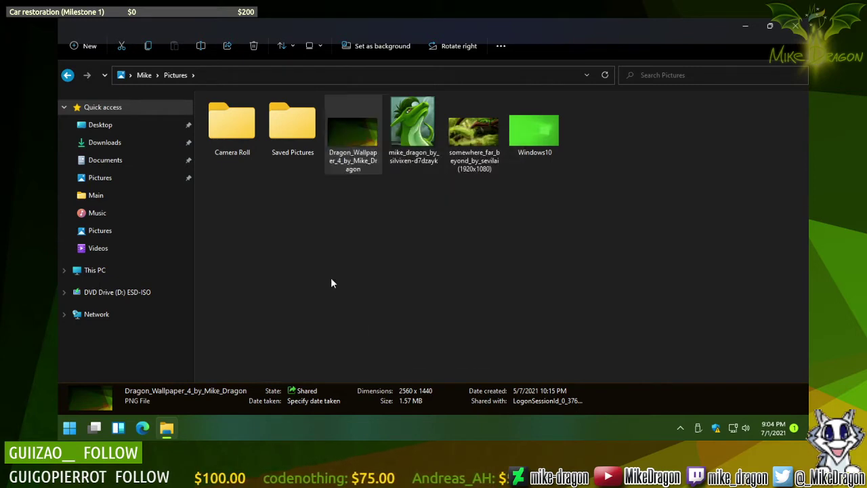
click(388, 300)
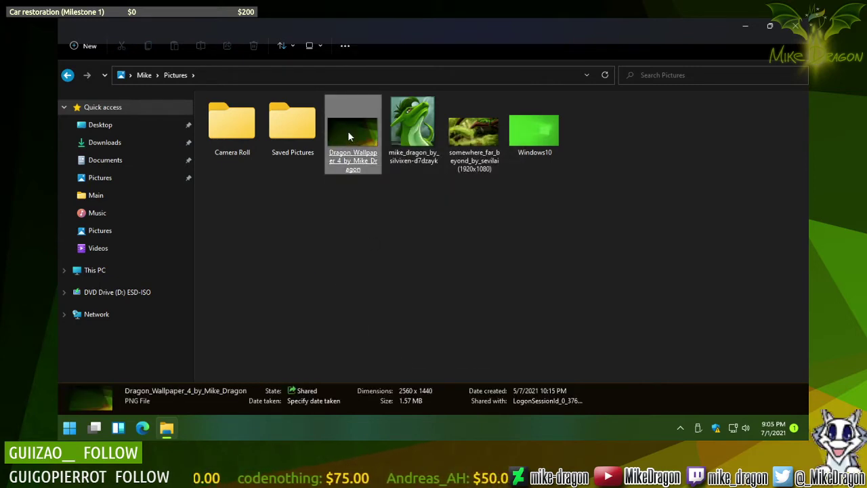
right_click(348, 132)
key(Escape)
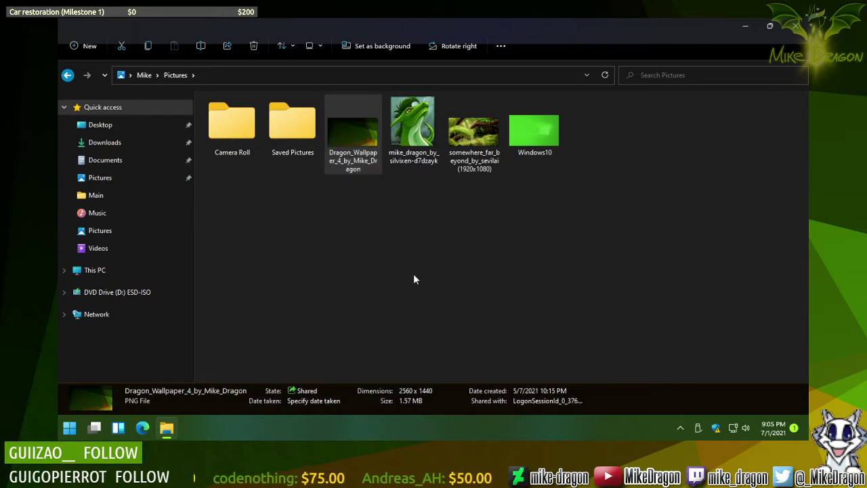
Step: Compare the Dragon Wallpaper 4 image's compact context menu with its full option list, and deselect the image
right_click(350, 127)
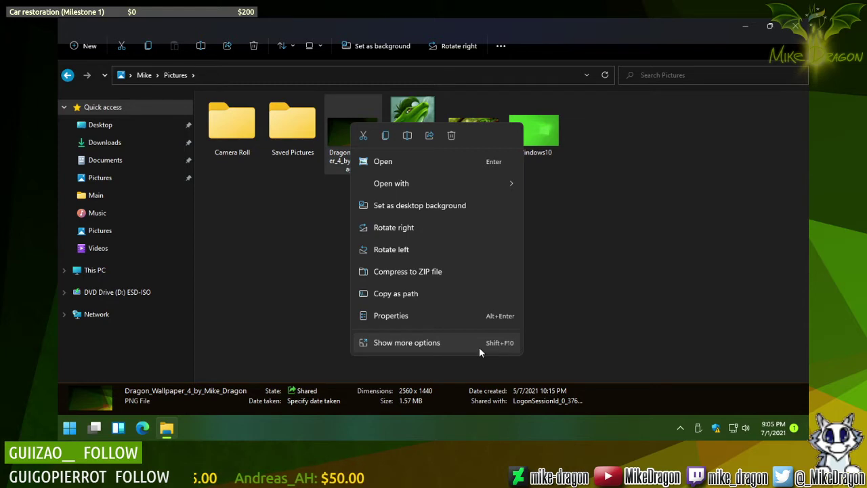
click(456, 347)
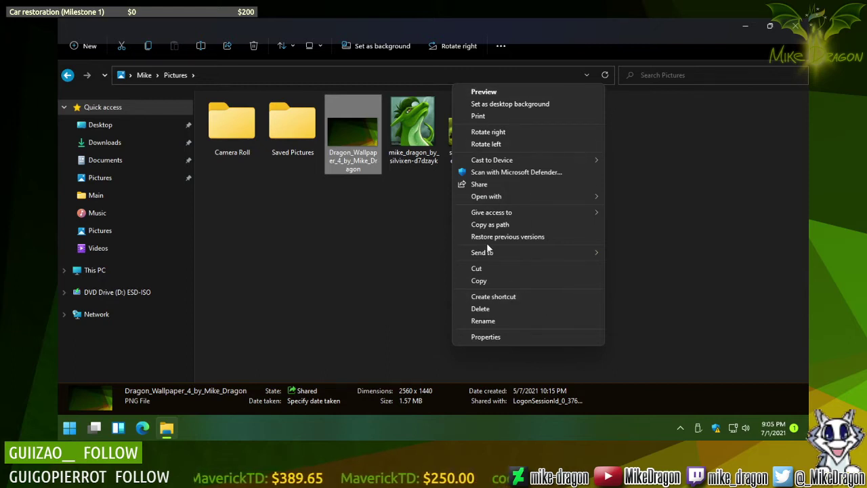
click(673, 299)
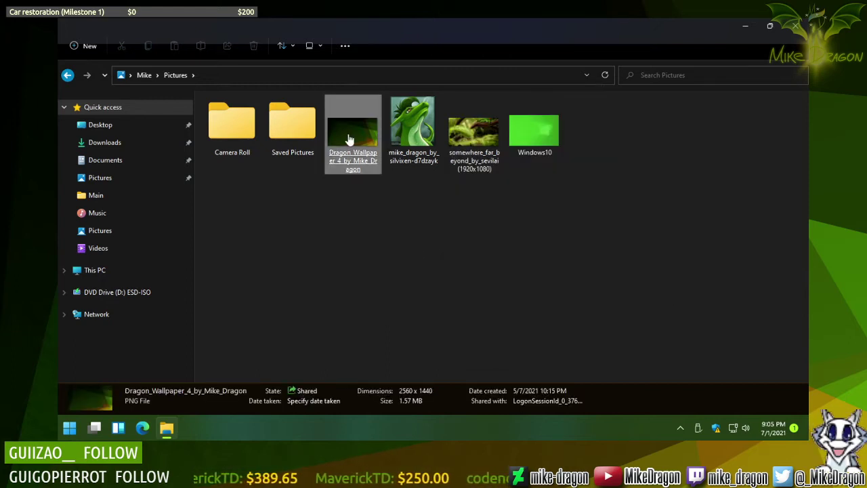
right_click(349, 139)
key(Escape)
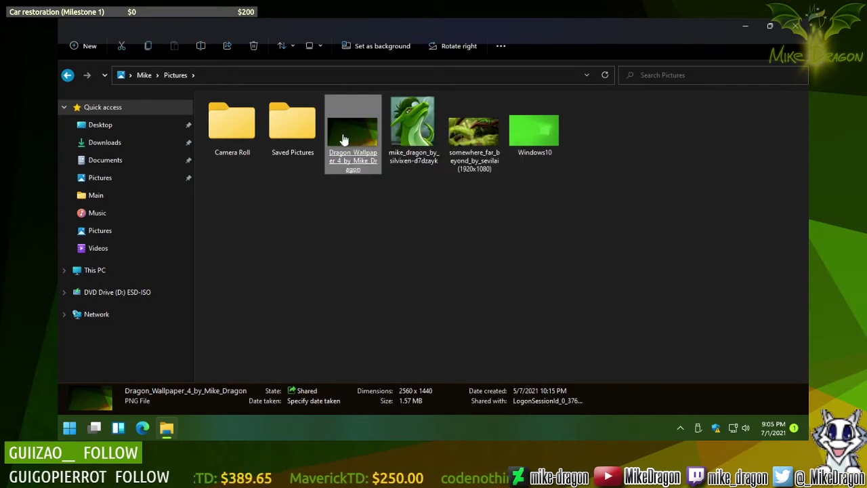
right_click(357, 120)
key(Escape)
click(406, 343)
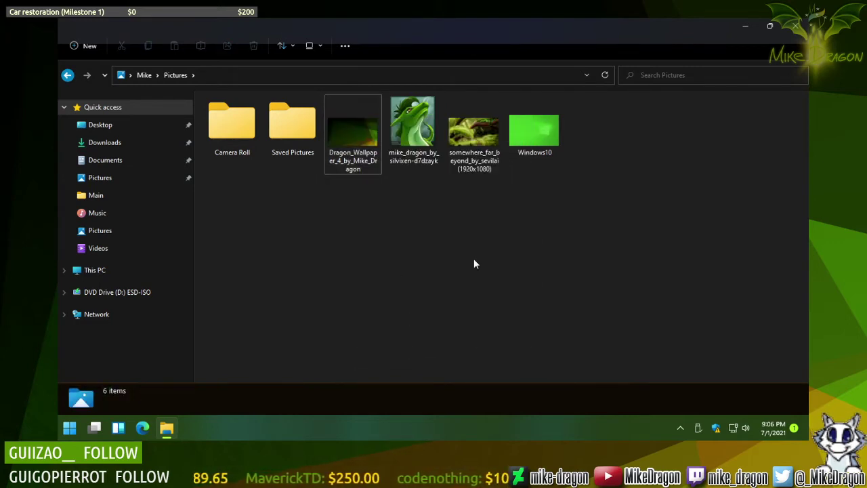
Step: Set the Dragon Wallpaper 4 image as the desktop background and close the Pictures folder window
right_click(355, 133)
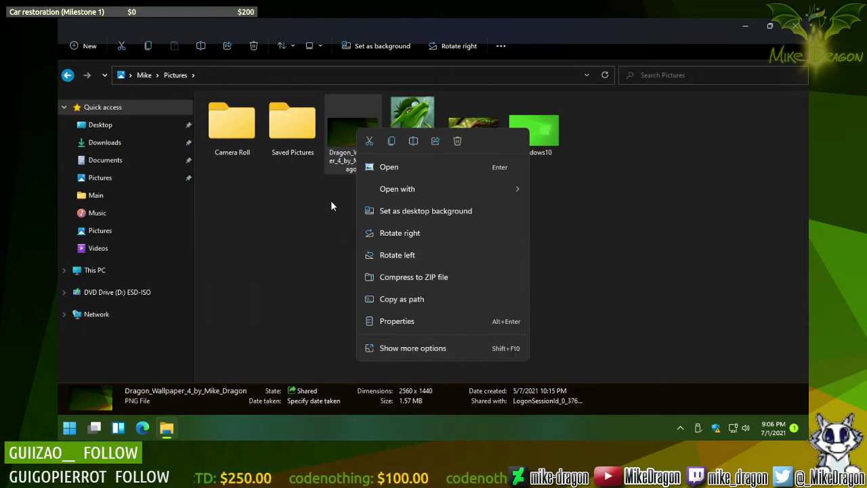
click(440, 212)
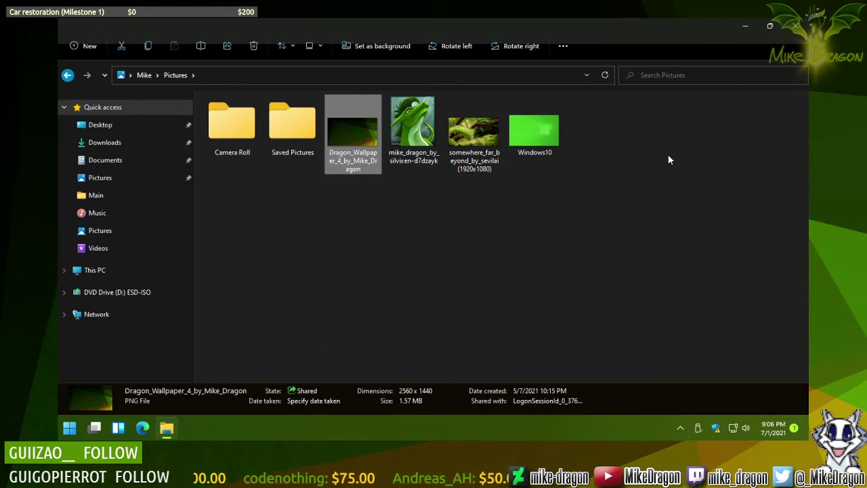
click(591, 237)
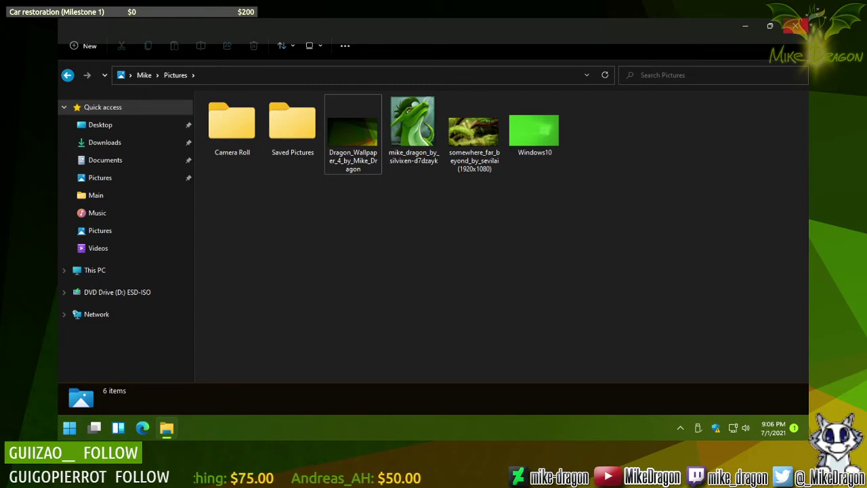
click(796, 25)
drag(479, 136, 507, 289)
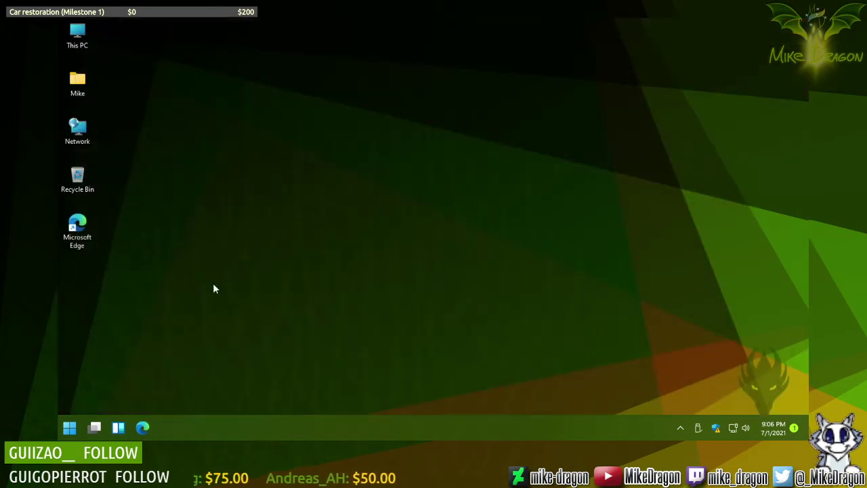
Step: Look through the Start menu's full list of installed apps from beginning to end
click(70, 427)
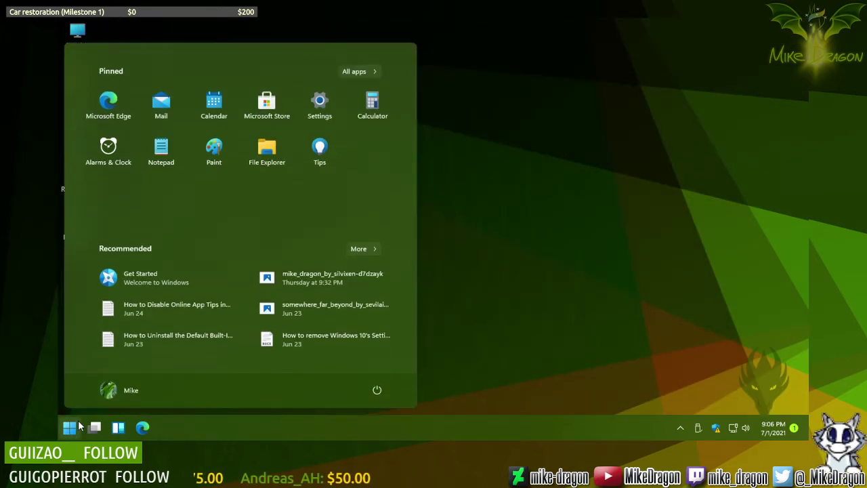
click(371, 73)
scroll(259, 323, down, 2)
scroll(259, 323, down, 5)
scroll(248, 306, up, 6)
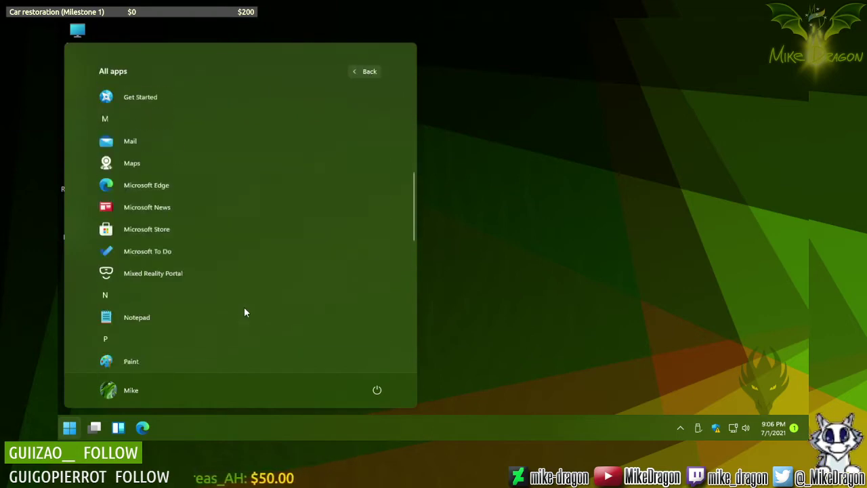
scroll(245, 310, up, 2)
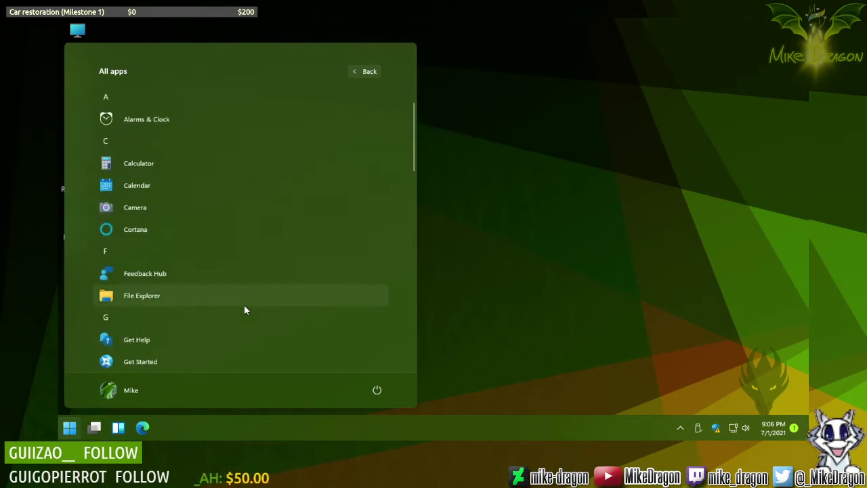
scroll(244, 304, down, 5)
scroll(238, 307, down, 5)
scroll(239, 306, down, 1)
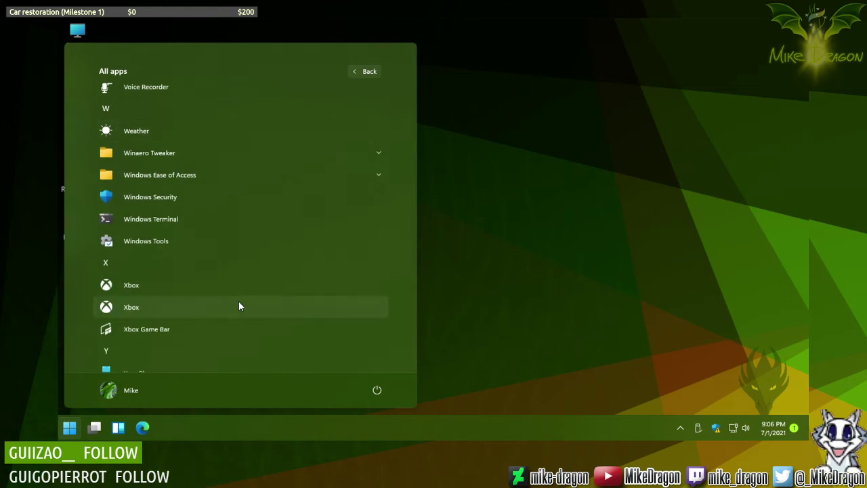
scroll(238, 306, down, 2)
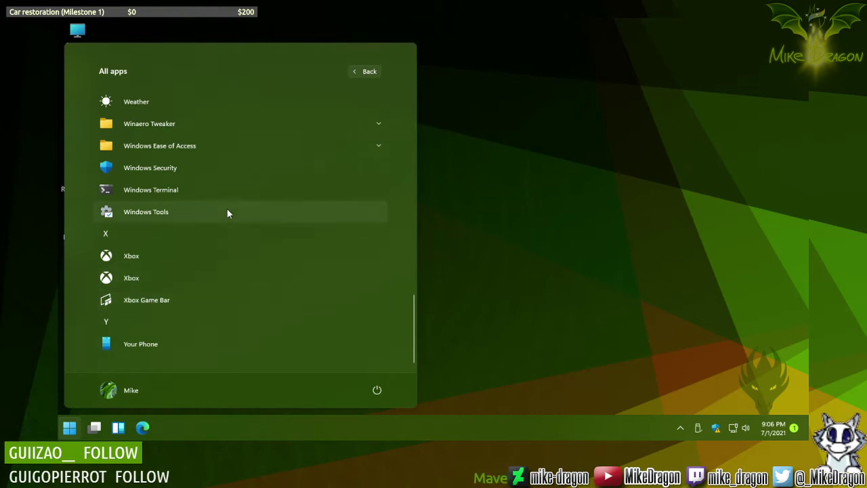
Step: Open Control Panel from Windows Tools and bring up the advanced view settings in Folder Options
click(209, 210)
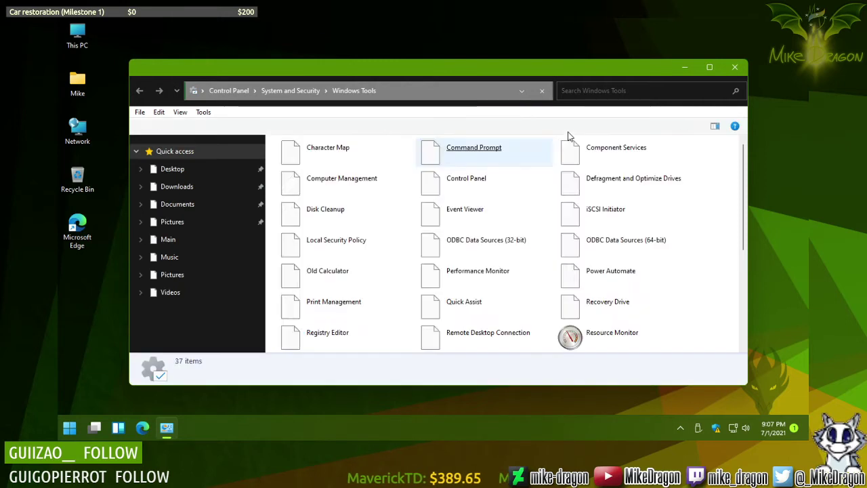
double_click(453, 191)
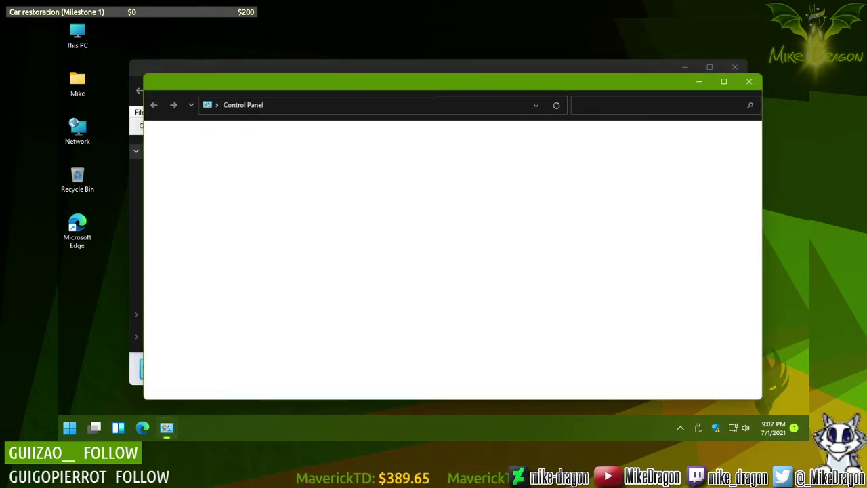
click(217, 128)
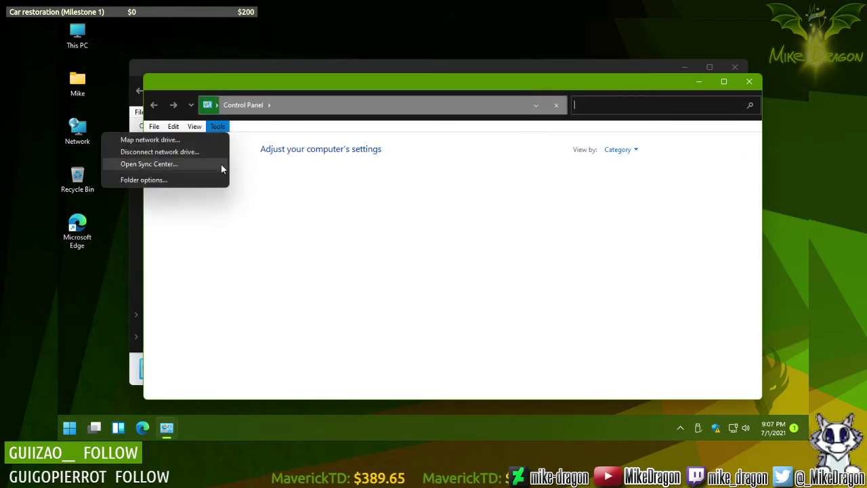
click(211, 179)
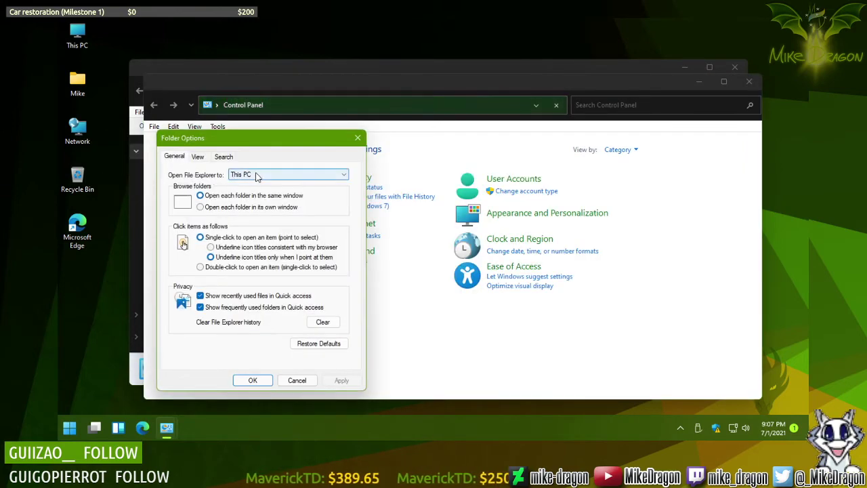
click(205, 158)
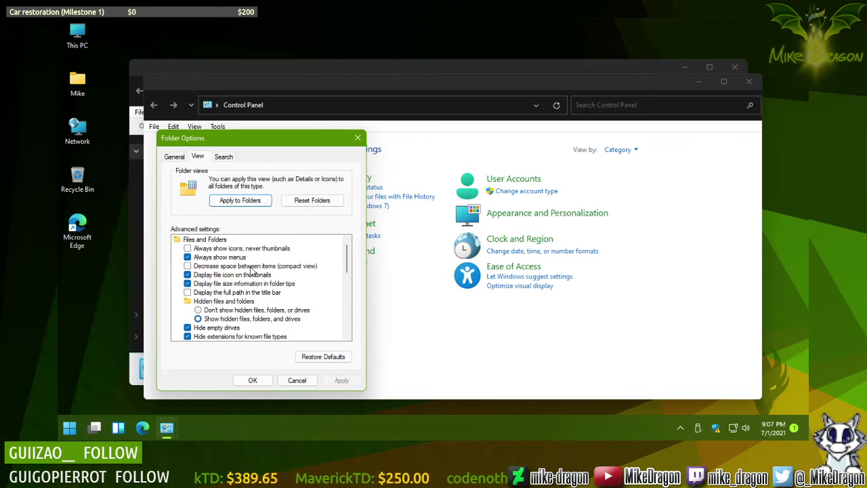
Step: Apply the compact view option for decreased item spacing, check the Start menu, and turn the option off again
click(191, 266)
click(353, 384)
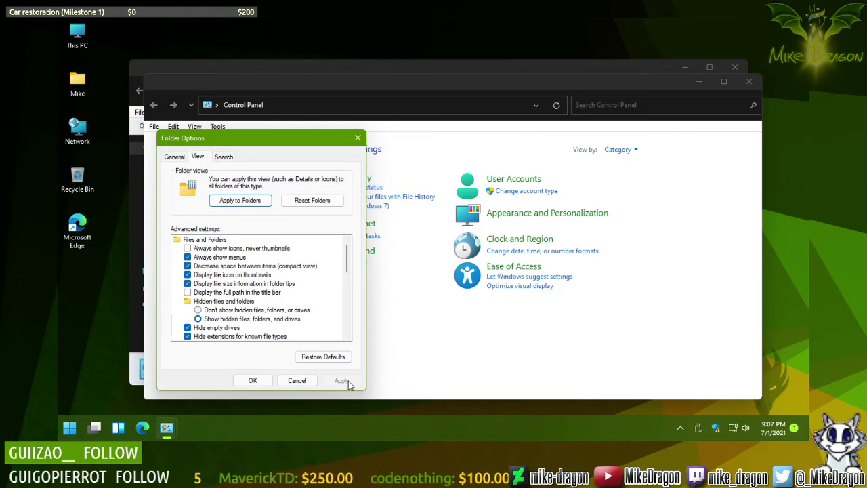
click(70, 429)
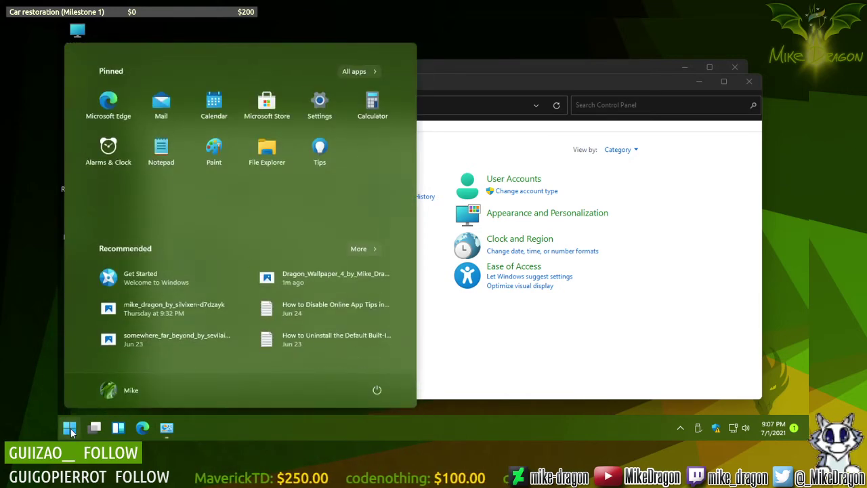
click(70, 428)
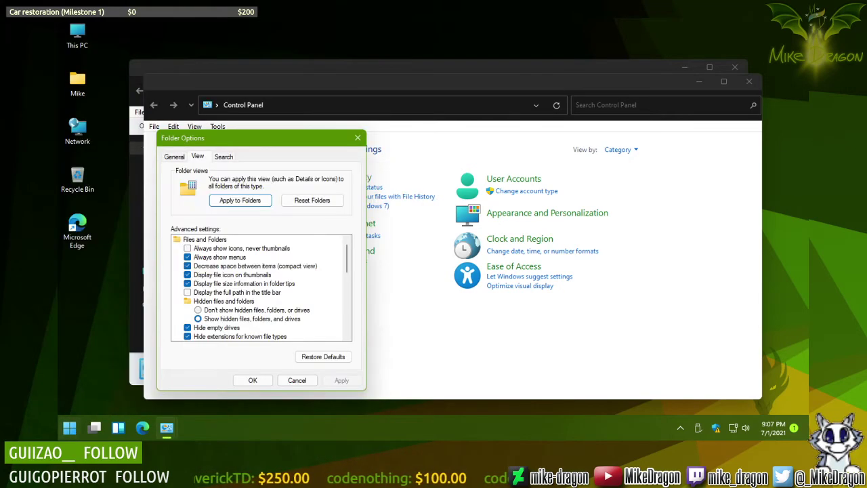
click(187, 265)
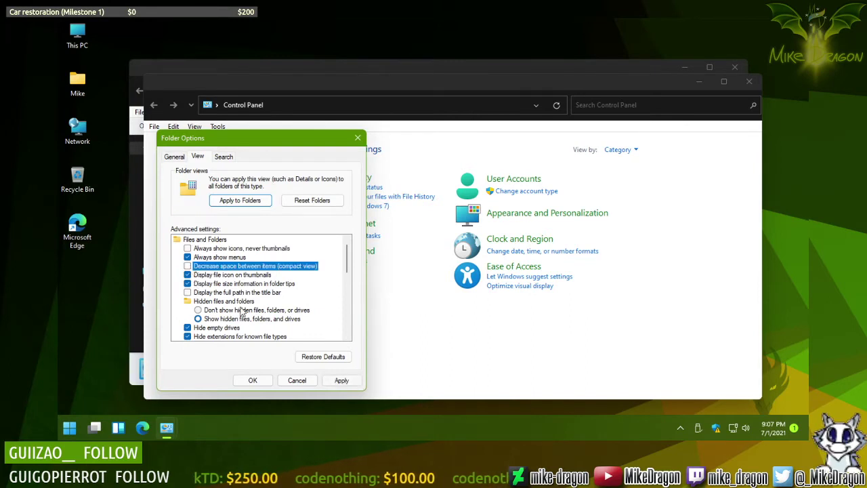
click(352, 383)
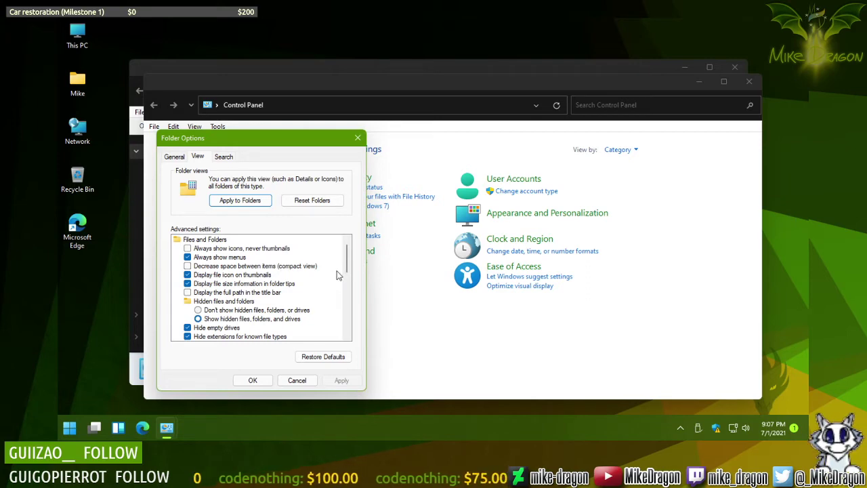
Step: Turn off hiding folder merge conflicts and showing preview handlers in the preview pane, and apply the changes
drag(346, 269, 347, 288)
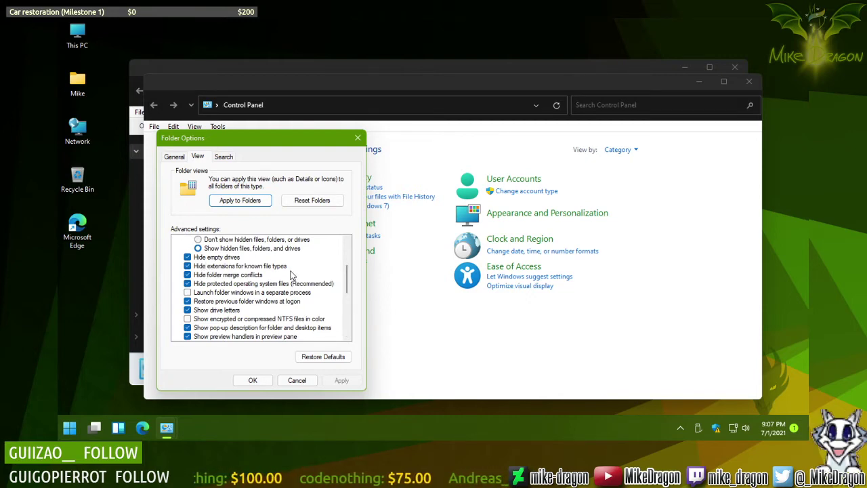
click(187, 275)
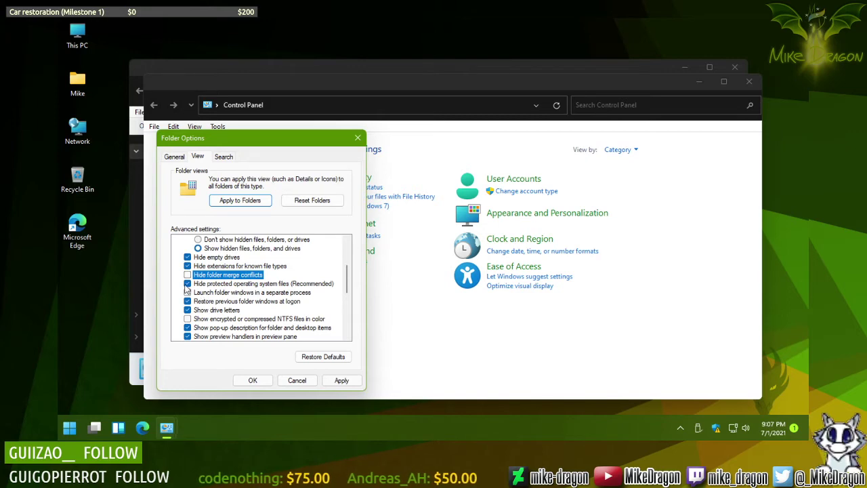
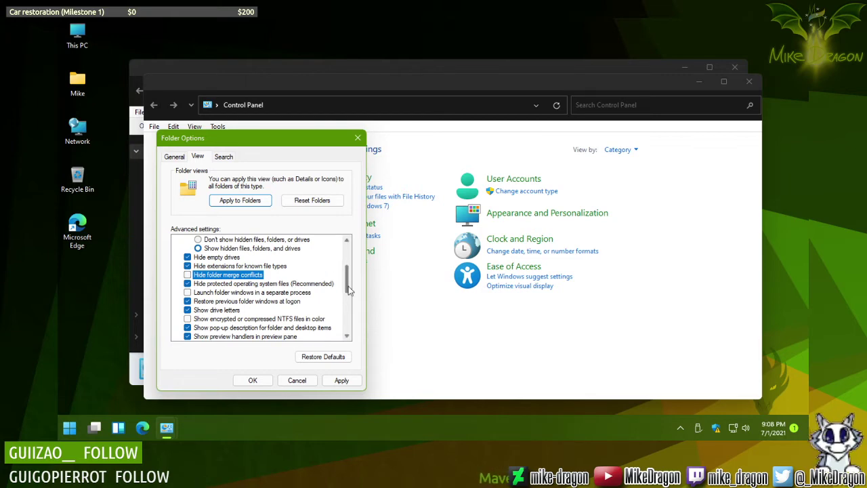
drag(349, 286, 343, 291)
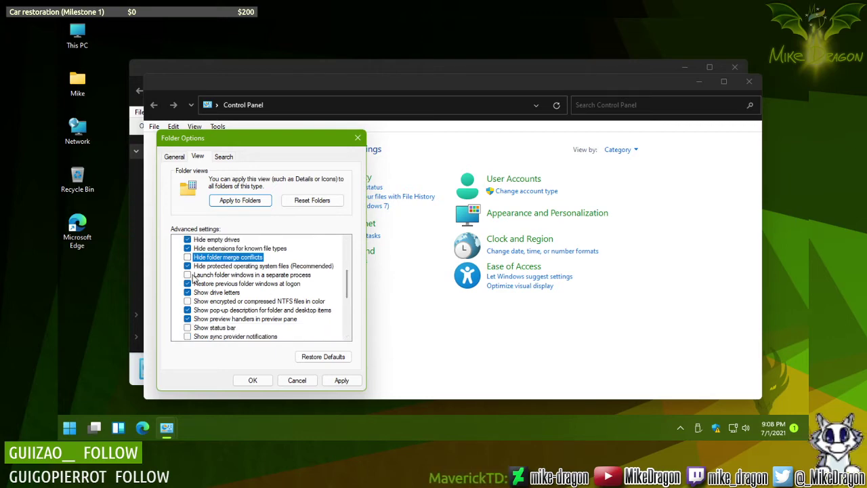
click(235, 310)
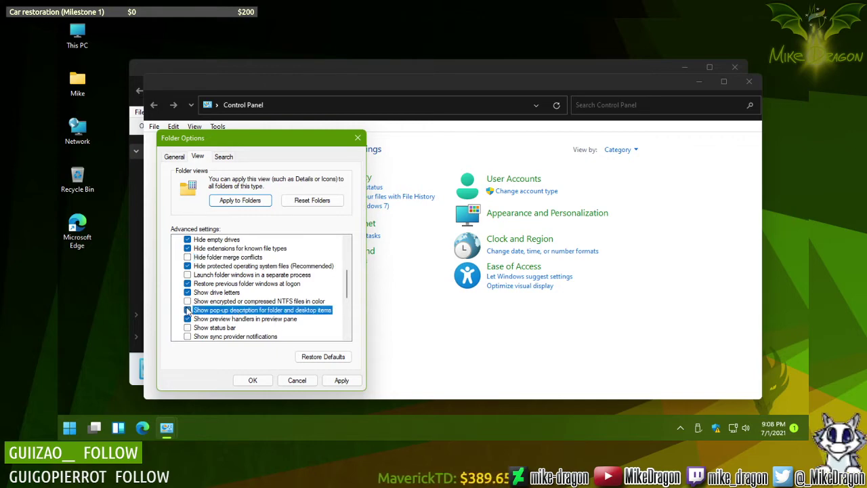
scroll(264, 298, down, 2)
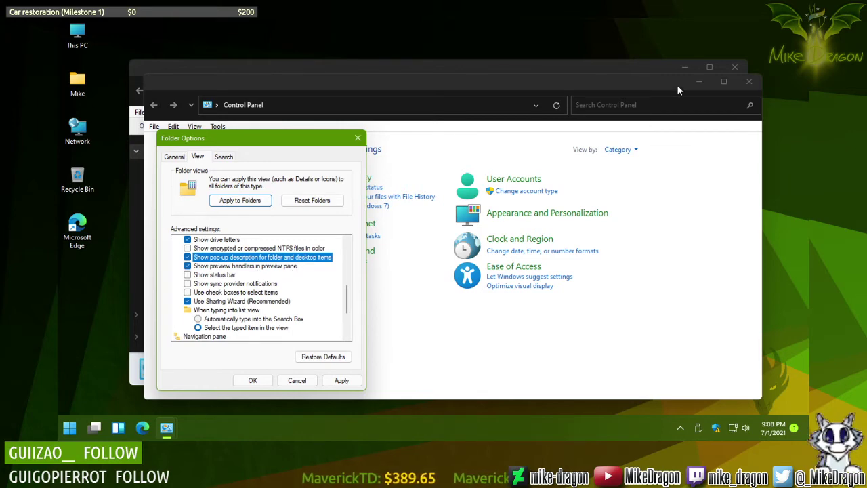
click(705, 80)
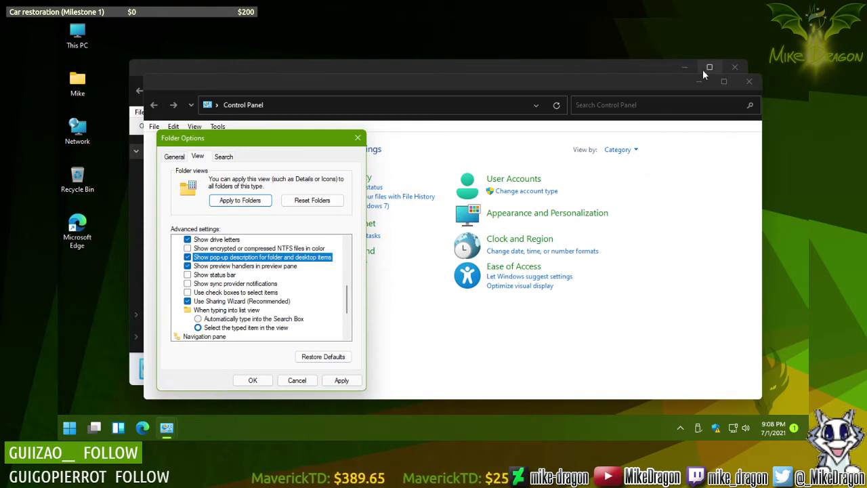
mouse_move(703, 70)
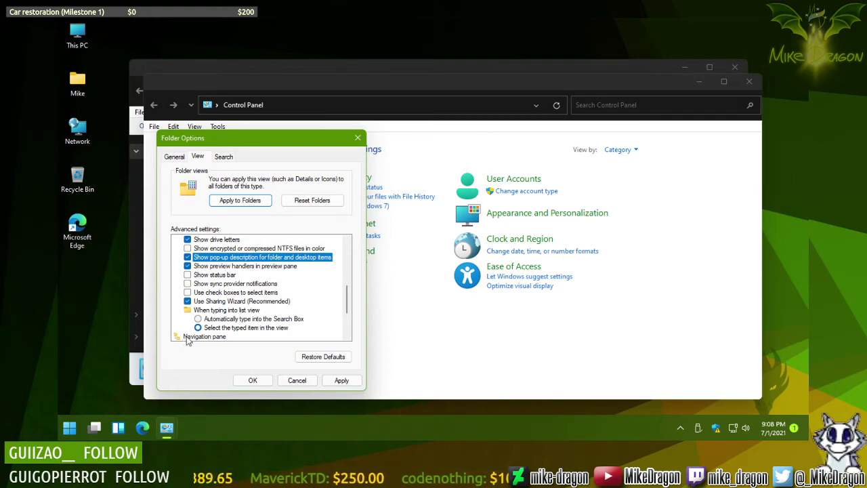
click(188, 266)
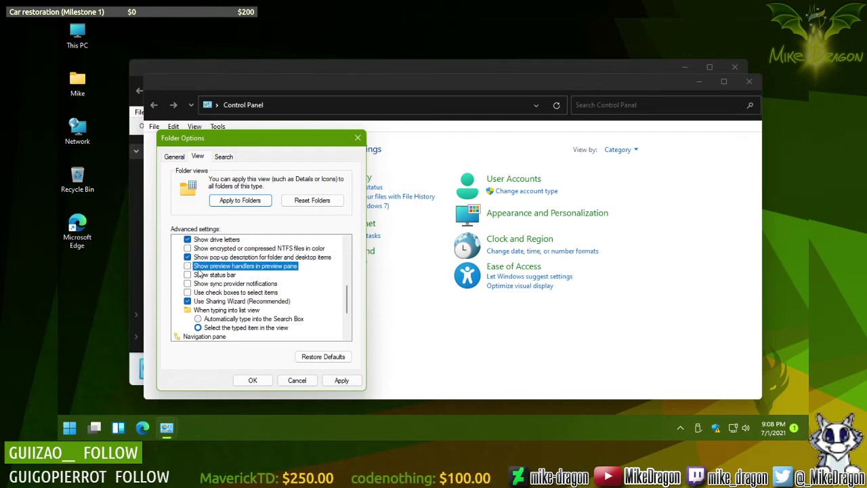
click(338, 381)
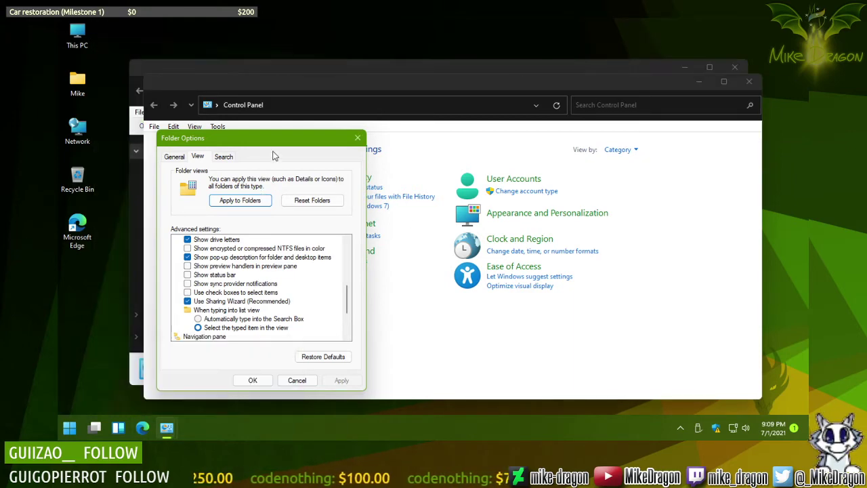
Step: Turn preview handlers back on and apply, review the navigation pane options, and close Folder Options and Control Panel
click(192, 267)
click(341, 381)
scroll(305, 312, down, 2)
scroll(305, 312, down, 1)
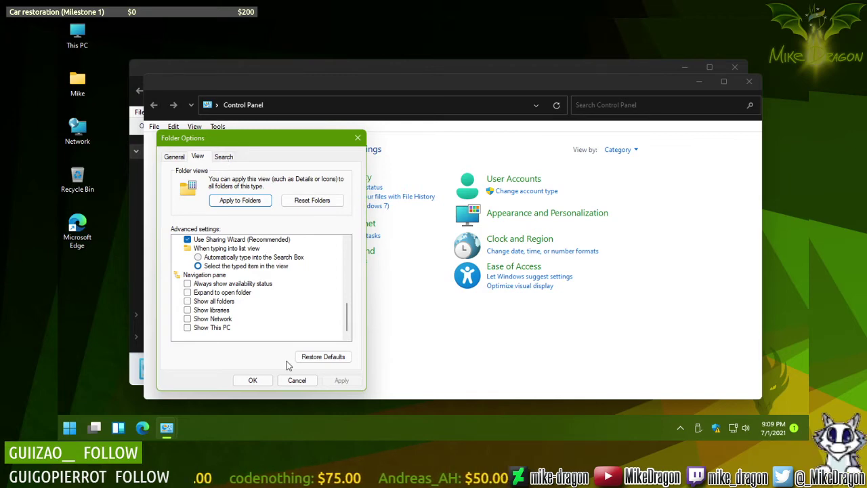
click(294, 381)
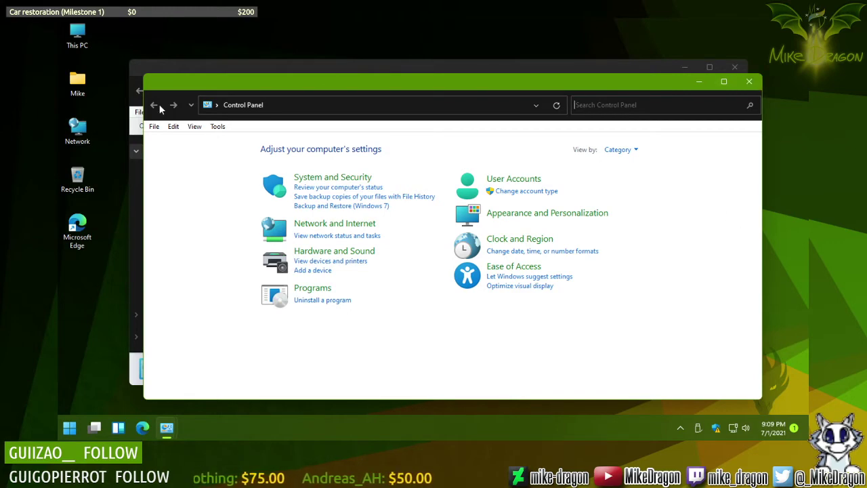
click(750, 81)
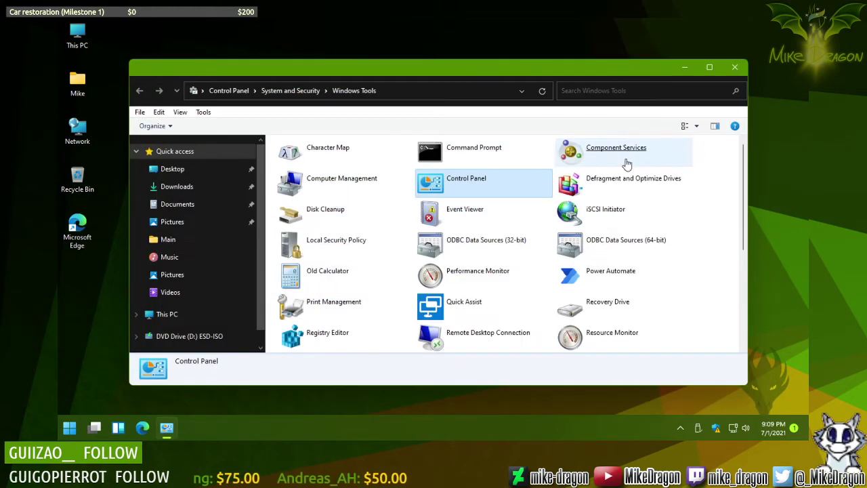
Step: Maximize the Windows Tools window, launch Windows Media Player from it, and complete its initial setup with Recommended settings
click(714, 69)
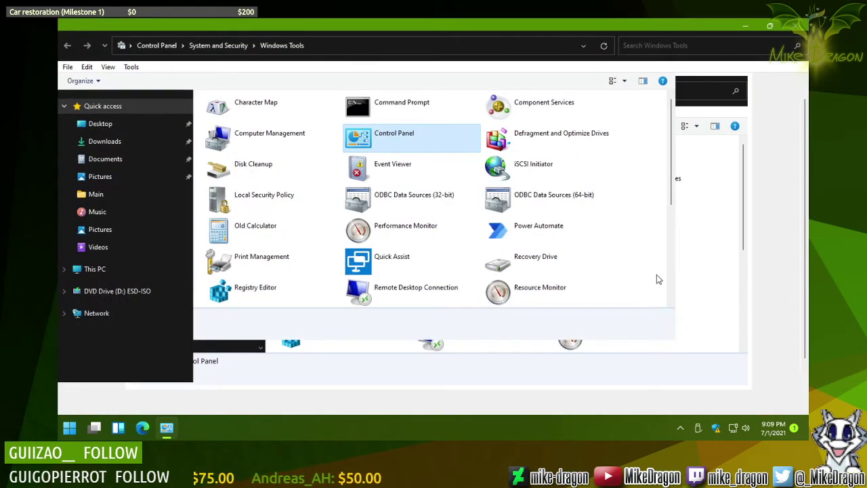
click(721, 302)
click(522, 325)
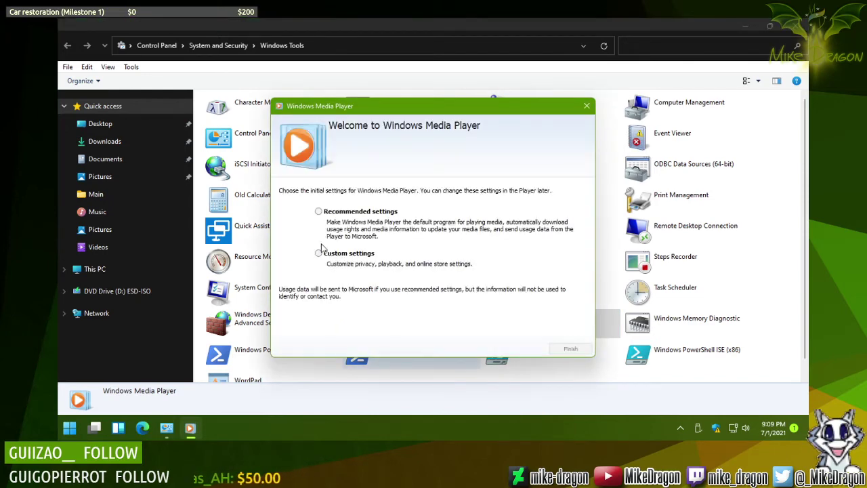
click(318, 211)
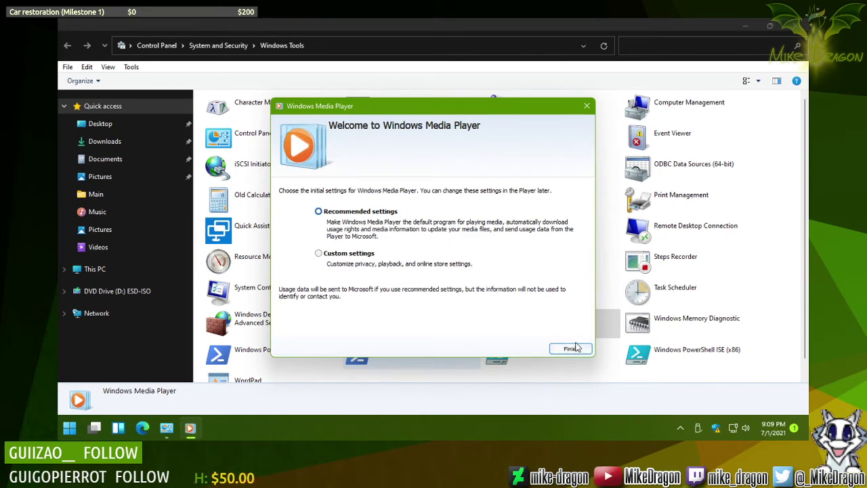
click(574, 350)
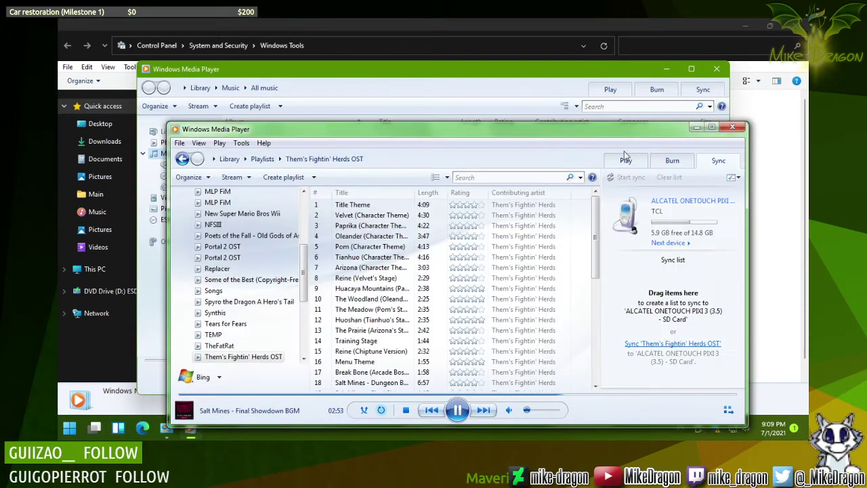
Step: Show the play list in the overlapping older Windows Media Player and minimize it, and close the new player with the empty music library
click(625, 156)
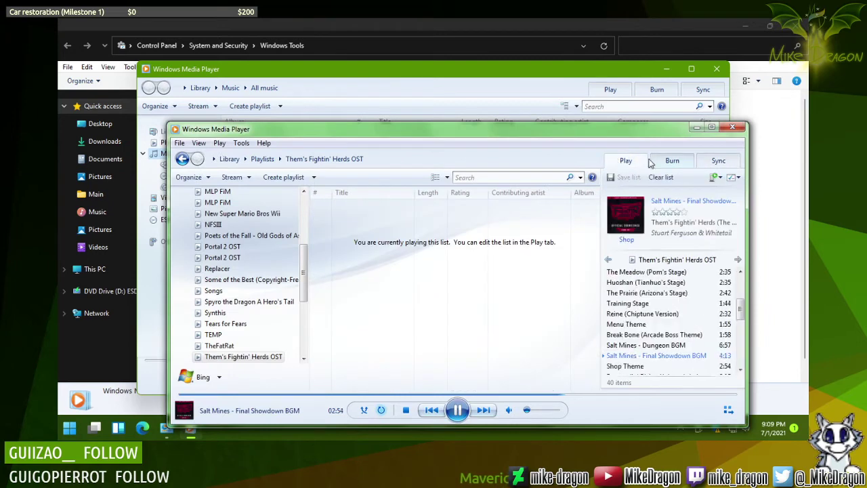
click(697, 128)
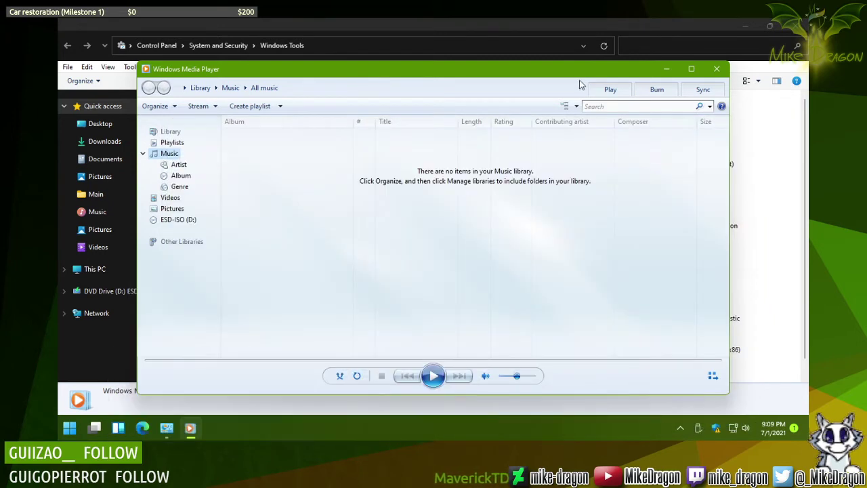
click(717, 69)
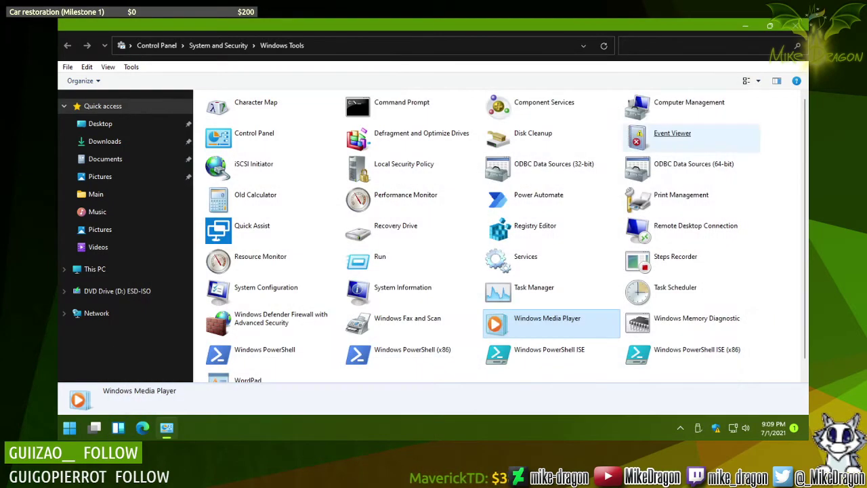
Step: Launch WordPad from Windows Tools to view its blank document window, and close it again
scroll(630, 366, down, 1)
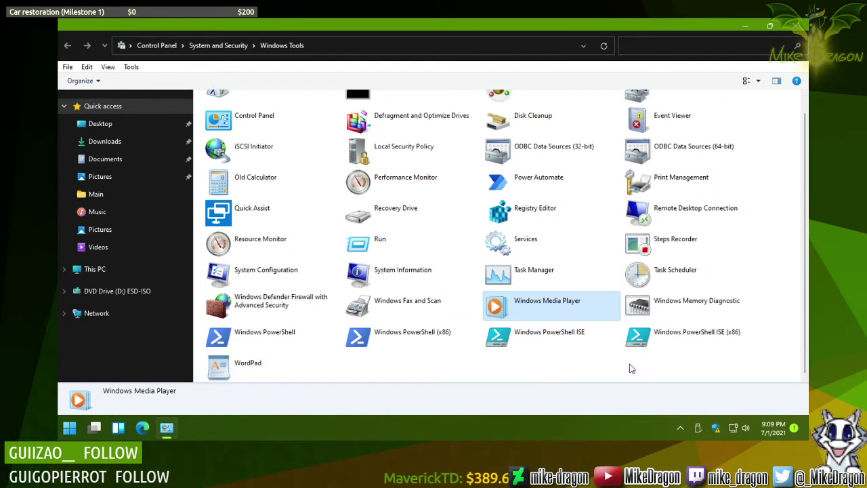
click(330, 375)
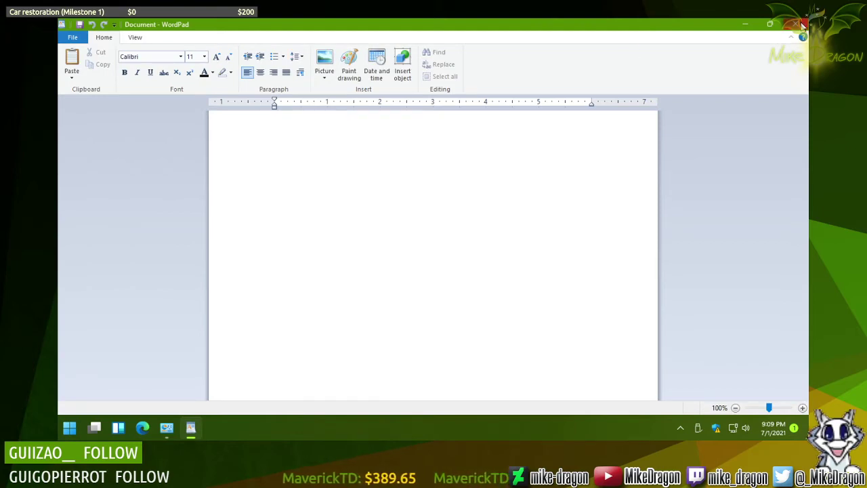
click(803, 24)
Step: Leave the Windows Tools window and return to the empty desktop
click(706, 182)
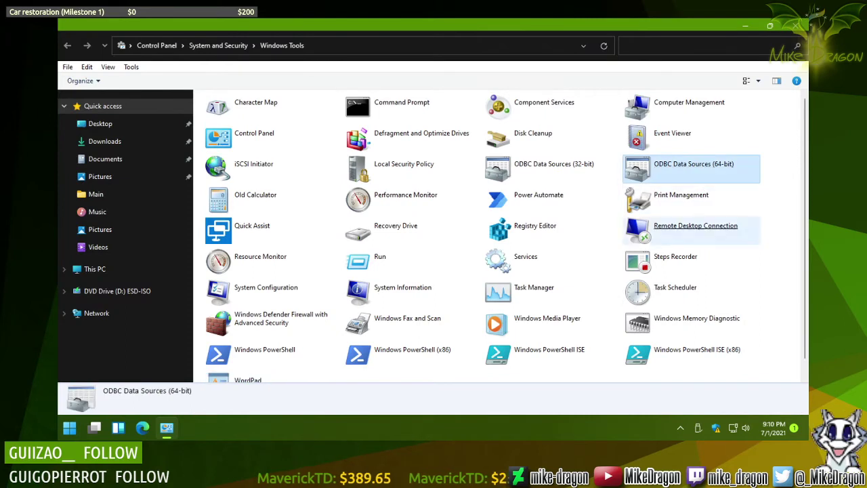
click(801, 237)
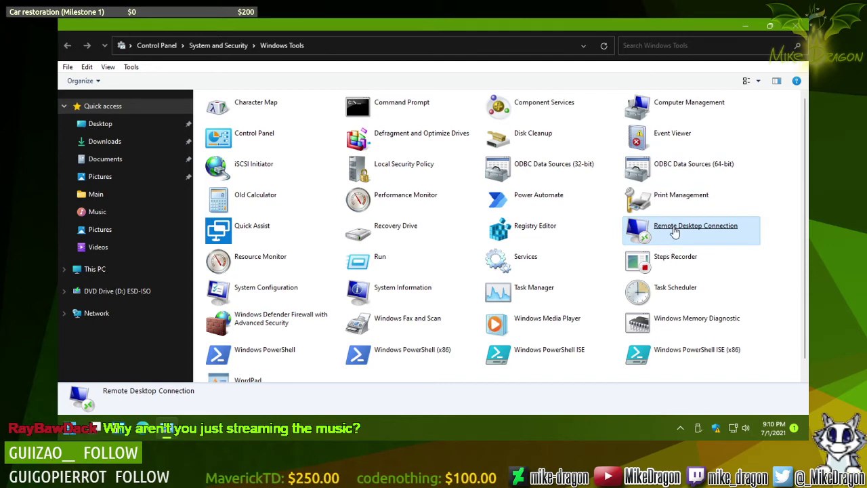
key(super+d)
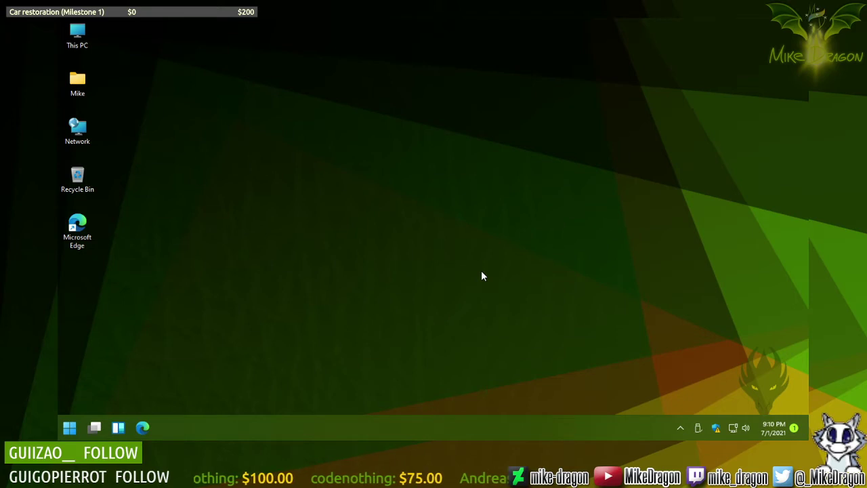
drag(342, 269, 362, 368)
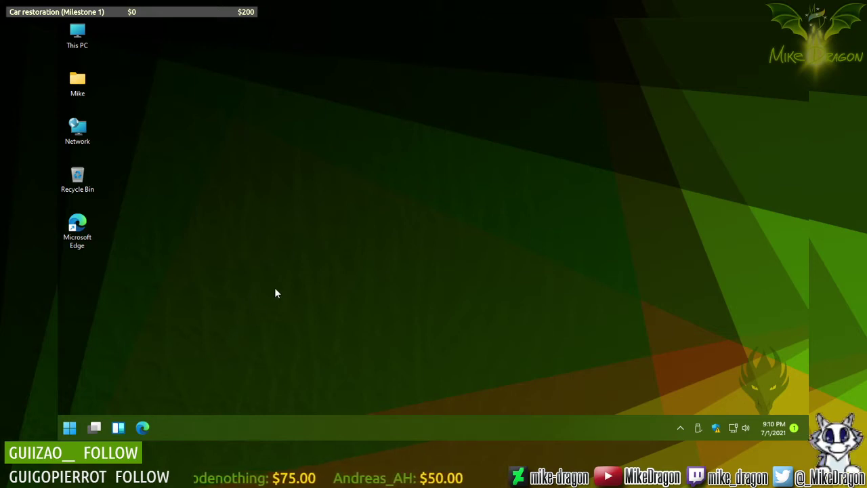
Step: Examine the Start menu's full app list and its pinned and recommended items, and close the menu
click(69, 427)
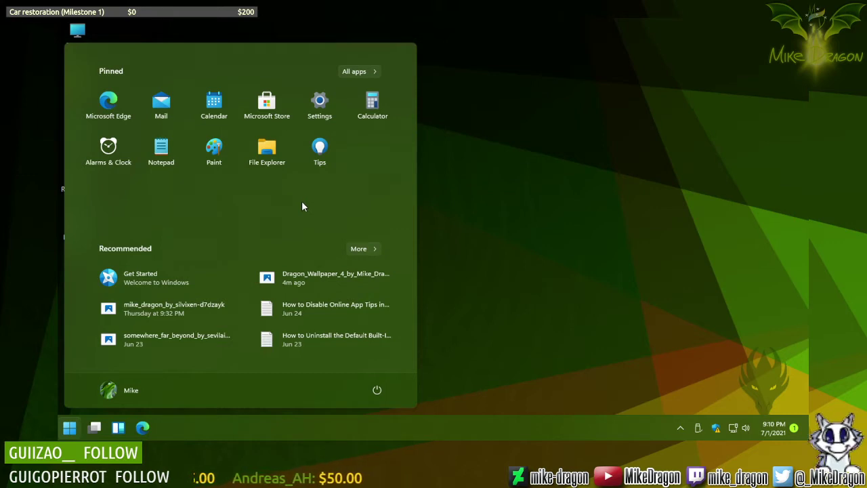
click(363, 74)
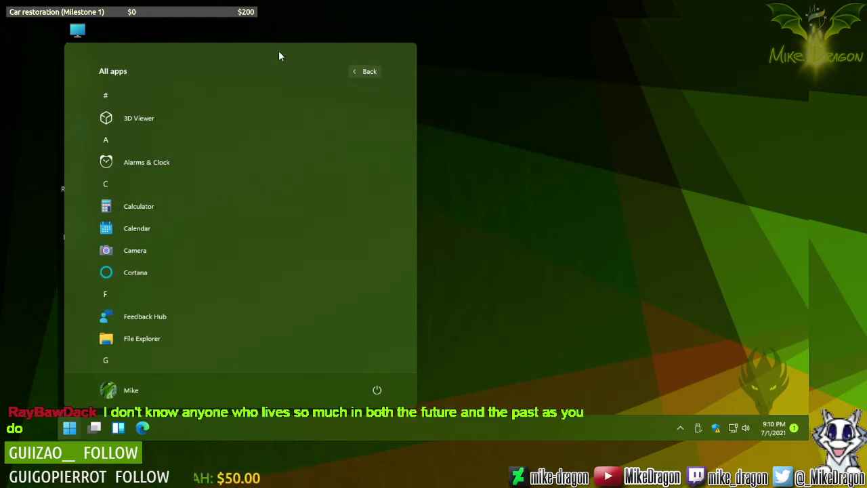
scroll(284, 126, down, 3)
scroll(283, 126, down, 3)
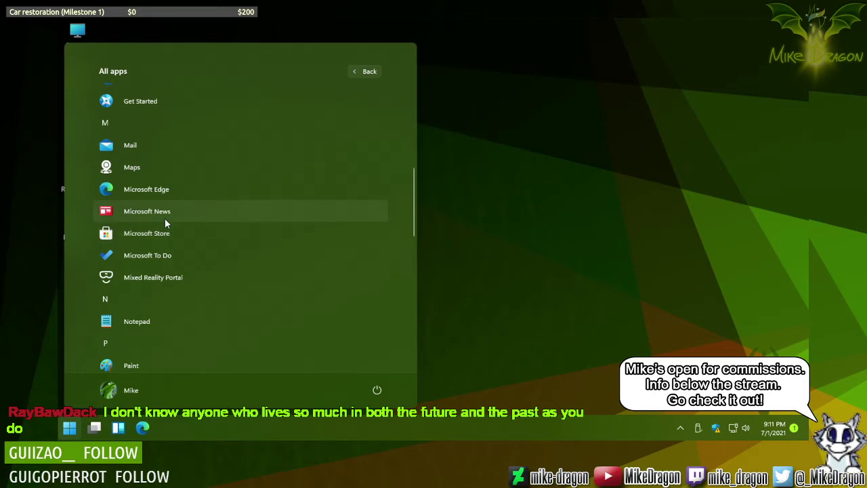
scroll(164, 218, down, 5)
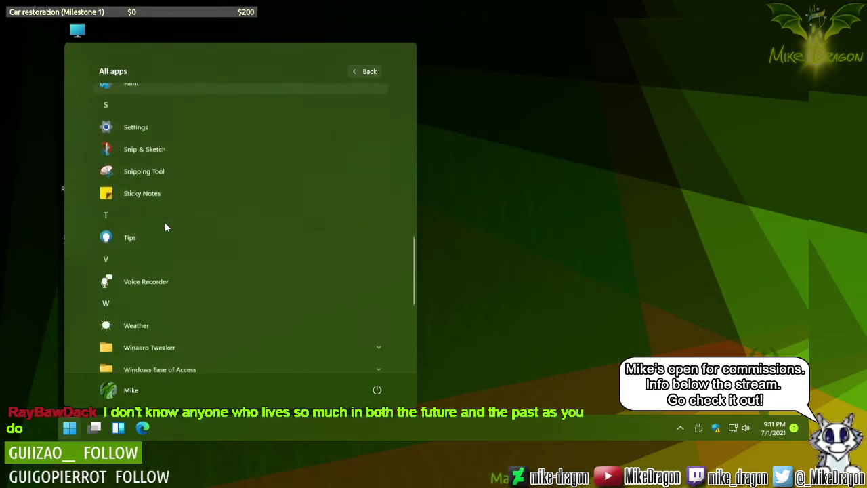
scroll(165, 222, up, 2)
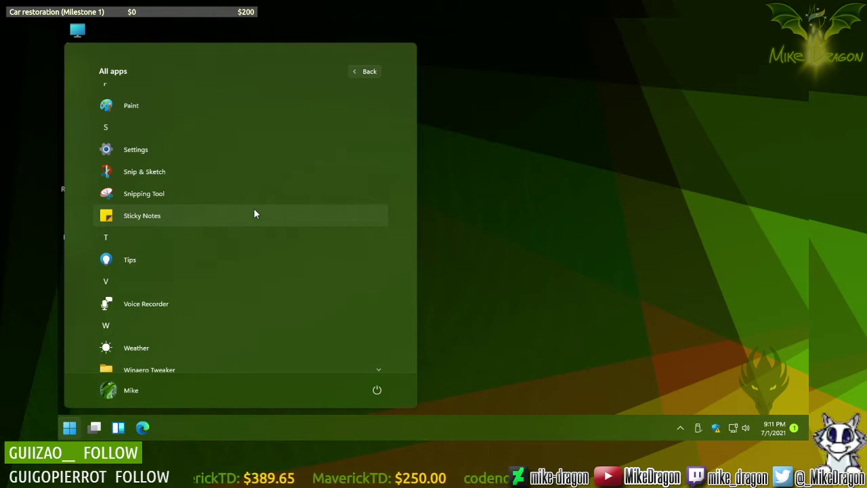
scroll(254, 215, down, 3)
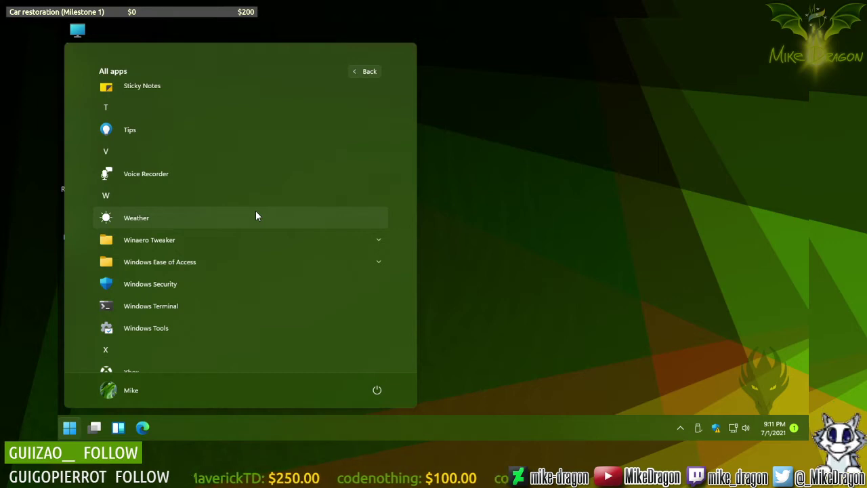
click(510, 191)
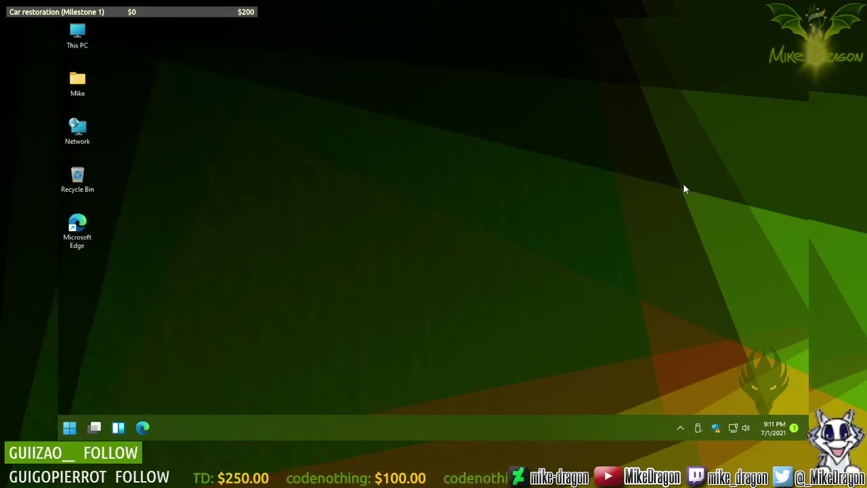
click(76, 428)
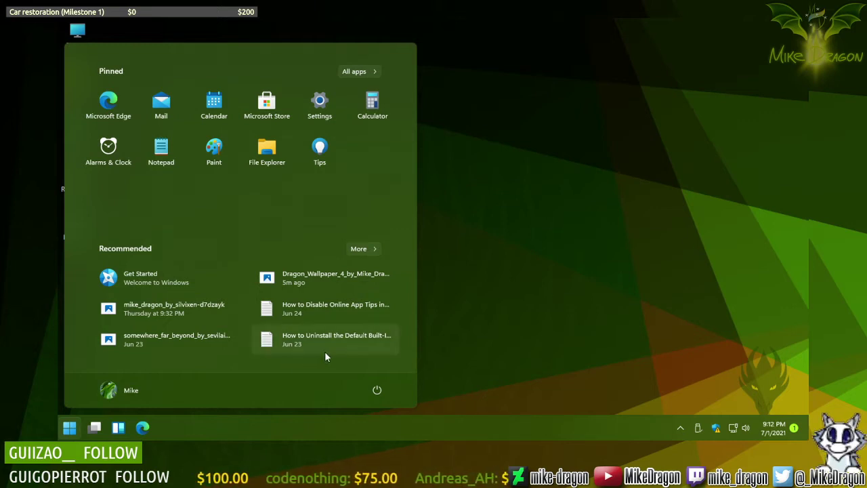
click(511, 251)
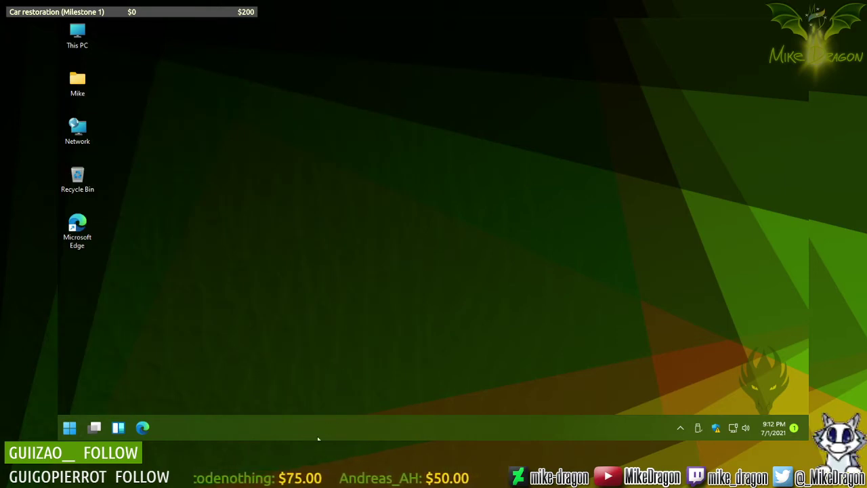
Step: Launch Registry Editor by running regedit, and enlarge its window to fill the screen
key(super+r)
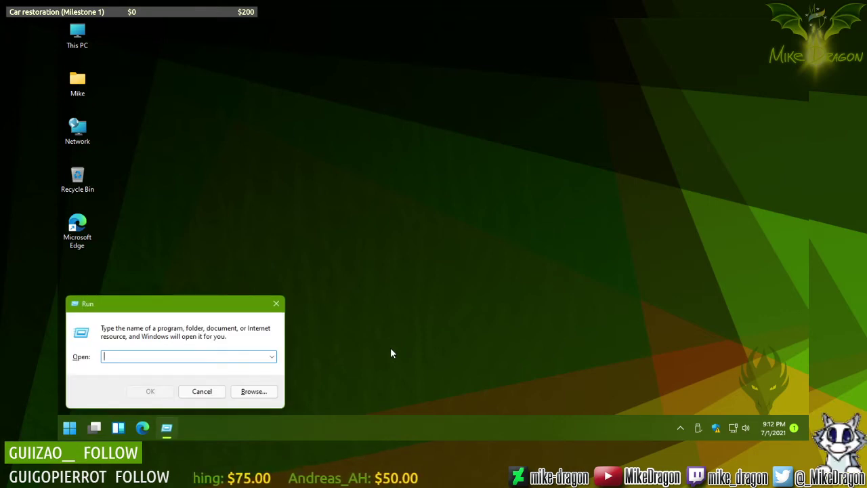
text(regedit)
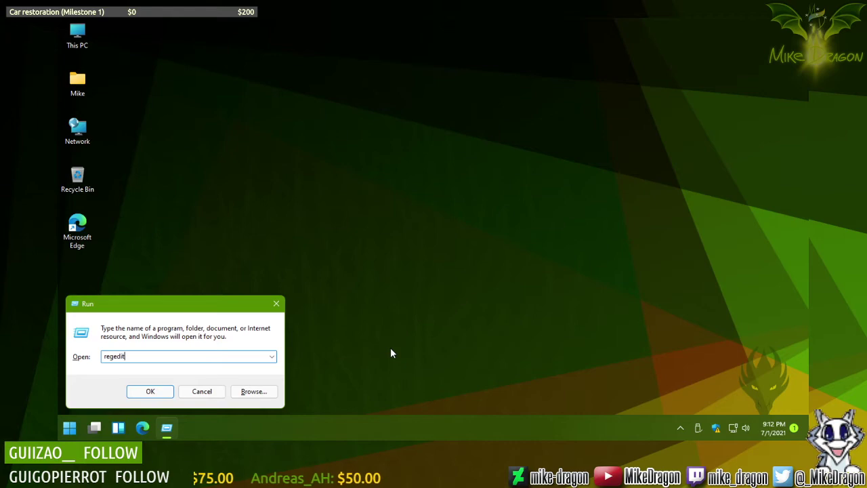
key(Return)
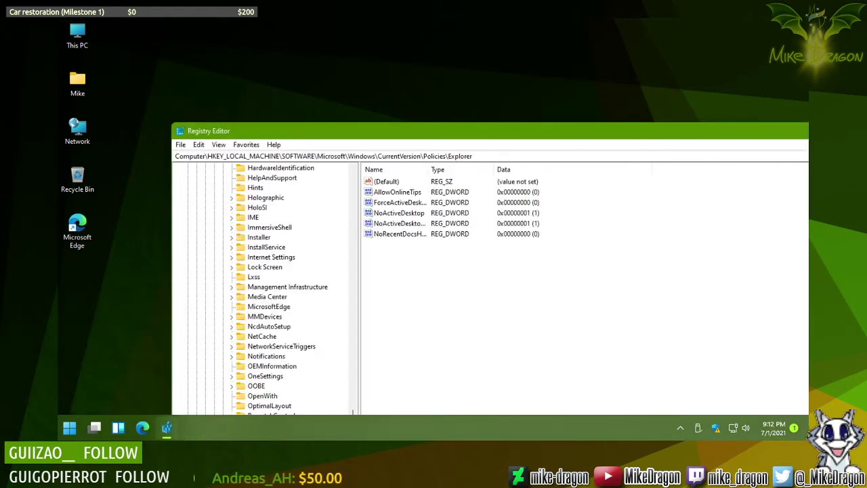
drag(487, 134, 372, 30)
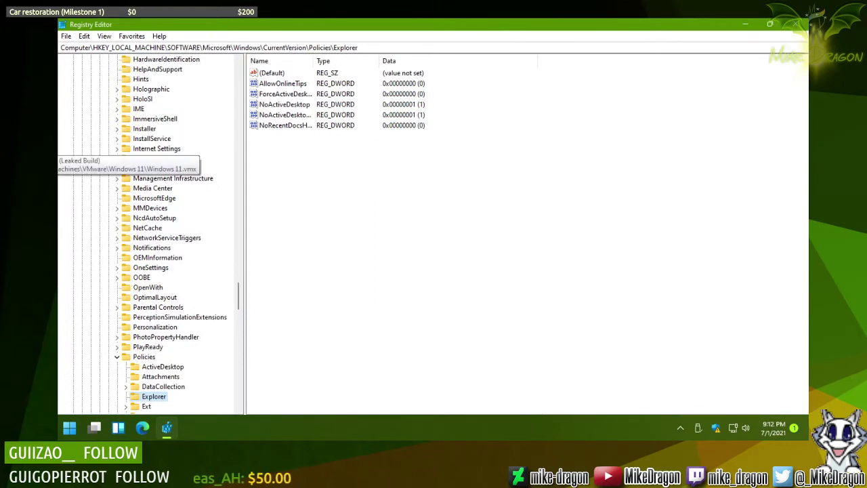
Step: Collapse the registry tree from the Policies key up to HKEY_LOCAL_MACHINE so only the root hives are listed
click(128, 359)
key(Left)
key(Left)
key(Left)
key(Left)
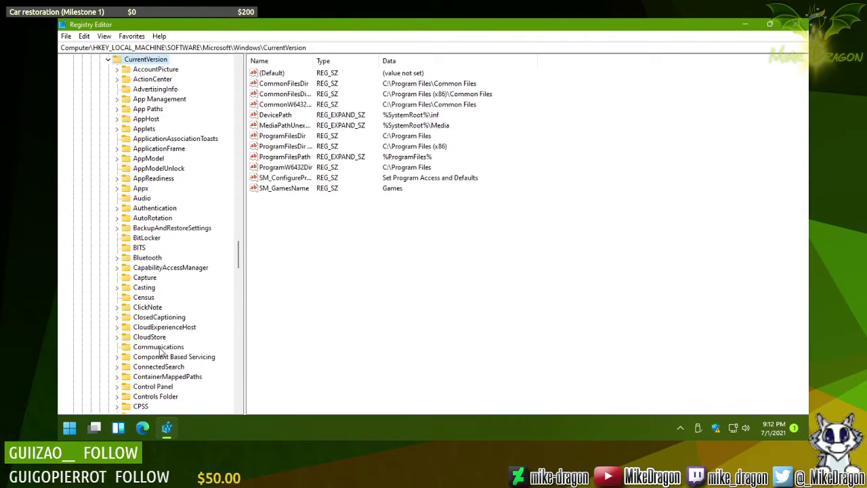
key(Left)
key(Left)
key(Left)
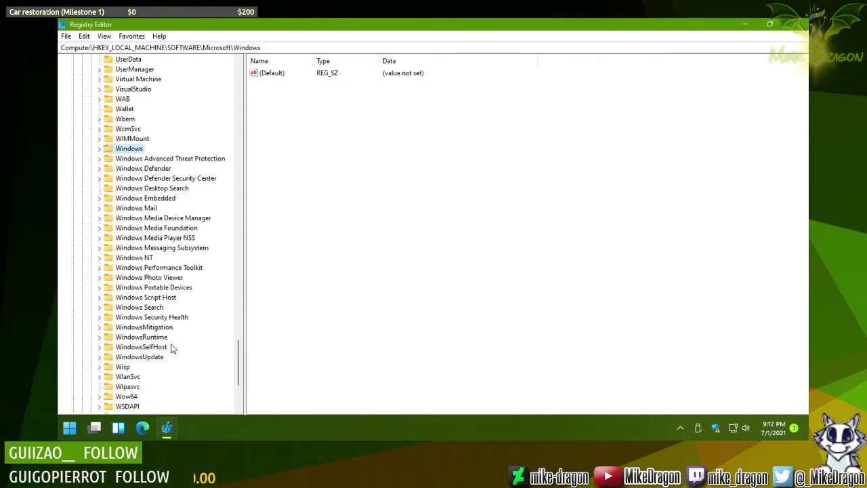
key(Left)
key(Left)
key(Left)
key(Left)
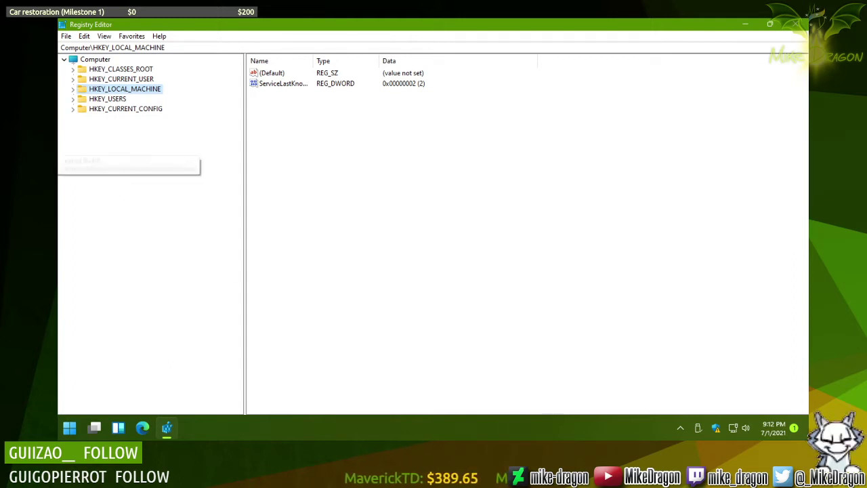
click(20, 141)
click(119, 50)
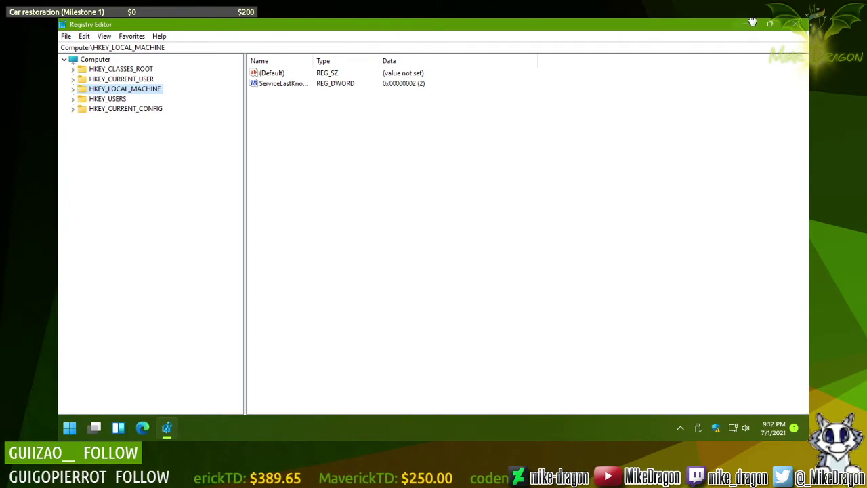
Step: Minimize Registry Editor and check the hidden notification area icons
click(749, 24)
click(680, 427)
click(653, 291)
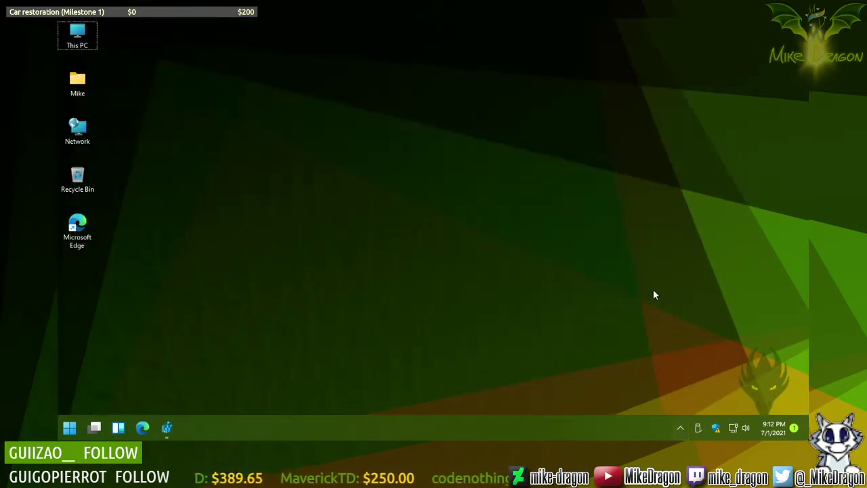
Step: Open Windows Security and maximize its window to view the Security at a glance page
click(715, 429)
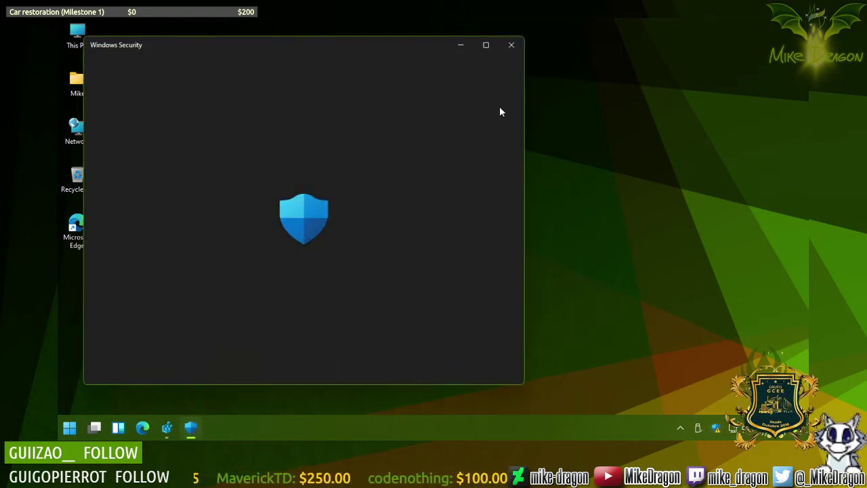
mouse_move(491, 51)
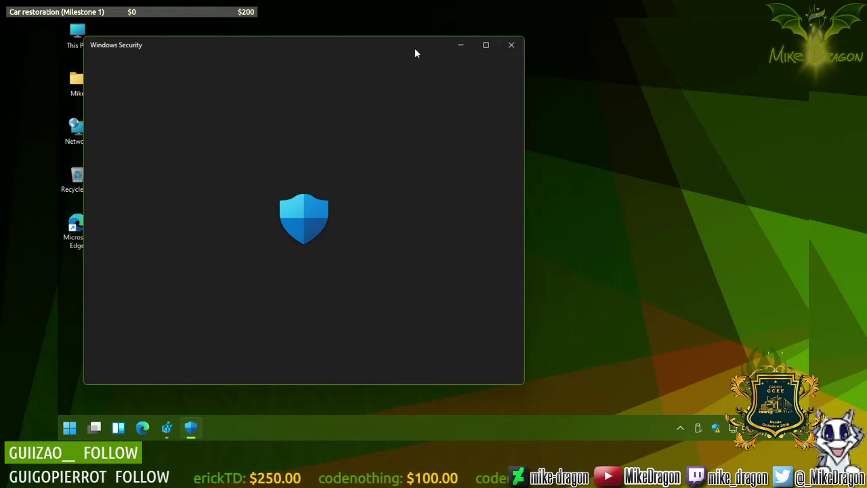
drag(416, 52, 544, 59)
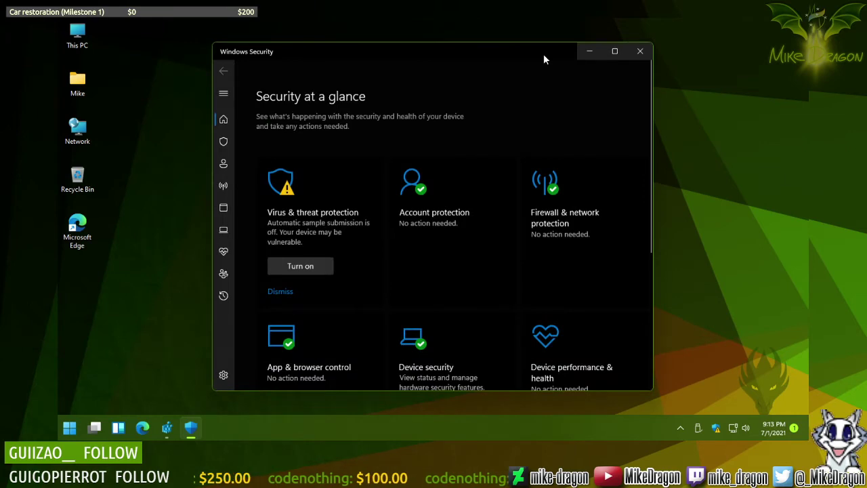
click(615, 50)
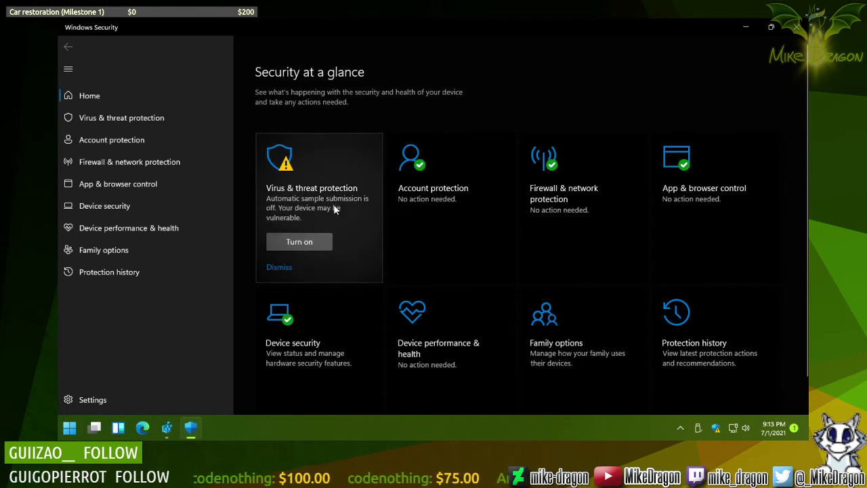
Step: Turn on automatic sample submission for Virus & threat protection and close Windows Security
click(322, 242)
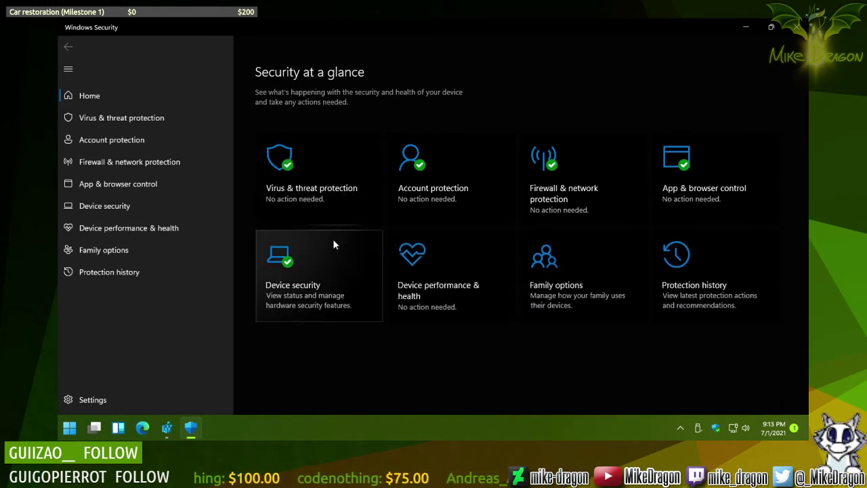
click(800, 25)
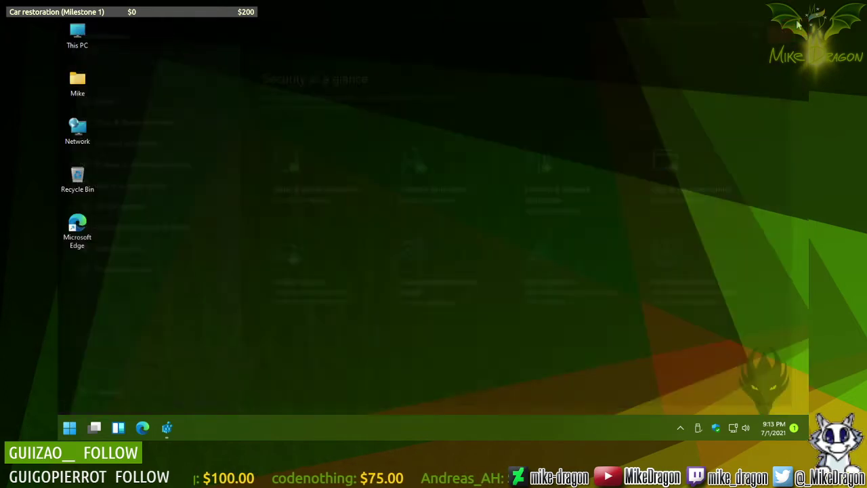
click(795, 431)
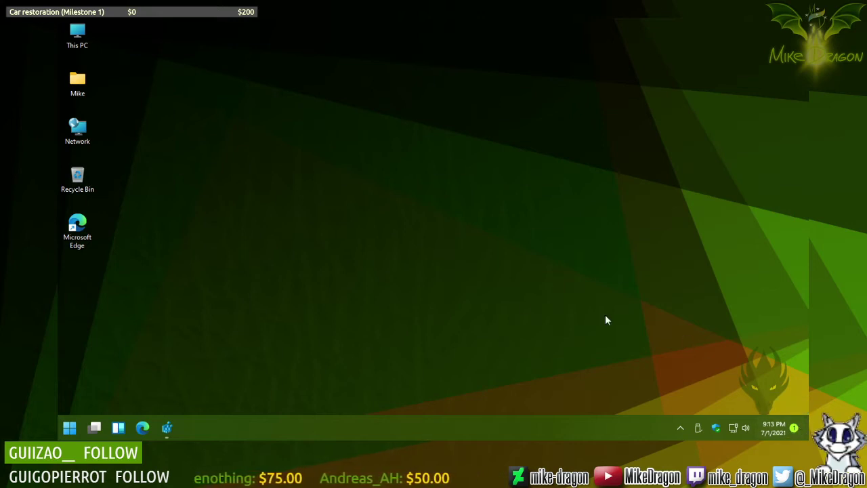
Step: Launch Winaero Tweaker from its folder in the full apps list and decline the offered update download
click(70, 428)
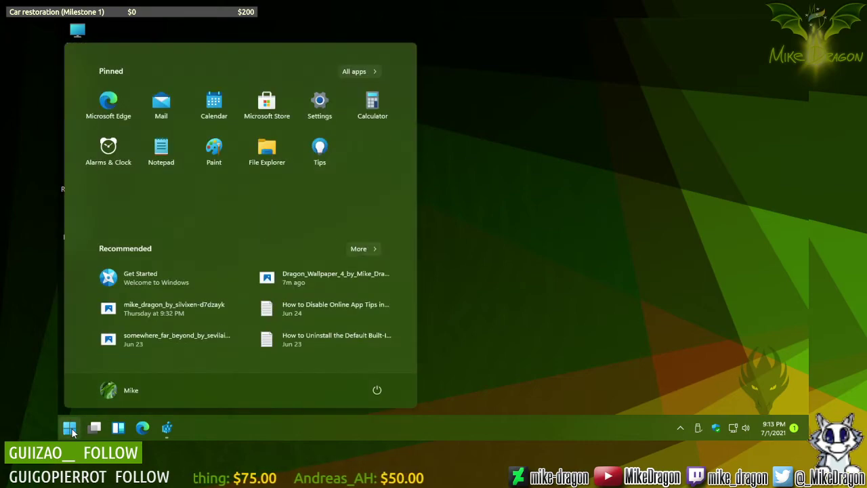
click(362, 71)
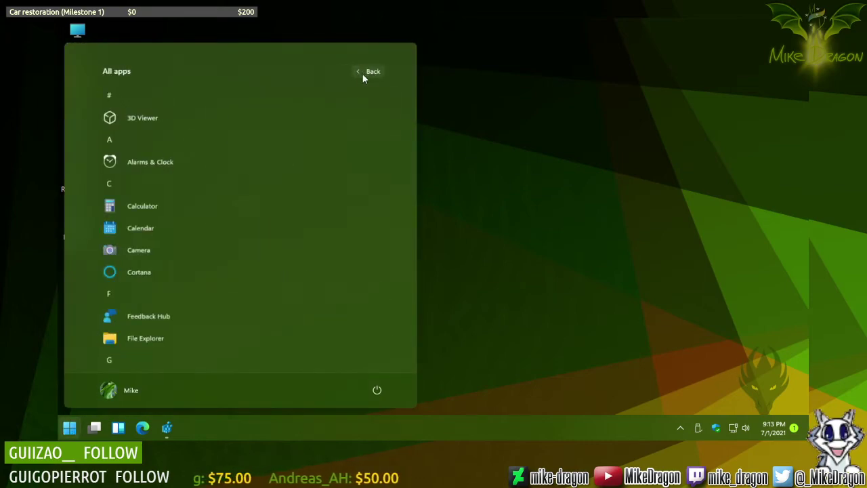
scroll(187, 288, down, 15)
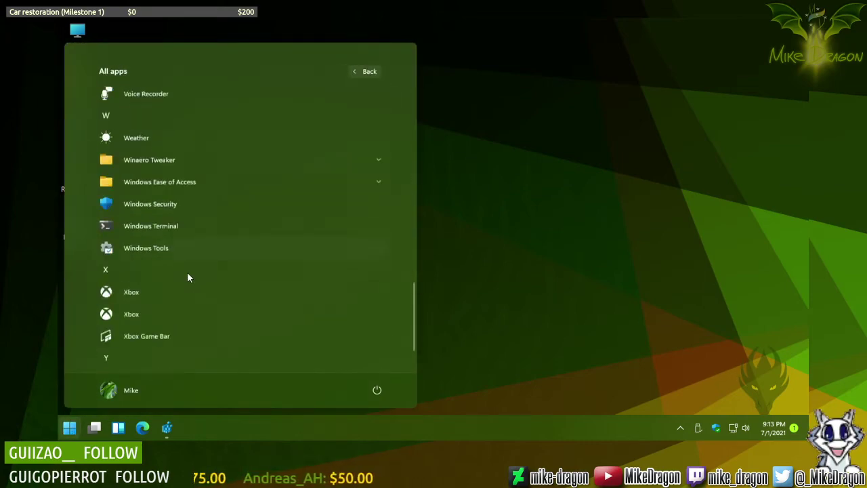
click(212, 123)
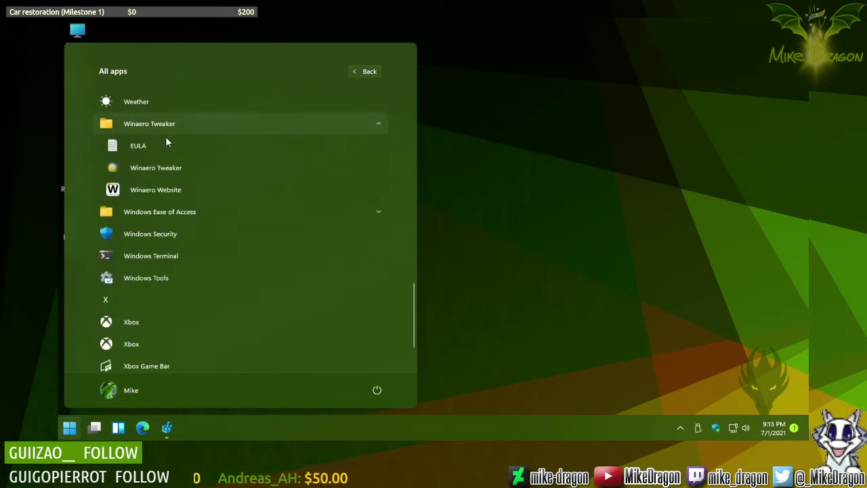
click(153, 166)
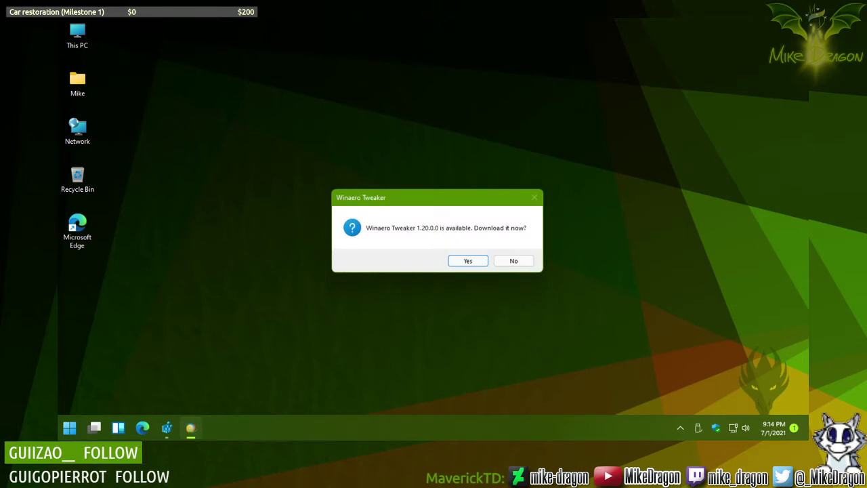
click(514, 262)
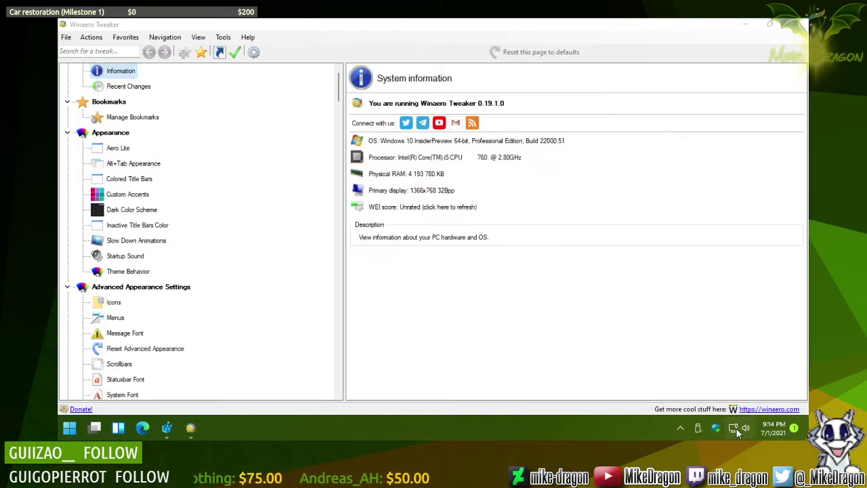
click(533, 39)
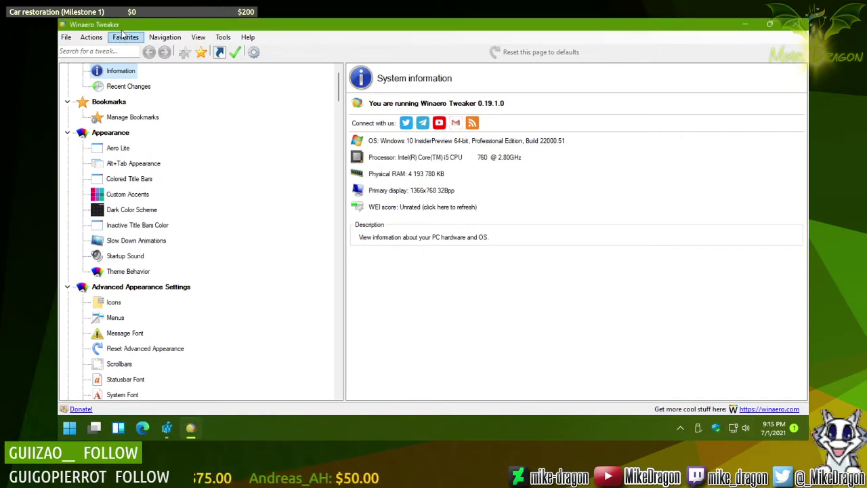
Step: Search the tweaks for "action" and open the Disable Action Center page under Desktop and Taskbar
click(107, 50)
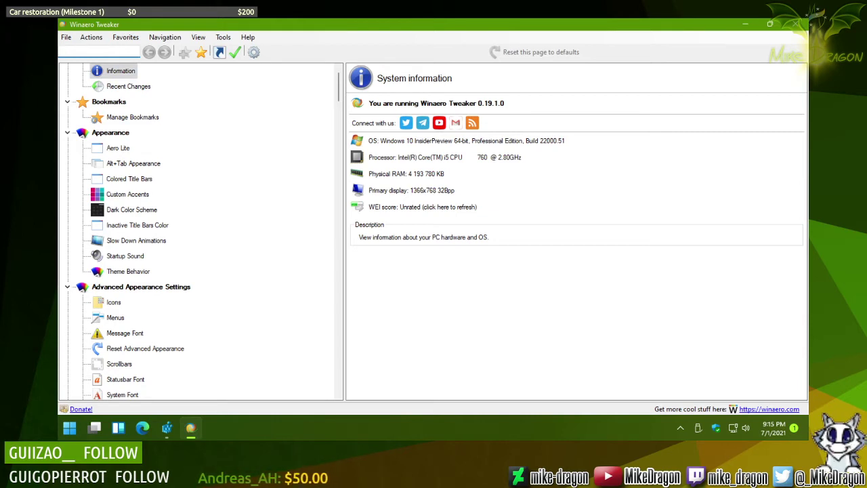
text(action)
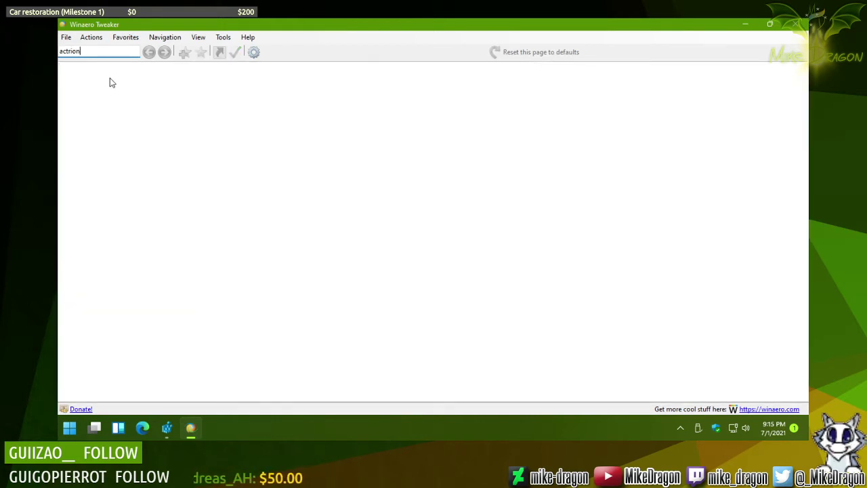
key(ctrl+a)
text(action)
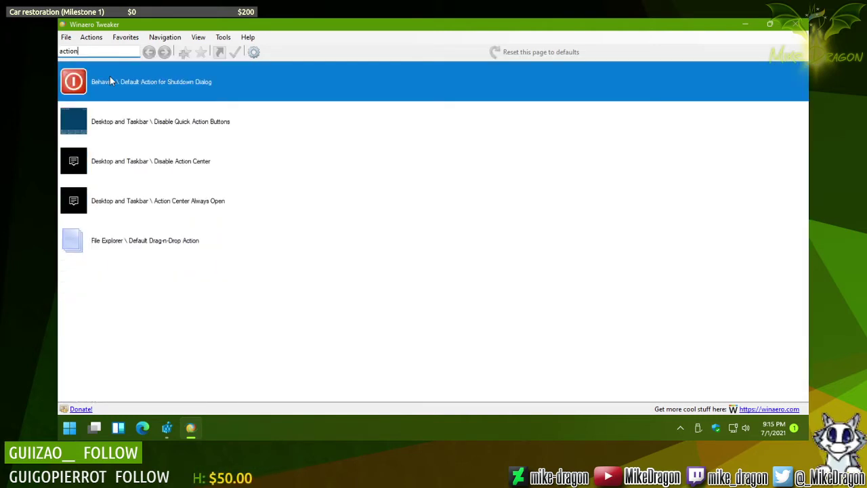
double_click(155, 162)
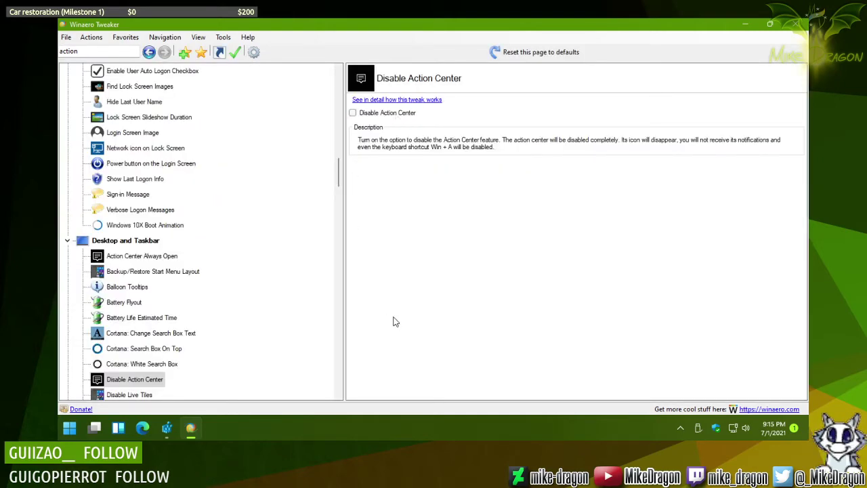
Step: Browse the remaining tweak categories and open the Activate Windows Photo Viewer page under Get Classic Apps
scroll(294, 336, down, 5)
scroll(291, 322, down, 15)
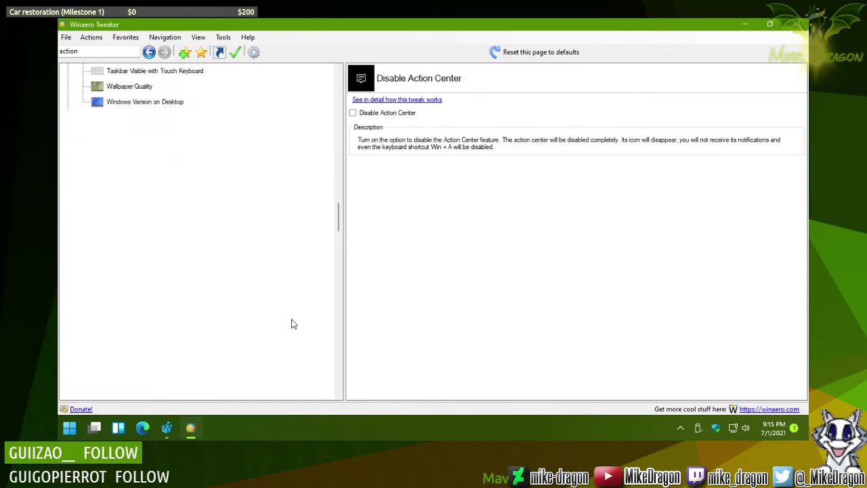
scroll(294, 304, down, 15)
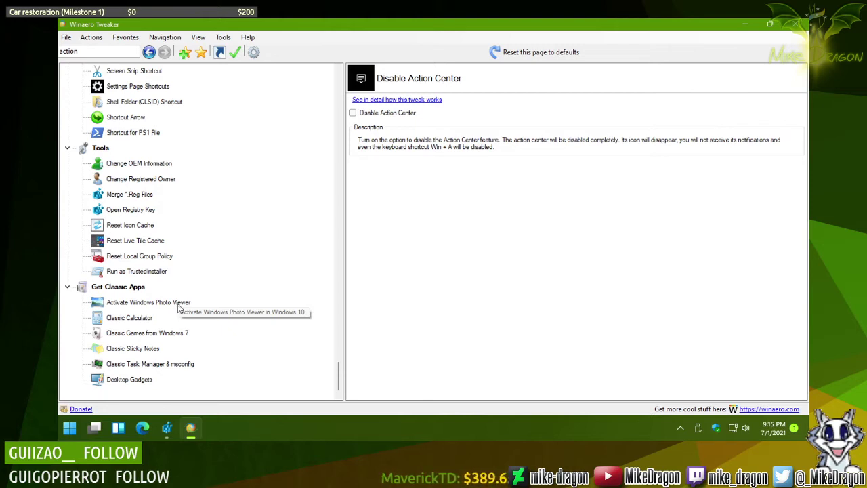
click(179, 306)
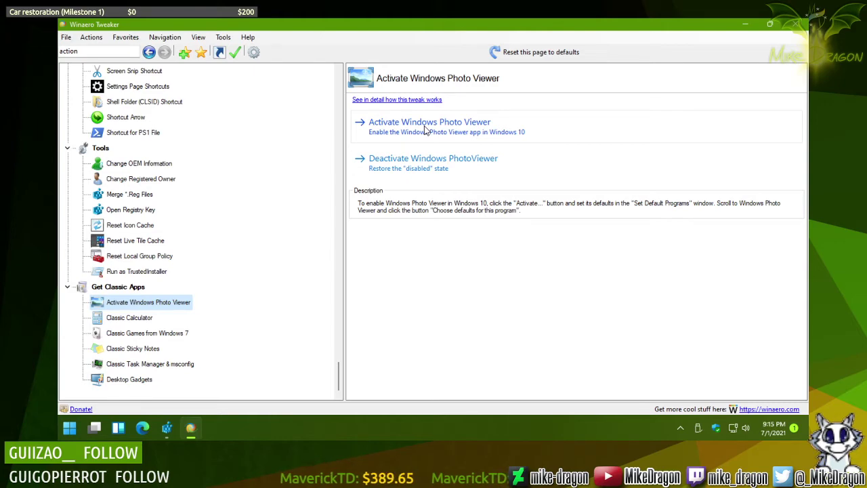
Step: Show the desktop and open the Dragon_Wallpaper_4 image from the user profile's Pictures folder in Windows Photo Viewer
key(super+d)
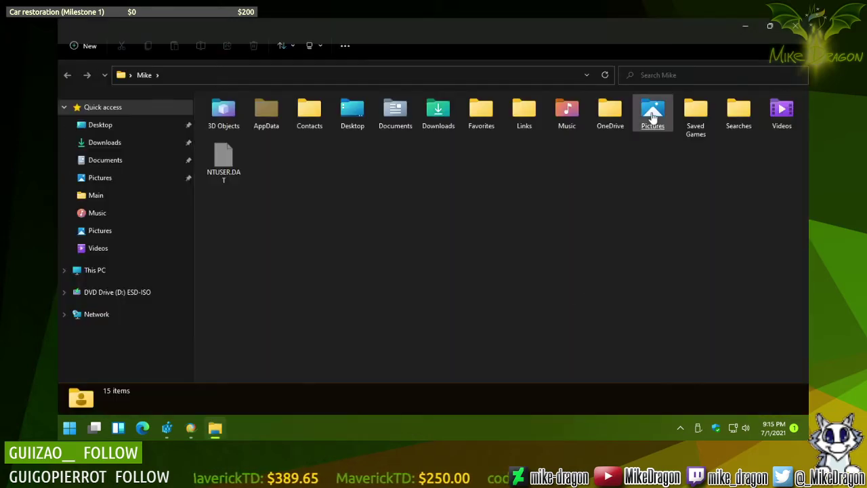
click(653, 117)
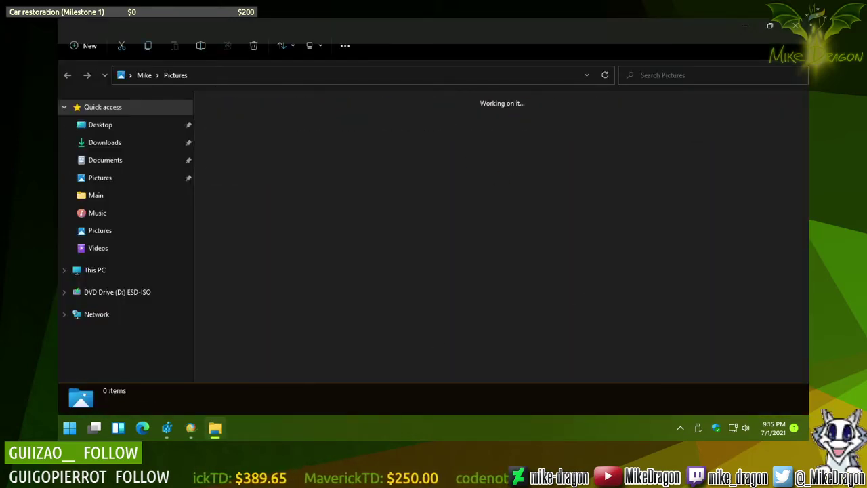
click(356, 145)
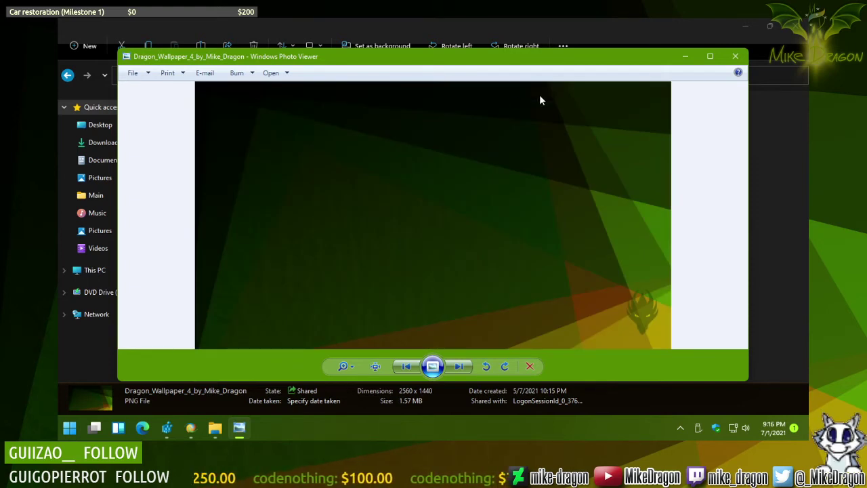
Step: Browse two pictures forward in Windows Photo Viewer, and close the viewer and the Pictures folder
mouse_move(536, 65)
mouse_down()
mouse_move(559, 79)
mouse_move(508, 107)
mouse_move(519, 64)
mouse_move(519, 71)
mouse_move(526, 66)
mouse_up()
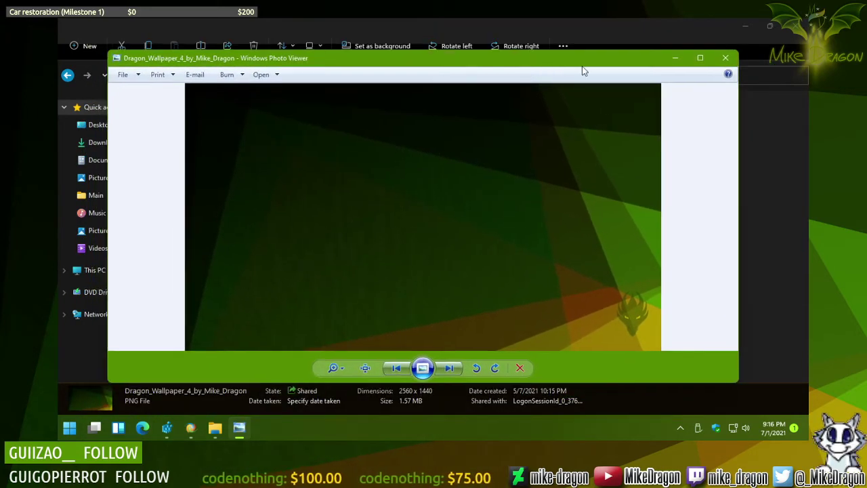
key(Right)
key(Right)
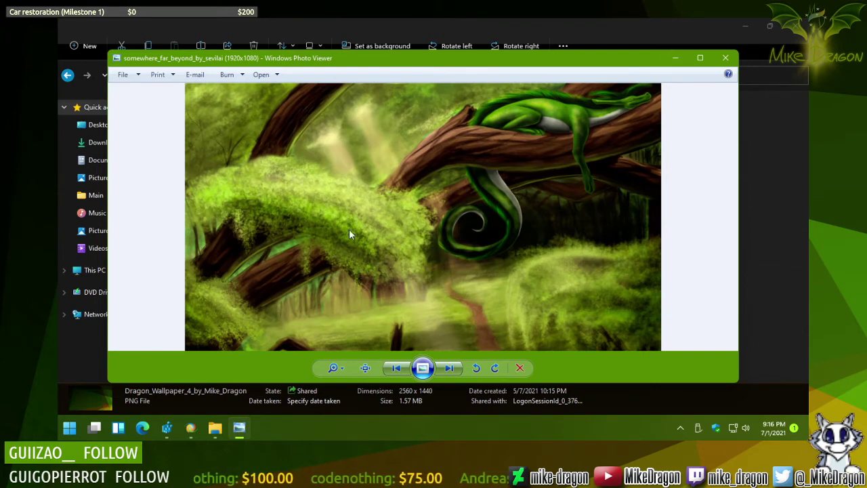
click(726, 60)
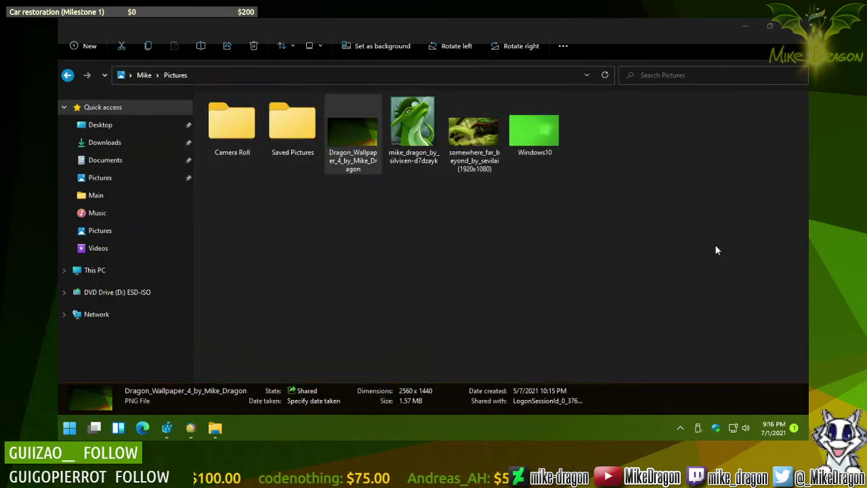
click(799, 27)
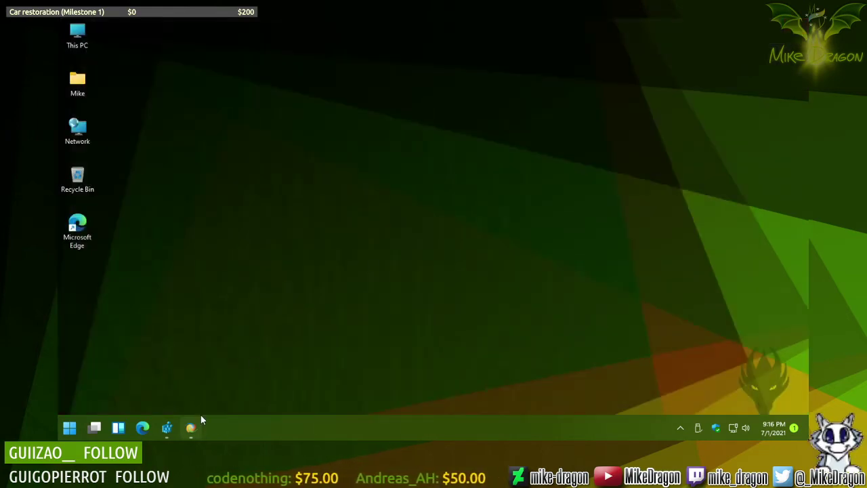
Step: Switch to Winaero Tweaker and open the Disable Telemetry page in the Privacy category
click(191, 426)
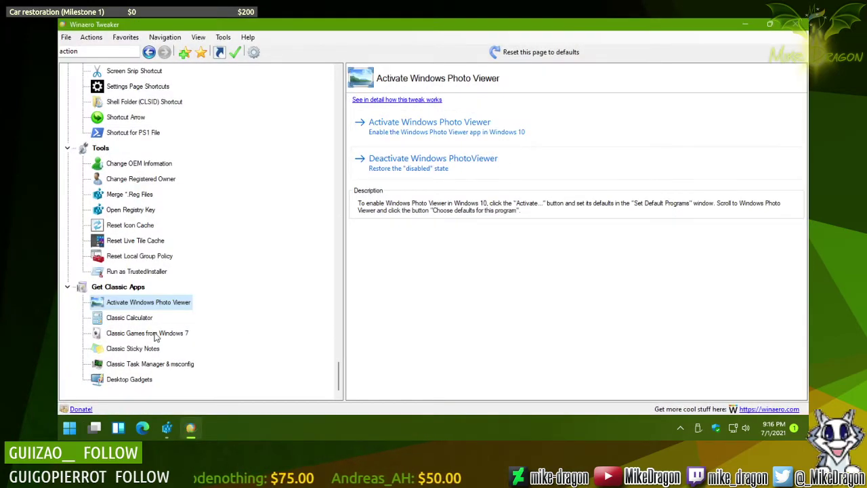
scroll(115, 244, up, 2)
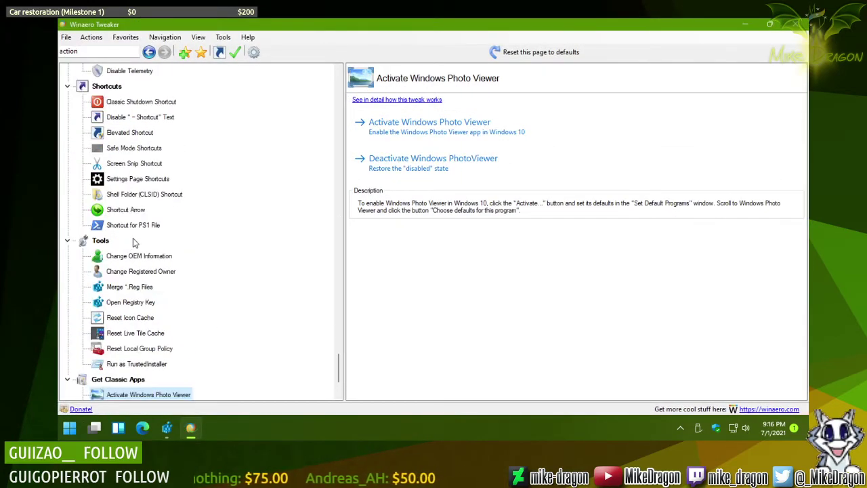
scroll(132, 238, up, 3)
click(153, 211)
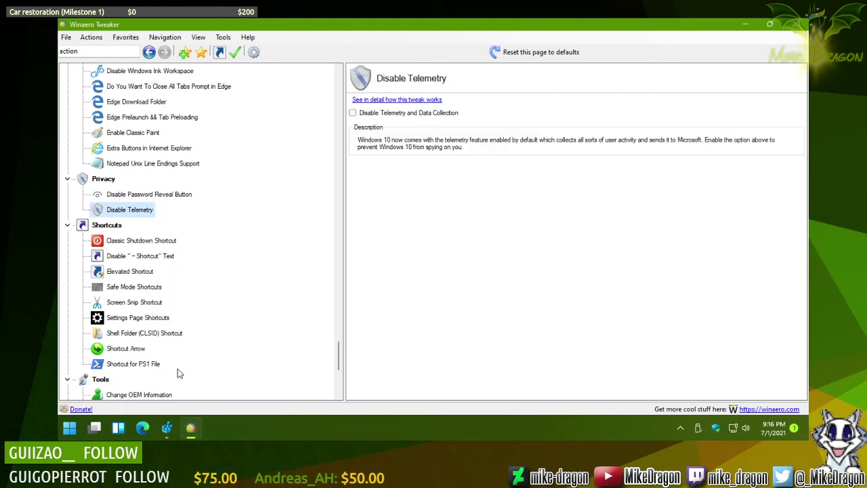
Step: Open the Disable Online & Video Tips in Settings page under Settings and Control Panel
scroll(196, 319, up, 4)
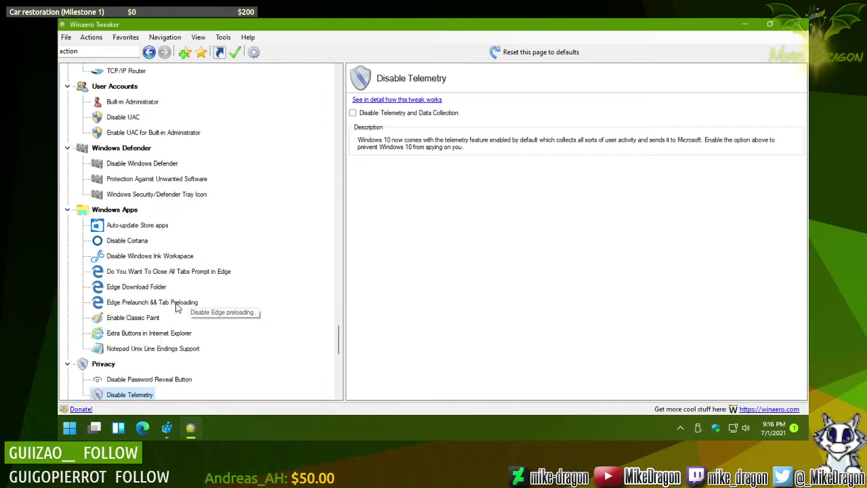
scroll(171, 283, up, 1)
scroll(173, 271, up, 5)
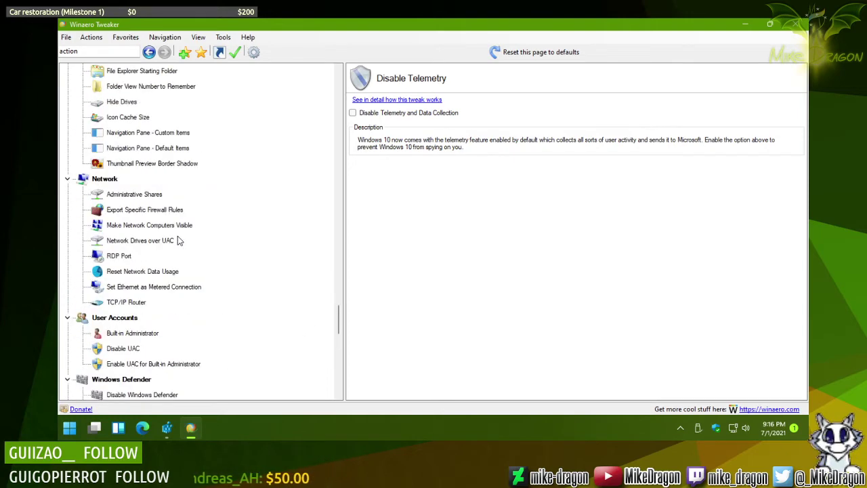
scroll(177, 232, up, 5)
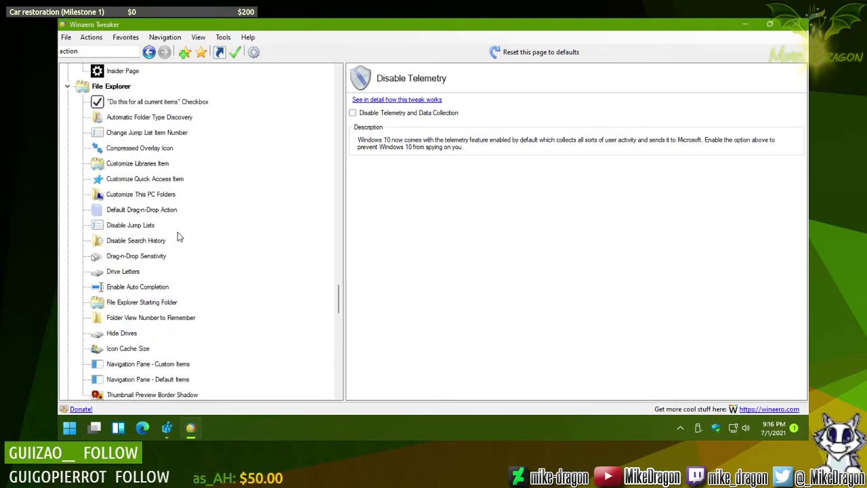
scroll(180, 227, up, 1)
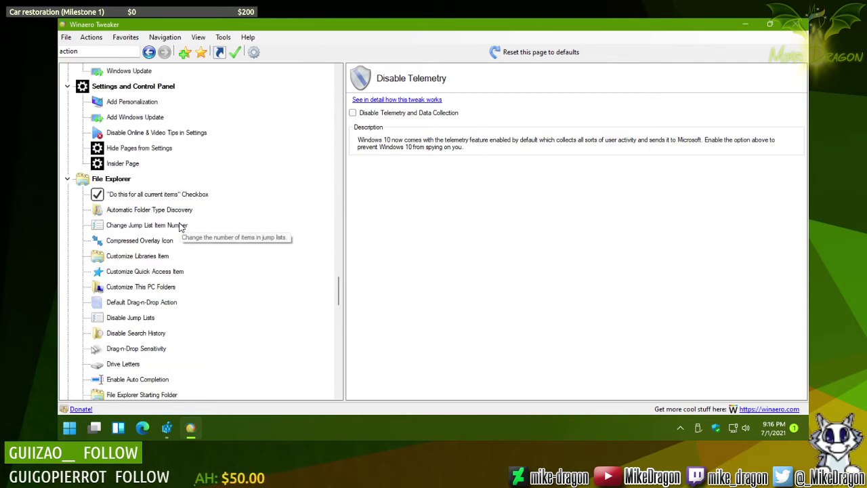
click(166, 133)
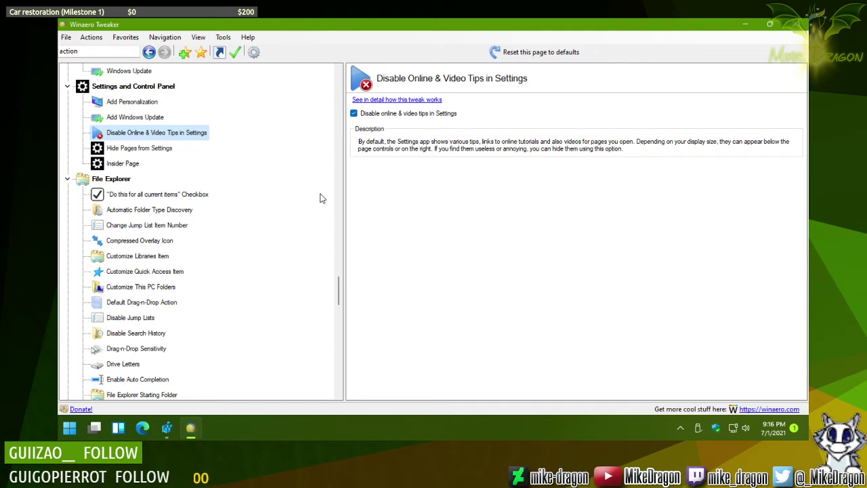
Step: Look through the Context Menu tweaks and open the Old Volume Control page among the desktop and taskbar tweaks
scroll(172, 293, up, 6)
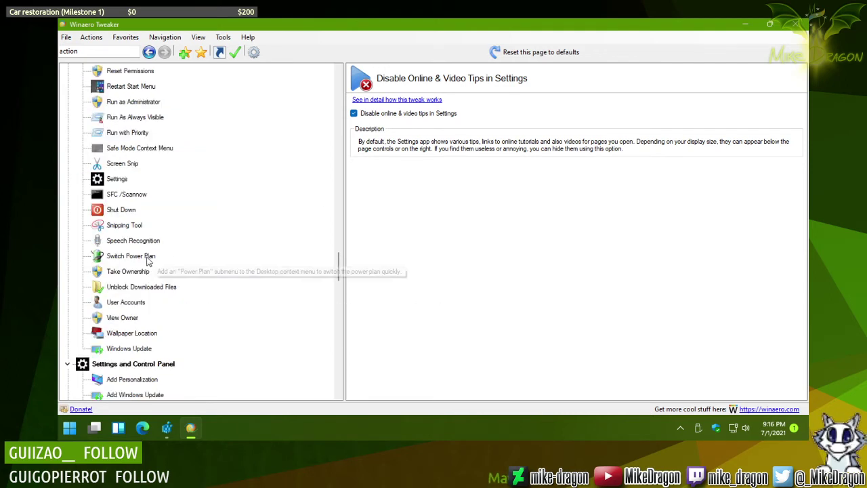
scroll(242, 354, up, 1)
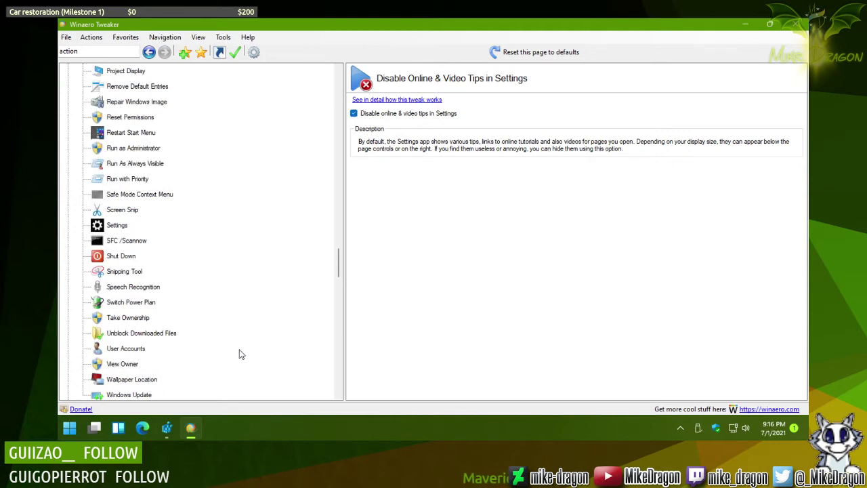
scroll(222, 357, down, 1)
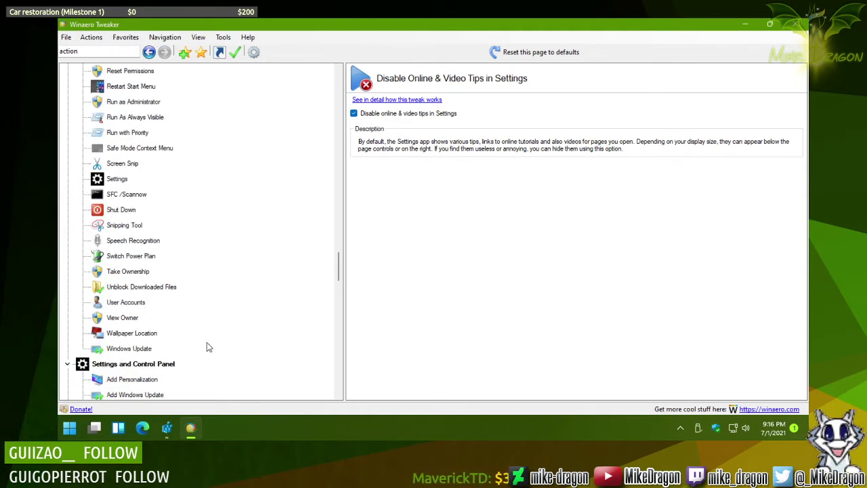
scroll(207, 342, up, 2)
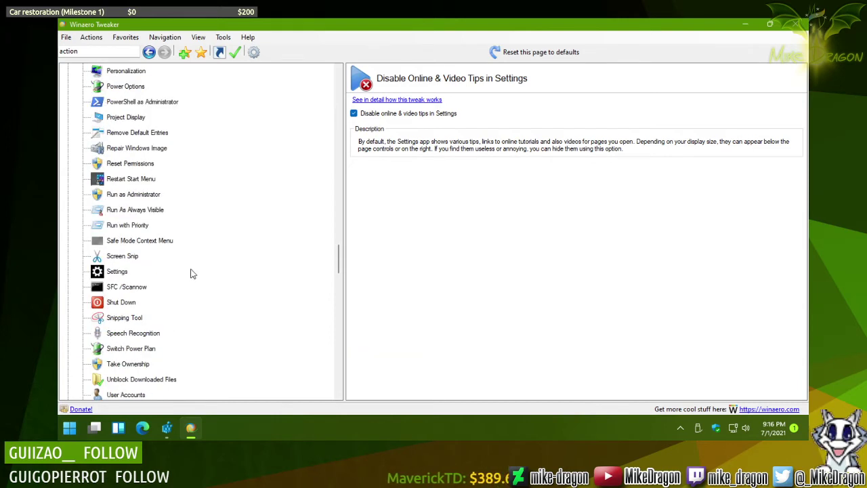
scroll(166, 165, up, 4)
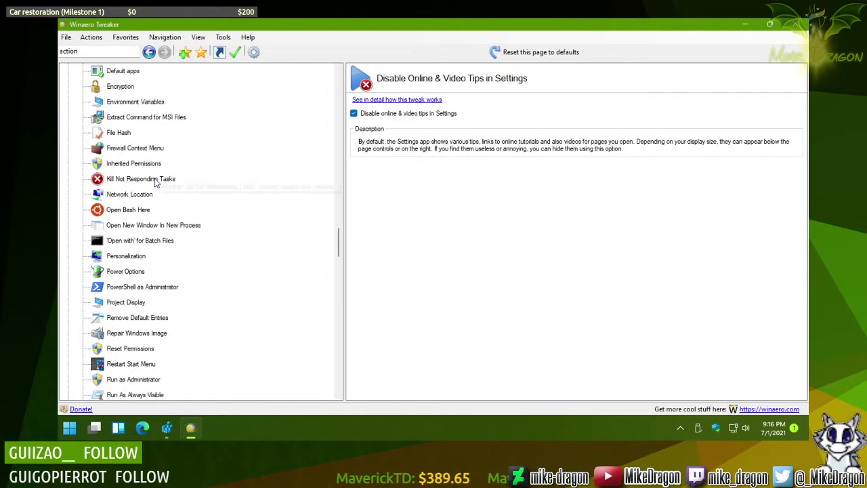
scroll(160, 189, up, 6)
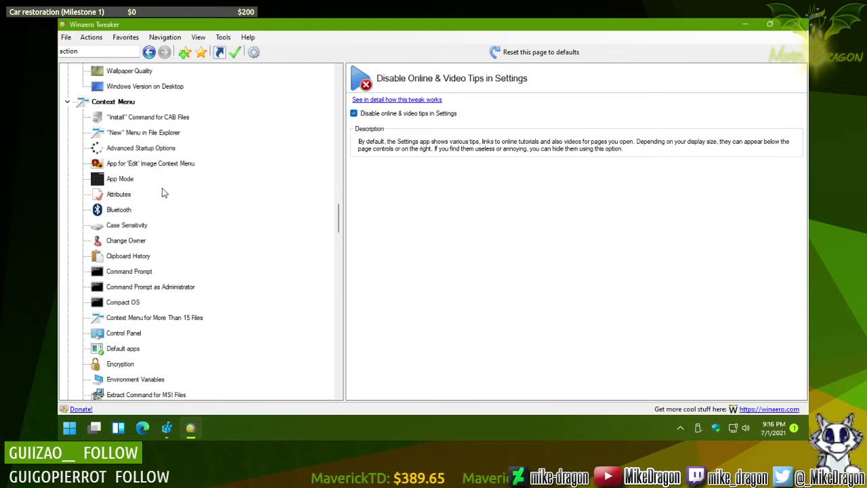
scroll(163, 193, up, 3)
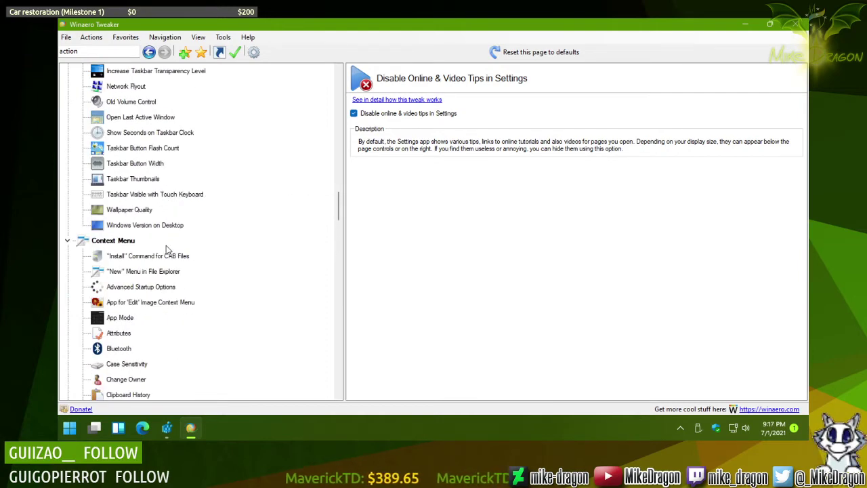
scroll(166, 246, up, 4)
click(149, 288)
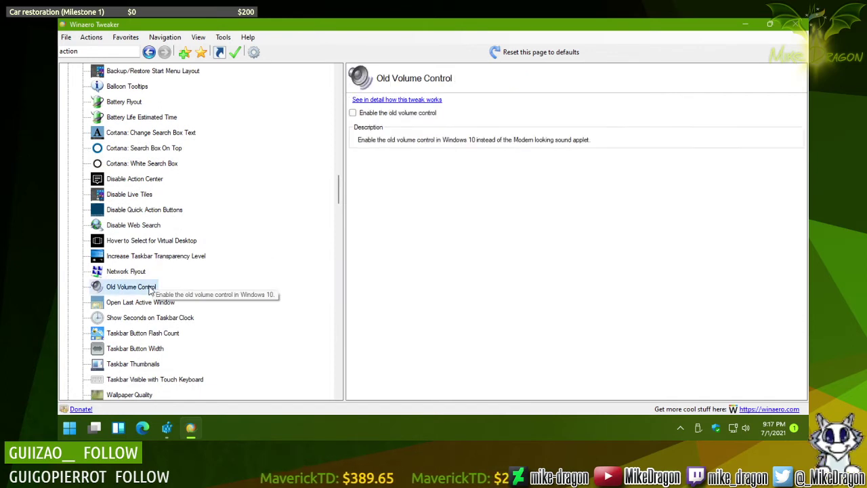
Step: Open the Windows Sound settings from the taskbar's volume control and minimize Winaero Tweaker, leaving Settings in front
click(750, 426)
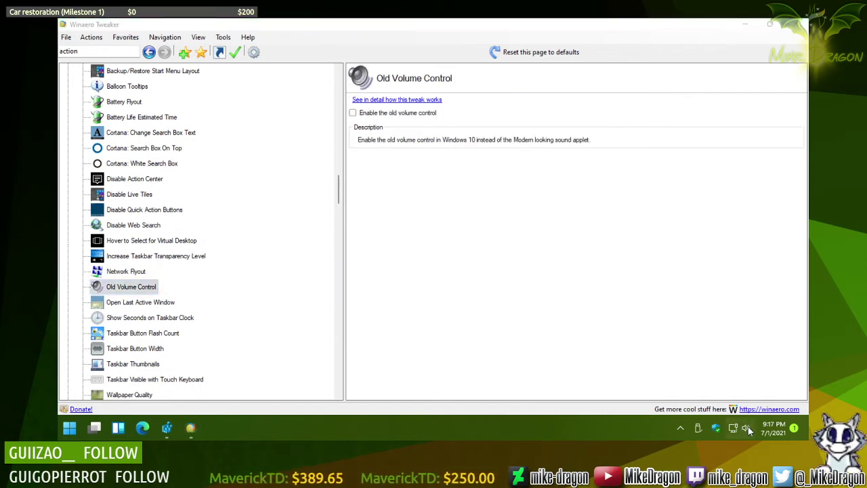
right_click(745, 428)
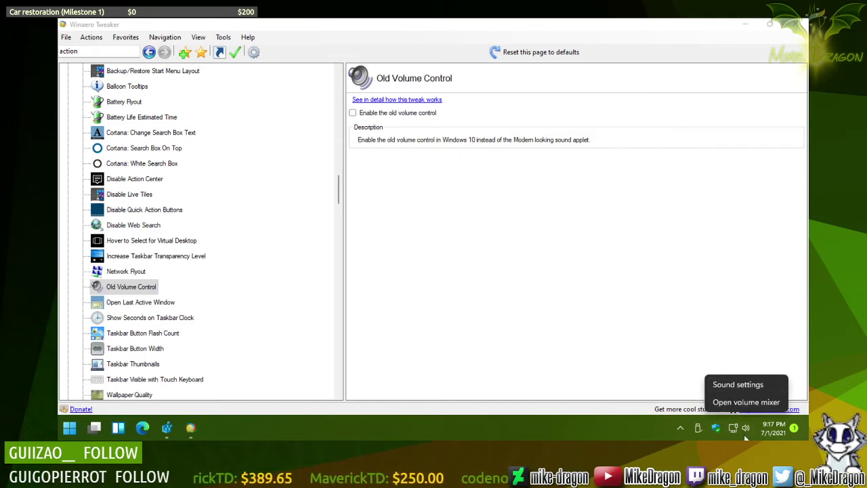
click(754, 385)
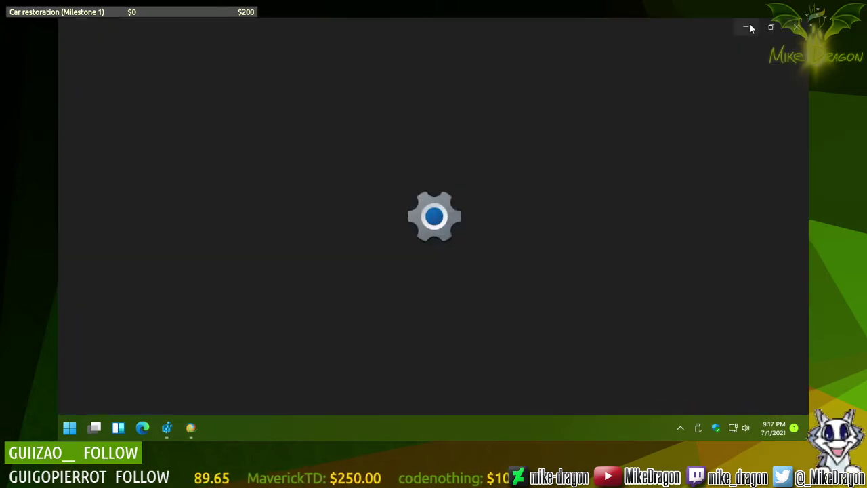
click(750, 25)
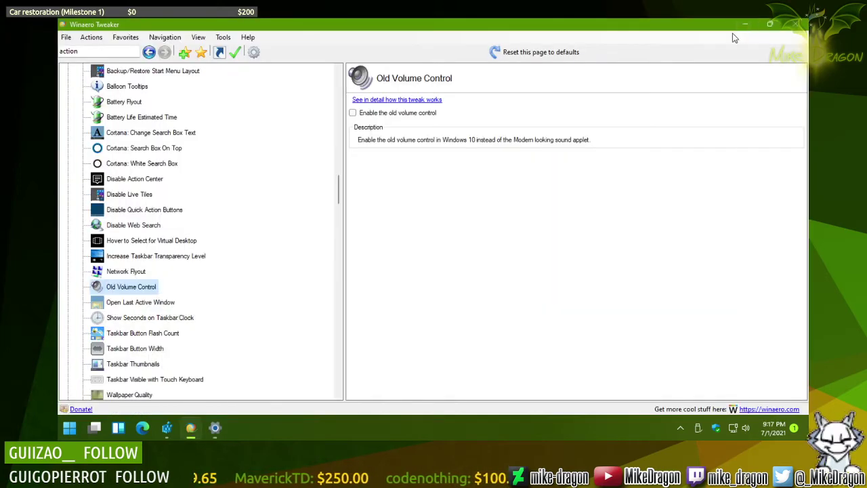
click(750, 25)
click(214, 428)
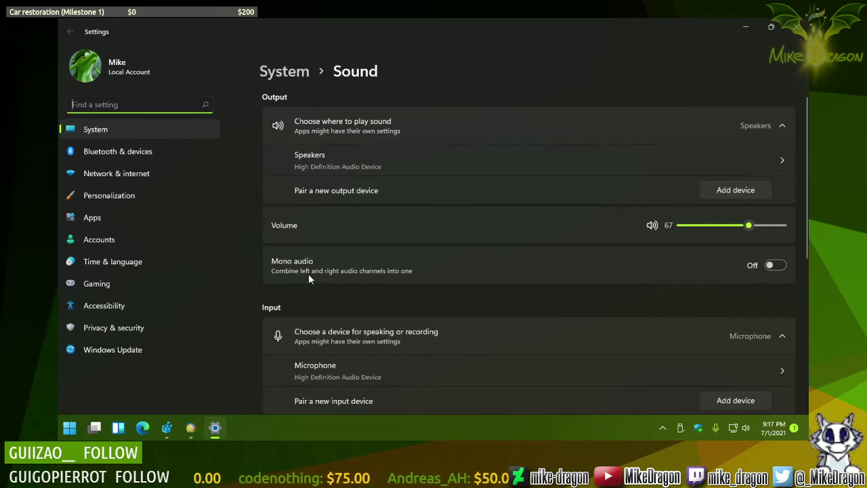
Step: Review the Sound page's input and advanced options, set the output volume to 100, and close Settings
scroll(333, 286, down, 3)
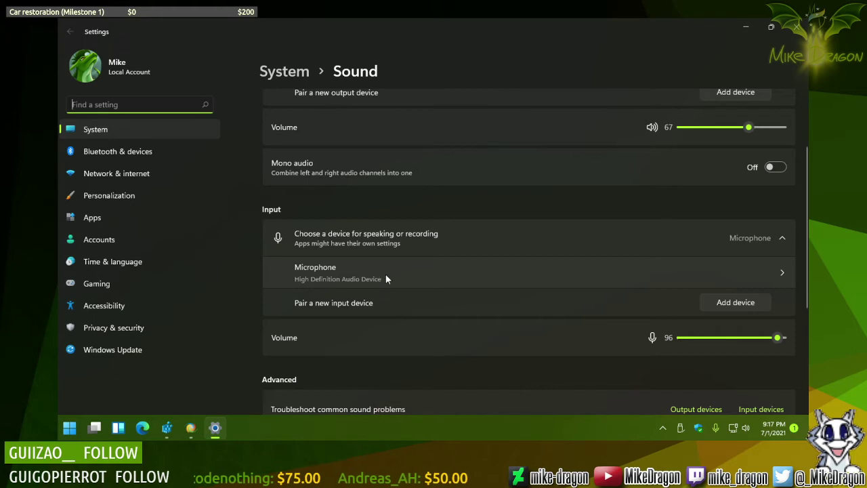
scroll(421, 264, down, 4)
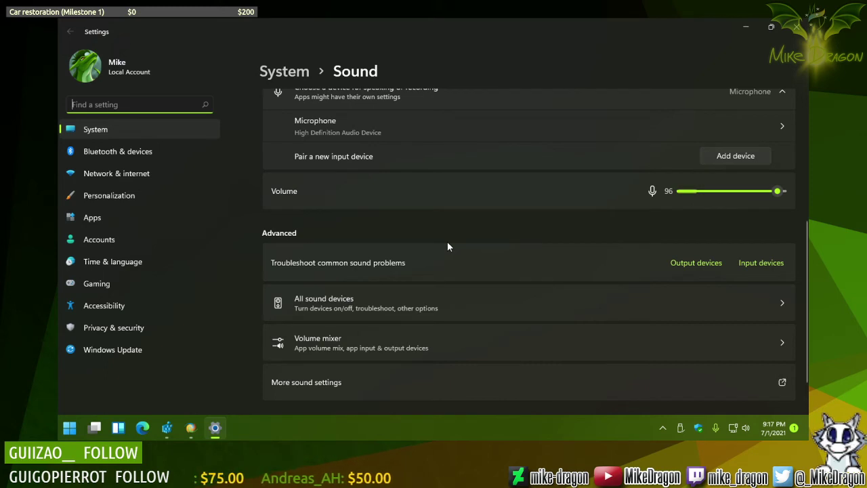
scroll(610, 325, up, 2)
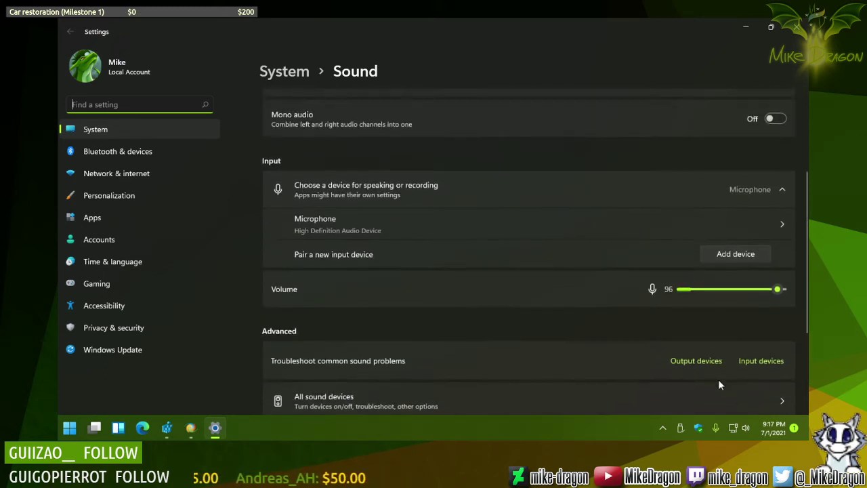
mouse_move(717, 434)
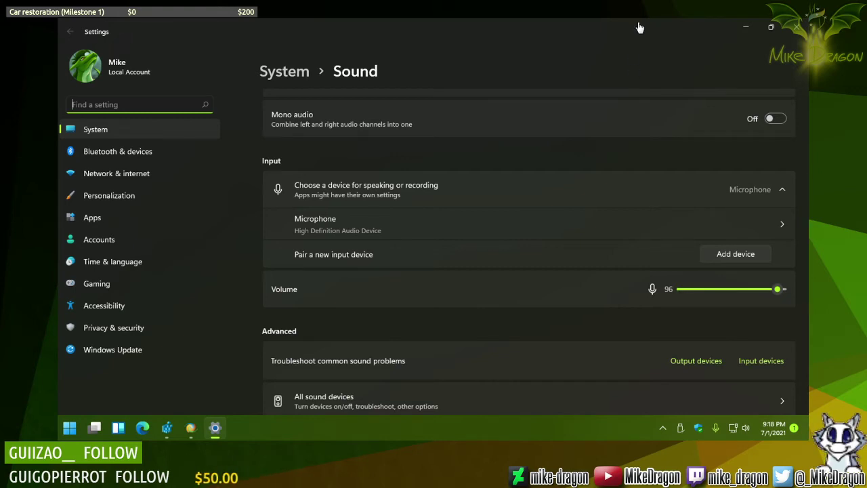
scroll(599, 309, up, 3)
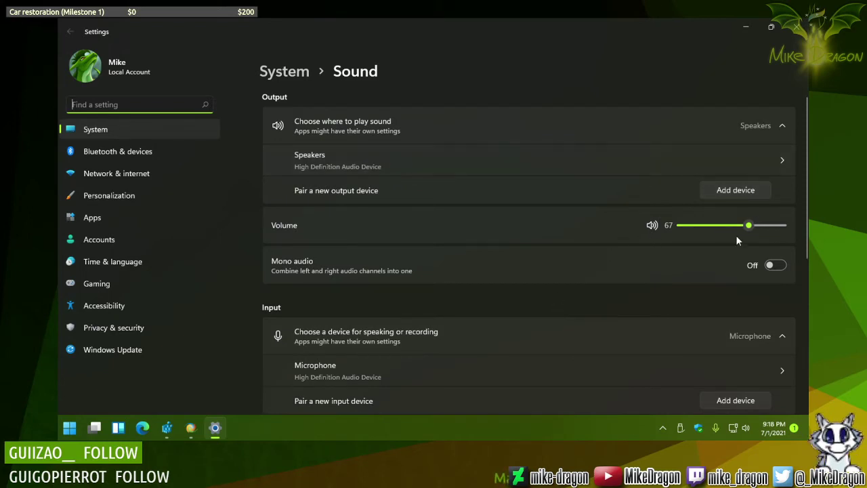
drag(748, 226, 784, 229)
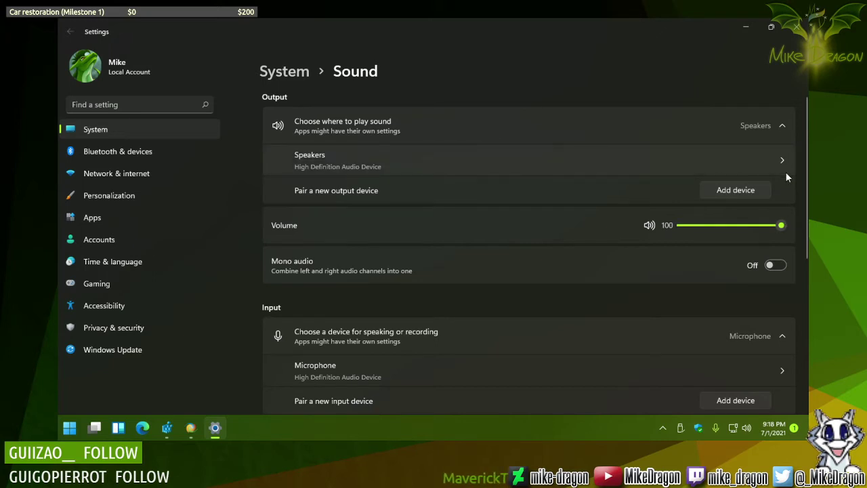
click(801, 29)
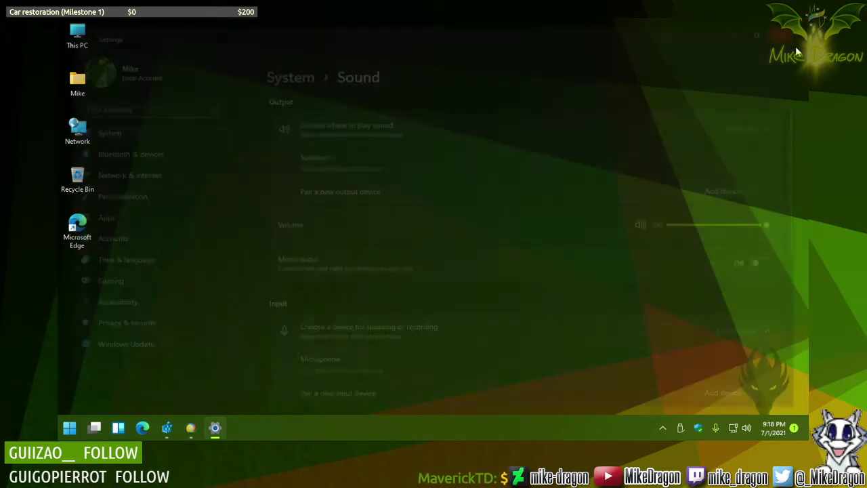
Step: Open the volume mixer from the taskbar's volume control, review its device and app volume options, and close Settings
right_click(748, 429)
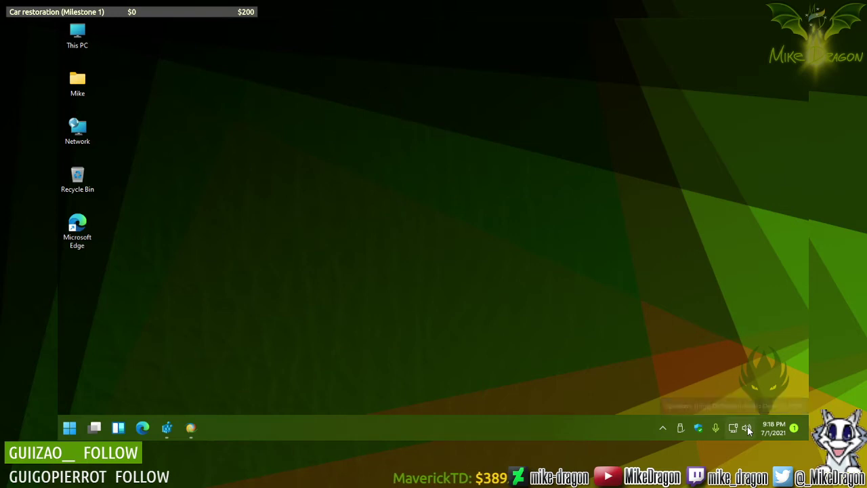
click(765, 402)
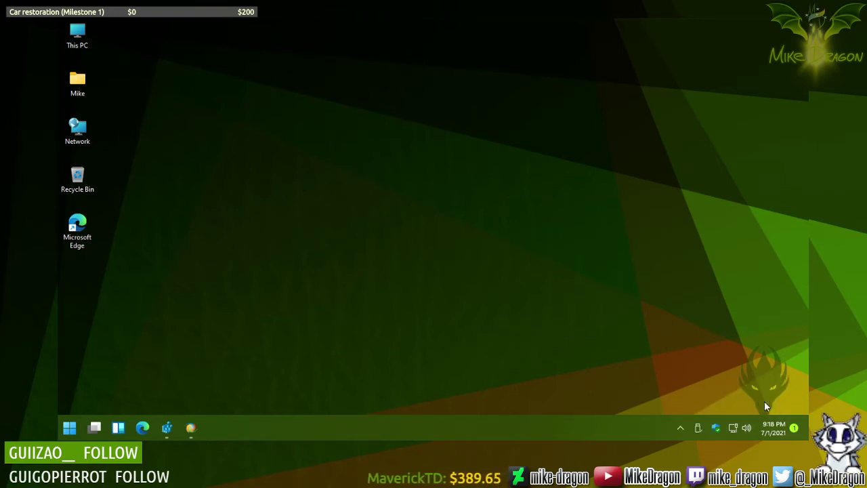
right_click(748, 427)
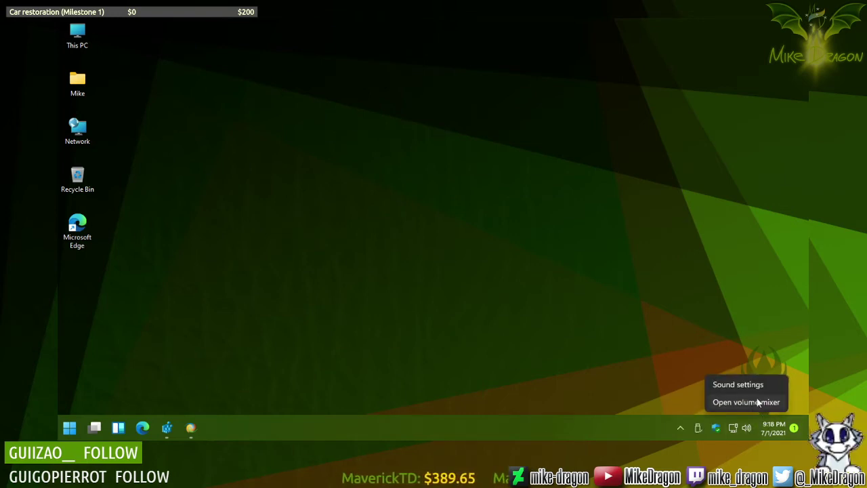
click(754, 402)
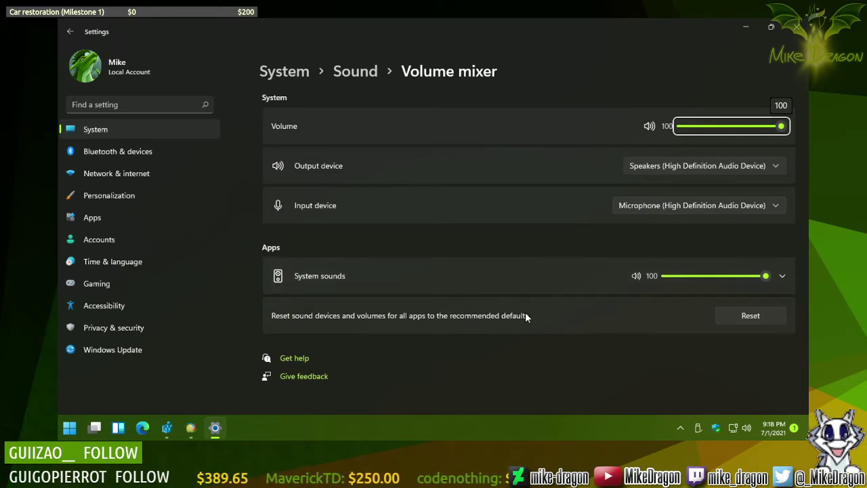
click(796, 27)
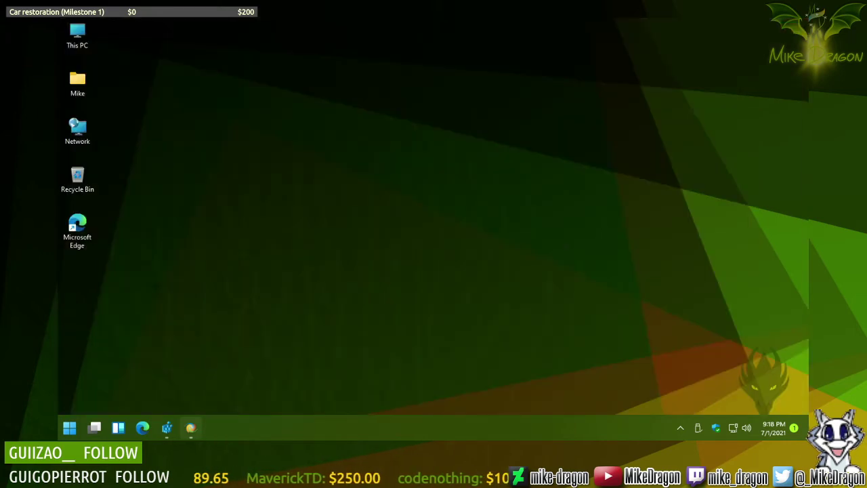
Step: Enable the old volume control in Winaero Tweaker and minimize the program
click(190, 428)
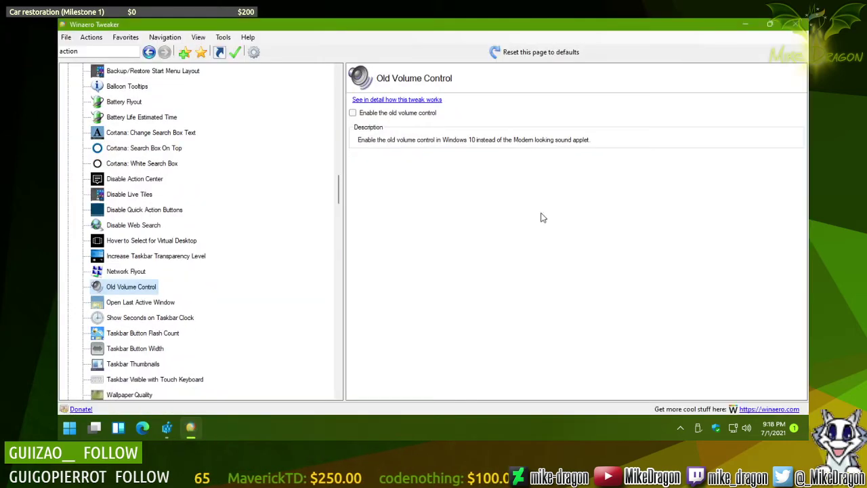
click(384, 112)
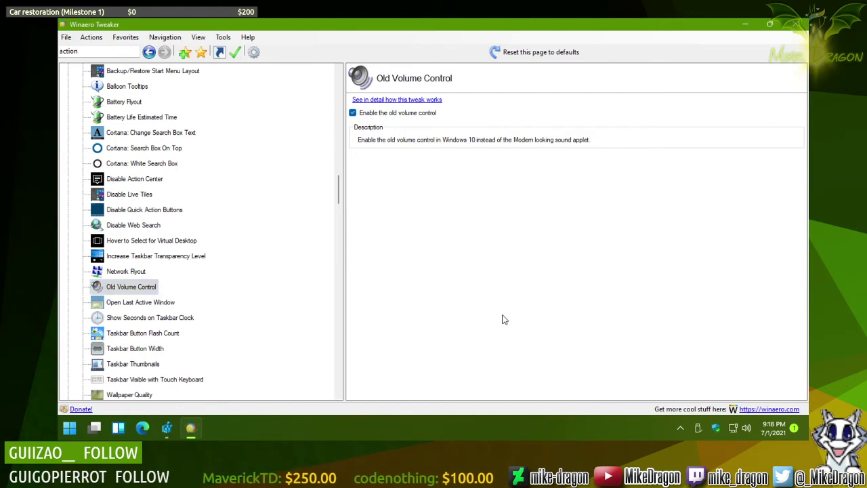
click(745, 25)
Step: Check which volume mixer opens from the taskbar with the old volume control tweak enabled, and close its window
right_click(748, 428)
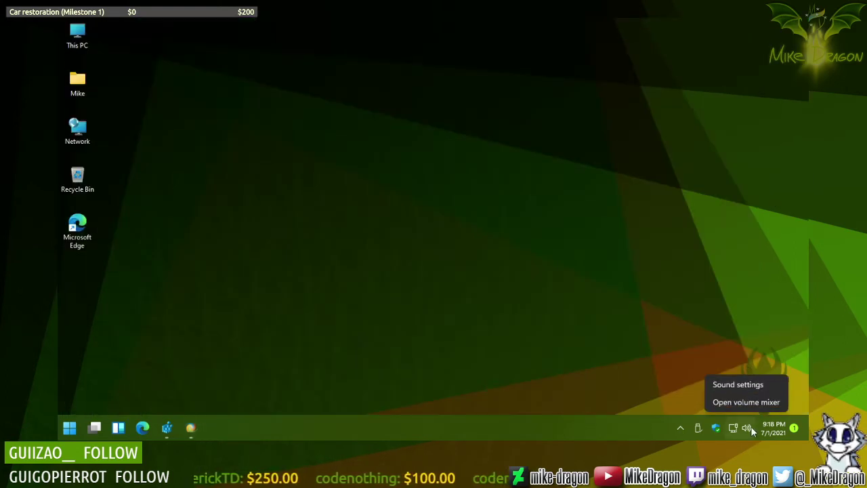
click(760, 403)
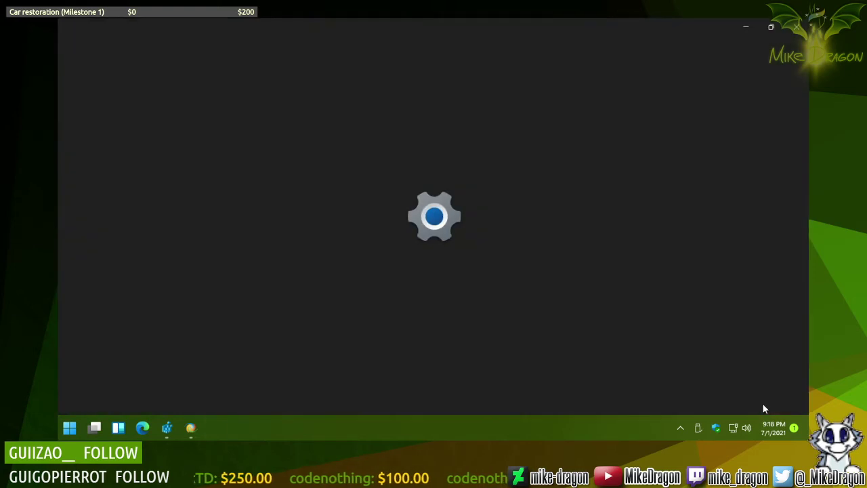
click(797, 26)
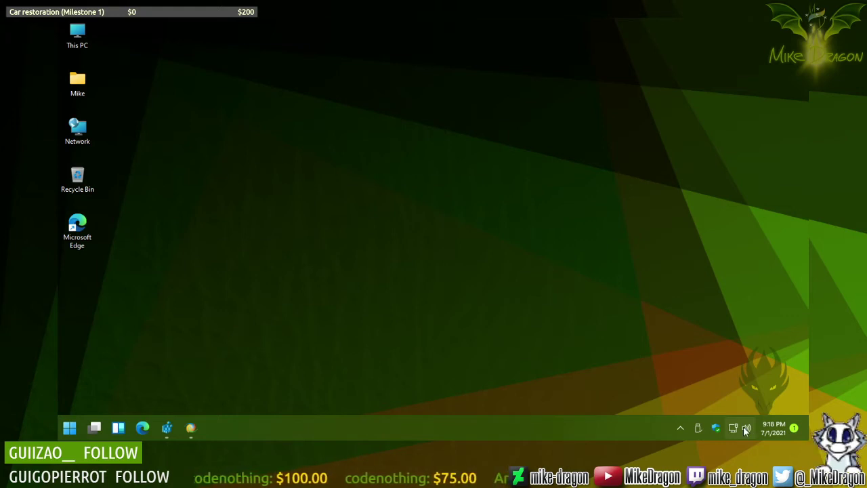
Step: Open the Network and Internet settings from the taskbar's network control
right_click(734, 427)
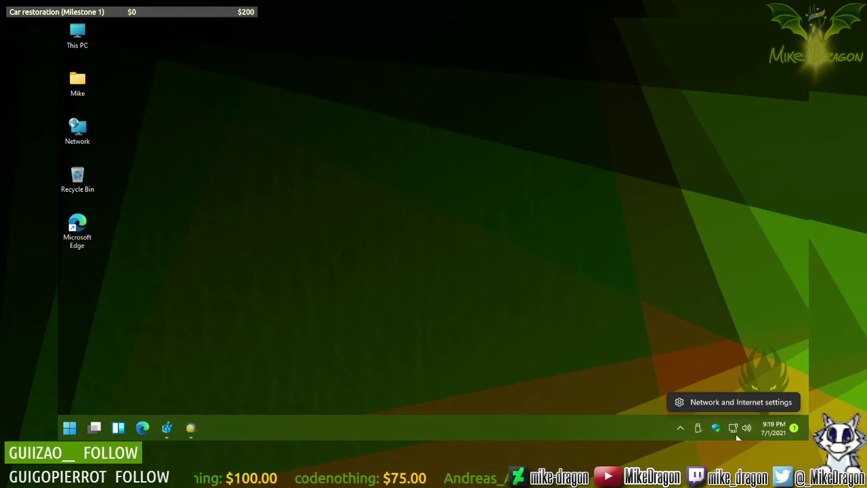
click(553, 174)
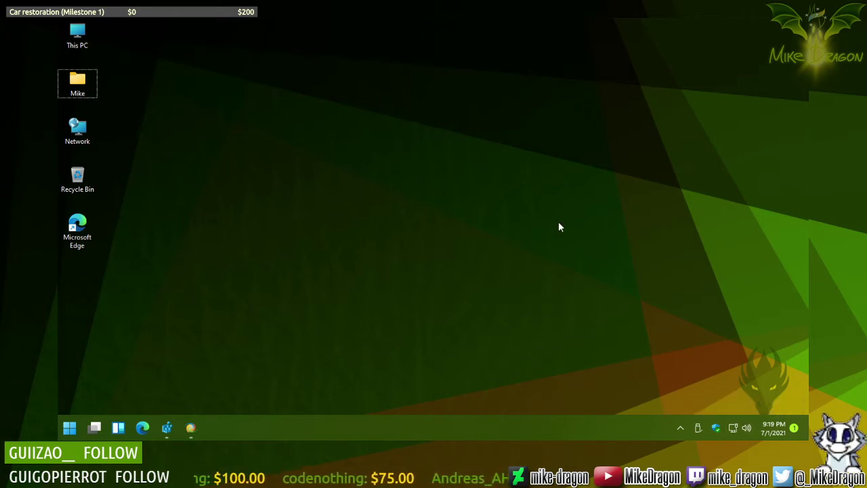
right_click(736, 429)
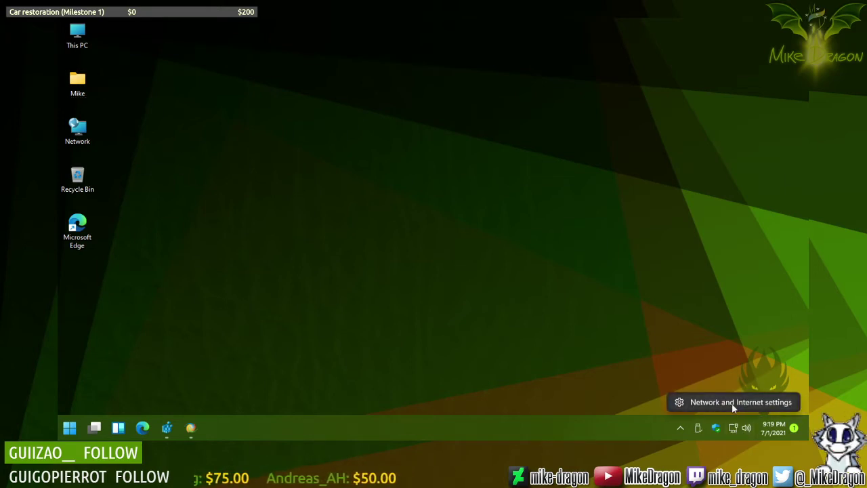
click(732, 404)
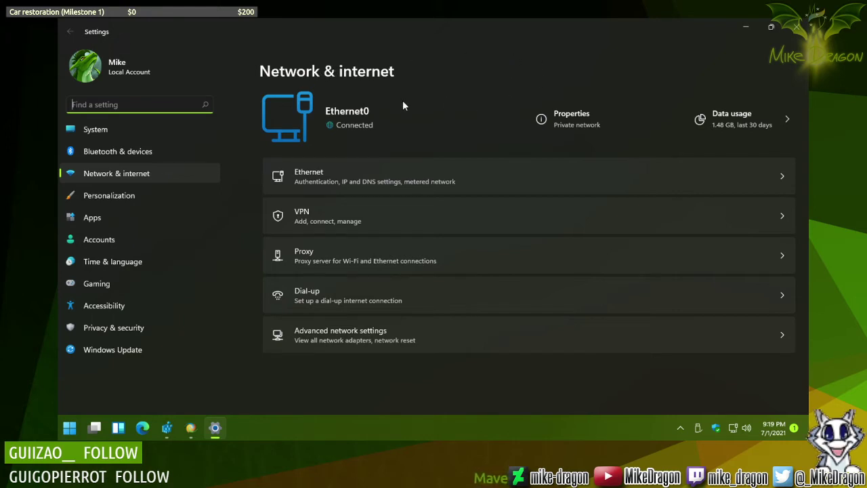
Step: Look through the Advanced network settings, expand the Ethernet0 adapter's details, and return to the Network & internet page
click(374, 360)
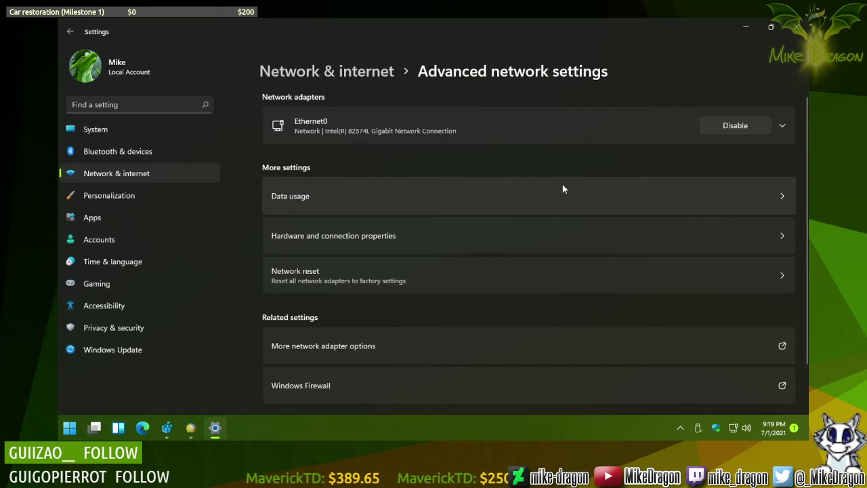
scroll(404, 325, down, 3)
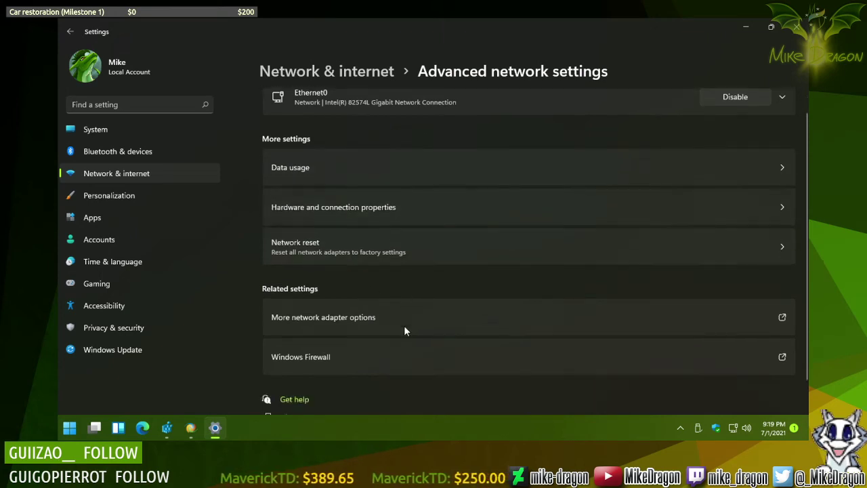
scroll(404, 326, up, 3)
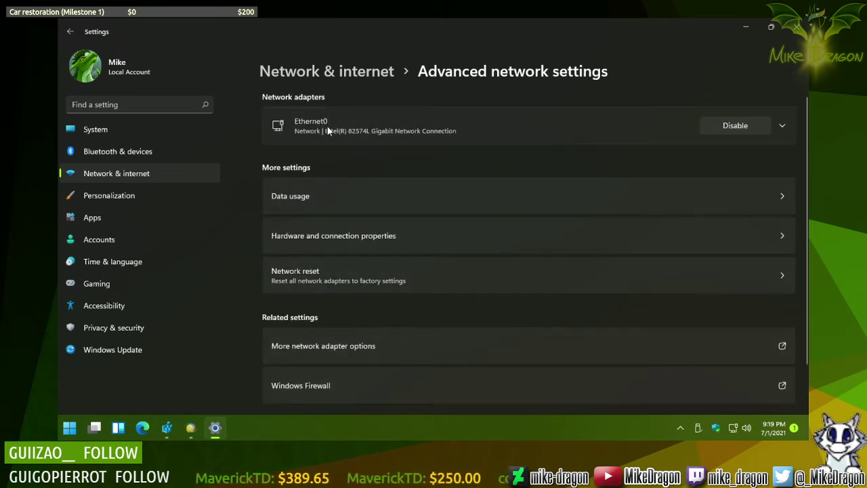
click(781, 128)
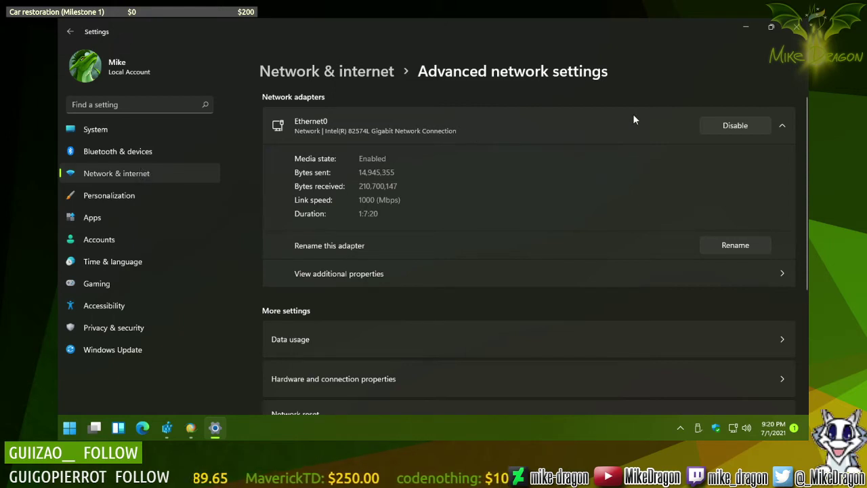
key(alt+Left)
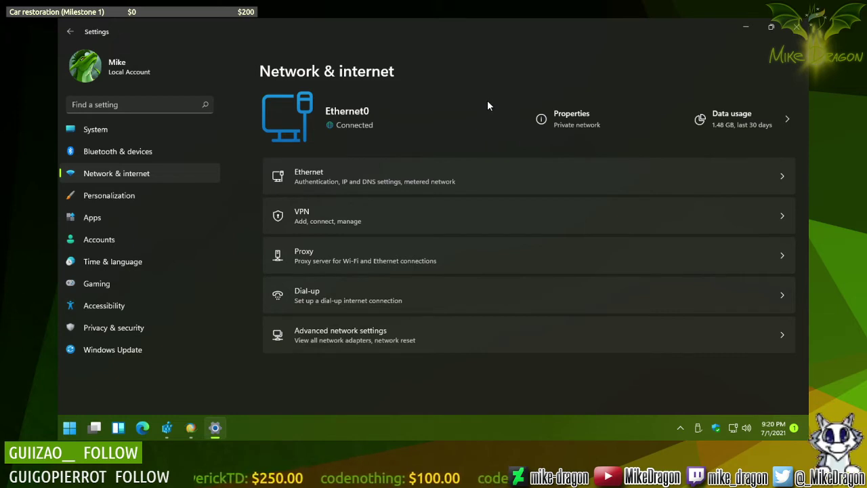
Step: Open the Ethernet connection's IP assignment for editing, choose Manual, and turn on IPv4 with the IP address field active
click(315, 181)
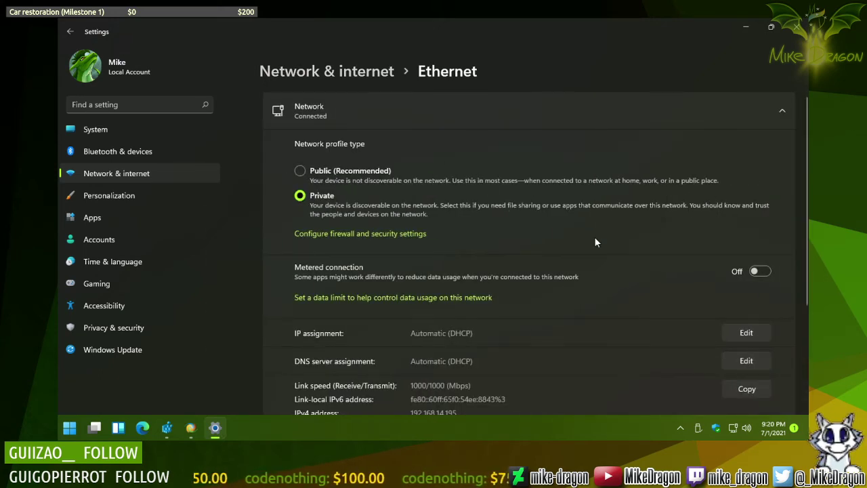
scroll(527, 250, down, 4)
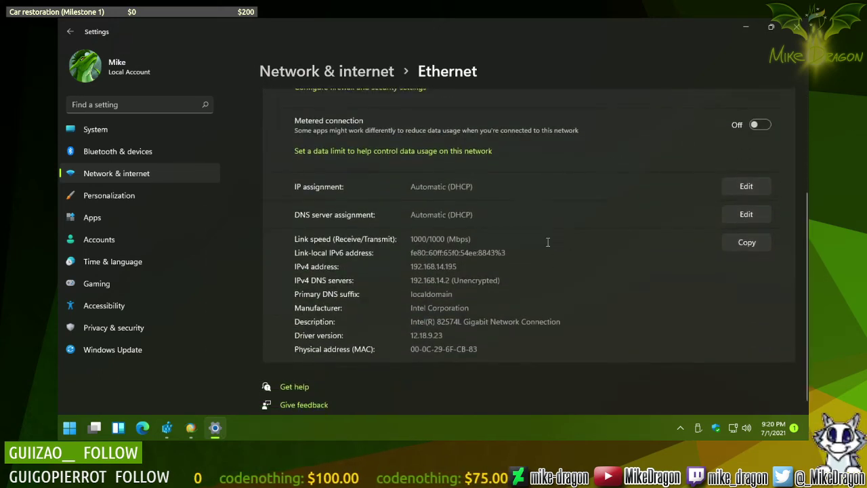
click(745, 186)
click(499, 198)
click(465, 219)
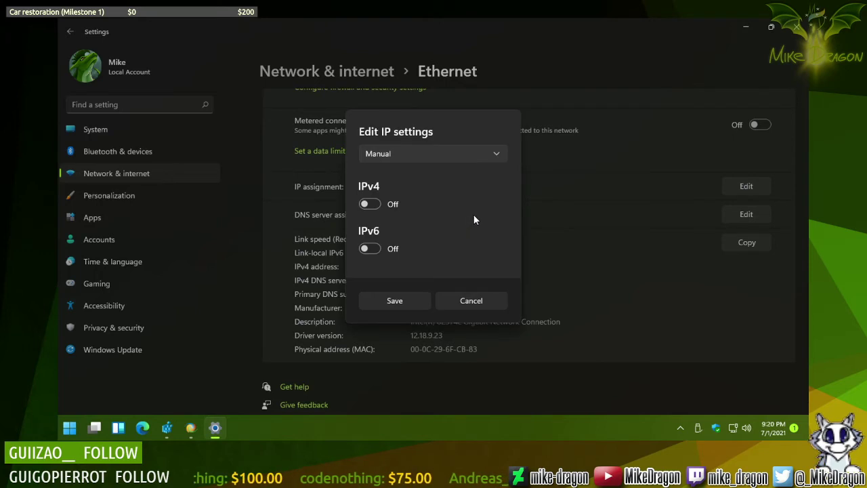
click(371, 205)
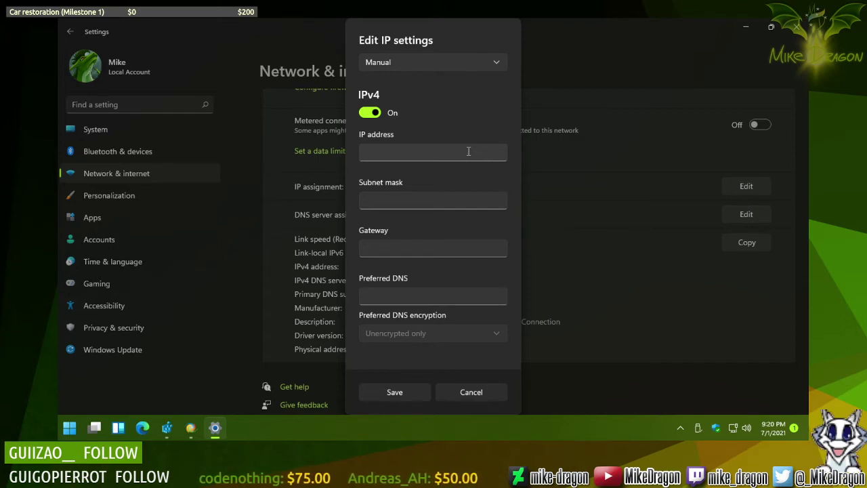
click(471, 149)
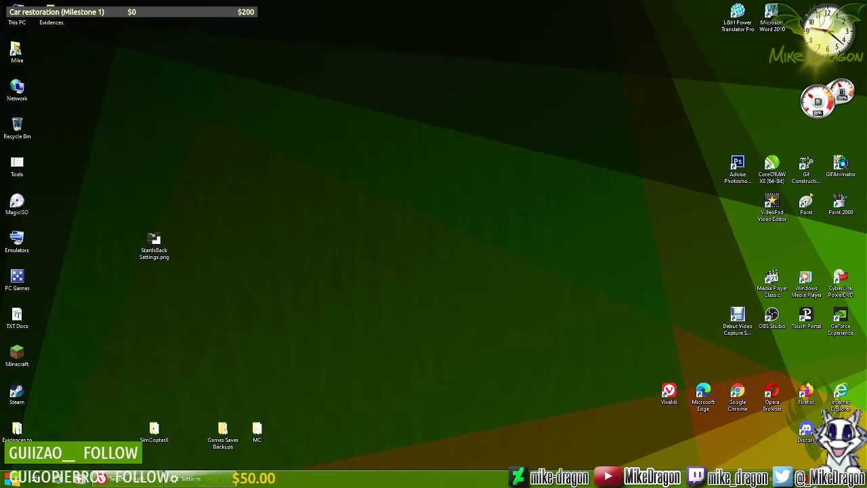
Step: Switch to the Windows 10 host desktop and open the Ethernet adapter's properties through its network settings and adapter options
right_click(802, 479)
click(786, 467)
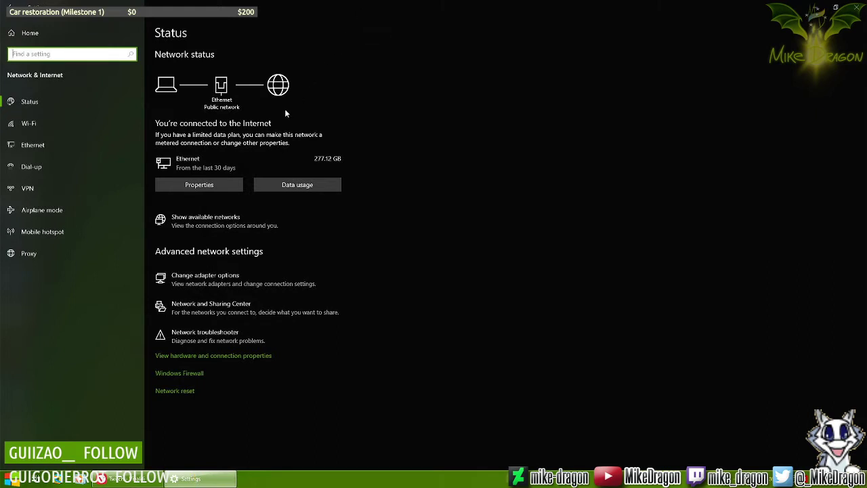
click(207, 286)
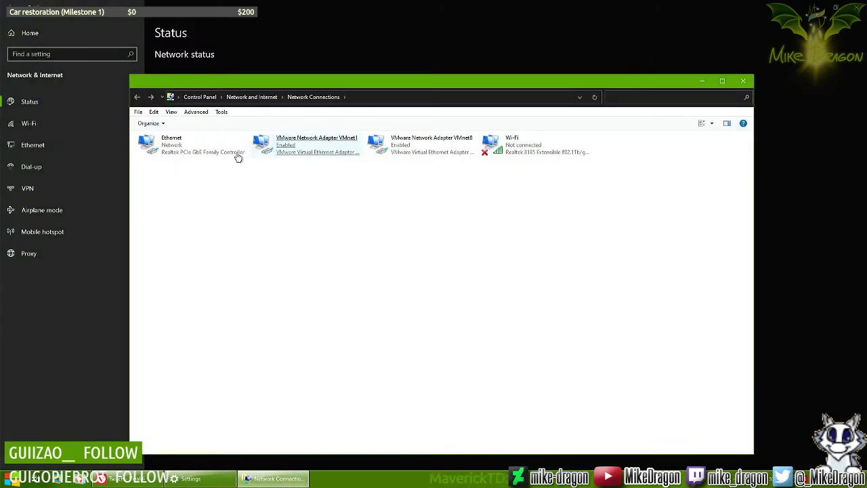
right_click(170, 150)
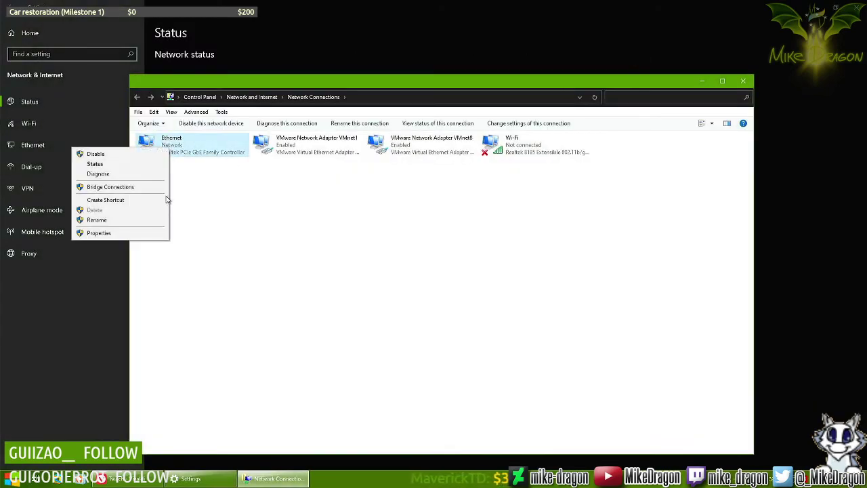
click(156, 238)
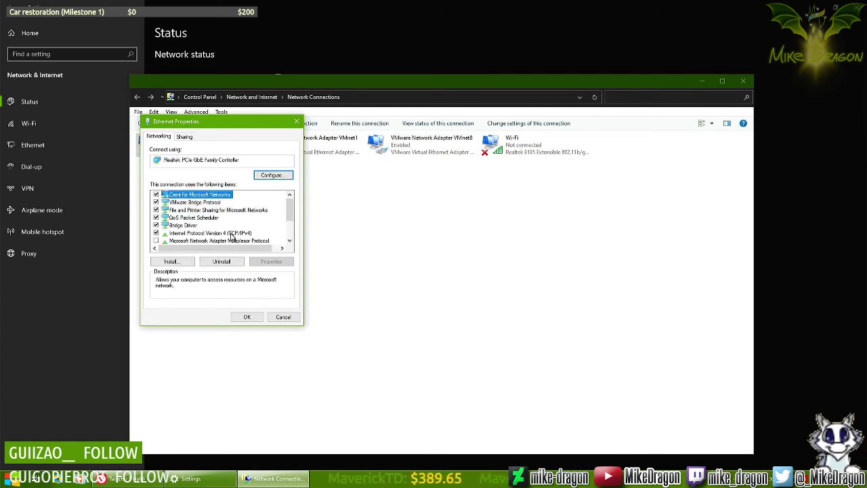
Step: View the Ethernet adapter's Internet Protocol Version 4 (TCP/IPv4) properties, cancel both dialogs, and close Network Connections
double_click(230, 233)
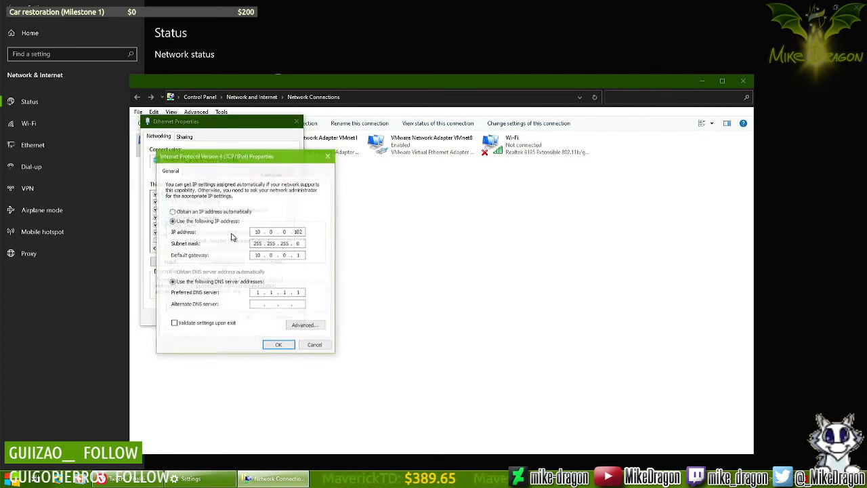
click(312, 345)
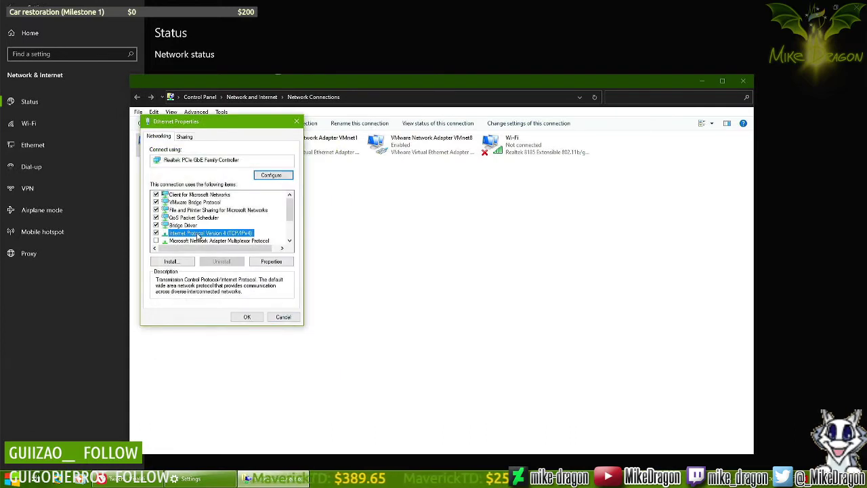
click(286, 317)
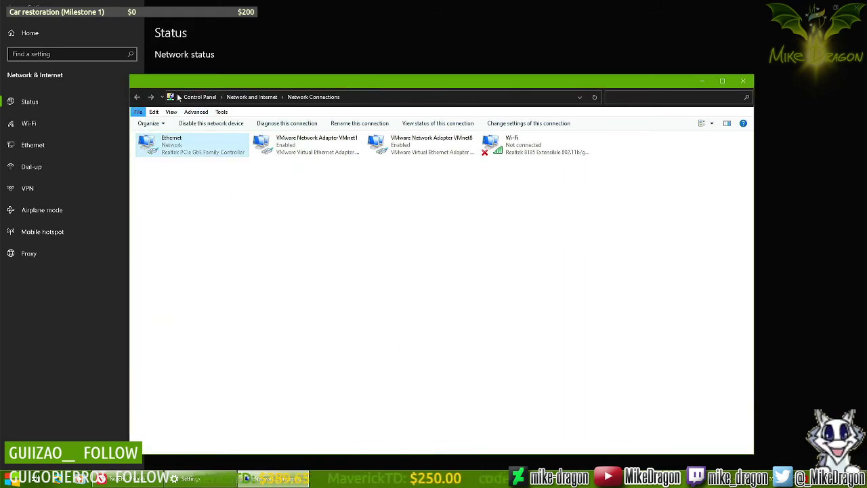
click(743, 82)
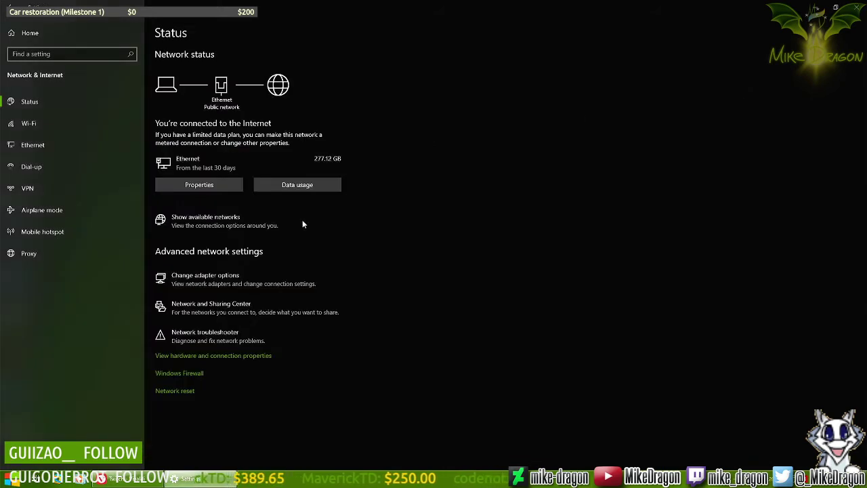
Step: View the Network and Sharing Center from the Windows 10 network status page, close it, and open it again
click(190, 308)
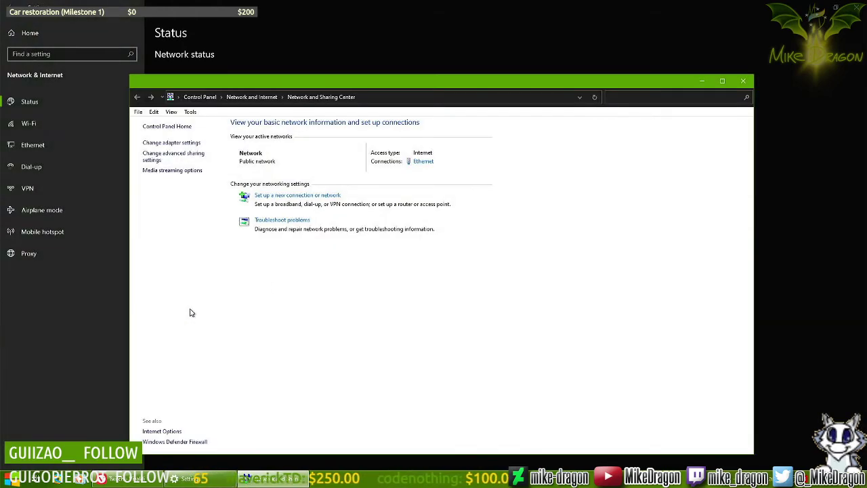
click(744, 81)
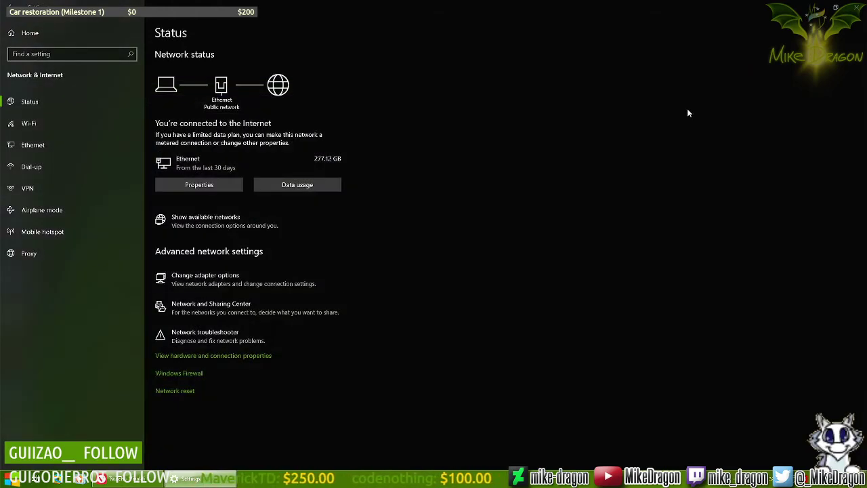
click(175, 309)
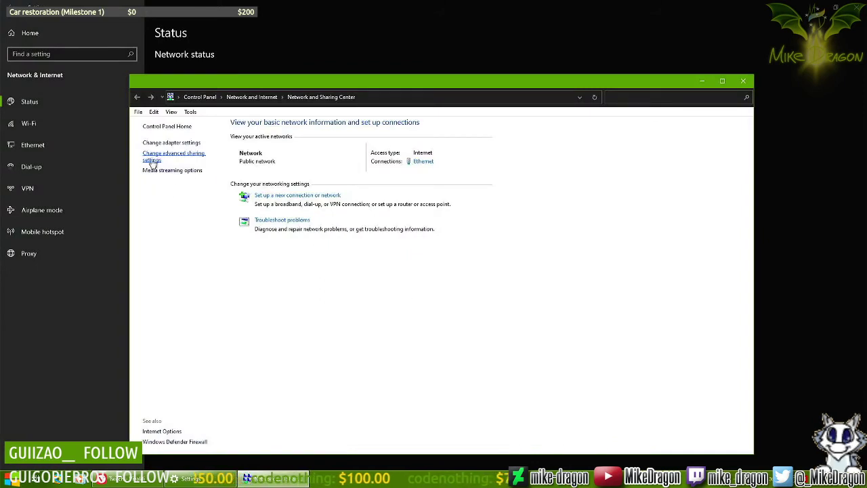
Step: View the Windows 10 advanced sharing settings for All Networks, and close both that window and the network status page
click(152, 158)
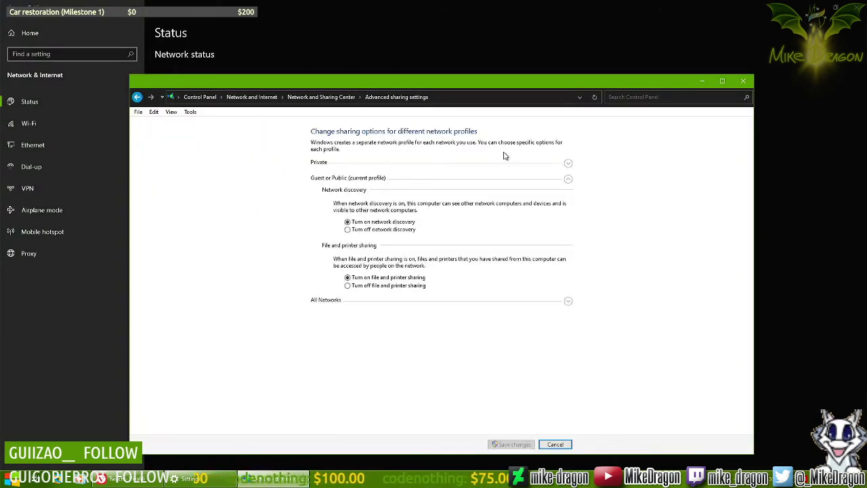
click(568, 300)
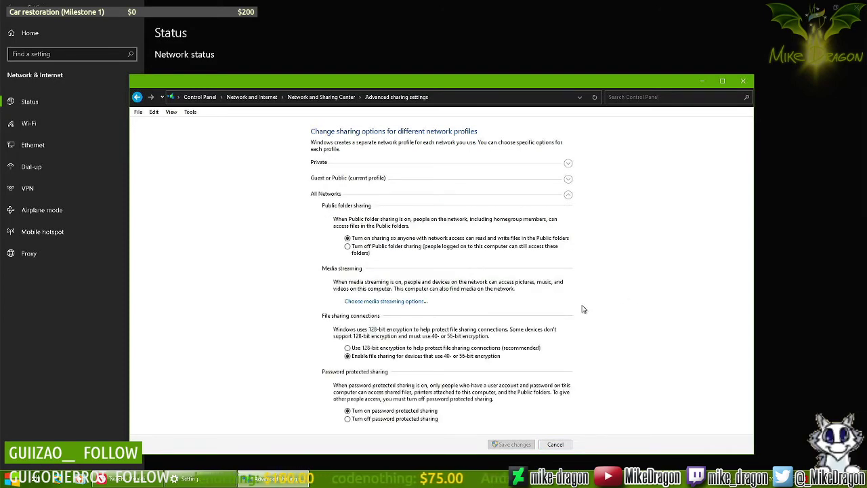
click(751, 80)
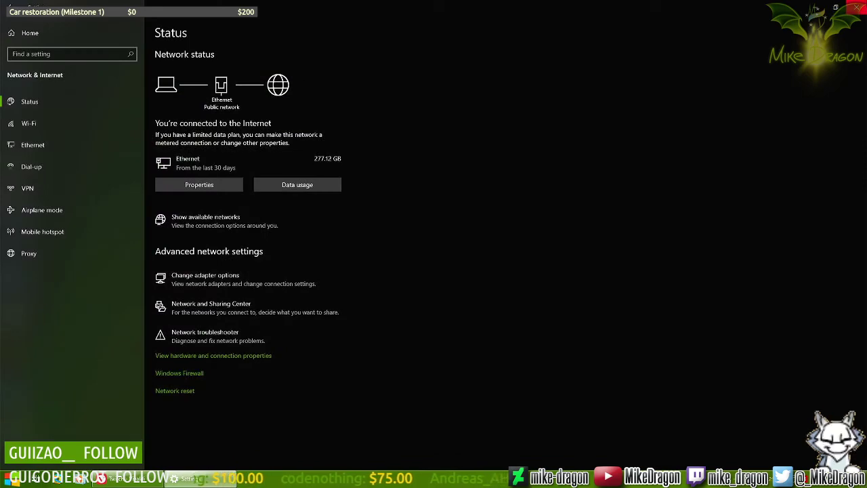
click(856, 6)
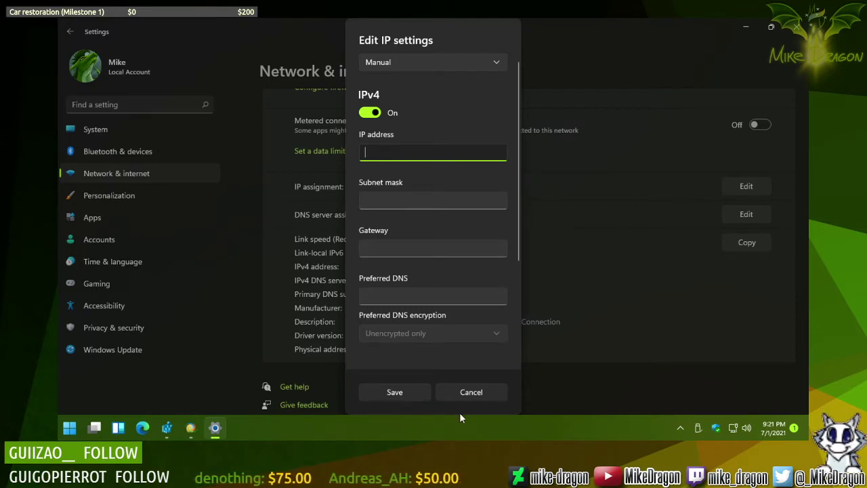
Step: Cancel the Windows 11 IP settings edit, review the Ethernet connection's details and profile type, and return to the Network & internet overview
click(472, 393)
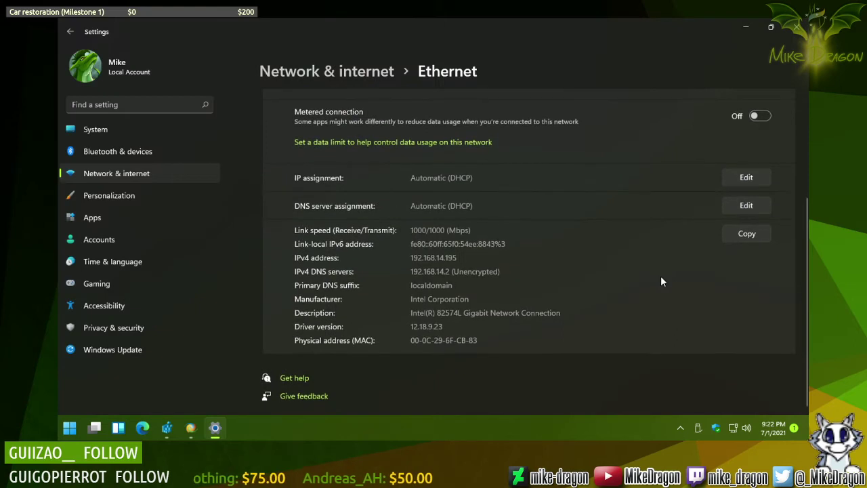
scroll(651, 254, up, 3)
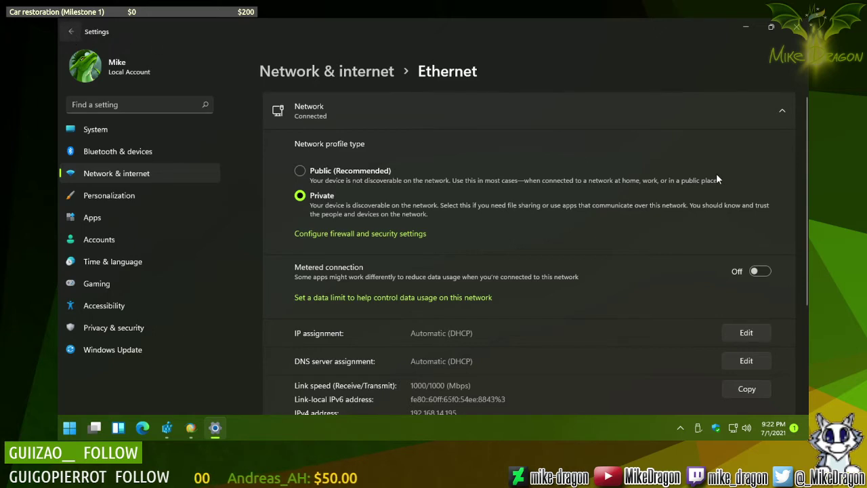
key(alt+Left)
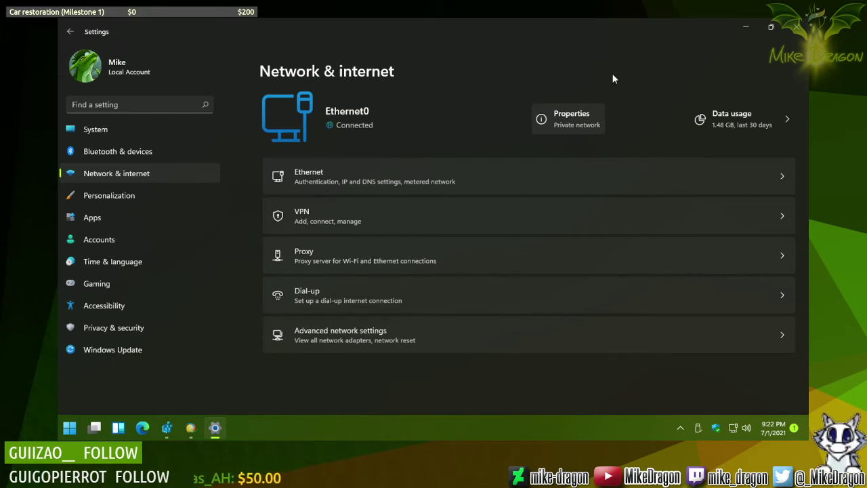
key(alt+Right)
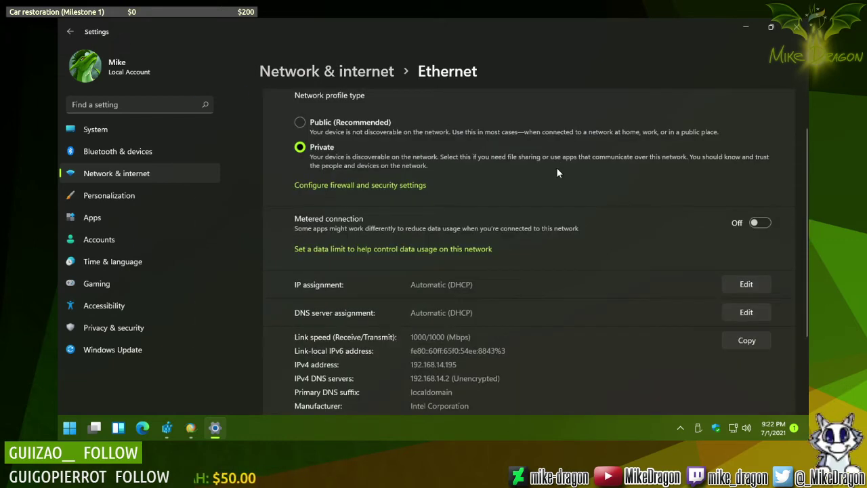
scroll(529, 271, down, 3)
scroll(535, 251, up, 4)
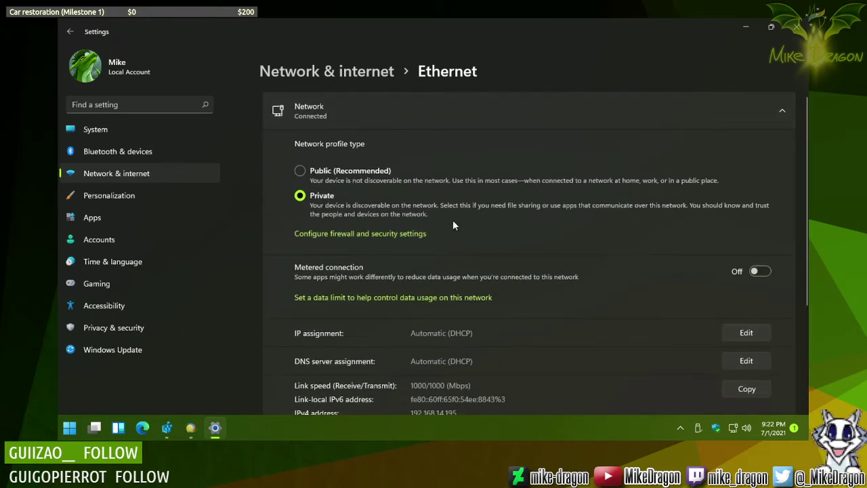
key(alt+Left)
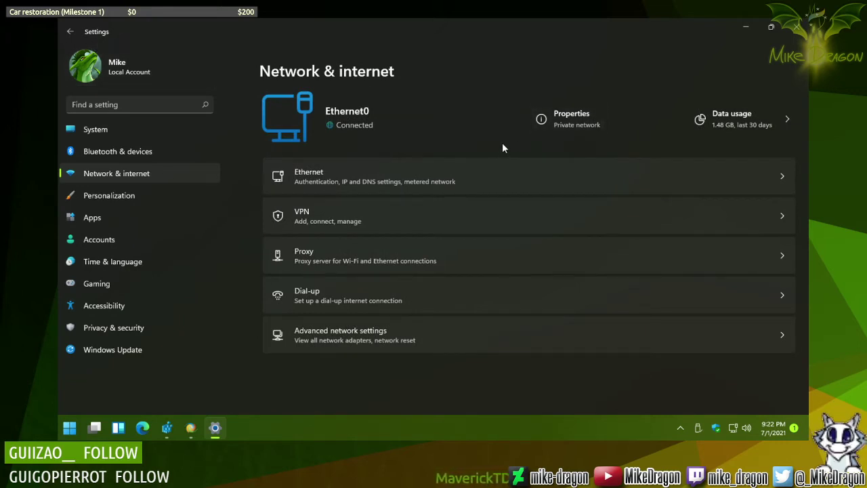
Step: Open the Windows Tools folder from the list of all installed apps, leaving no tool selected
key(super)
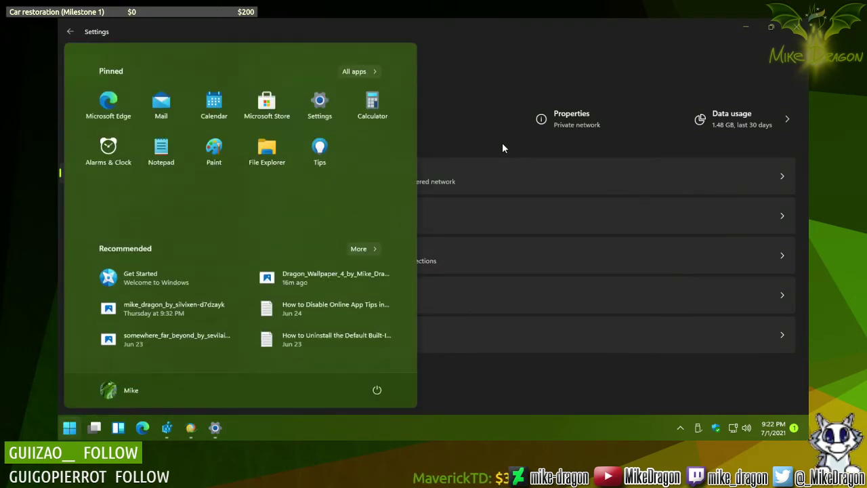
click(366, 72)
scroll(262, 202, down, 15)
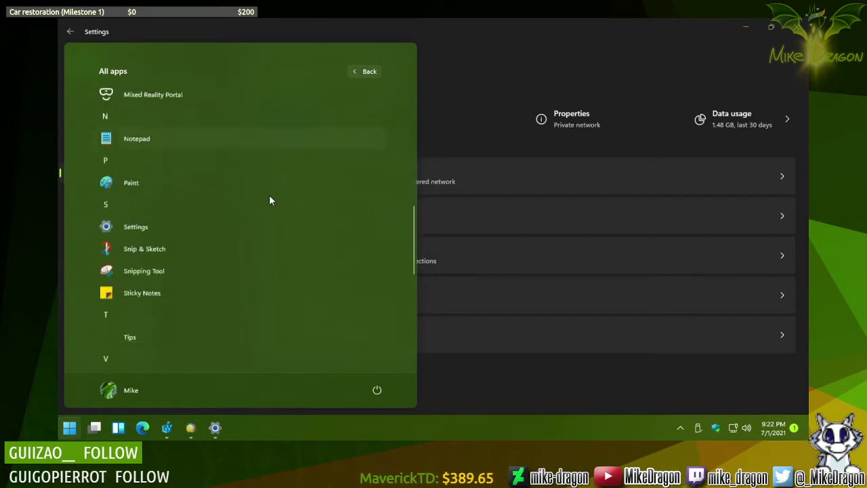
click(150, 214)
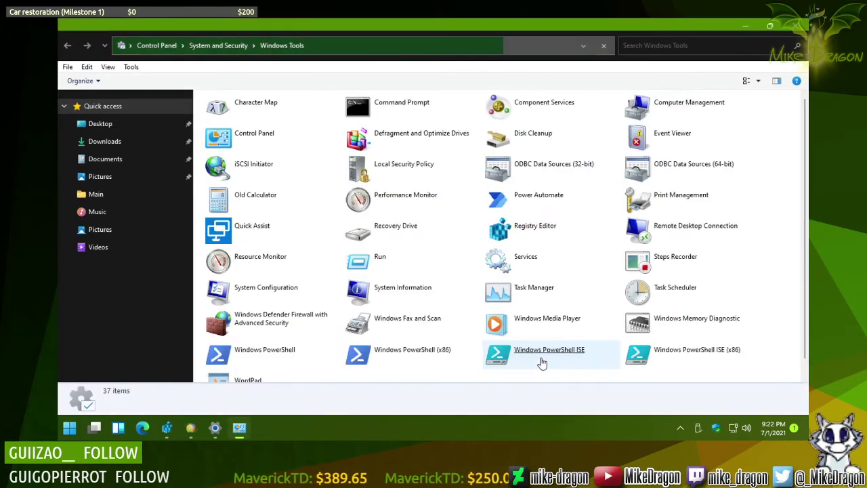
click(542, 359)
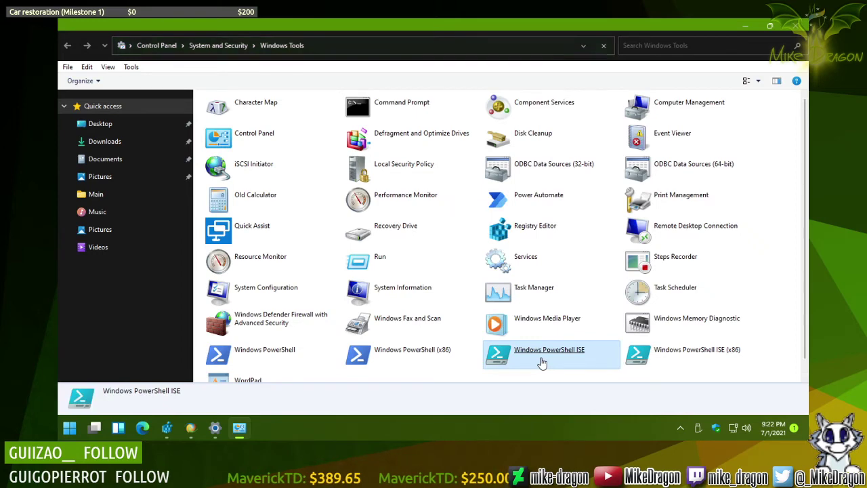
click(793, 337)
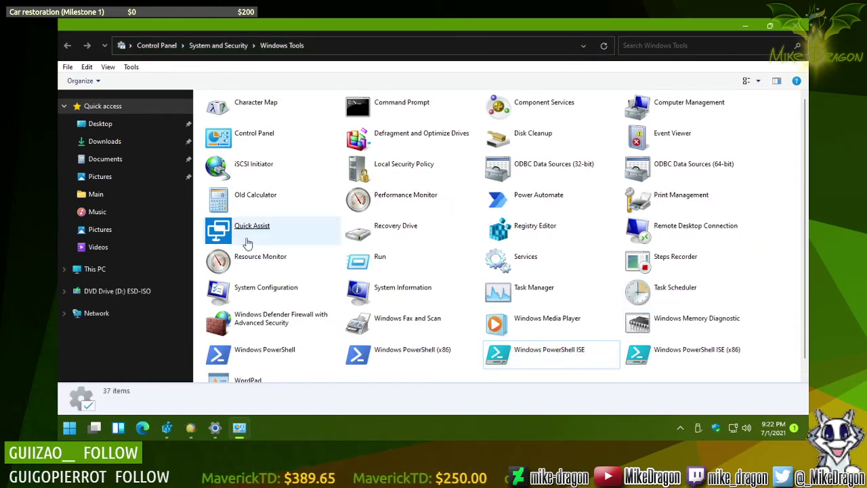
Step: Open Control Panel from Windows Tools and view the Network and Sharing Center's advanced sharing settings for All Networks
double_click(256, 137)
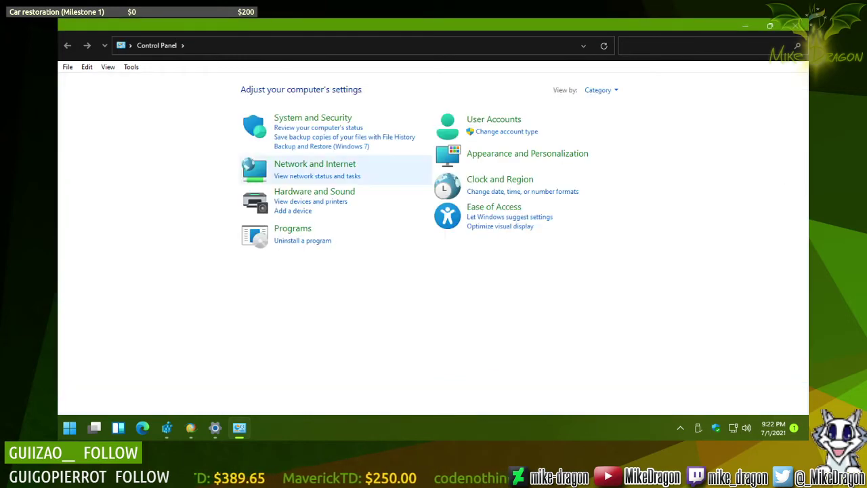
click(305, 168)
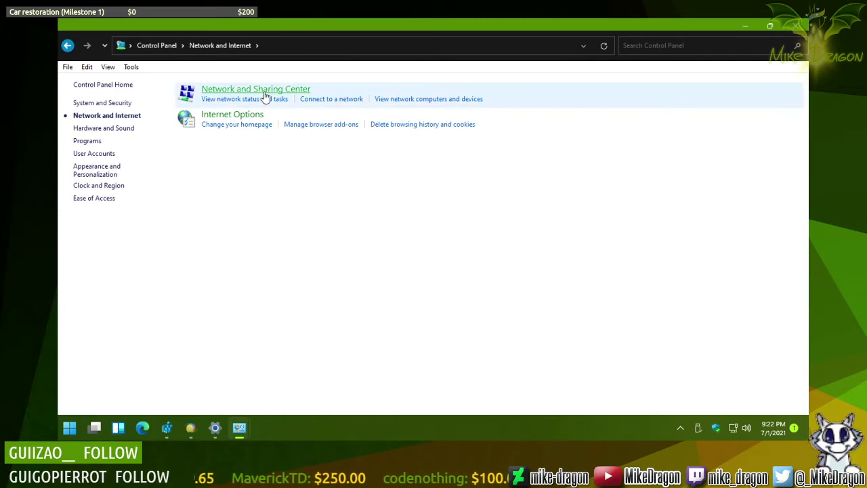
click(265, 92)
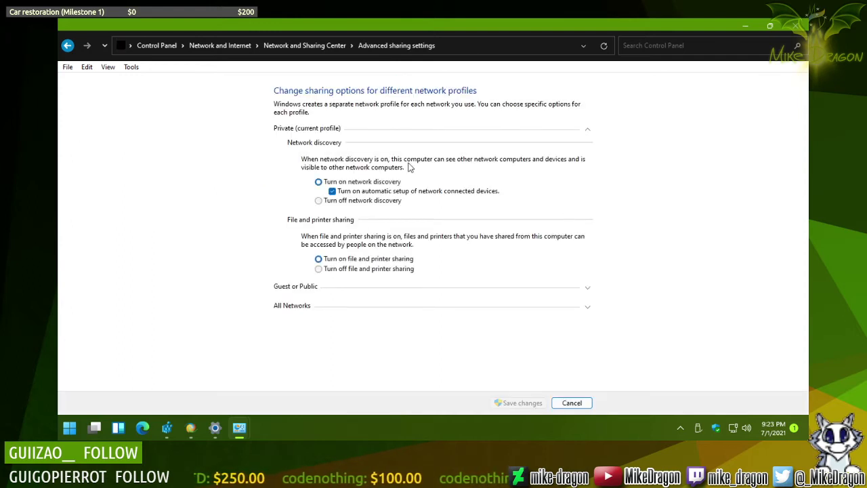
click(589, 312)
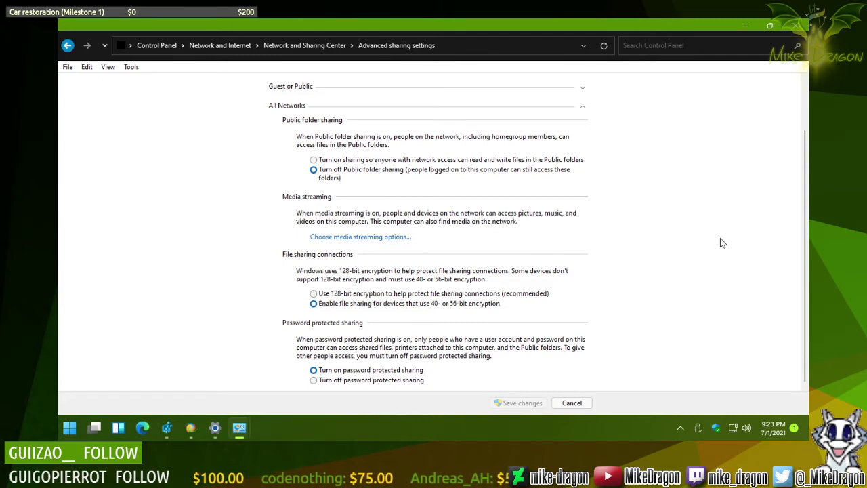
Step: Return to Settings, view the hardware and connection properties under Advanced network settings, and go back to the advanced page
click(214, 427)
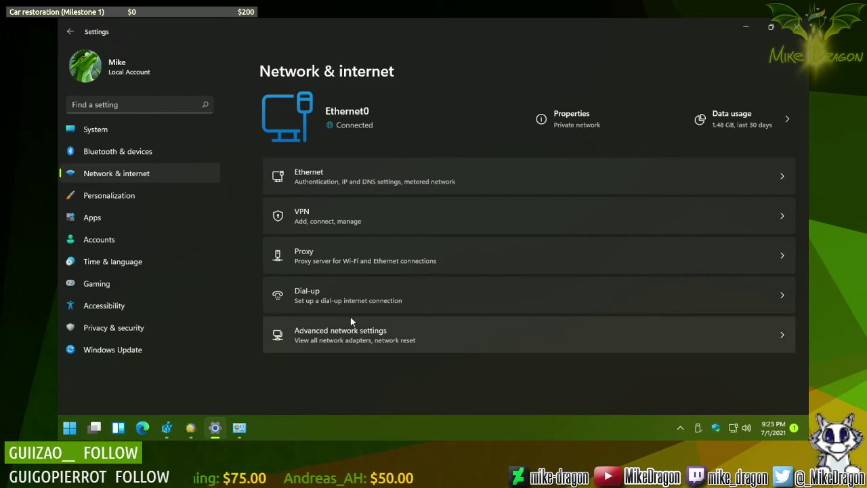
click(325, 339)
click(525, 347)
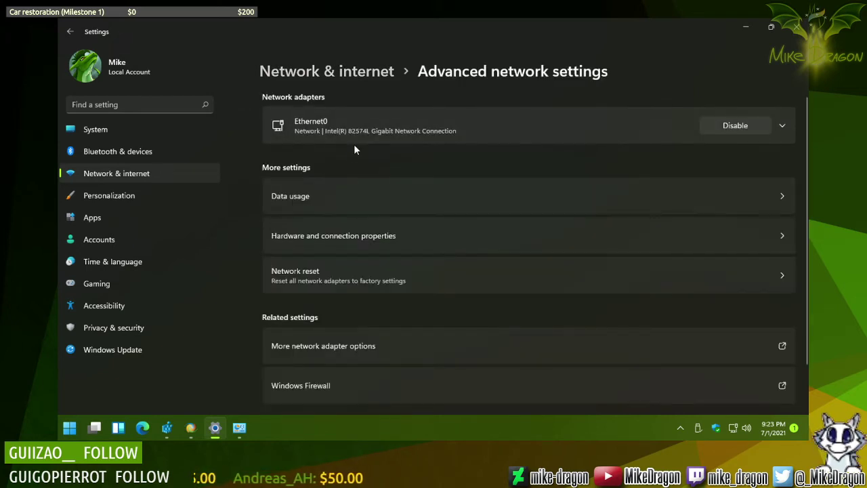
click(367, 239)
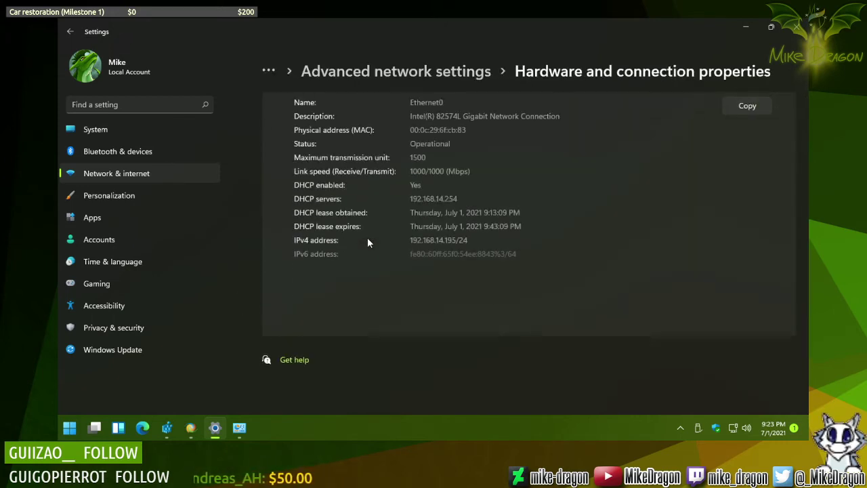
scroll(367, 237, down, 3)
scroll(367, 231, up, 3)
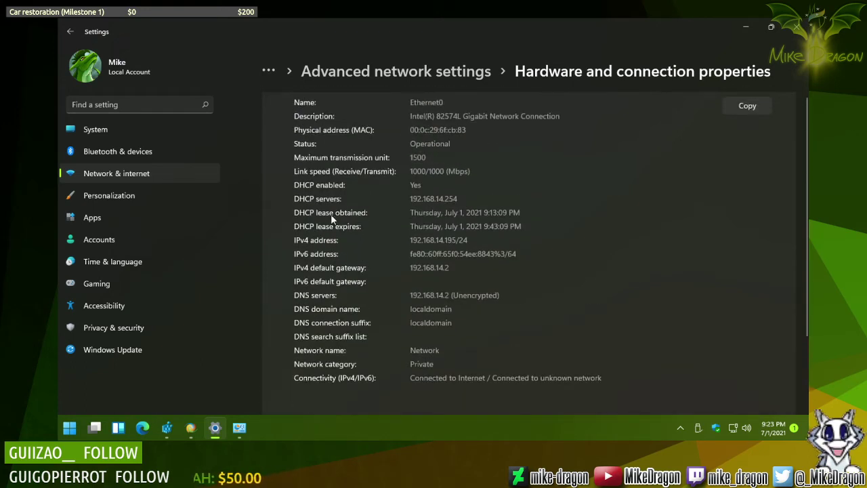
key(alt+Left)
Step: Open the additional network adapter options and view Ethernet0's Internet Protocol Version 4 (TCP/IPv4) properties, cancelling and reopening that dialog
scroll(506, 238, down, 2)
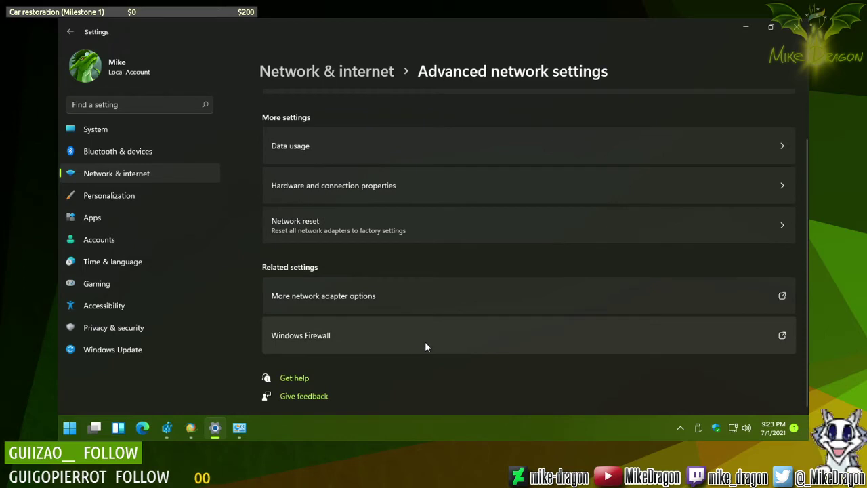
click(472, 306)
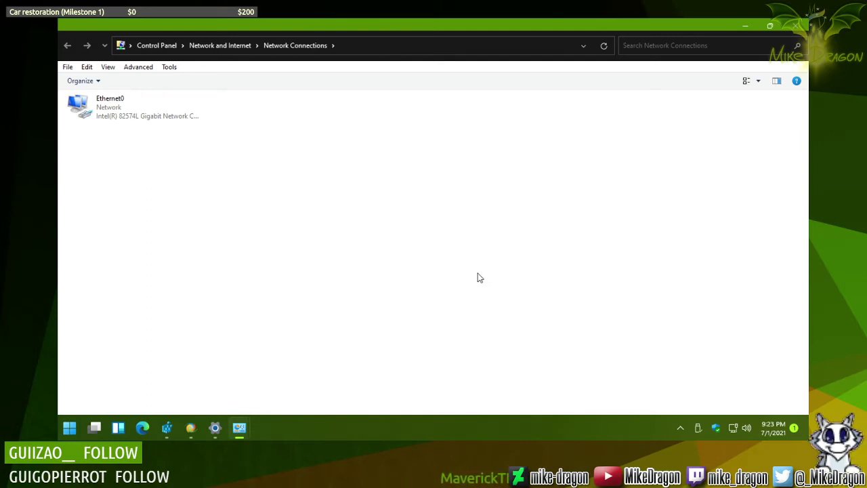
right_click(103, 106)
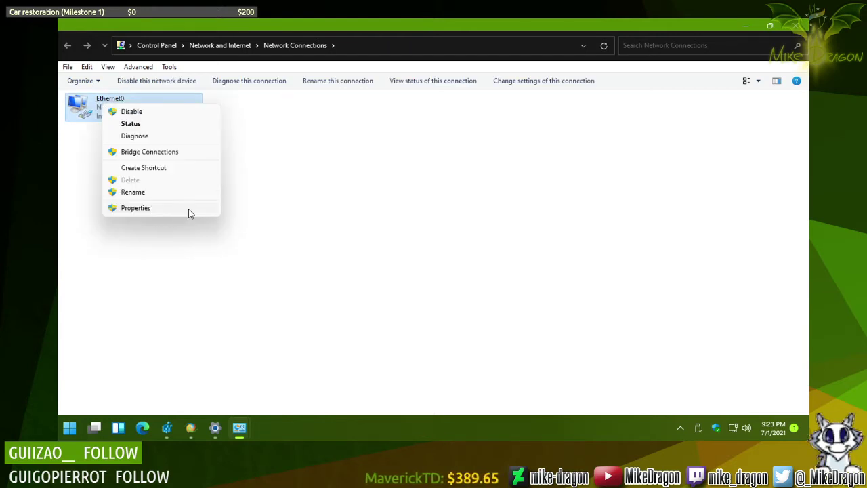
click(188, 208)
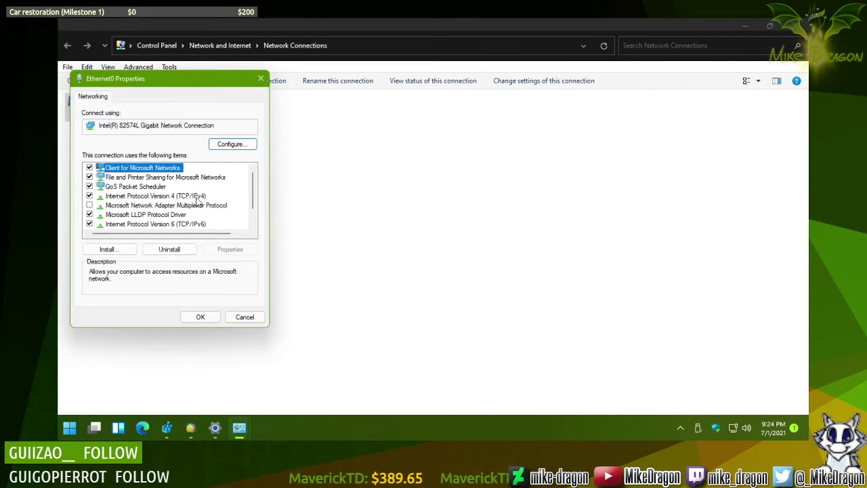
double_click(198, 197)
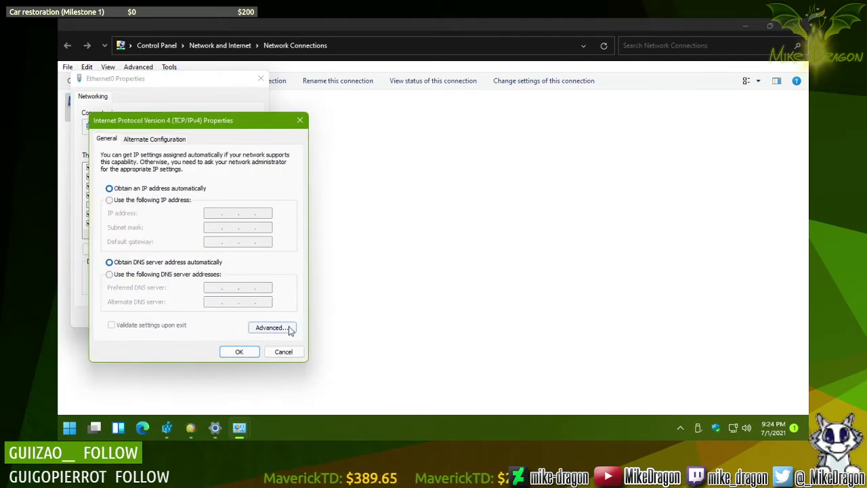
click(283, 352)
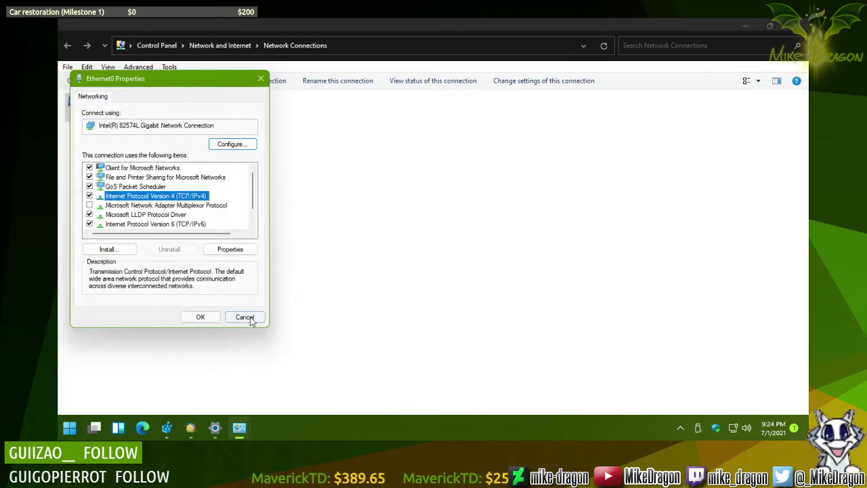
double_click(155, 197)
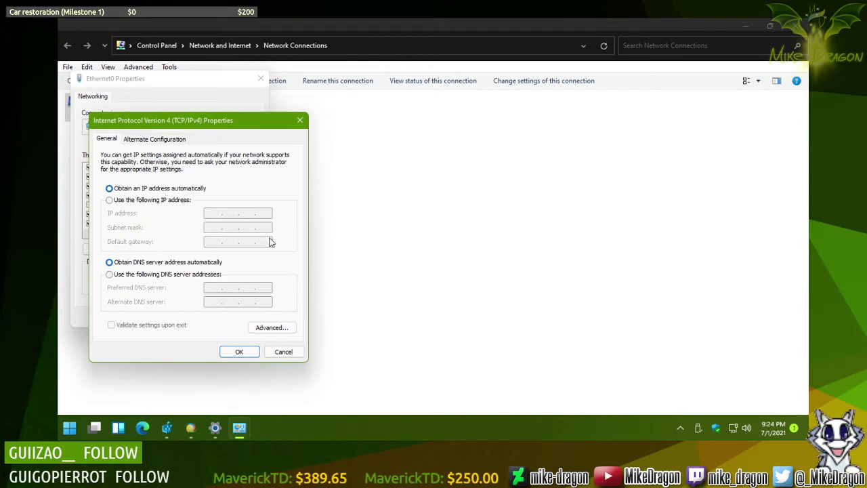
Step: Return to Settings, view the Ethernet0 adapter's additional properties, and open its IP assignment for editing
click(215, 427)
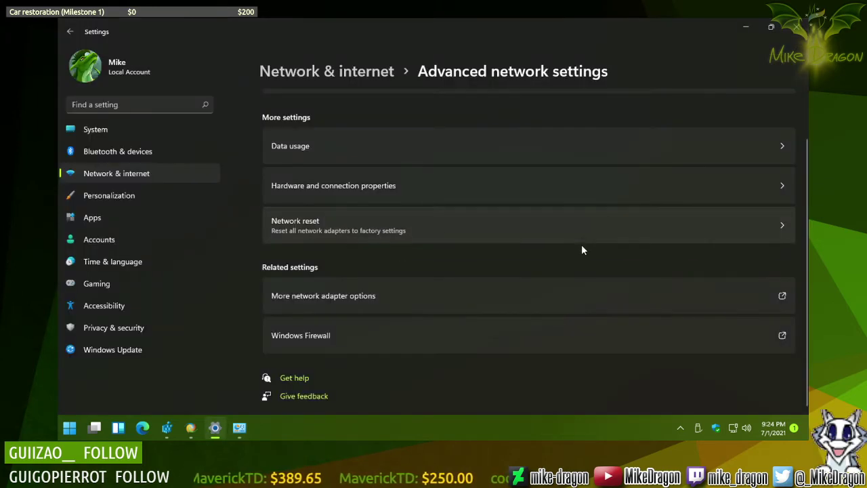
scroll(583, 250, up, 2)
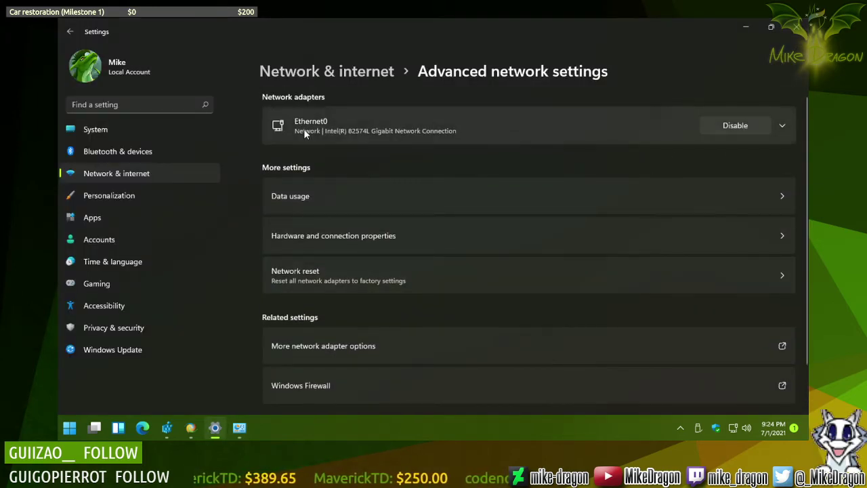
click(671, 136)
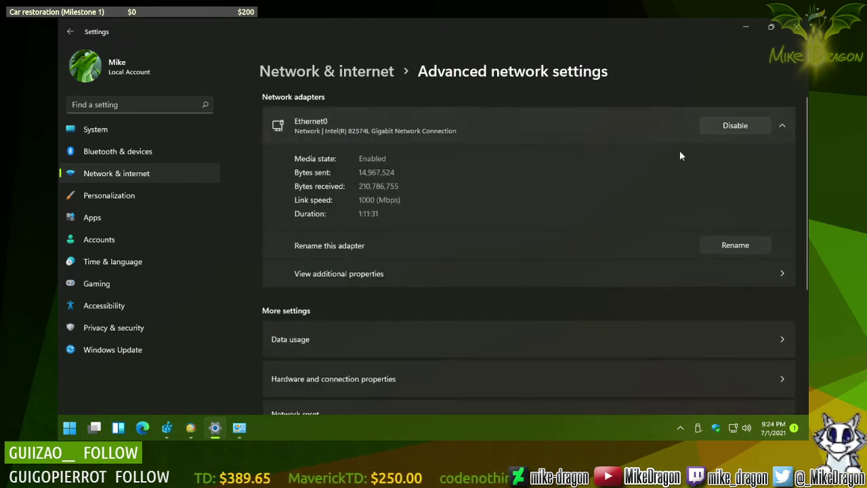
click(771, 264)
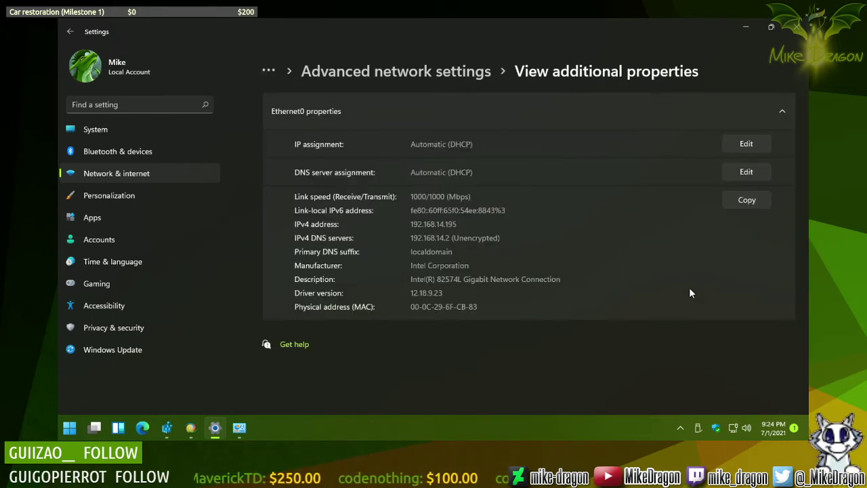
click(747, 144)
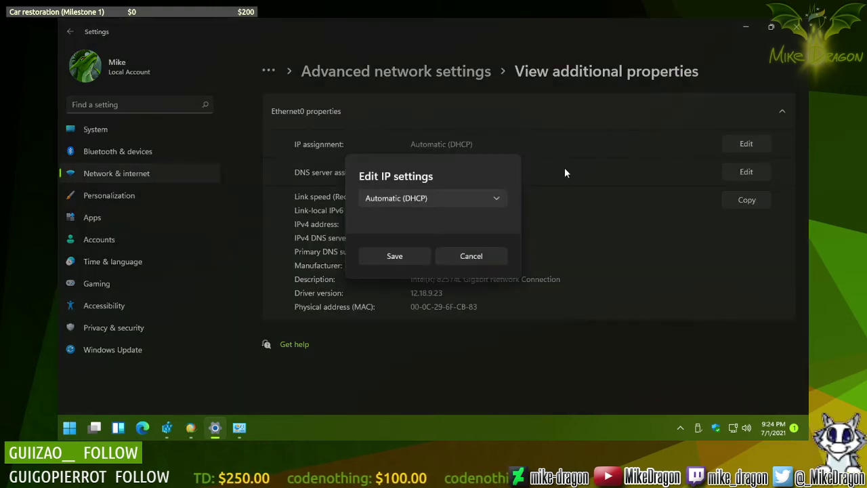
Step: Show the manual IPv4 fields for Ethernet0's IP assignment, and bring up the classic TCP/IPv4 properties dialog beside Ethernet0 Properties
click(458, 202)
click(407, 220)
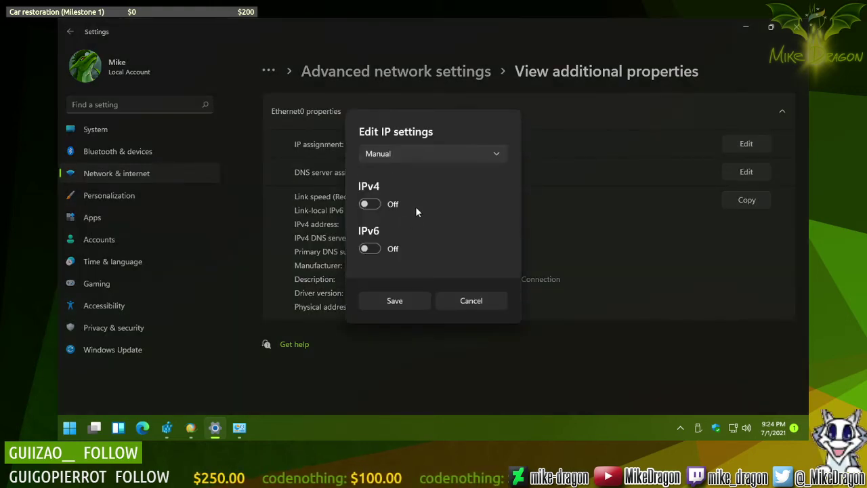
click(371, 201)
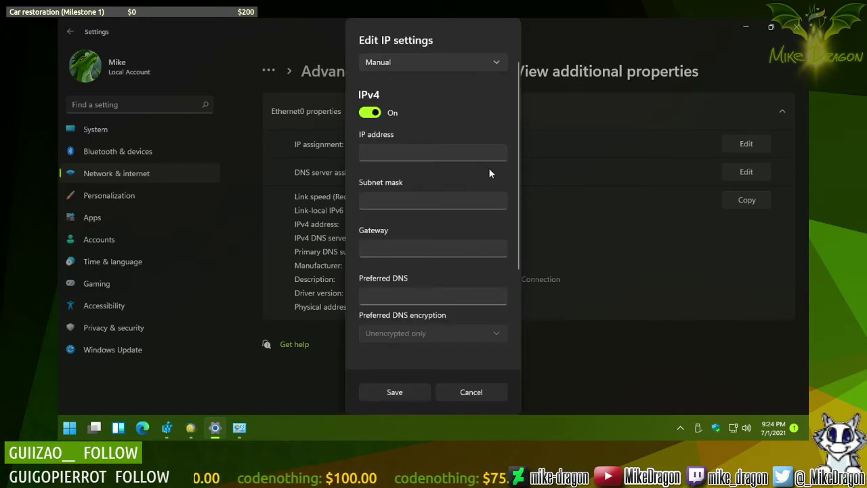
mouse_move(245, 431)
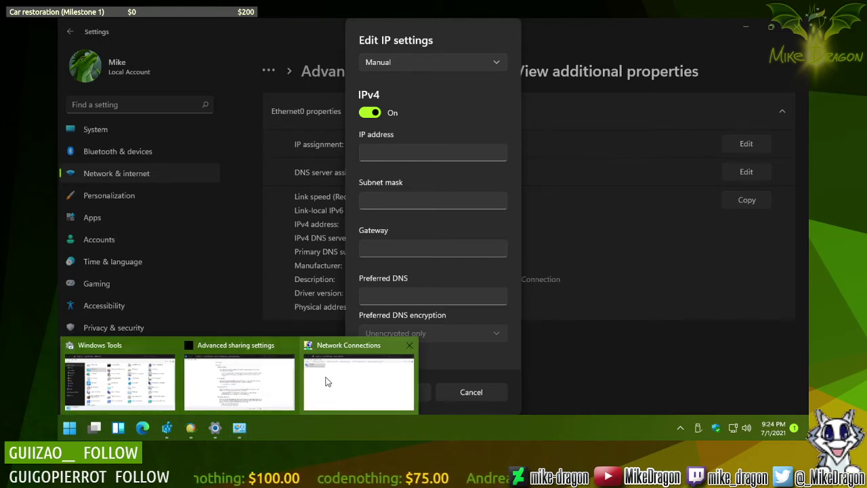
click(362, 387)
drag(200, 125, 387, 108)
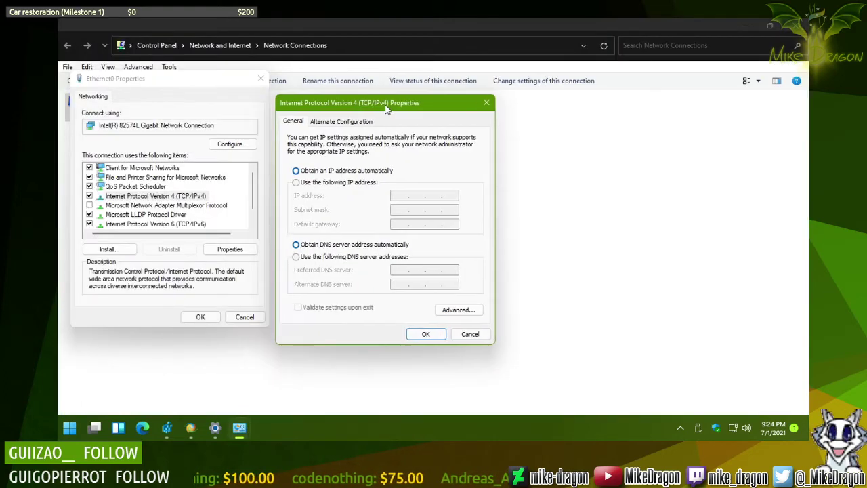
Step: Compare the manual IP settings in Settings with the classic TCP/IPv4 properties, and cancel the IP settings edit
click(214, 428)
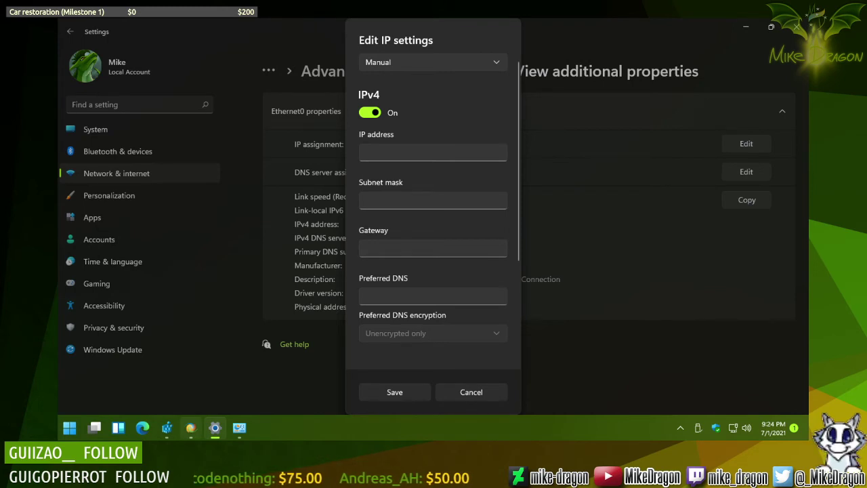
mouse_move(239, 428)
key(alt+Tab)
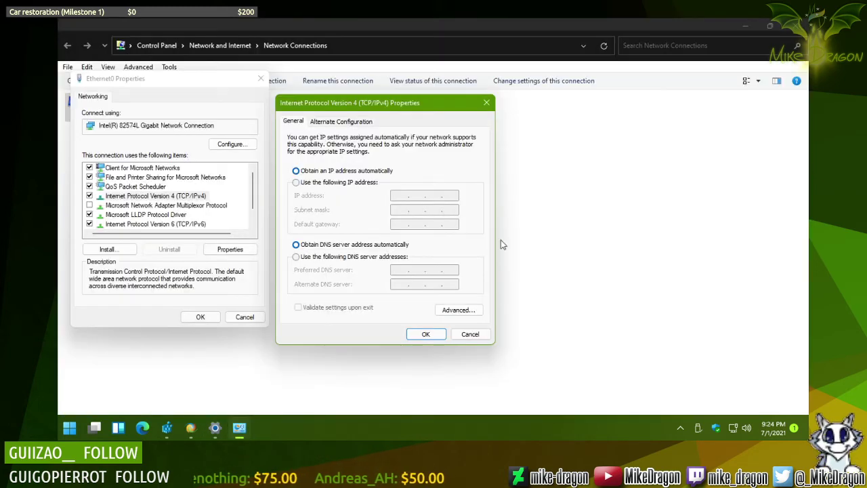
mouse_move(239, 428)
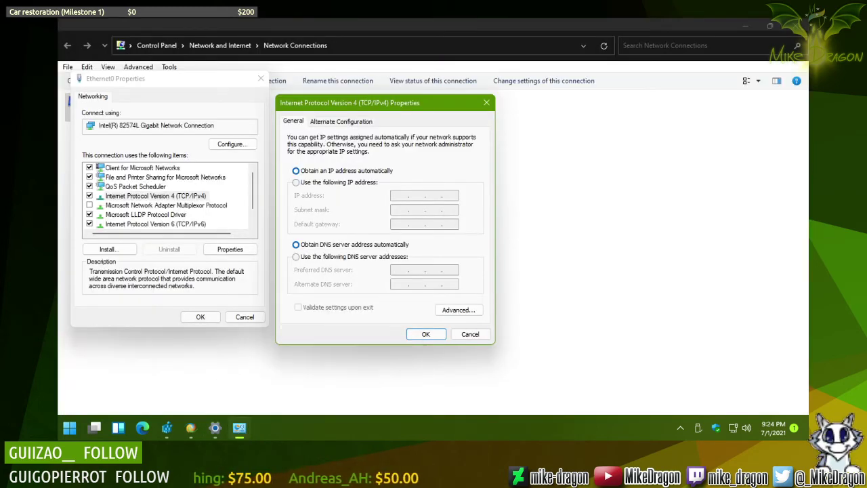
click(219, 426)
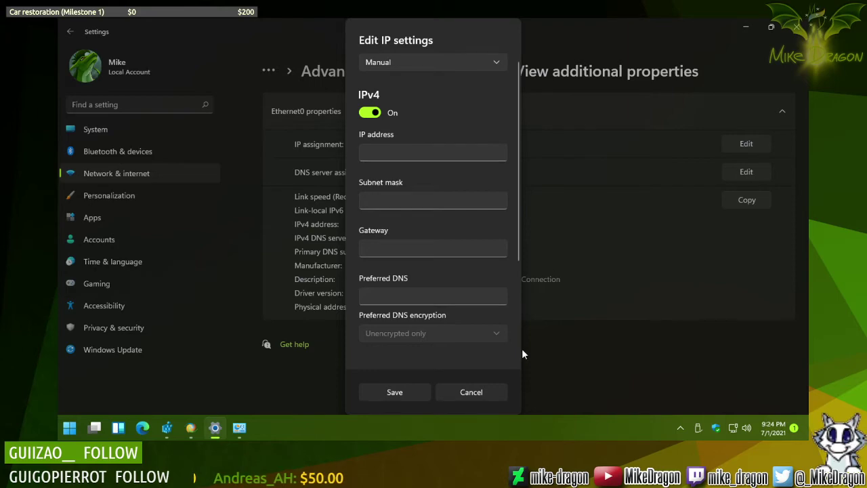
click(494, 392)
Step: Cancel the TCP/IPv4 and Ethernet0 properties dialogs, and go up to Control Panel's Network and Internet category
mouse_move(241, 430)
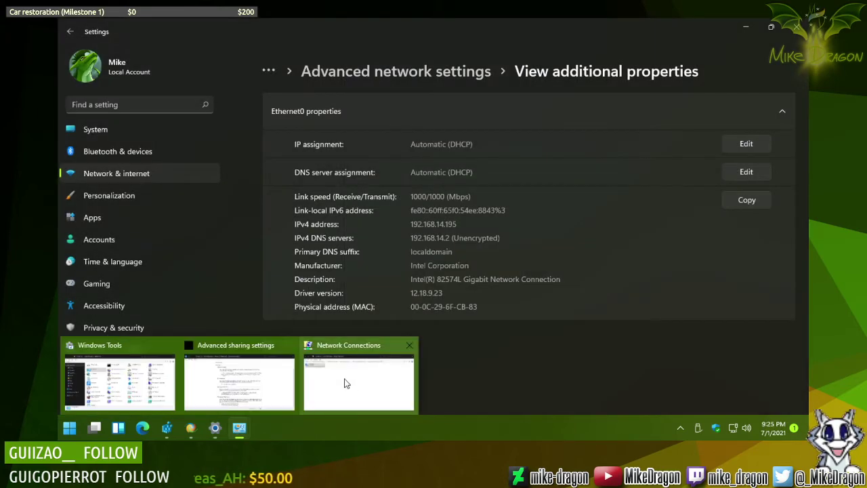
click(350, 373)
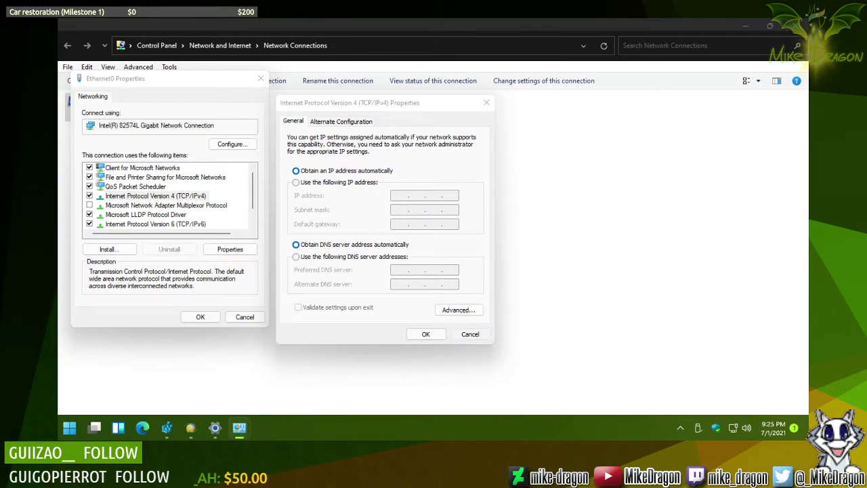
click(471, 335)
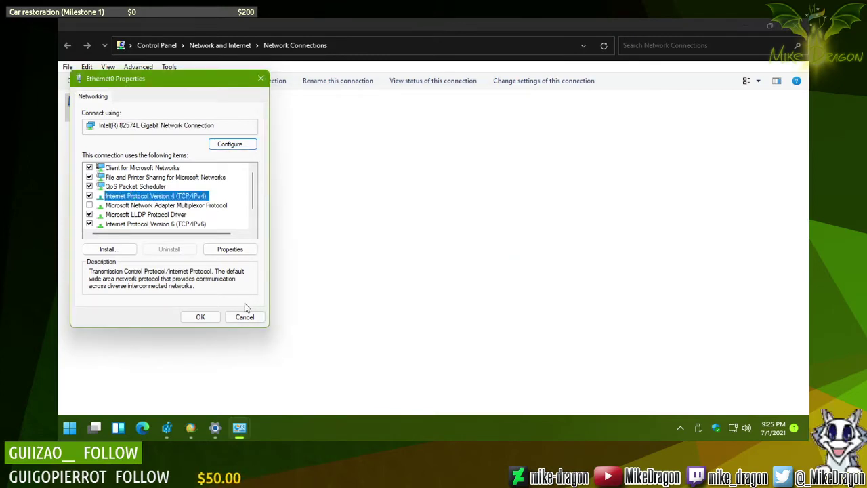
click(245, 316)
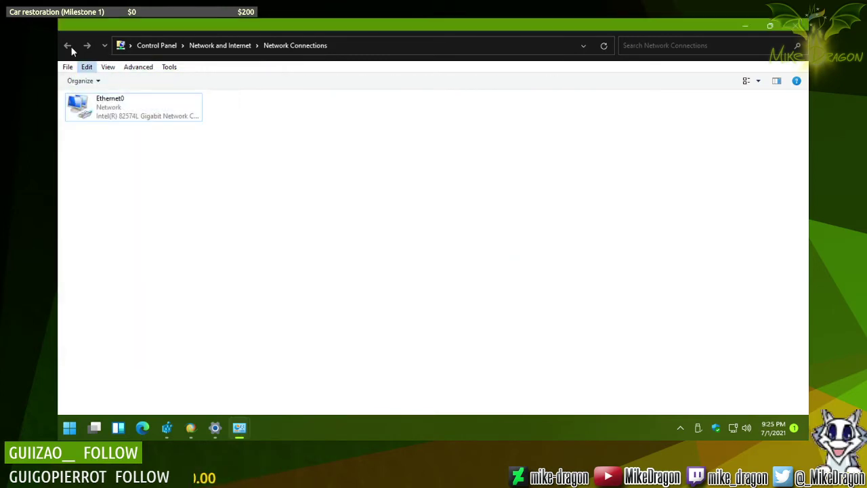
click(220, 45)
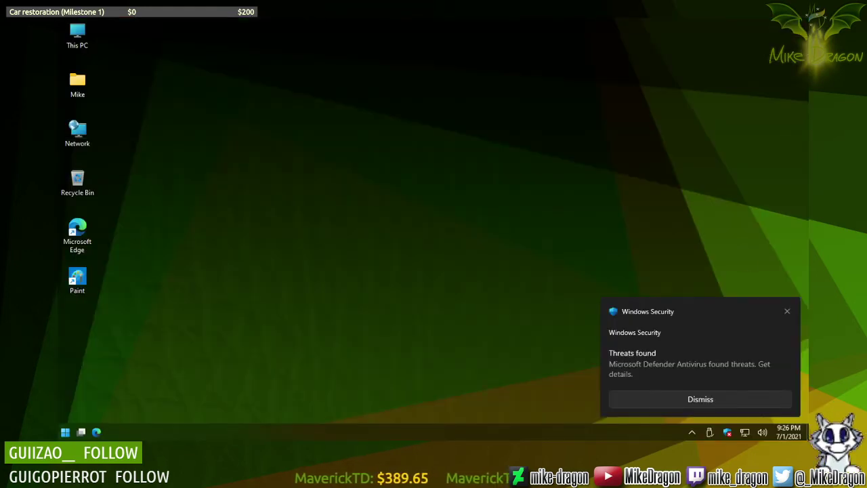
Step: Dismiss the Windows Security threat notification on this virtual machine, and switch back to the one with Control Panel open
click(711, 403)
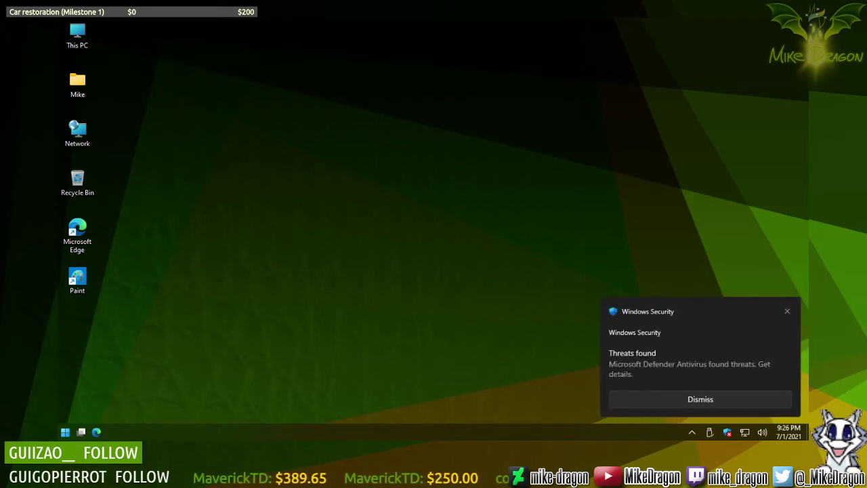
click(787, 311)
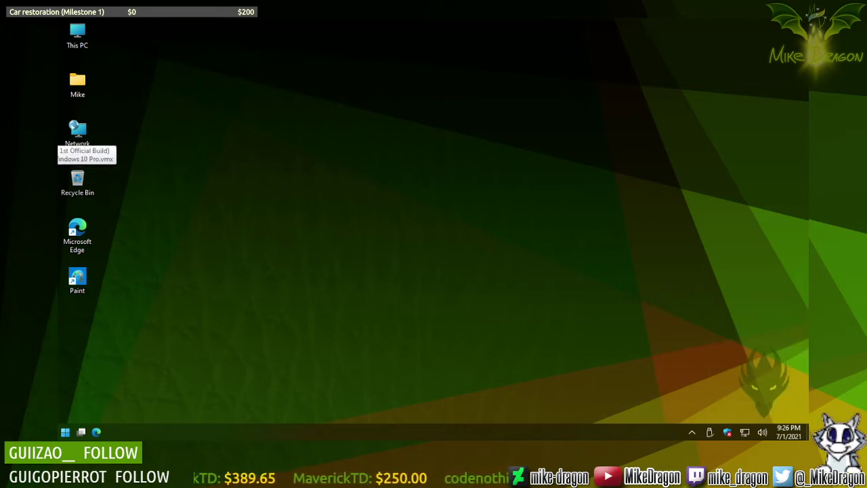
click(42, 138)
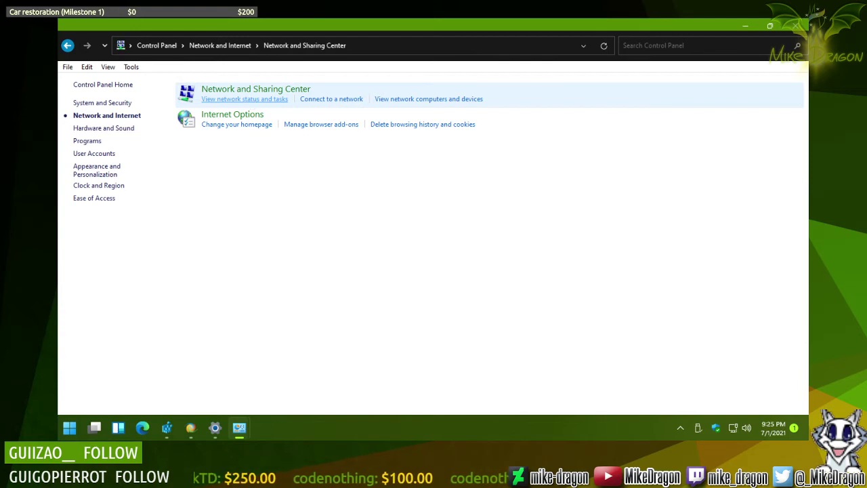
Step: Open the Network and Sharing Center's advanced sharing settings and compare them with the Ethernet0 additional properties in Settings
click(260, 99)
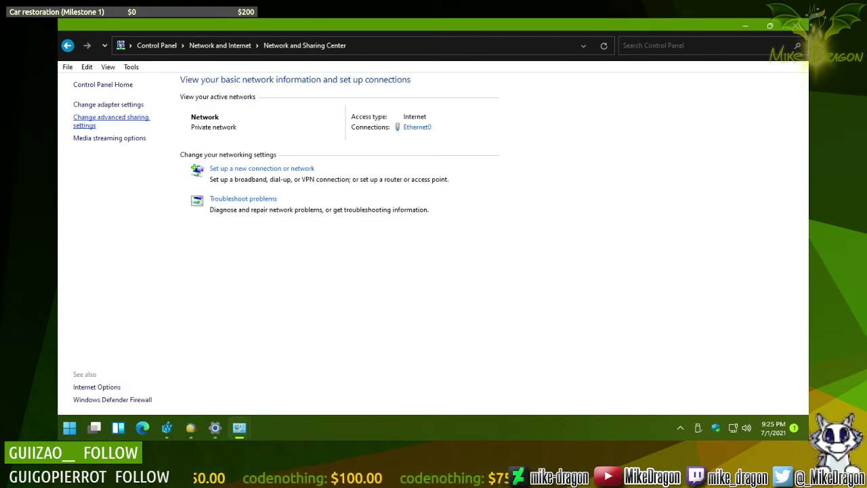
click(87, 120)
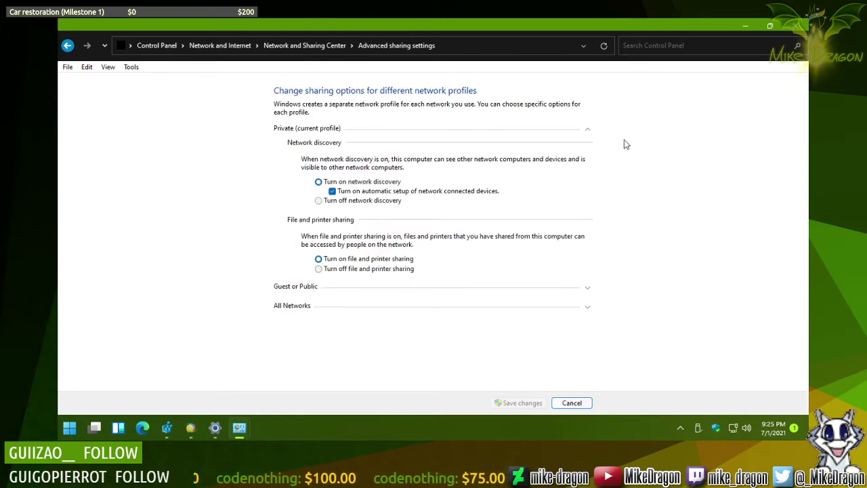
click(744, 30)
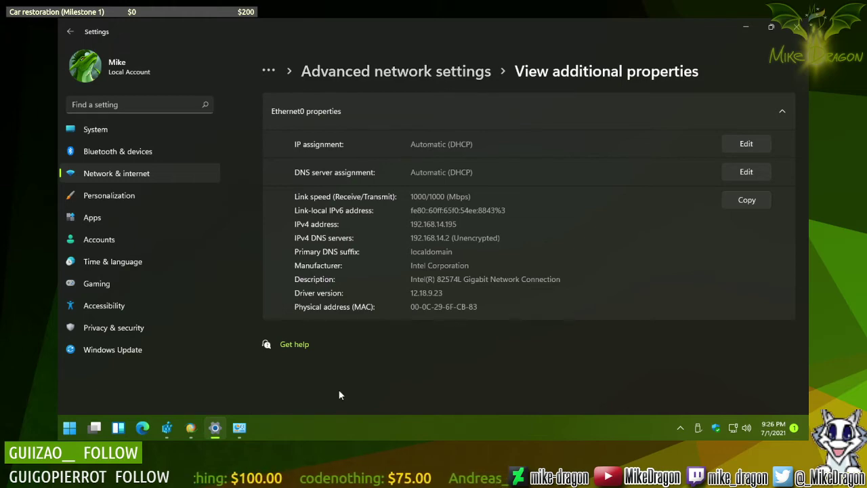
mouse_move(247, 433)
click(360, 376)
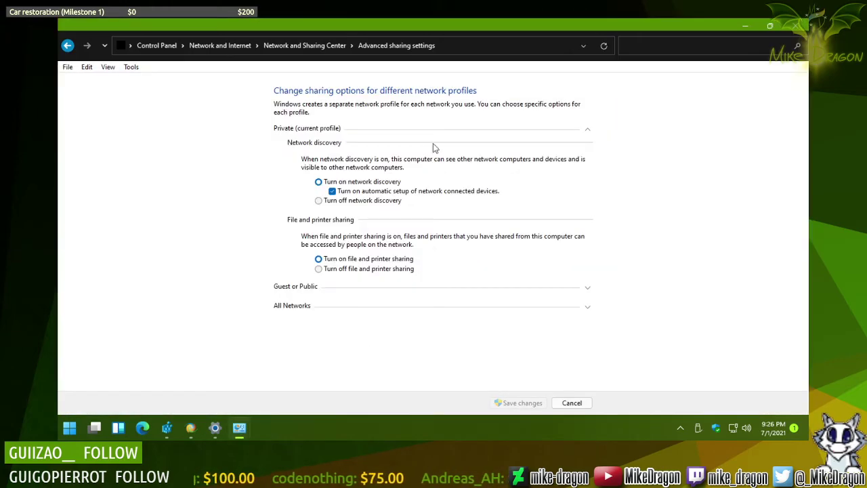
click(744, 25)
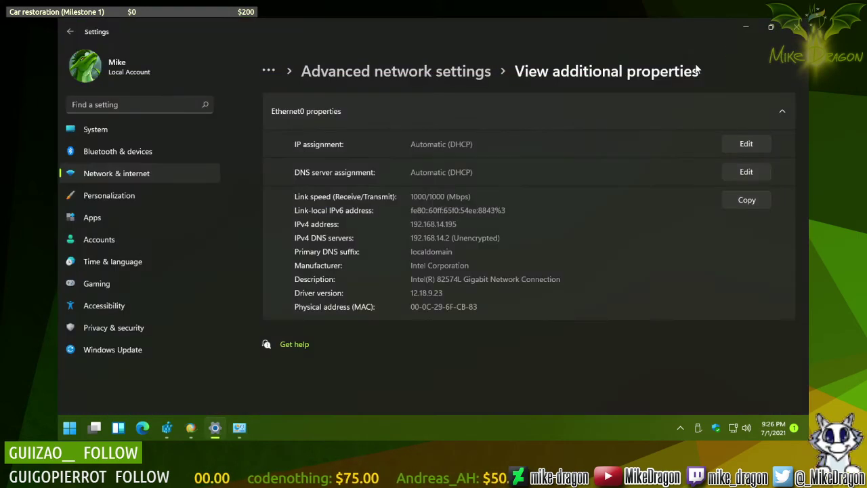
Step: From Advanced network settings, view the additional network adapter options and close the Network Connections window
click(425, 75)
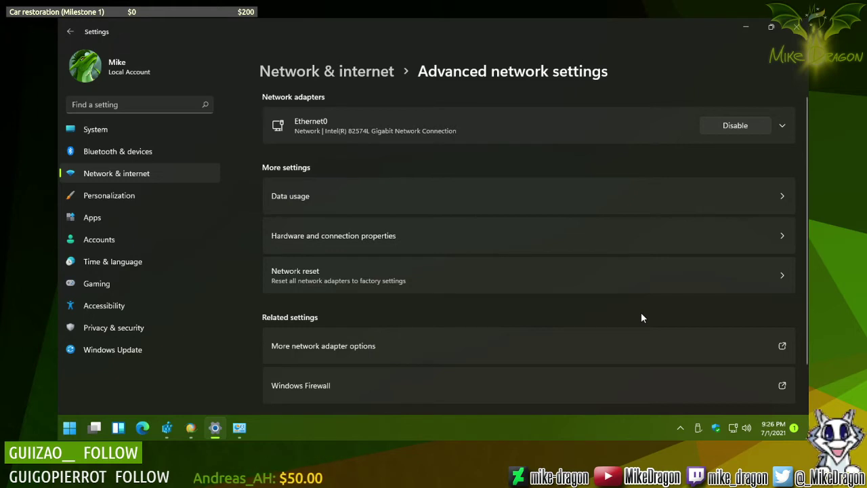
scroll(643, 317, down, 2)
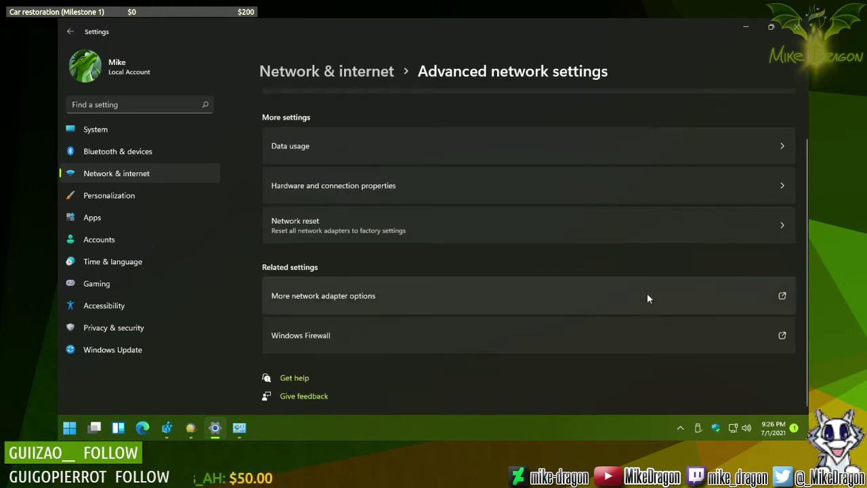
click(648, 297)
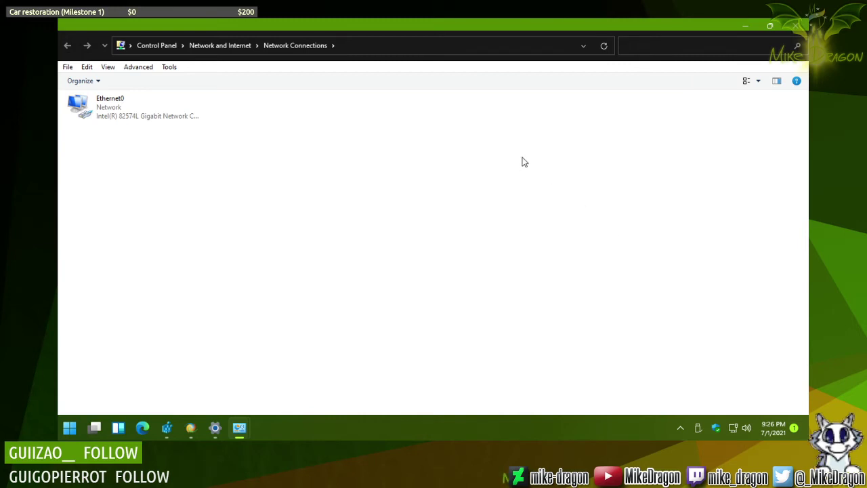
click(795, 26)
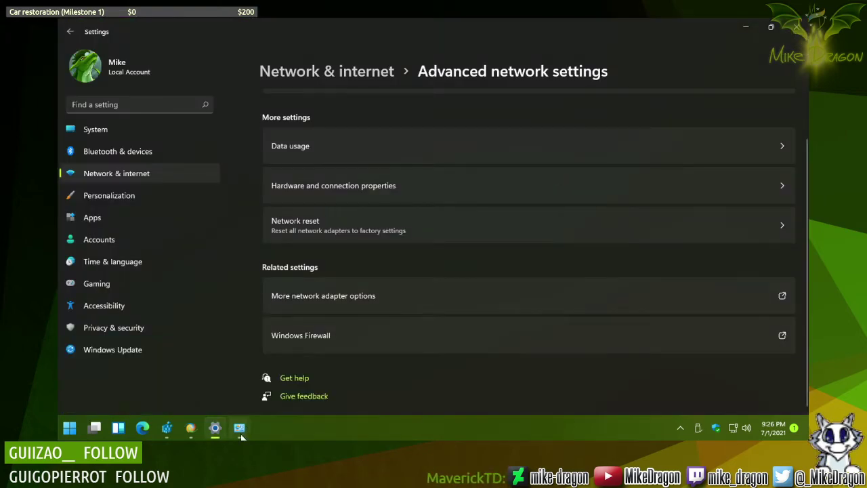
Step: Turn off password protected sharing for All Networks in the advanced sharing settings, and review the Public folder sharing options
mouse_move(239, 428)
click(323, 403)
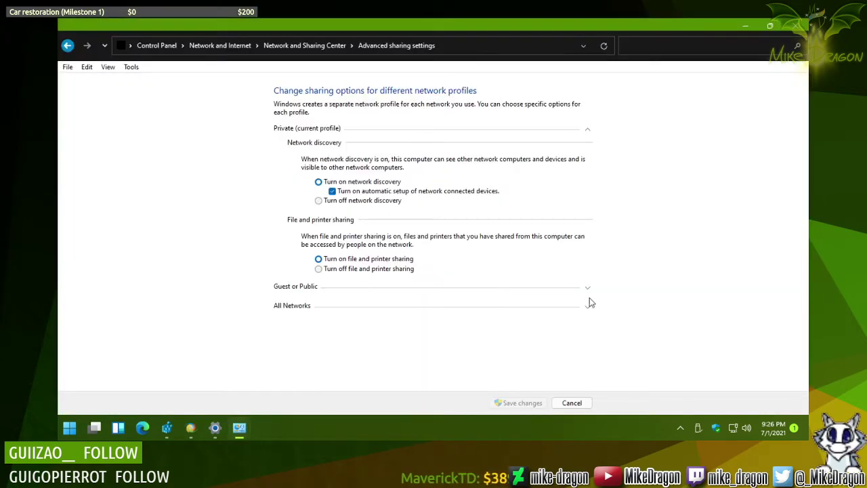
click(587, 306)
scroll(588, 306, down, 3)
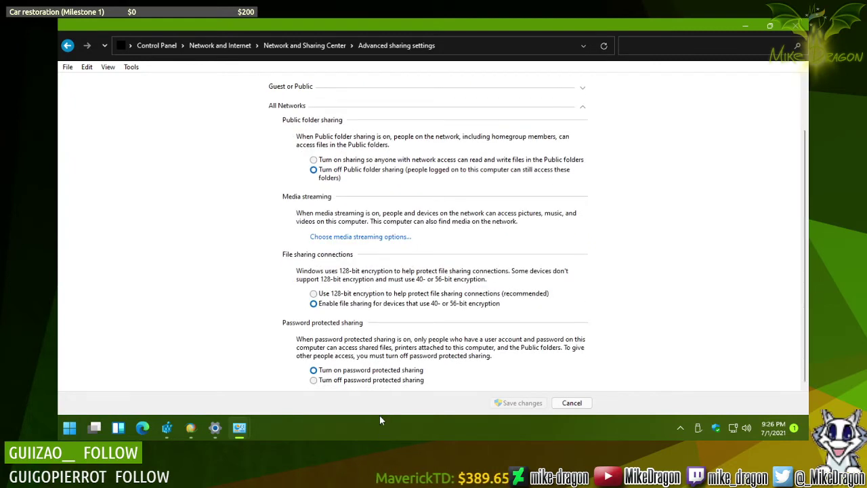
click(400, 382)
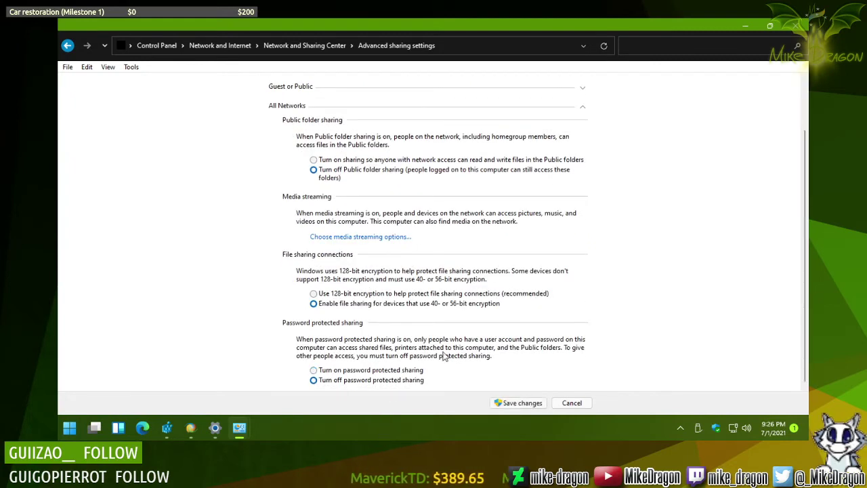
scroll(587, 206, up, 2)
click(420, 209)
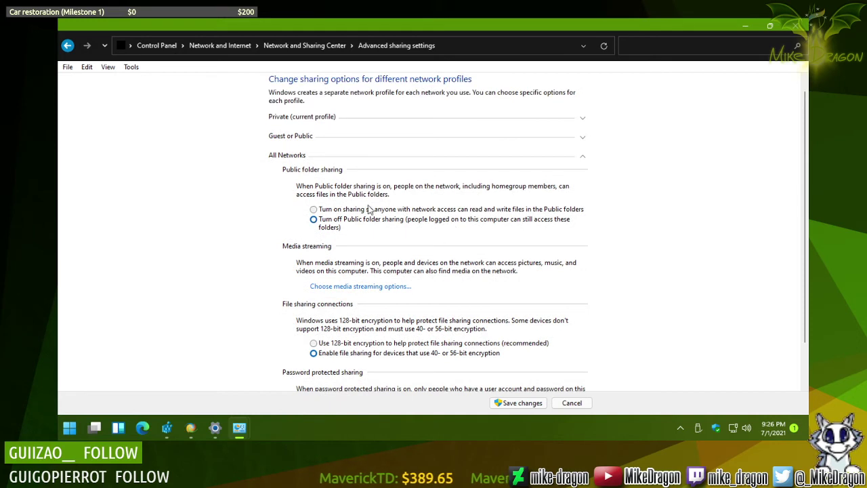
Step: Review the Guest or Public and Private profile sharing options, and save the sharing changes
click(583, 138)
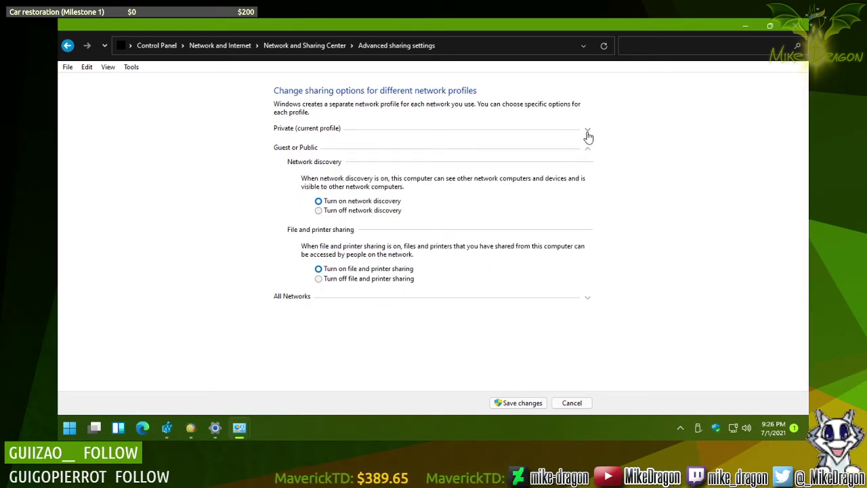
click(589, 133)
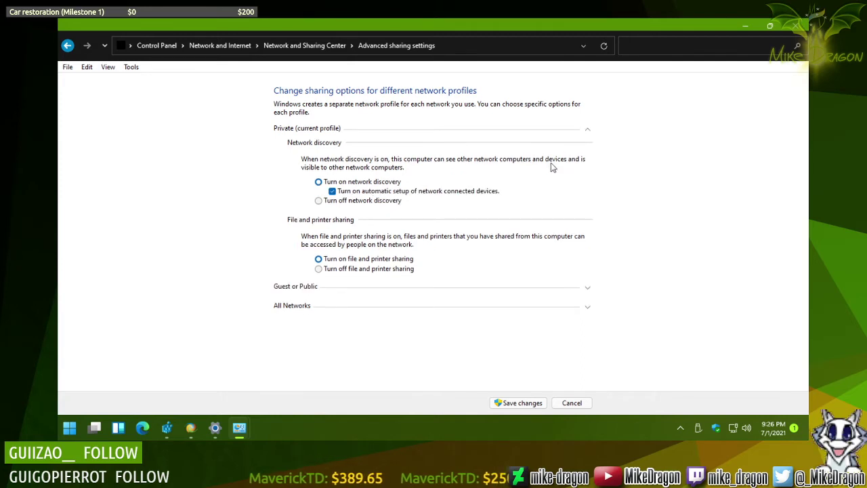
click(524, 405)
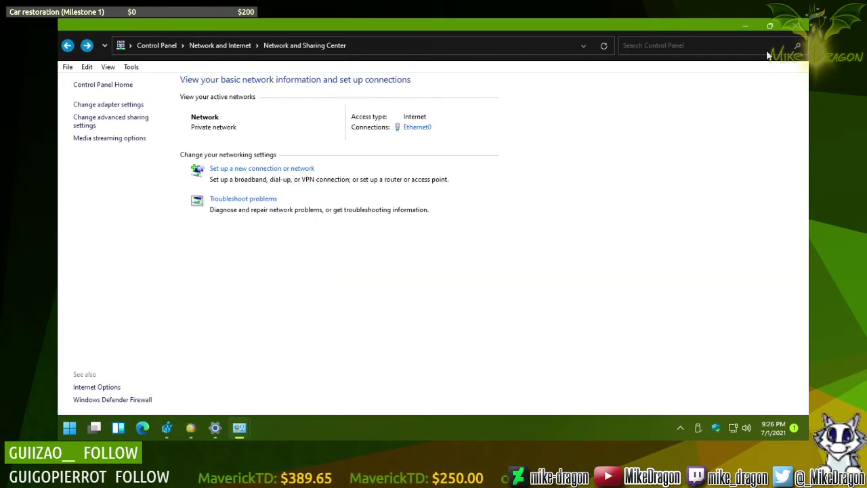
Step: Close the Network and Sharing Center, return to the main Network & internet page, and close Settings
click(797, 27)
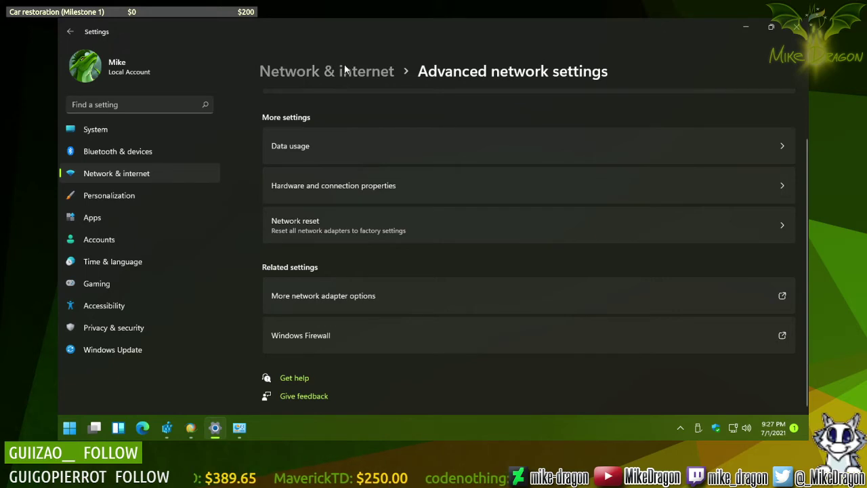
click(403, 75)
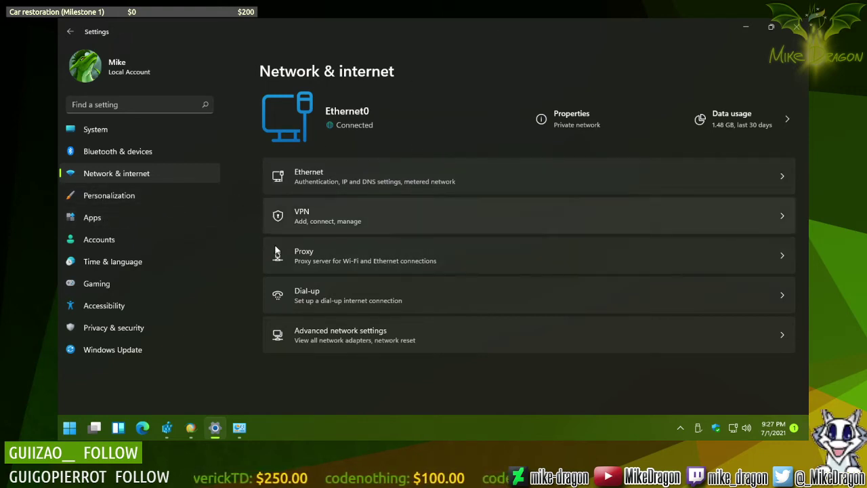
click(800, 26)
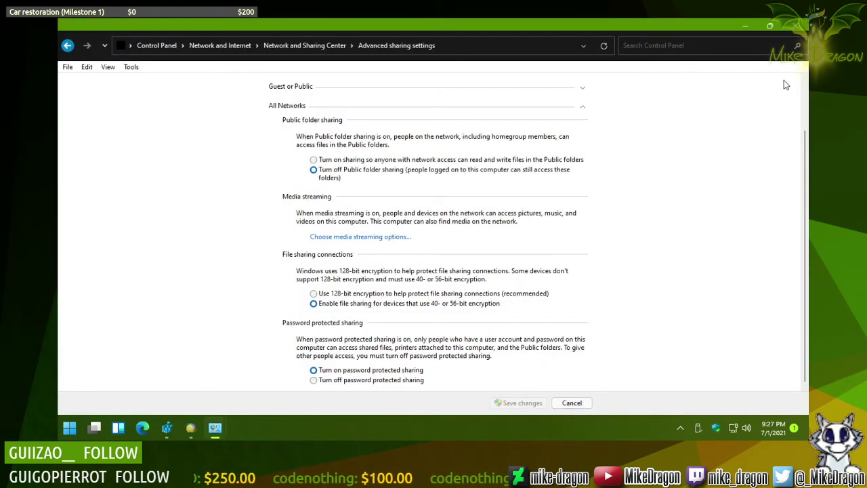
Step: Close the advanced sharing settings, view the startup selection in System Configuration from Windows Tools, and cancel it
click(798, 27)
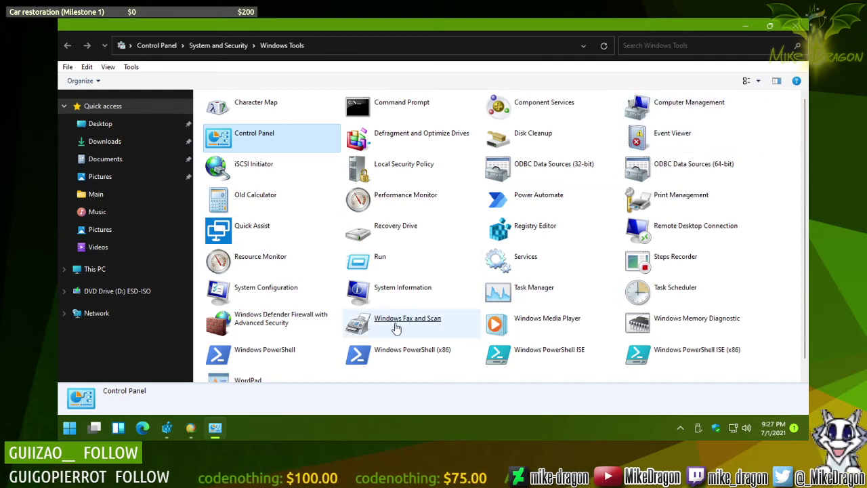
click(545, 291)
scroll(257, 288, down, 1)
click(257, 288)
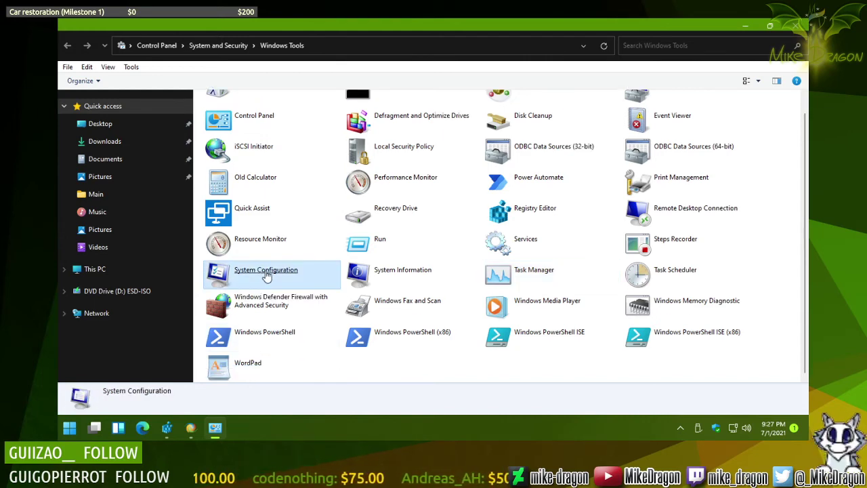
double_click(266, 275)
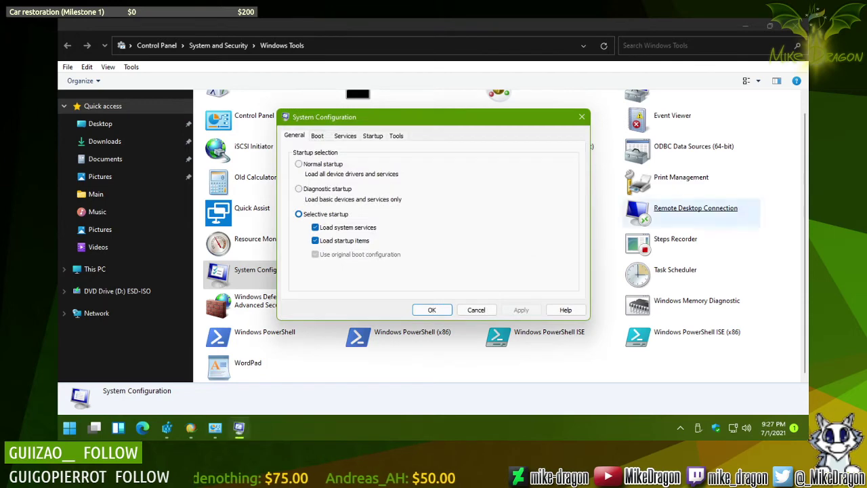
click(477, 309)
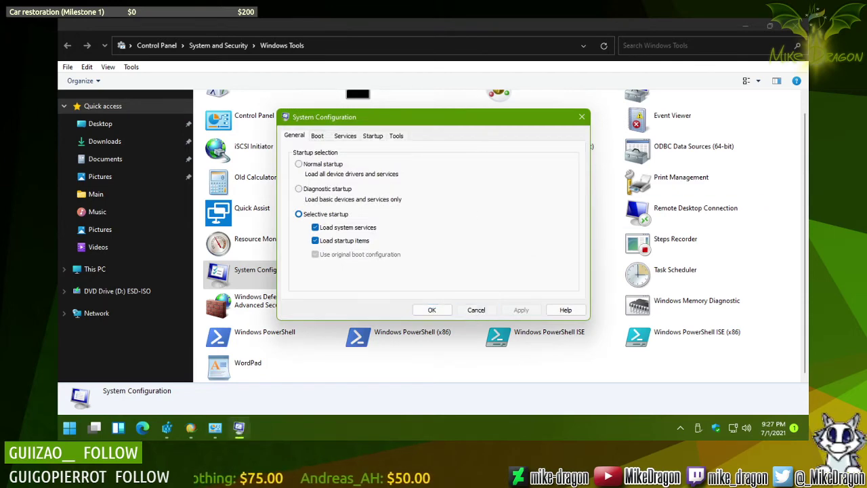
Step: Select Task Scheduler among the Windows Tools without opening it, and close the Windows Tools window
scroll(805, 237, up, 1)
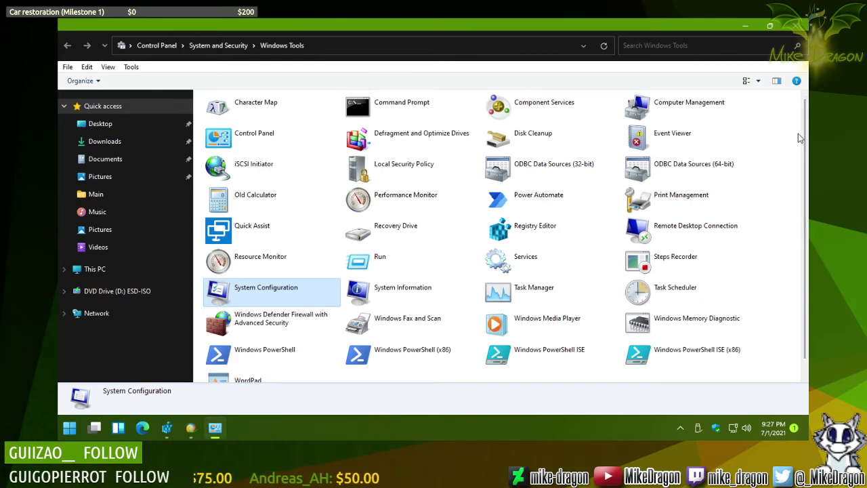
click(674, 292)
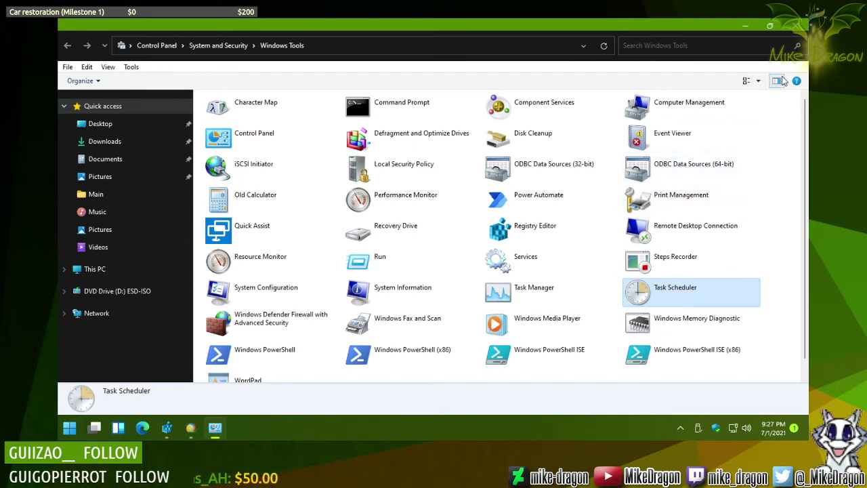
click(796, 25)
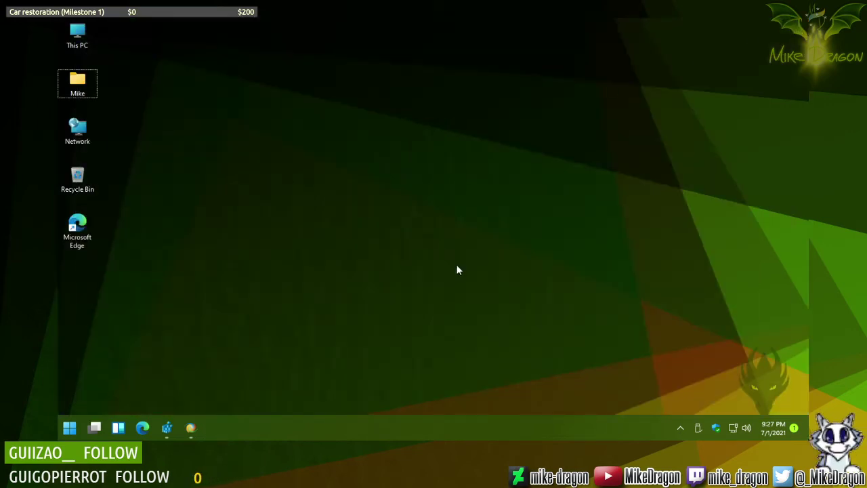
Step: Rename the PC to Win11 from the About page in Settings, and choose to restart later
key(super+i)
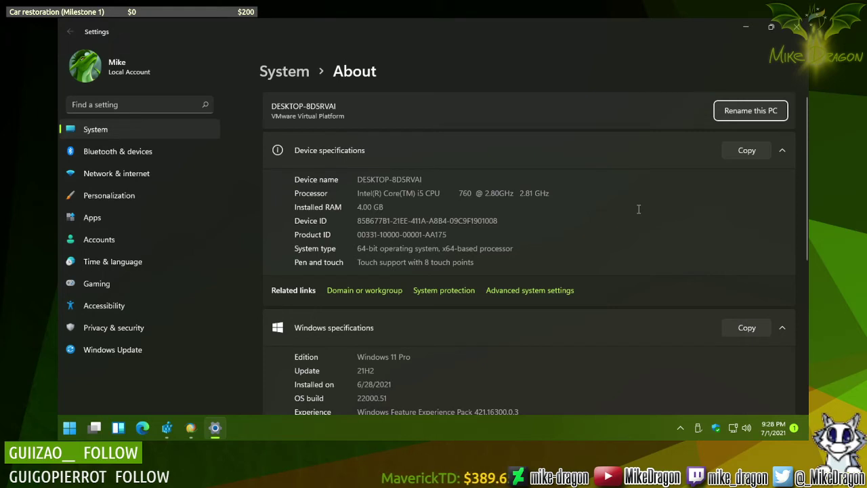
click(749, 111)
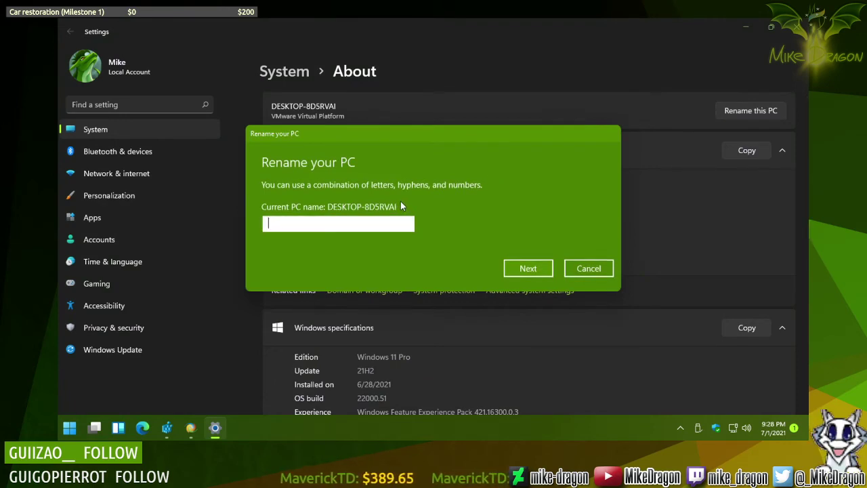
text(Win11)
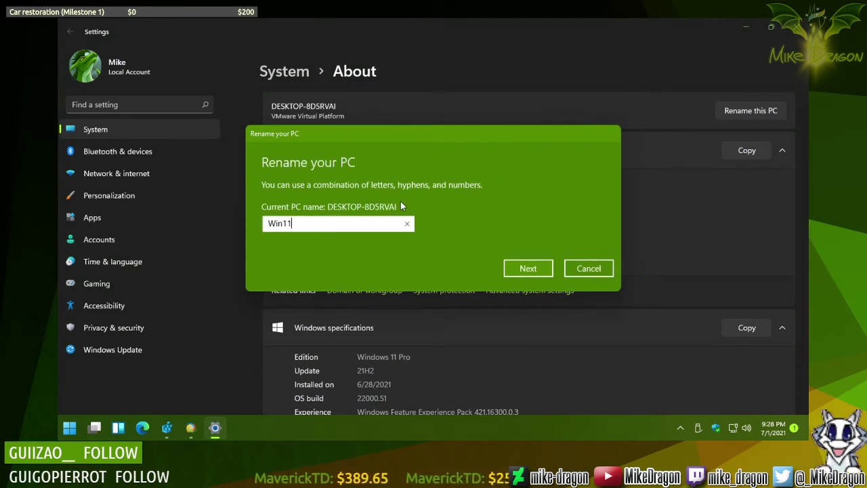
click(536, 268)
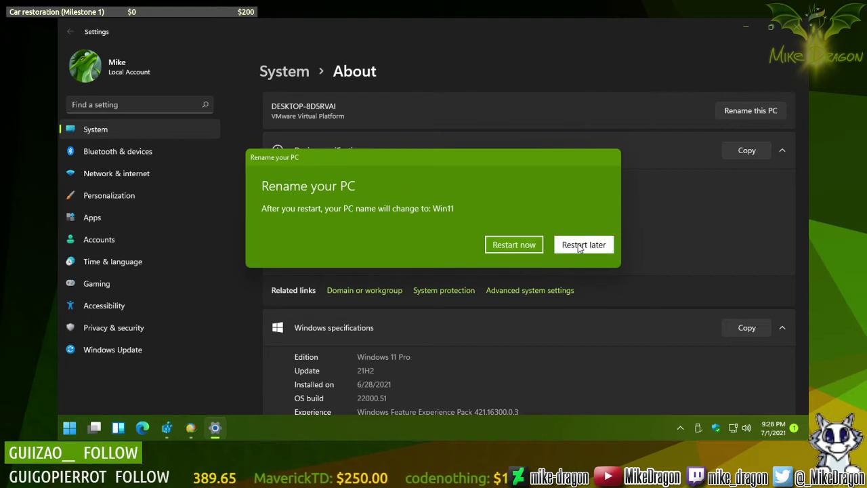
click(579, 246)
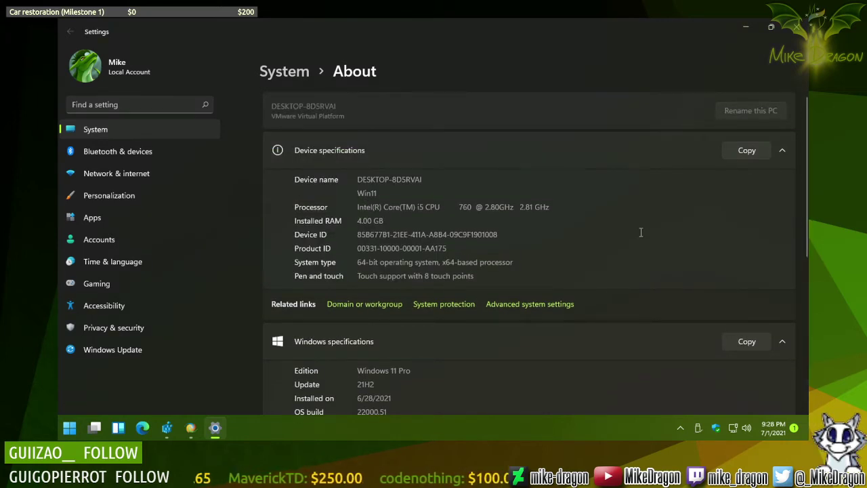
Step: Review the About page, and in the advanced system settings turn off Automatically restart under System failure for Startup and Recovery
scroll(643, 226, down, 3)
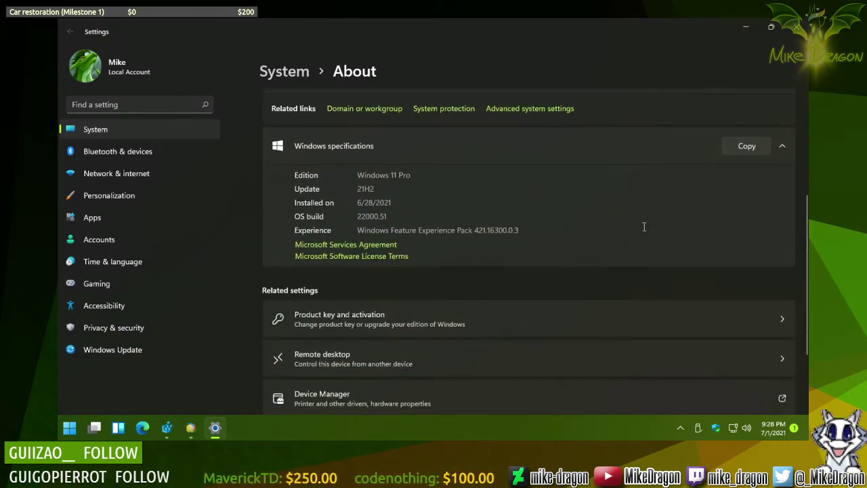
scroll(644, 227, down, 3)
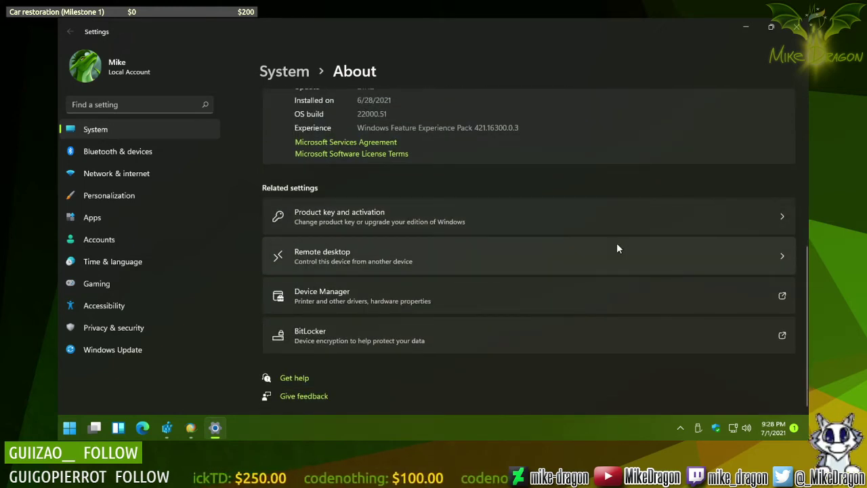
scroll(617, 248, up, 2)
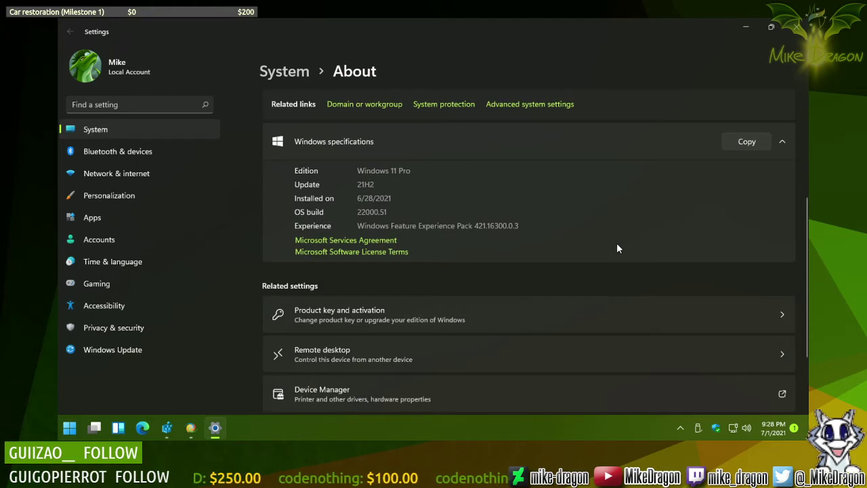
scroll(612, 248, up, 4)
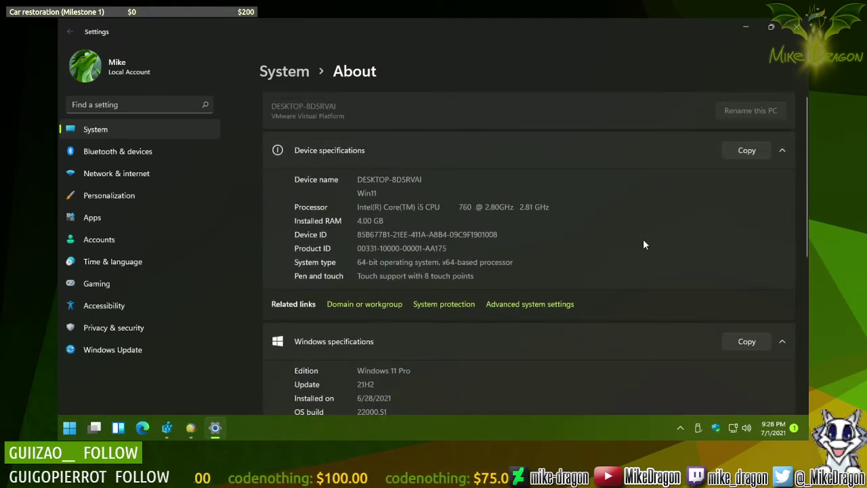
click(542, 307)
click(289, 252)
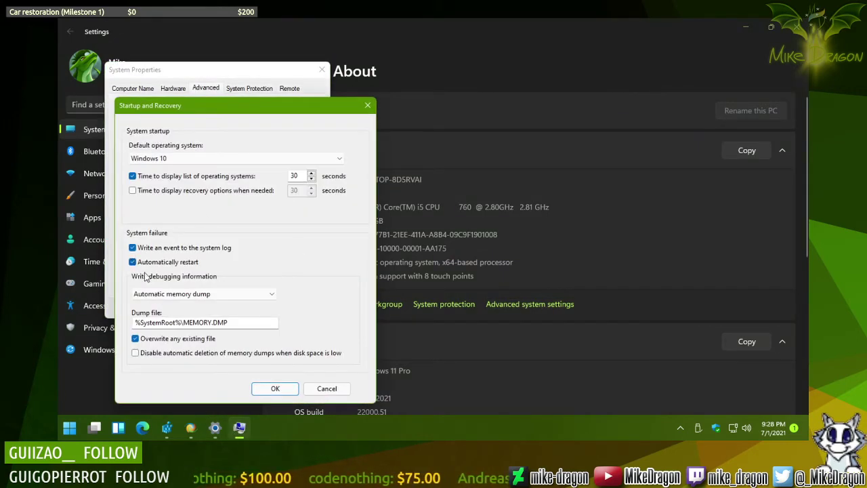
click(133, 262)
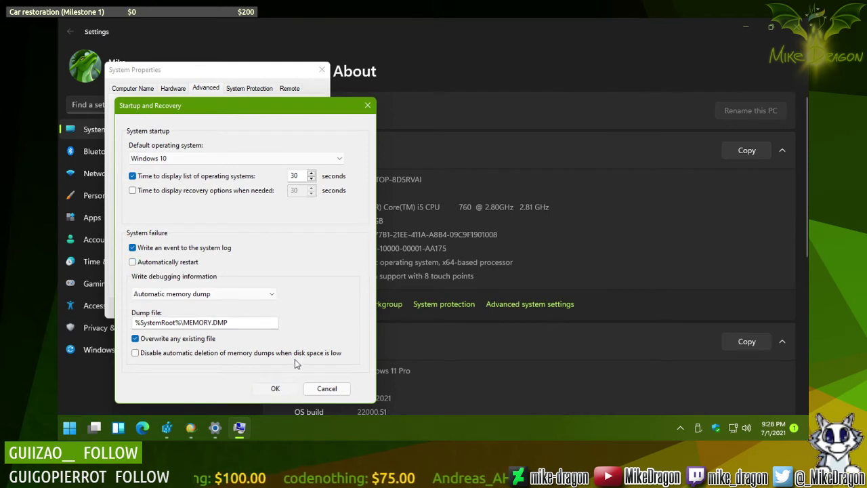
click(277, 388)
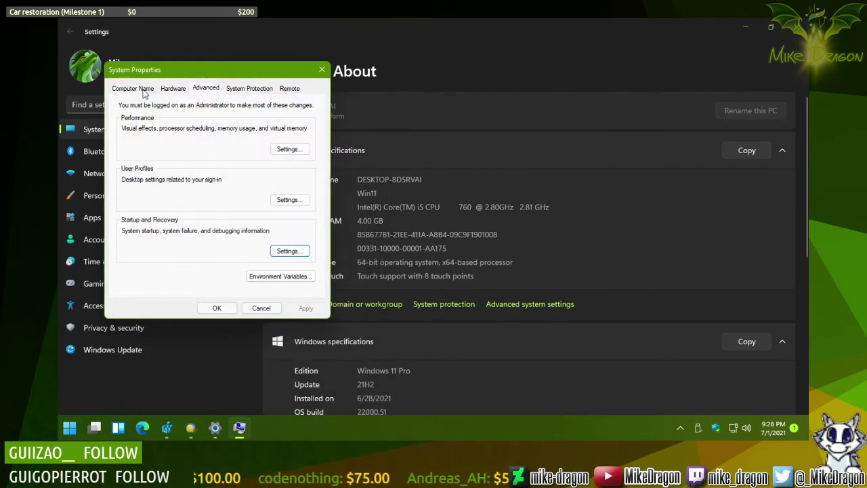
Step: Review the computer name and workgroup in System Properties, opening and cancelling the Computer Name/Domain Changes dialog
click(132, 89)
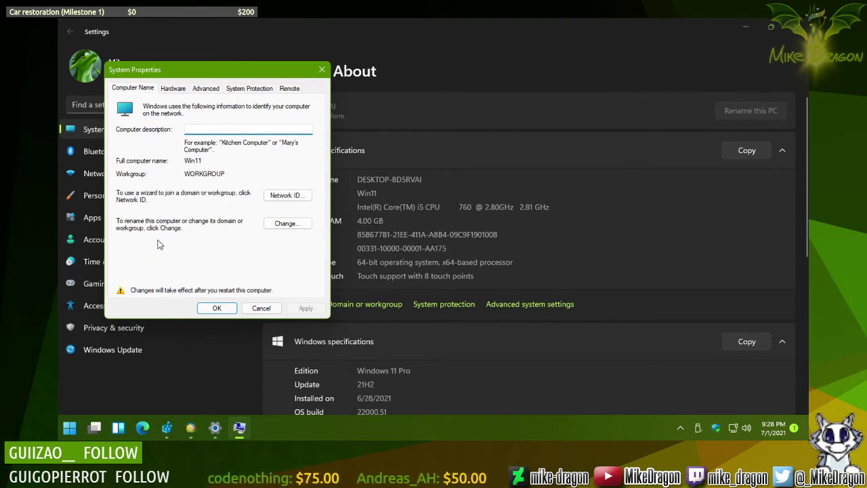
drag(243, 68, 331, 100)
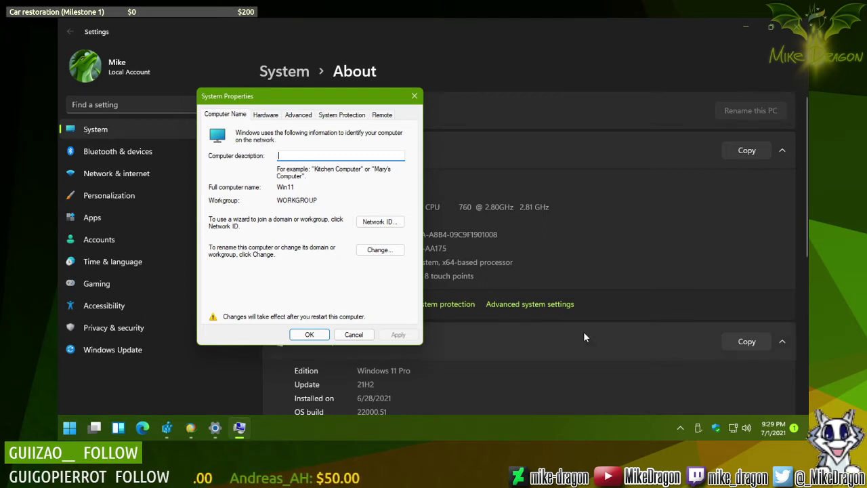
click(380, 250)
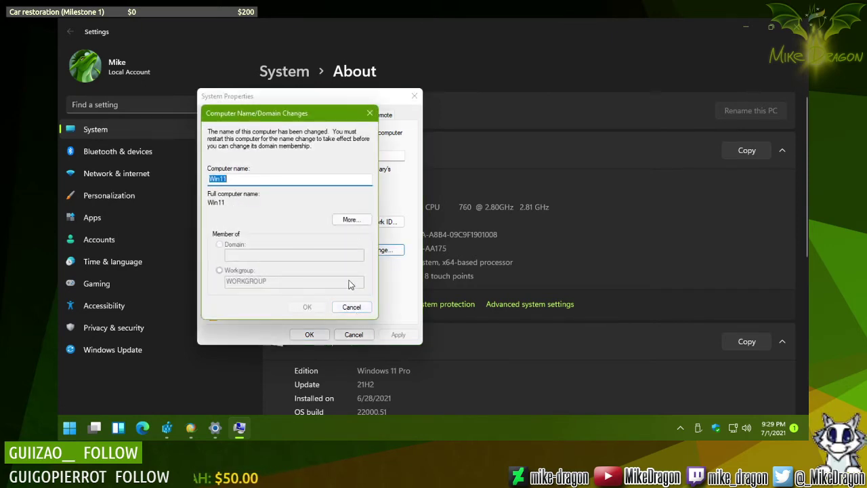
click(354, 307)
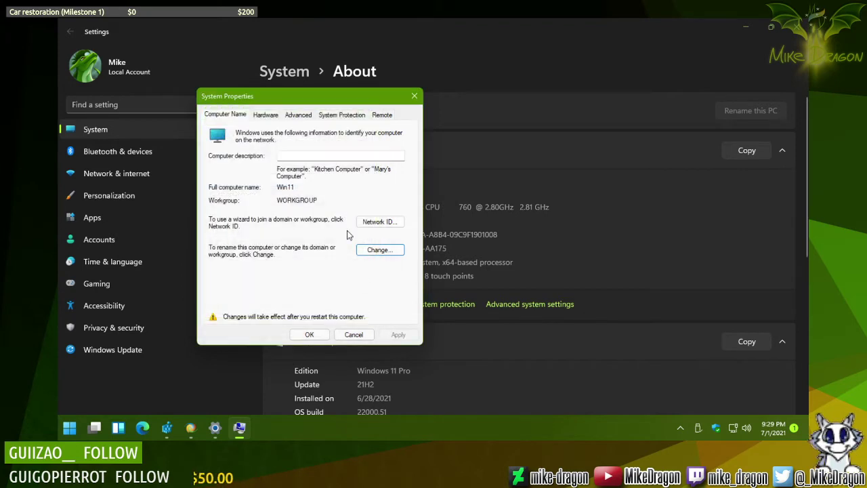
double_click(326, 203)
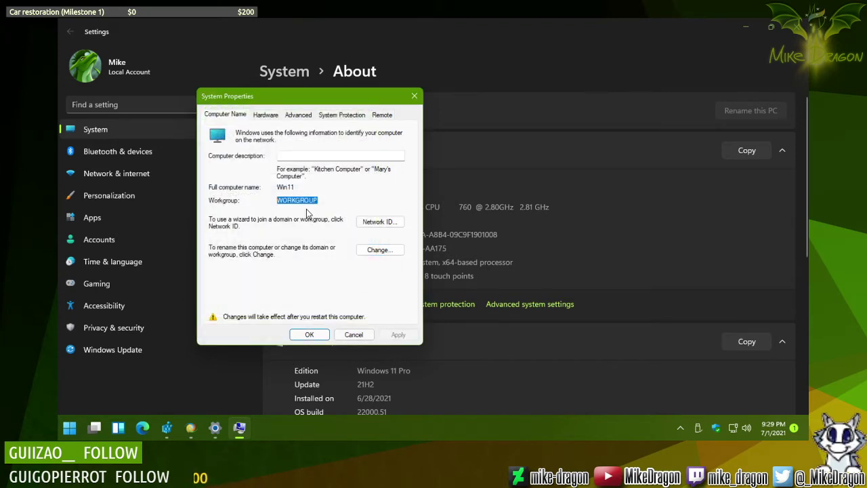
Step: View the Hardware, Advanced, System Protection and Remote options in System Properties
click(269, 117)
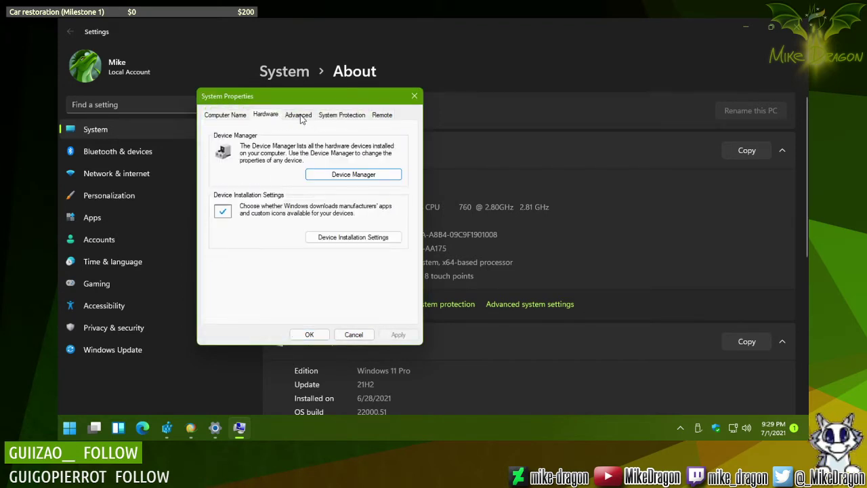
click(303, 116)
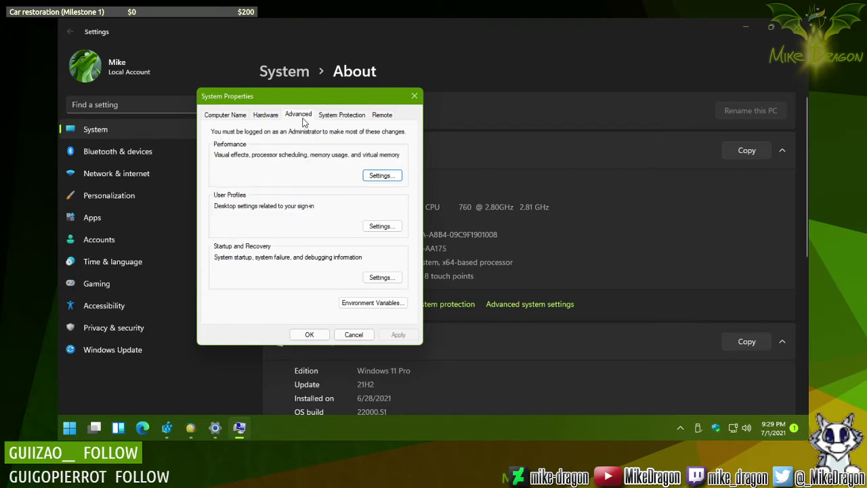
click(341, 115)
click(381, 115)
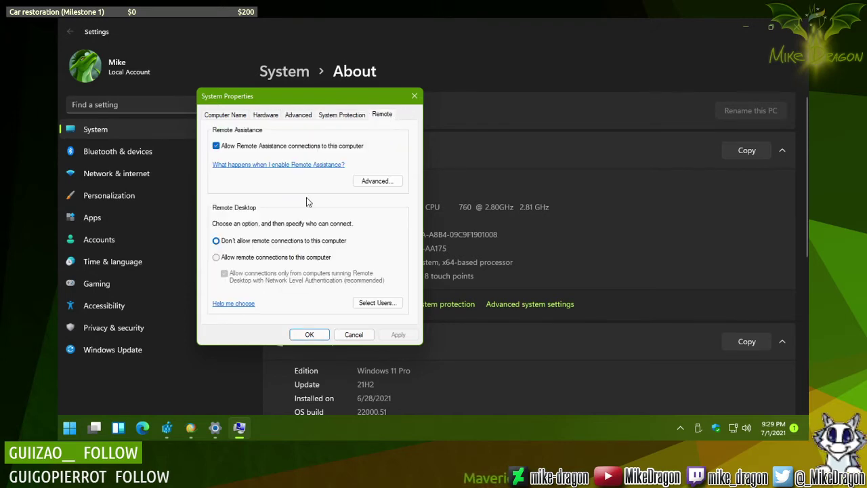
Step: Recheck the Computer Name/Domain Changes dialog, cancel it, and close System Properties and Settings
click(239, 115)
click(378, 250)
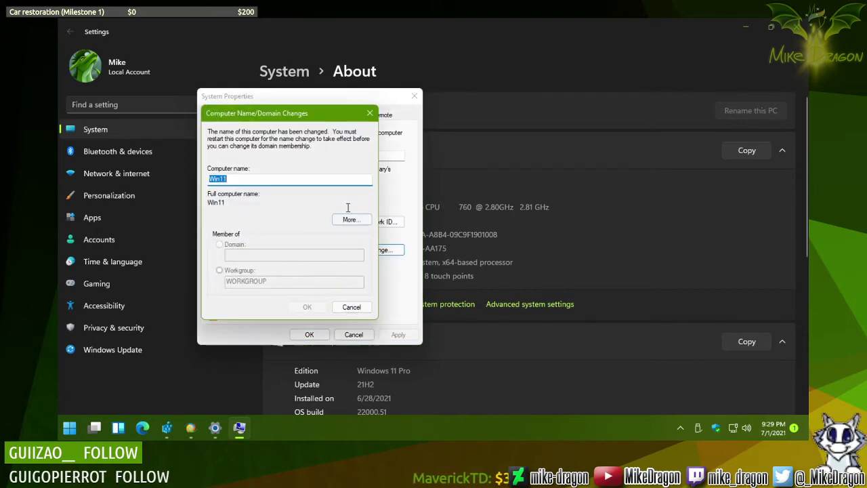
drag(296, 114, 518, 143)
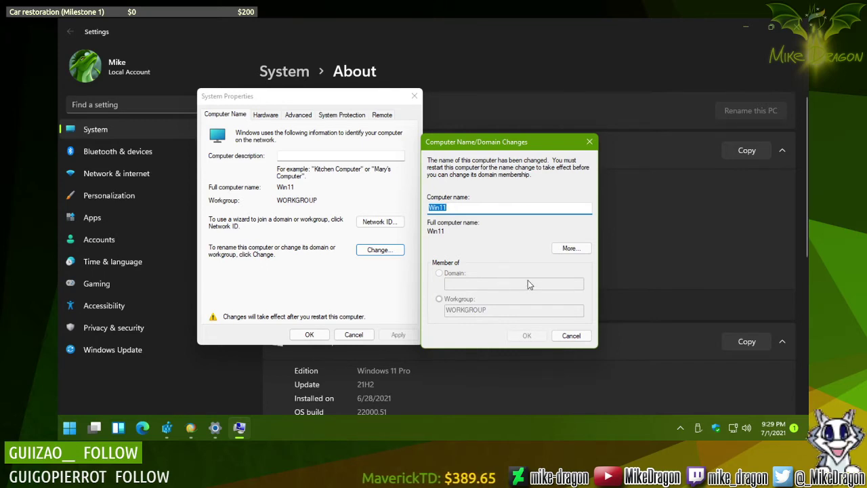
click(571, 337)
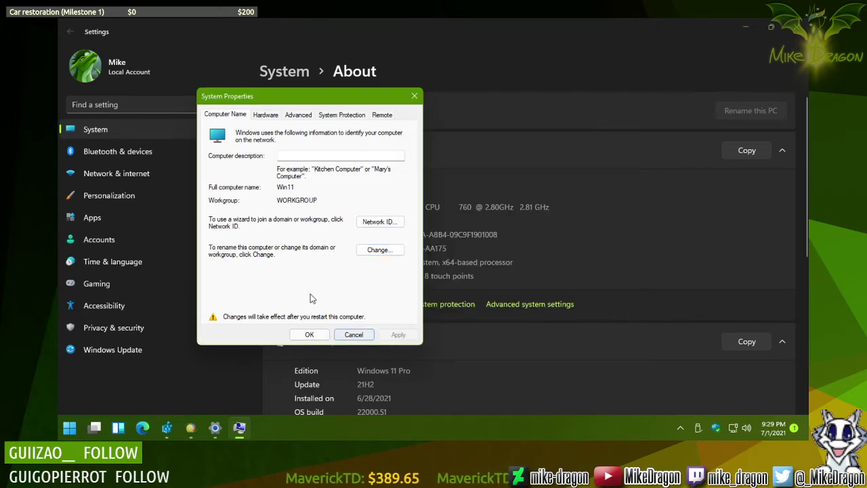
click(306, 335)
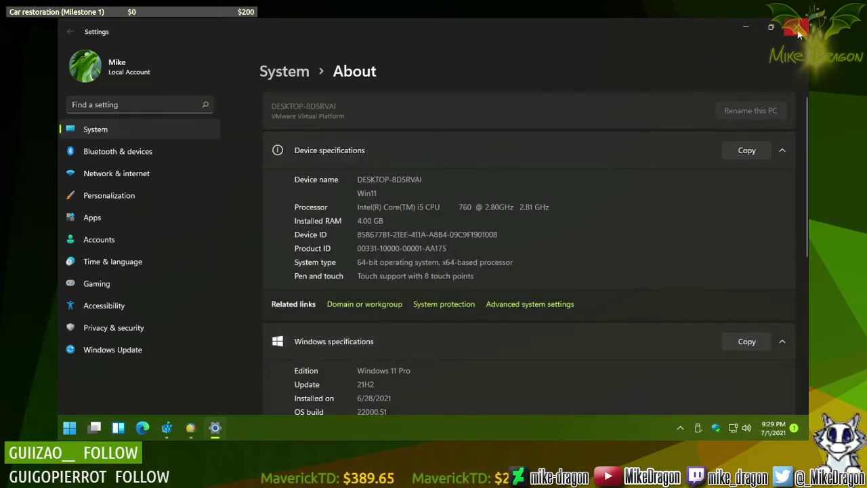
click(801, 27)
Step: Switch to Winaero Tweaker and view the Hover to Select for Virtual Desktop, Disable Action Center and Action Center Always Open tweaks
click(190, 427)
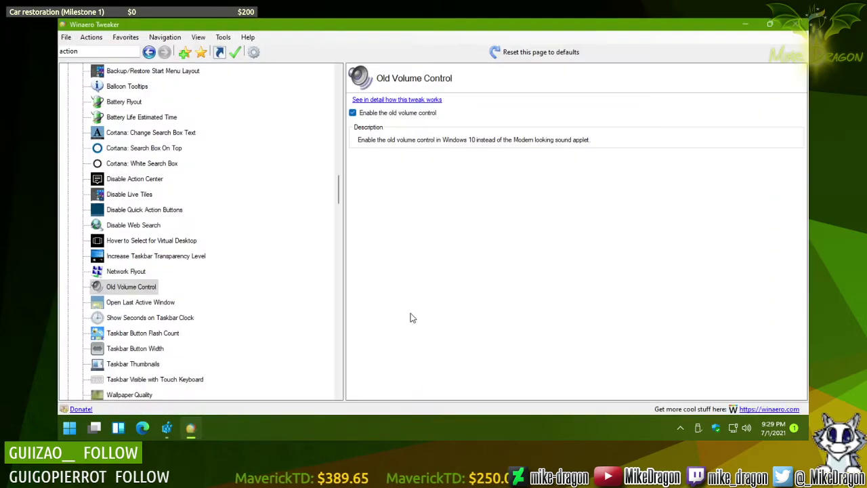
click(140, 241)
scroll(145, 249, up, 3)
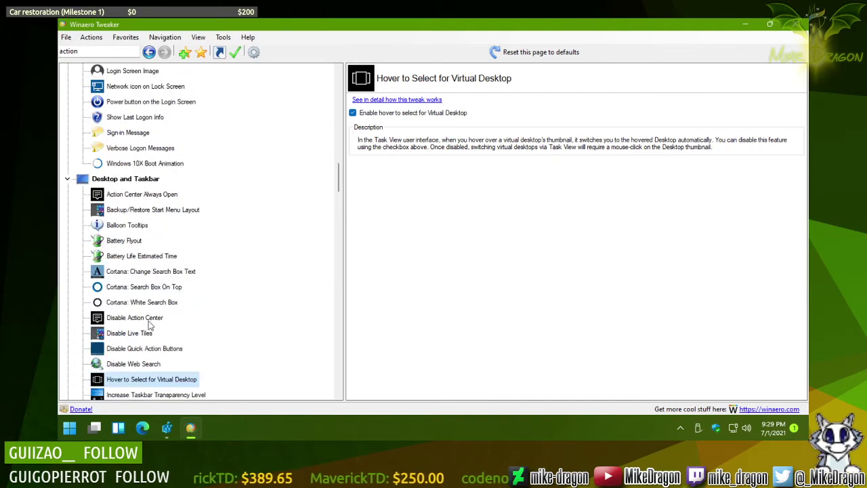
click(139, 317)
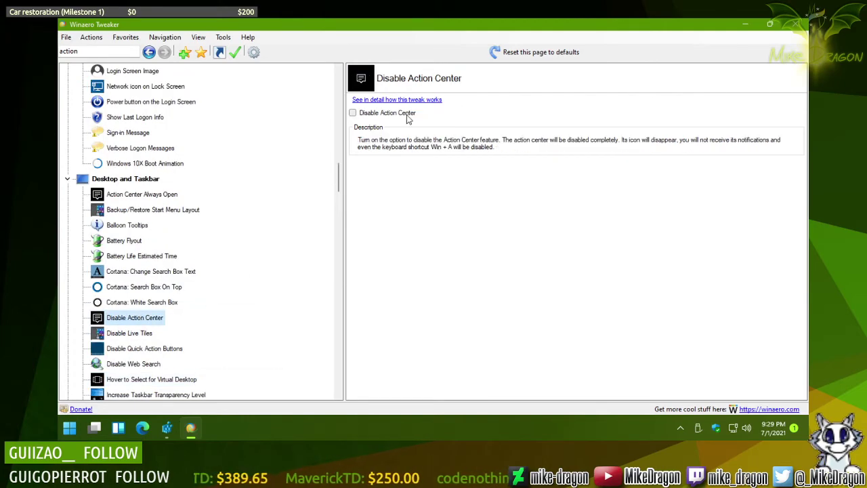
click(172, 195)
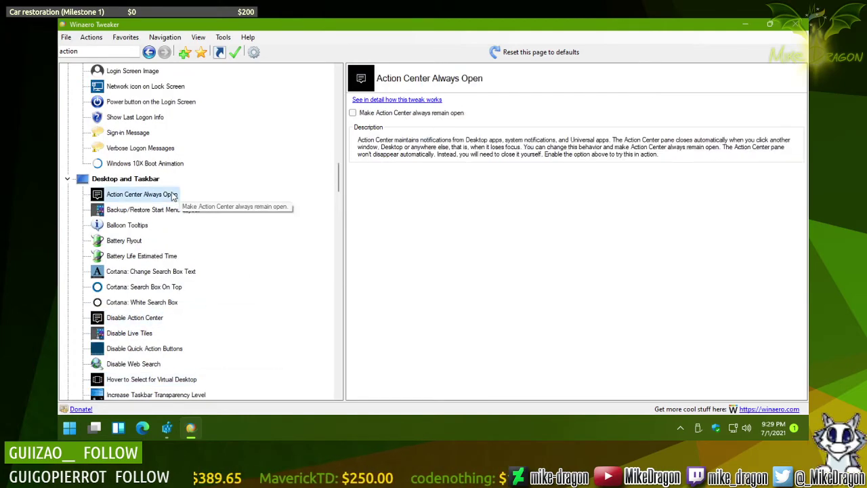
Step: View the Boot Options, Disable App Lookup in Store, and Ads and Unwanted Apps tweaks
scroll(160, 325, up, 6)
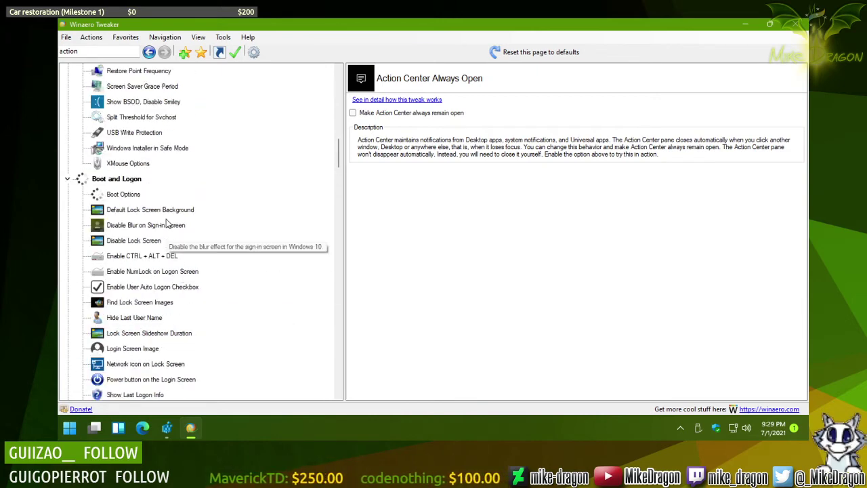
click(134, 196)
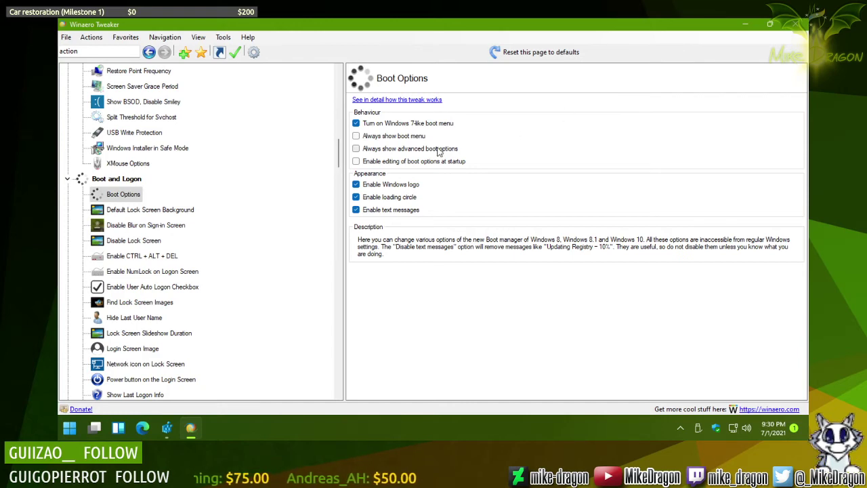
scroll(251, 225, up, 4)
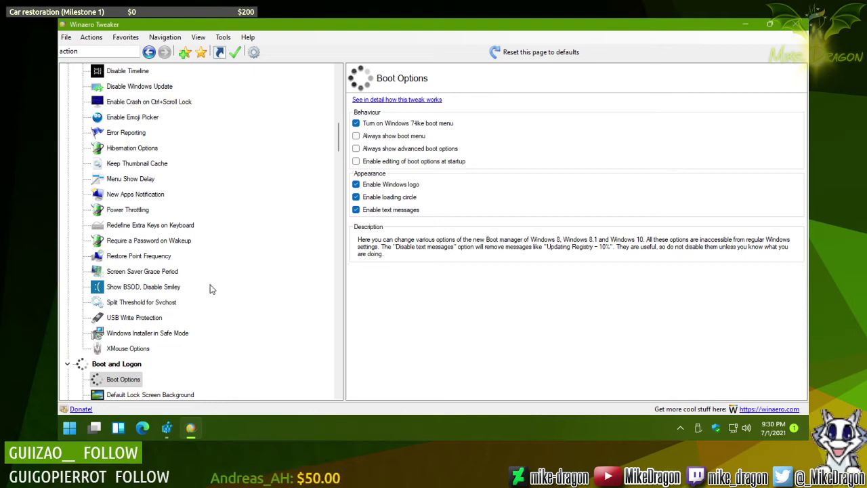
scroll(210, 289, up, 3)
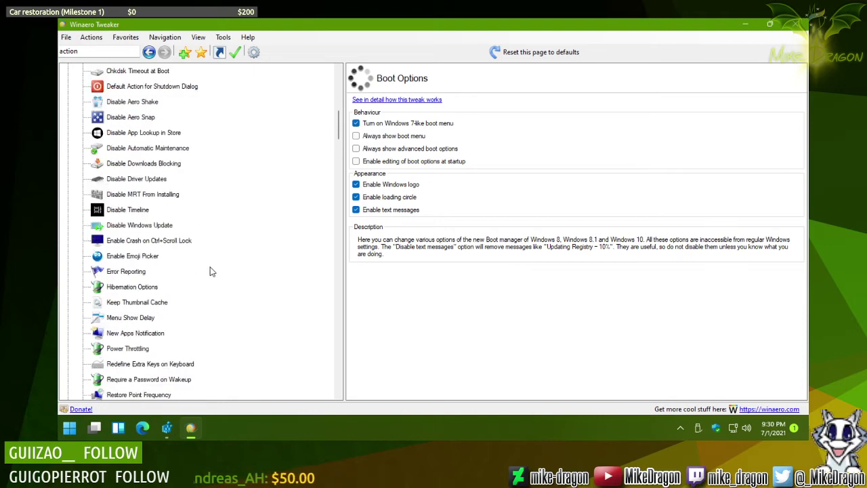
scroll(210, 274, up, 1)
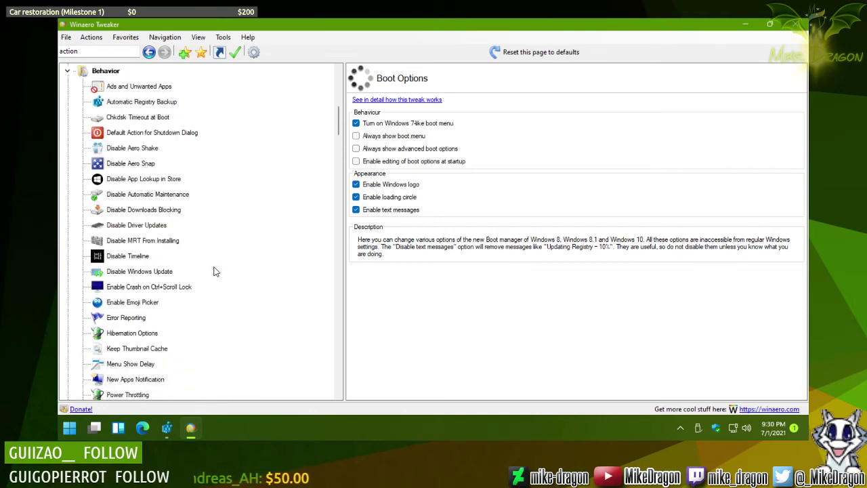
click(154, 182)
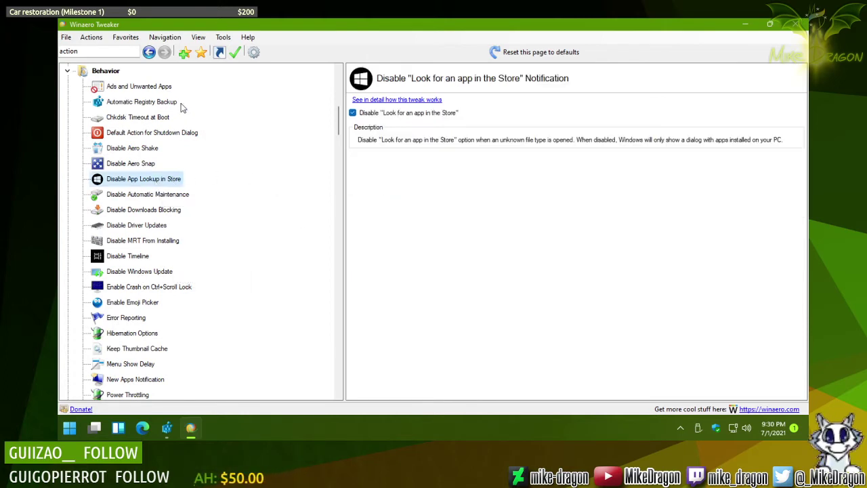
click(167, 86)
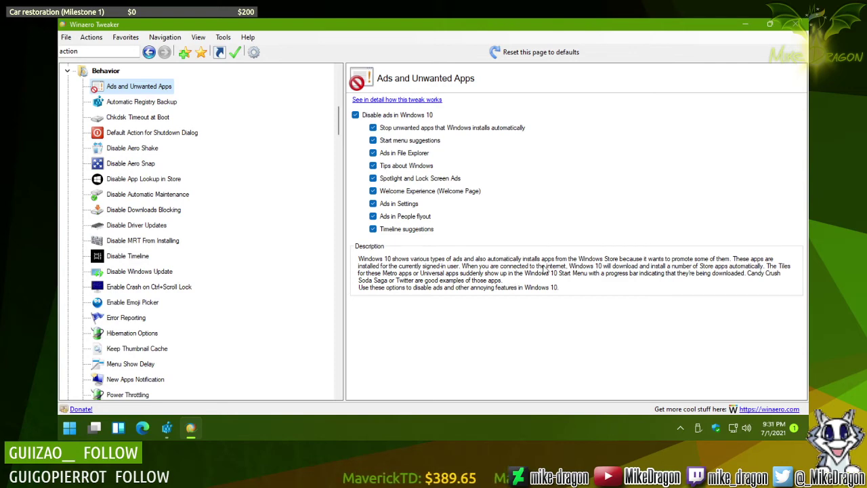
Step: Close Winaero Tweaker and bring the running Registry Editor to the front
click(797, 25)
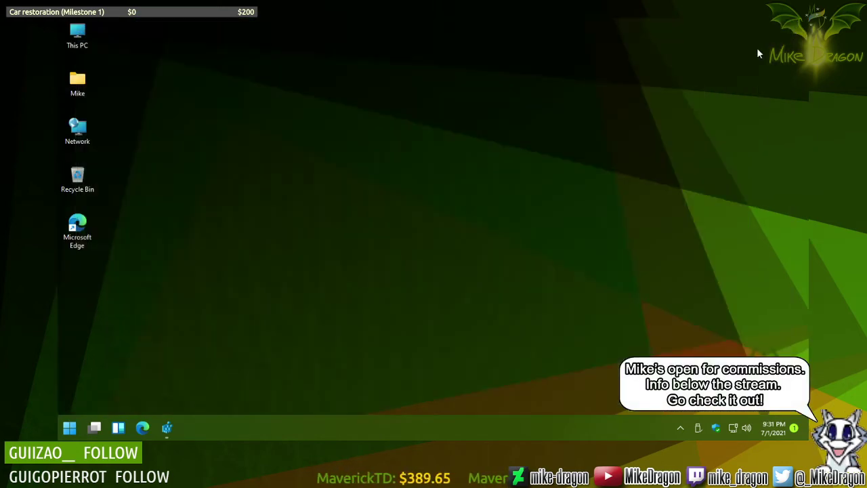
click(170, 429)
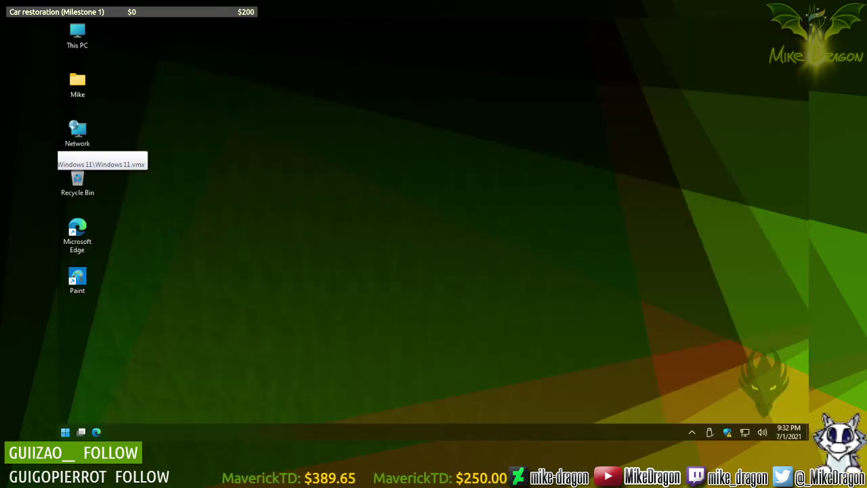
Step: Switch to the other Windows 11 virtual machine and launch regedit through the Run dialog
drag(312, 165, 378, 312)
key(super+r)
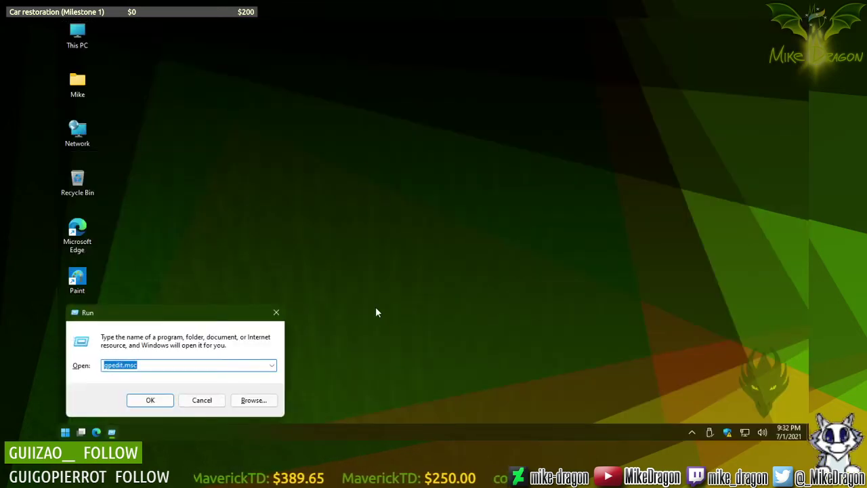
text(reg)
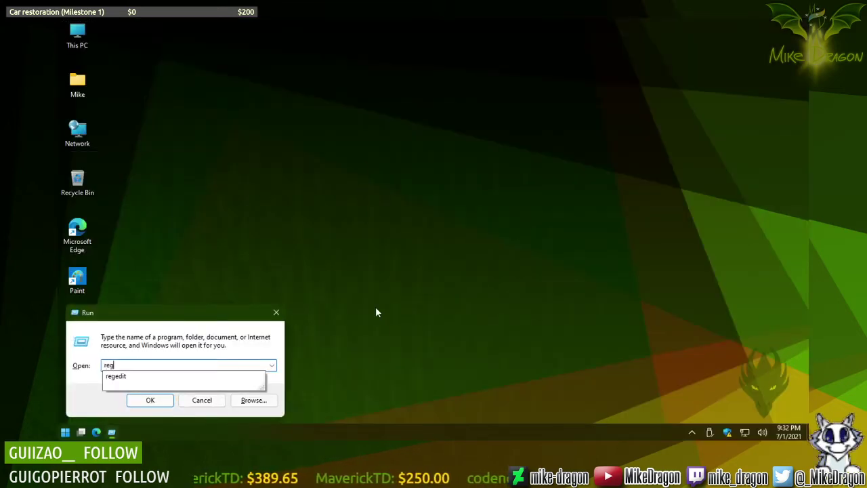
key(Down)
key(Return)
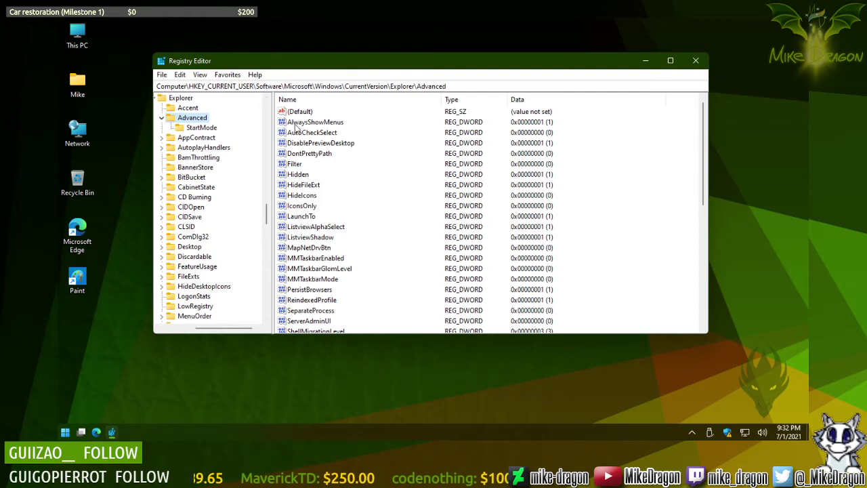
Step: Find the TaskbarSi value in the Explorer\Advanced key of the maximized Registry Editor, open it for viewing and cancel
click(302, 278)
scroll(298, 276, down, 5)
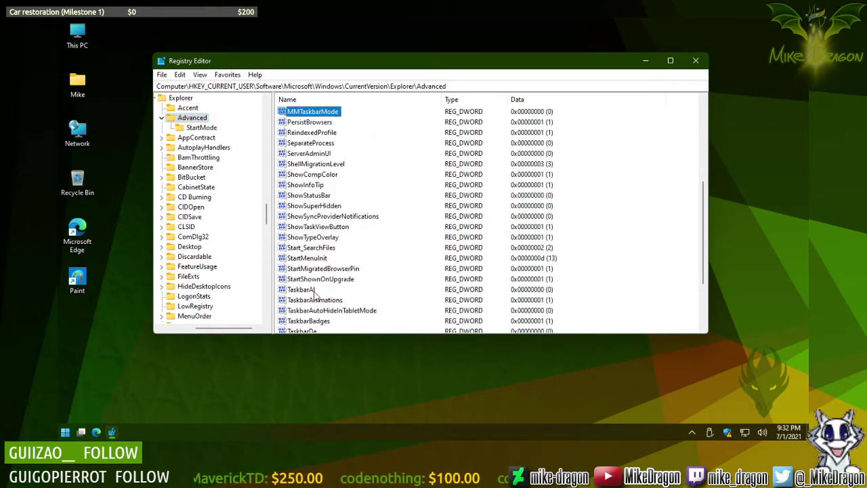
scroll(315, 290, down, 3)
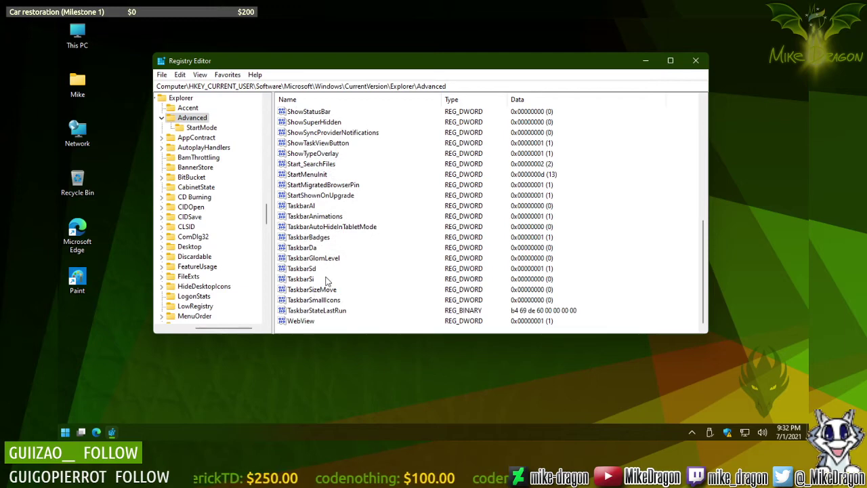
key(super+Up)
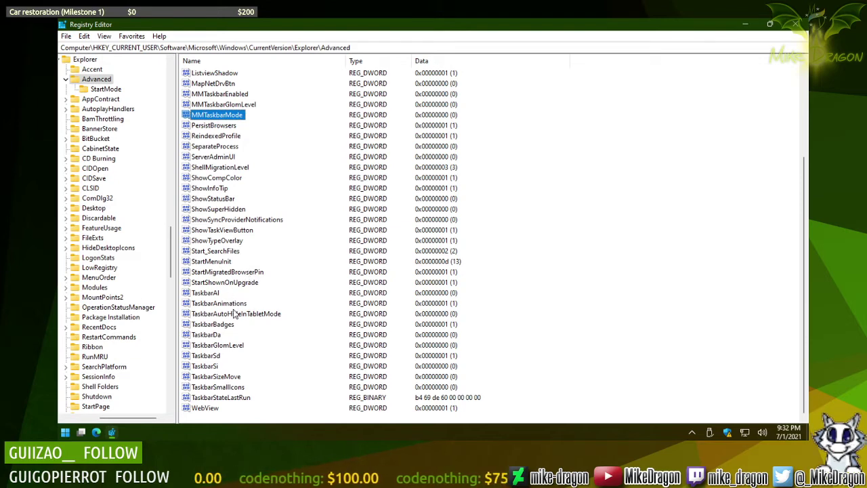
click(214, 367)
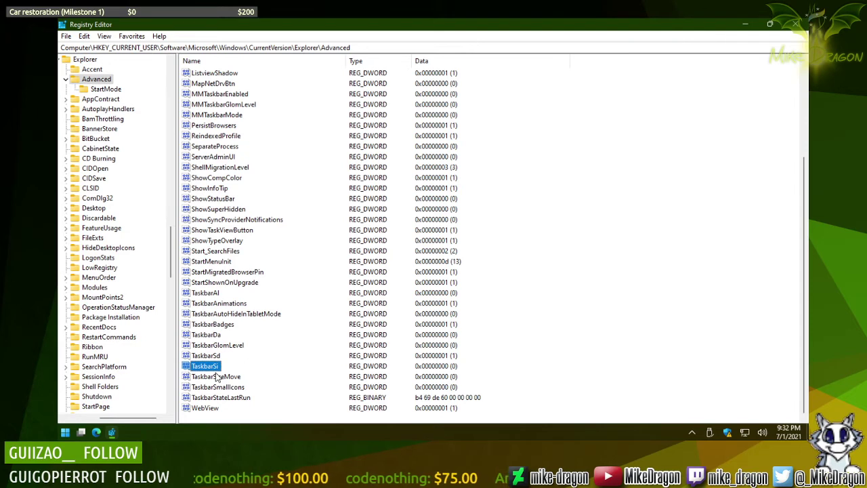
double_click(207, 367)
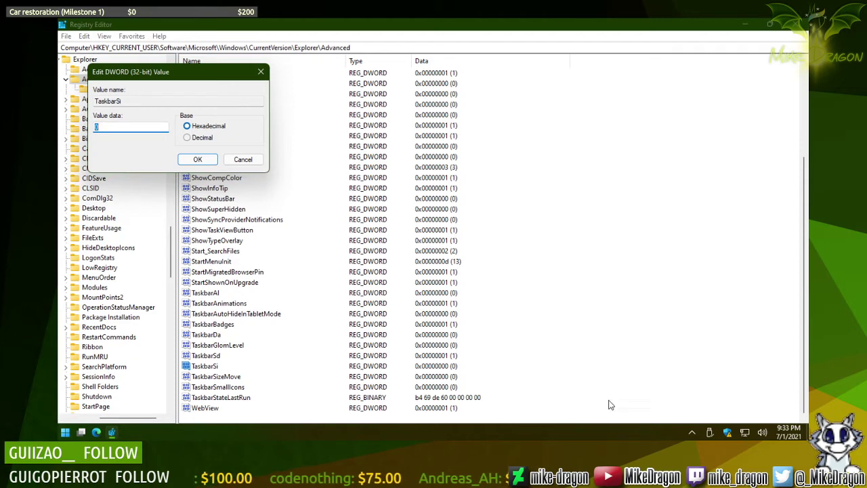
click(244, 161)
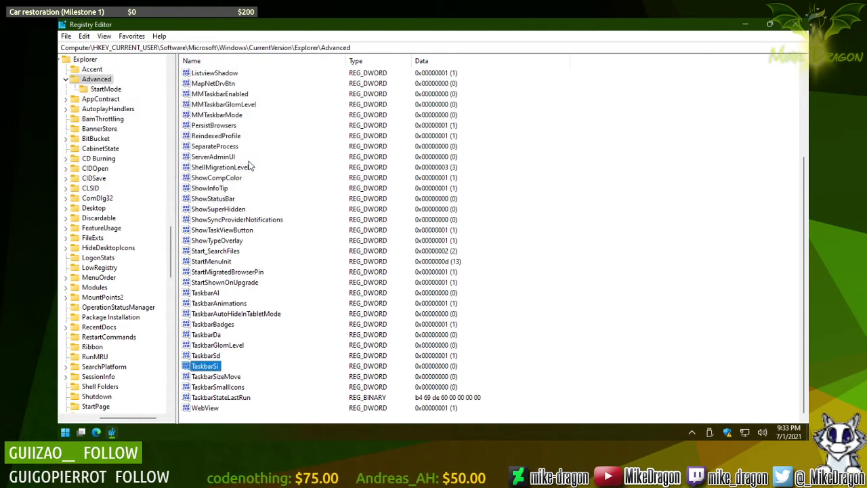
Step: Copy the full path of the current user's Explorer\Advanced registry key
click(365, 48)
key(ctrl+c)
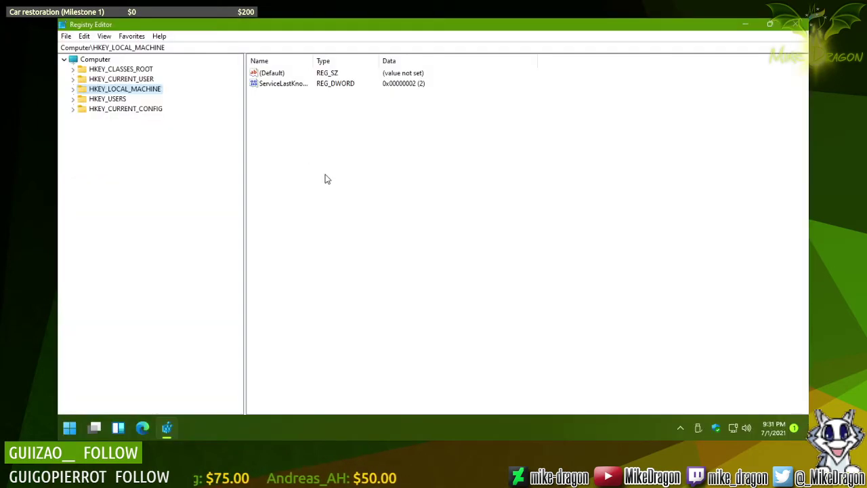
key(super+r)
key(ctrl+v)
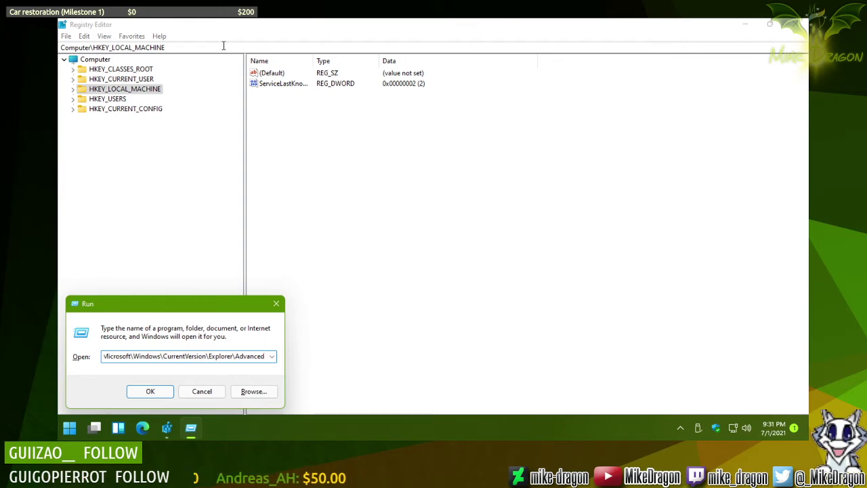
key(Escape)
Step: Go to the copied HKEY_CURRENT_USER Explorer\Advanced key in the first virtual machine's Registry Editor
click(157, 48)
key(ctrl+v)
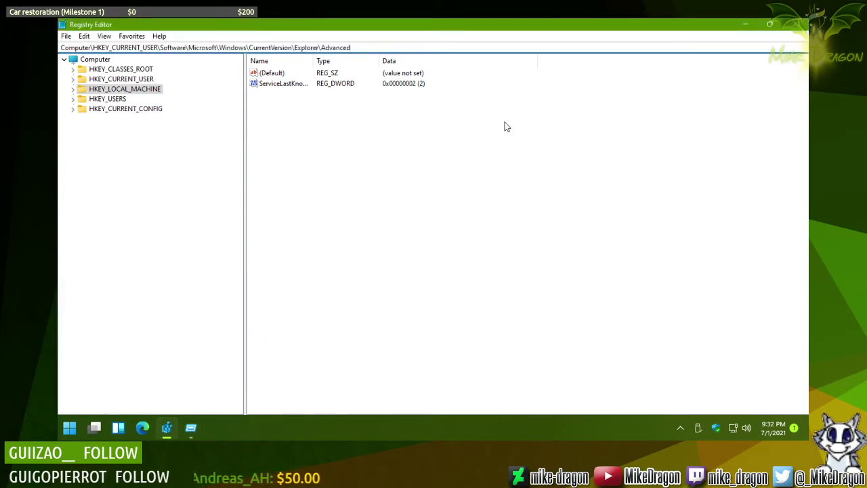
key(Return)
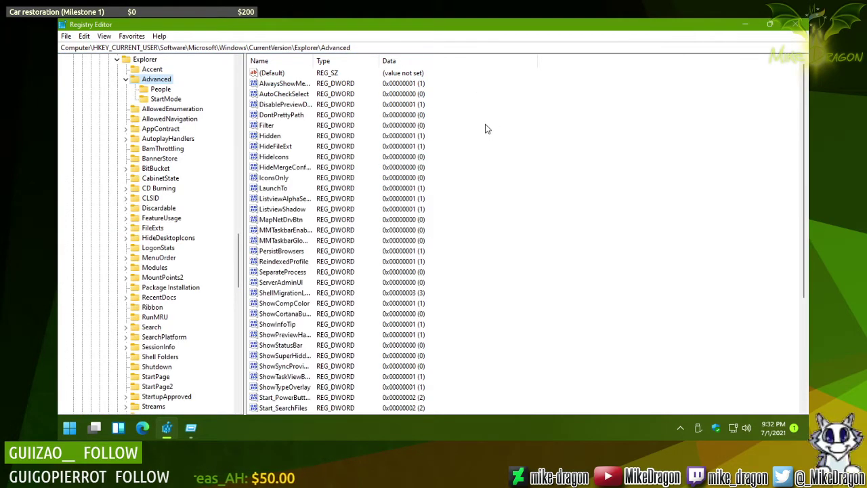
Step: Look through the Taskbar values in the Explorer\Advanced key and dismiss the leftover Run dialog
click(279, 210)
scroll(278, 215, down, 5)
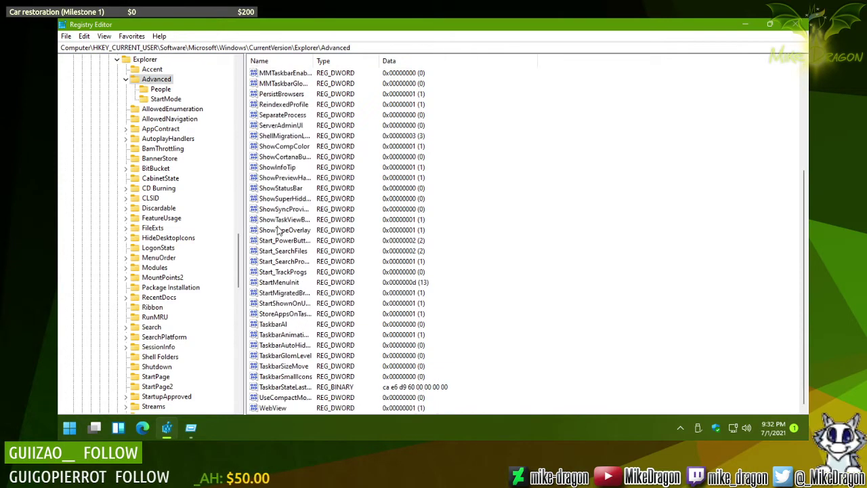
click(190, 427)
click(203, 389)
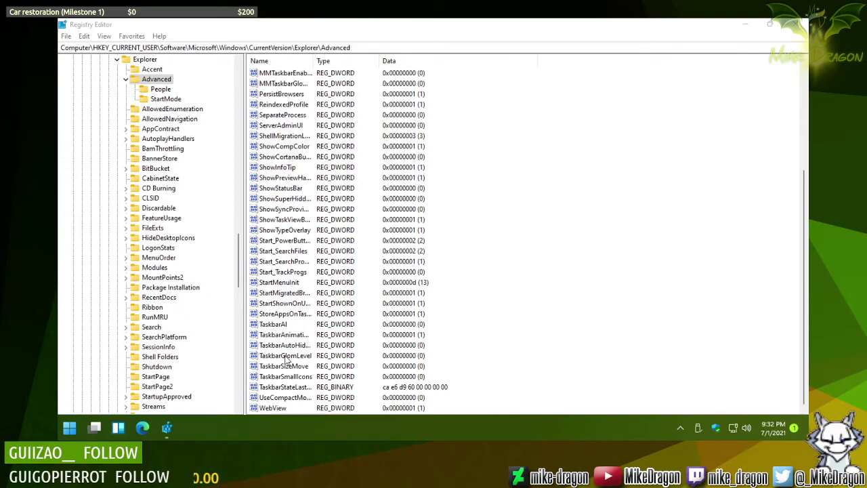
click(285, 325)
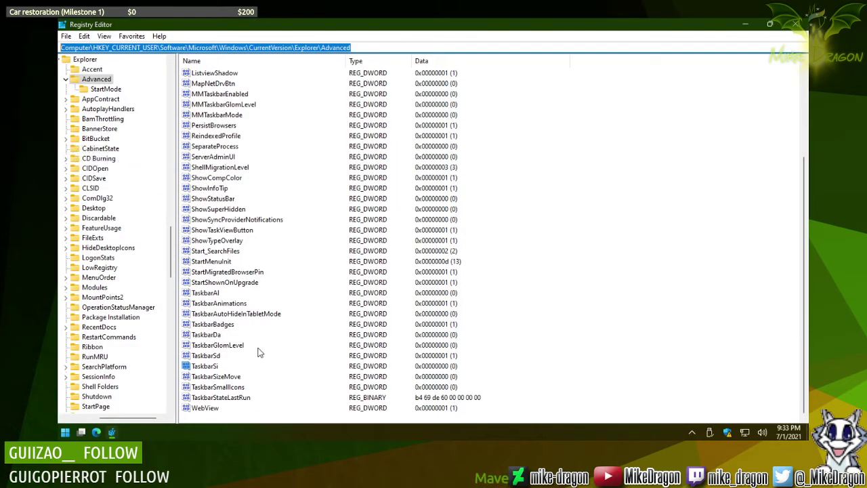
Step: Check the exact name of the TaskbarSi value in the other virtual machine's registry without renaming it
click(214, 367)
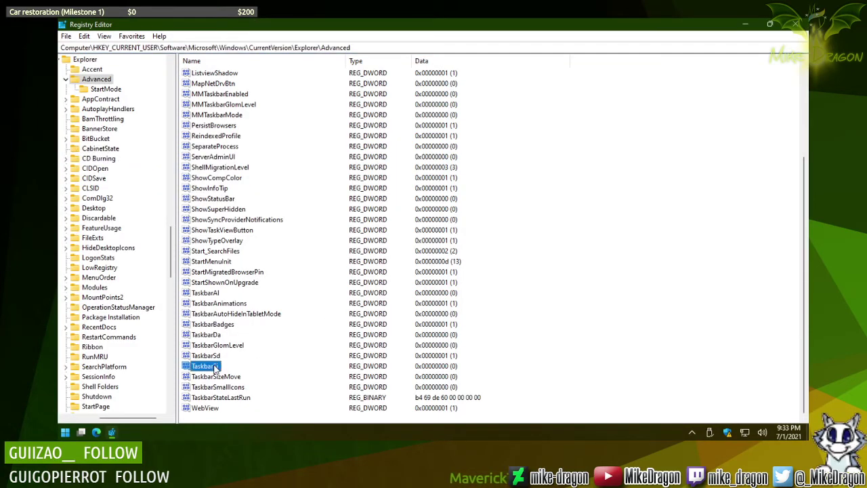
right_click(215, 368)
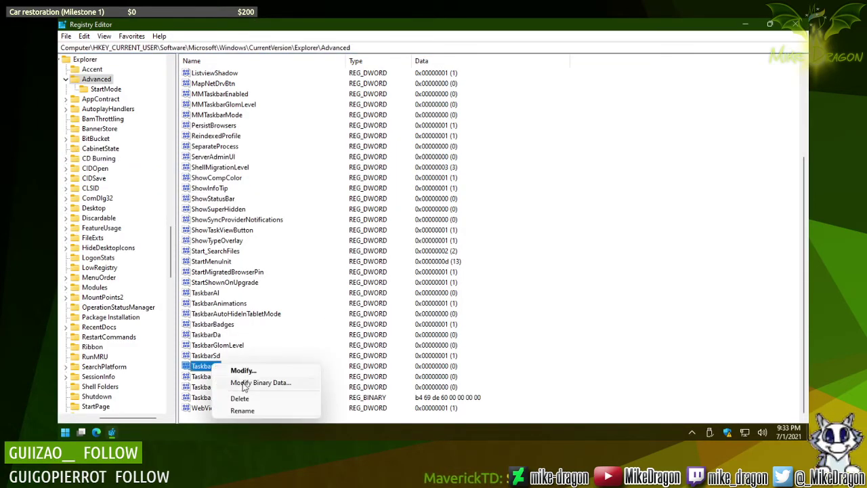
click(260, 413)
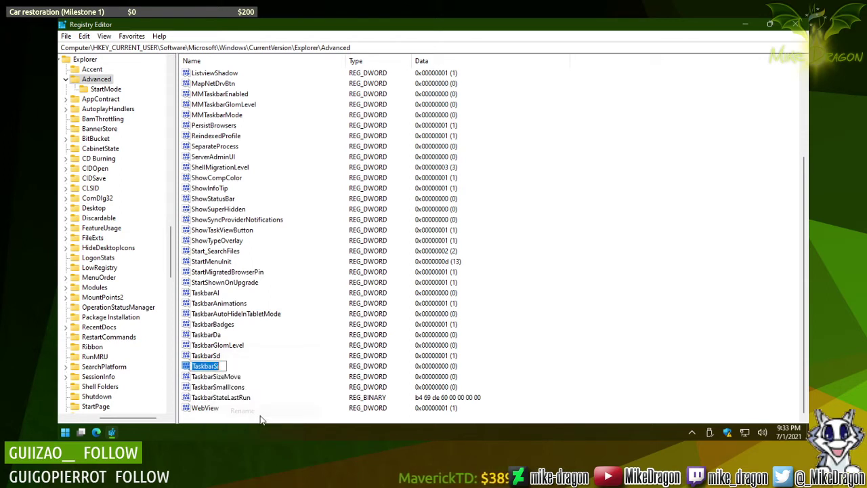
key(Escape)
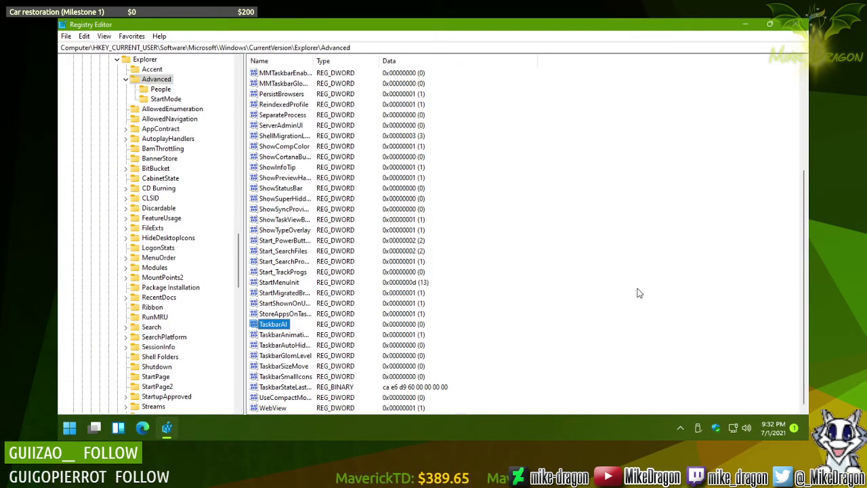
Step: Create a DWORD (32-bit) value named TaskbarSi in the first machine's Explorer\Advanced key and set its data to 1
right_click(639, 292)
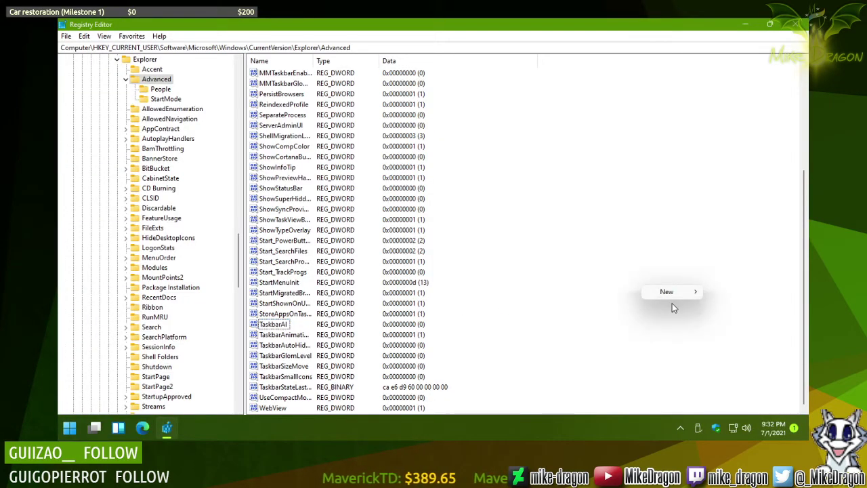
mouse_move(673, 296)
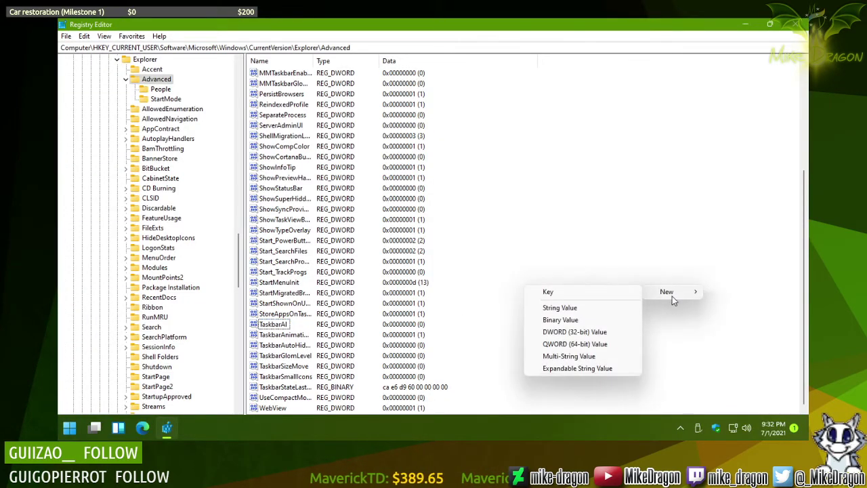
click(573, 332)
text(TaskbarSi)
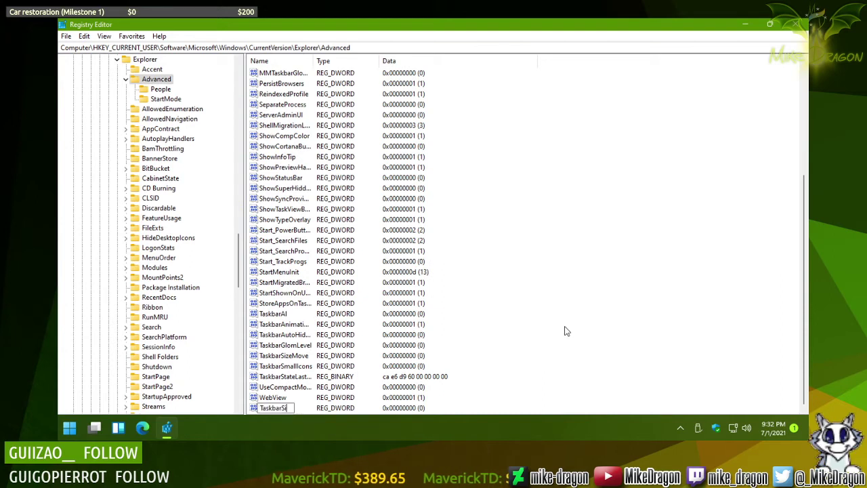
key(Return)
key(Return)
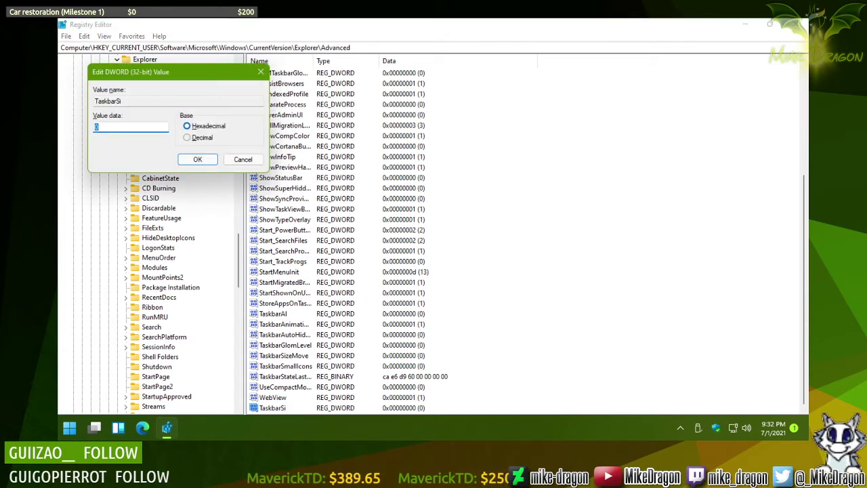
text(1)
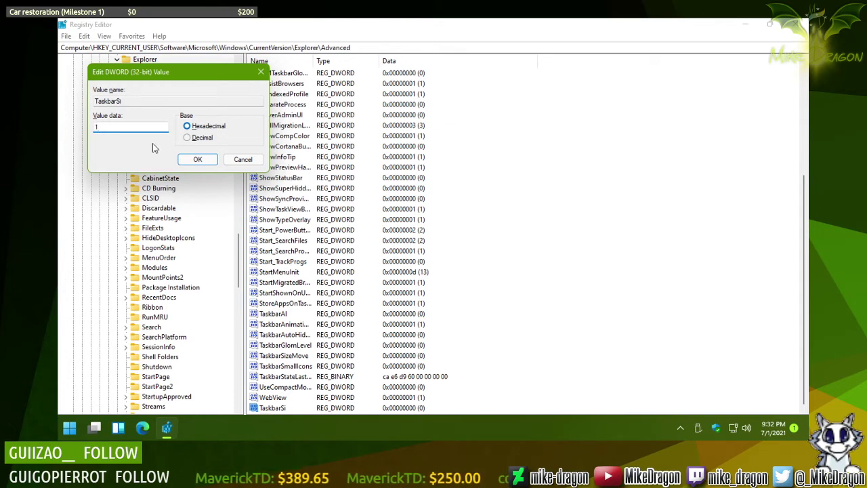
click(196, 159)
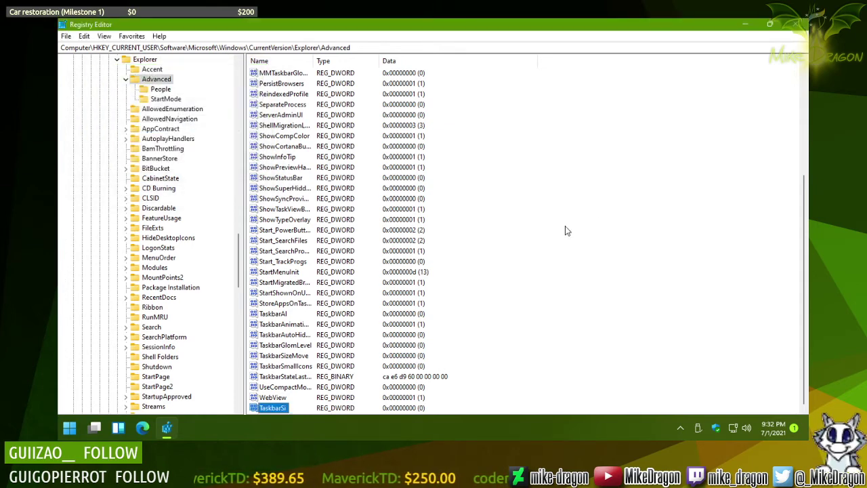
Step: Close the Registry Editor and restart the Windows 11 virtual machine to apply the TaskbarSi value
click(795, 24)
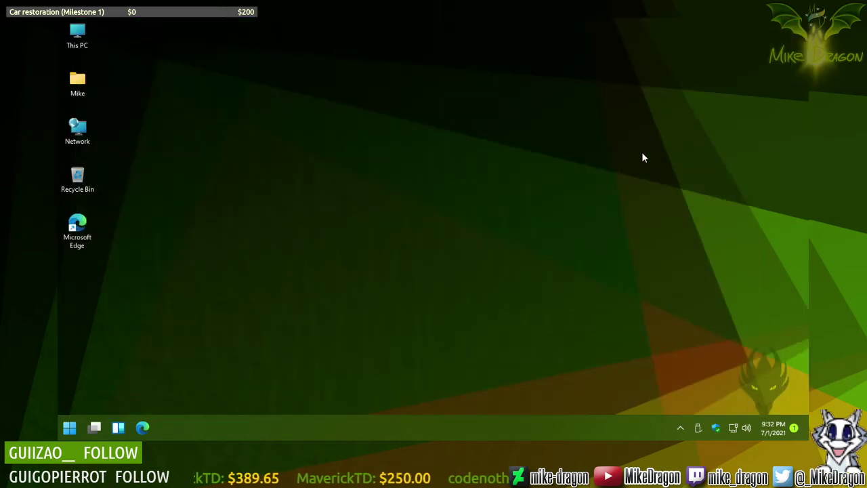
click(69, 427)
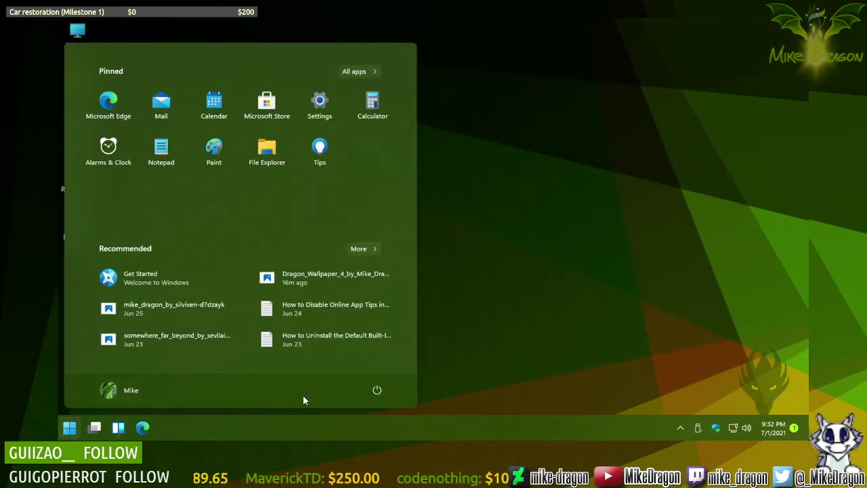
click(377, 390)
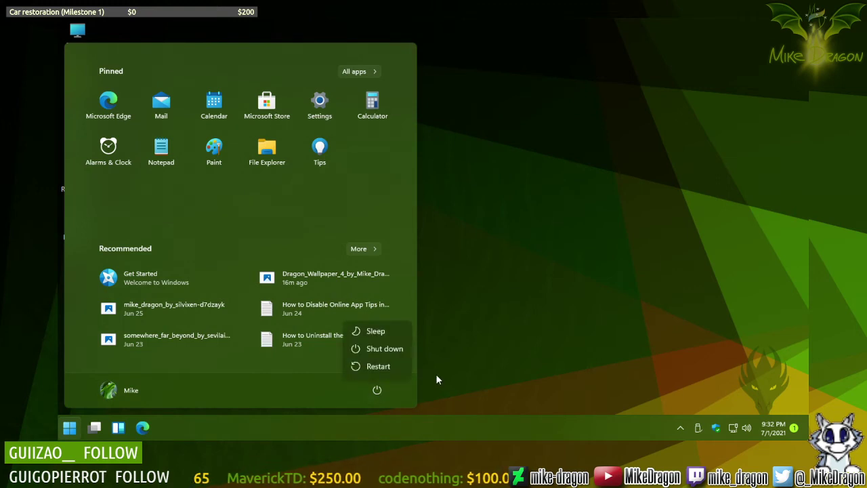
click(383, 376)
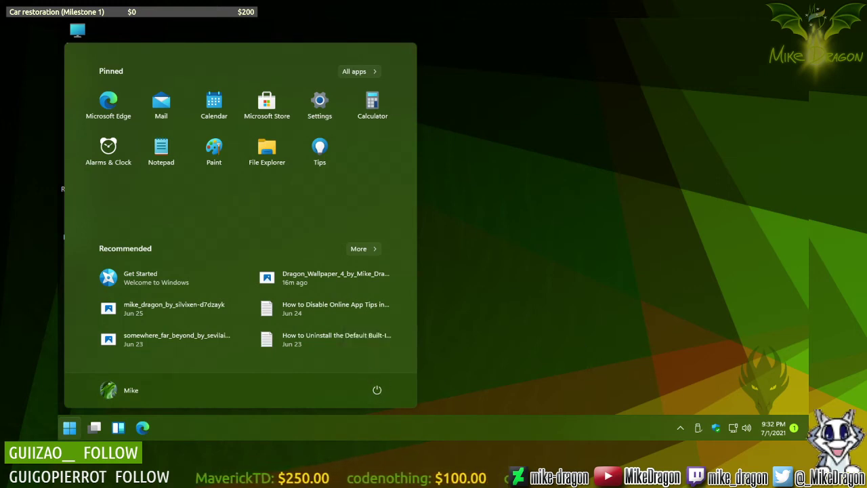
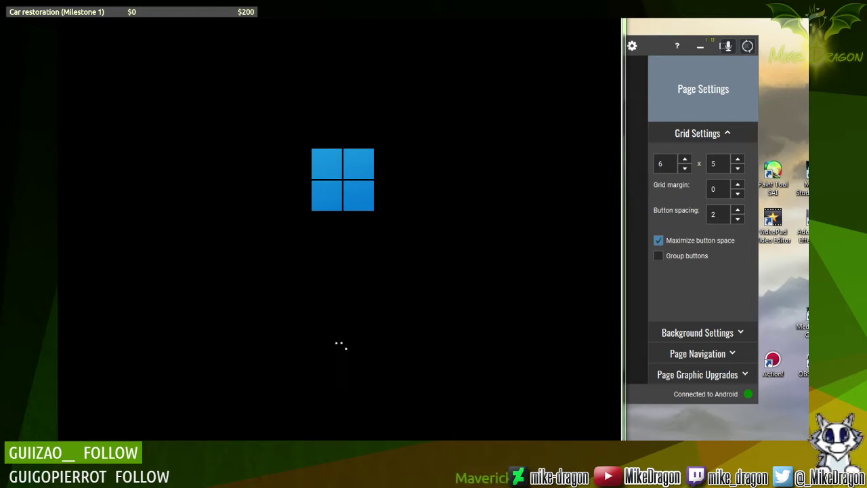
Step: Switch to Photoshop, create a 1920 × 1080 pixel document, and reposition the desktop screenshot showing the Windows boot logo in it
key(super)
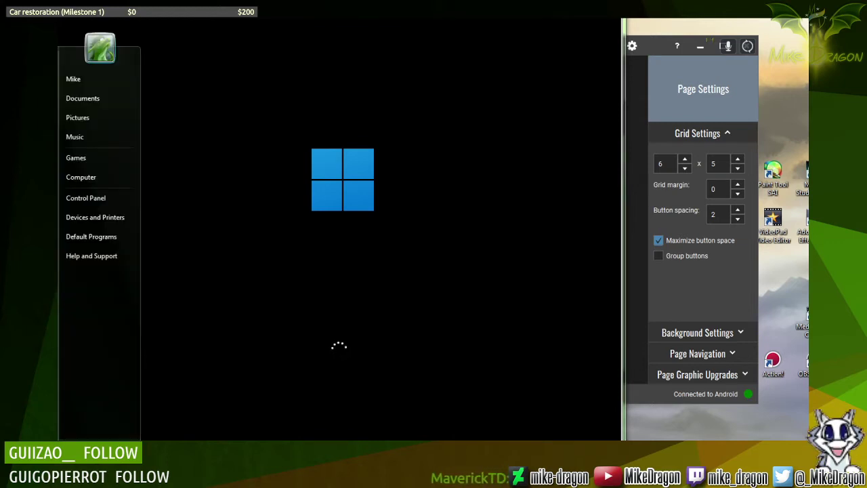
key(super)
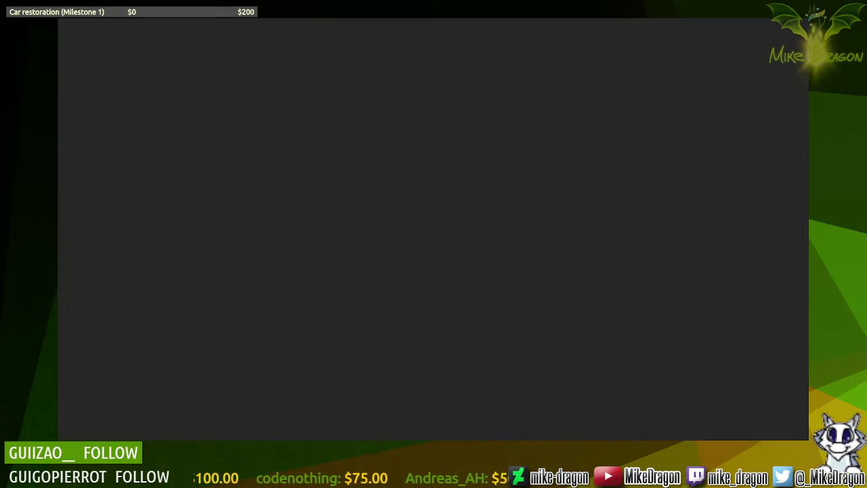
key(ctrl+n)
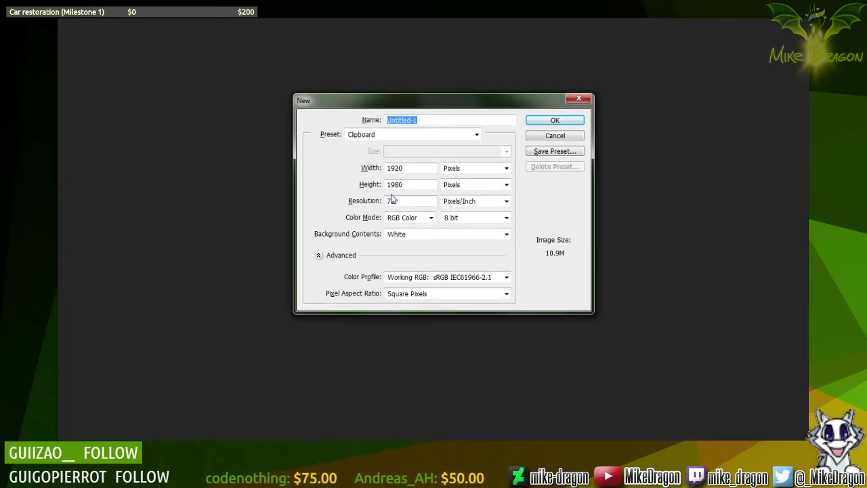
click(394, 184)
key(BackSpace)
text(0)
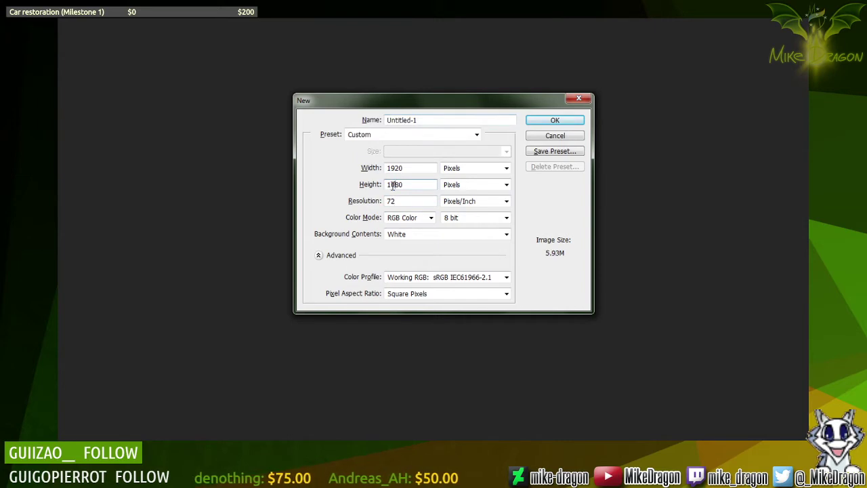
key(Return)
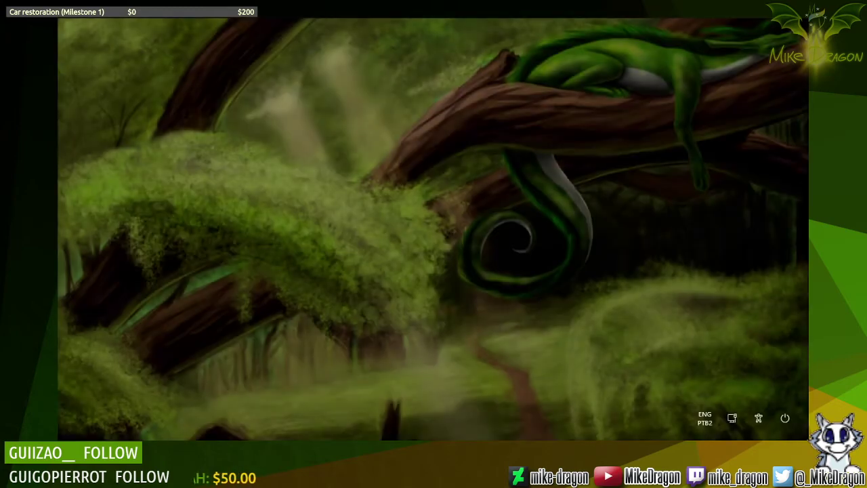
key(Return)
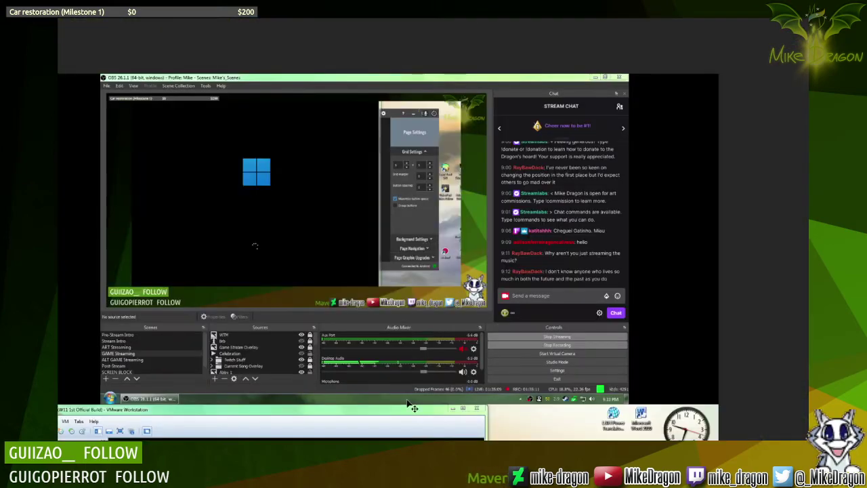
drag(413, 407, 404, 88)
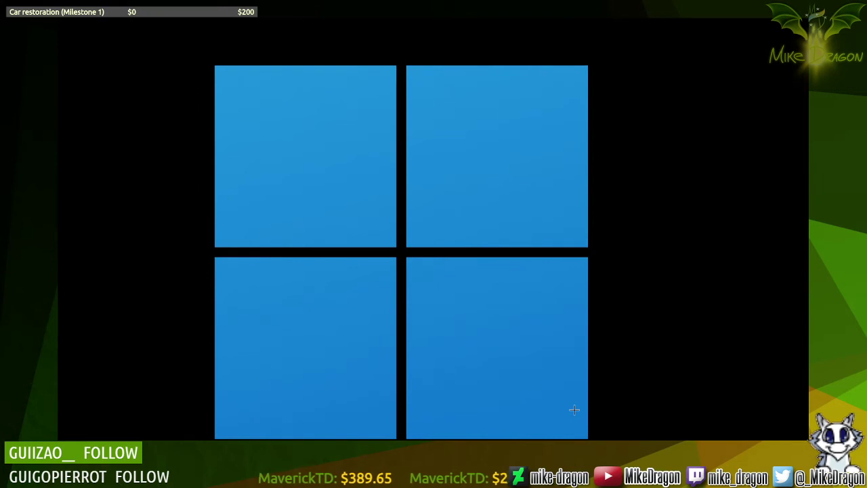
Step: Make a small circular selection in the logo's lower-right corner and choose a 9 px Eraser with 100% hardness
drag(496, 370, 534, 412)
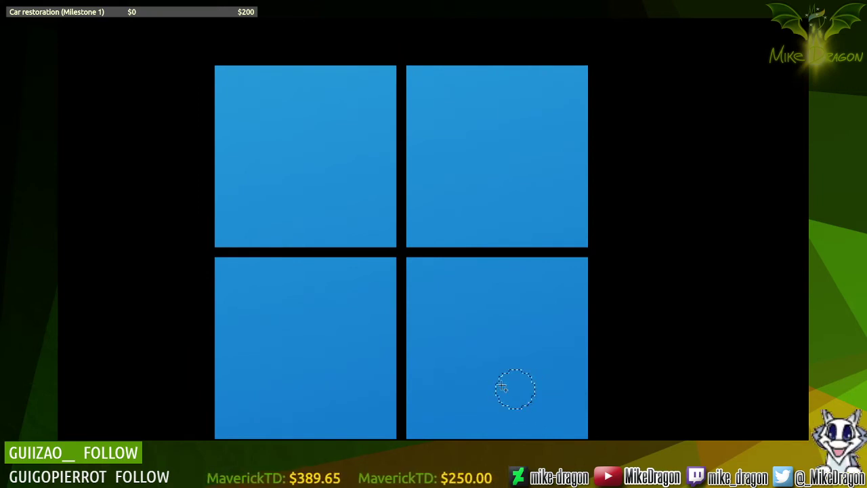
key(ctrl+d)
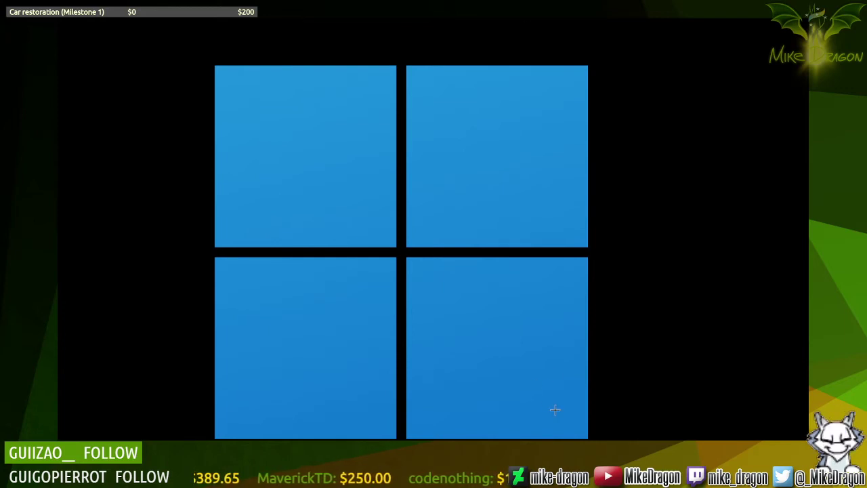
drag(588, 438, 555, 393)
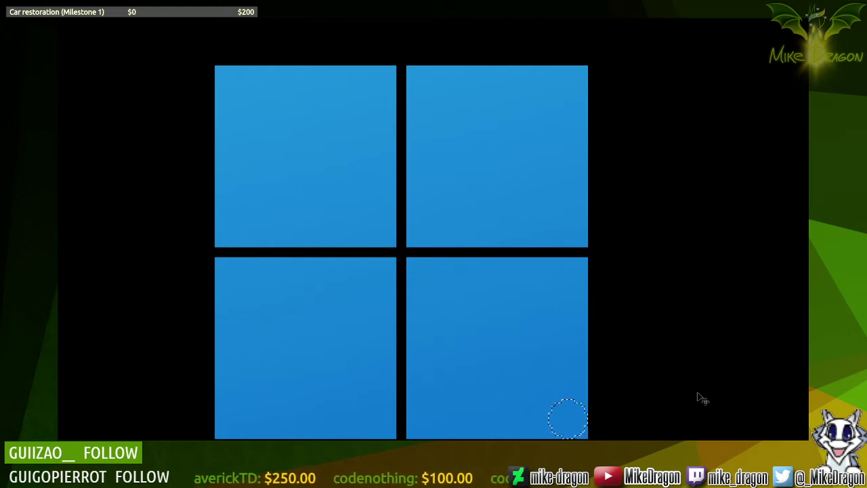
key(e)
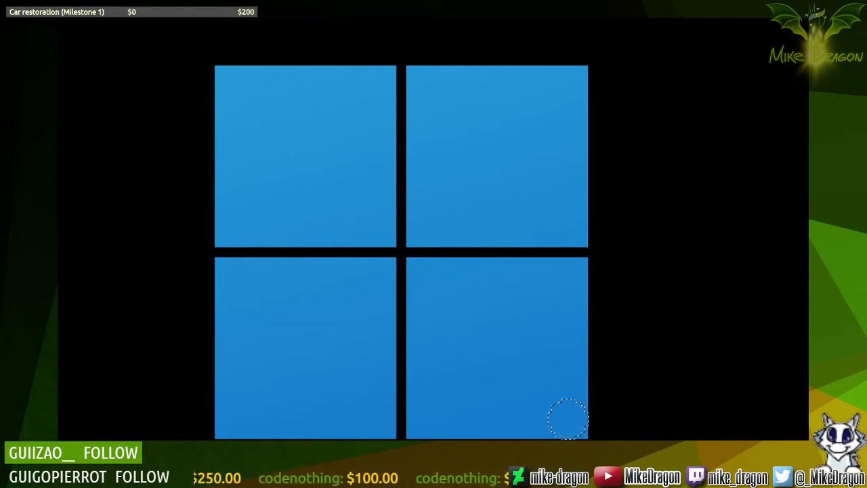
key(])
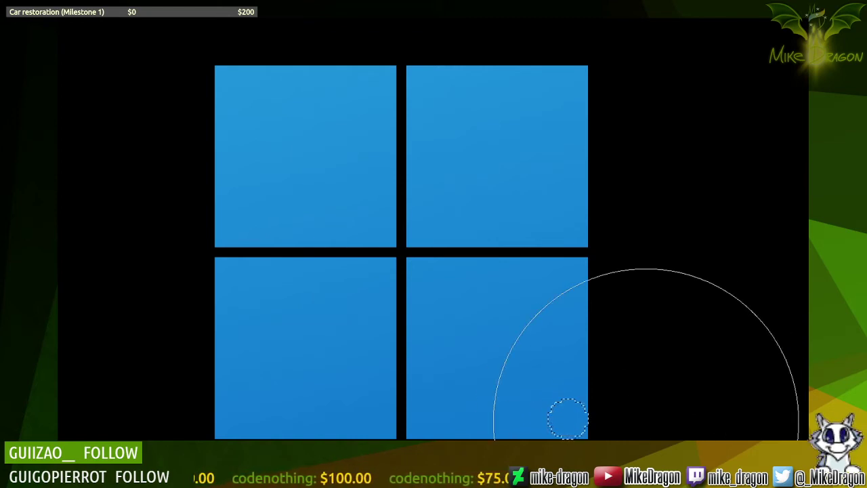
right_click(569, 298)
click(597, 192)
click(585, 156)
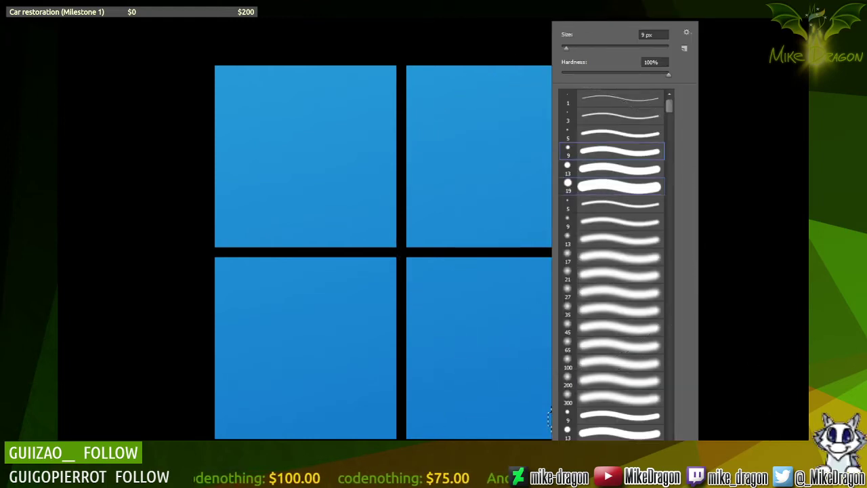
key(Return)
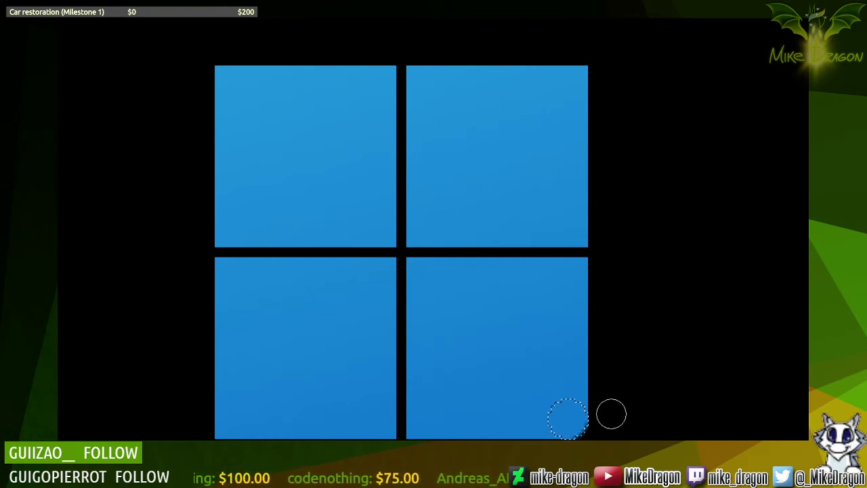
Step: Erase the logo's lower-right corner around the circular guide, undoing the unsuitable strokes
drag(570, 420, 530, 234)
key(ctrl+z)
key(ctrl+z)
key(ctrl+z)
drag(569, 428, 532, 284)
key(ctrl+z)
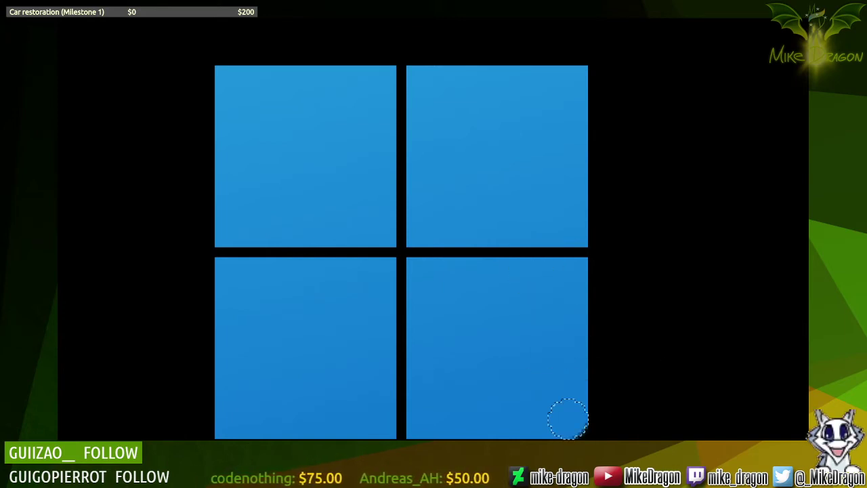
drag(560, 425, 539, 441)
key(ctrl+z)
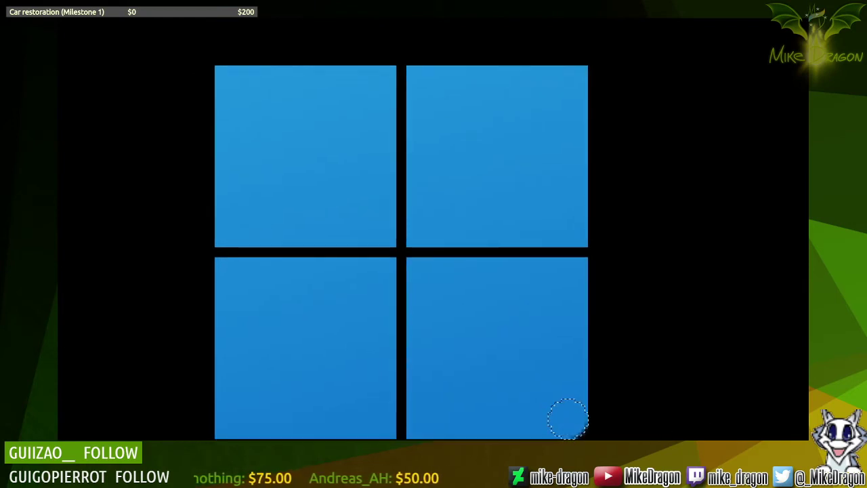
click(564, 436)
key(ctrl+z)
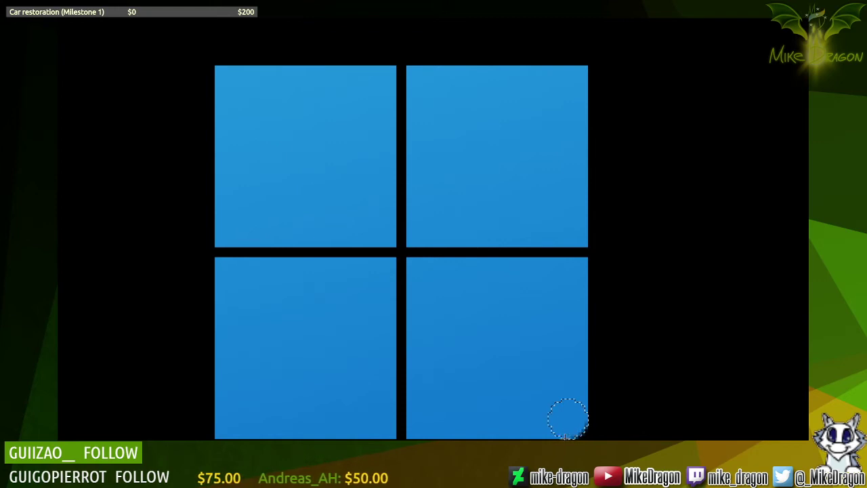
Step: Round the logo's upper-right, upper-left and lower-left corners by moving the circular selection to each and erasing the excess
drag(568, 429, 561, 108)
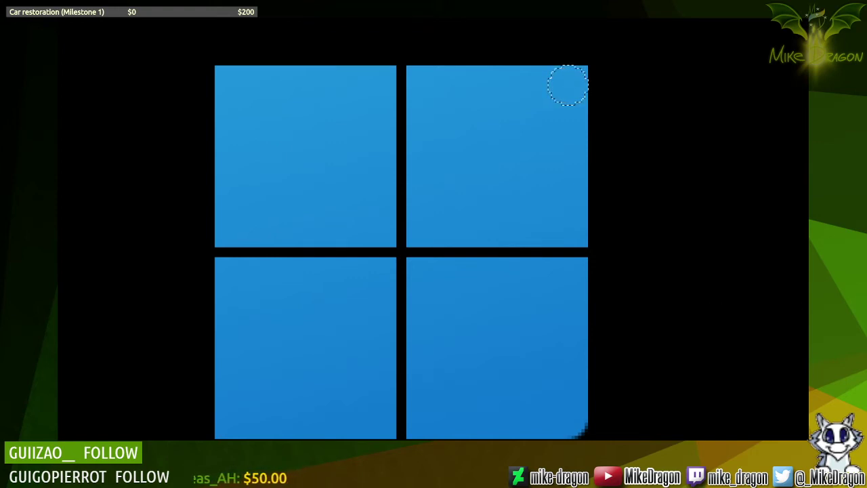
click(588, 71)
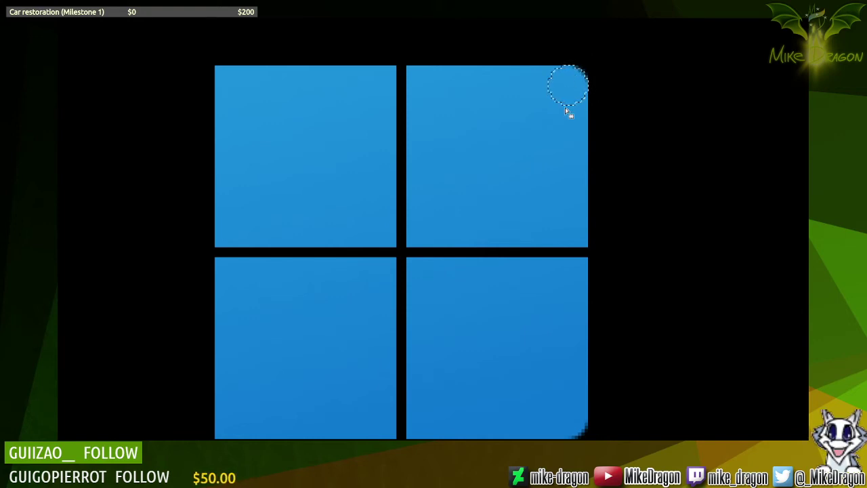
mouse_move(567, 107)
mouse_down()
mouse_move(311, 118)
mouse_move(224, 102)
mouse_move(225, 111)
mouse_move(235, 108)
mouse_up()
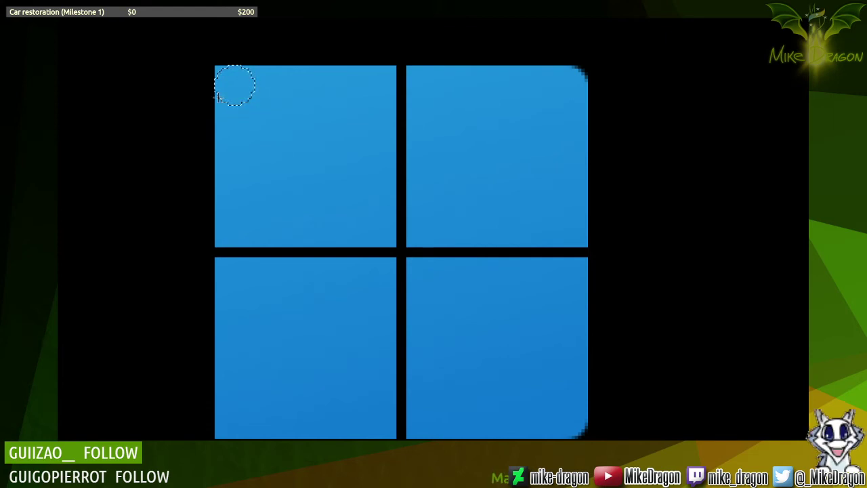
key(e)
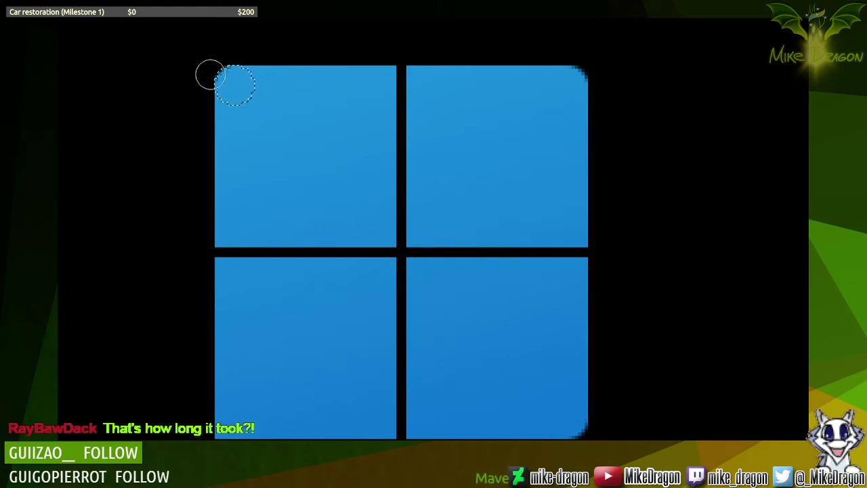
mouse_move(221, 81)
mouse_down()
mouse_move(223, 74)
mouse_move(239, 101)
mouse_move(230, 213)
mouse_move(256, 424)
mouse_move(258, 365)
mouse_up()
key(ctrl+z)
key(ctrl+z)
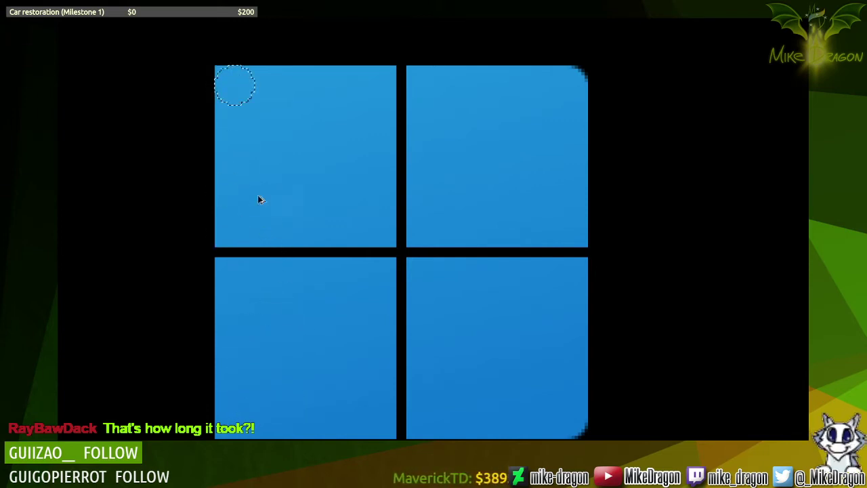
key(e)
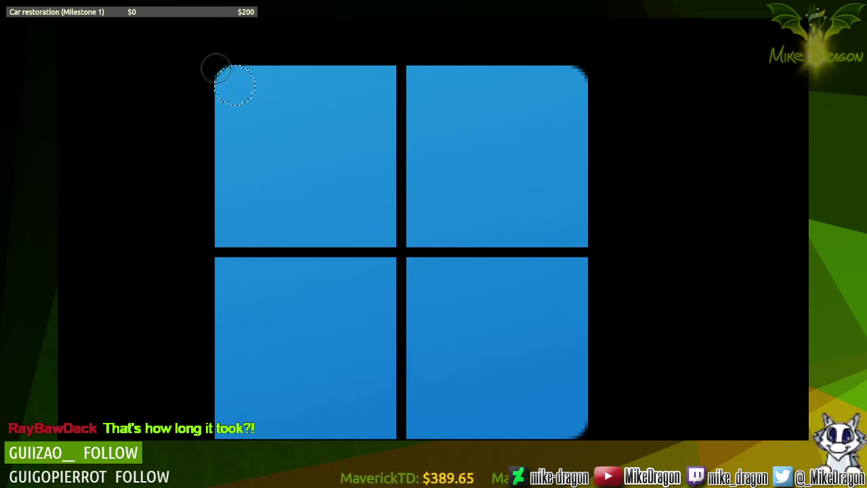
key(m)
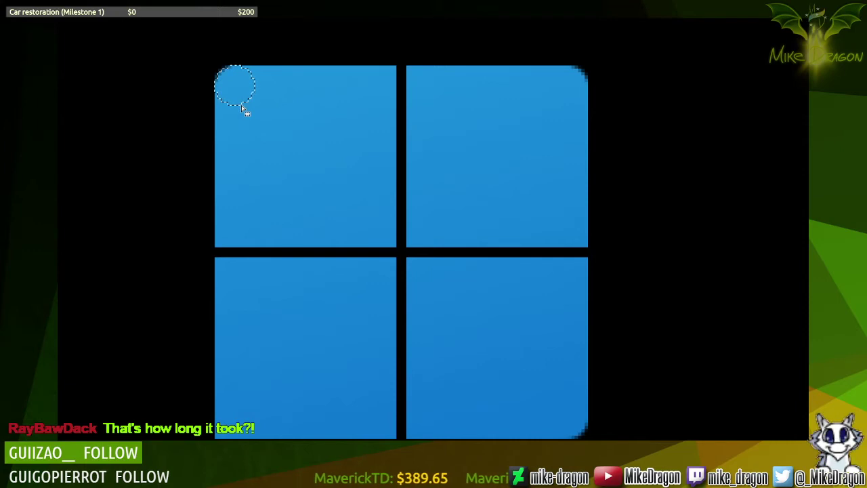
drag(237, 109, 237, 437)
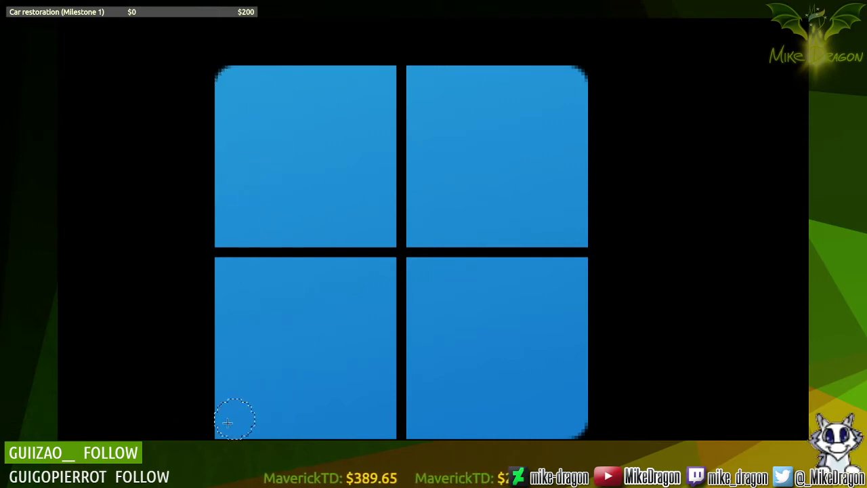
key(e)
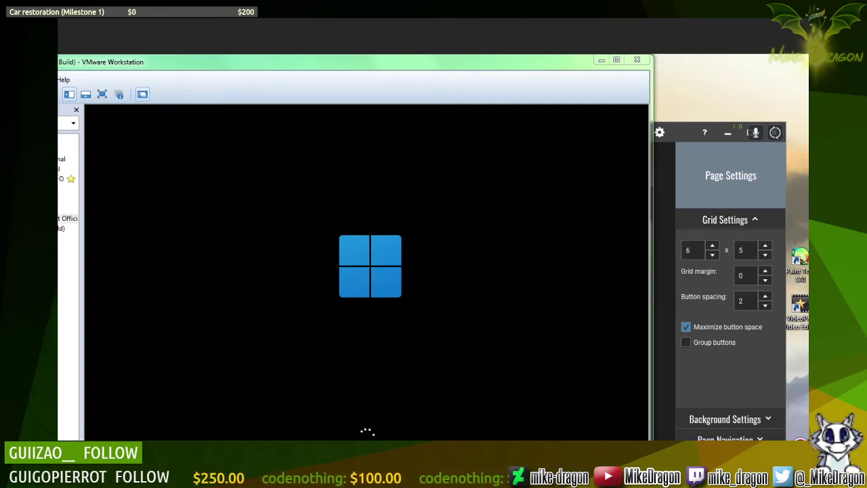
Step: Check the host computer's basic system information and quit Photoshop without saving Untitled-1
key(super+Pause)
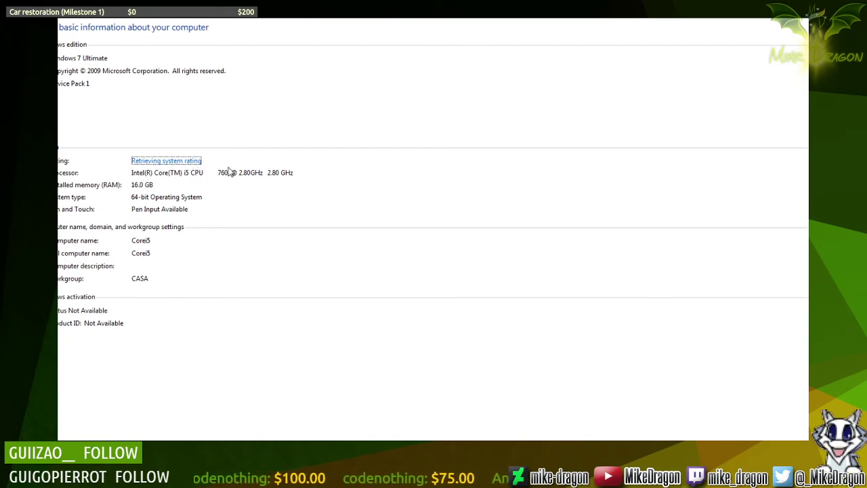
key(alt+F4)
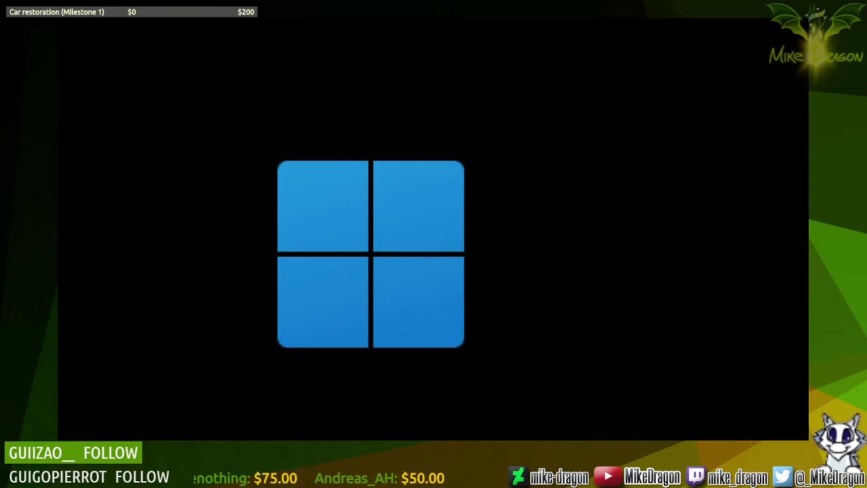
key(alt+F4)
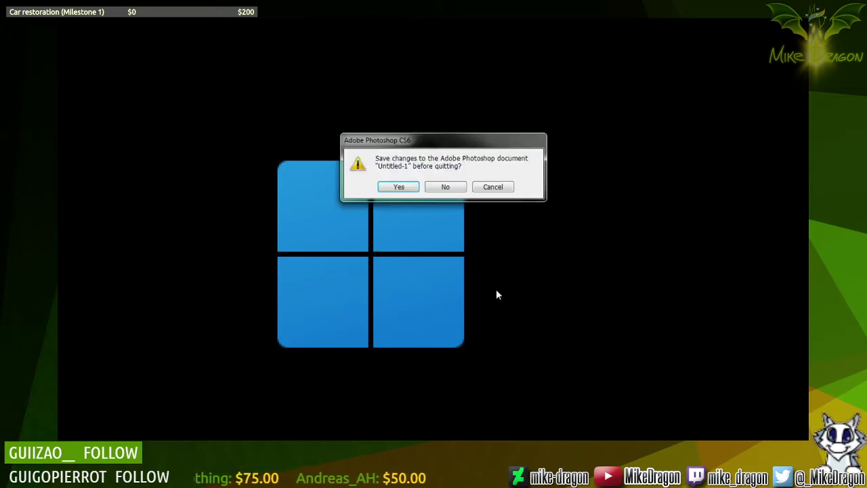
click(456, 191)
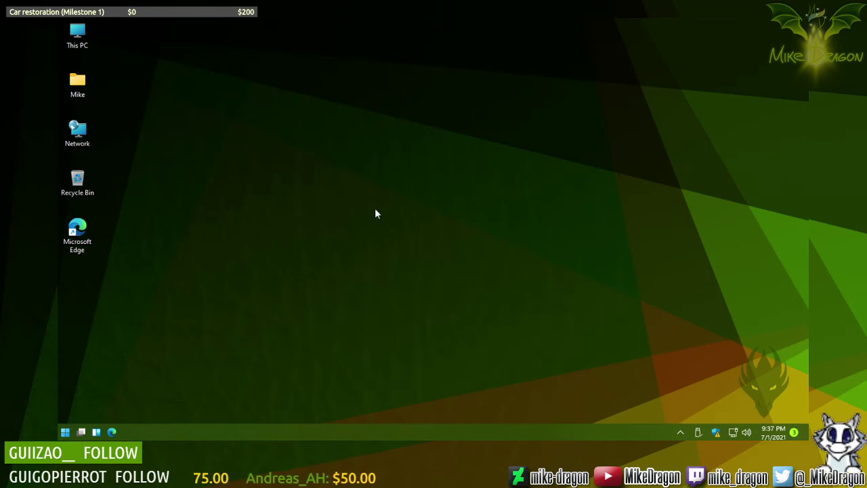
drag(369, 187, 469, 279)
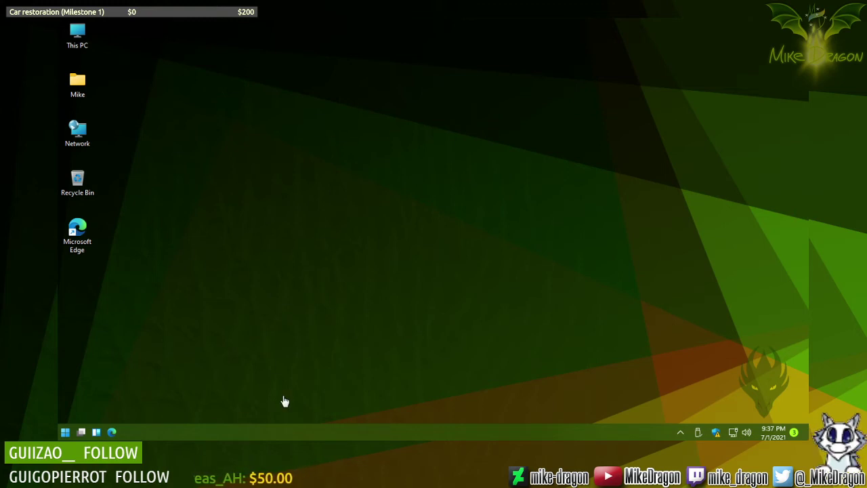
drag(364, 127, 412, 166)
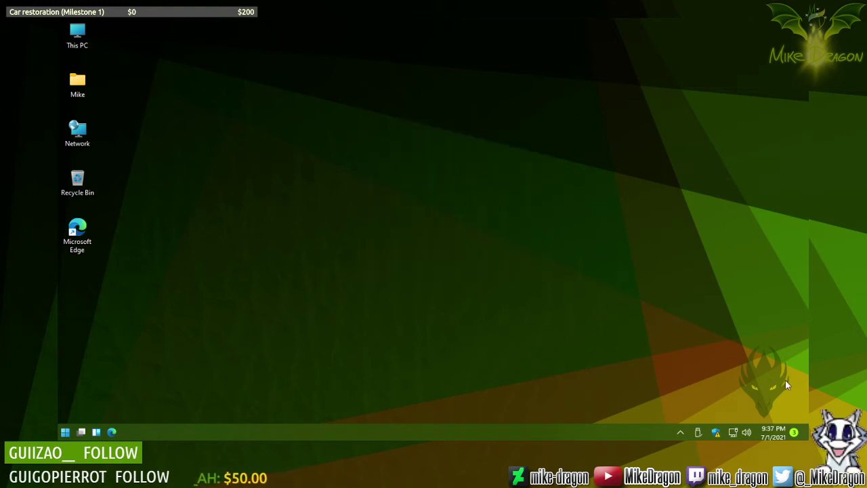
Step: Examine how the notification list and calendar flyout appear above the small taskbar, closing them after each look
click(796, 434)
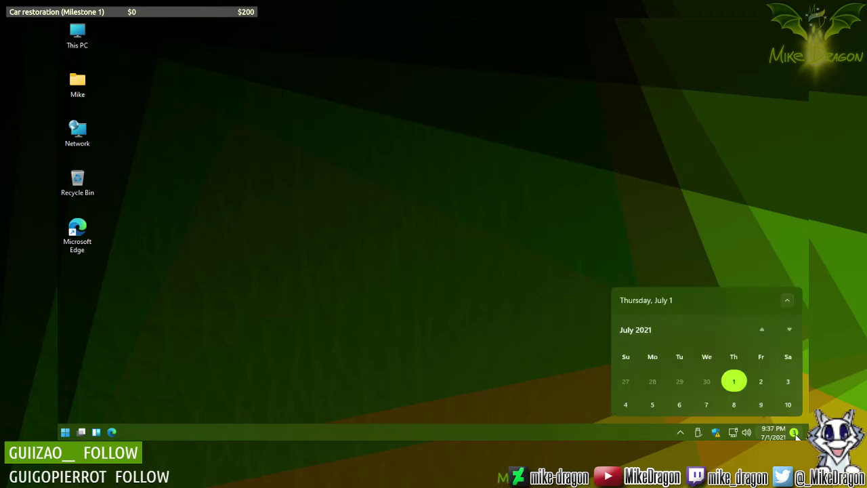
click(440, 218)
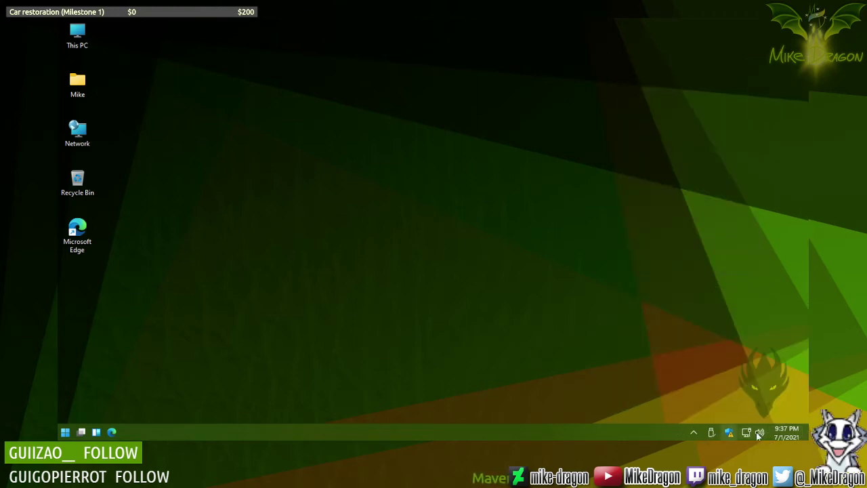
click(800, 435)
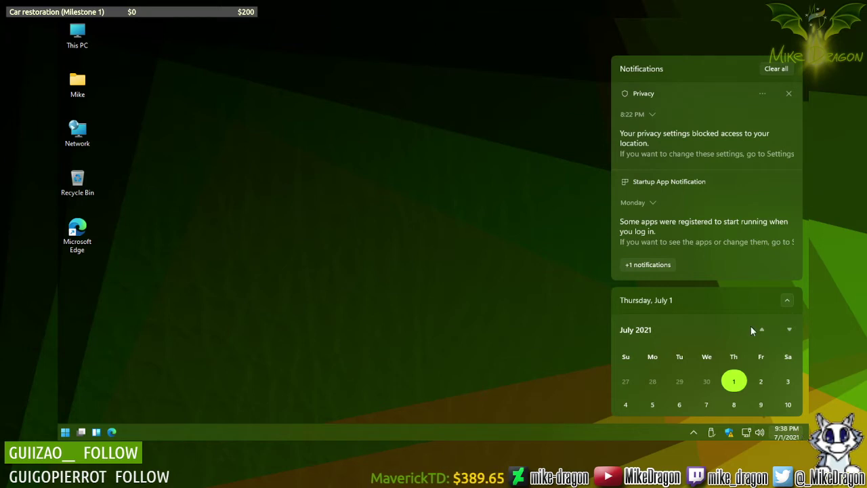
mouse_move(727, 94)
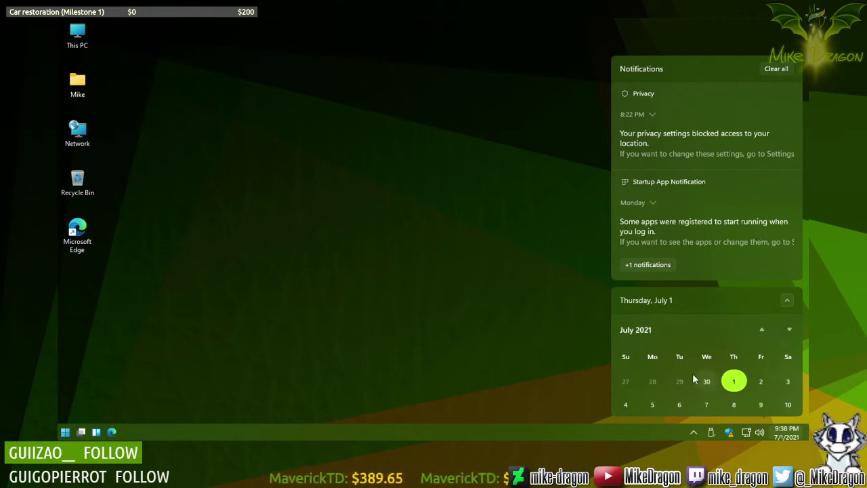
click(456, 338)
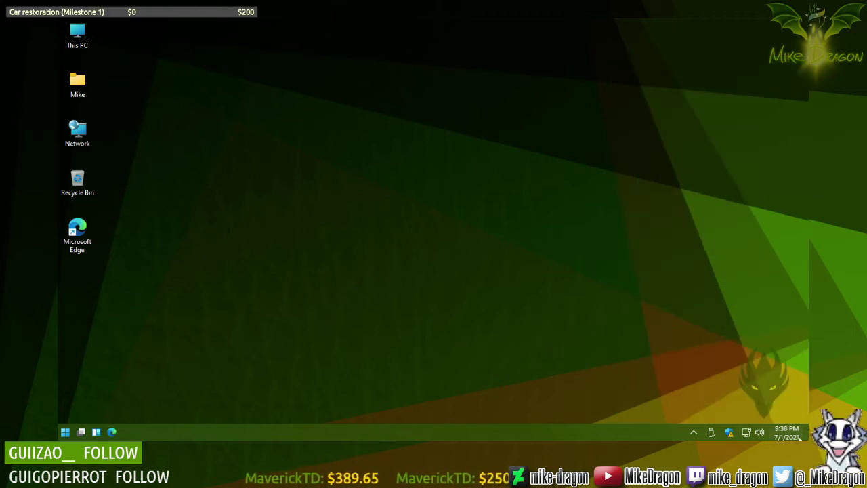
click(803, 438)
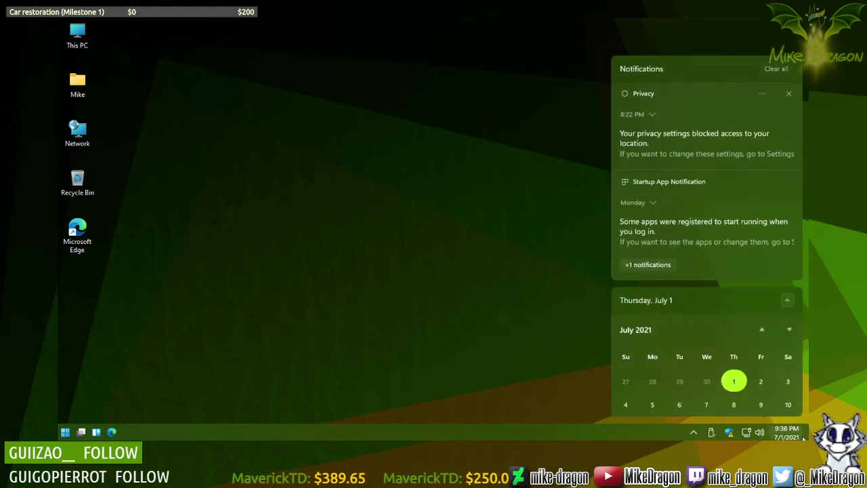
click(502, 269)
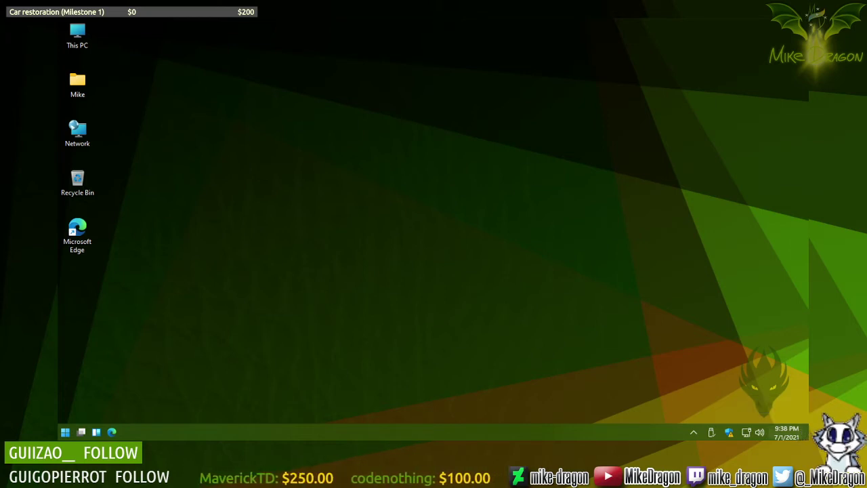
Step: Clear all notifications and recheck the calendar flyout
click(798, 433)
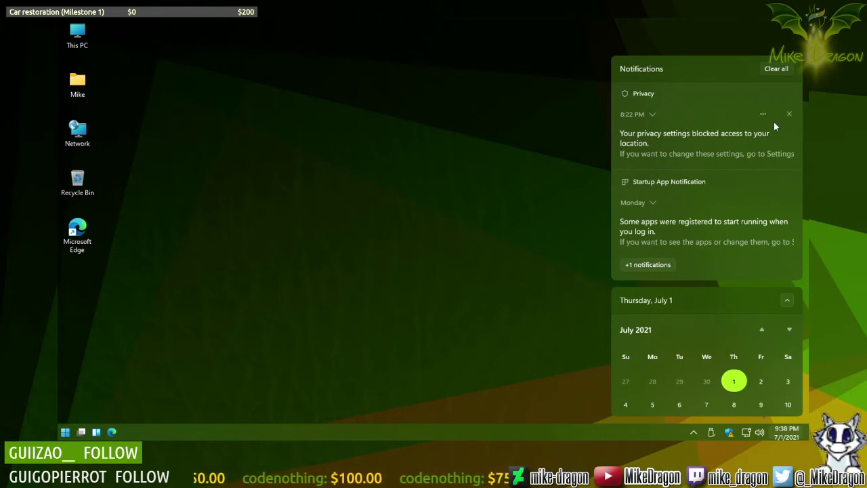
click(785, 69)
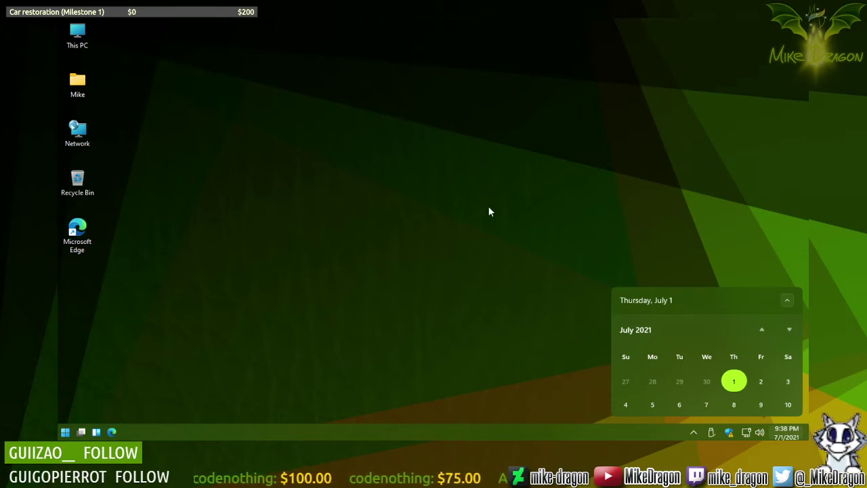
click(460, 328)
click(792, 435)
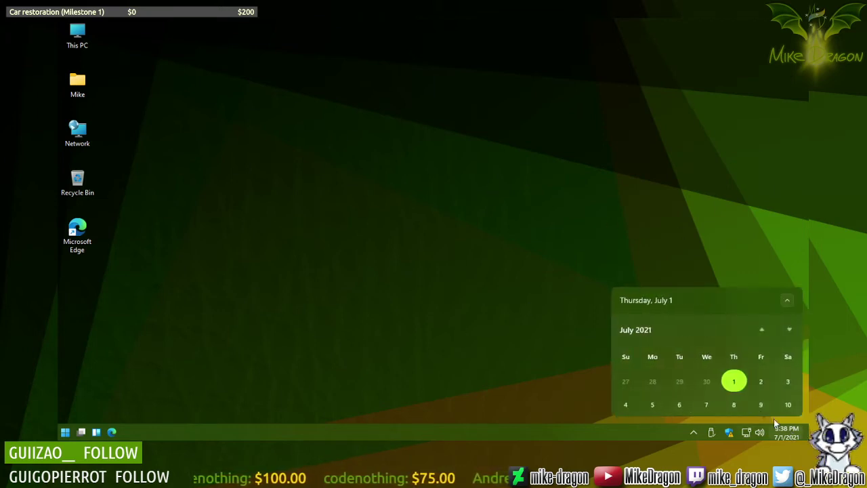
click(407, 358)
Step: Examine the Start menu and File Explorer's This PC view with the small taskbar, then close them
click(66, 432)
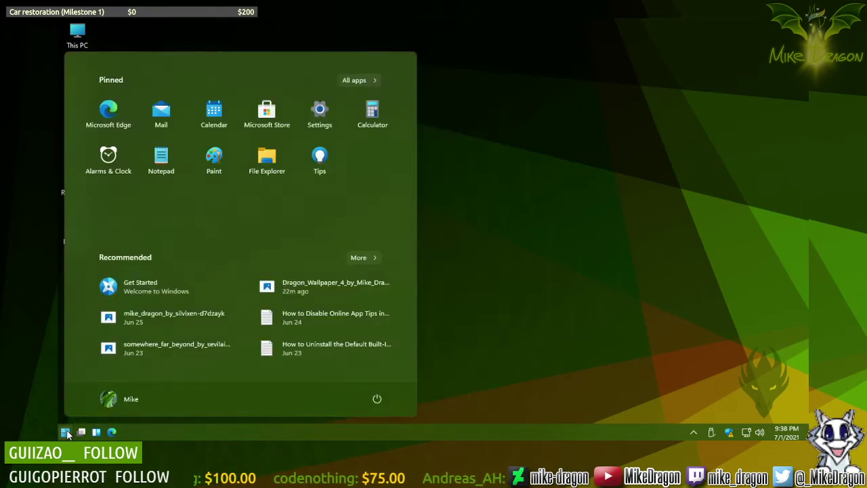
click(554, 318)
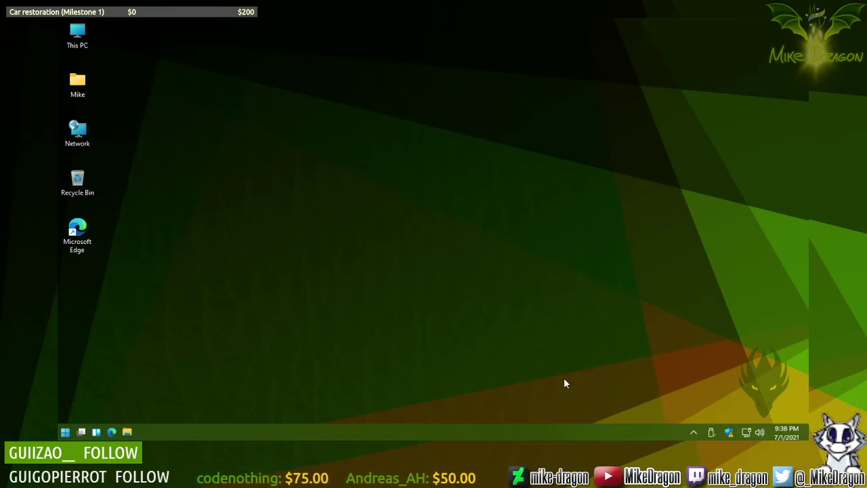
key(super+e)
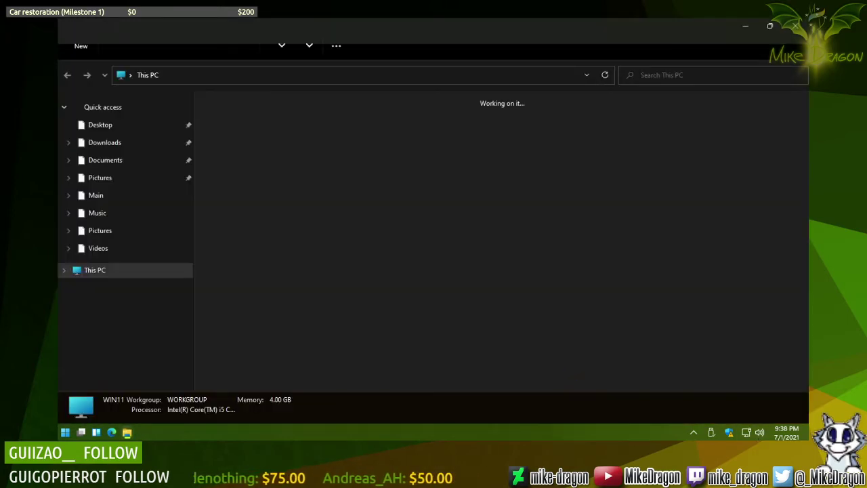
click(796, 26)
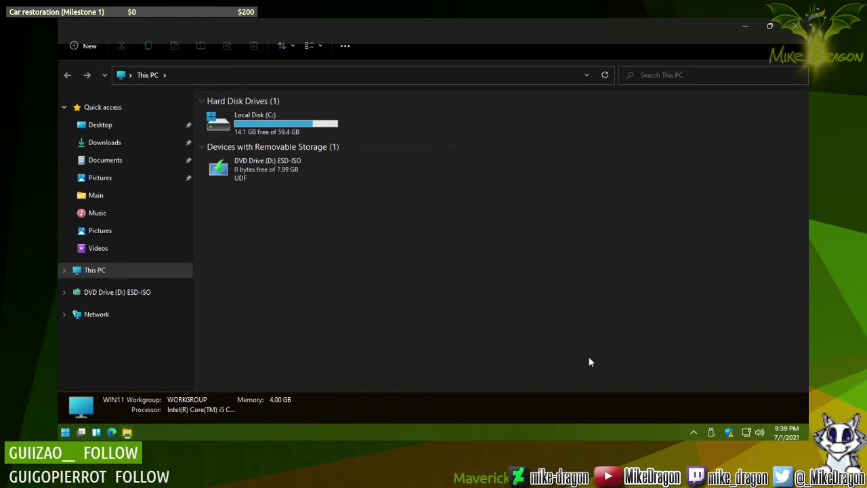
key(alt+F4)
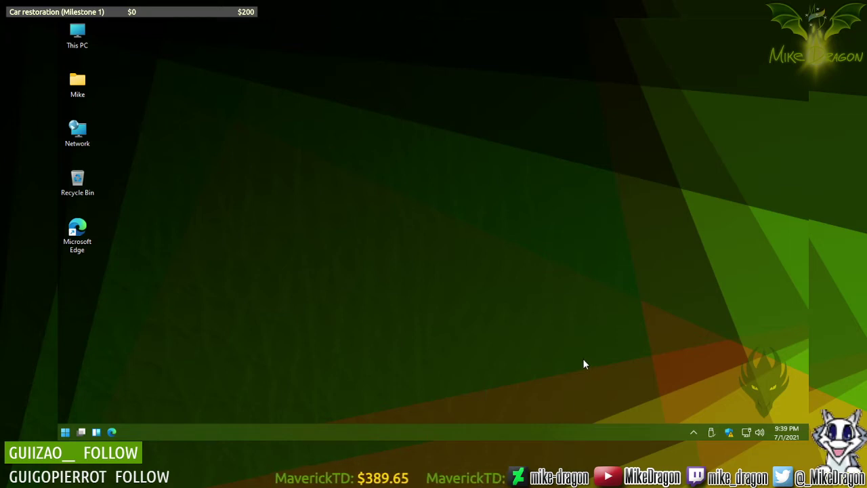
Step: In Registry Editor, set the TaskbarSi value under the current user's Explorer\Advanced key to 1 and close the editor
key(super+r)
text(regedit)
key(Return)
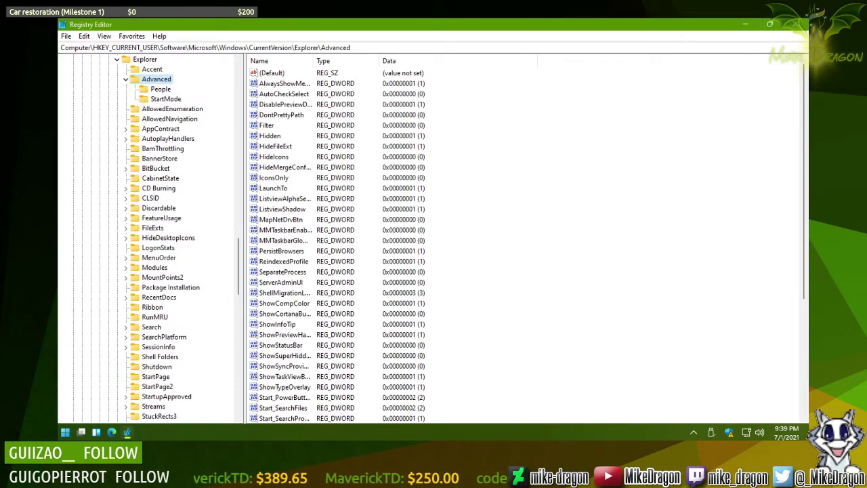
scroll(790, 371, down, 5)
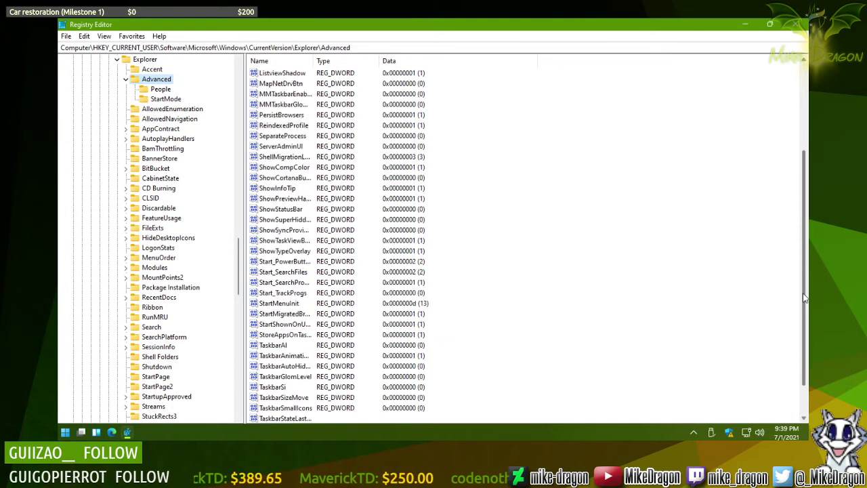
click(271, 356)
double_click(271, 356)
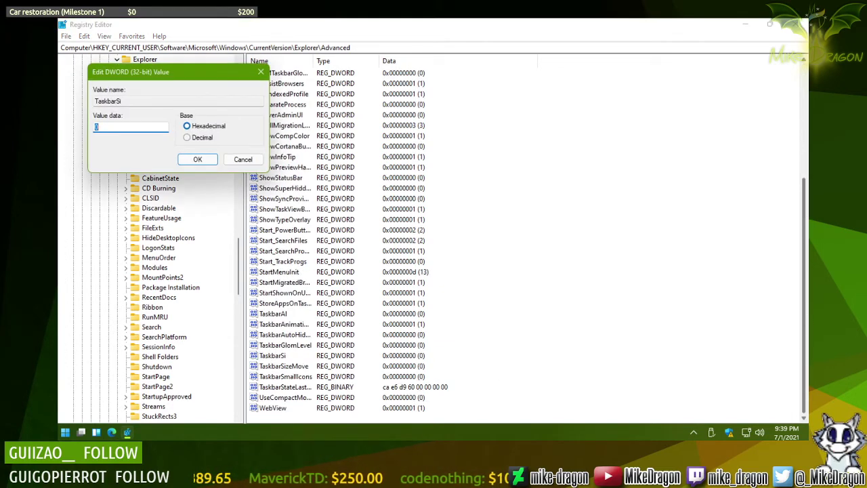
text(1)
key(Return)
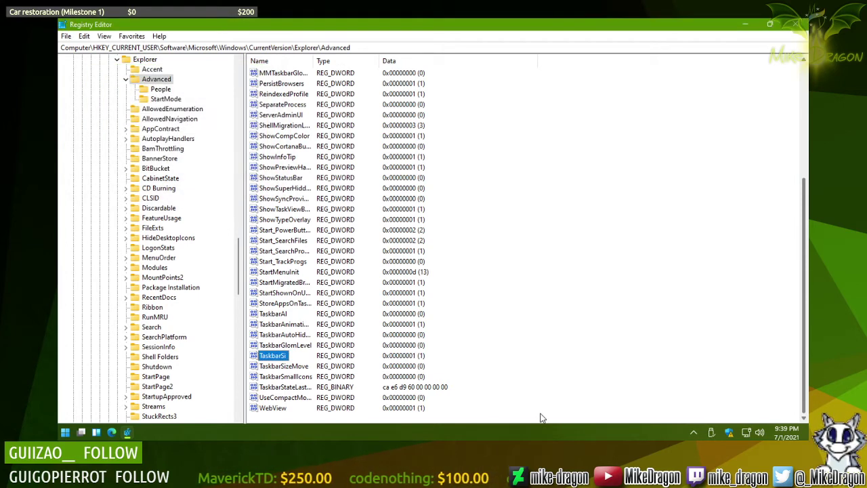
click(796, 24)
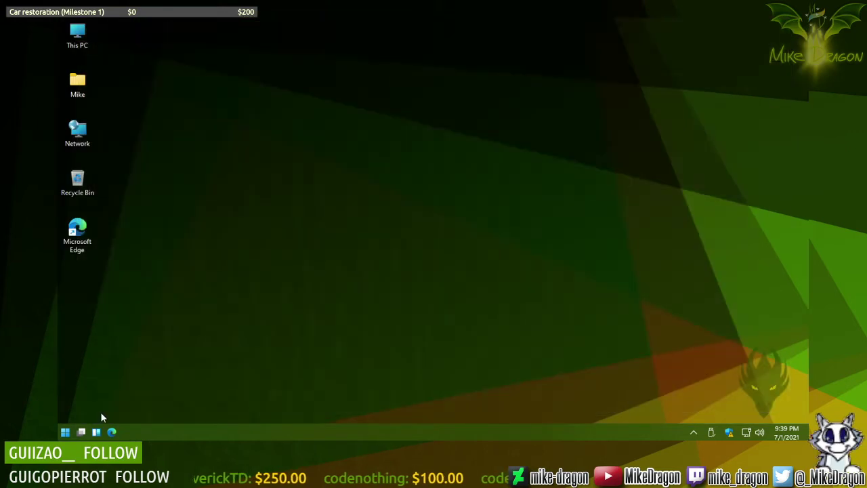
Step: Sign out of the current Windows account and sign back in to apply the taskbar size
click(65, 432)
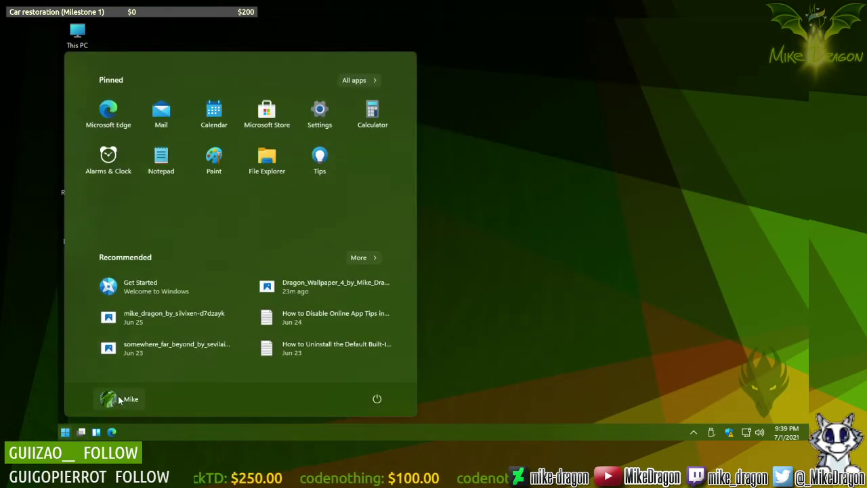
click(120, 400)
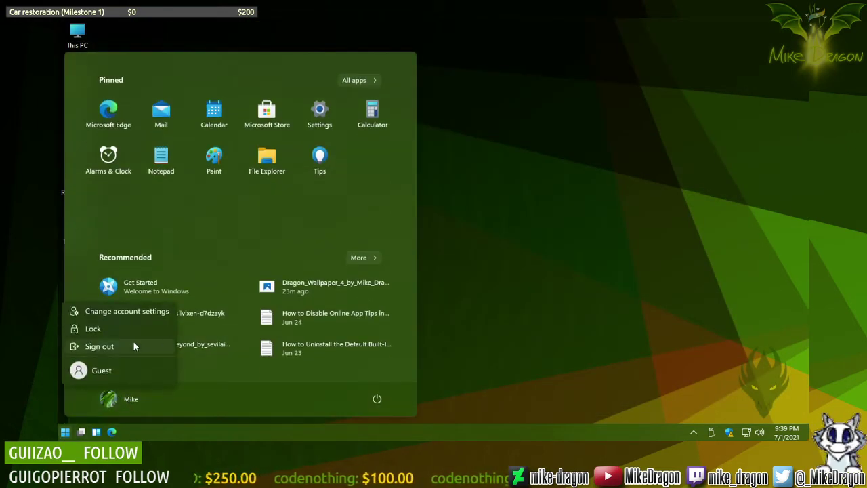
click(99, 347)
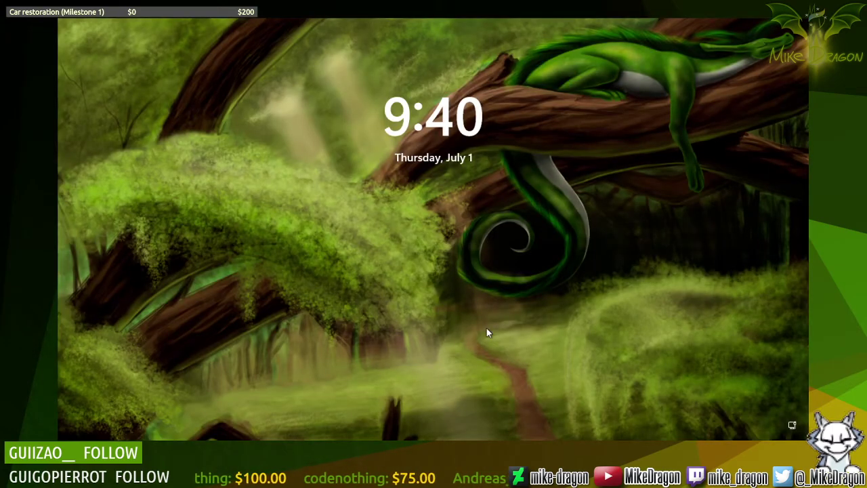
click(486, 329)
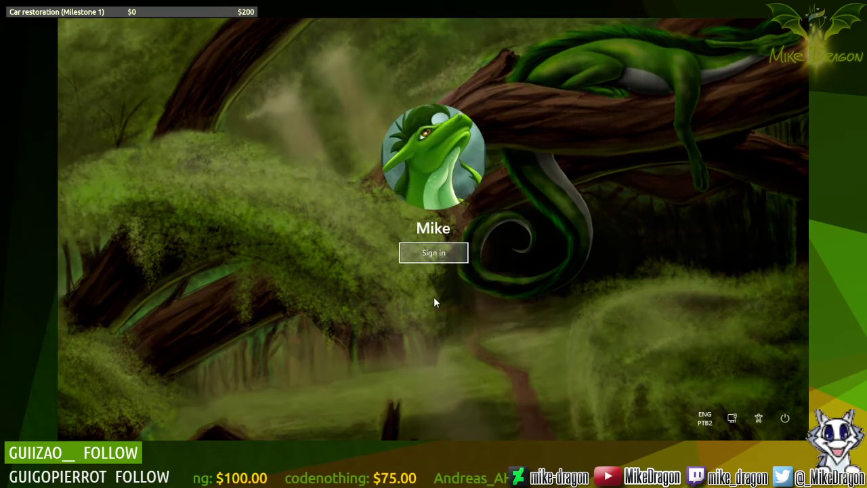
click(434, 252)
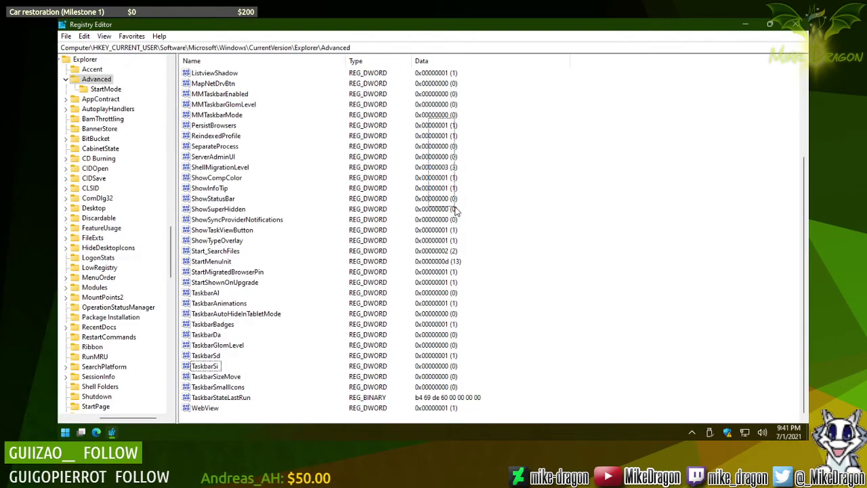
Step: Close the Registry Editor on the other Windows desktop and continue through the device setup screens until they close
click(803, 26)
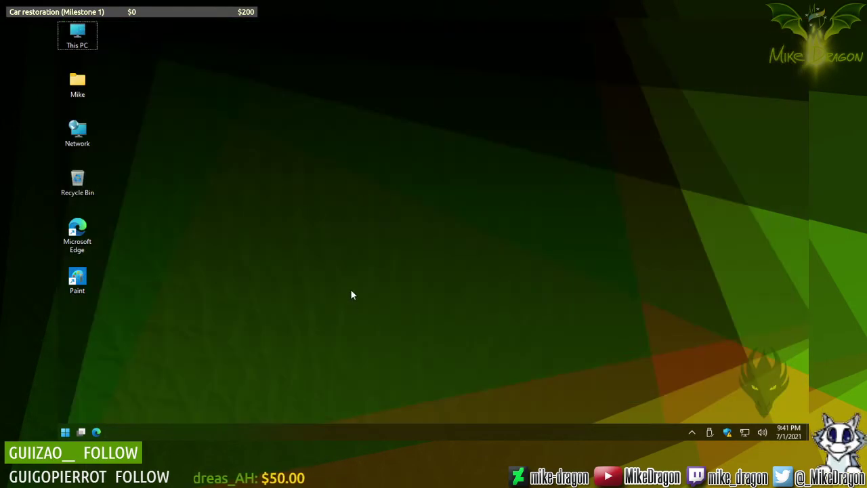
key(alt+F4)
click(441, 237)
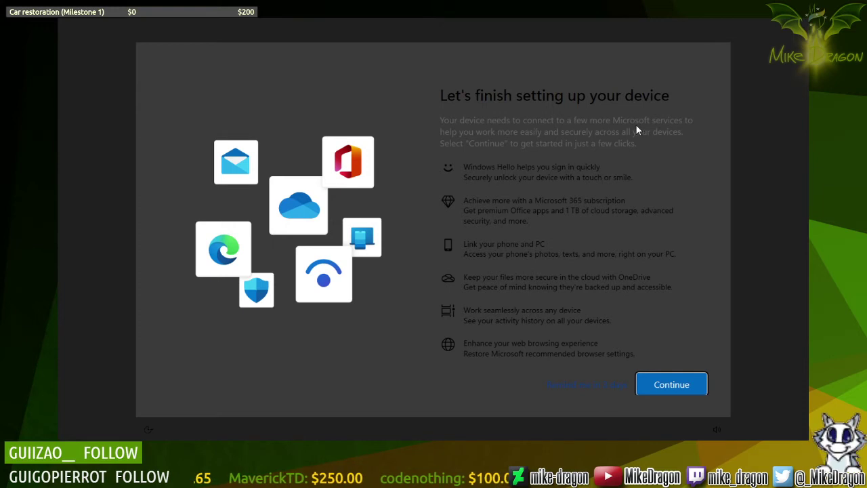
click(679, 388)
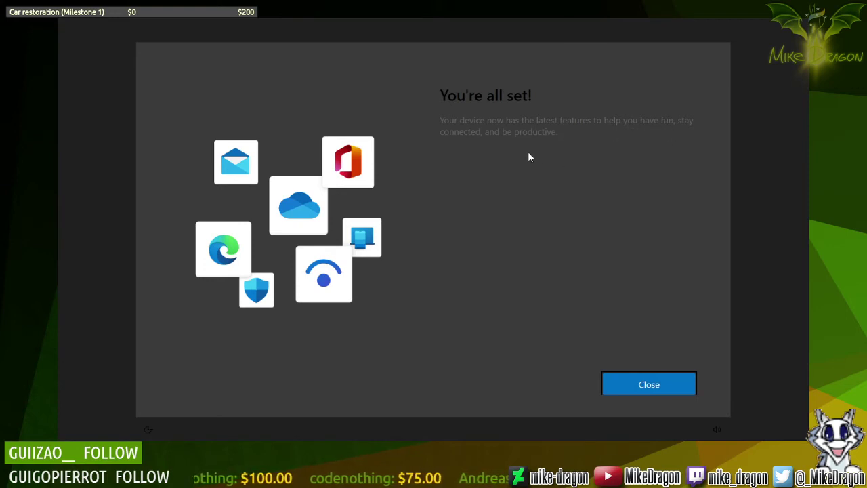
click(649, 392)
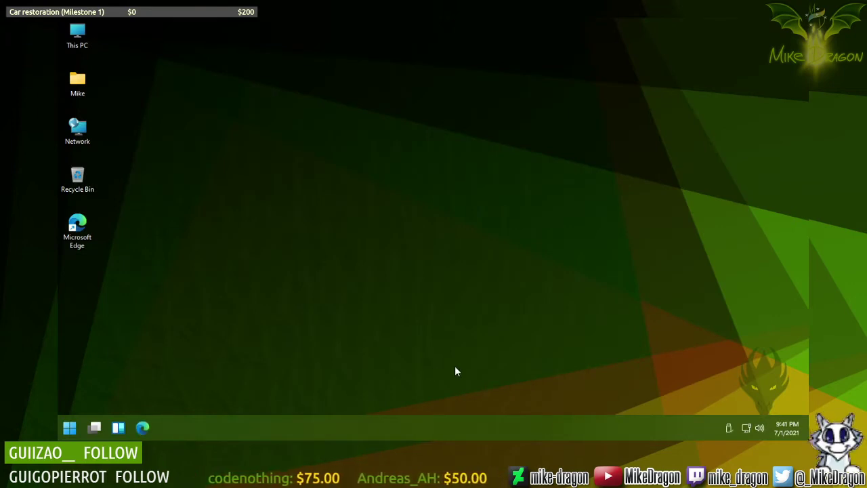
Step: Check the calendar flyout with the default-size taskbar, then dismiss it
click(787, 427)
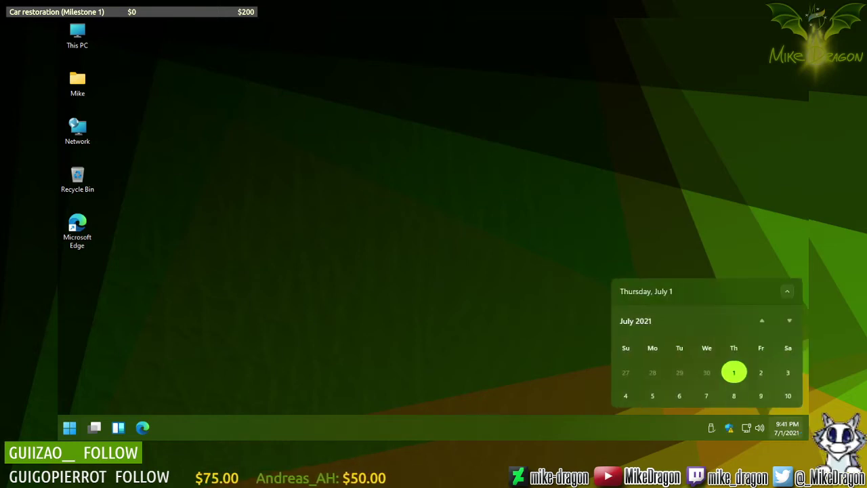
click(471, 351)
Step: In Registry Editor, set the TaskbarSi value under the current user's Explorer\Advanced key to 2 and close the editor
key(super+r)
text(regedit)
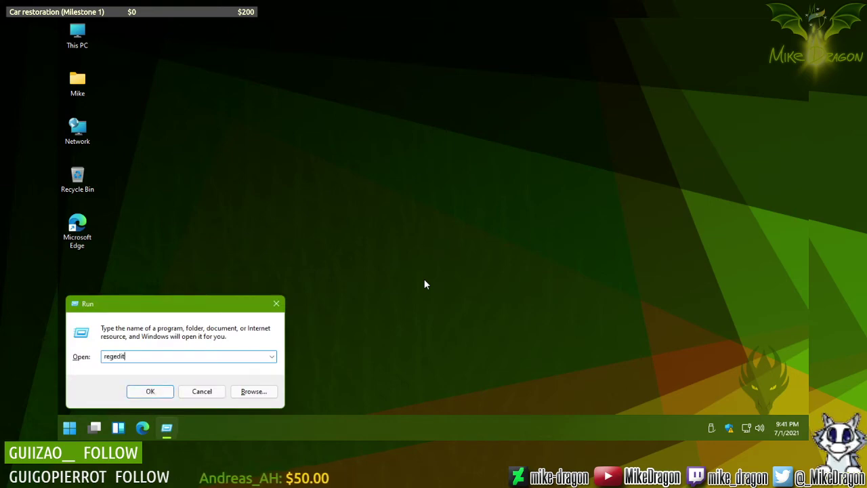
key(Return)
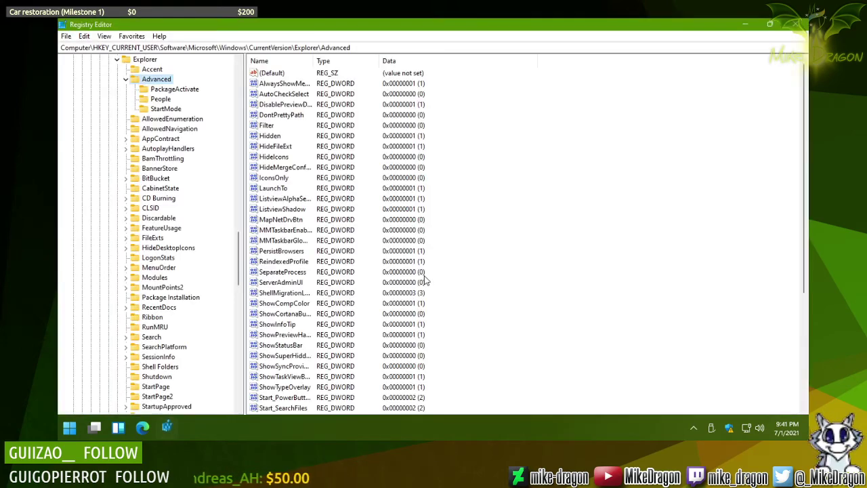
scroll(369, 274, down, 7)
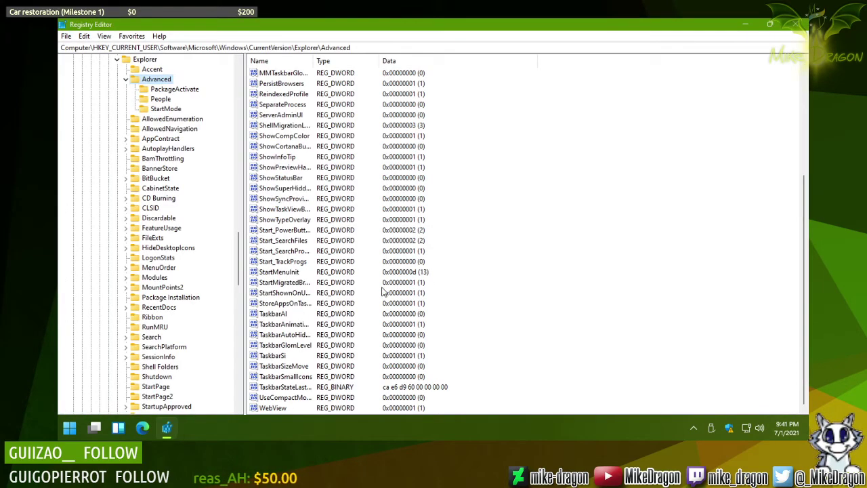
double_click(278, 358)
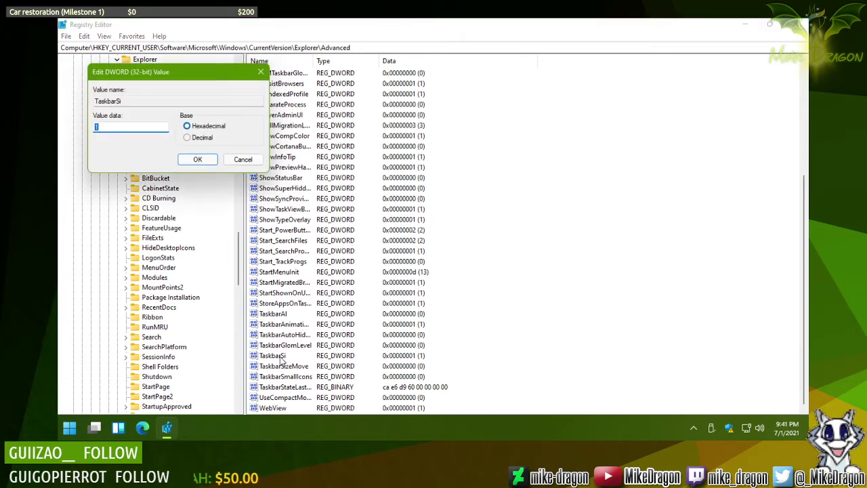
text(2)
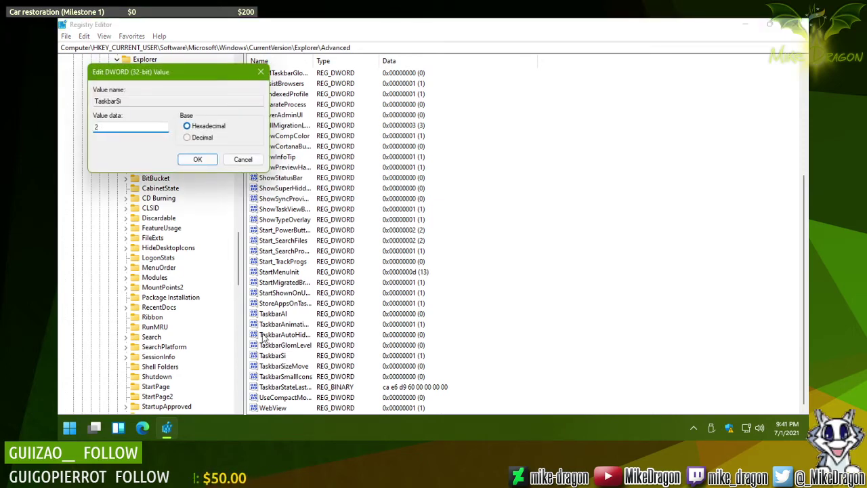
click(198, 160)
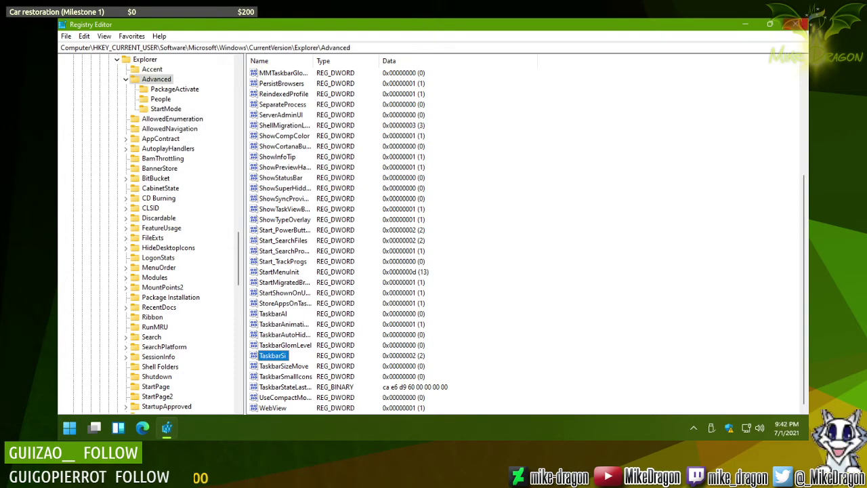
click(796, 26)
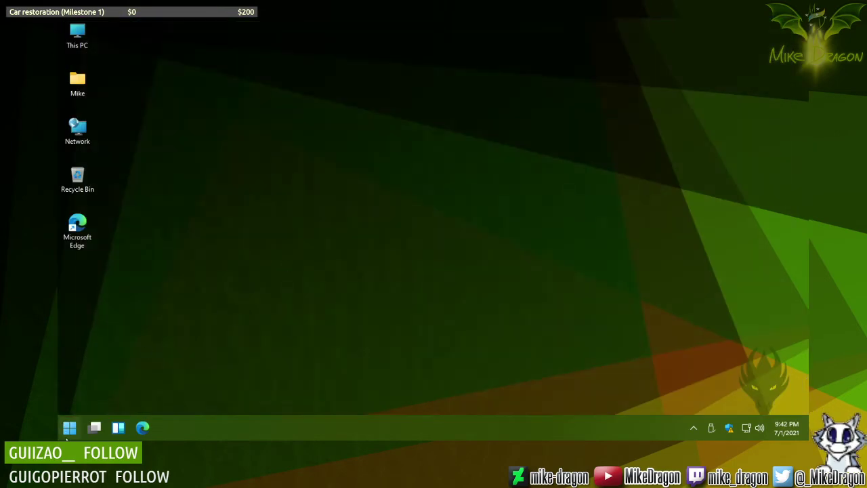
Step: Sign out of Windows and back in to load the large taskbar
click(68, 431)
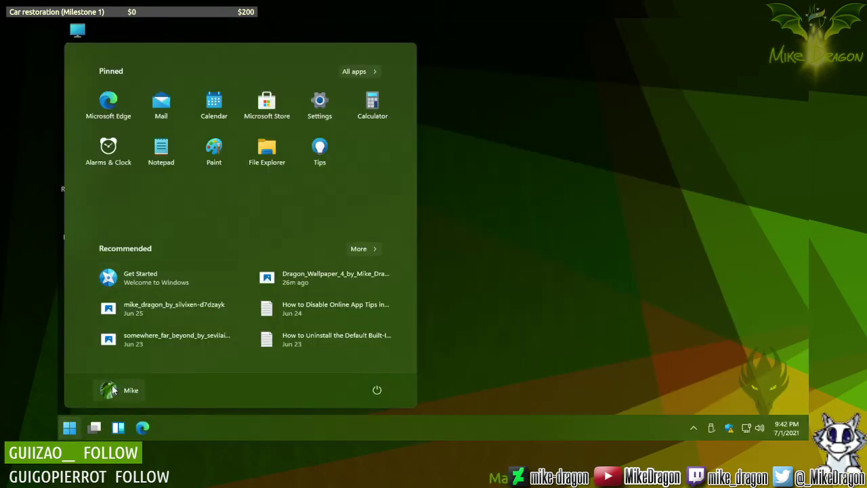
click(132, 388)
click(107, 335)
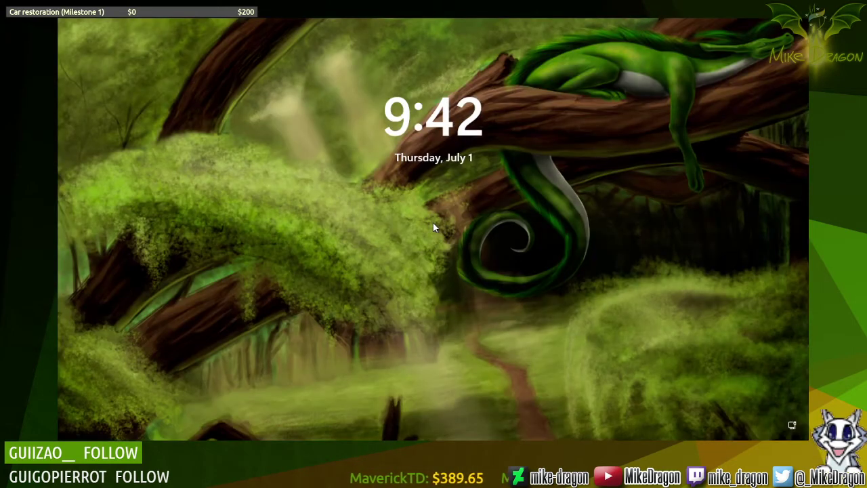
click(434, 226)
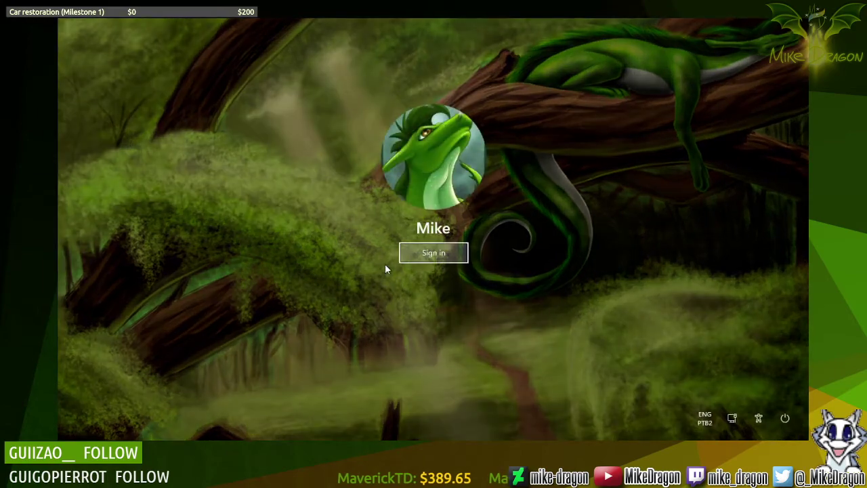
click(454, 250)
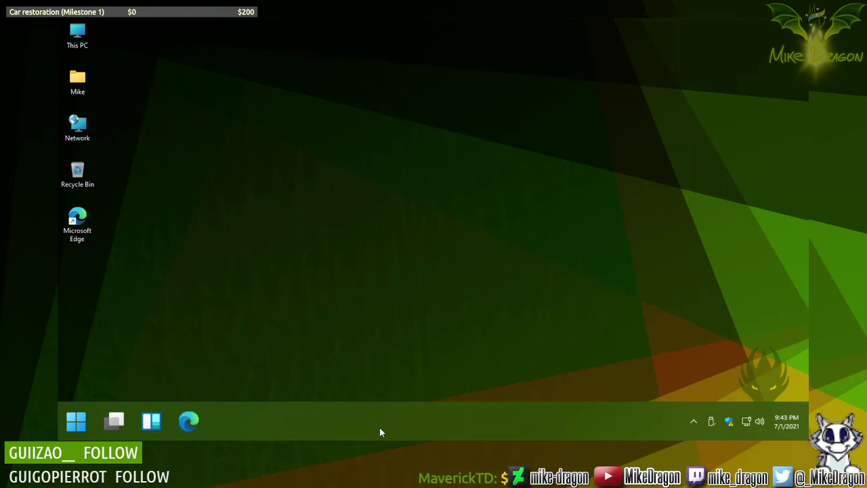
Step: Examine the Start menu and the quick settings flyout with its volume slider on the large taskbar
click(83, 420)
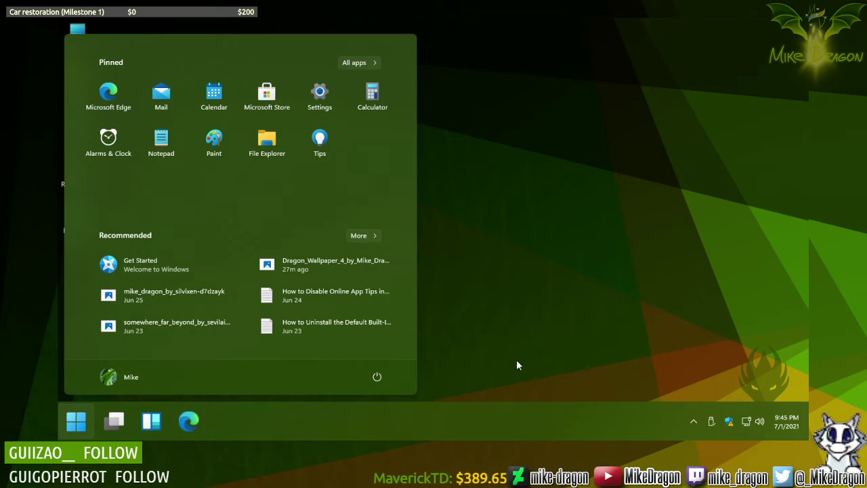
click(595, 153)
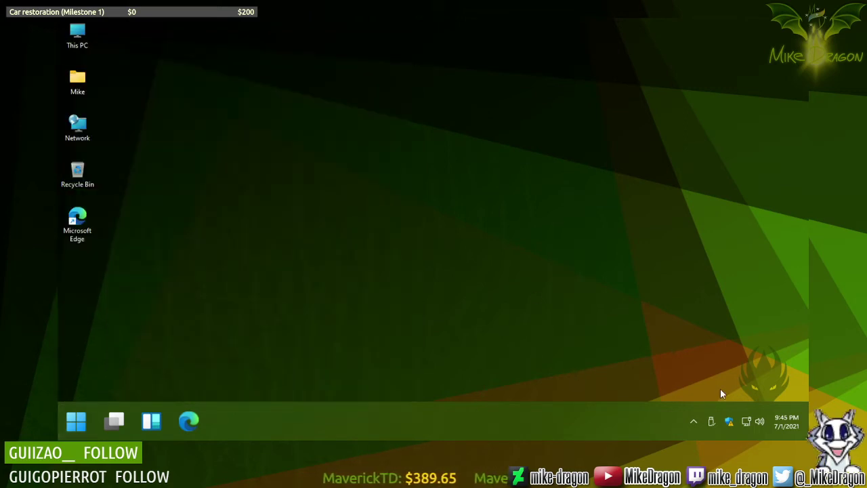
click(761, 421)
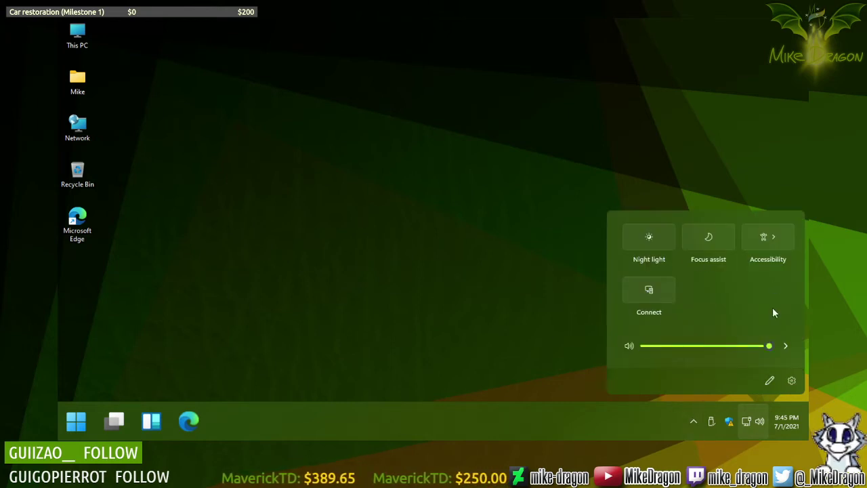
click(522, 249)
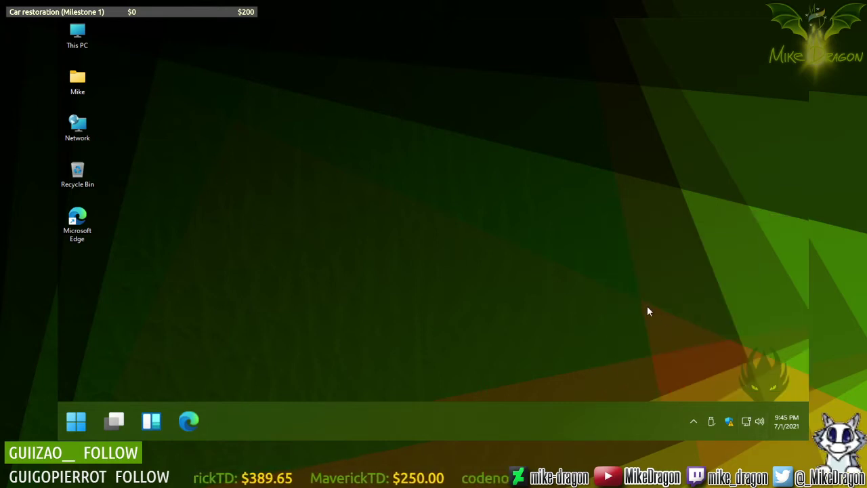
click(761, 422)
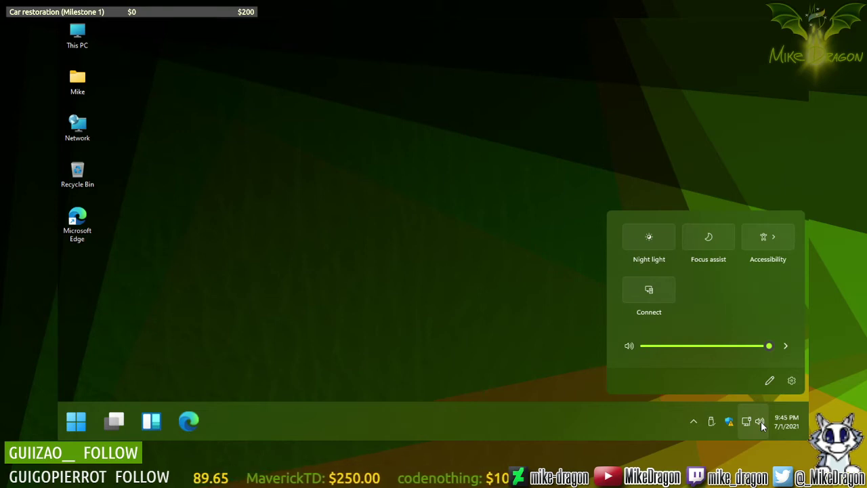
drag(770, 350, 792, 360)
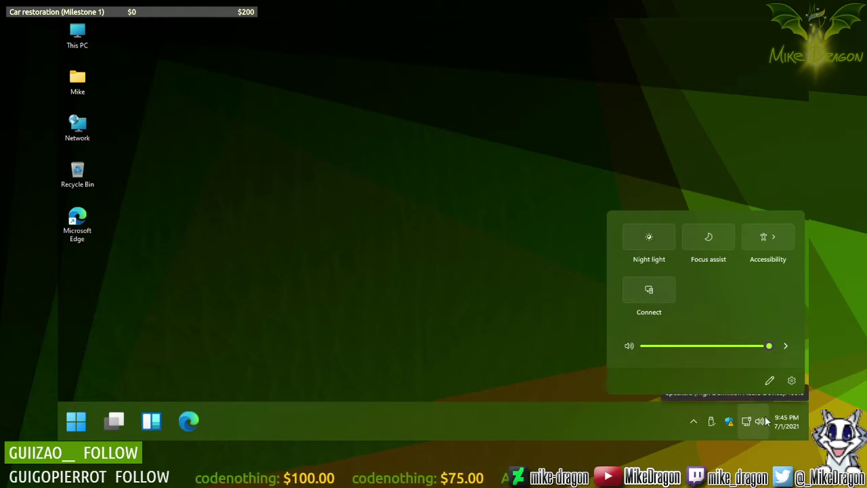
Step: Edit the quick settings, trying to move the Focus assist tile onto Night light, and unpin Focus assist
click(771, 381)
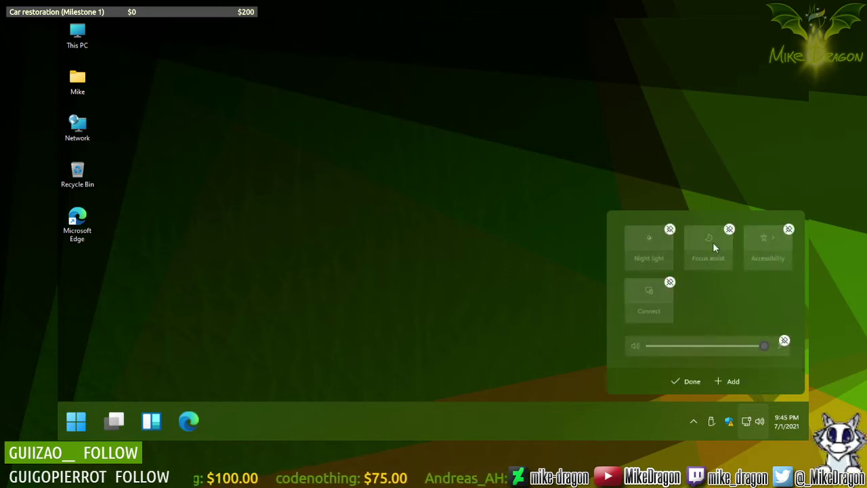
drag(715, 251, 657, 244)
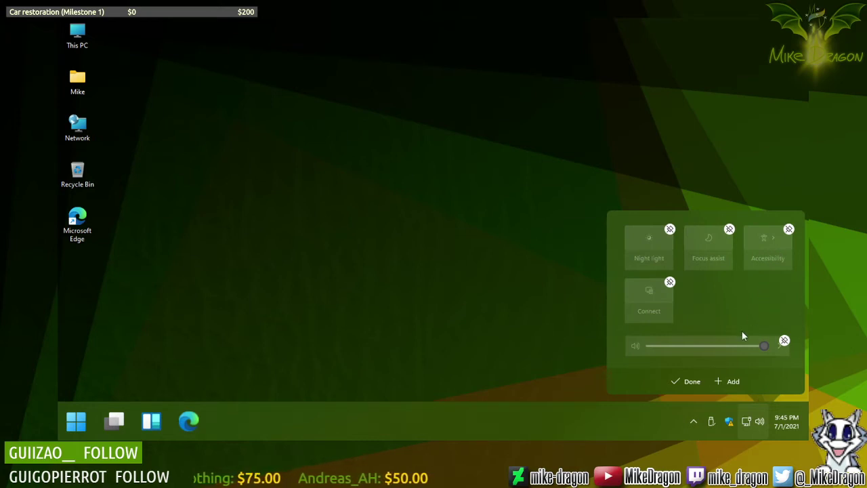
click(729, 229)
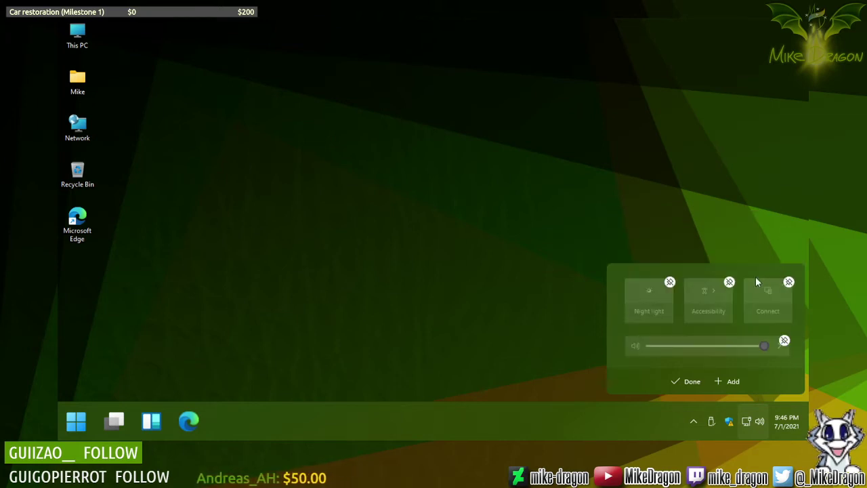
Step: Add the Project tile to the quick settings, unpin it again and finish editing
click(729, 382)
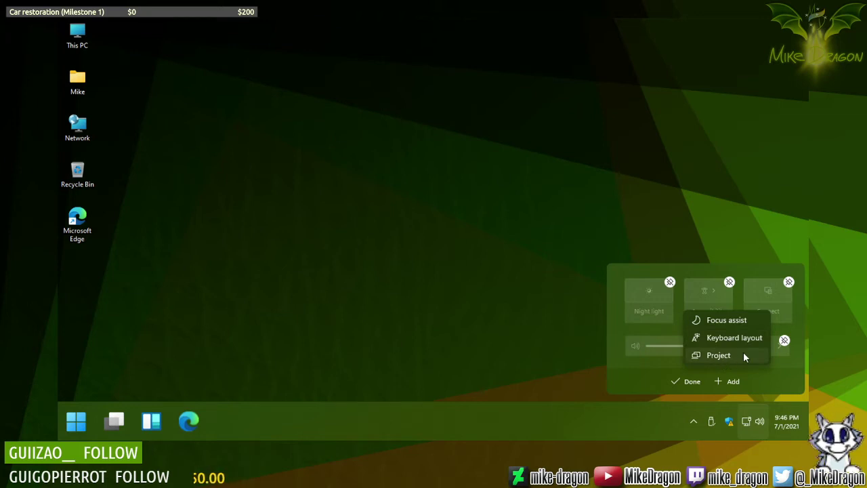
click(744, 355)
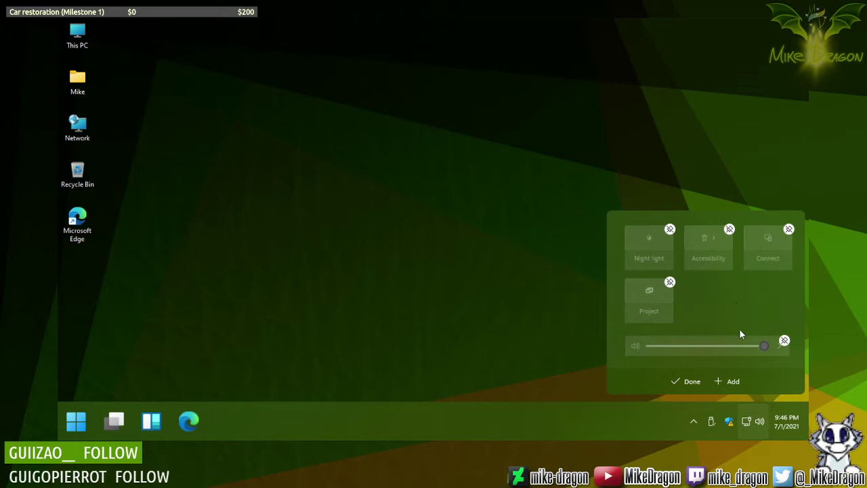
click(670, 283)
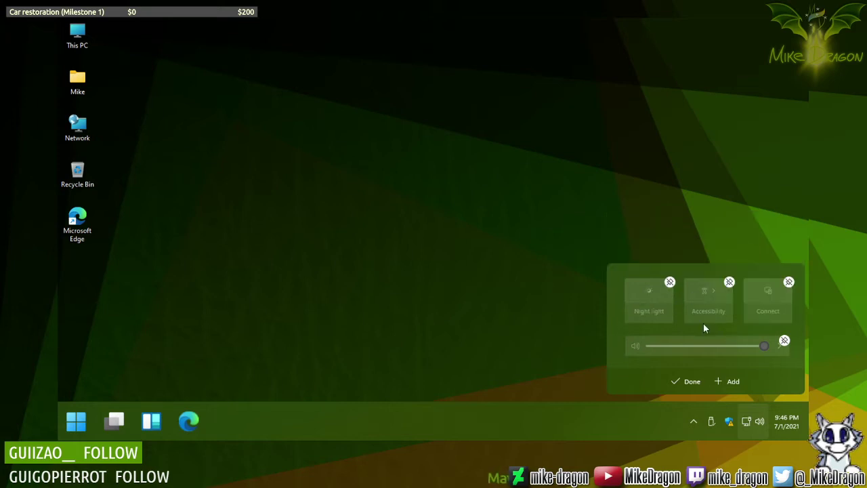
click(692, 382)
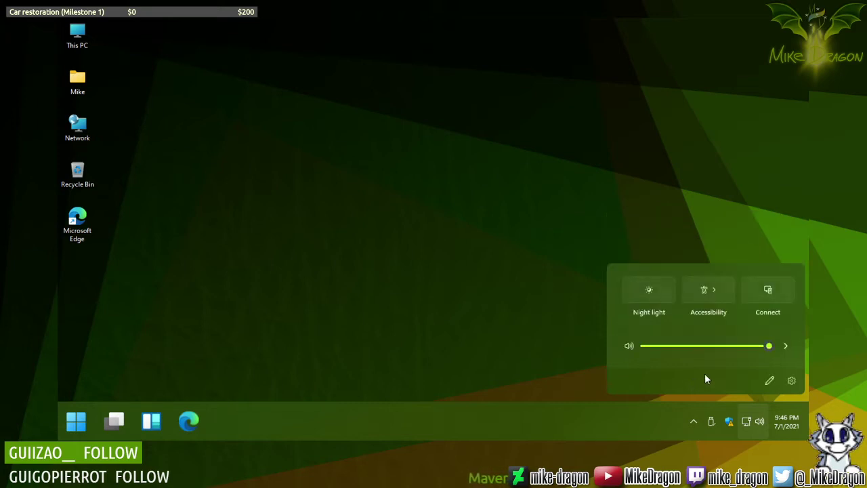
Step: Try to reposition the volume slider while editing the quick settings, then leave editing mode
click(771, 381)
drag(684, 346, 715, 307)
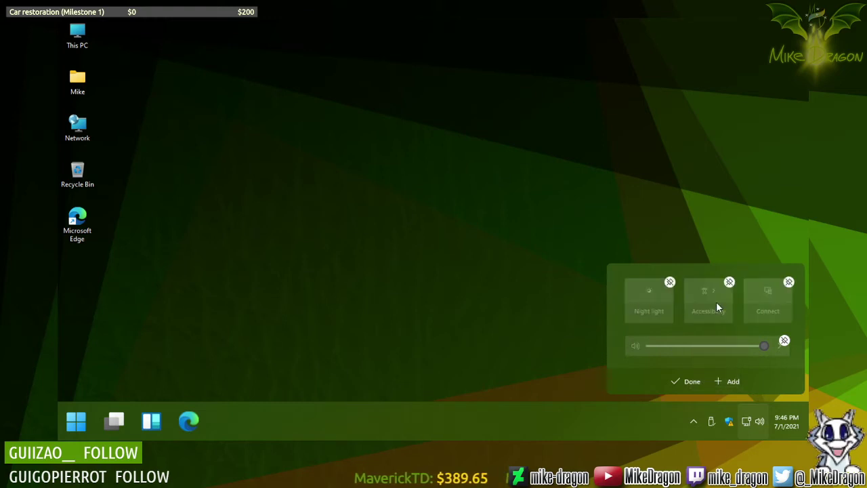
mouse_move(714, 355)
mouse_down()
mouse_move(710, 278)
mouse_move(726, 285)
mouse_move(722, 271)
mouse_move(711, 280)
mouse_move(703, 369)
mouse_up()
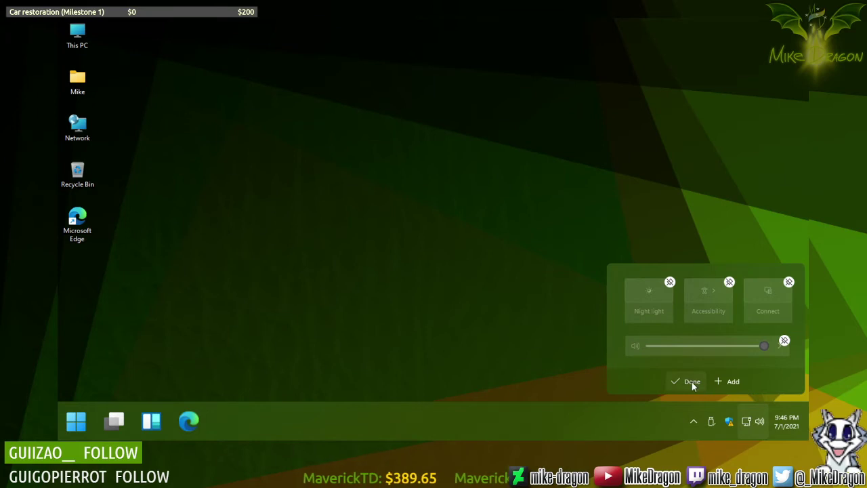
click(688, 381)
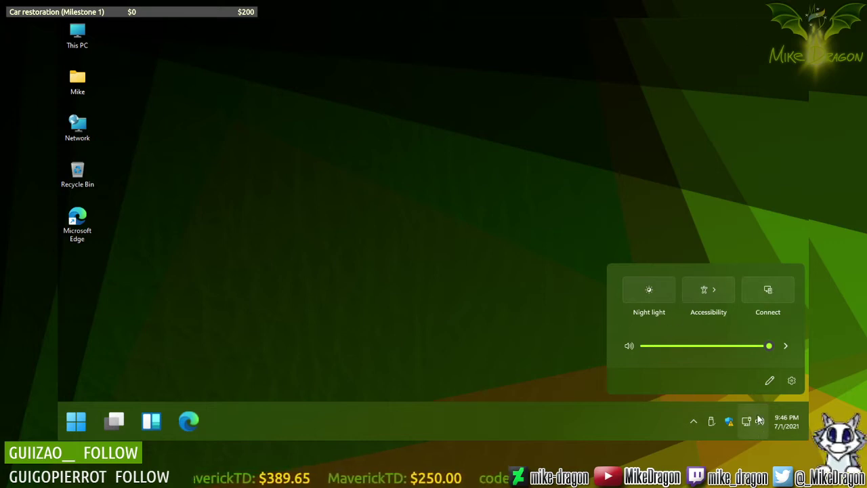
Step: Open Settings from the quick settings flyout, look through the System page's categories and close the window
click(787, 381)
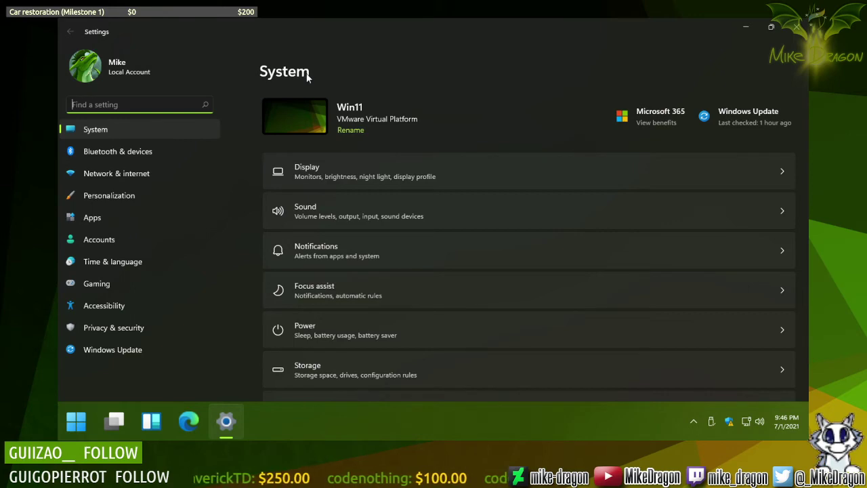
scroll(616, 279, down, 5)
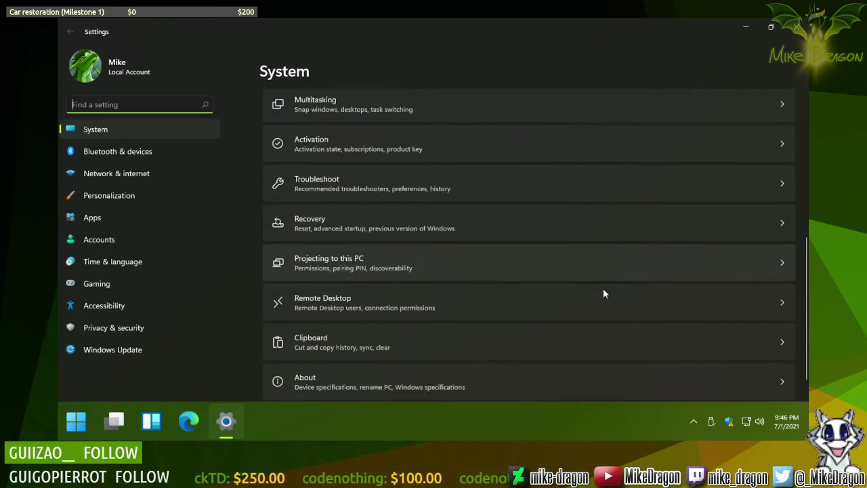
scroll(595, 284, up, 5)
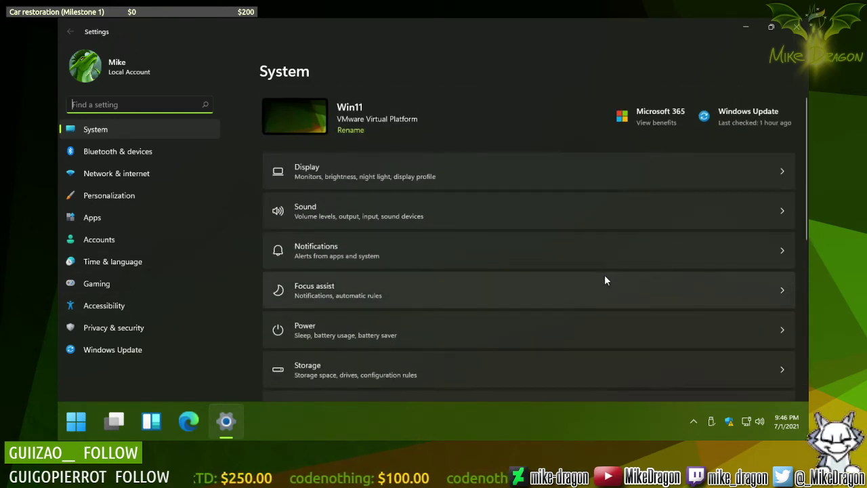
click(802, 34)
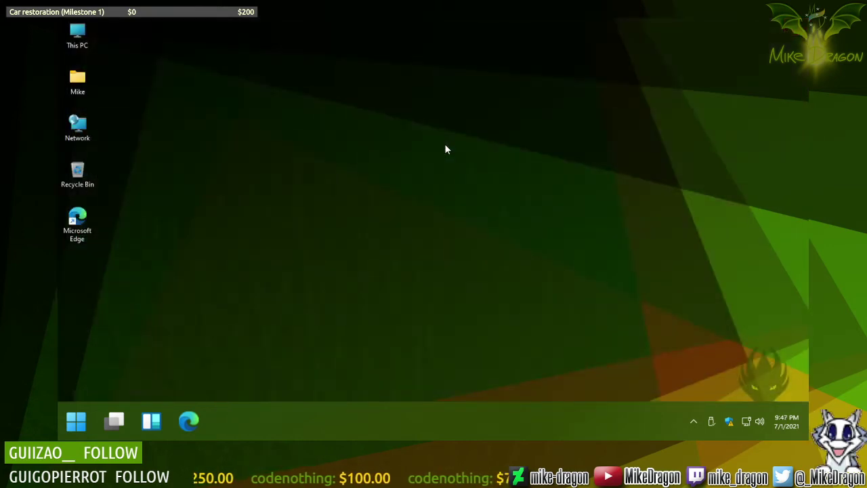
Step: Reopen Settings at the System About page and open the advanced system settings
key(super+i)
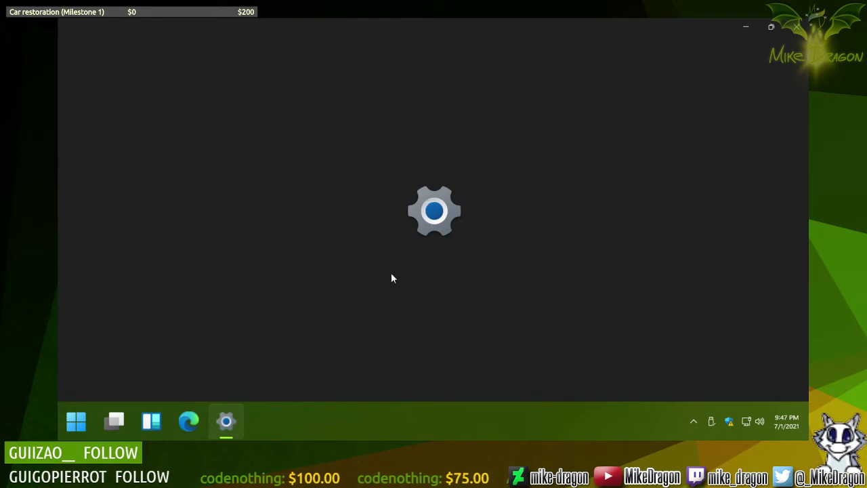
mouse_move(226, 419)
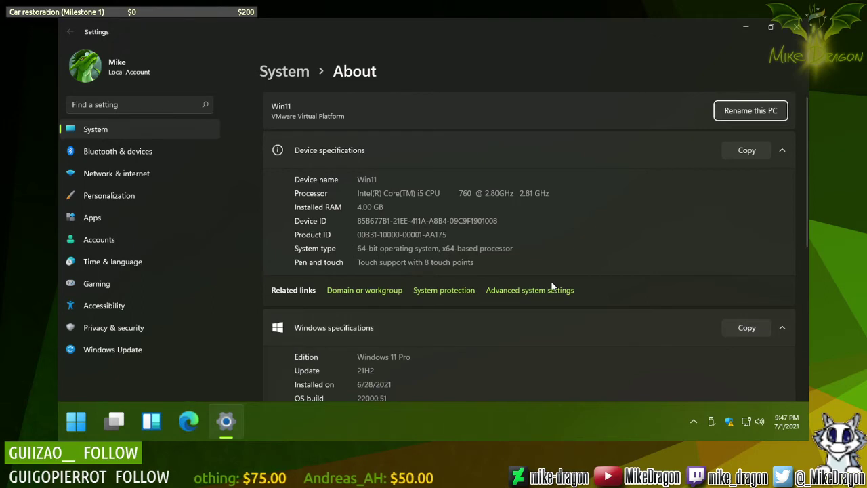
click(541, 297)
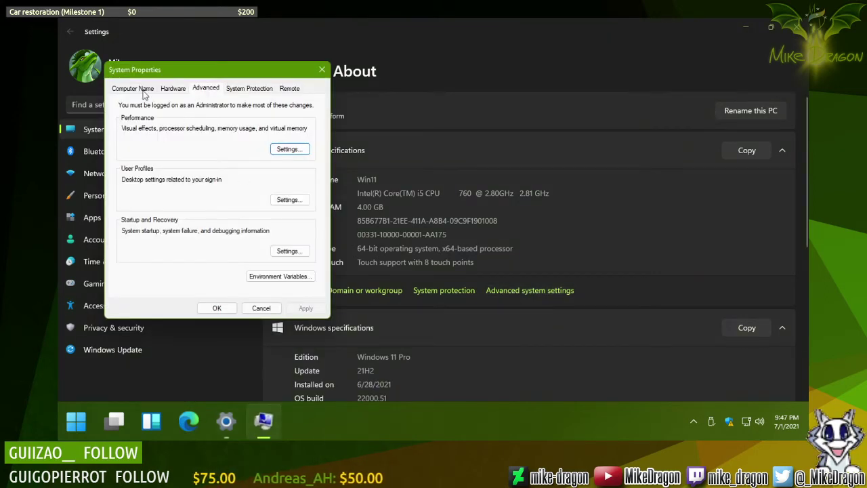
Step: Change the computer's workgroup to CASA in System Properties and acknowledge the resulting messages
click(147, 93)
click(286, 225)
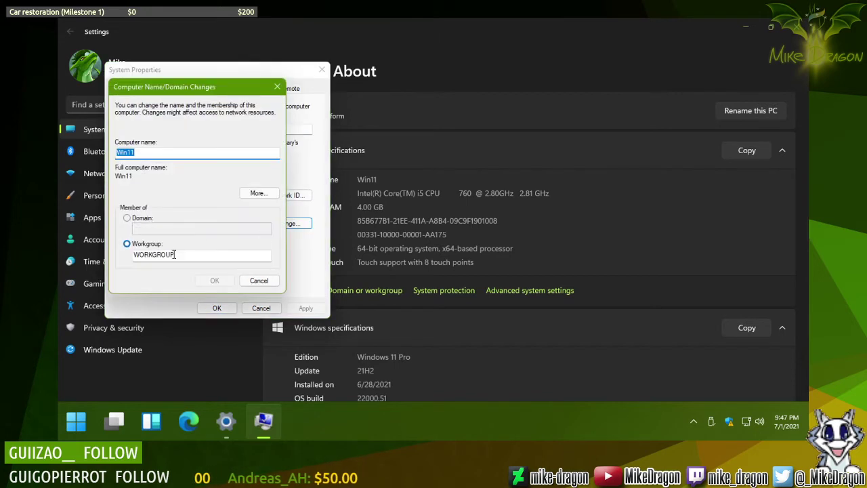
double_click(200, 255)
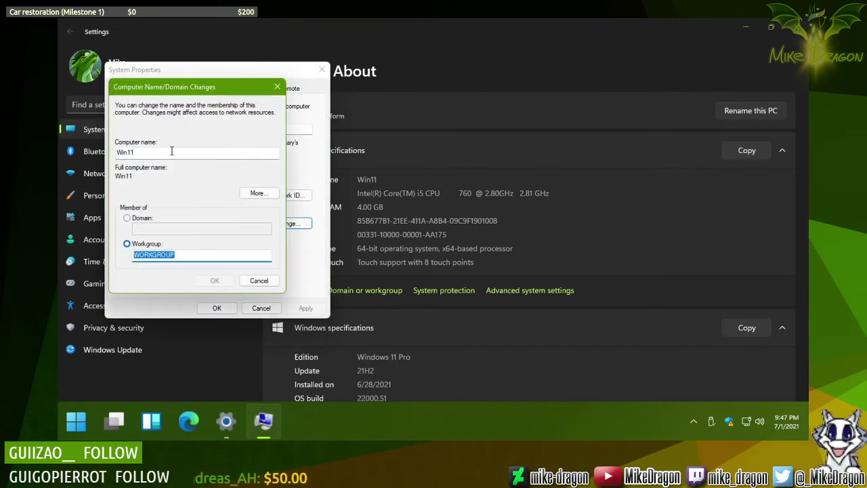
text(CASA)
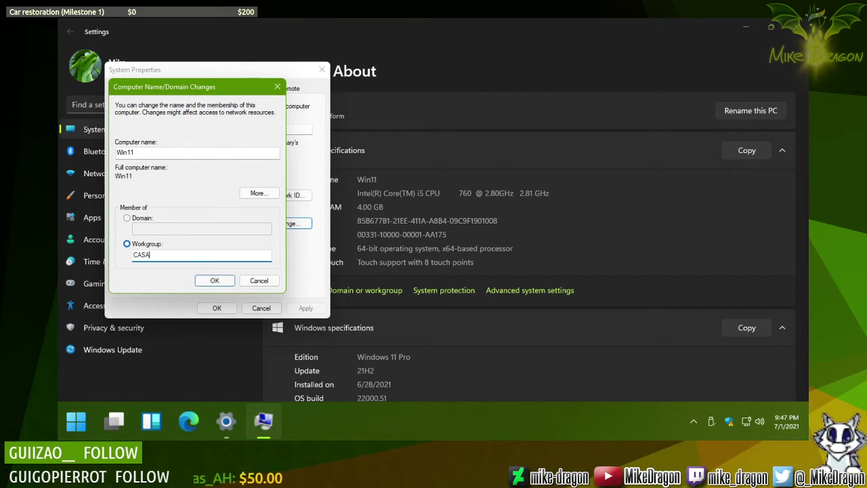
click(224, 281)
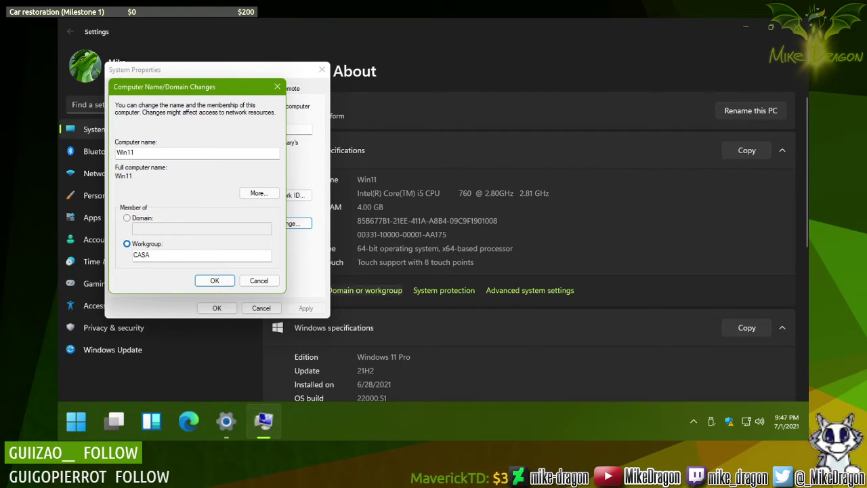
click(232, 281)
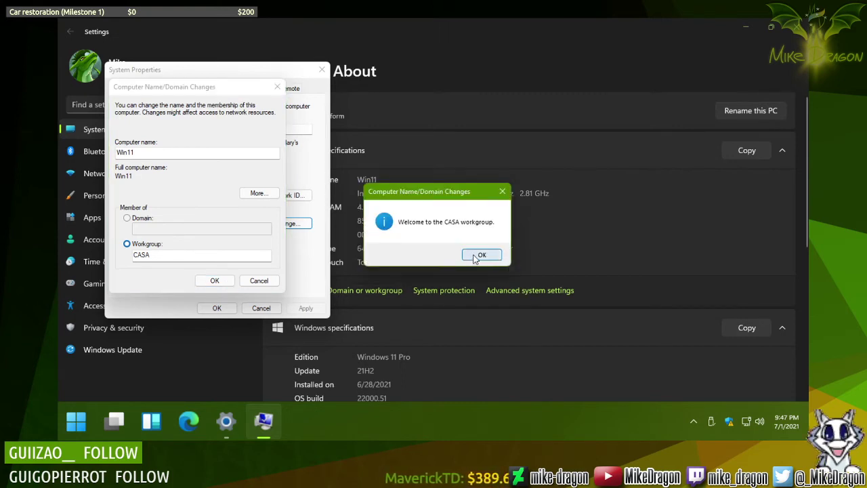
click(482, 256)
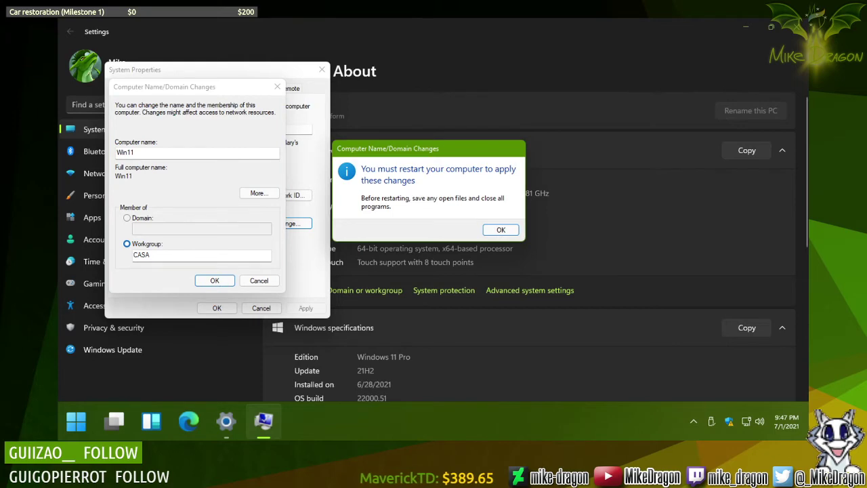
key(Return)
Step: Close System Properties without restarting the computer, and close the Settings window
click(225, 309)
click(491, 226)
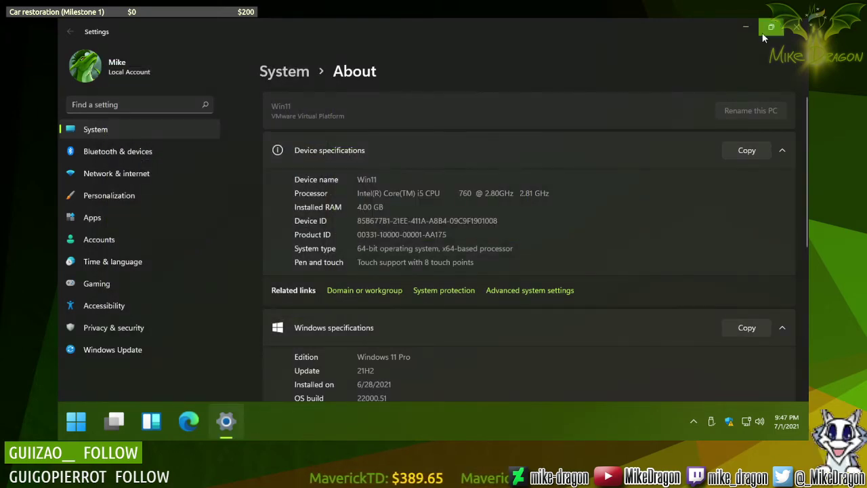
click(796, 27)
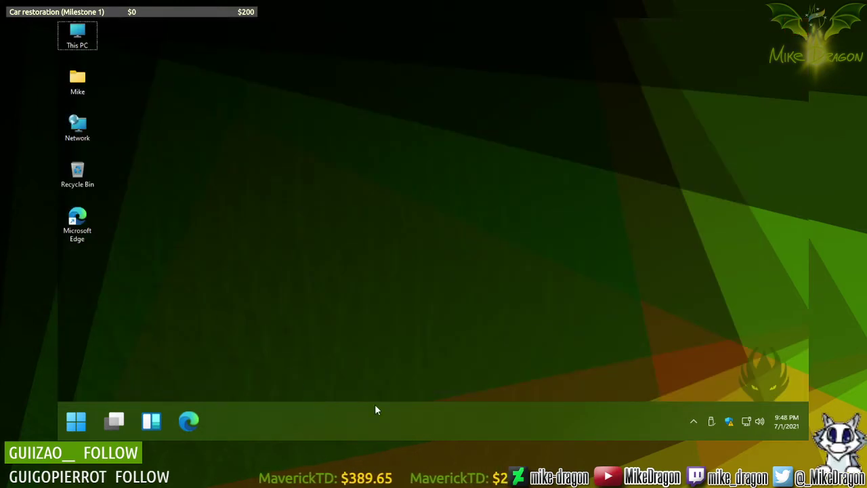
Step: Launch the Registry Editor by running regedit
key(super+r)
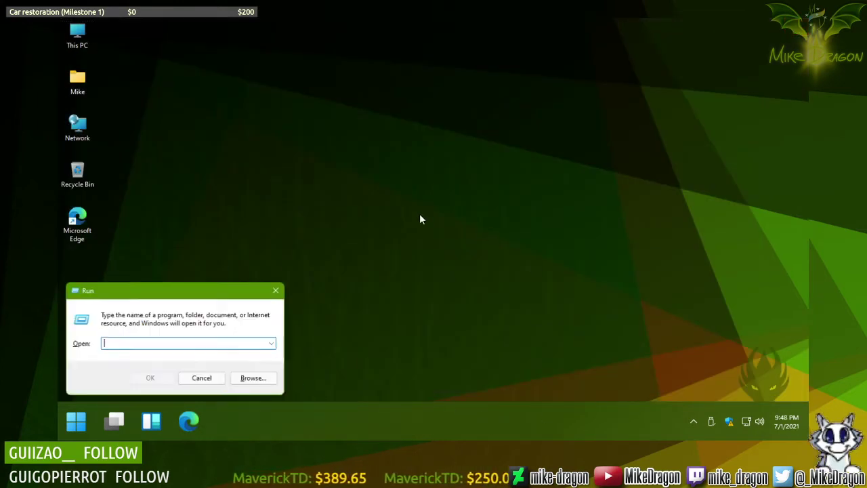
text(teg)
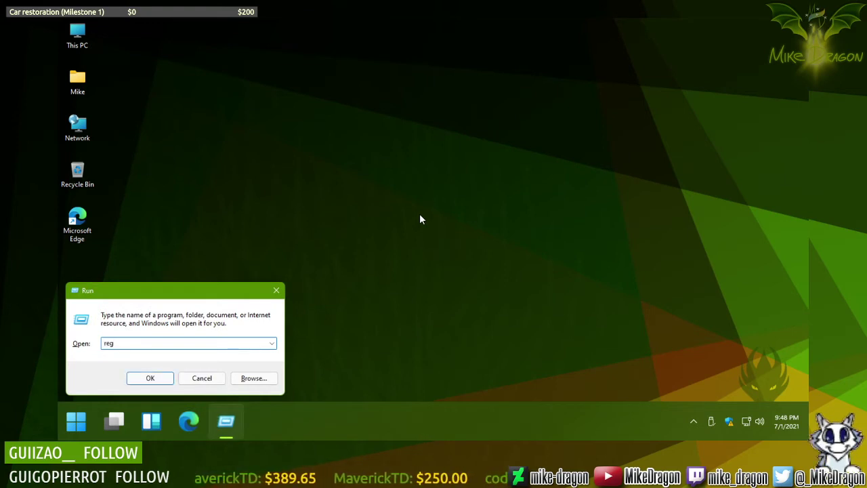
text(edit)
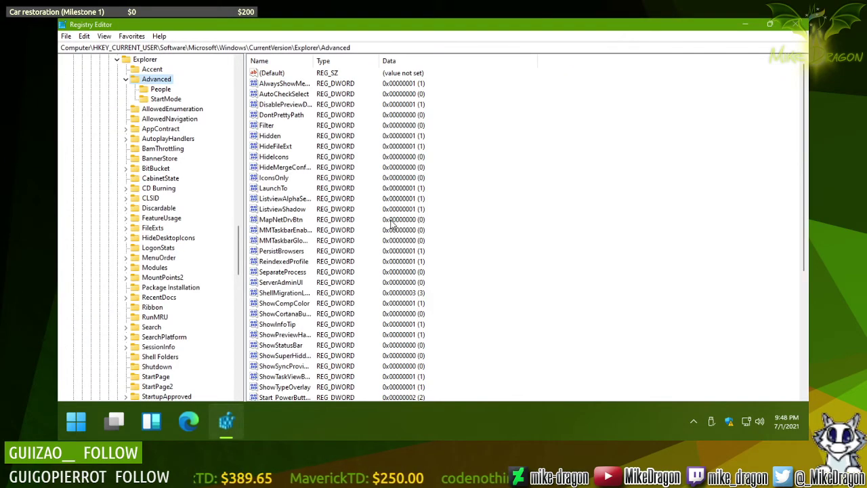
Step: Set the TaskbarSi value in the Explorer Advanced key to 0 and close the Registry Editor
click(280, 283)
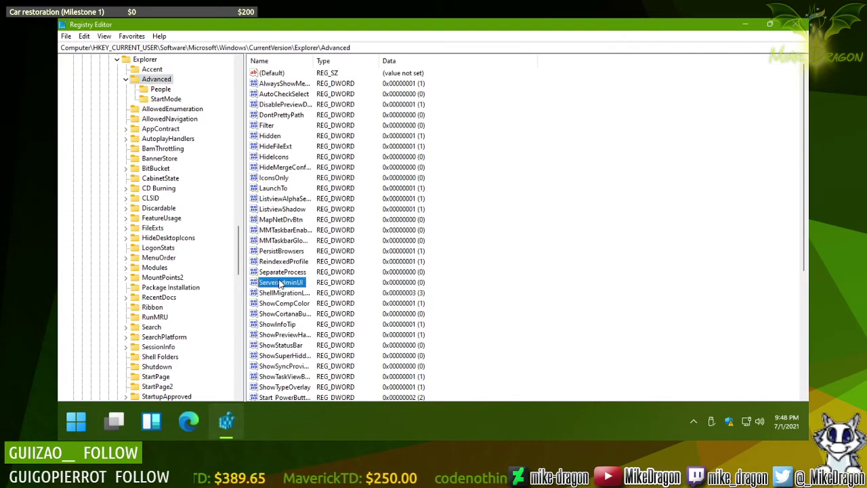
scroll(281, 284, down, 6)
click(268, 335)
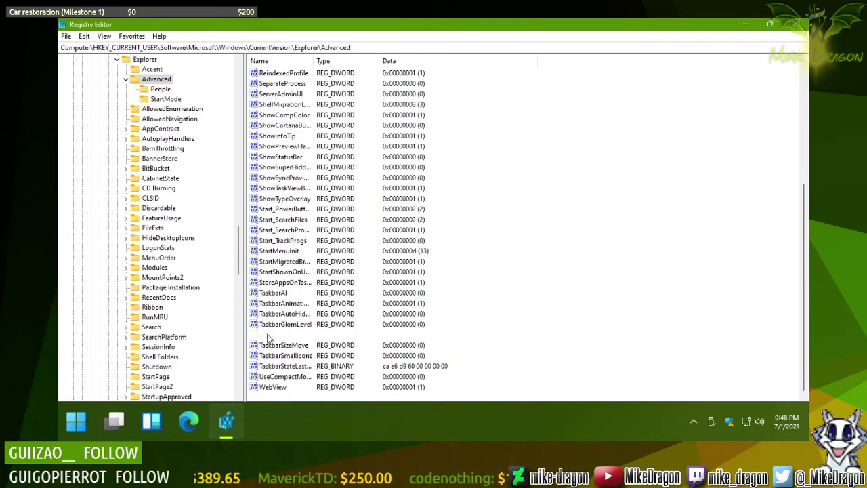
double_click(269, 335)
text(0)
click(193, 163)
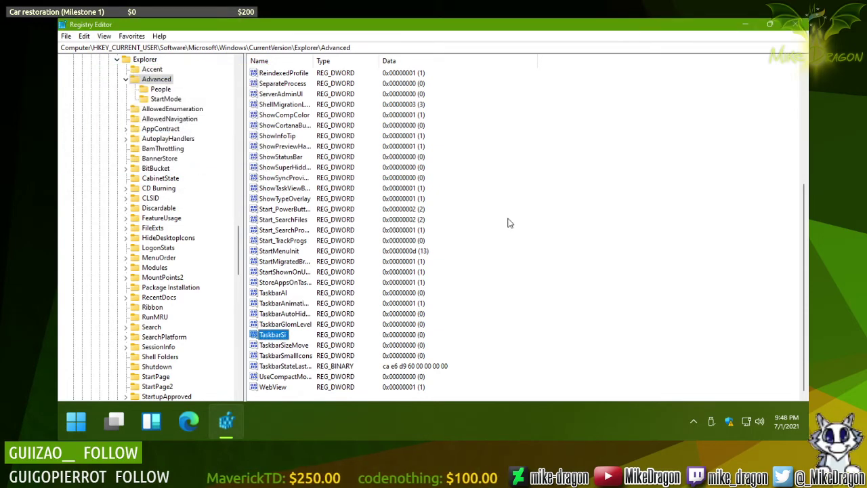
click(795, 24)
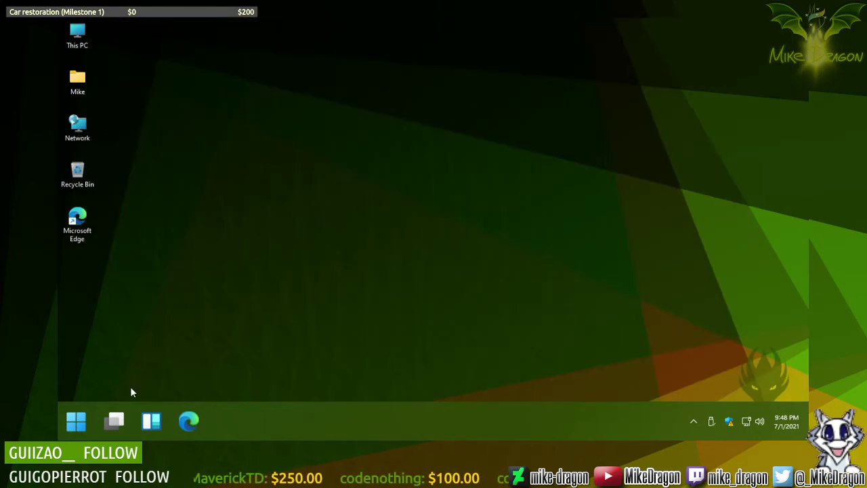
Step: Sign out of the local account and sign back in to apply the taskbar size change
click(75, 422)
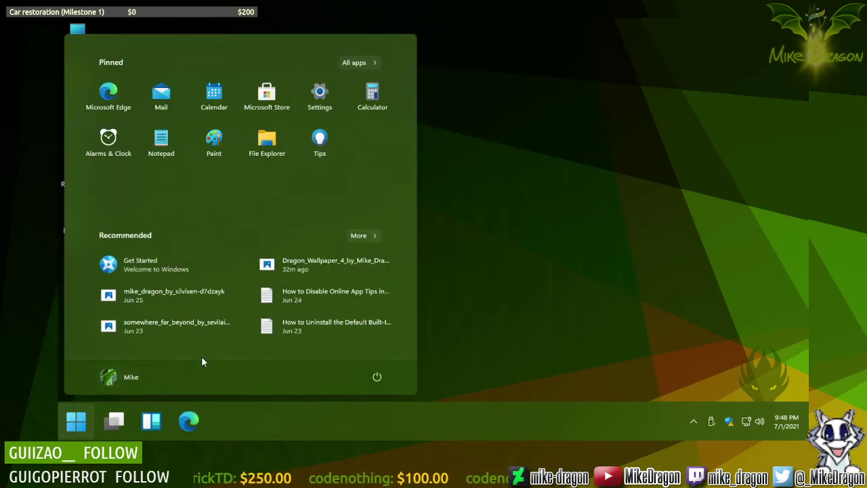
click(132, 377)
click(99, 324)
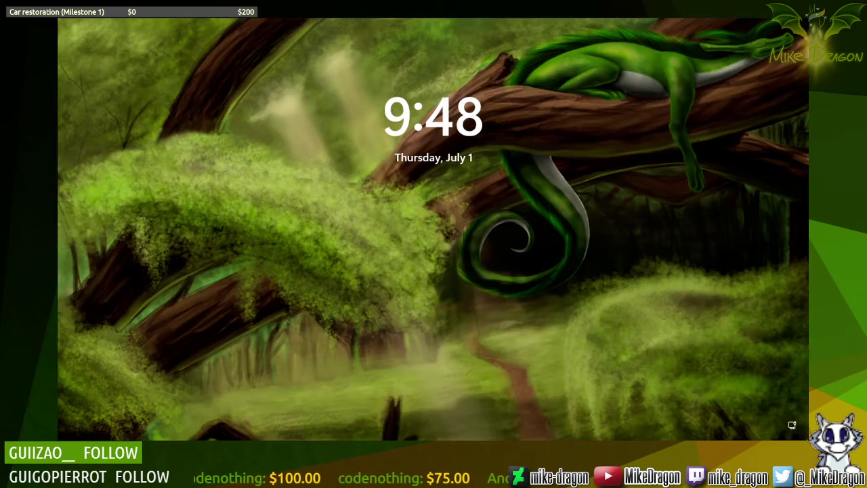
key(Return)
key(Return)
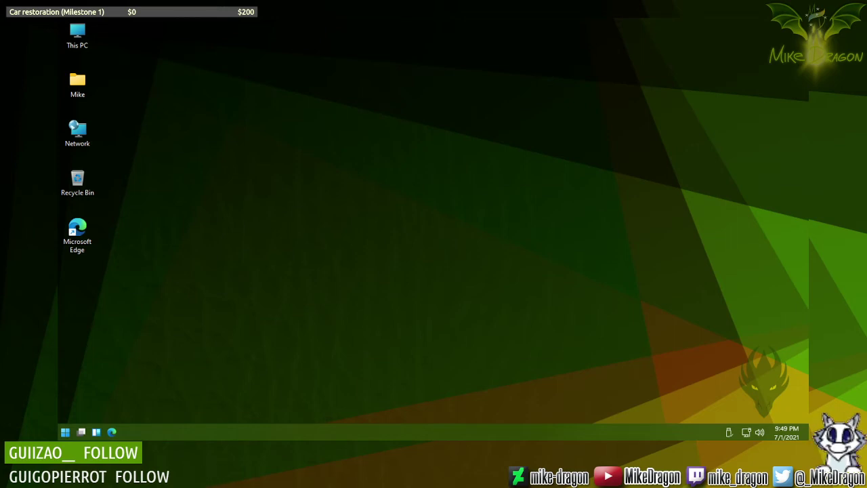
Step: Inspect the desktop, the Start menu and the quick settings flyout with the small taskbar
drag(382, 162, 445, 275)
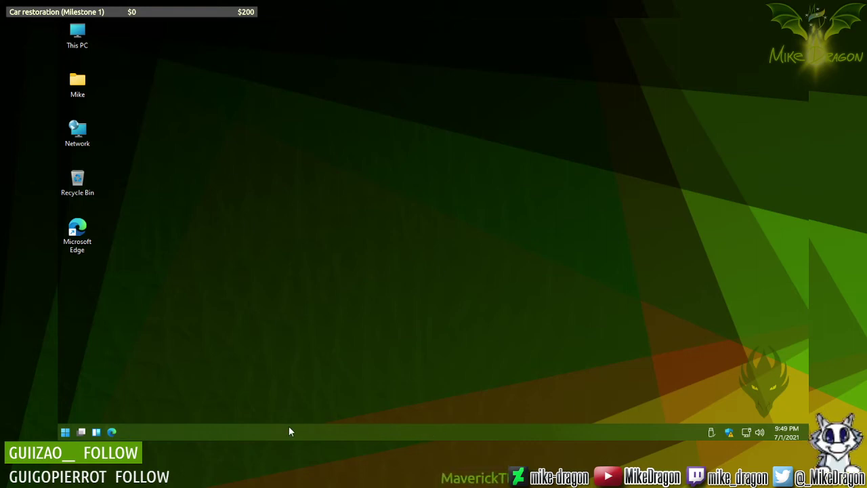
click(65, 431)
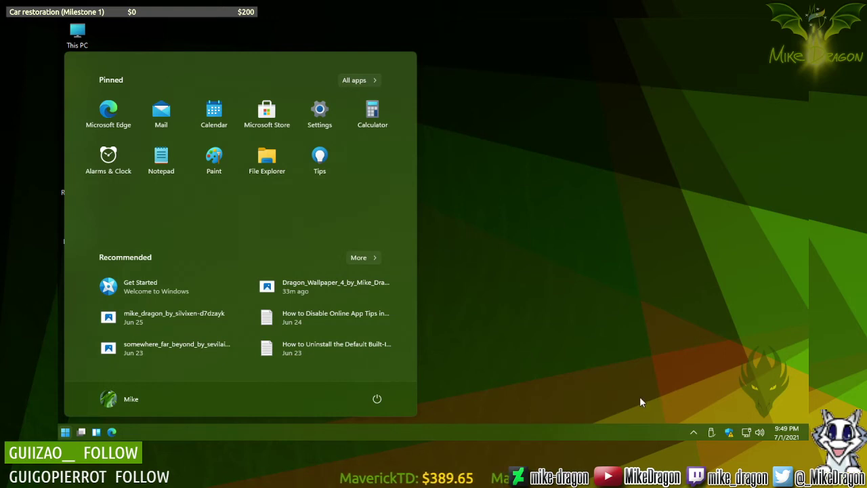
click(508, 176)
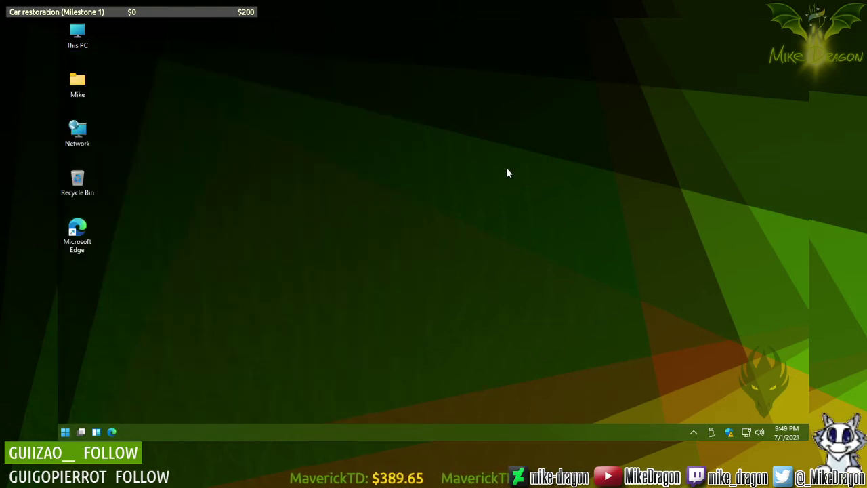
click(745, 431)
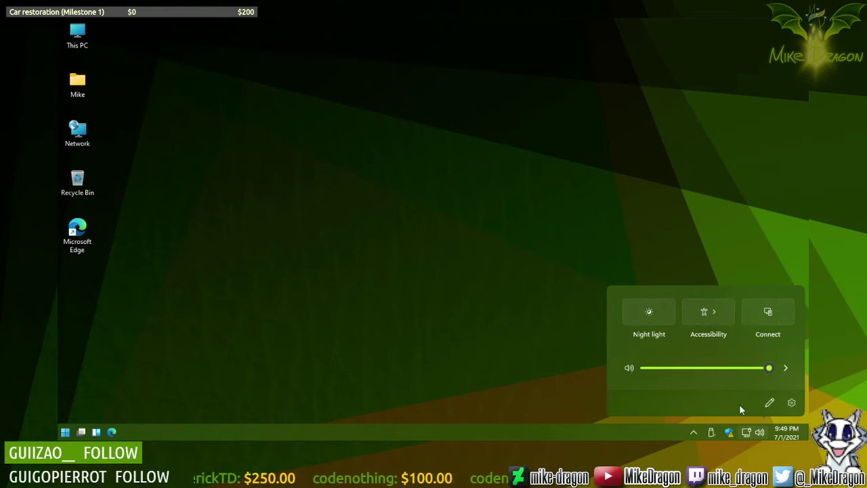
click(393, 284)
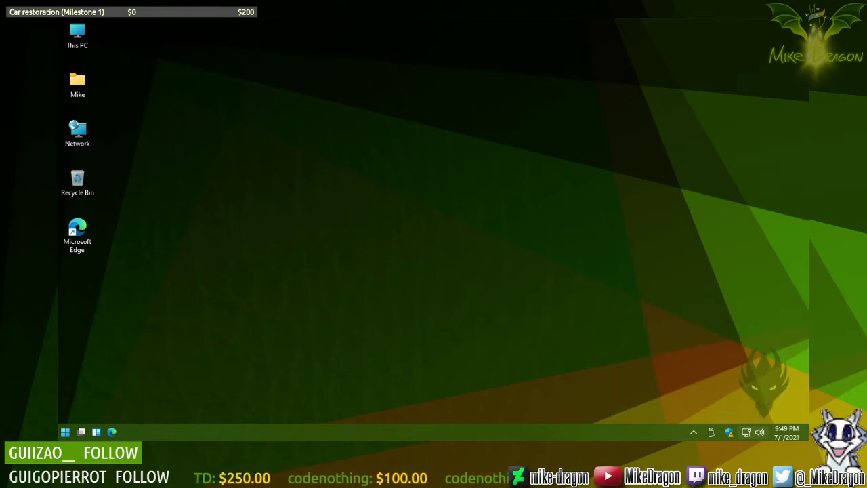
click(752, 433)
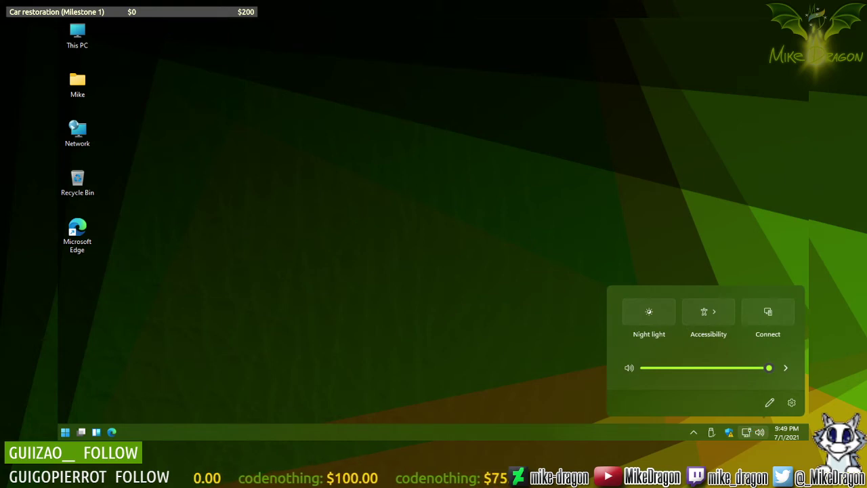
Step: Show the Windows 7 host's current network connections, and open and close its Network and Sharing Center
click(550, 296)
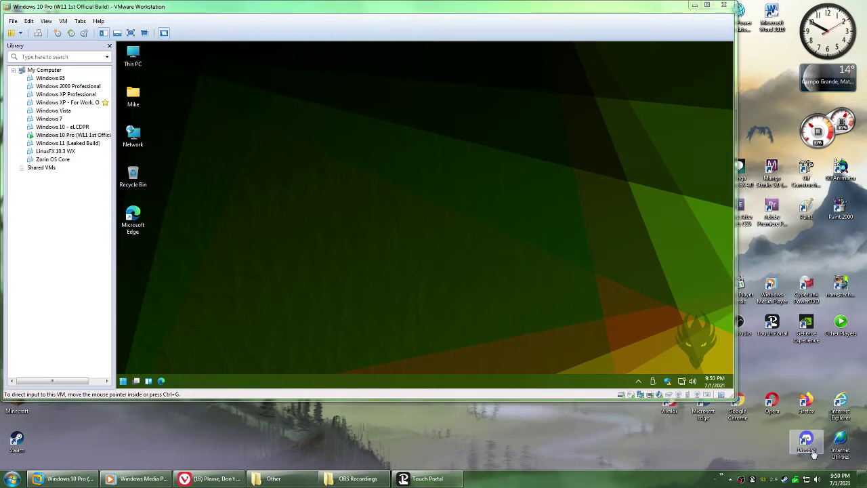
click(807, 481)
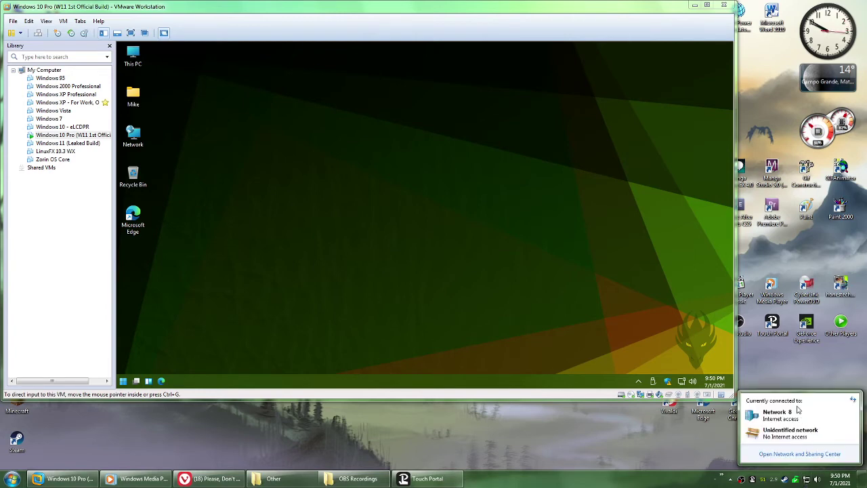
click(783, 456)
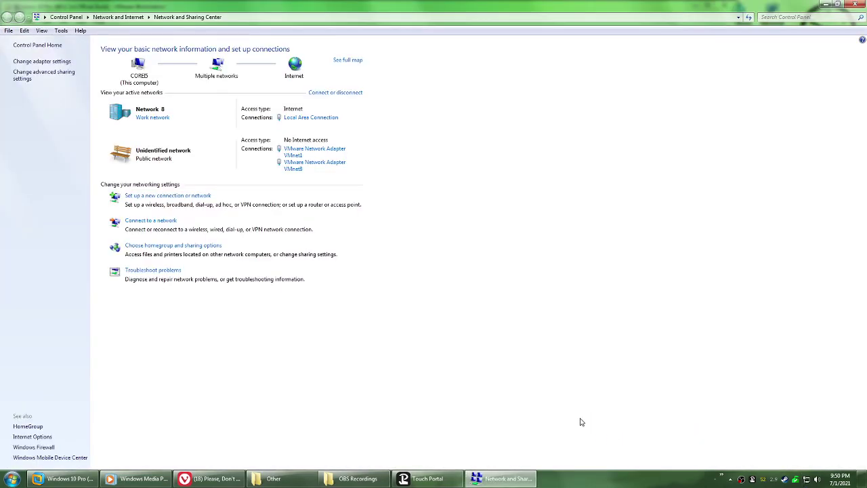
click(855, 4)
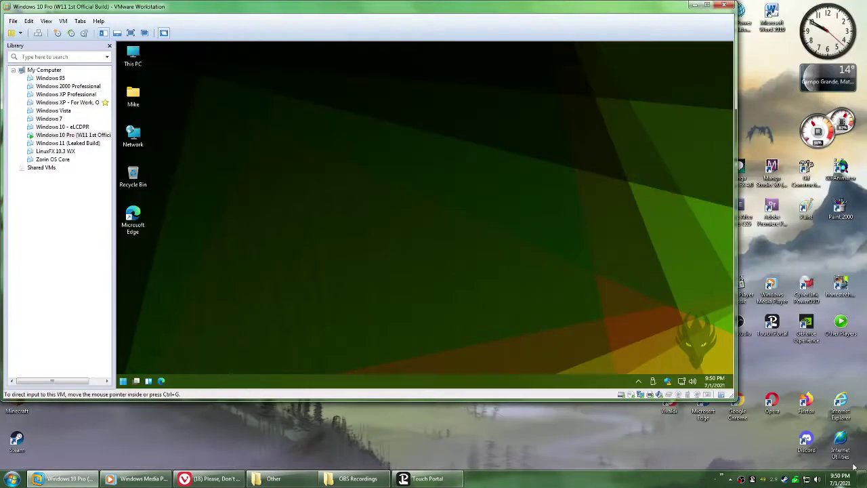
right_click(807, 481)
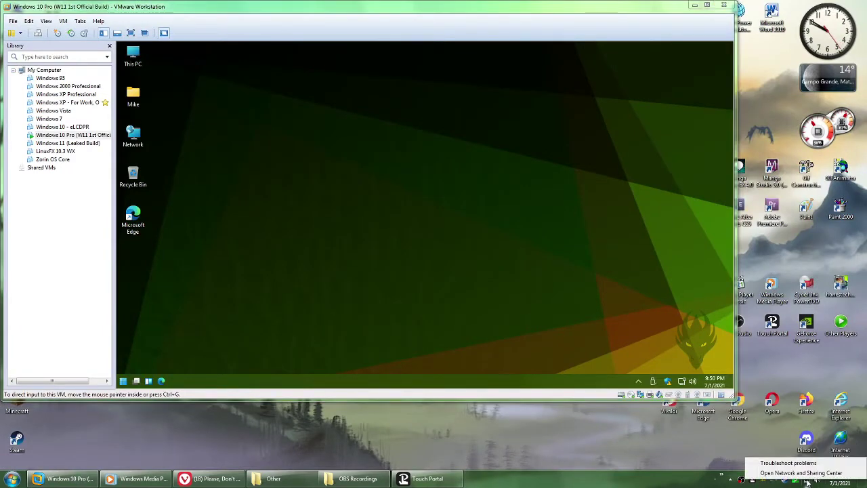
click(802, 473)
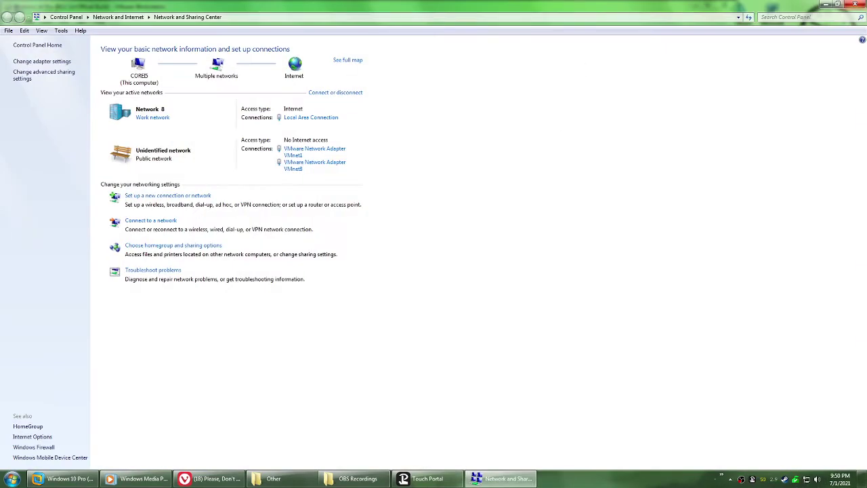
click(855, 4)
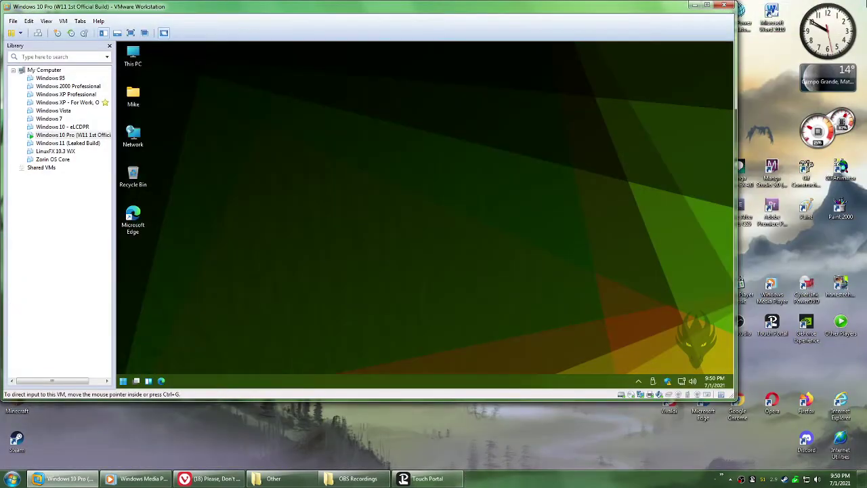
drag(372, 210, 466, 290)
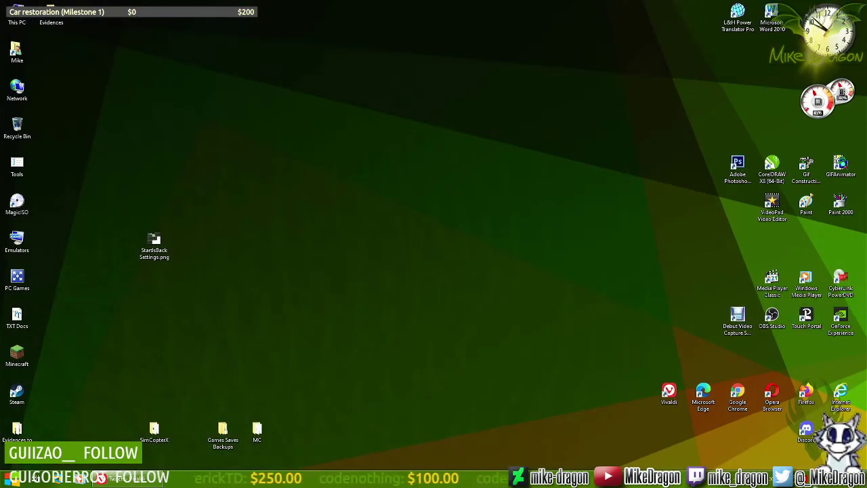
Step: On the Windows 10 desktop, show the network connections, and open and close the Network & Internet status settings
click(816, 479)
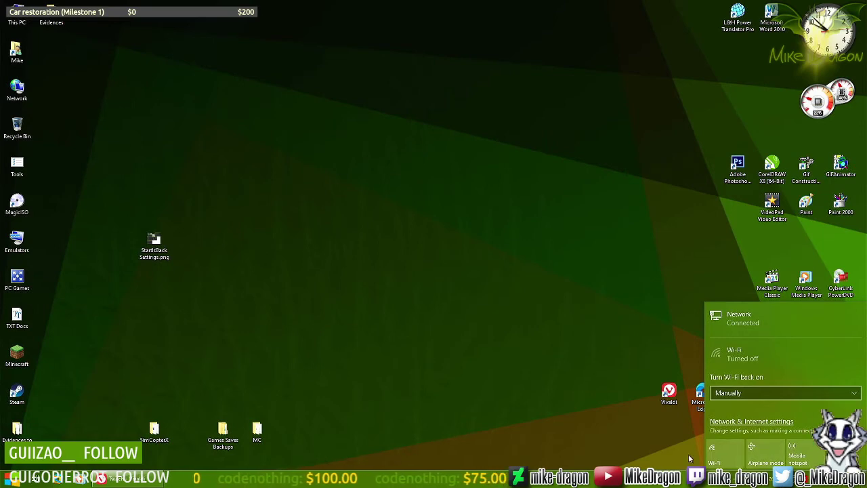
click(650, 449)
right_click(818, 482)
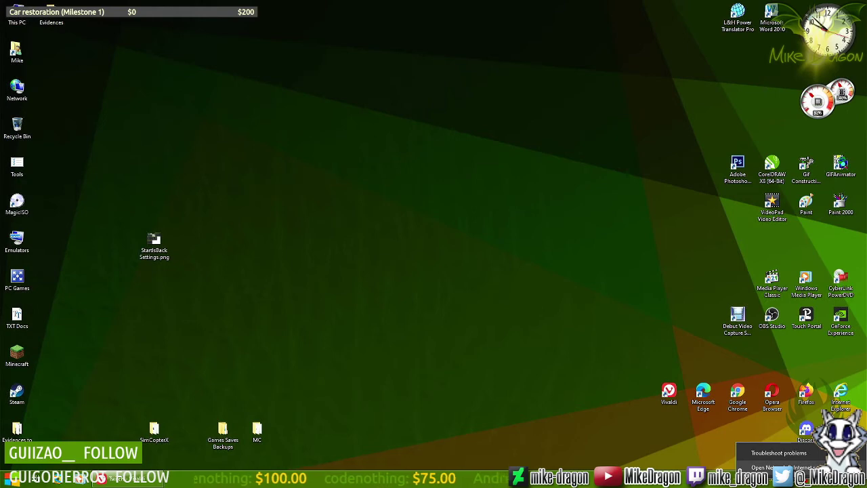
click(779, 468)
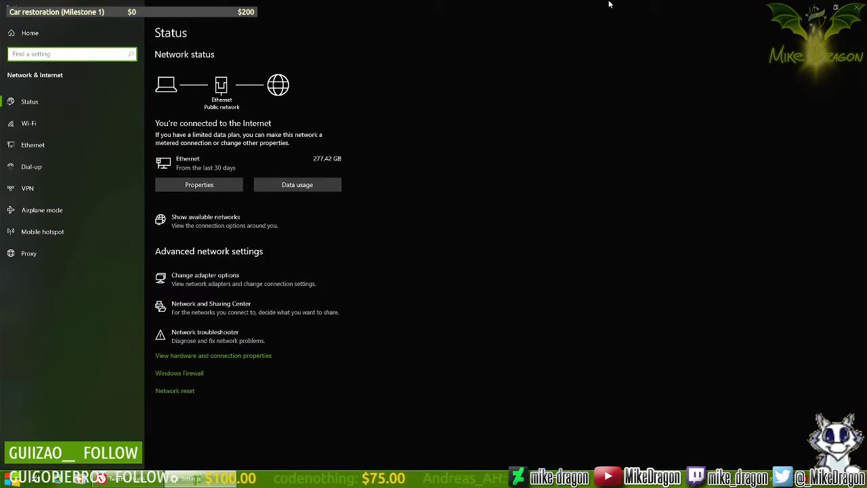
click(855, 5)
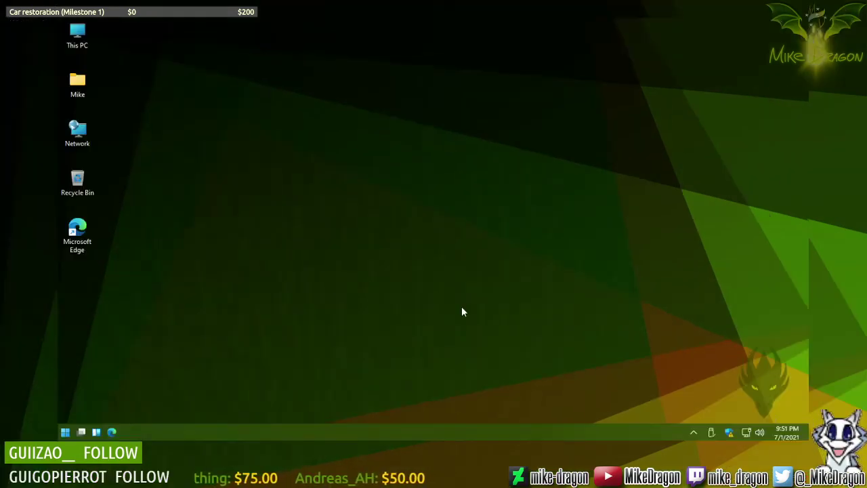
Step: In the Windows 11 virtual machine, view the quick settings and Network & internet settings, and show the volume icon's options
click(748, 431)
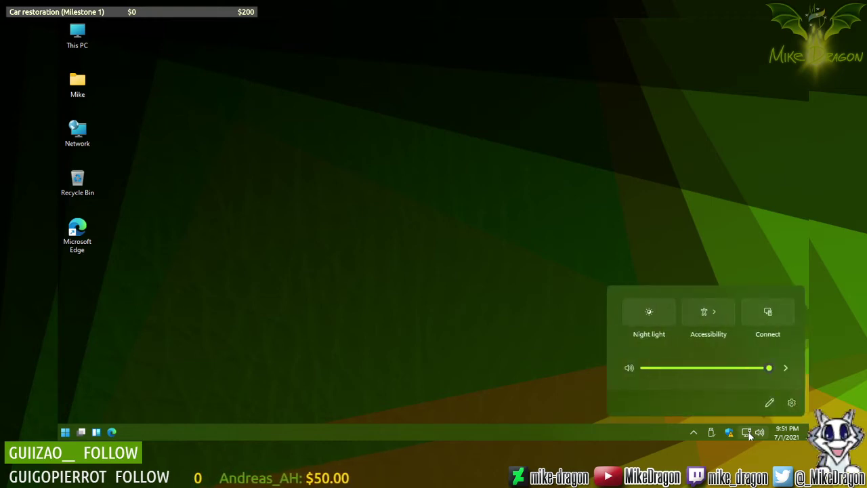
click(748, 431)
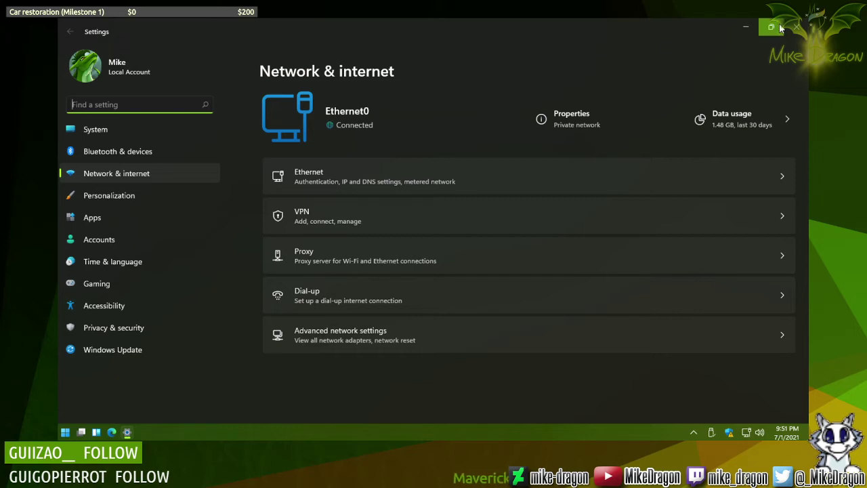
click(805, 29)
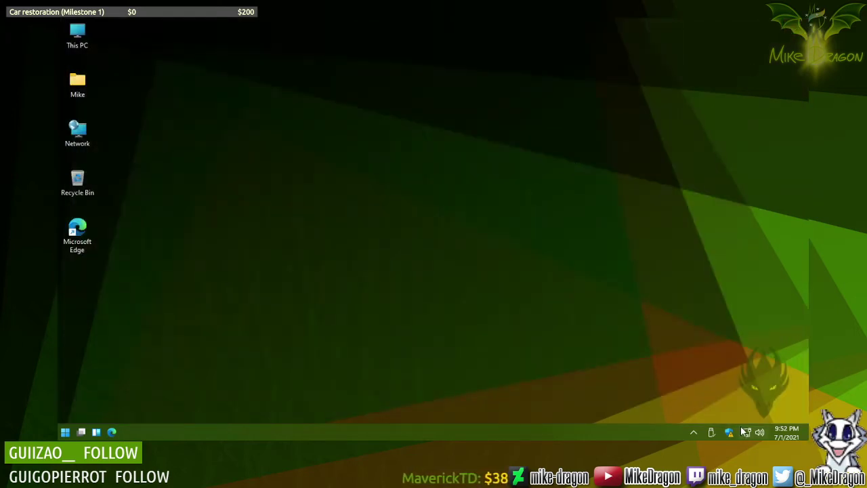
click(747, 433)
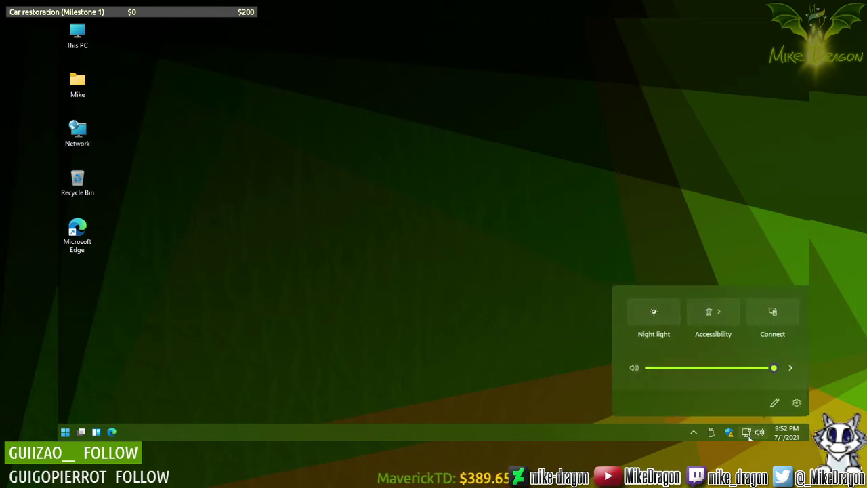
right_click(764, 434)
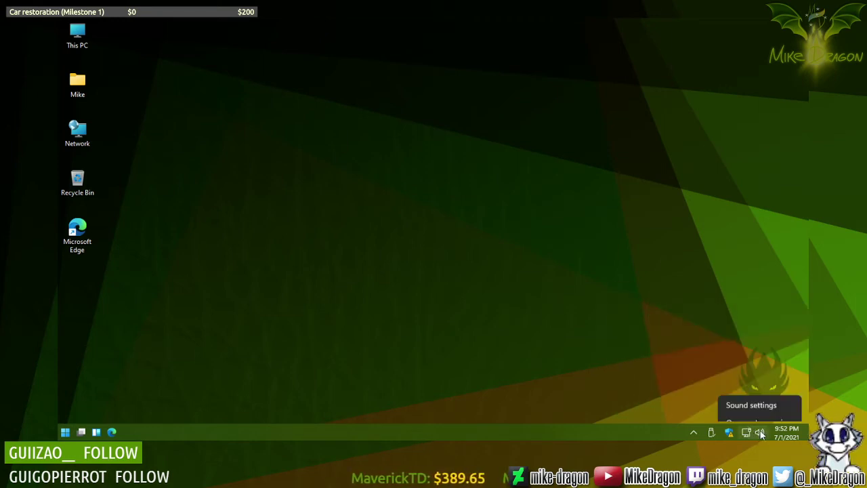
click(656, 295)
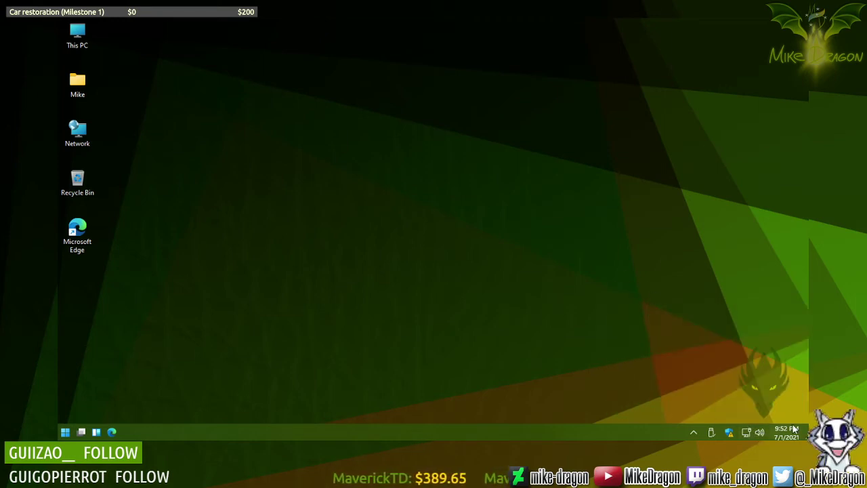
Step: View the Cast page of the quick settings, and show the list of hardware that can be ejected
click(748, 434)
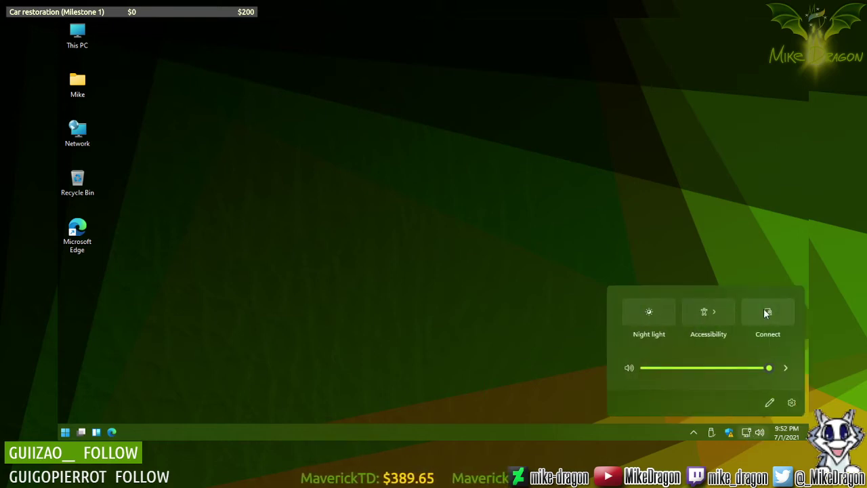
key(Escape)
key(super+k)
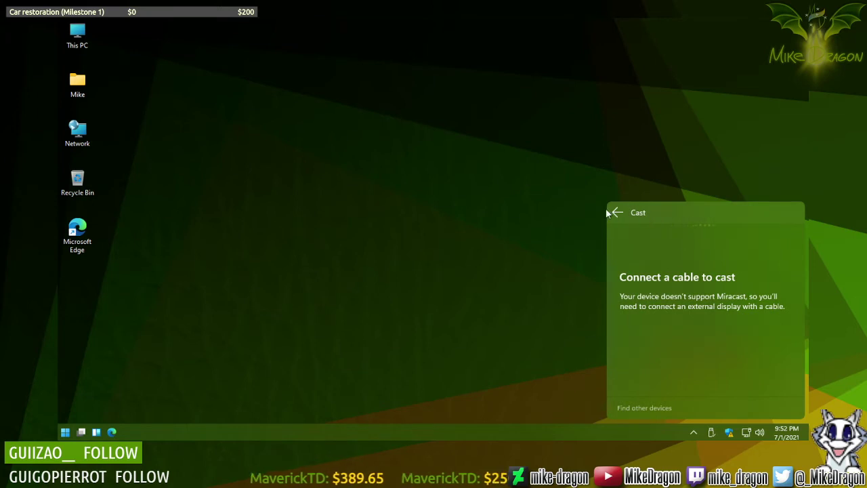
click(618, 213)
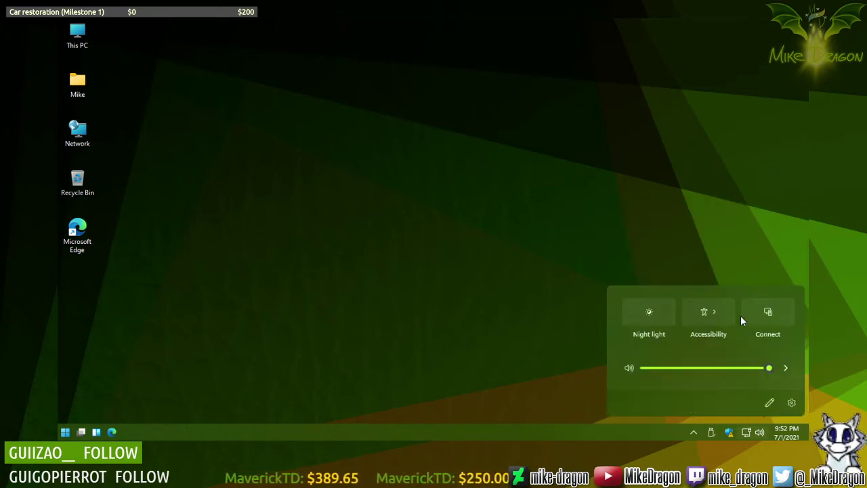
click(614, 160)
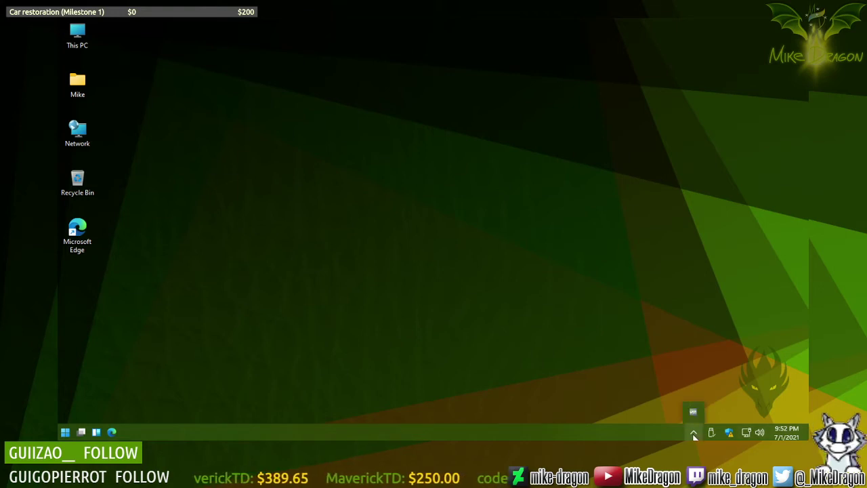
click(718, 429)
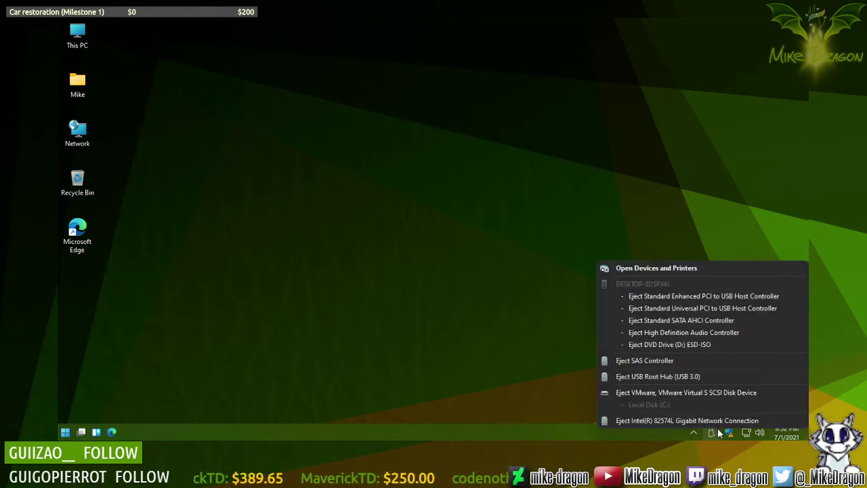
click(501, 134)
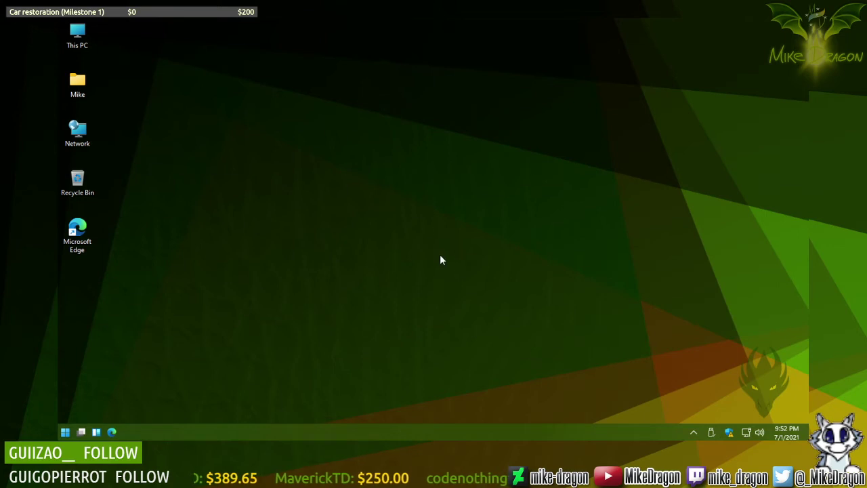
Step: Show the desktop context menu's View and Sort by options and its expanded classic version, and dismiss it
right_click(305, 45)
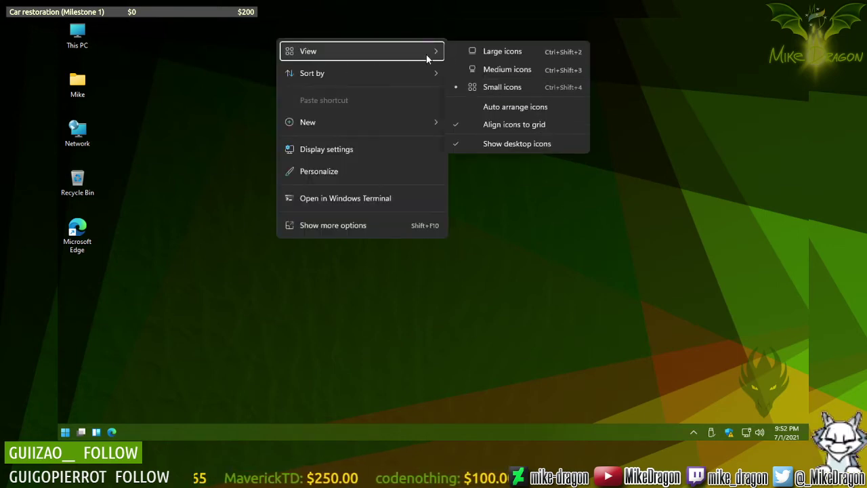
mouse_move(405, 60)
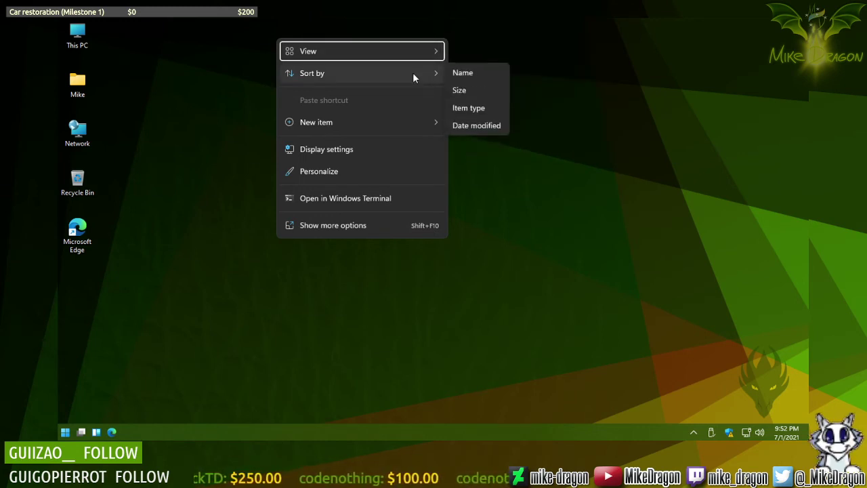
click(355, 223)
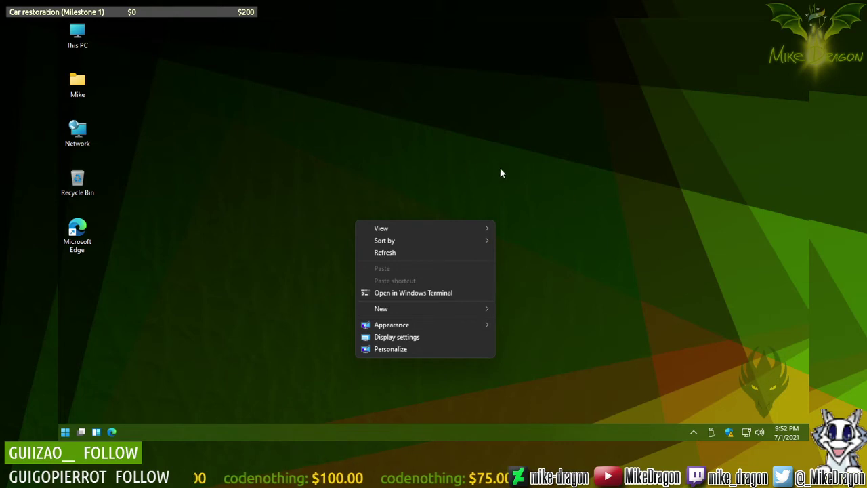
click(462, 158)
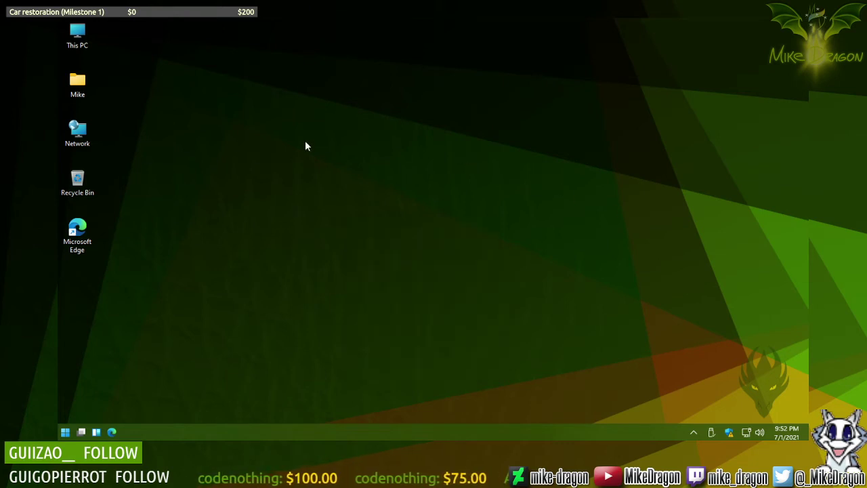
Step: Capture a screenshot of the desktop with its new-style context menu open, and dismiss the menu
right_click(219, 144)
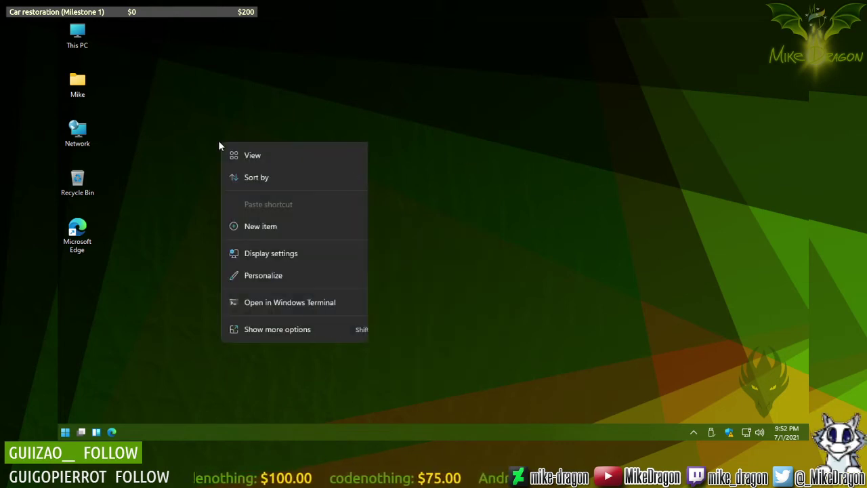
click(229, 115)
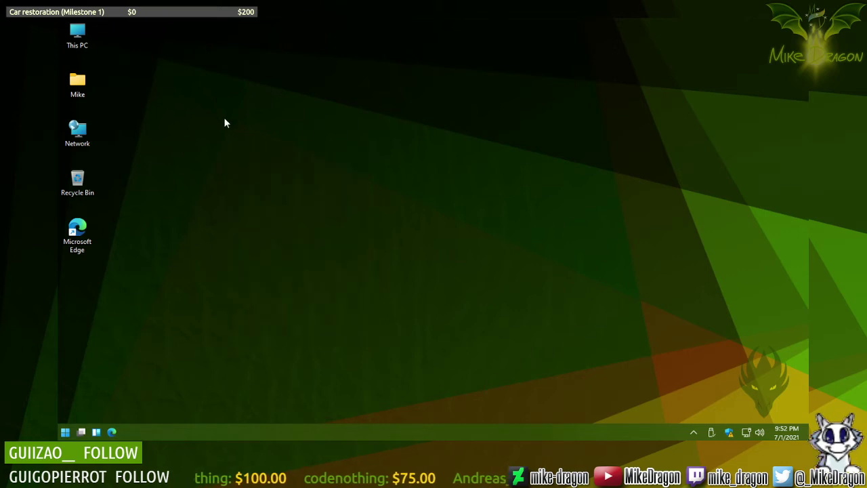
right_click(226, 123)
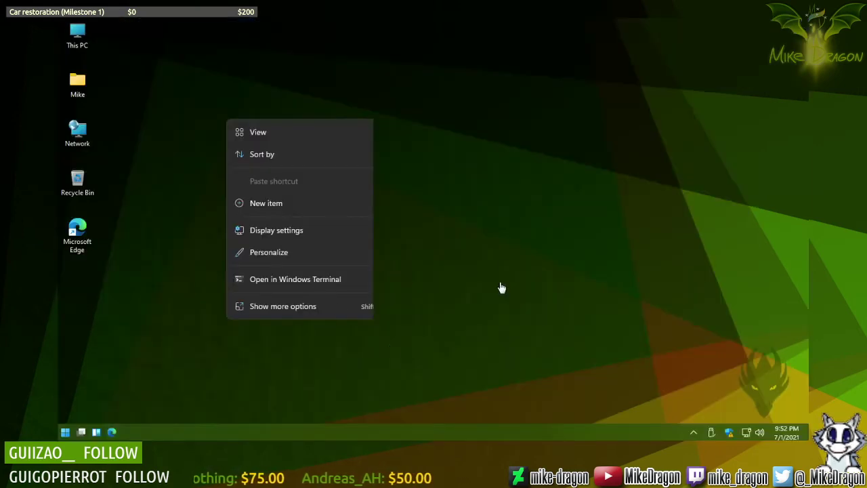
drag(295, 54, 372, 72)
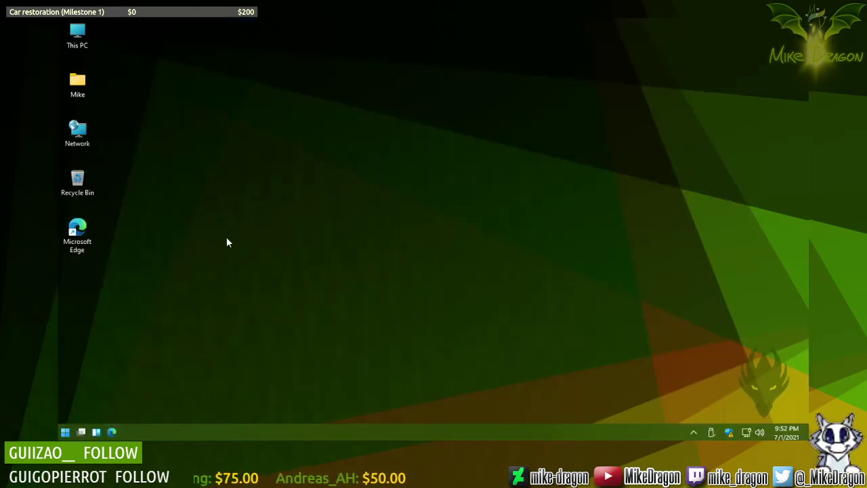
Step: Open Paint, paste the captured desktop screenshot onto the canvas, and activate the Select tool
key(super)
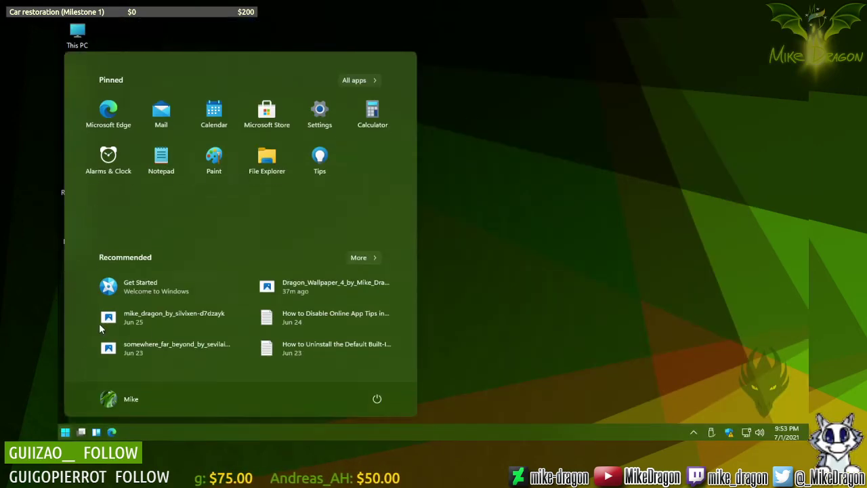
click(220, 171)
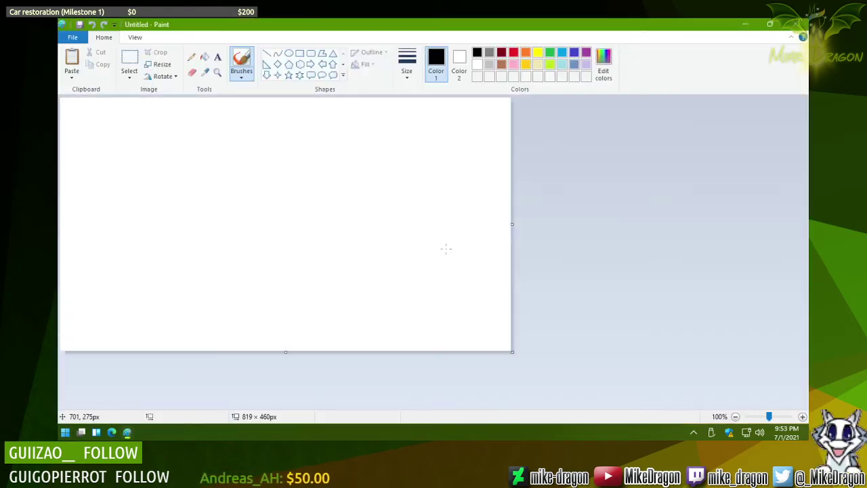
key(ctrl+v)
click(129, 59)
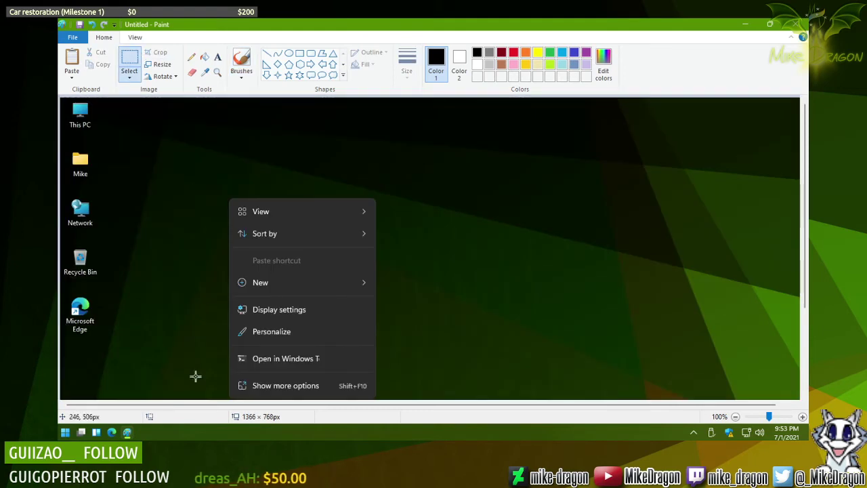
Step: Capture a screenshot of the desktop with its expanded classic context menu open, and dismiss the menu
click(126, 432)
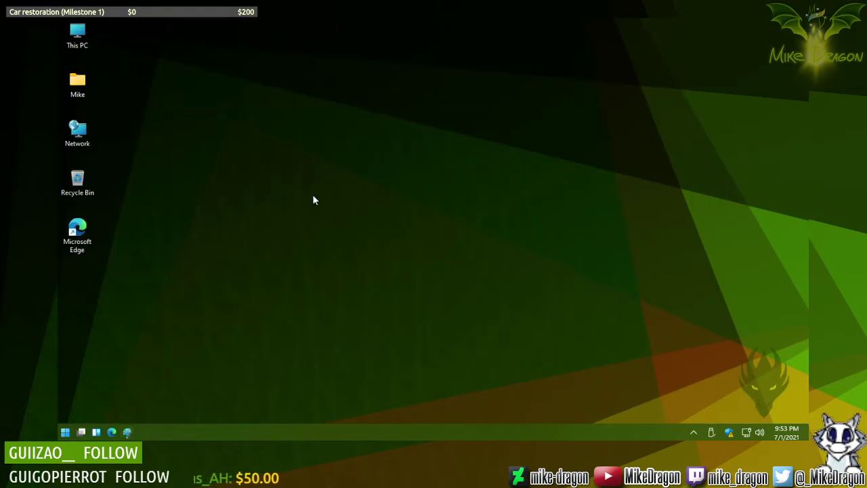
right_click(383, 92)
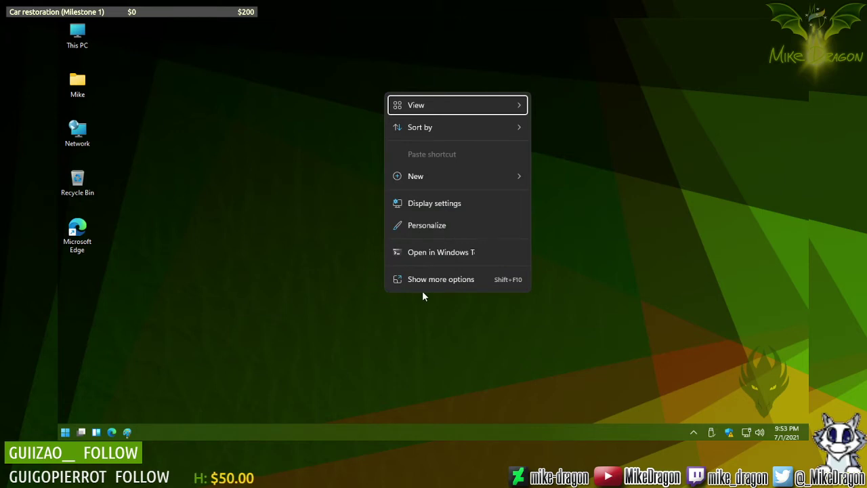
click(441, 283)
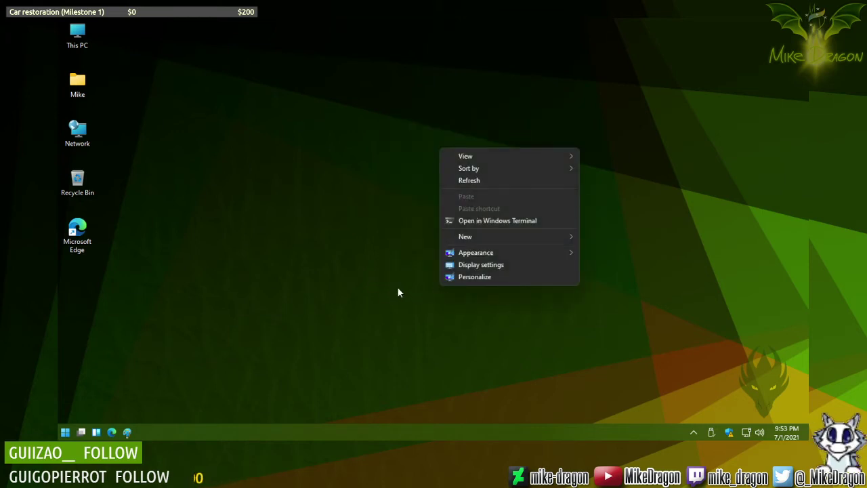
key(Escape)
Step: Paste the new desktop screenshot into a second Paint window and select the classic context menu in it, about 264 × 260 px
key(super)
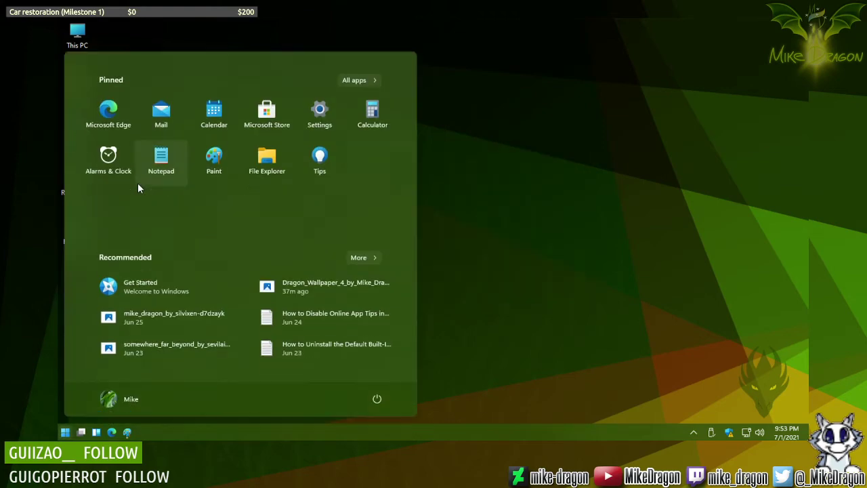
click(214, 160)
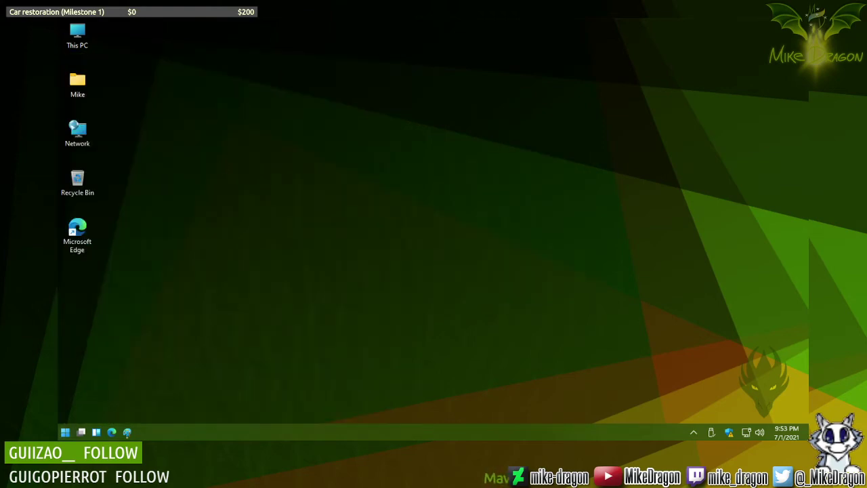
key(ctrl+v)
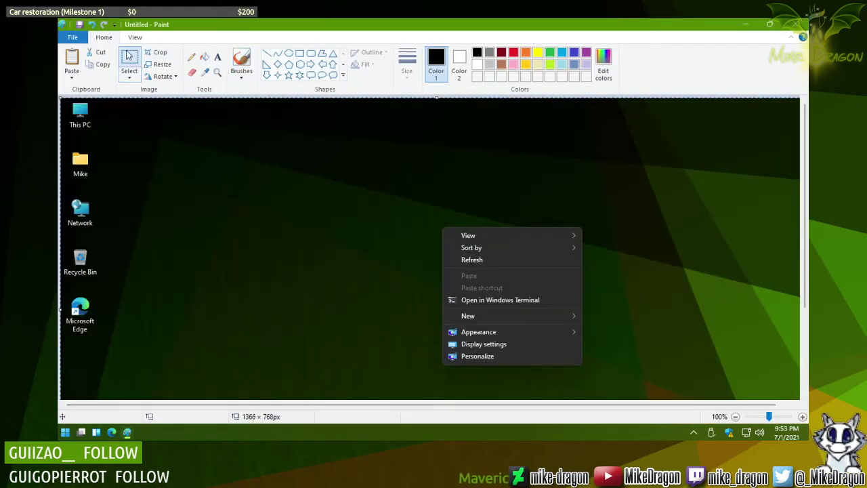
scroll(536, 226, down, 2)
drag(439, 149, 585, 291)
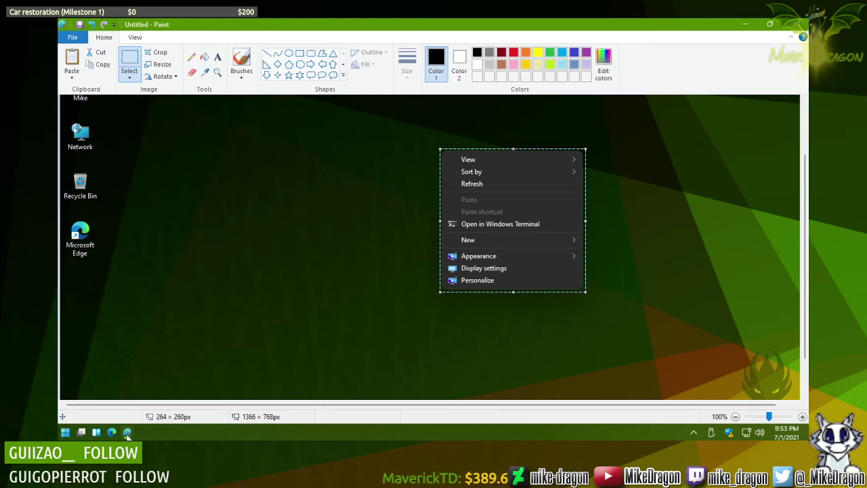
Step: Compare the new-style and classic context menu screenshots by switching between the two Paint windows
mouse_move(126, 433)
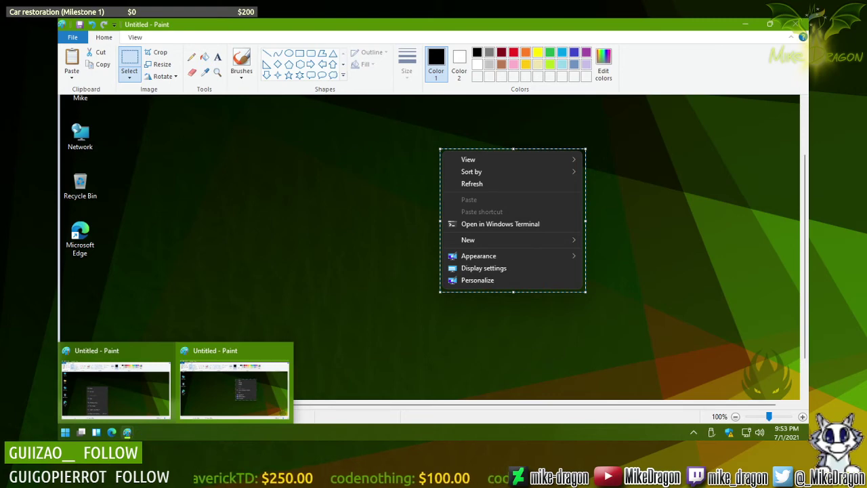
mouse_move(167, 379)
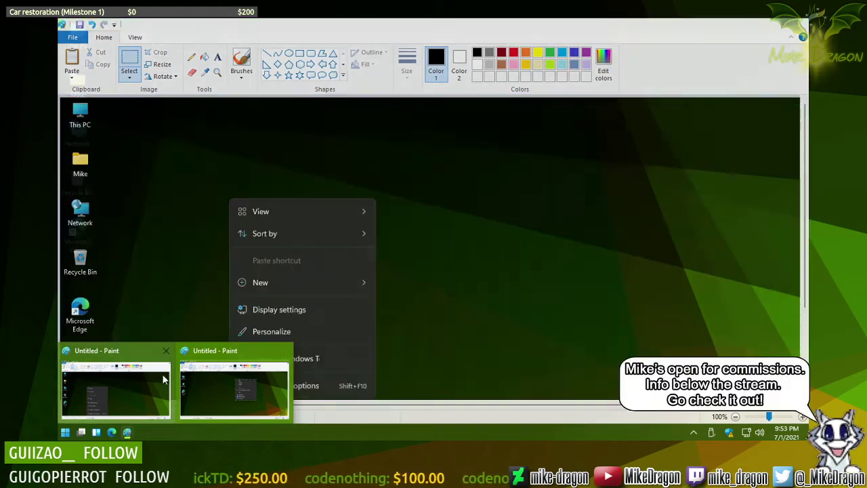
click(127, 373)
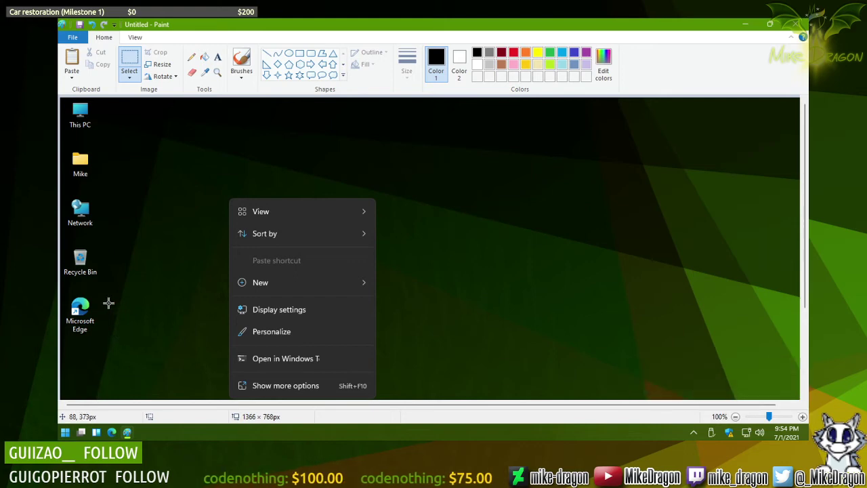
scroll(471, 252, down, 3)
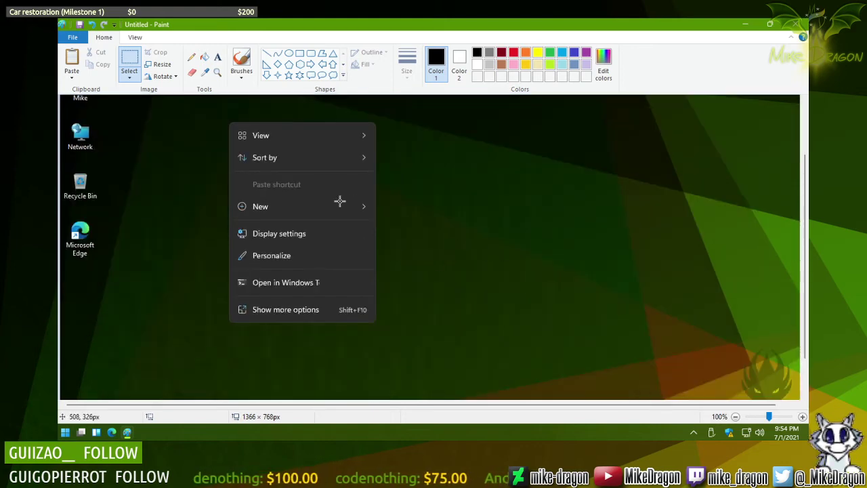
scroll(339, 201, up, 3)
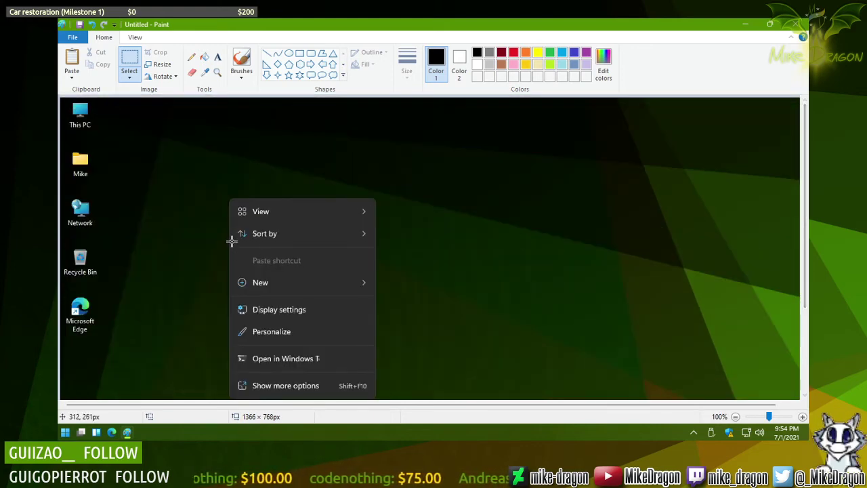
key(alt+Tab)
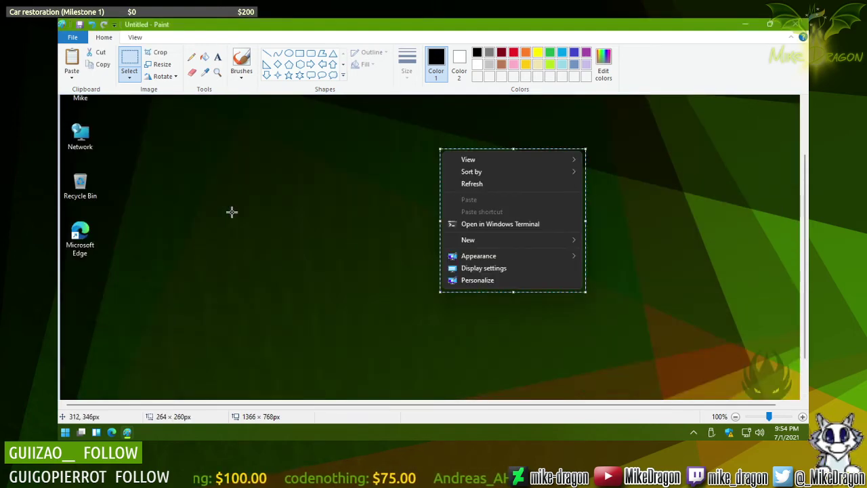
key(alt+Tab)
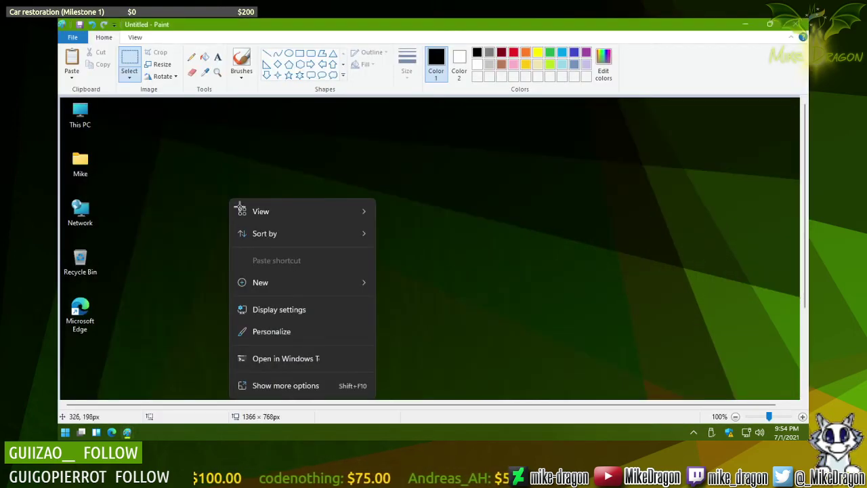
key(alt+Tab)
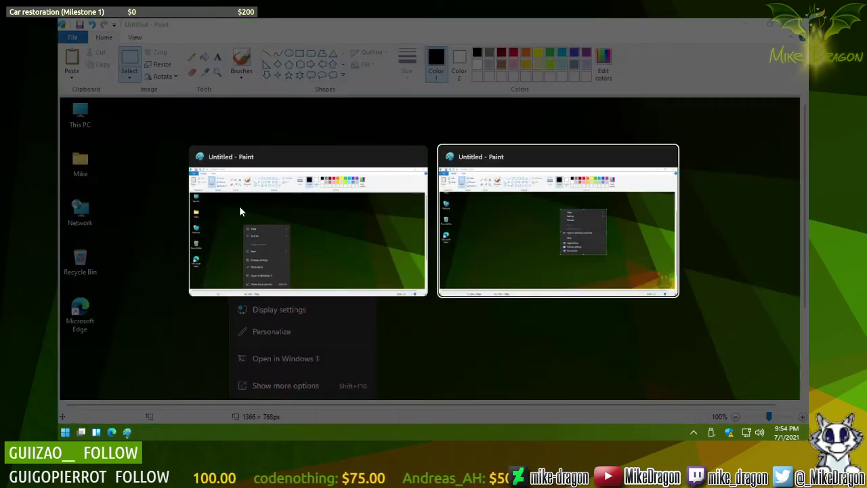
Step: In the Paint window with the new-style menu, paste the classic menu cutout, place it just to the right of that menu and deselect it
click(274, 197)
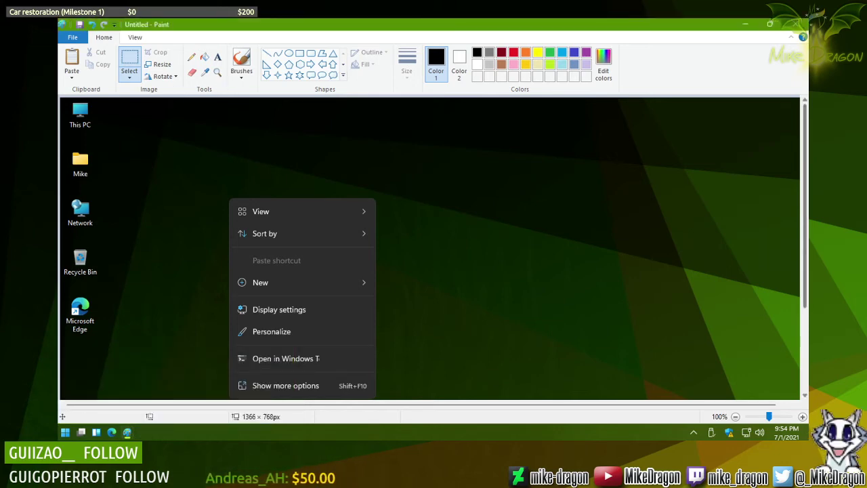
scroll(807, 183, down, 2)
key(ctrl+v)
drag(118, 168, 439, 231)
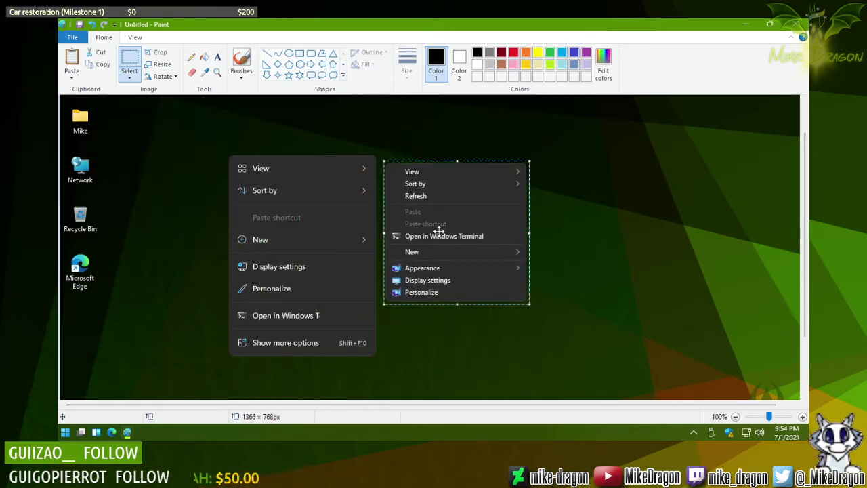
click(635, 189)
Step: Paint a red brush line through the Refresh entry of the classic menu
click(217, 72)
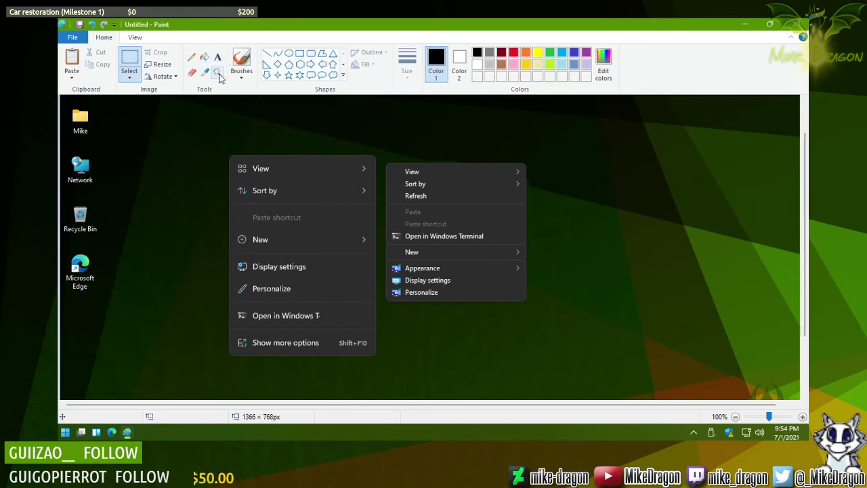
click(192, 57)
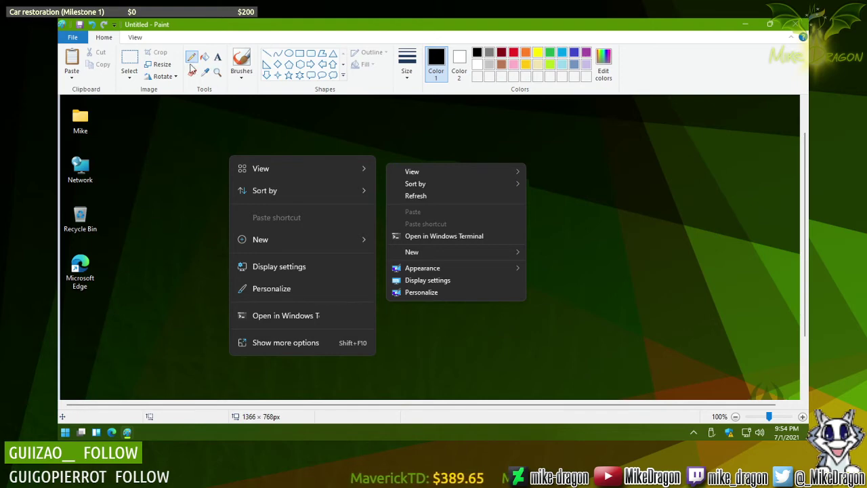
click(241, 60)
click(514, 54)
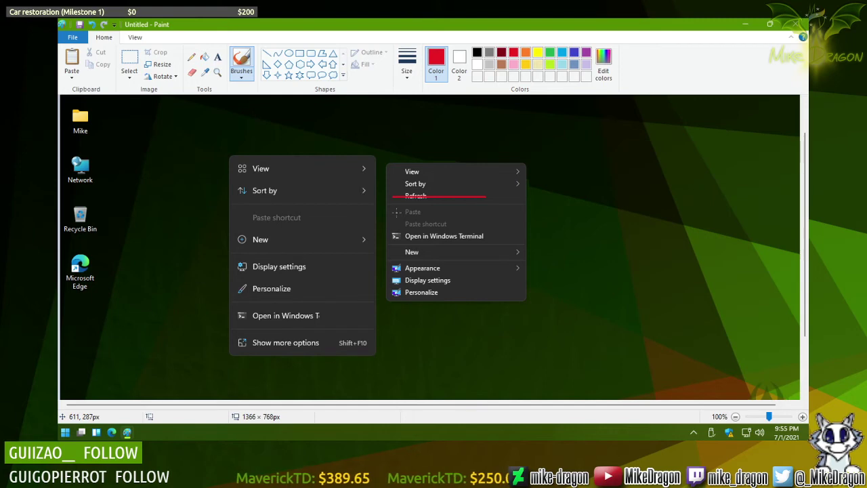
drag(397, 213, 481, 207)
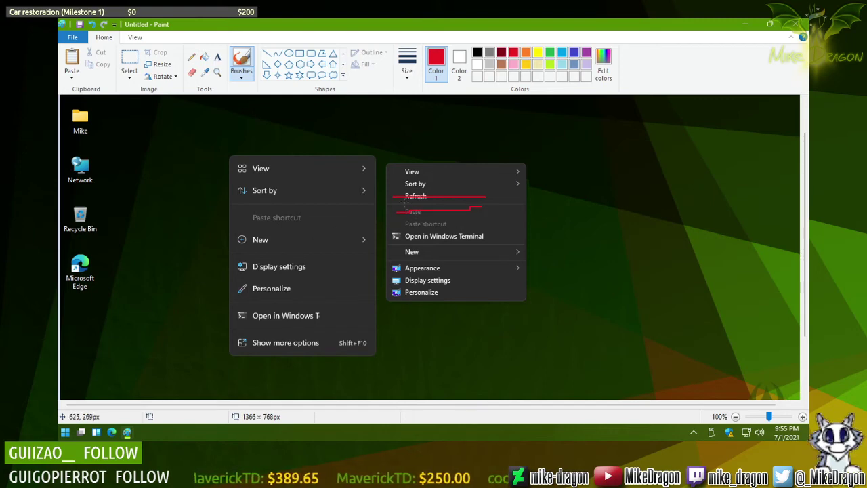
key(ctrl+z)
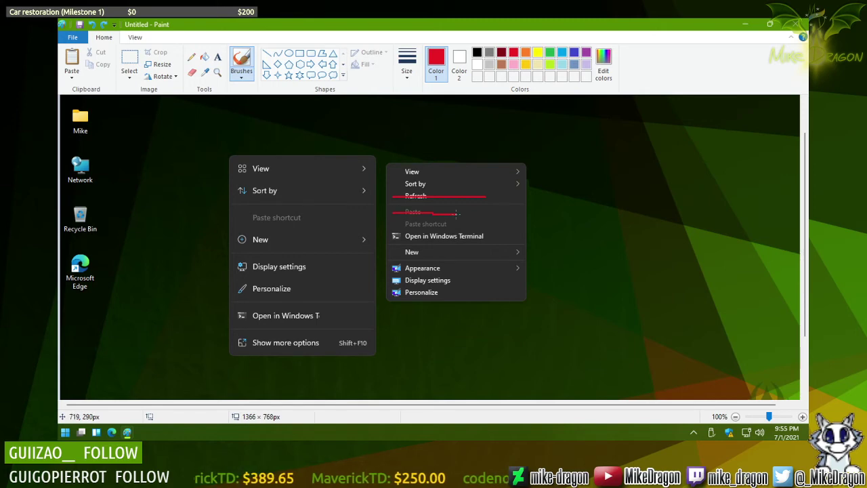
key(ctrl+z)
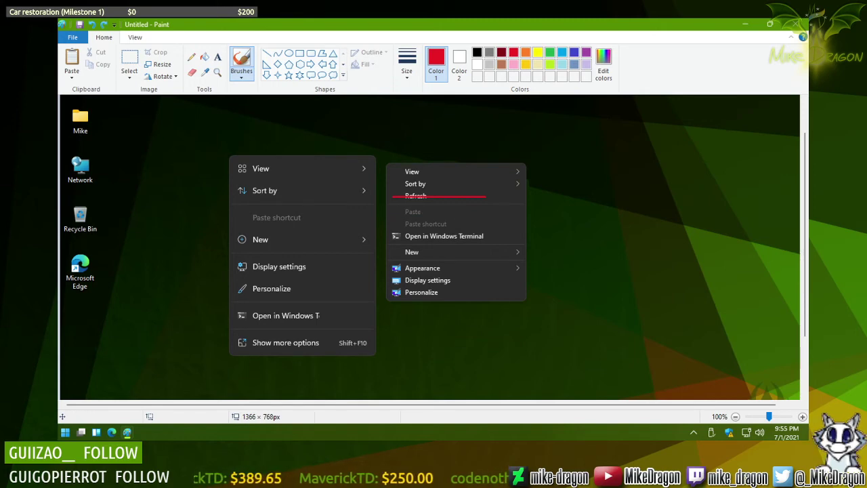
Step: Draw straight lines through the classic menu's Paste entry in red and Appearance entry in gold, and set Color 1 back to red
click(268, 53)
drag(402, 212, 471, 212)
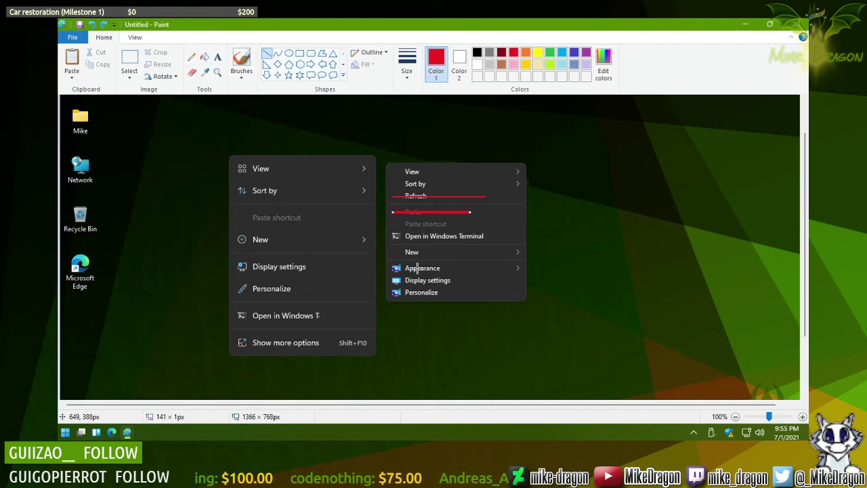
drag(392, 269, 497, 269)
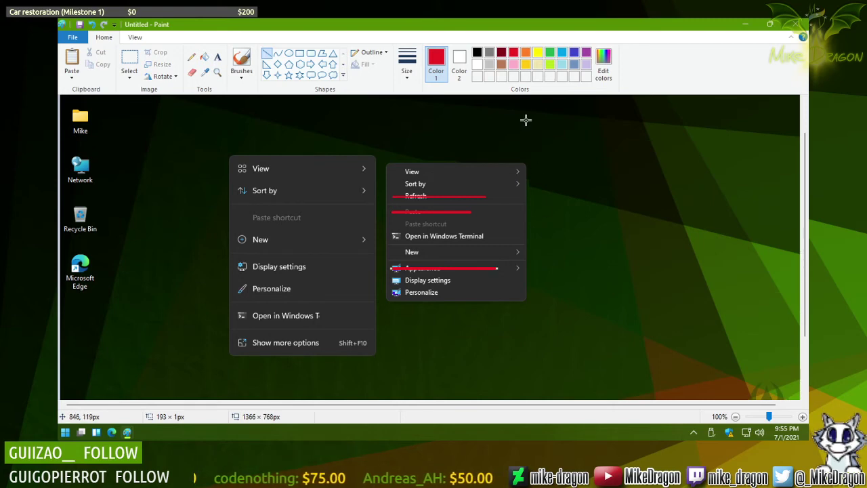
click(527, 64)
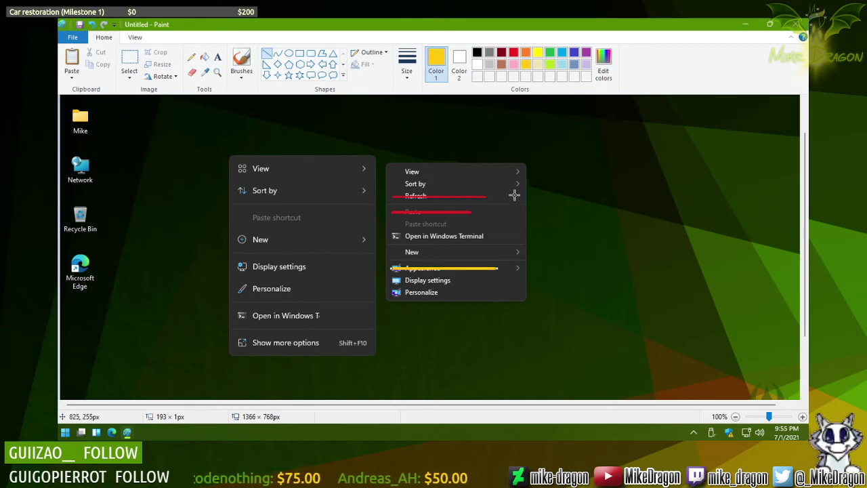
click(514, 52)
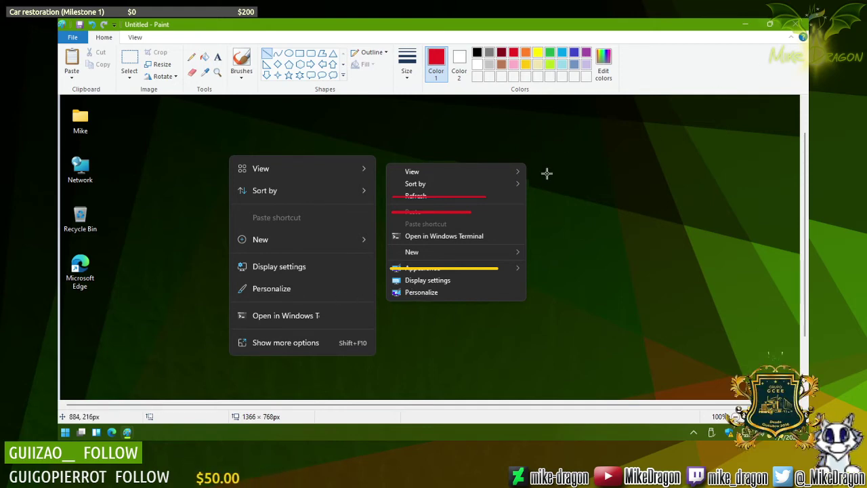
Step: Open Windows Terminal from the desktop's context menu, close it, and return to the Paint window with the marked-up menus
key(super+d)
right_click(328, 156)
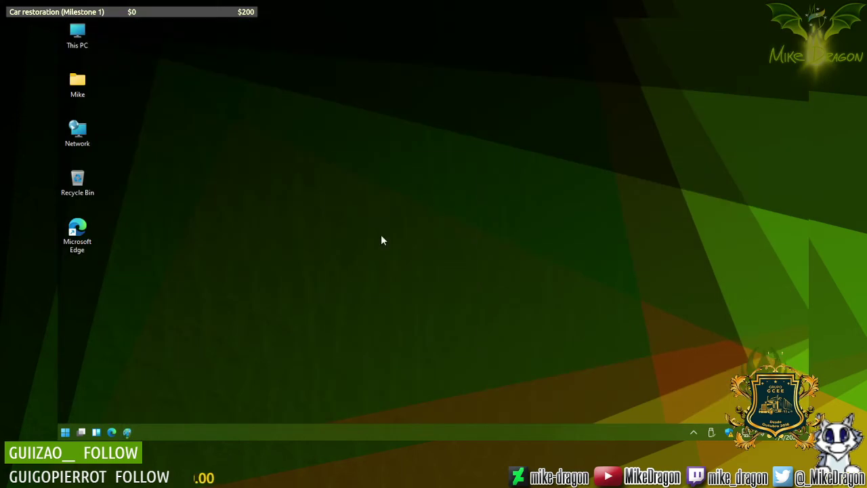
click(395, 314)
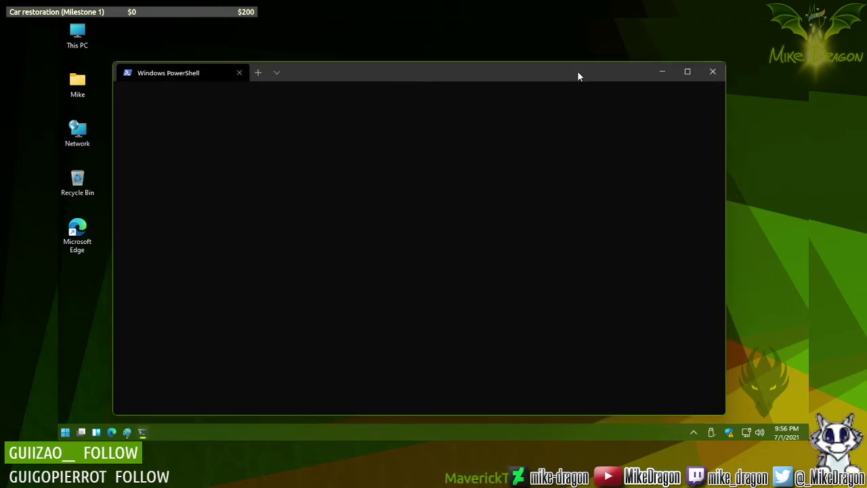
click(713, 71)
mouse_move(127, 432)
click(116, 389)
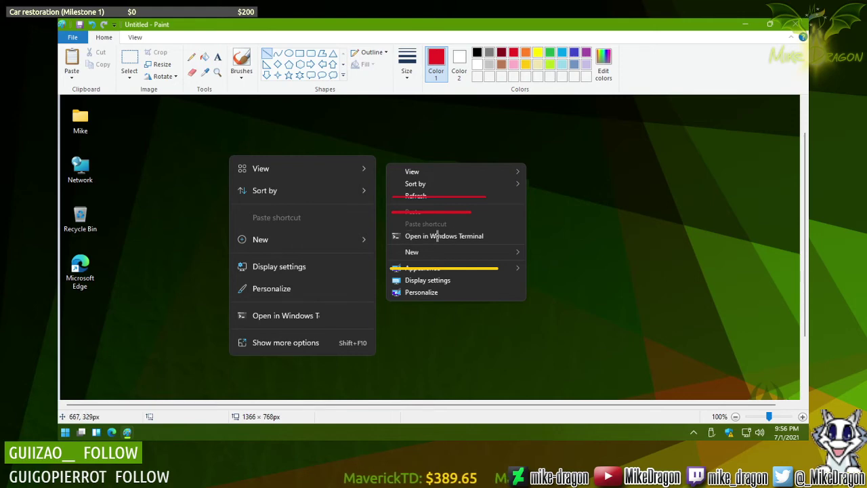
Step: Try a short red line, about 57 px long, beside the classic menu's Open in Windows Terminal entry
drag(517, 234, 486, 236)
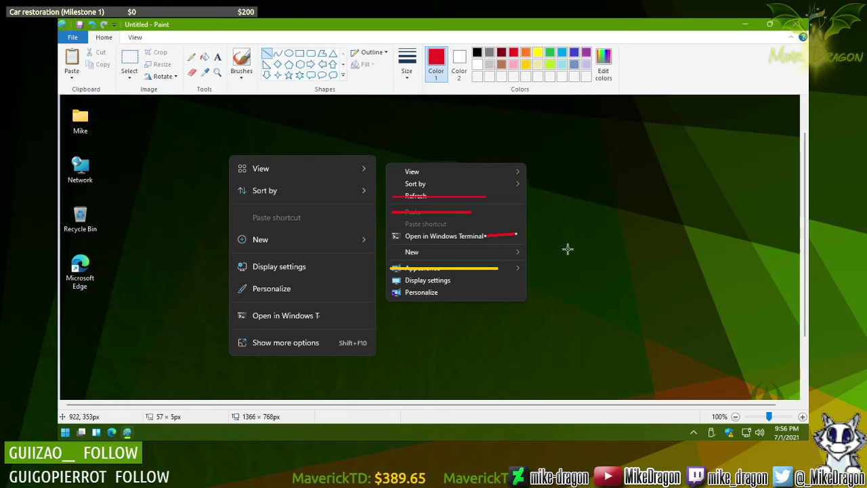
click(568, 249)
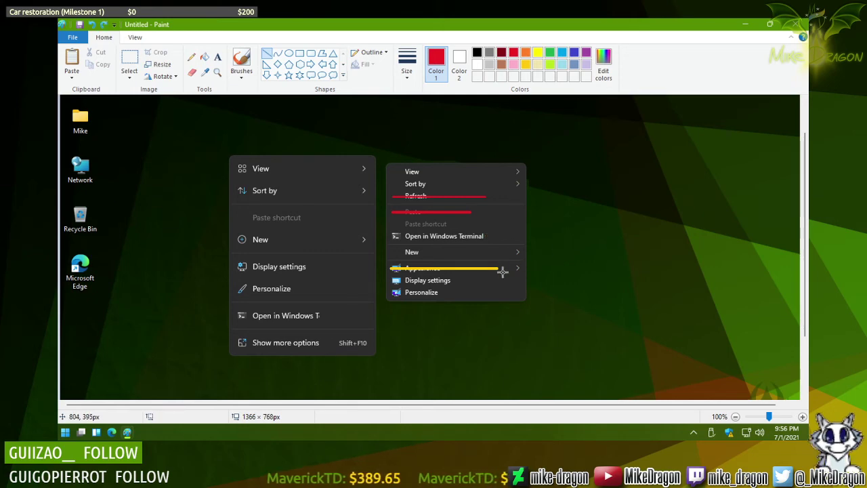
Step: Show the desktop, launch Windows Terminal from the classic context menu, and close the terminal window again
key(super)
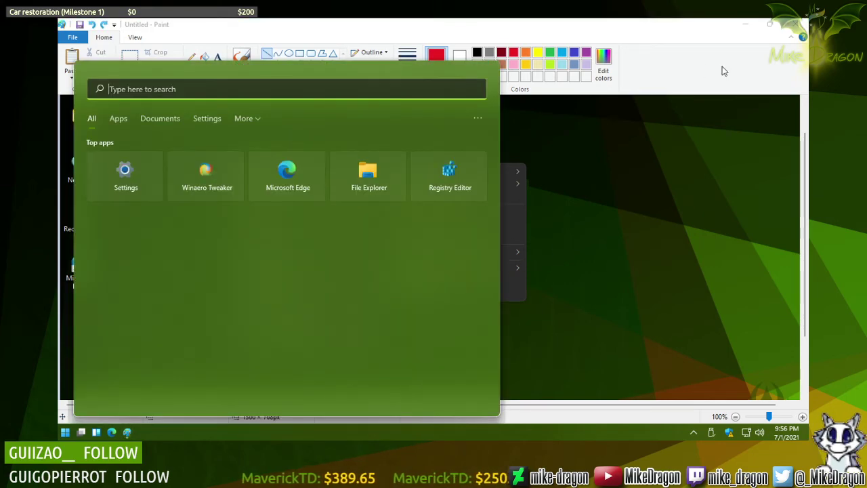
key(super+d)
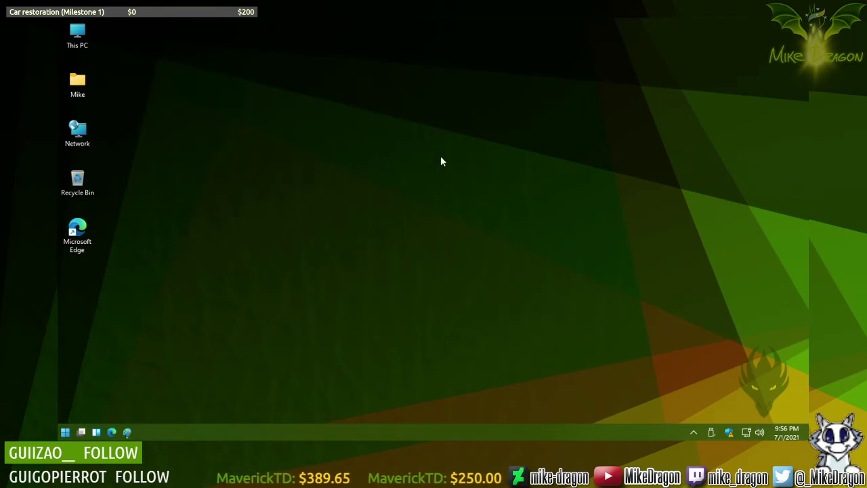
right_click(432, 142)
click(465, 337)
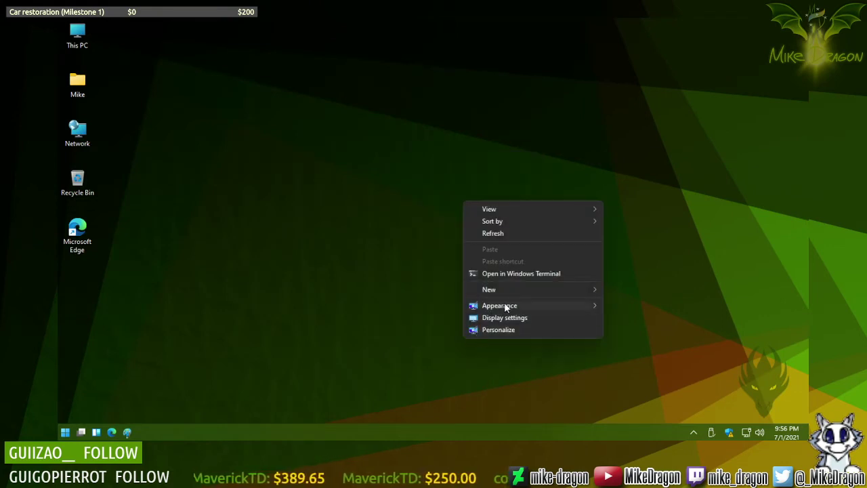
click(540, 273)
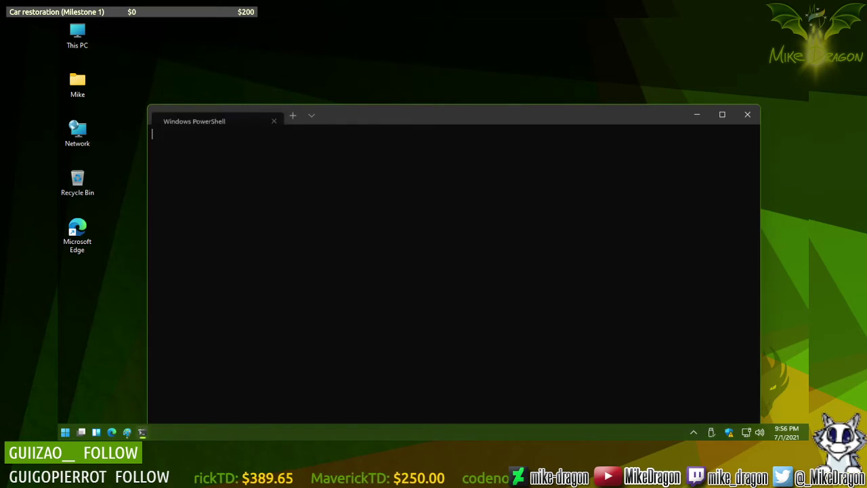
drag(526, 109, 543, 60)
click(742, 60)
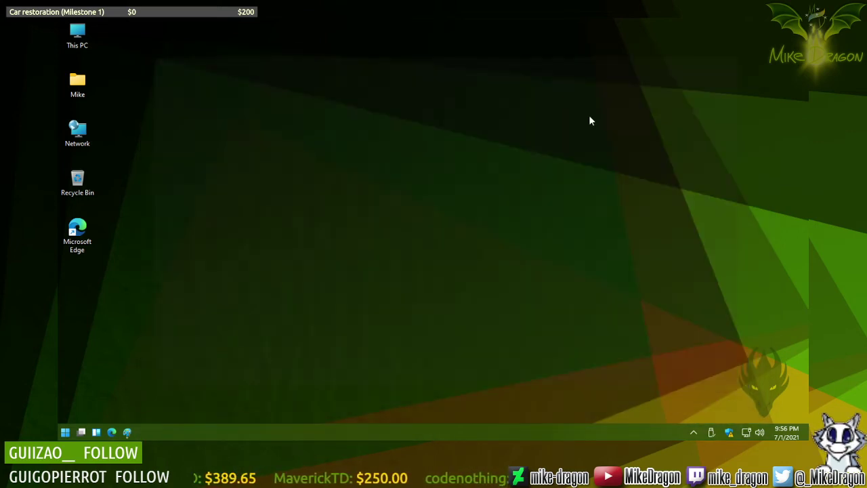
Step: Compare the New submenu of the desktop's new context menu with the one in the classic menu, and dismiss the menu
right_click(265, 108)
mouse_move(329, 193)
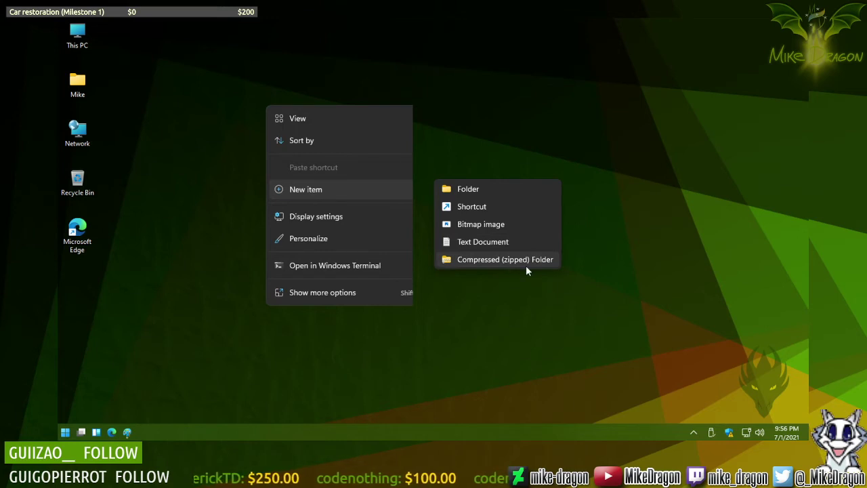
click(323, 292)
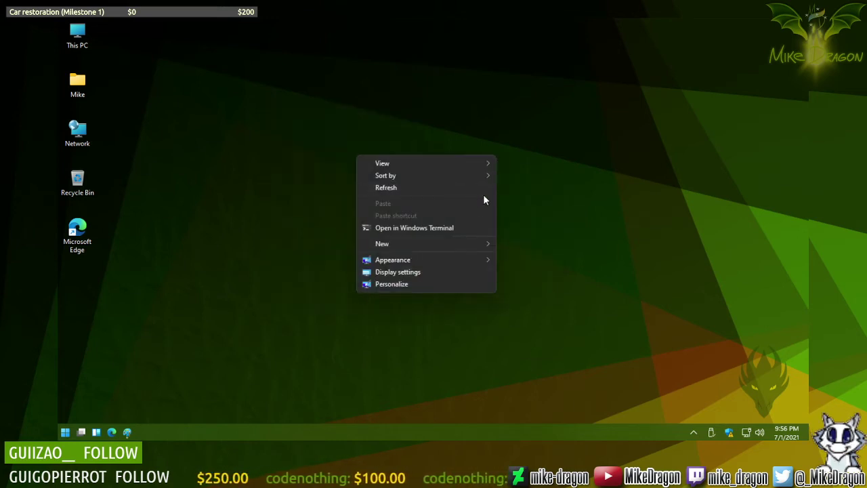
mouse_move(474, 244)
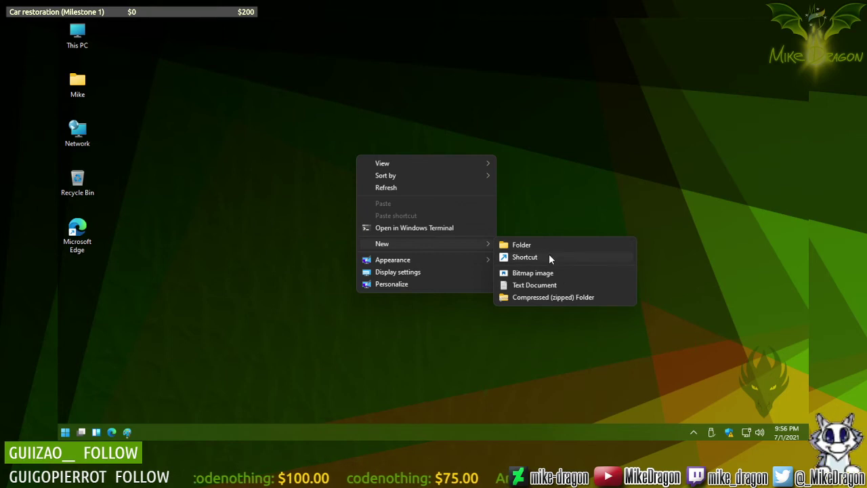
click(264, 330)
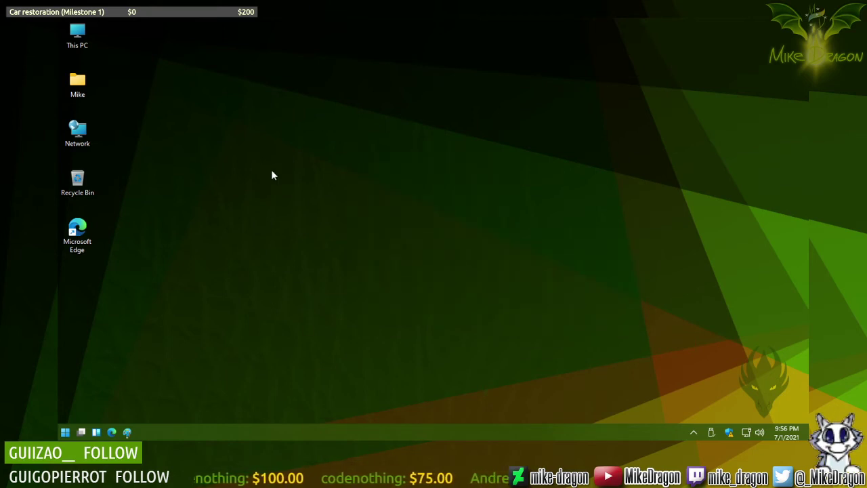
Step: Check the New submenu in the desktop's new context menu once more and return to the Paint window
right_click(271, 170)
mouse_move(394, 263)
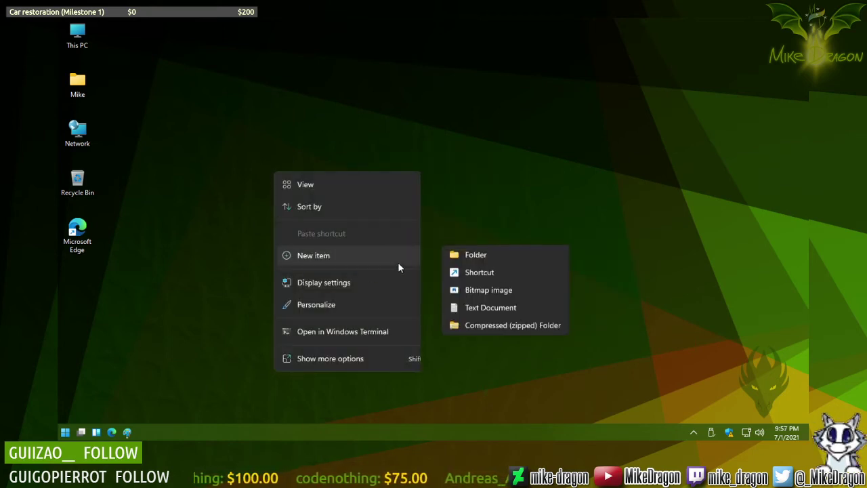
click(380, 61)
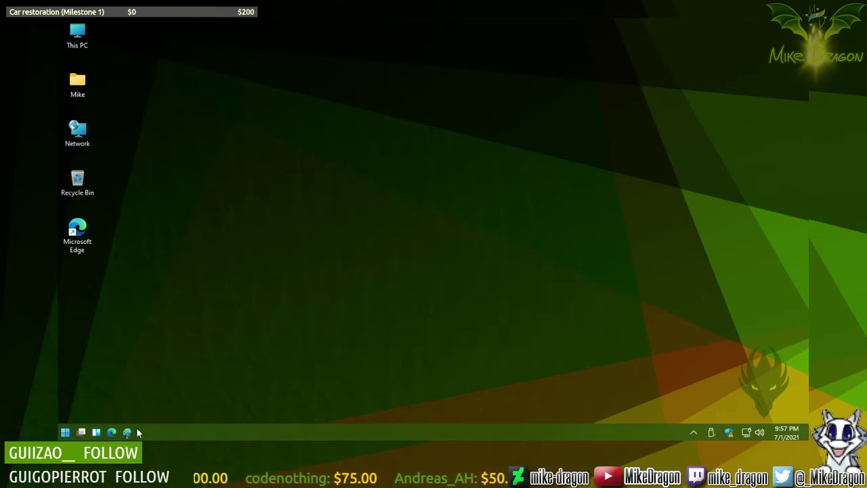
mouse_move(132, 429)
click(129, 386)
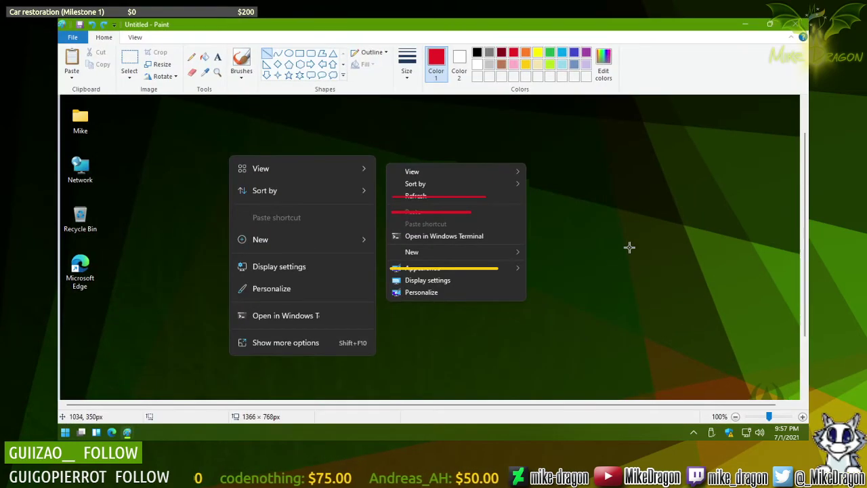
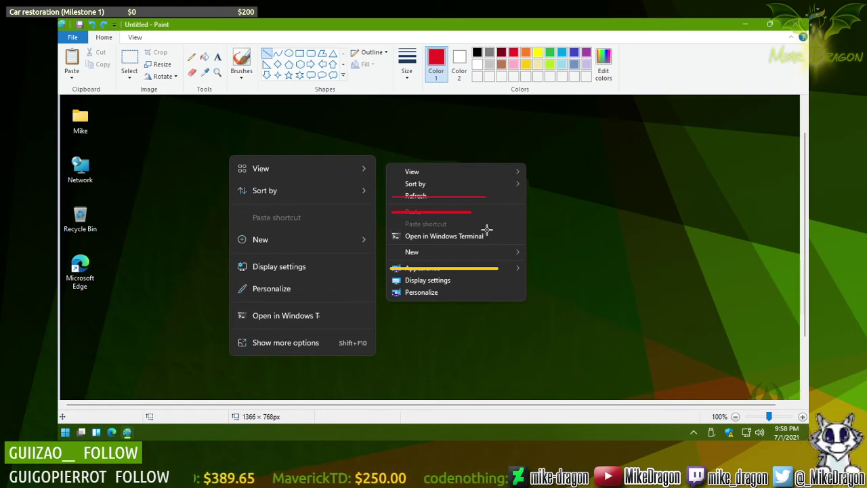
Step: Undo the red and gold lines across the classic menu's Refresh, Paste and Appearance entries
click(218, 72)
click(352, 200)
click(390, 277)
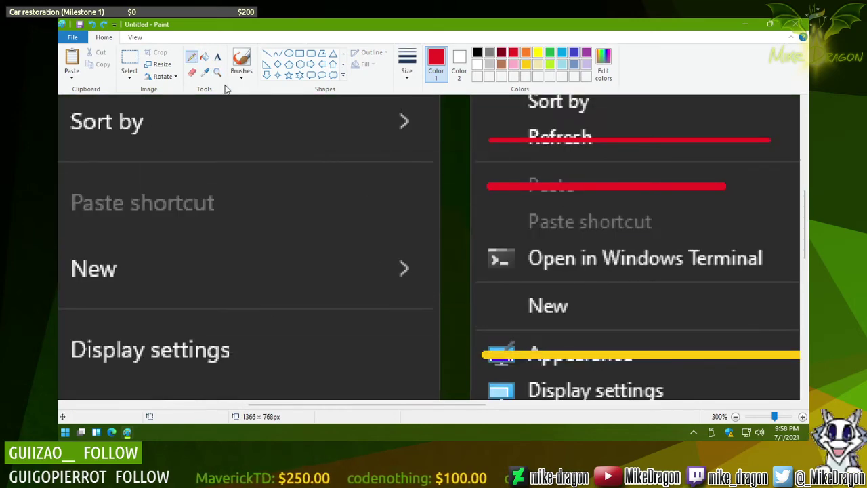
key(ctrl+z)
key(ctrl+z)
key(ctrl+z)
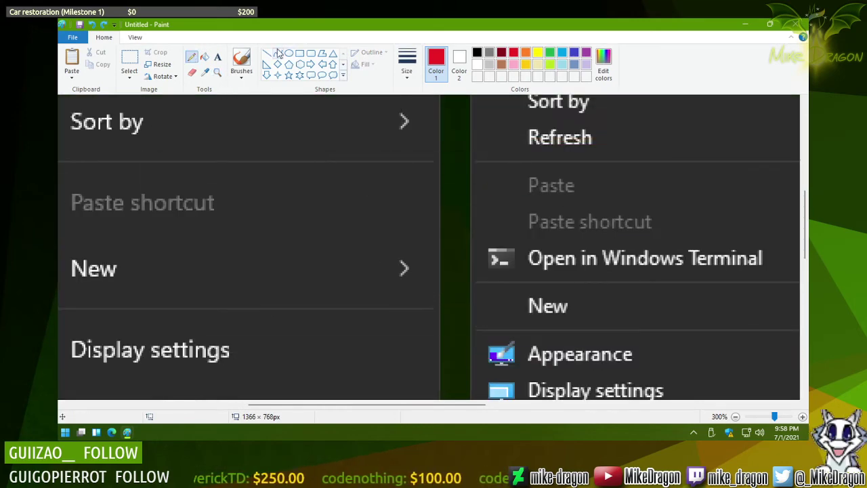
Step: Paint gold brush arrows from the classic menu's Refresh and Paste entries to the area around Paste shortcut and New in the new menu
click(241, 60)
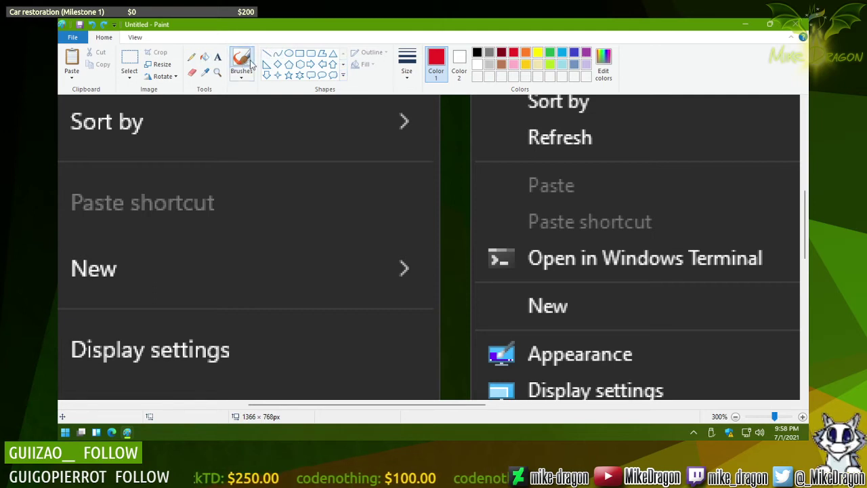
click(526, 64)
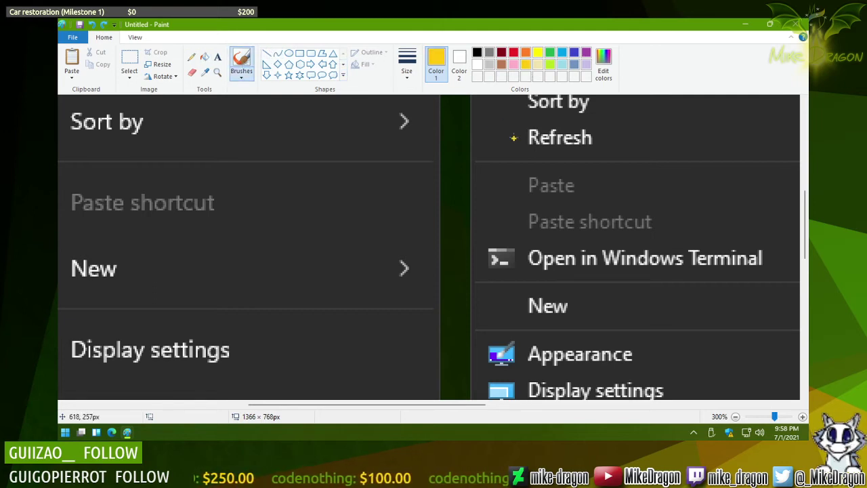
mouse_move(515, 138)
mouse_down()
mouse_move(303, 219)
mouse_move(346, 214)
mouse_up()
mouse_move(520, 184)
mouse_down()
mouse_move(348, 248)
mouse_move(287, 259)
mouse_move(303, 271)
mouse_up()
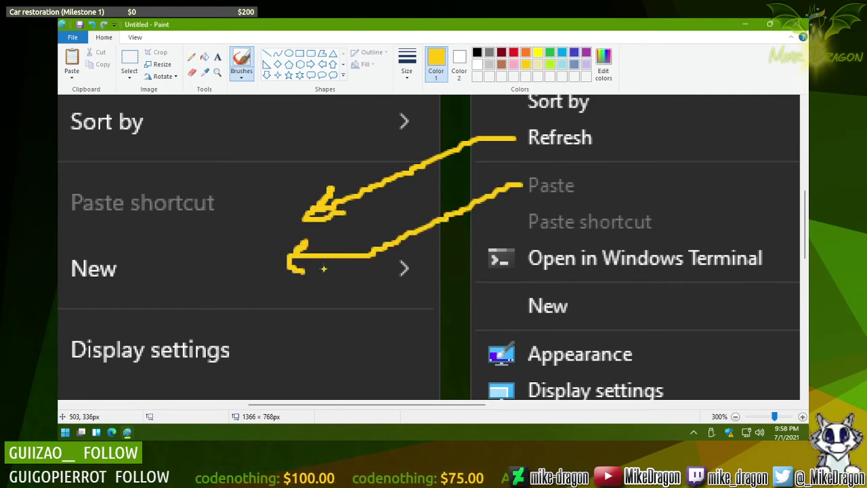
scroll(302, 272, down, 2)
scroll(249, 279, up, 2)
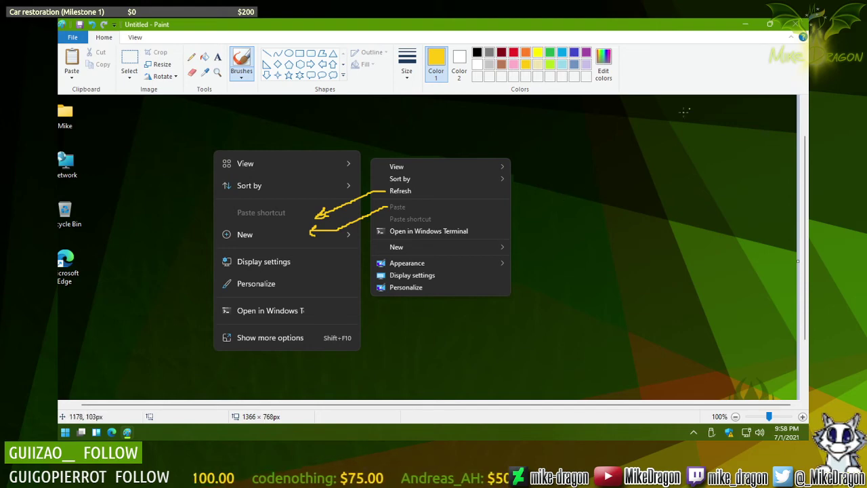
Step: Minimize Paint and examine the entries of the desktop's new context menu before dismissing it
click(746, 25)
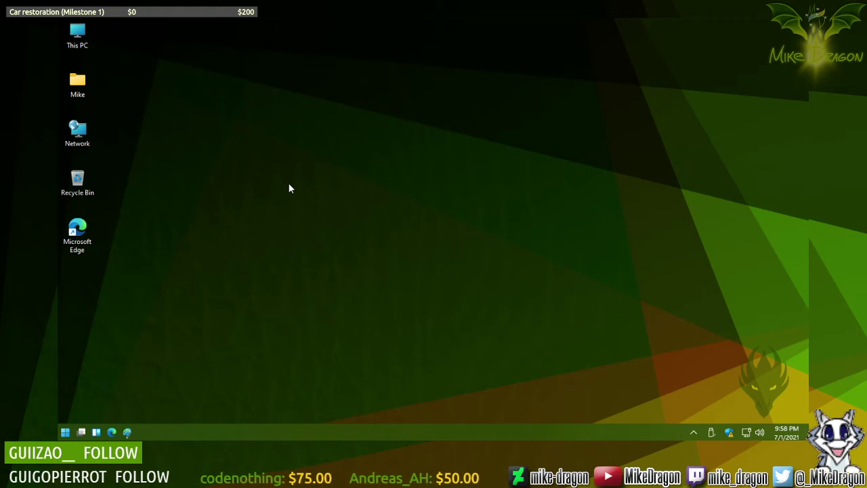
right_click(329, 126)
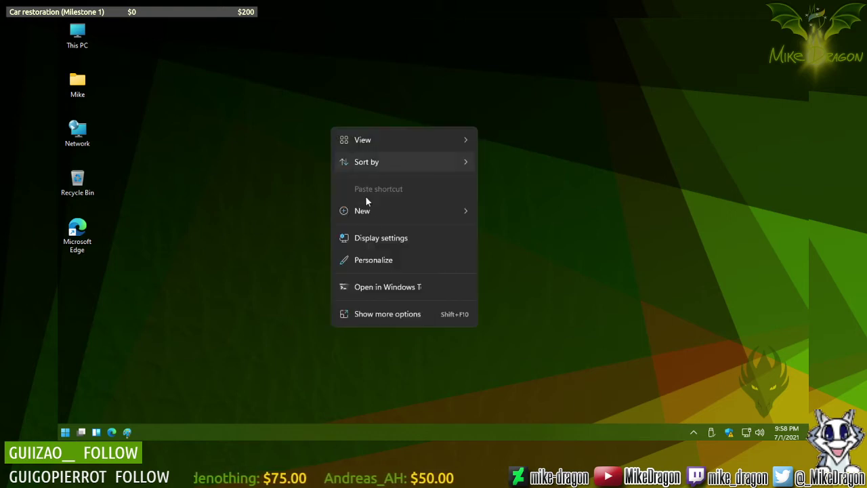
click(306, 73)
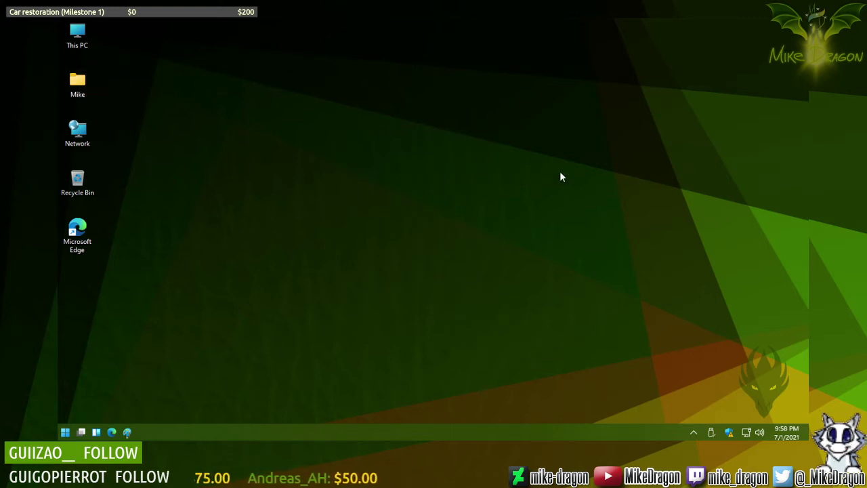
Step: Open the Pictures folder inside the personal user folder on the desktop
double_click(79, 84)
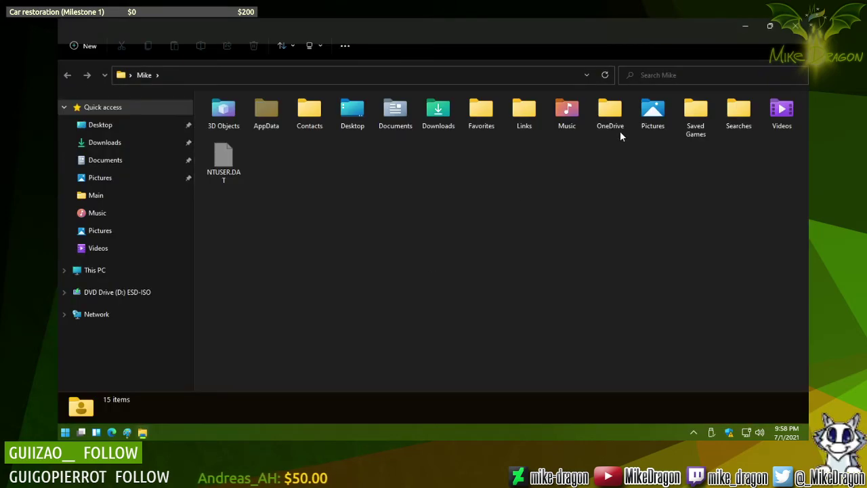
click(652, 114)
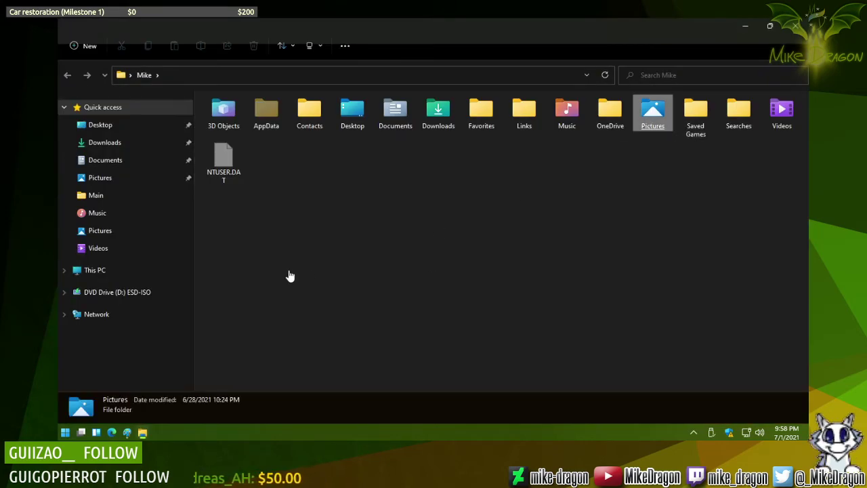
double_click(653, 114)
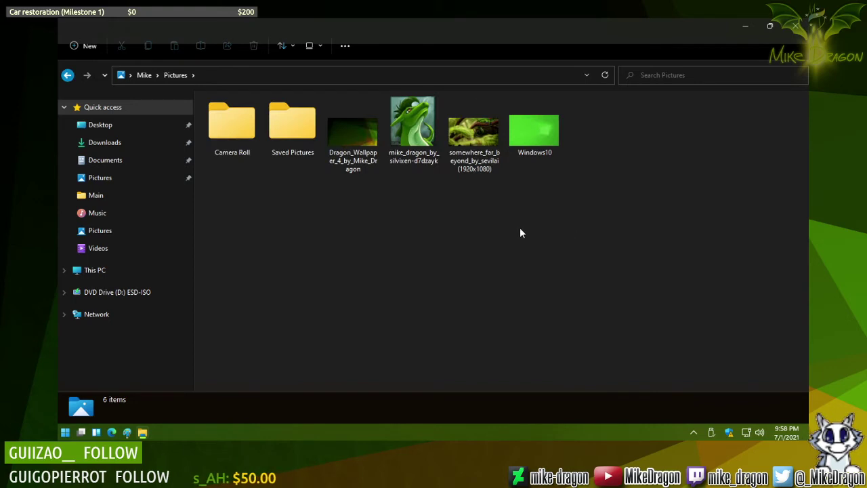
Step: Try to bring up the context menu of the Windows10 picture, and clear the selection
click(536, 130)
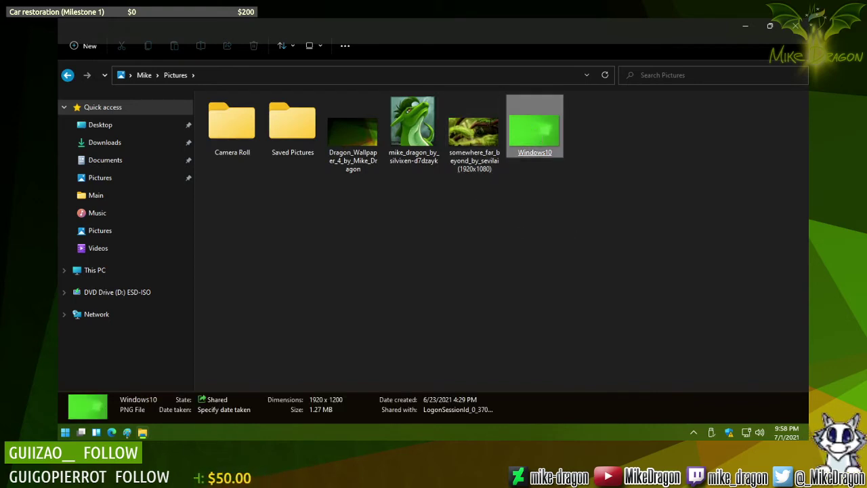
right_click(536, 130)
click(532, 133)
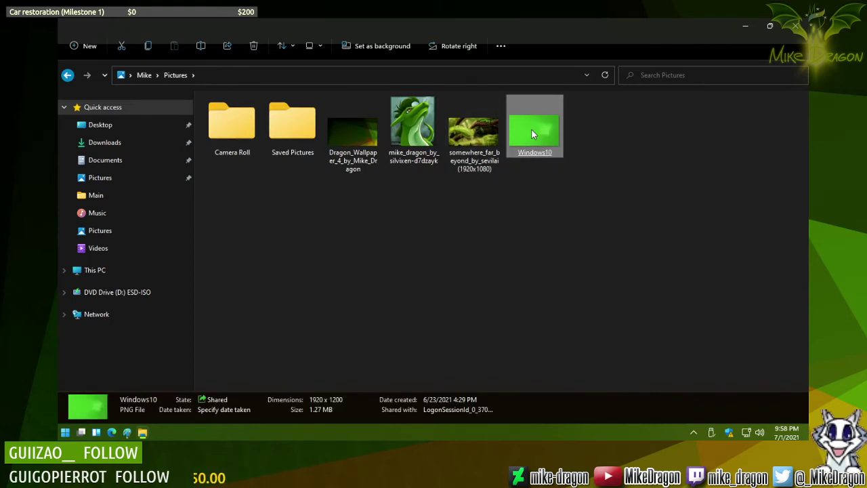
right_click(522, 130)
click(522, 131)
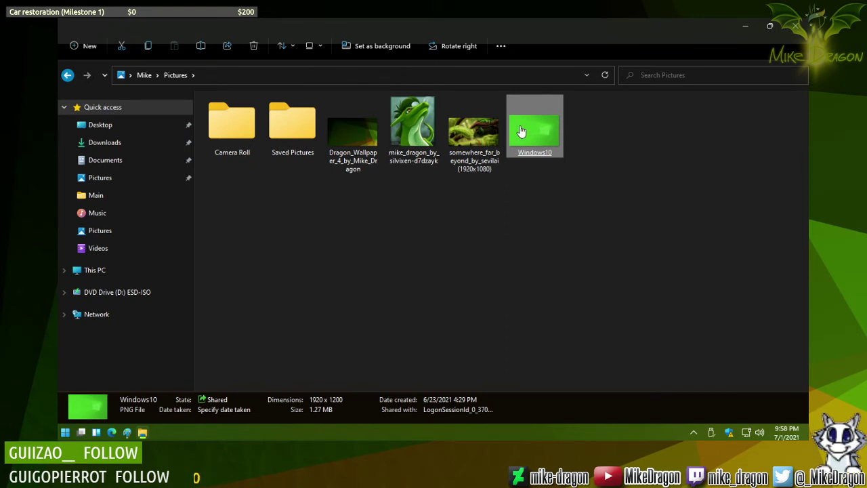
click(401, 309)
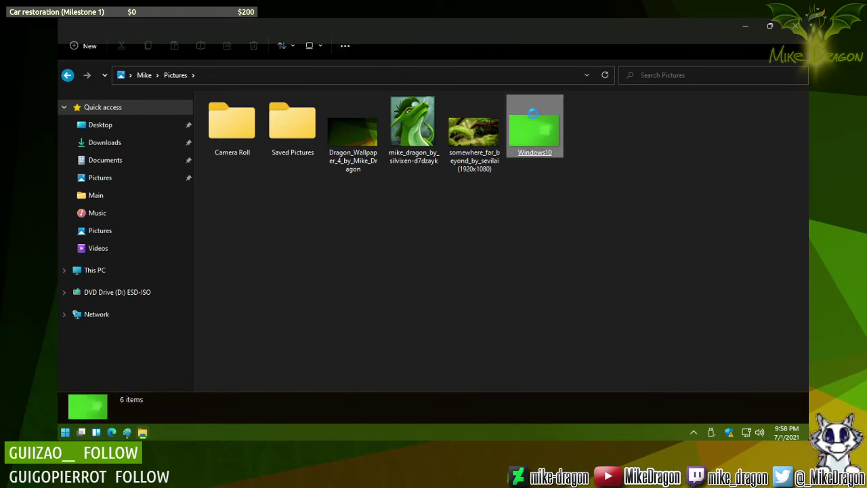
click(534, 129)
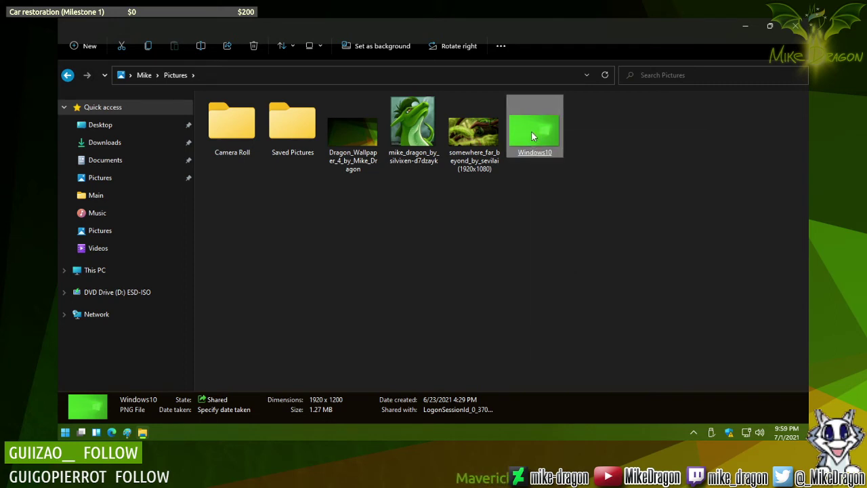
click(355, 257)
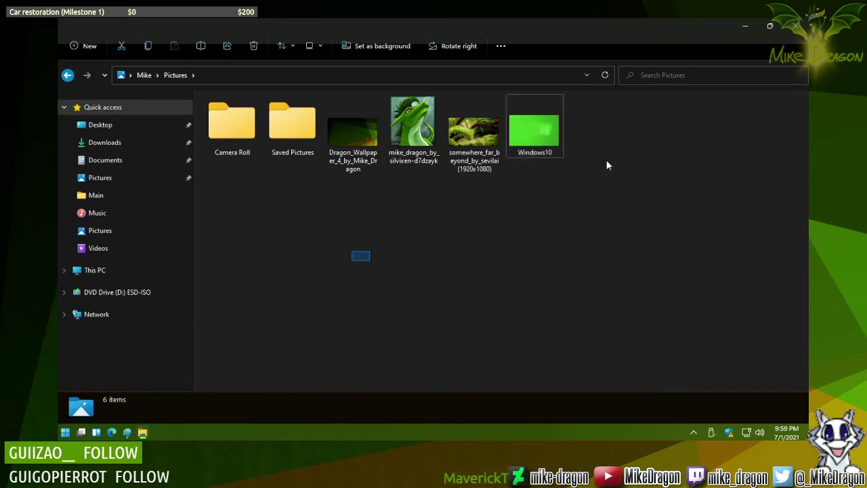
Step: Copy the Windows10 picture to the clipboard through its classic context menu and minimize the folder window
click(535, 126)
right_click(536, 125)
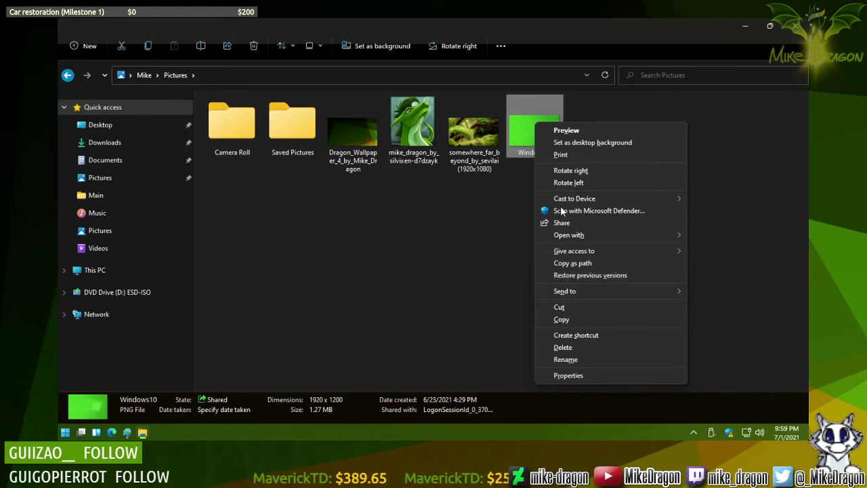
click(561, 319)
click(750, 25)
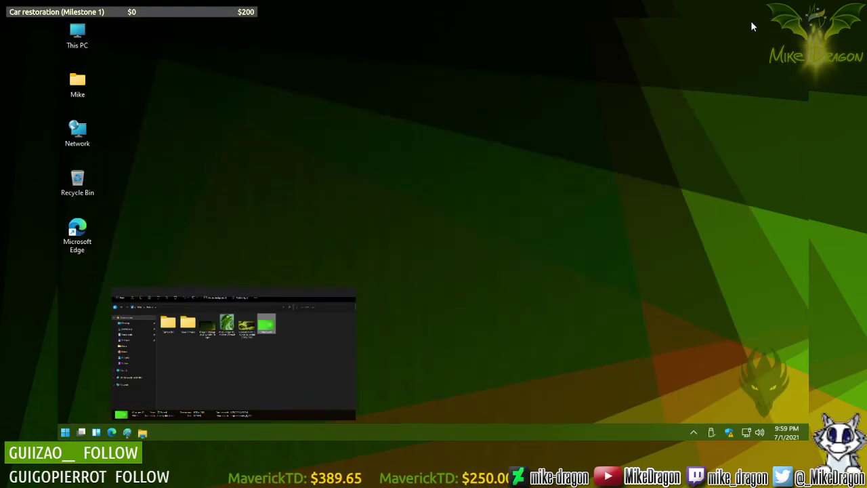
Step: Examine the paste options in the desktop's new context menu with the picture on the clipboard, reopening the menu as needed
right_click(312, 124)
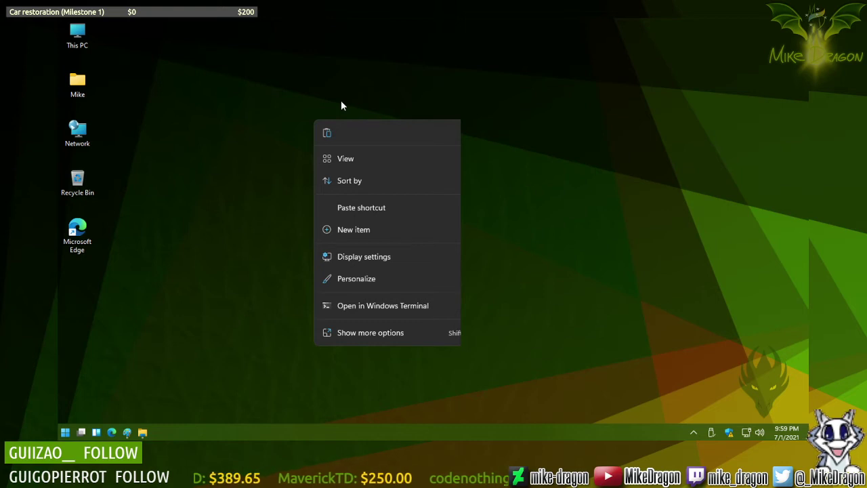
click(294, 104)
right_click(295, 101)
click(294, 102)
right_click(296, 99)
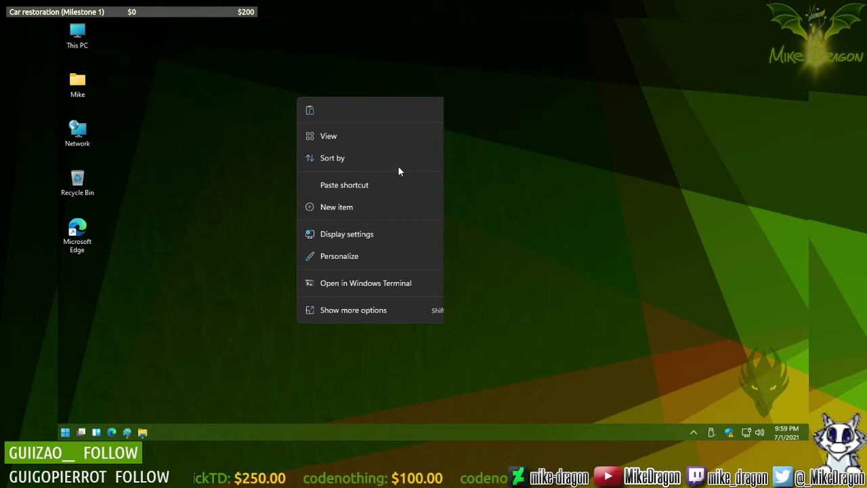
Step: Compare the desktop's new context menu with its classic version, checking the sorting and paste entries, and close the menu
mouse_move(397, 166)
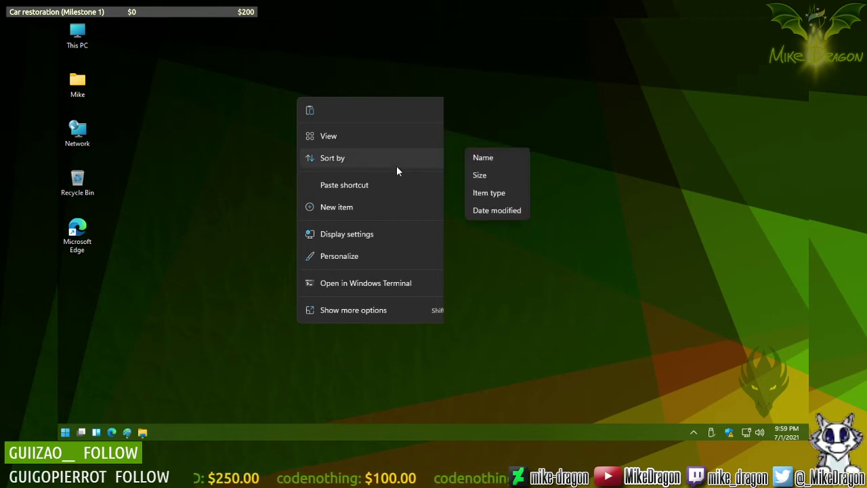
mouse_move(335, 138)
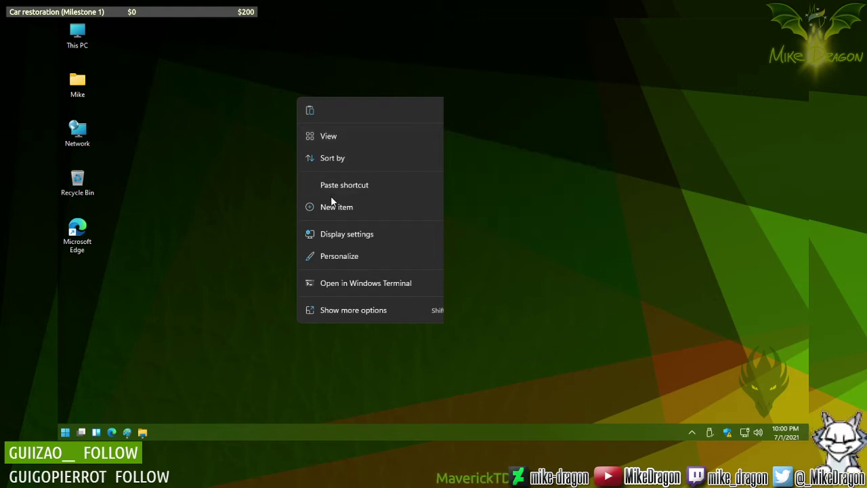
click(382, 310)
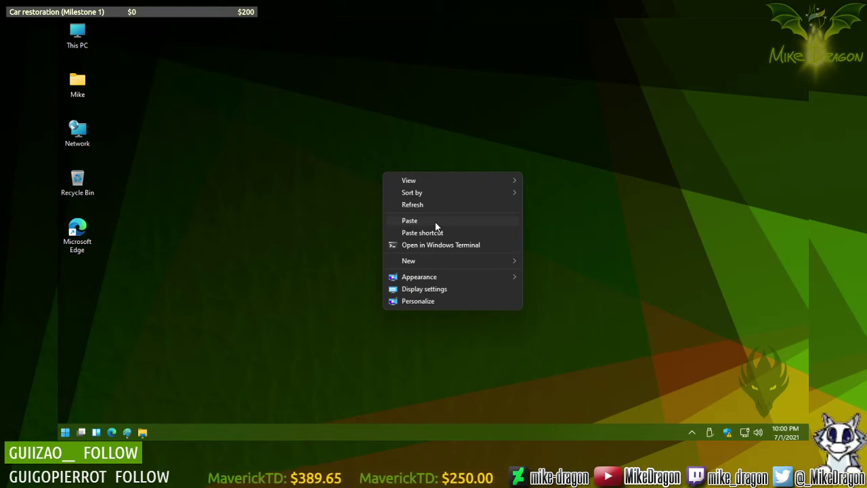
click(328, 182)
Step: Paste the copied Windows10 picture onto the desktop through the new context menu
right_click(325, 160)
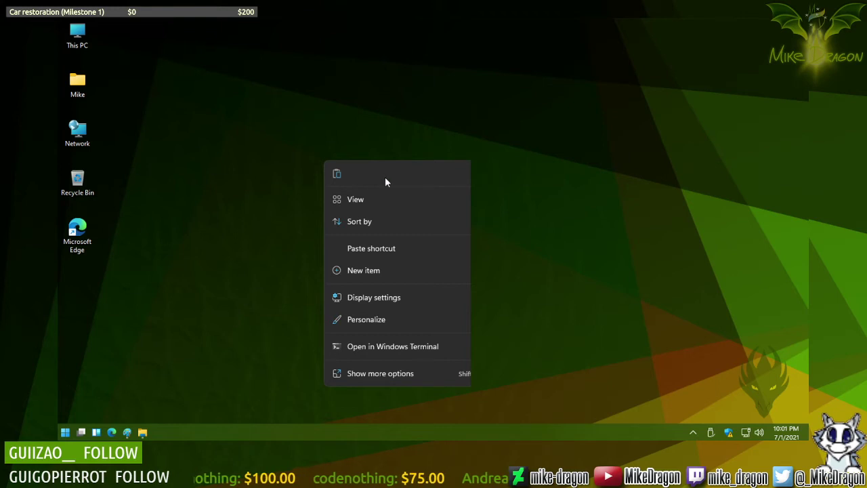
click(337, 177)
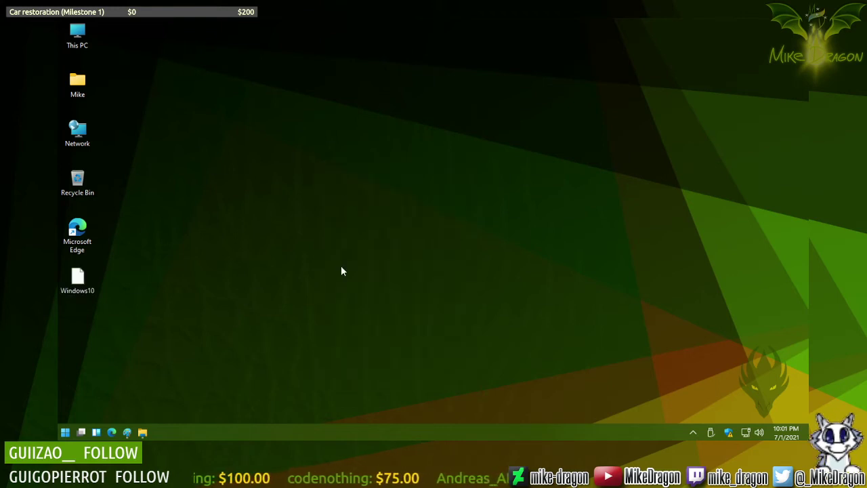
drag(262, 97, 342, 255)
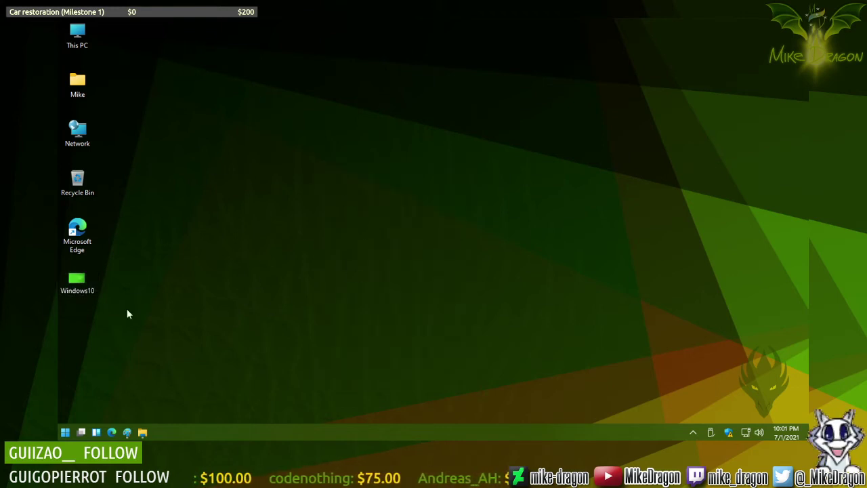
Step: Examine the Windows10 picture's new context menu and its classic version, and close the menu
right_click(79, 279)
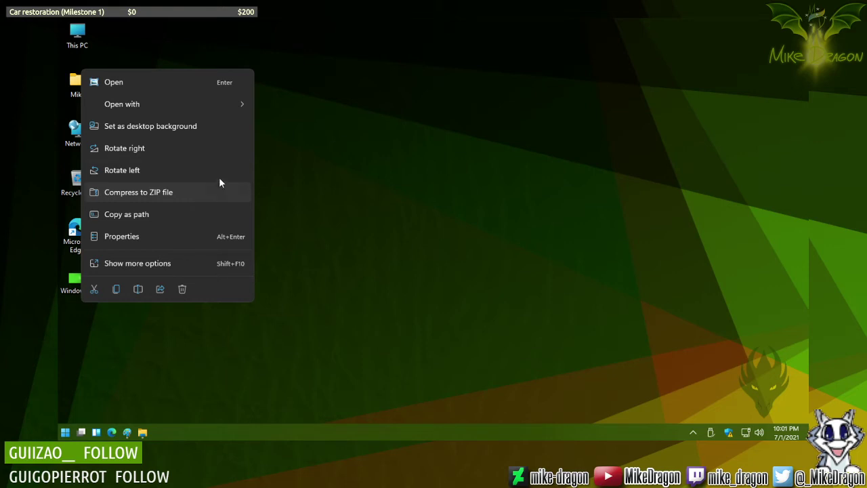
mouse_move(234, 103)
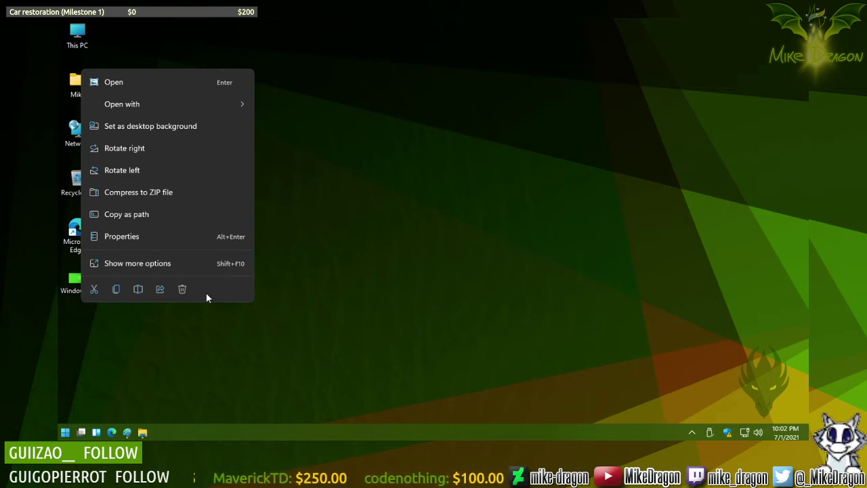
click(201, 264)
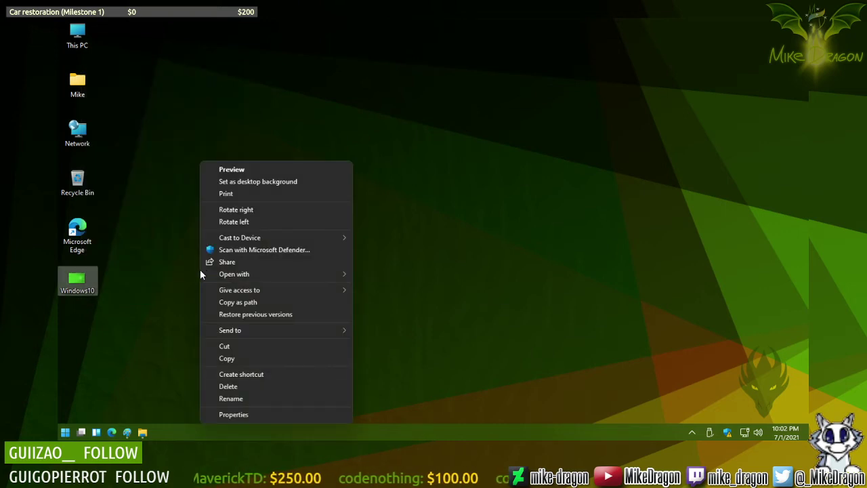
click(482, 276)
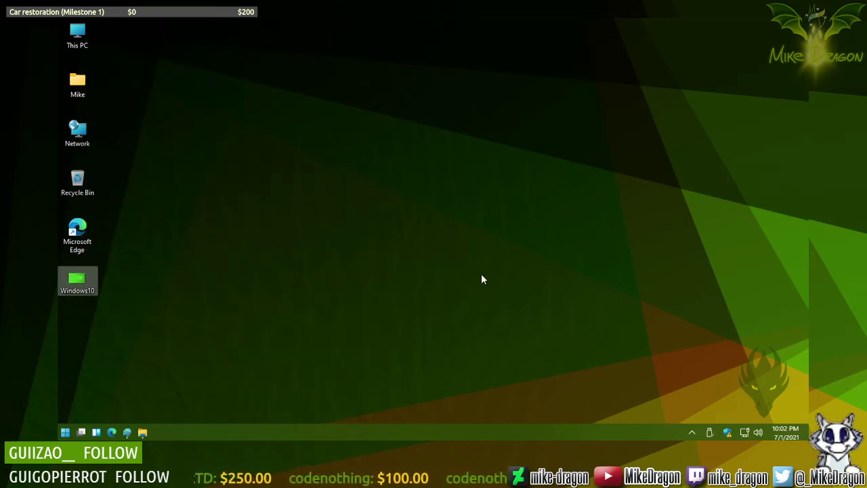
Step: Move the Windows10 picture to the upper middle area of the desktop and open its new context menu there
drag(77, 280, 325, 92)
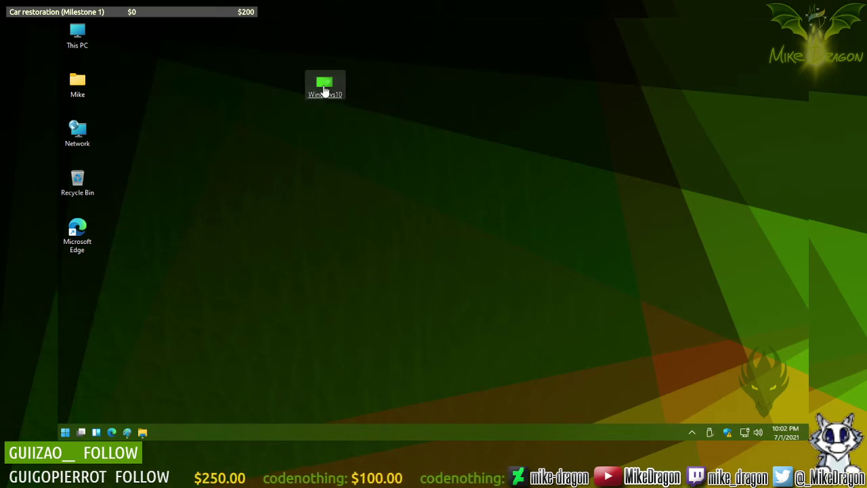
right_click(325, 91)
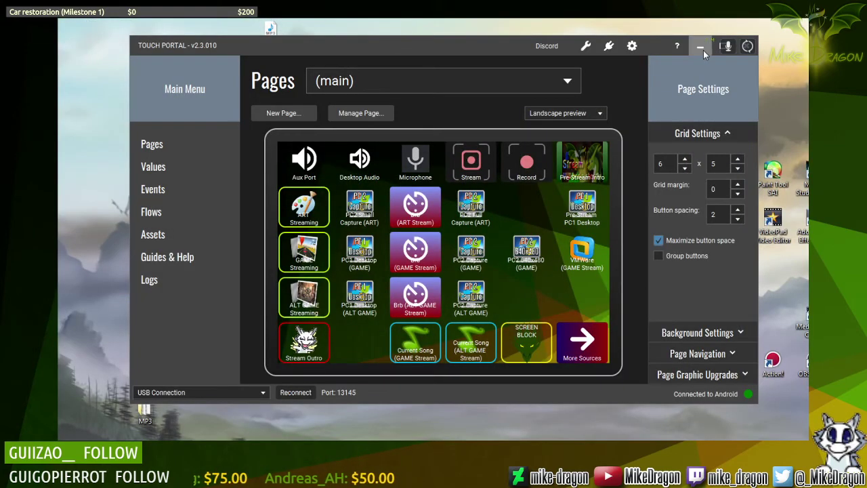
Step: Minimize the Touch Portal window and launch Photoshop from the host desktop
click(702, 47)
double_click(686, 172)
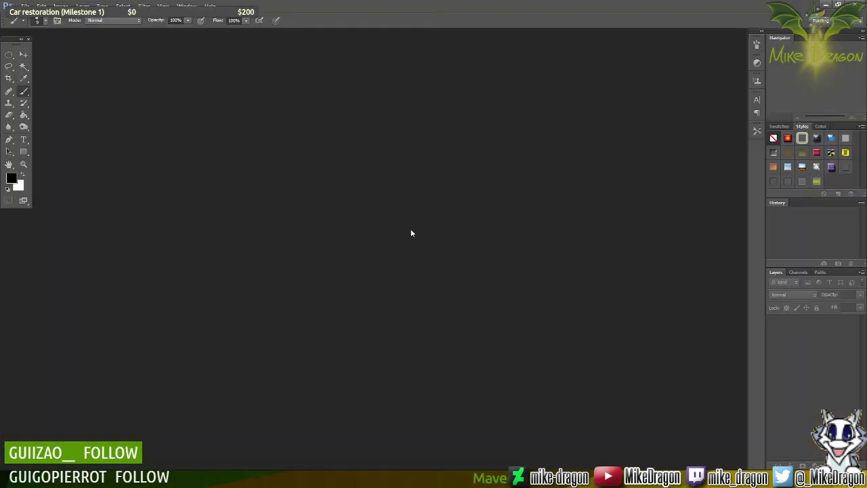
Step: Create a new document of 1920 × 1080 pixels with a white background
key(ctrl+n)
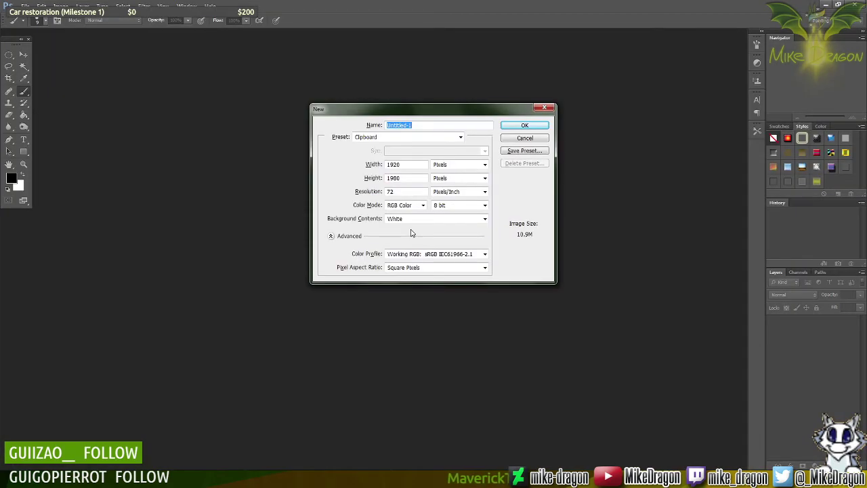
double_click(393, 177)
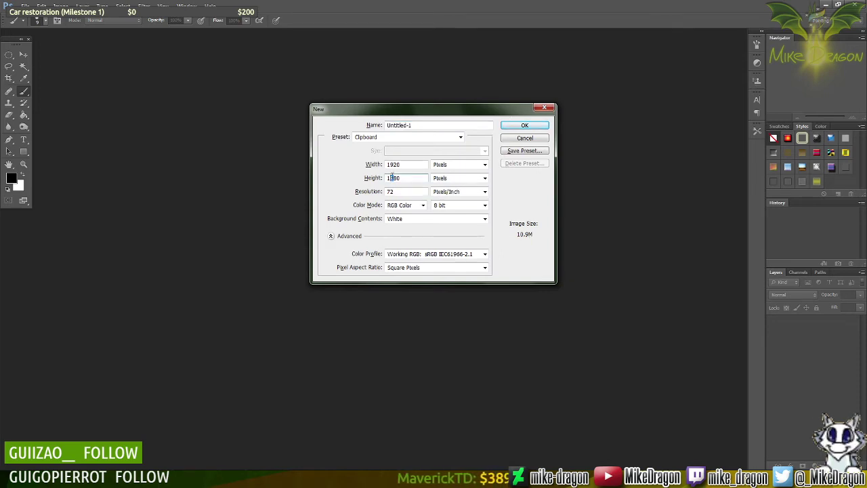
key(Return)
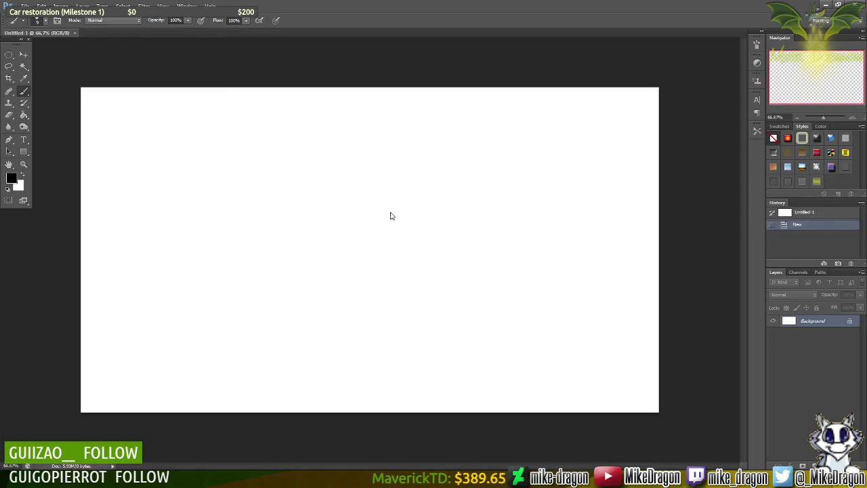
Step: Paste the desktop screenshot into the new document and align it with the canvas
key(ctrl+v)
key(v)
drag(325, 370, 311, 96)
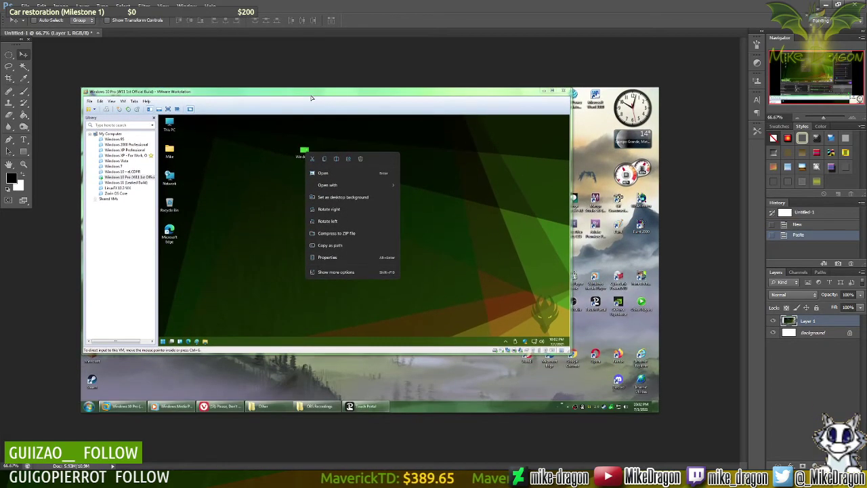
Step: Select the picture's context menu in the screenshot with a rectangular marquee that leaves a narrow margin around it
key(ctrl+plus)
key(ctrl+plus)
key(ctrl+plus)
key(ctrl+minus)
scroll(285, 244, up, 2)
scroll(277, 238, up, 2)
scroll(285, 231, left, 3)
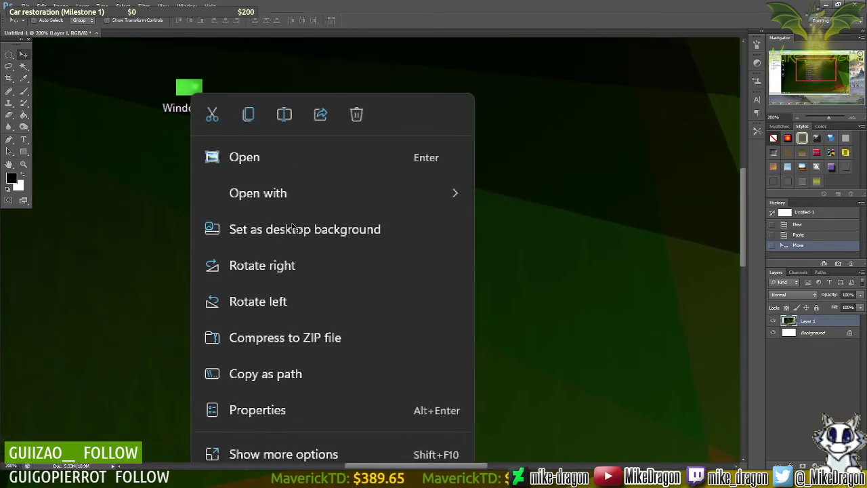
scroll(292, 226, down, 1)
scroll(295, 227, down, 1)
scroll(295, 227, up, 1)
scroll(294, 222, down, 1)
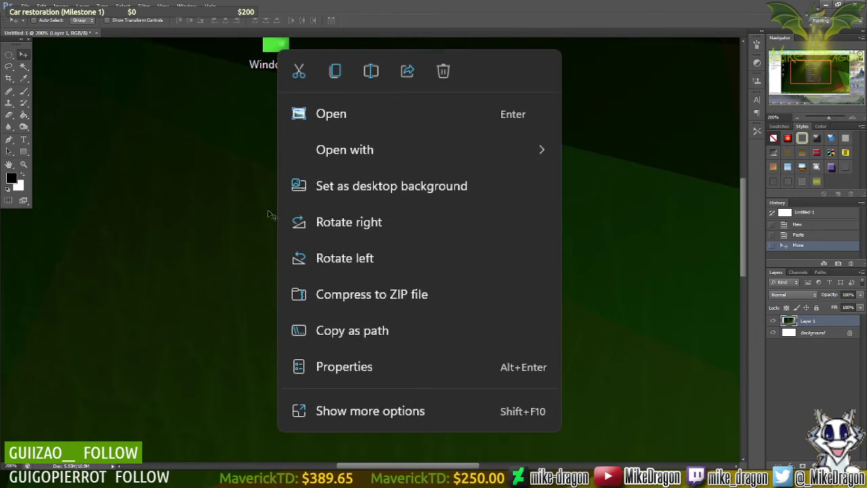
key(m)
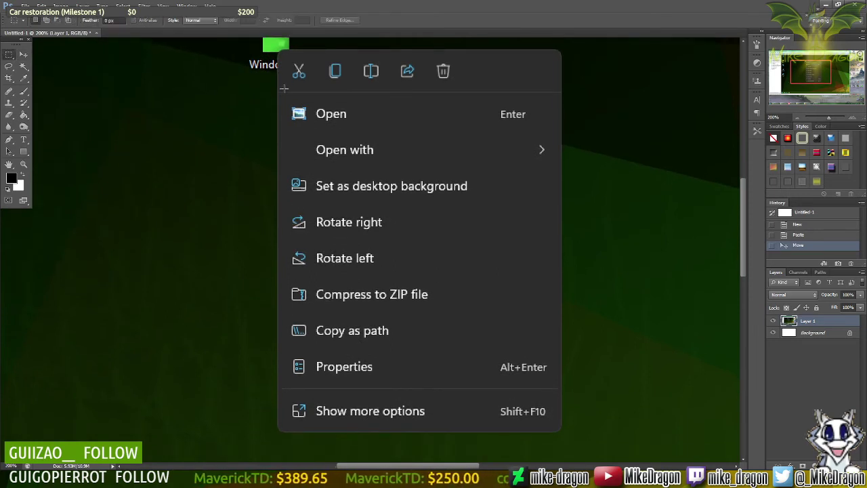
drag(274, 45, 567, 436)
Step: Create a second document 323 pixels wide and 900 pixels high
key(ctrl+n)
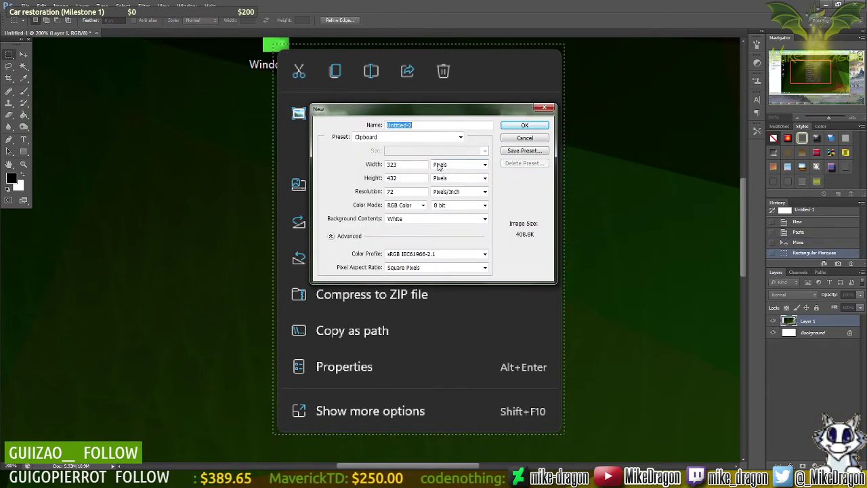
click(392, 178)
text(900)
key(Return)
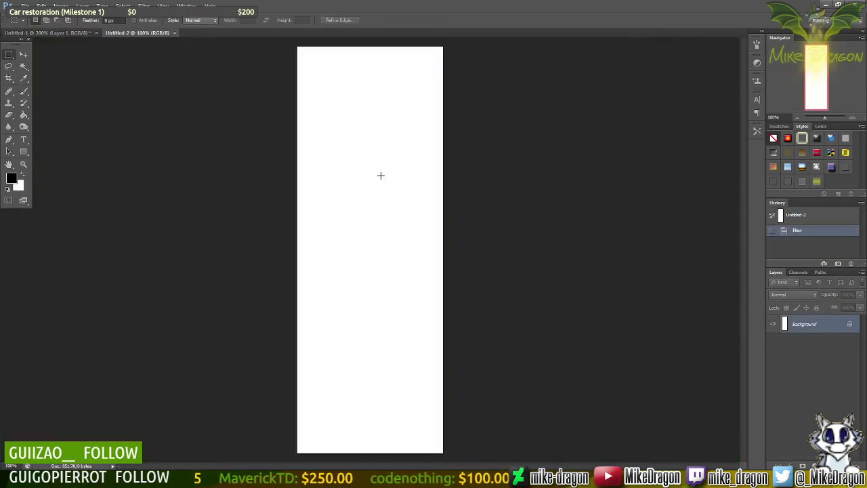
Step: Paste the copied context menu into the tall document and move it up into the upper half of the canvas
key(ctrl+v)
key(v)
drag(364, 247, 364, 197)
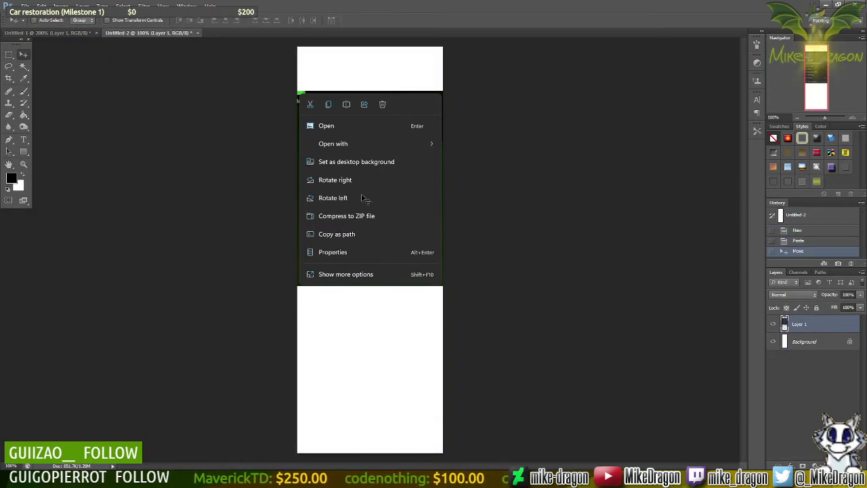
Step: Delete the strip of desktop background directly below the context menu using a rectangular selection
key(ctrl+plus)
key(ctrl+plus)
key(ctrl+plus)
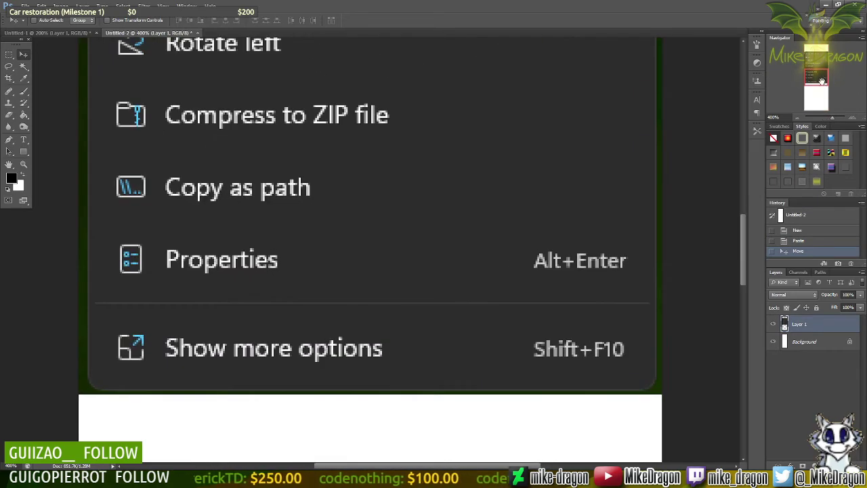
key(ctrl+plus)
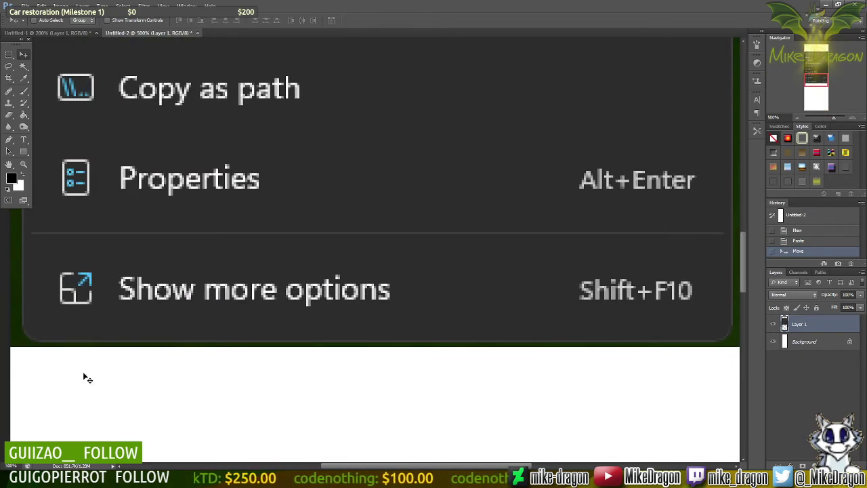
key(m)
drag(50, 378, 561, 342)
key(Delete)
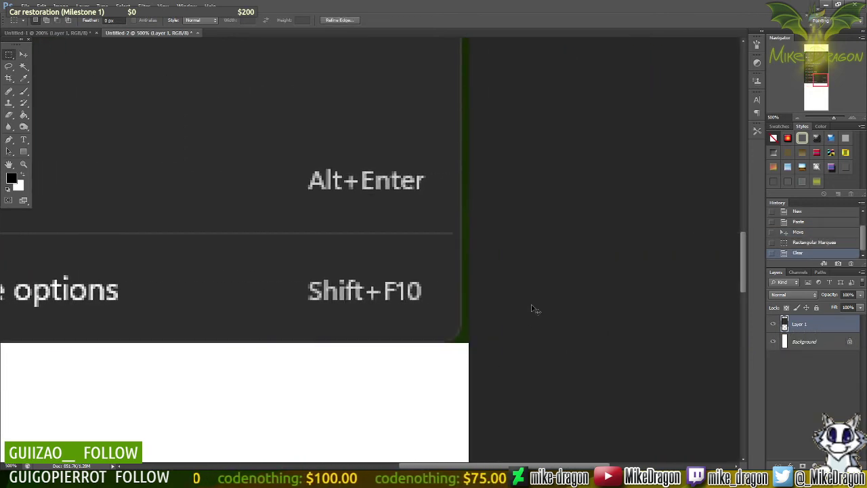
Step: Erase the green background outside the menu's lower-right and lower-left rounded corners with the Eraser
scroll(535, 309, up, 5)
scroll(515, 284, right, 3)
scroll(508, 264, down, 3)
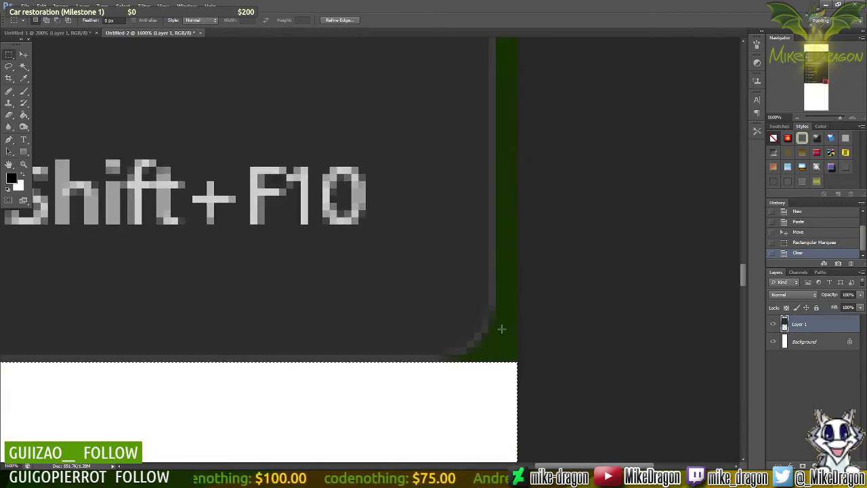
key(ctrl+d)
drag(454, 358, 547, 393)
key(ctrl+d)
key(b)
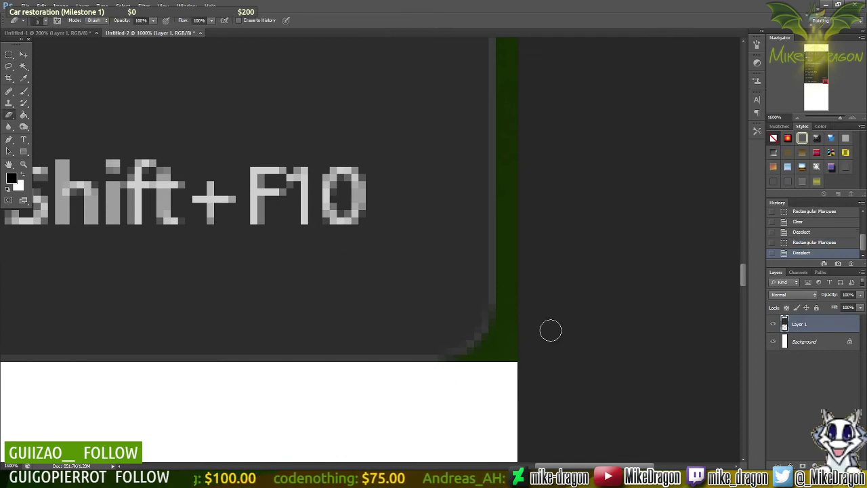
mouse_move(459, 368)
mouse_down()
mouse_move(497, 332)
mouse_move(509, 290)
mouse_up()
mouse_move(488, 372)
mouse_down()
mouse_move(506, 320)
mouse_move(478, 366)
mouse_move(447, 375)
mouse_up()
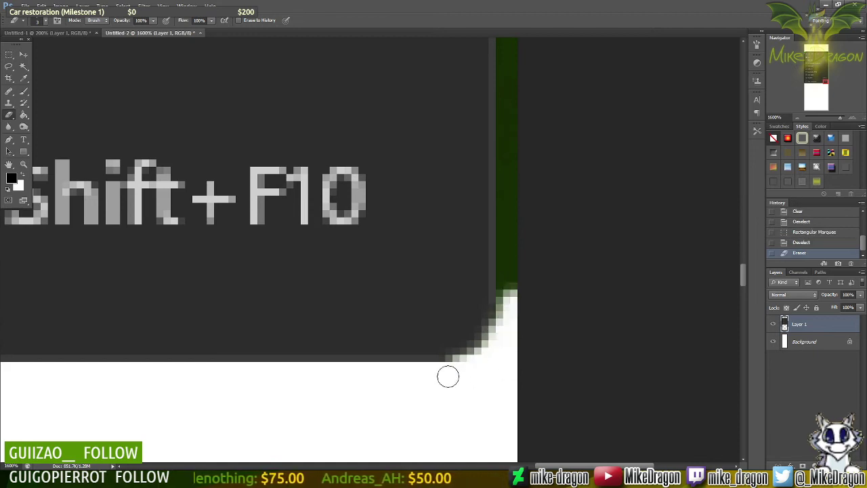
drag(516, 467, 271, 467)
mouse_move(264, 368)
mouse_down()
mouse_move(242, 355)
mouse_move(275, 370)
mouse_move(242, 352)
mouse_move(231, 331)
mouse_move(239, 329)
mouse_move(260, 368)
mouse_move(223, 404)
mouse_move(231, 359)
mouse_move(200, 366)
mouse_up()
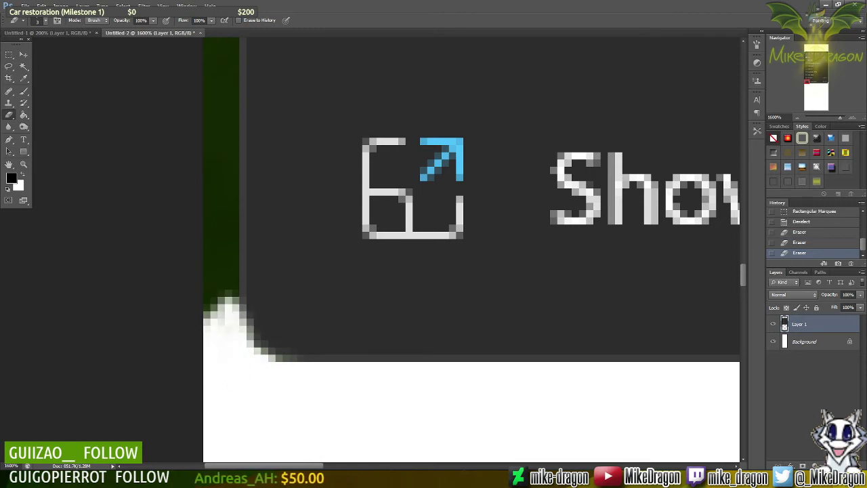
Step: Delete the desktop background strips along the left edge and above the context menu using rectangular selections
key(m)
mouse_move(138, 387)
mouse_down()
mouse_move(203, 242)
mouse_move(224, 29)
mouse_move(238, 27)
mouse_up()
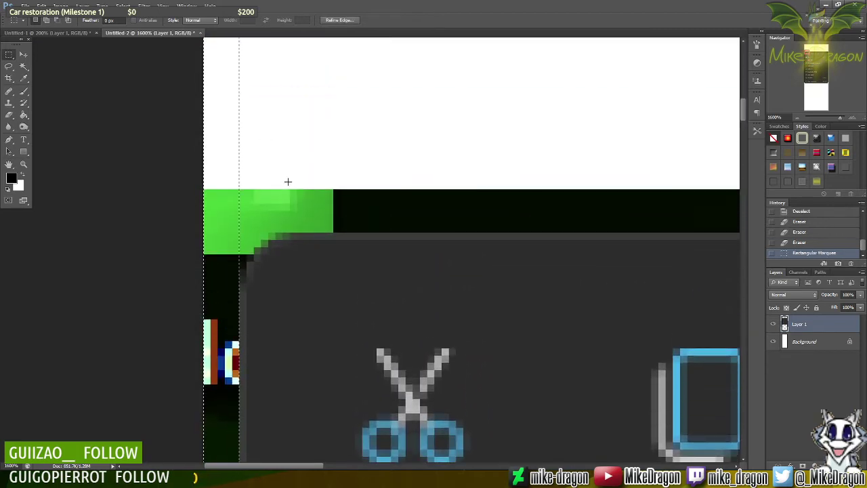
key(Delete)
drag(176, 153, 587, 232)
key(Delete)
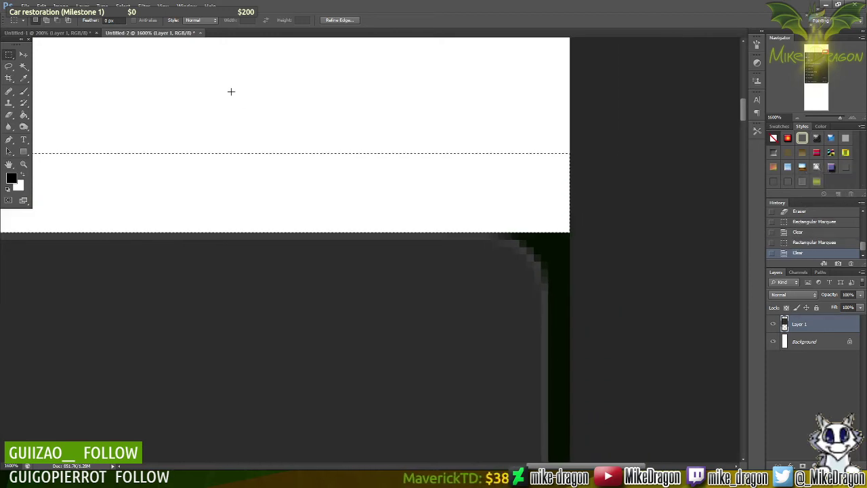
Step: Erase the remaining background outside the menu's upper-right and upper-left rounded corners with the Eraser
key(ctrl+d)
key(e)
mouse_move(506, 222)
mouse_down()
mouse_move(549, 256)
mouse_move(559, 292)
mouse_up()
drag(549, 235, 571, 246)
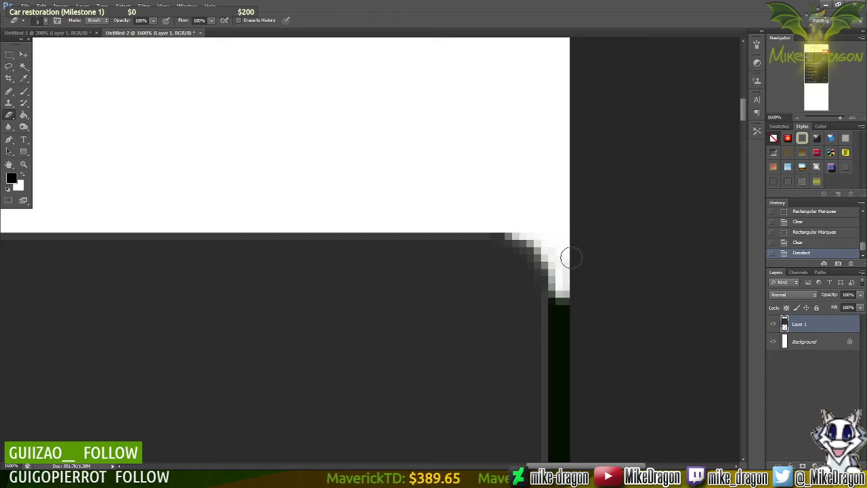
click(571, 252)
drag(808, 53, 805, 50)
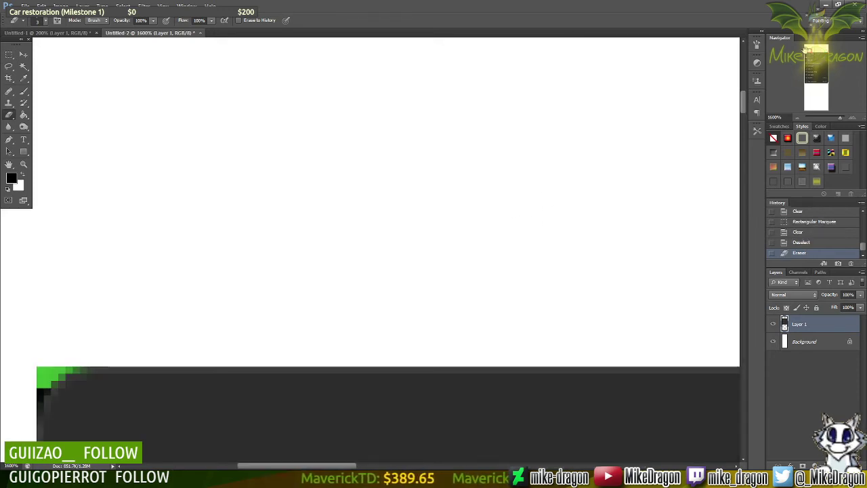
scroll(156, 300, left, 2)
scroll(183, 300, down, 1)
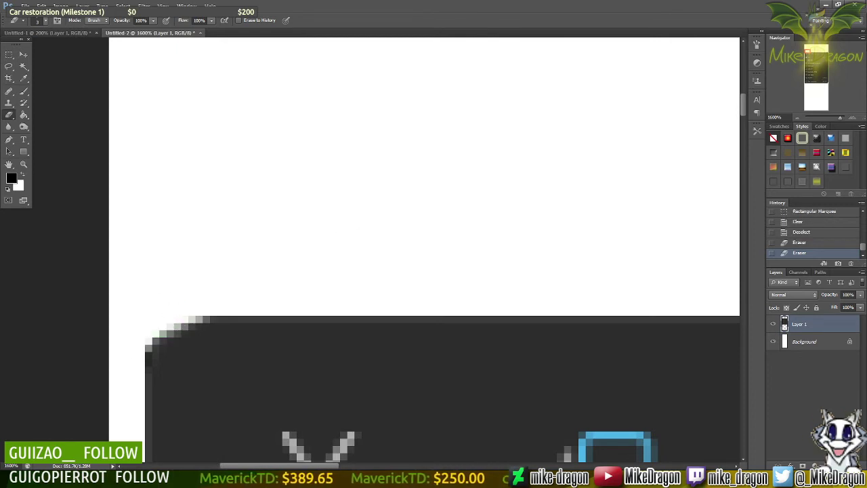
Step: Delete the remaining desktop background strip along the context menu's right edge using a rectangular selection
drag(821, 58, 817, 77)
scroll(374, 168, right, 4)
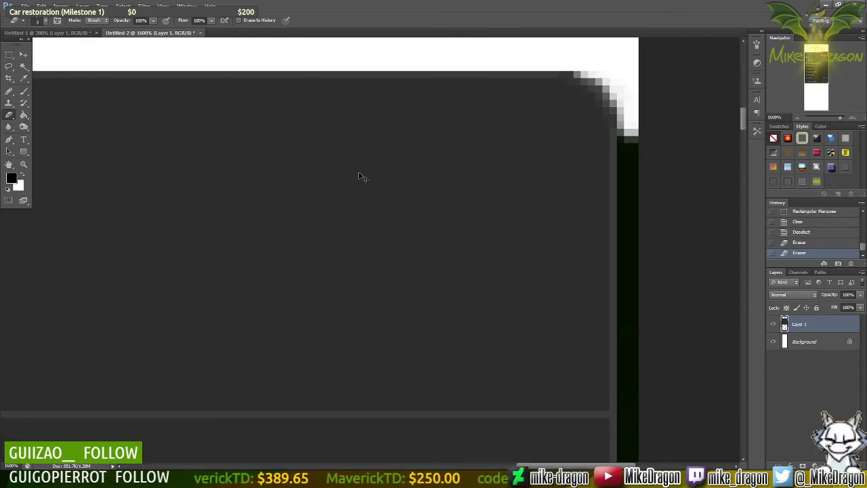
key(m)
scroll(667, 72, down, 1)
drag(588, 53, 601, 432)
key(alt+Return)
key(shift+F10)
key(Delete)
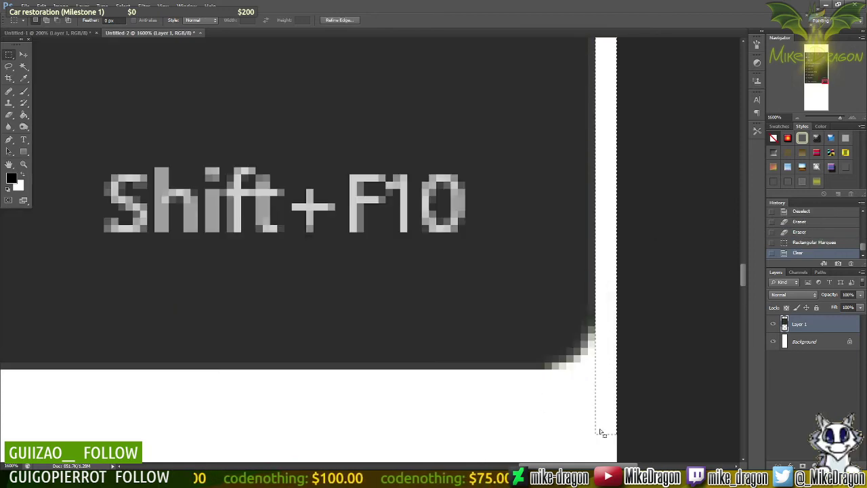
Step: Paste a copy of the cleaned-up context menu onto a new layer and hide Layer 1
key(ctrl+minus)
key(ctrl+minus)
key(ctrl+minus)
key(ctrl+minus)
key(ctrl+minus)
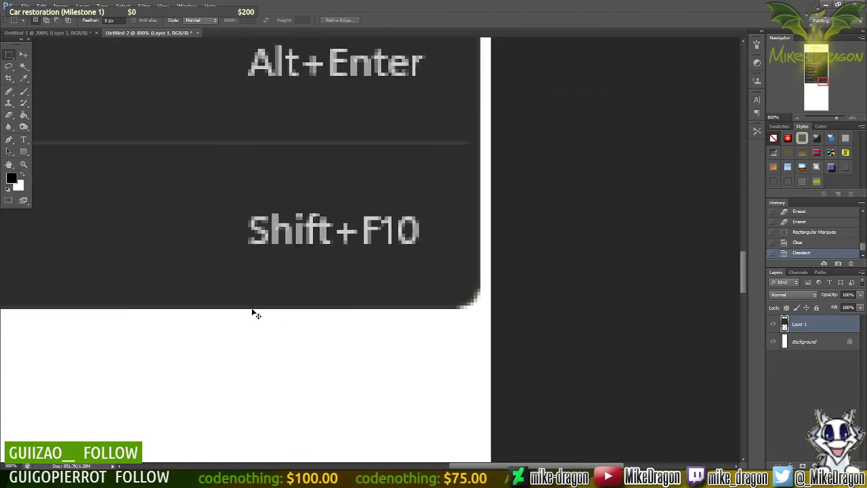
key(ctrl+minus)
key(ctrl+minus)
key(ctrl+minus)
key(ctrl+minus)
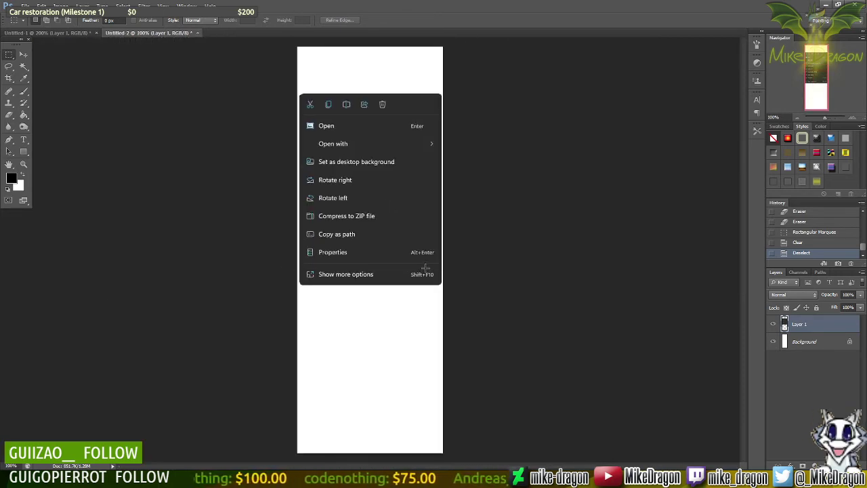
key(ctrl+v)
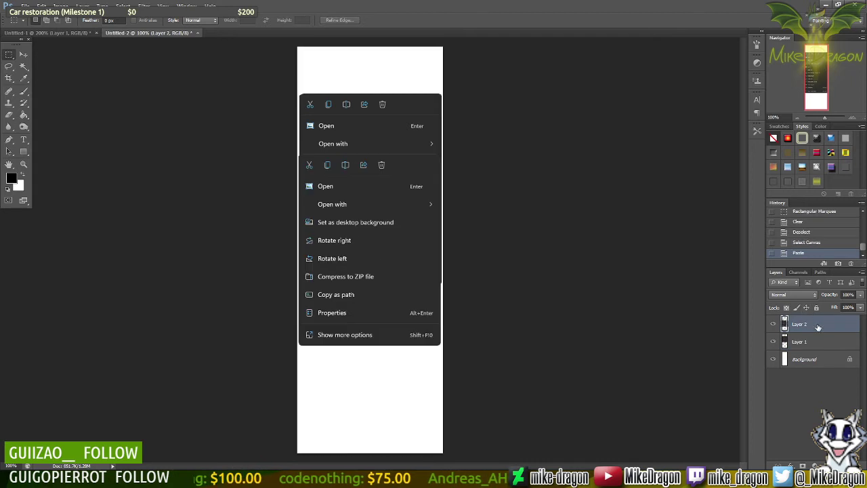
click(776, 341)
key(ctrl+plus)
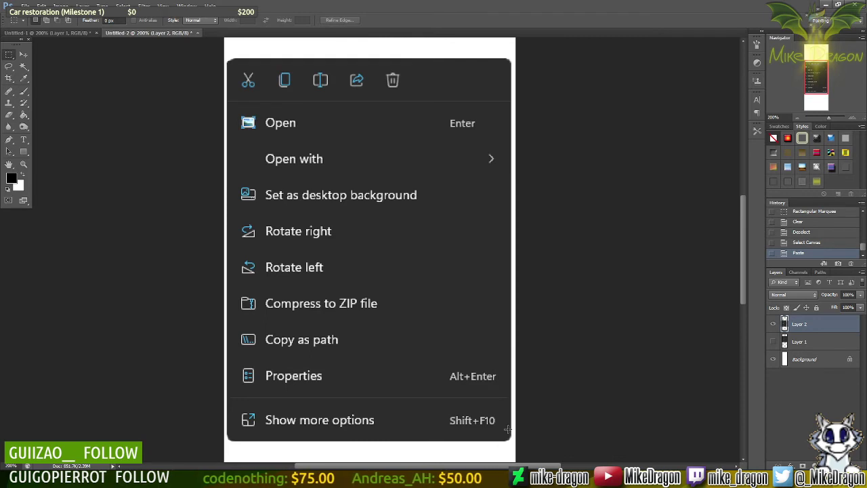
Step: Select the Properties and Show more options section and move it straight down to open a gap below Copy as path
drag(513, 453, 29, 358)
scroll(480, 217, down, 3)
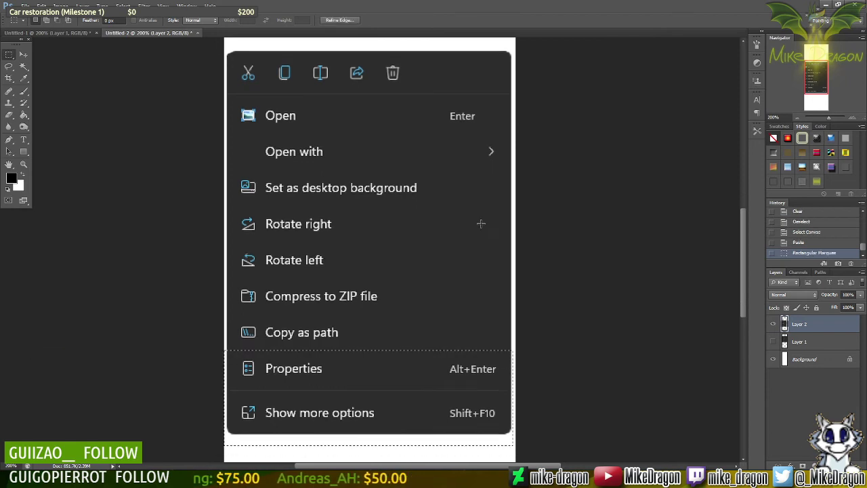
scroll(468, 203, up, 2)
scroll(400, 183, up, 2)
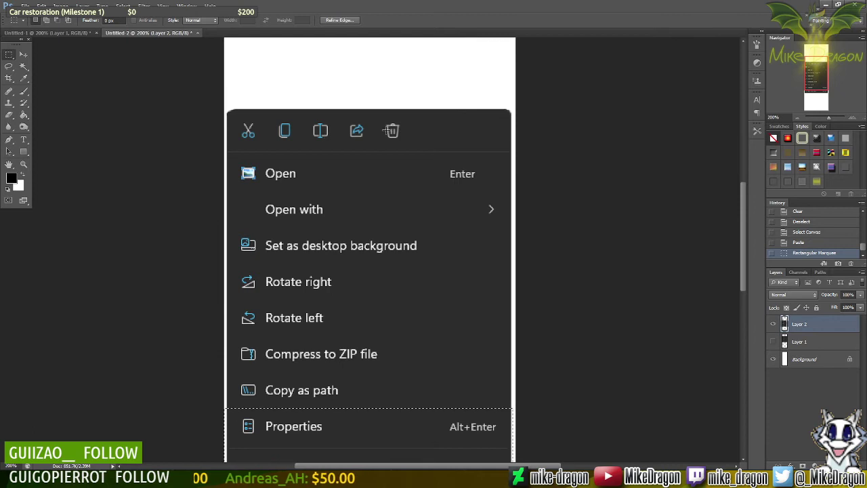
scroll(476, 203, down, 3)
key(Up)
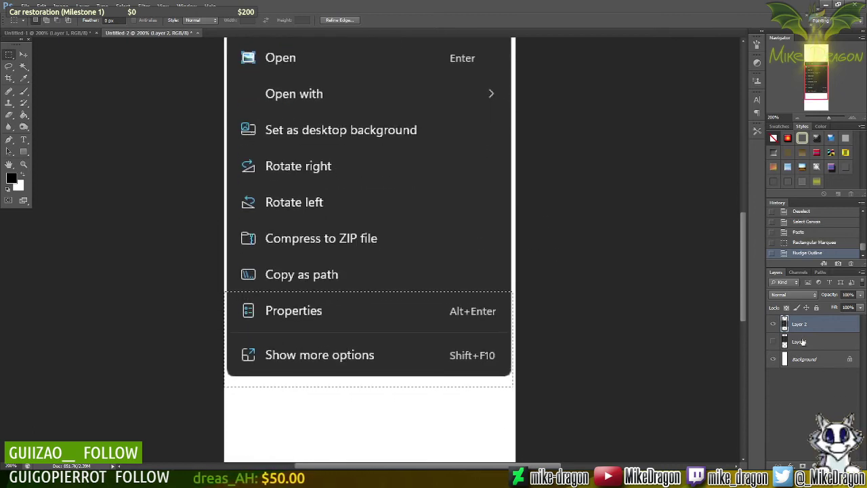
key(v)
scroll(411, 273, down, 3)
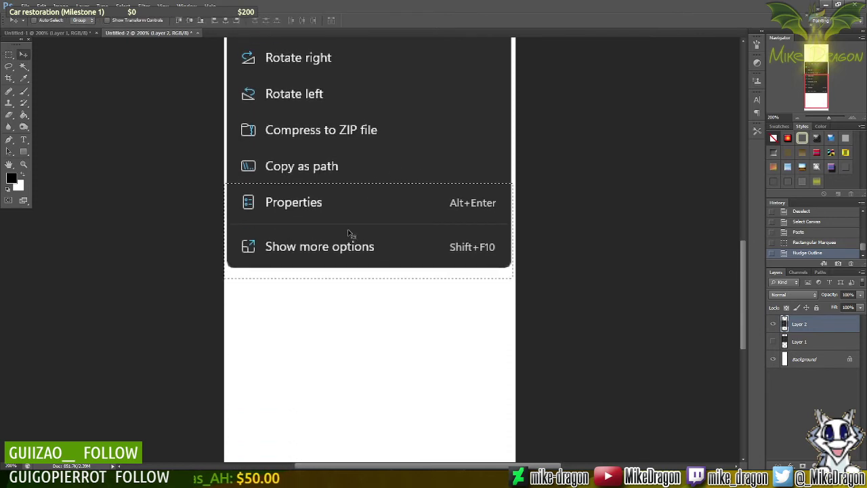
scroll(304, 170, down, 2)
drag(296, 156, 298, 278)
key(ctrl+d)
scroll(301, 279, up, 1)
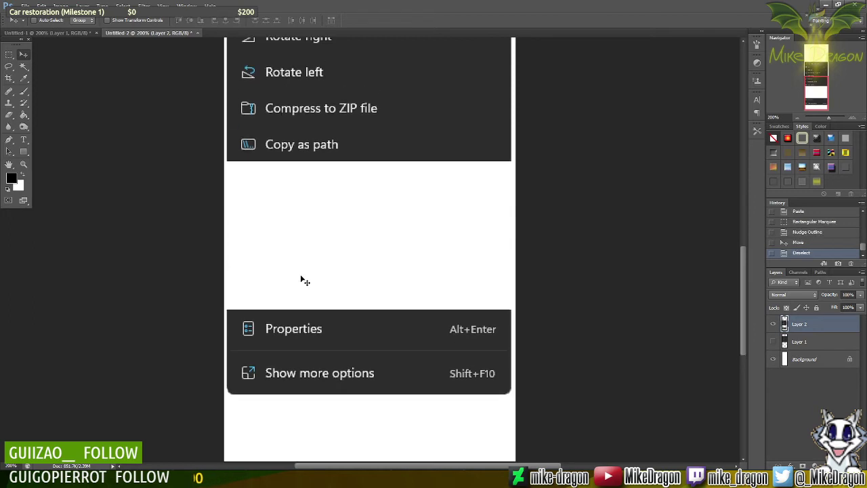
Step: Select the whole gap between Copy as path and Properties, including the thin strip along the lower section's upper edge
key(ctrl+plus)
key(ctrl+plus)
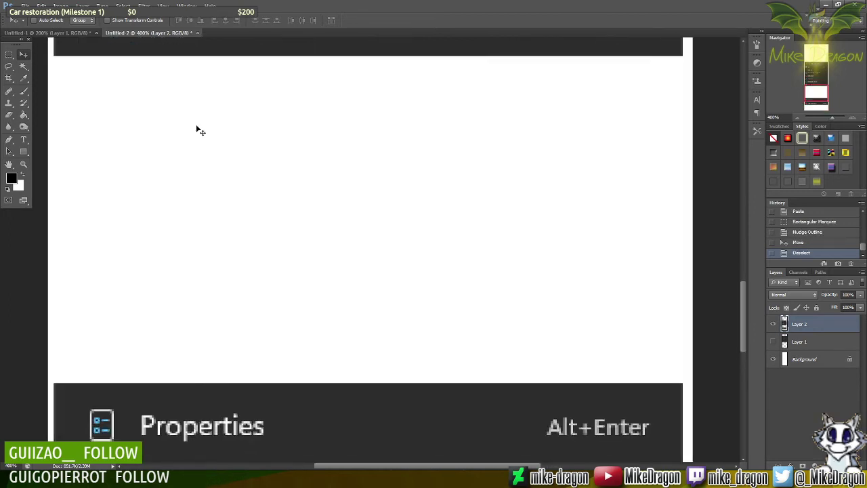
key(ctrl+plus)
scroll(257, 287, up, 2)
scroll(159, 255, left, 3)
key(ctrl+plus)
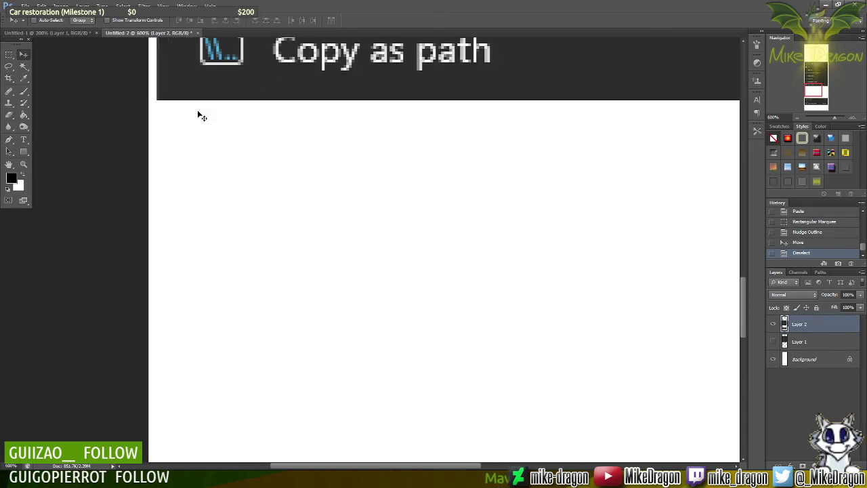
key(m)
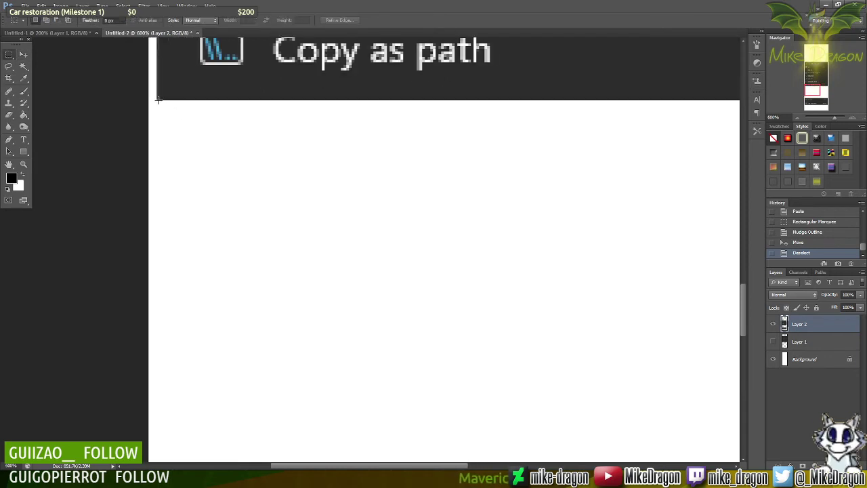
drag(157, 99, 628, 378)
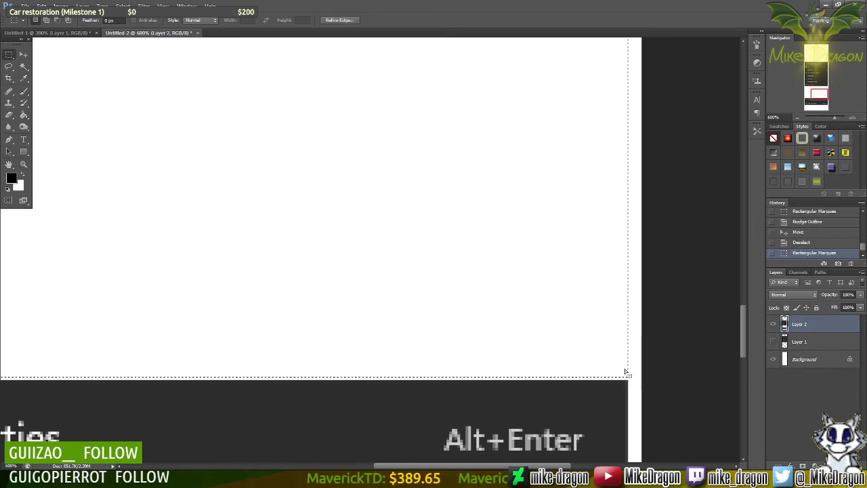
drag(618, 384, 27, 383)
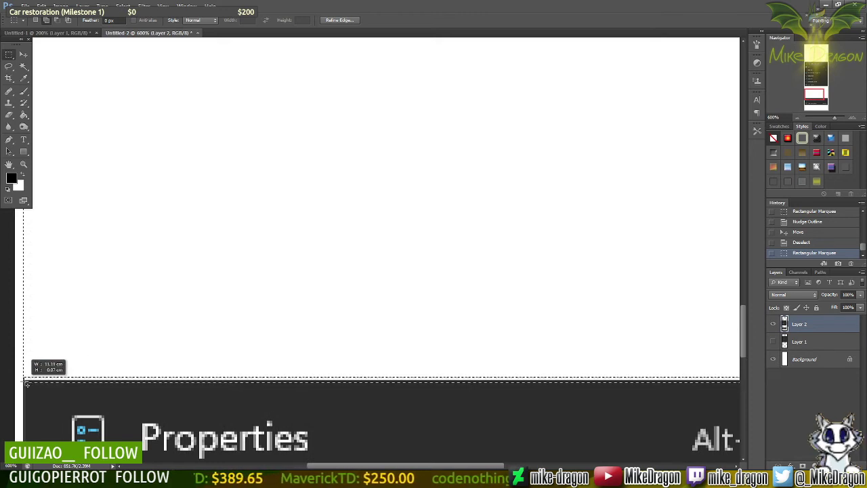
Step: Fill the selected gap with the menu's dark gray using a very large brush, and clear the selection
key(ctrl+minus)
key(ctrl+minus)
key(ctrl+minus)
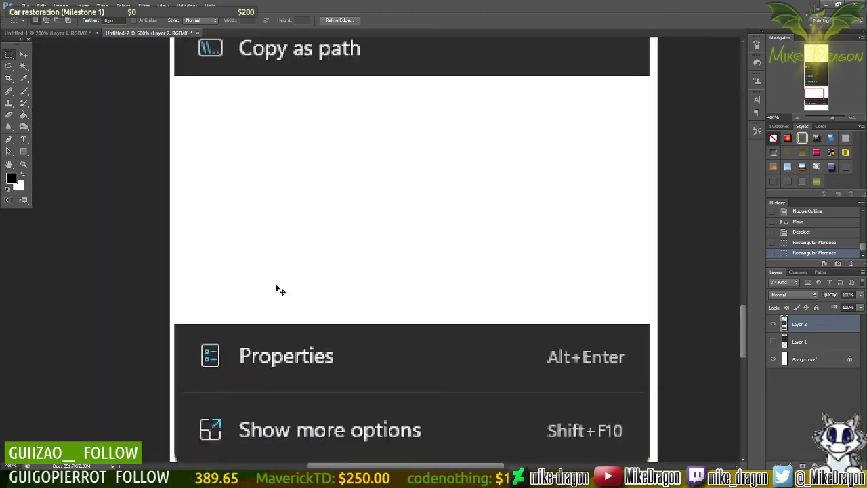
key(b)
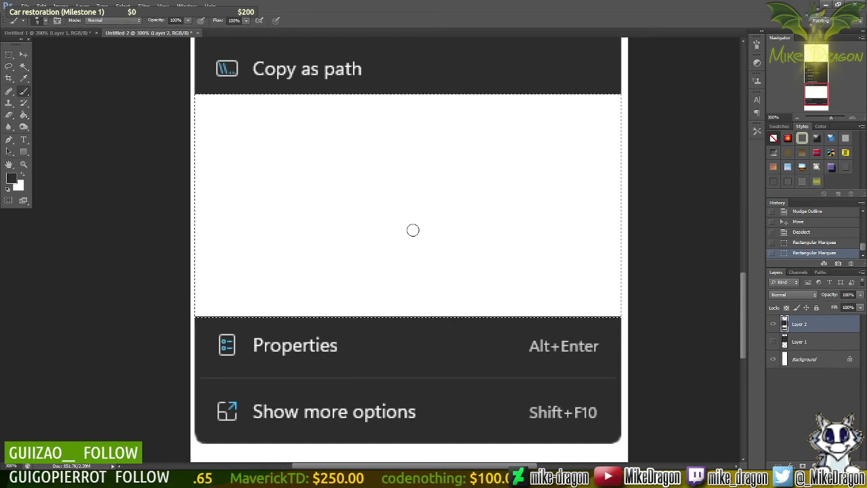
right_click(412, 236)
drag(465, 64, 507, 65)
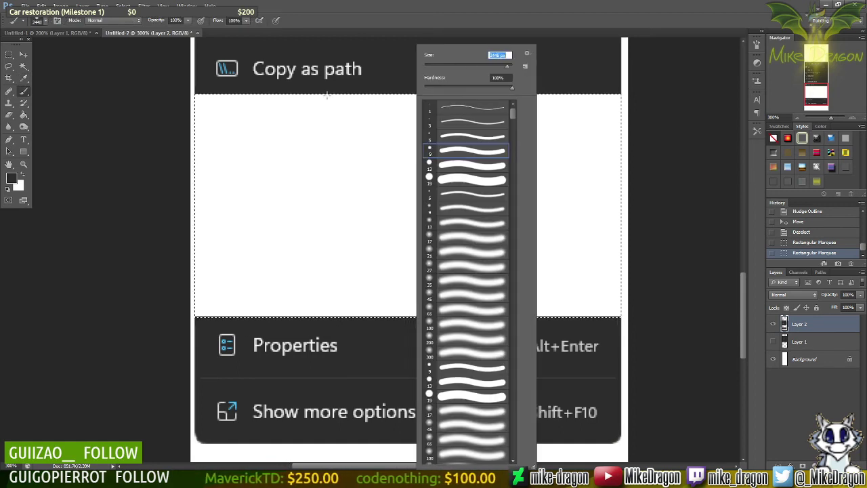
click(480, 65)
click(180, 138)
mouse_move(200, 137)
mouse_down()
mouse_move(677, 170)
mouse_move(251, 387)
mouse_up()
key(ctrl+d)
Step: Copy the scissors icon from the menu's icon row onto a new layer and place it below the Copy as path icon
scroll(639, 261, up, 5)
scroll(465, 284, down, 1)
scroll(450, 265, up, 7)
key(m)
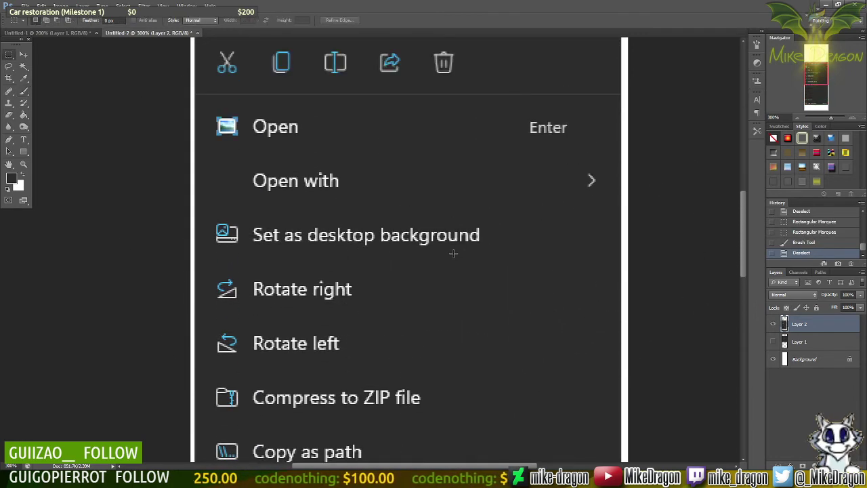
scroll(454, 256, up, 2)
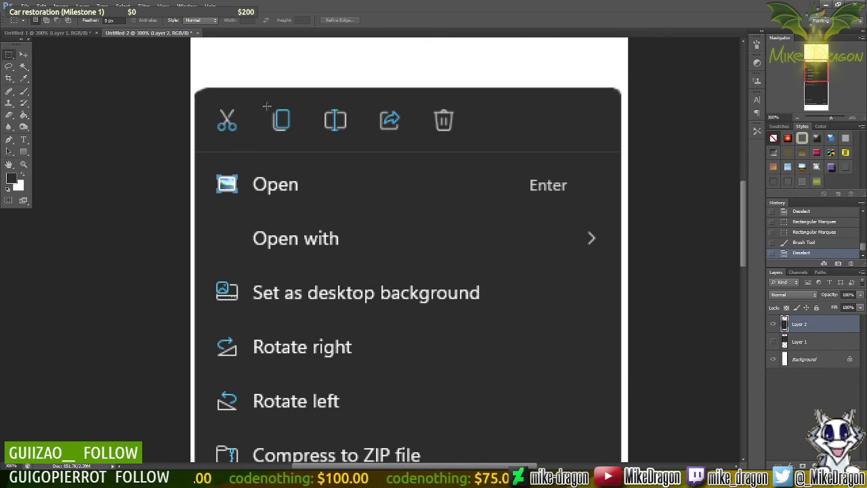
drag(270, 102, 301, 141)
drag(210, 100, 242, 134)
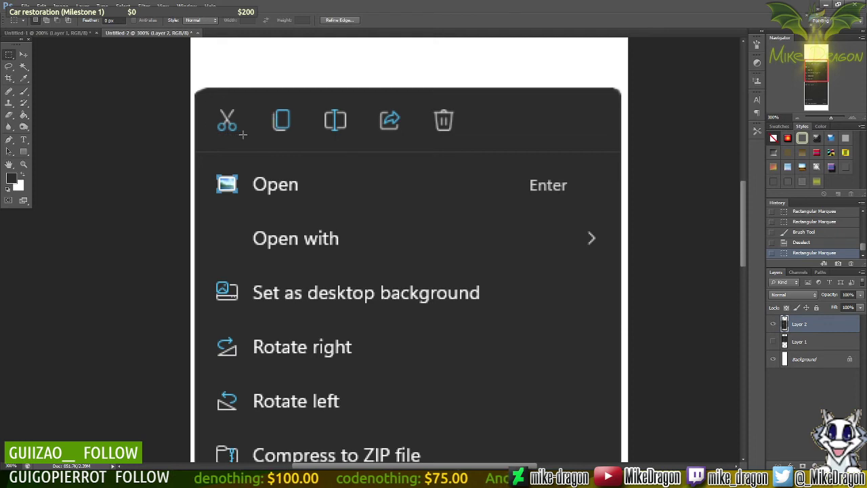
scroll(400, 182, down, 10)
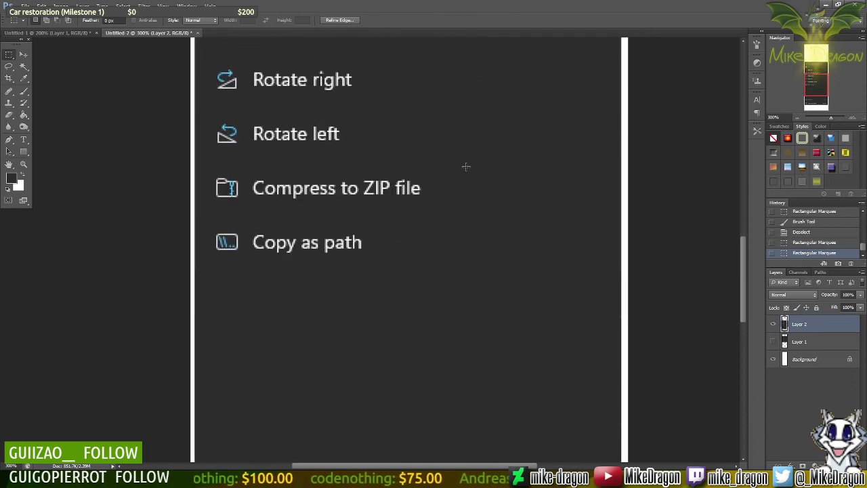
key(ctrl+v)
key(v)
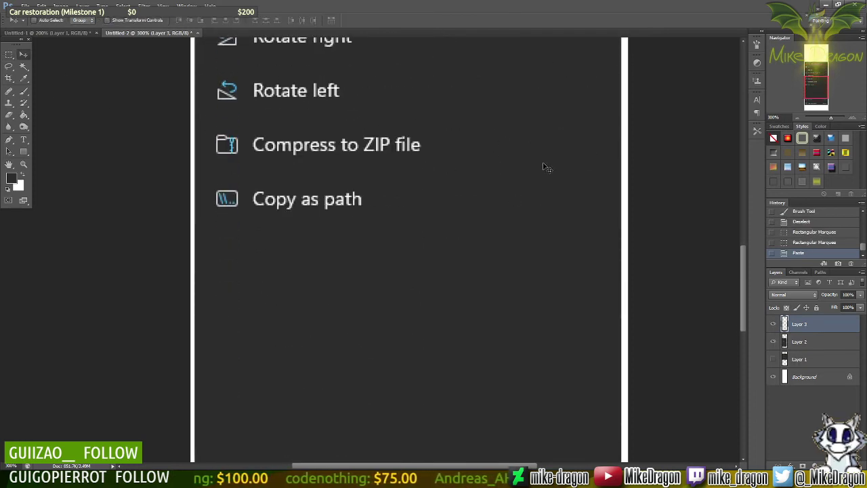
drag(482, 148, 294, 239)
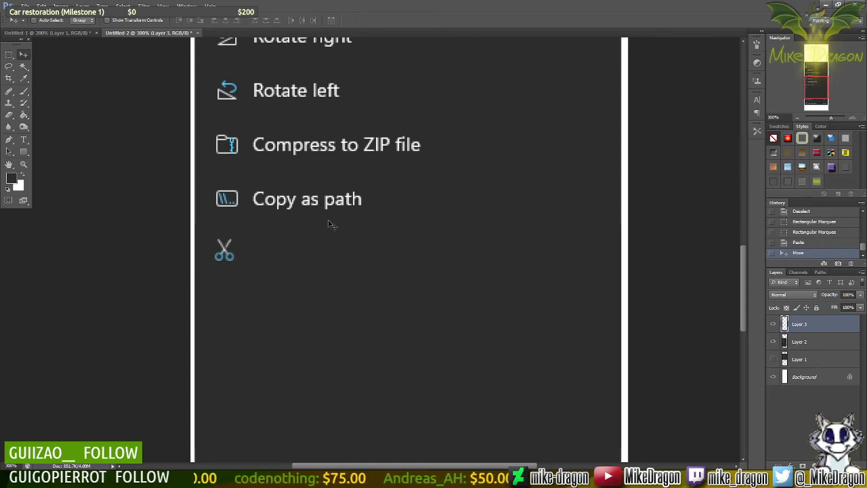
Step: Copy the Copy icon from Layer 2's icon row onto a new layer and place it below the scissors icon
scroll(312, 232, up, 5)
scroll(809, 261, up, 2)
drag(744, 273, 744, 228)
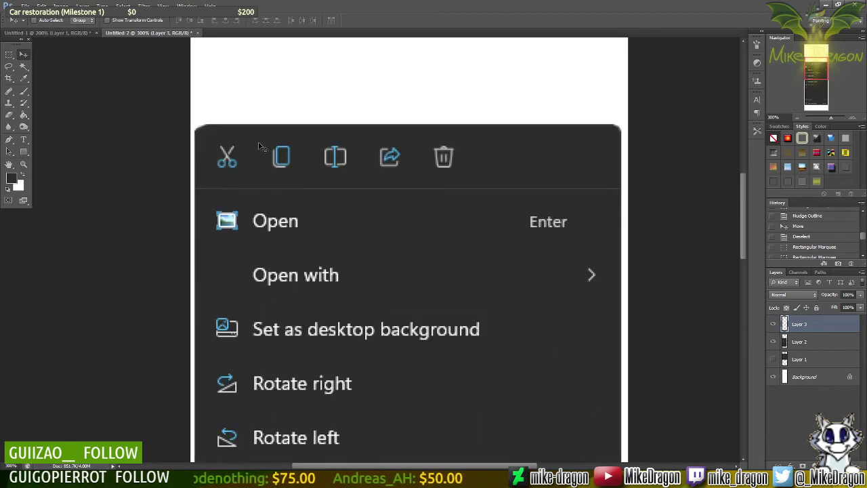
key(m)
drag(258, 139, 305, 178)
key(ctrl+c)
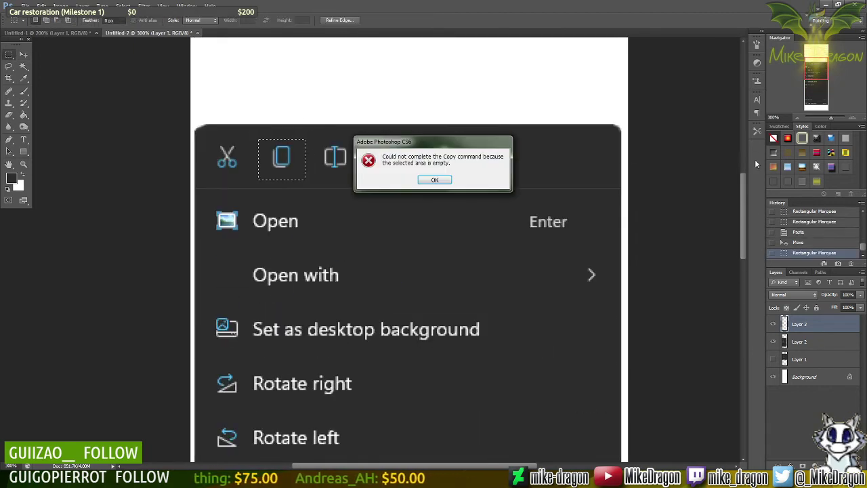
click(435, 180)
click(801, 342)
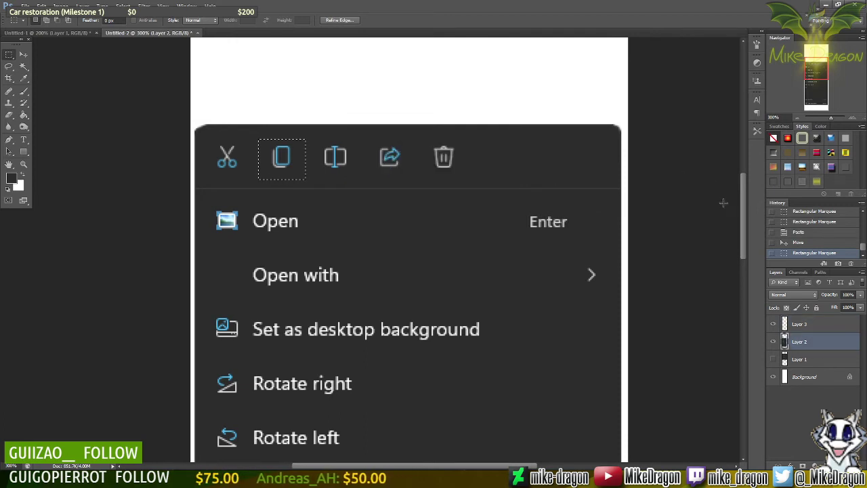
scroll(734, 316, down, 5)
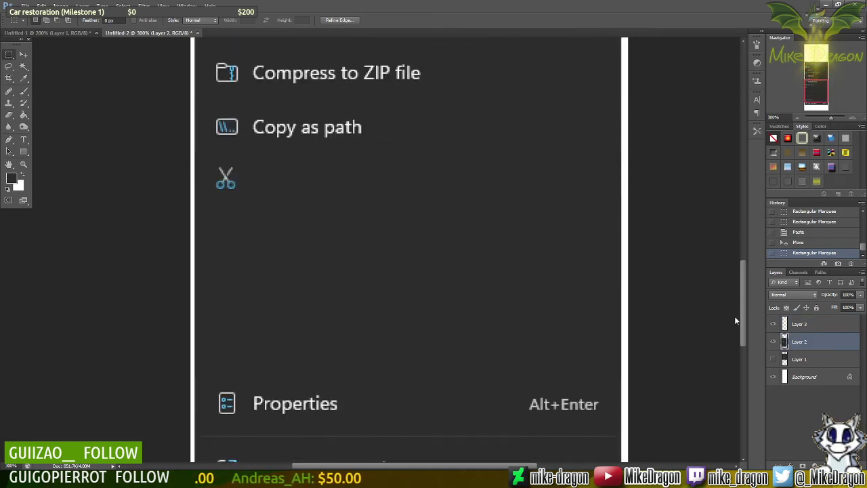
key(ctrl+v)
key(v)
drag(353, 224, 277, 232)
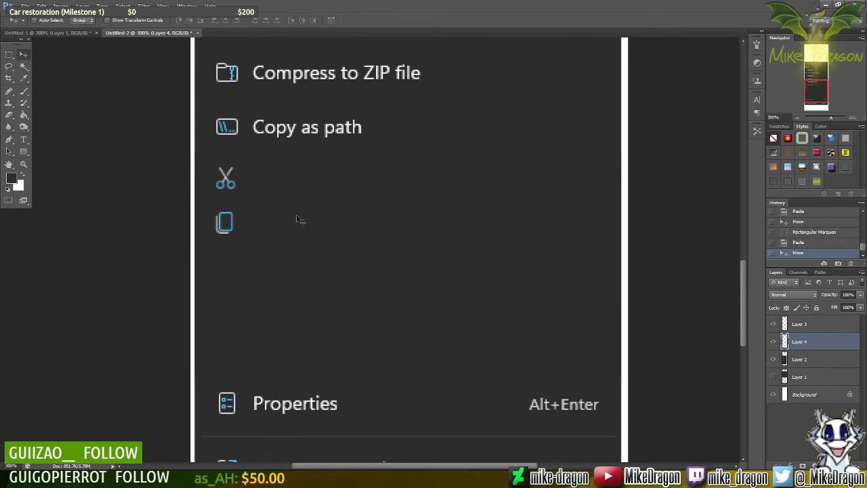
Step: Copy the Rename icon from Layer 2's icon row onto a new layer and place it below the Copy icon
click(807, 361)
drag(742, 344, 741, 238)
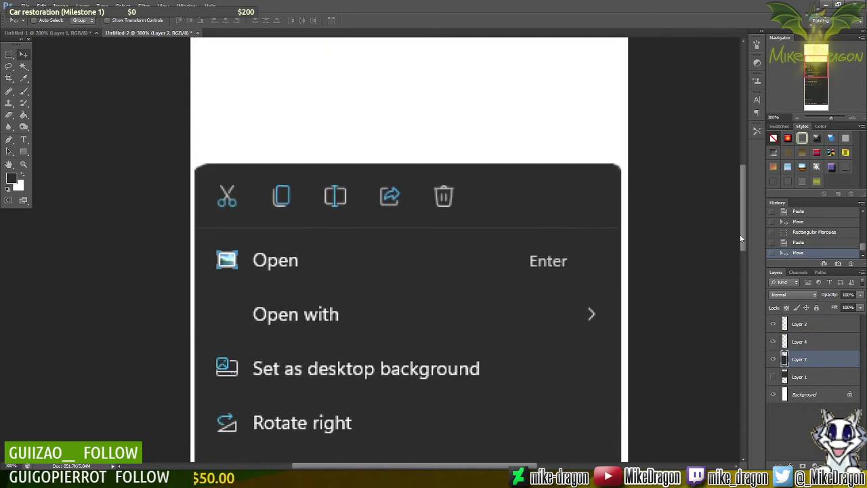
key(m)
drag(362, 202, 359, 217)
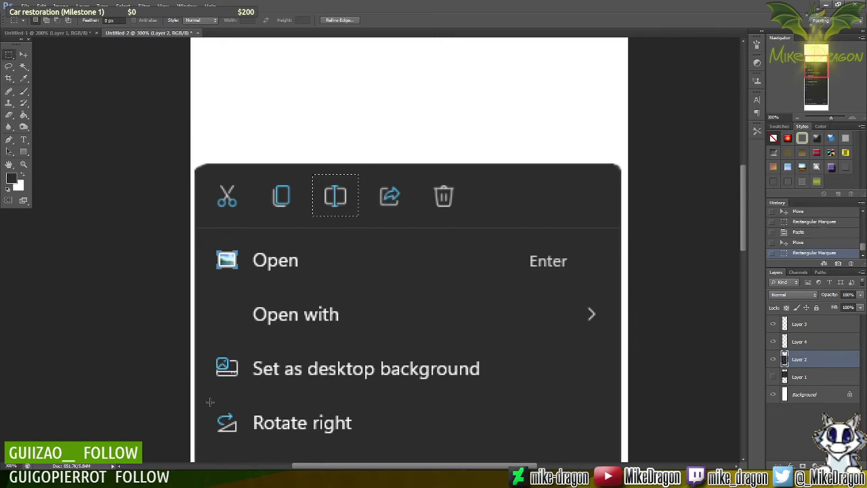
key(alt+Tab)
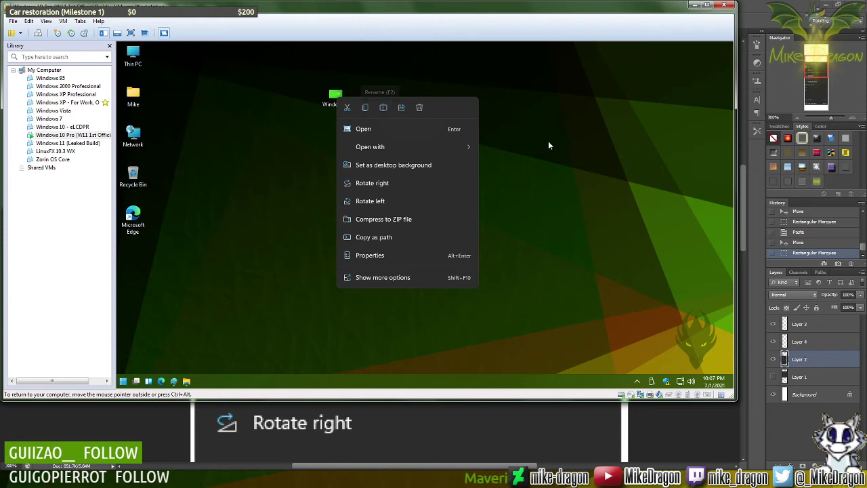
key(alt+Tab)
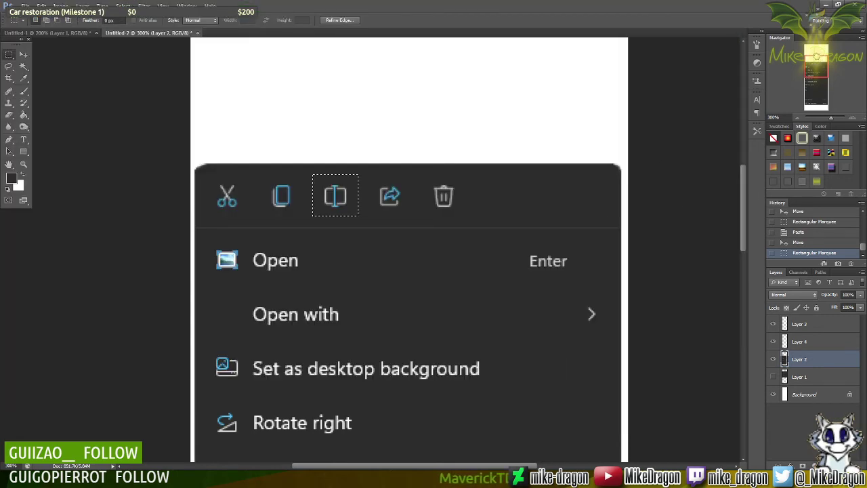
drag(818, 56, 817, 85)
key(ctrl+d)
key(ctrl+v)
key(v)
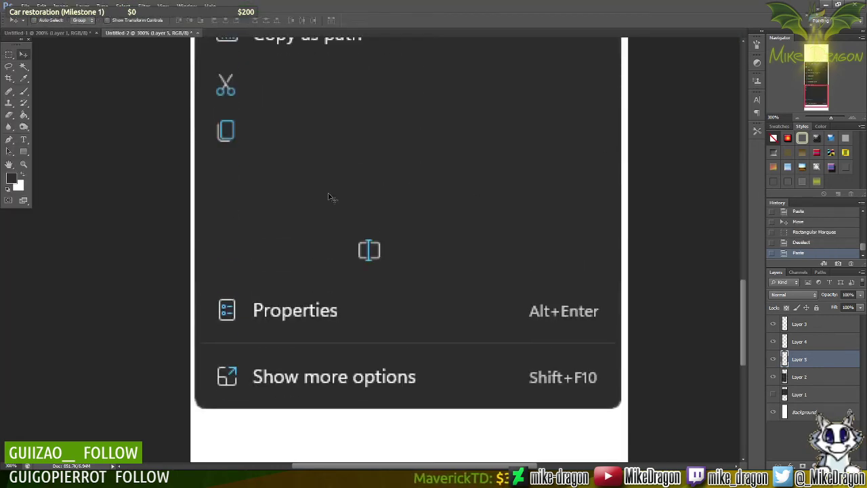
drag(374, 256, 230, 185)
Step: Copy the Share icon from Layer 2's icon row onto a new layer and place it below the Rename icon
drag(743, 302, 757, 193)
key(m)
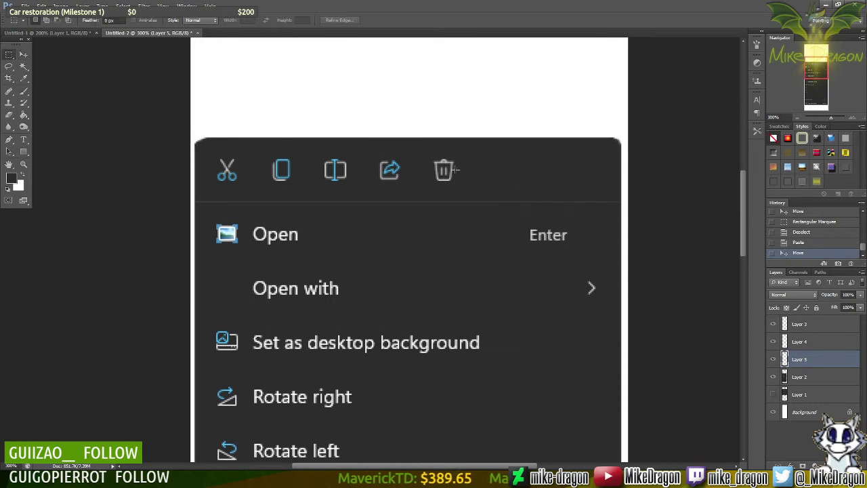
drag(366, 150, 412, 188)
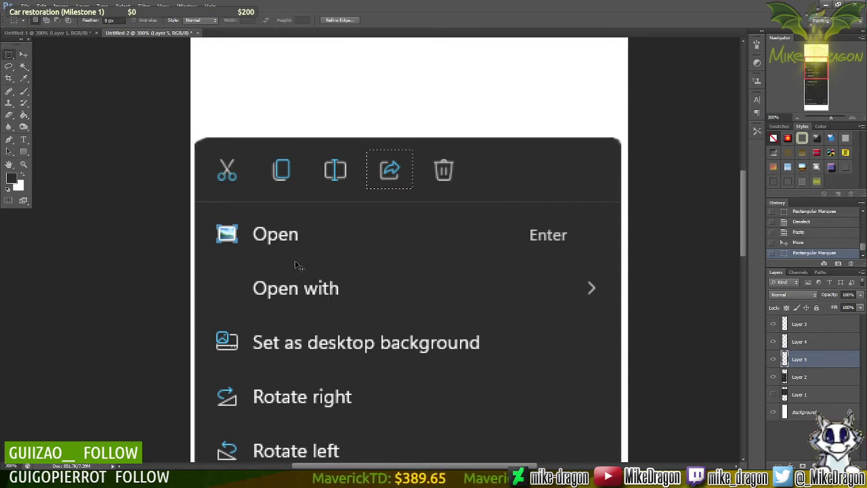
key(ctrl+c)
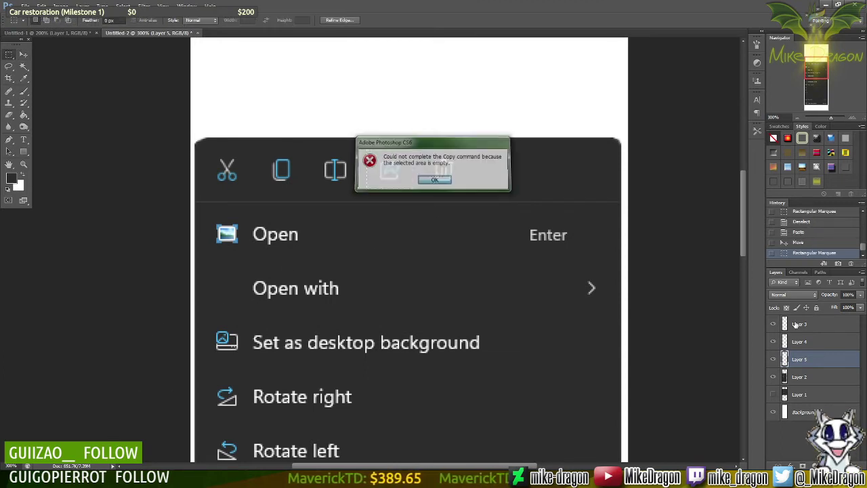
click(440, 180)
key(alt+bracketleft)
key(alt+Tab)
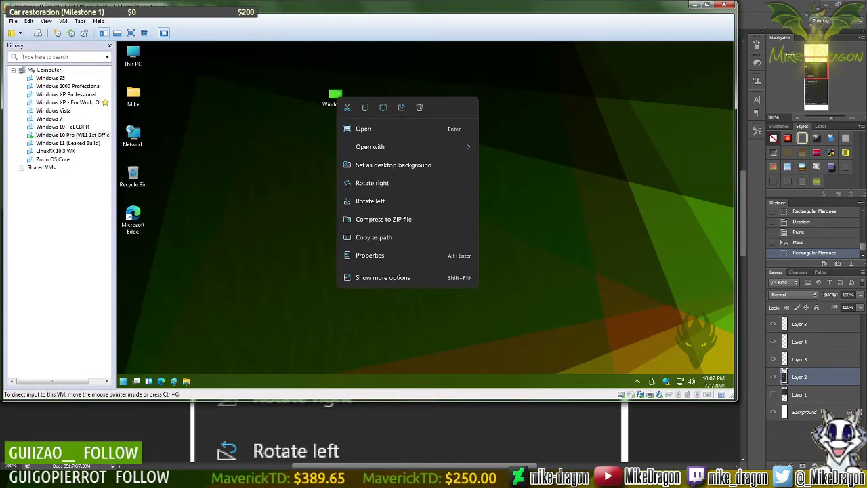
key(alt+Tab)
key(ctrl+d)
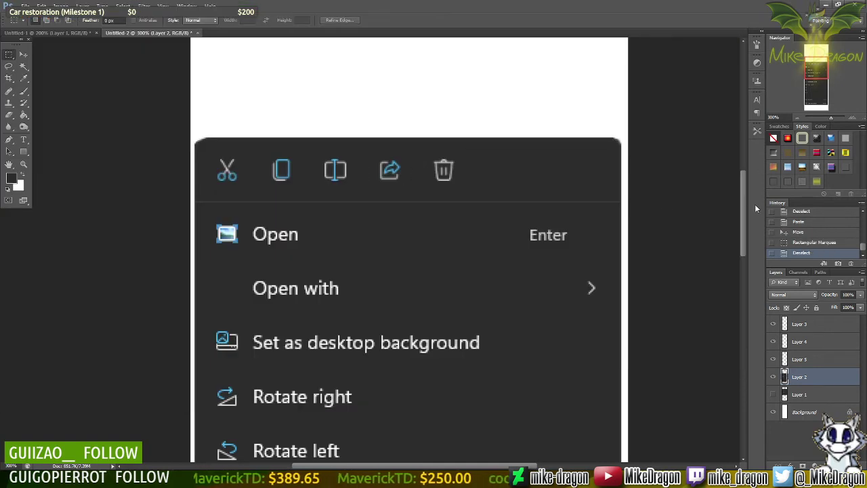
key(ctrl+v)
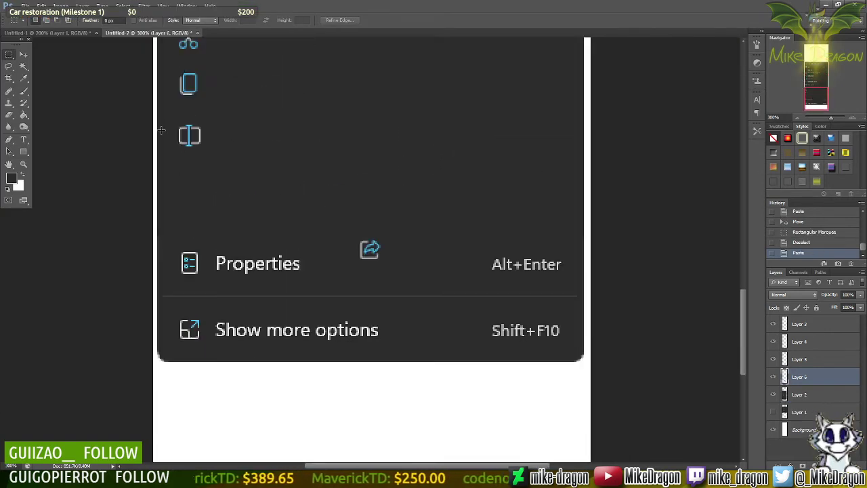
key(v)
drag(370, 247, 191, 187)
Step: Copy the trash can icon from Layer 2's icon row onto a new layer and place it between the Share icon and Properties
drag(827, 71, 816, 68)
key(m)
drag(395, 116, 444, 159)
key(ctrl+c)
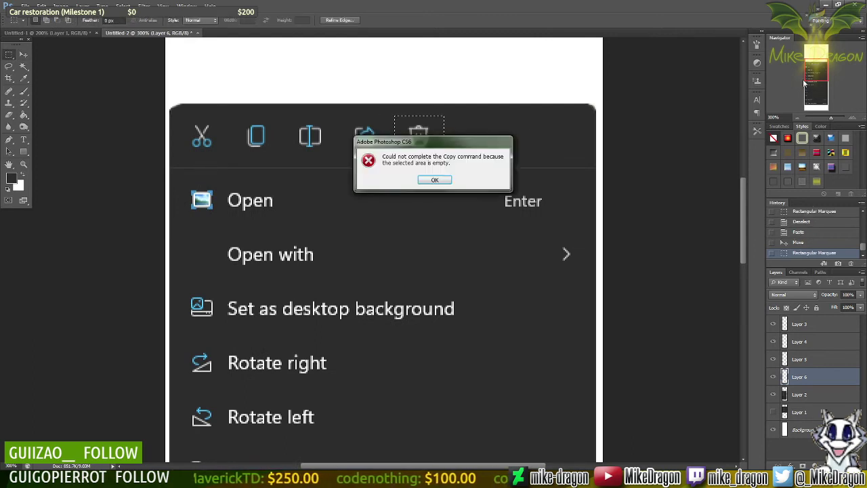
click(429, 182)
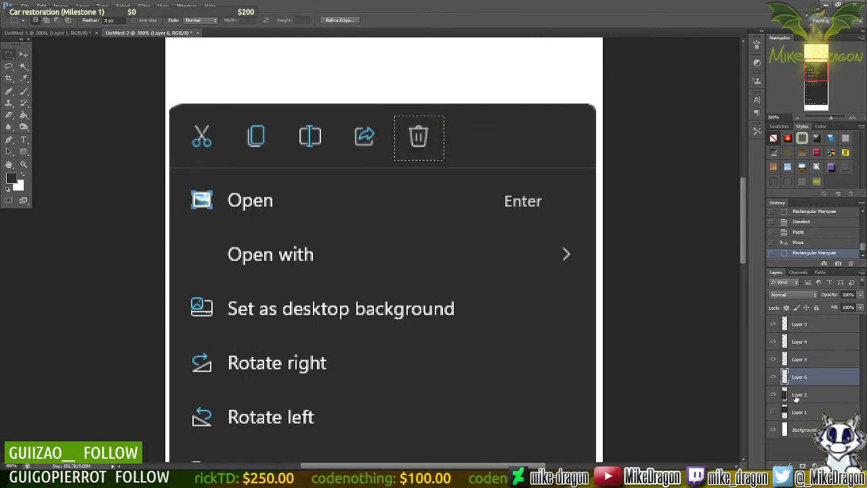
key(alt+bracketleft)
drag(833, 68, 811, 102)
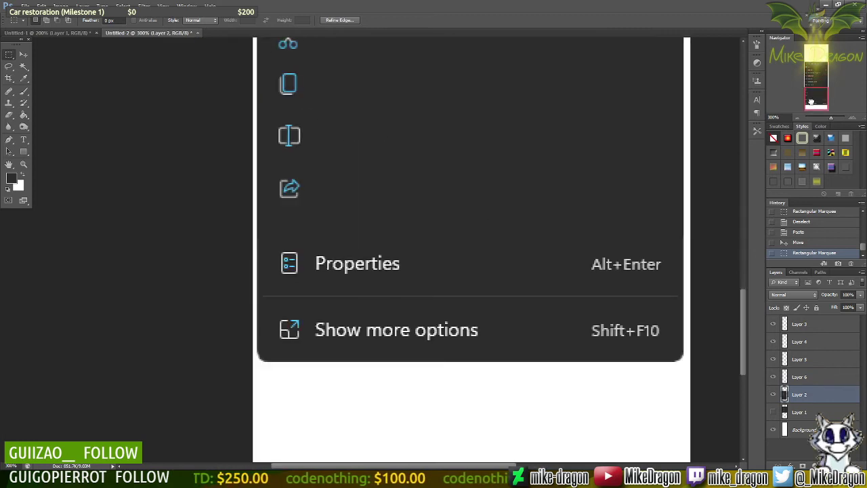
key(v)
key(ctrl+v)
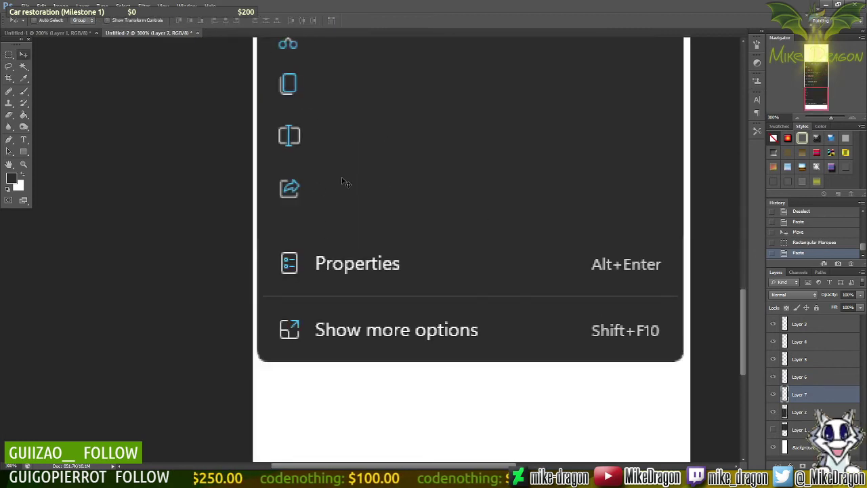
drag(395, 348, 427, 318)
drag(459, 128, 270, 266)
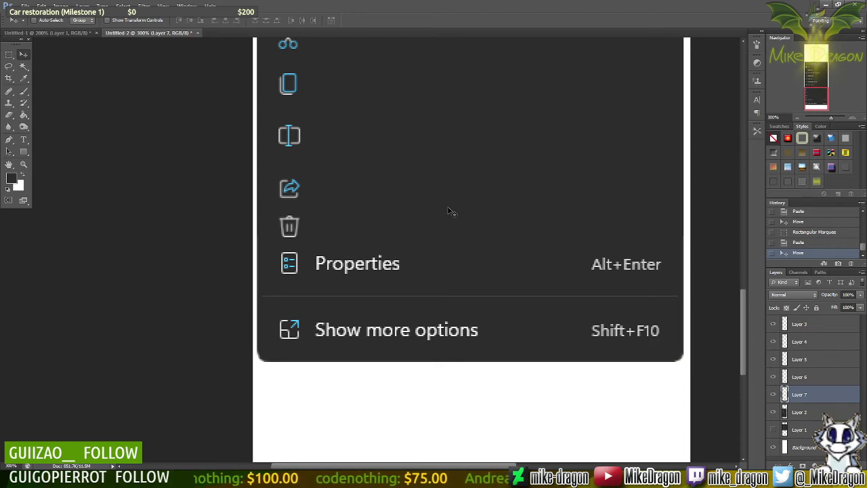
Step: Nudge the Share icon on Layer 6 and the Rename icon on Layer 5 slightly upward to even out the icon spacing
scroll(387, 237, up, 3)
click(833, 381)
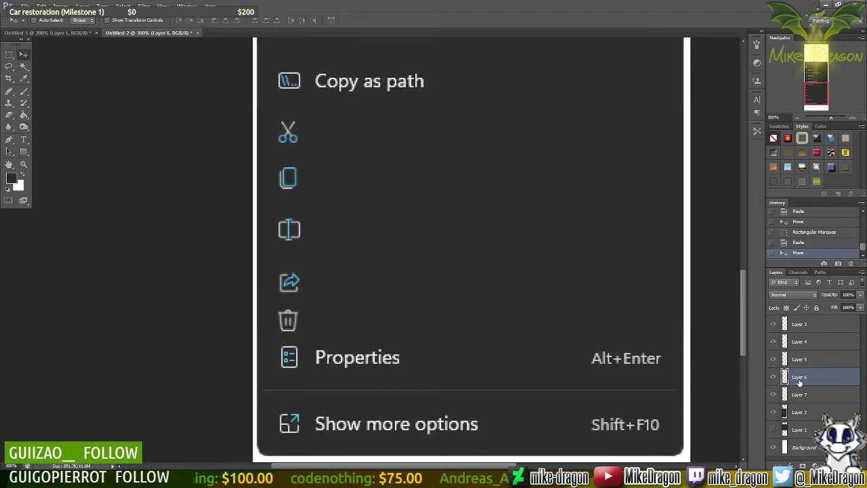
key(Up)
key(Up)
key(Up)
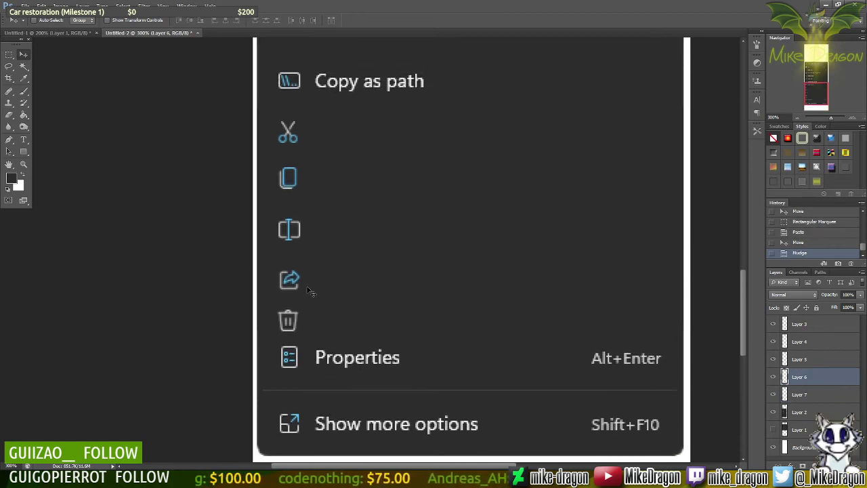
click(814, 363)
key(Up)
key(Up)
scroll(542, 291, up, 1)
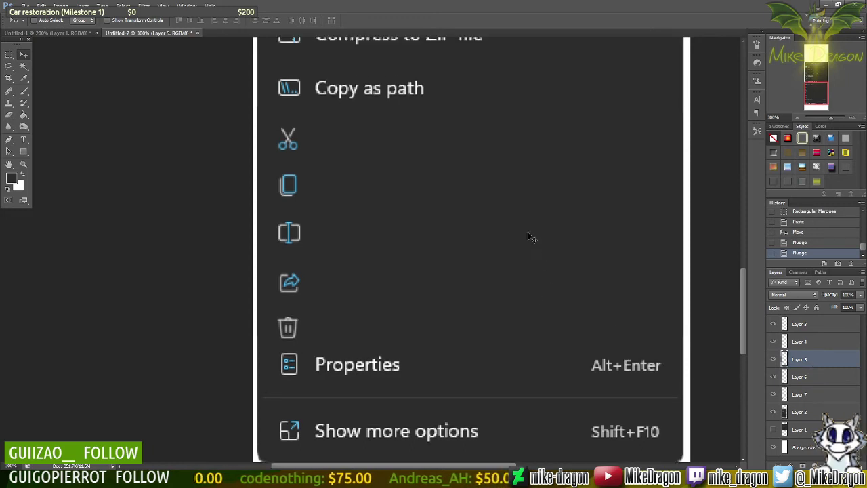
Step: Sample the white of the Copy as path label as the foreground color
key(i)
key(x)
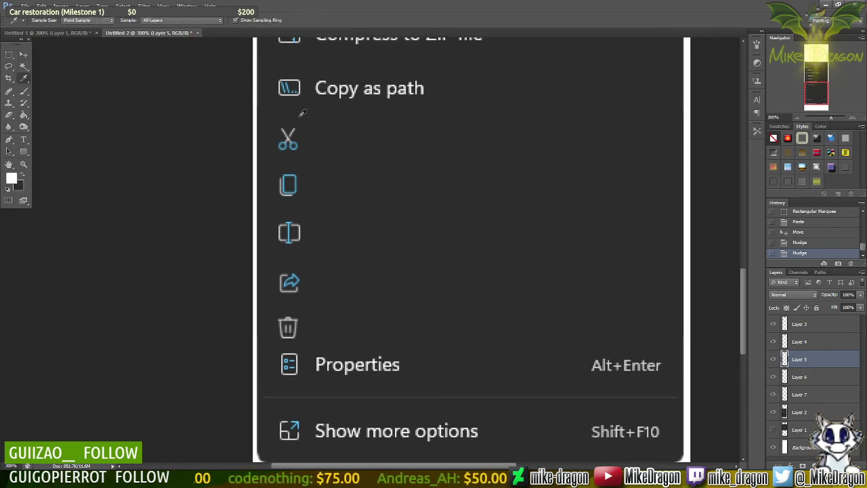
click(334, 83)
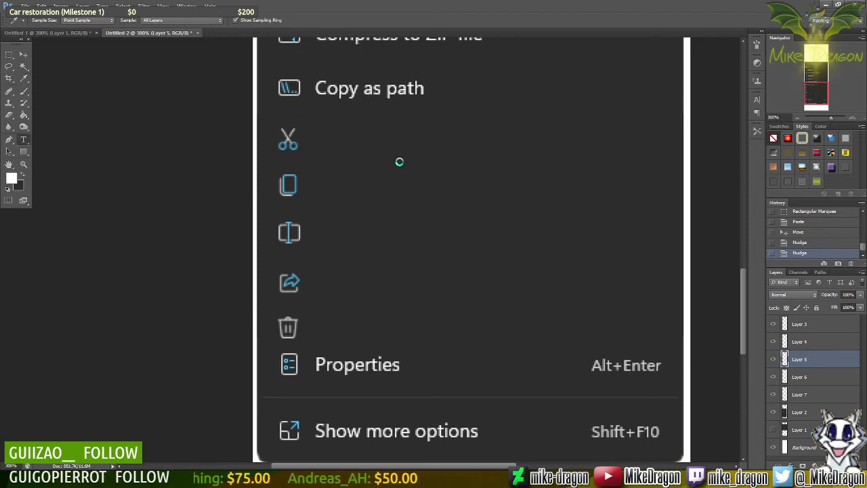
Step: Add a text layer above Layer 3 beside the scissors icon reading "Cut" in Arial at 9 pt
key(t)
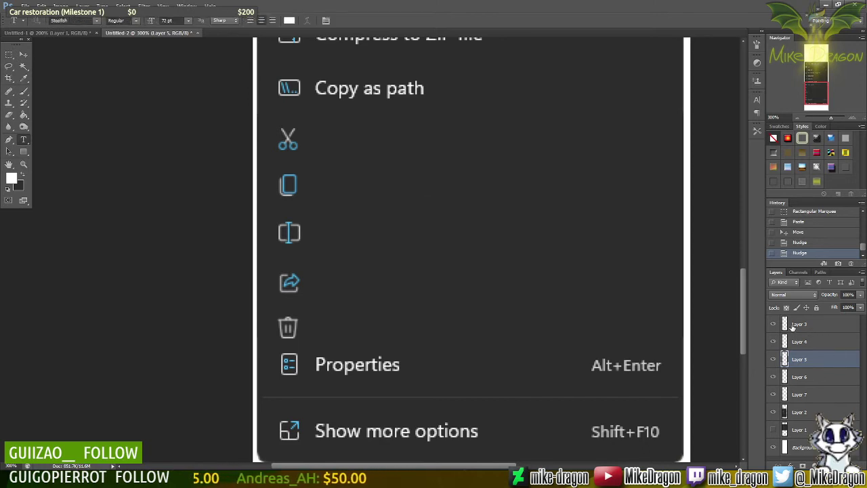
click(794, 325)
right_click(312, 139)
click(325, 133)
click(325, 132)
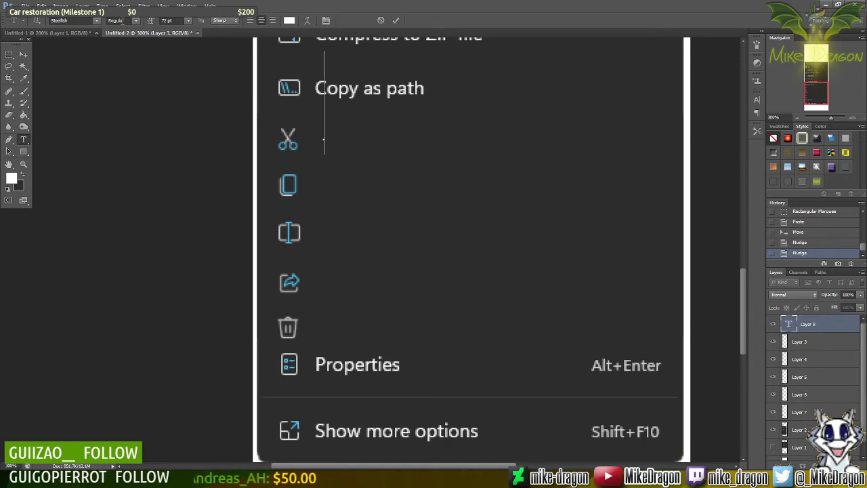
click(97, 20)
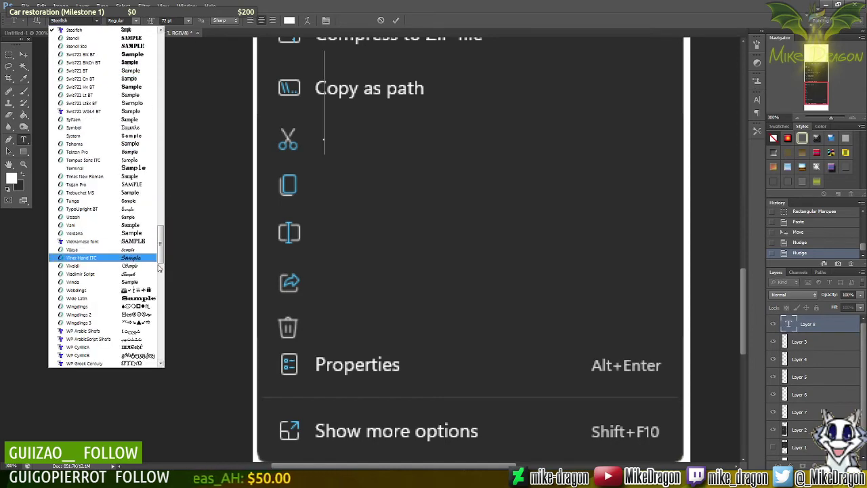
drag(161, 267, 162, 71)
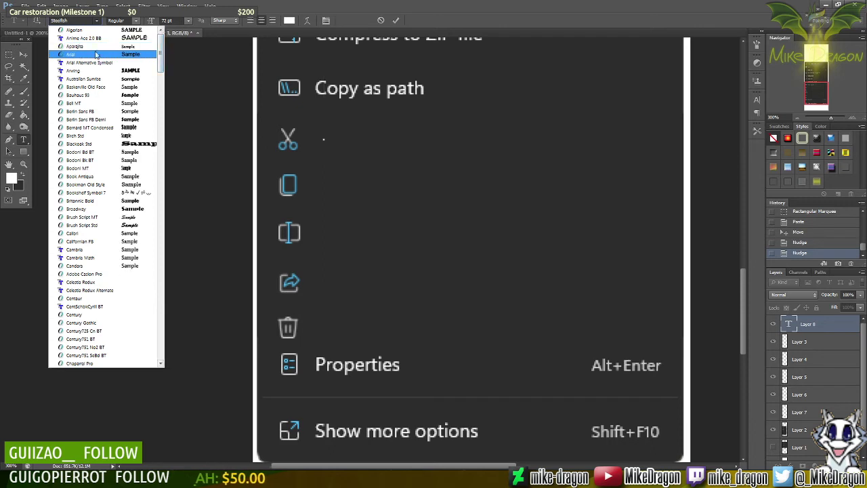
click(88, 60)
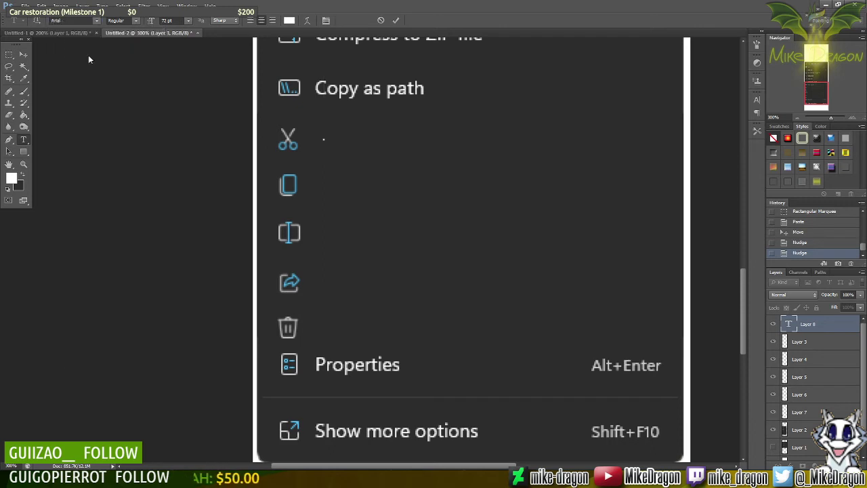
click(188, 20)
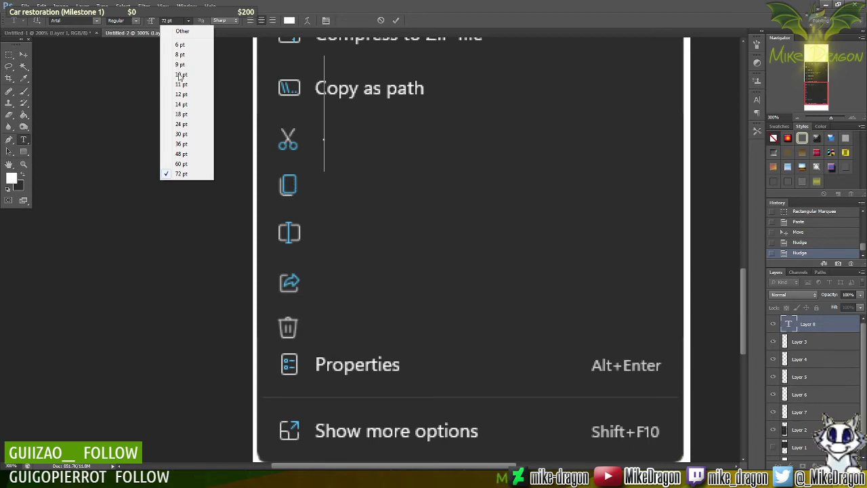
click(194, 64)
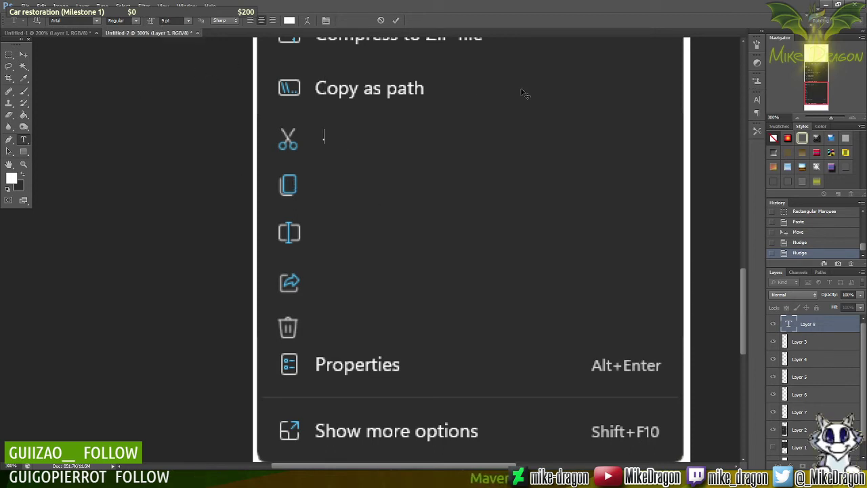
text(Cut)
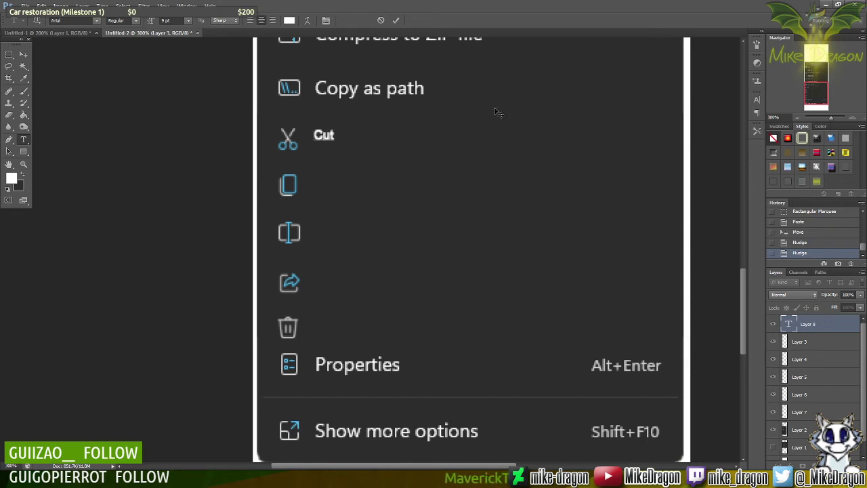
Step: Try 11 pt and 18 pt on the whole Cut label, and set its font size to 14 pt
key(ctrl+a)
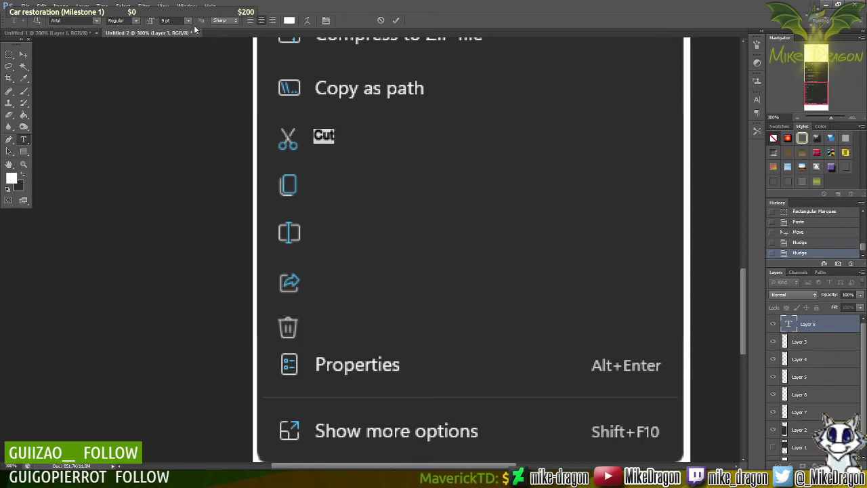
click(189, 20)
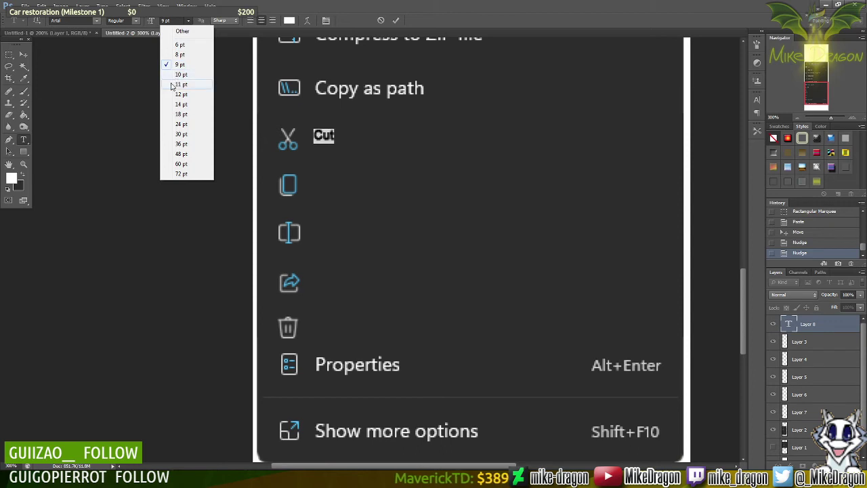
click(175, 85)
click(188, 21)
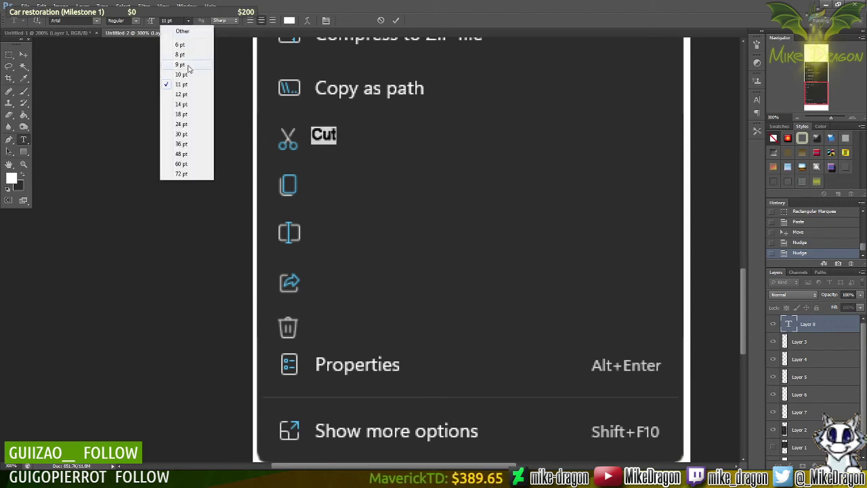
click(192, 106)
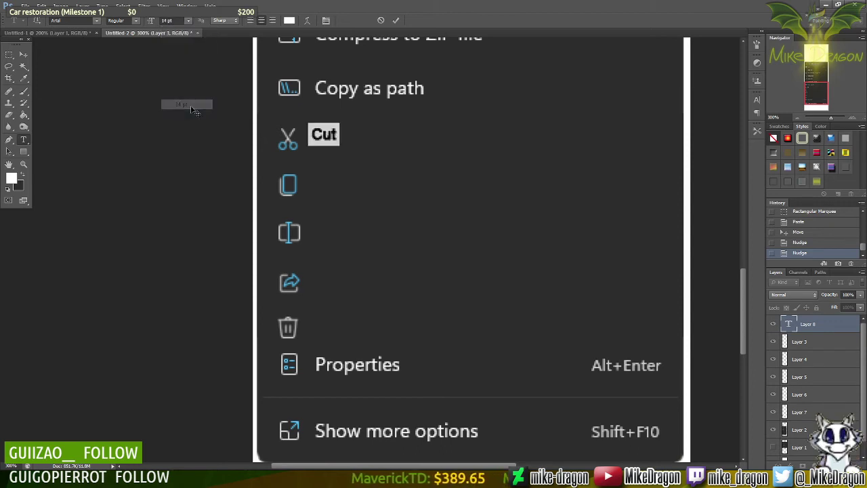
click(188, 21)
click(193, 115)
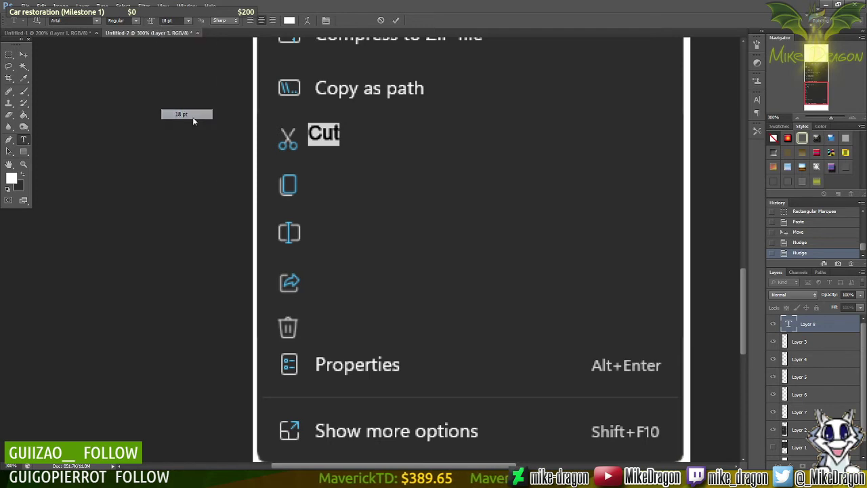
click(188, 21)
click(191, 105)
Step: Turn off Faux Bold on the Cut label and move it beside the scissors icon, aligned under the Copy as path label
right_click(344, 137)
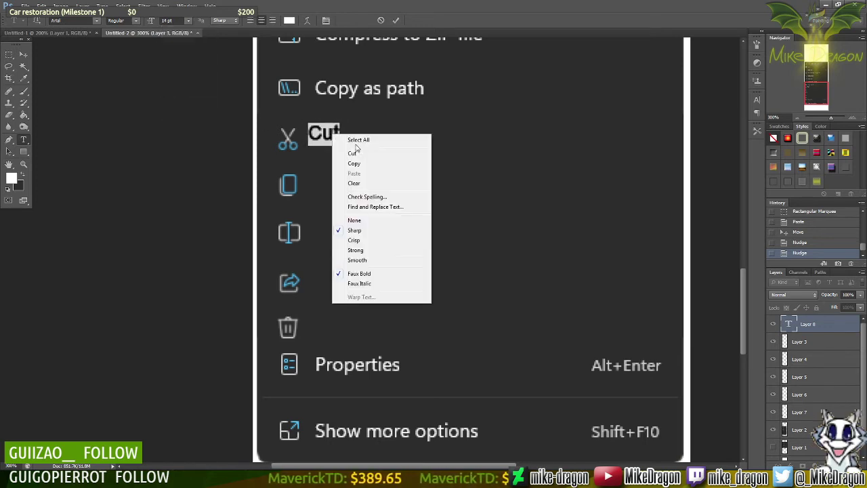
click(360, 273)
key(ctrl+Return)
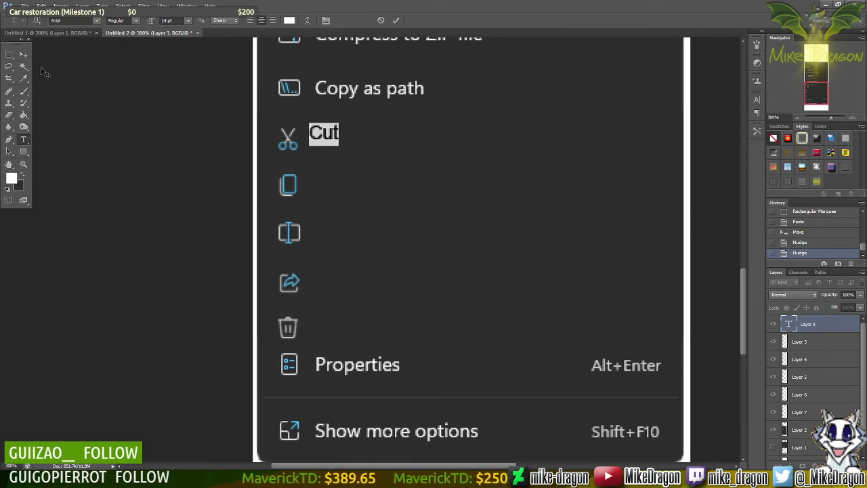
key(v)
mouse_move(323, 133)
mouse_down()
mouse_move(328, 146)
mouse_move(330, 138)
mouse_up()
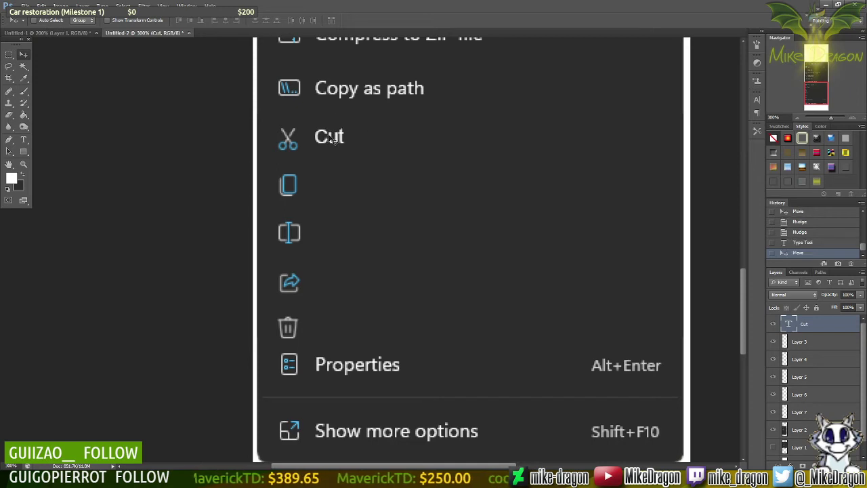
Step: Duplicate the Cut text layer and place the copy beside the copy icon, directly below the original label
right_click(807, 327)
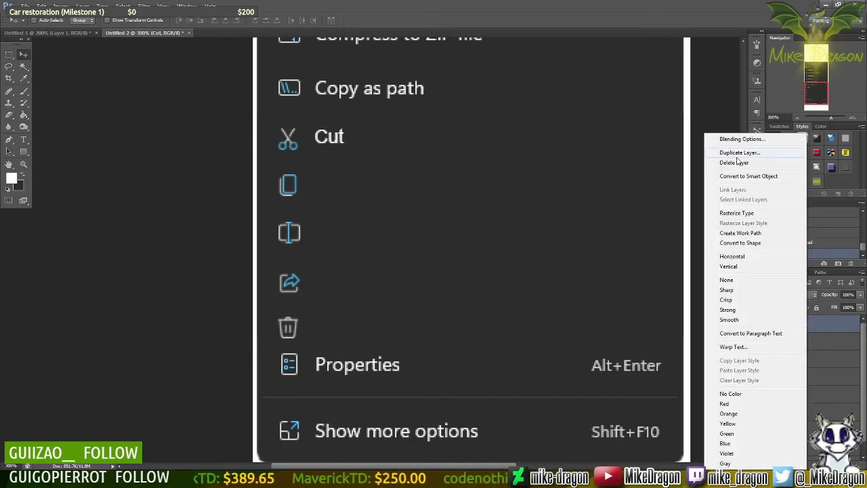
click(780, 151)
key(Return)
drag(334, 141, 330, 194)
key(Up)
key(Up)
key(Up)
key(Up)
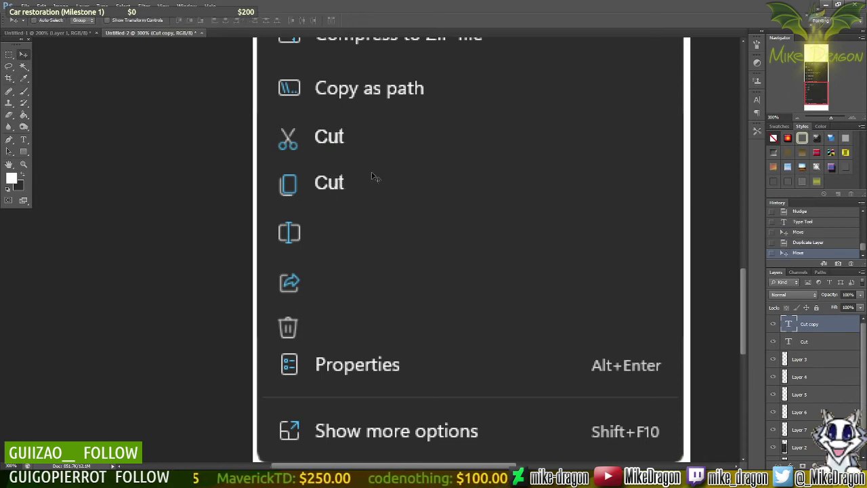
key(Down)
Step: Change the duplicated Cut label to read "Paste" and center-align its text
key(t)
double_click(332, 182)
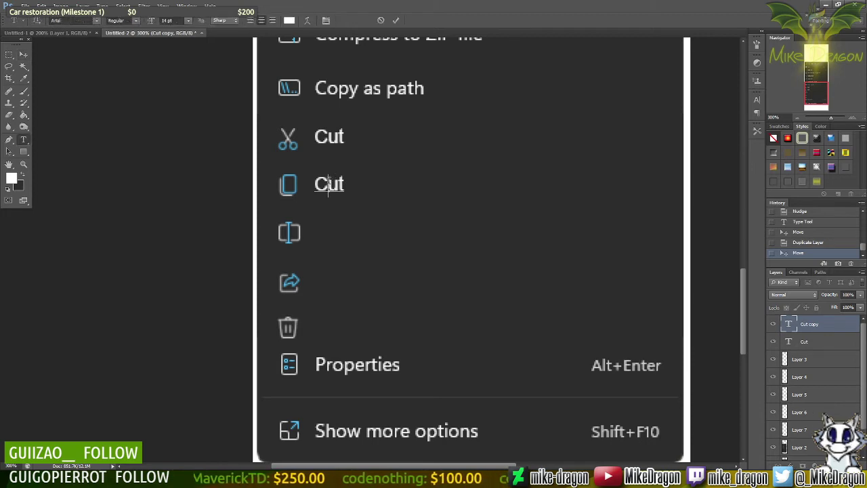
text(Paste)
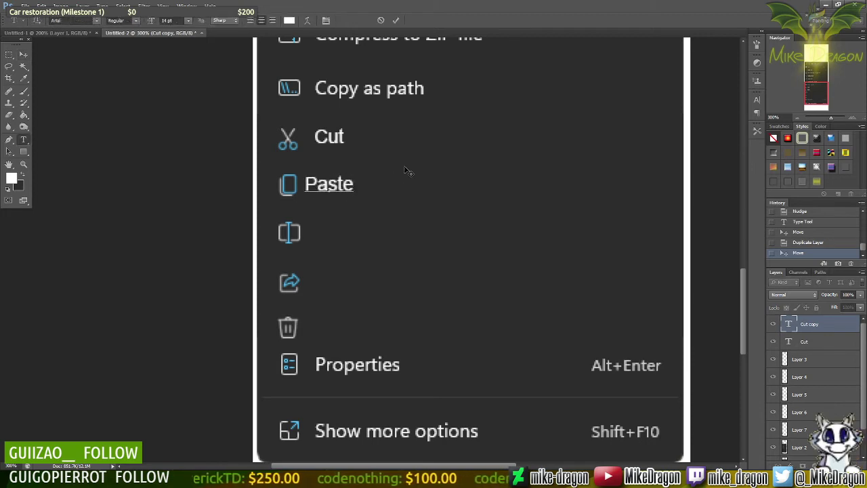
click(262, 20)
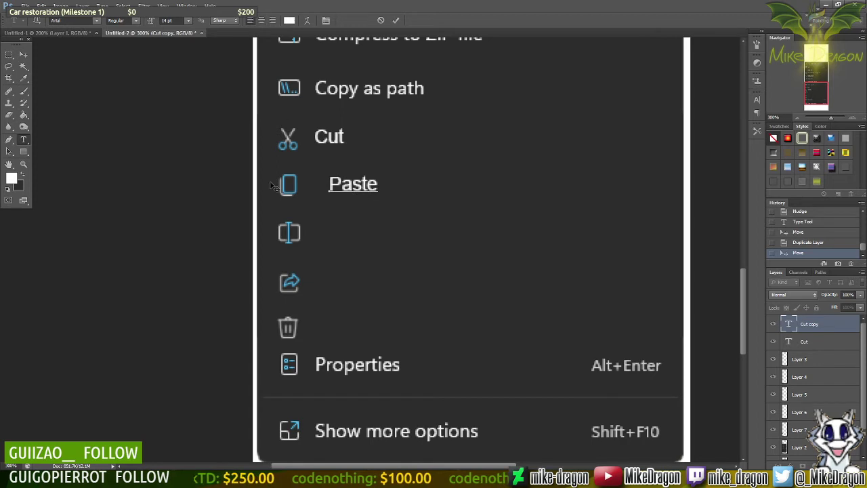
Step: Nudge the Paste label left until it lines up with the Cut label above it
click(22, 57)
key(Left)
key(Left)
key(Left)
key(Left)
key(Left)
key(Left)
key(Left)
key(Left)
key(Left)
key(Left)
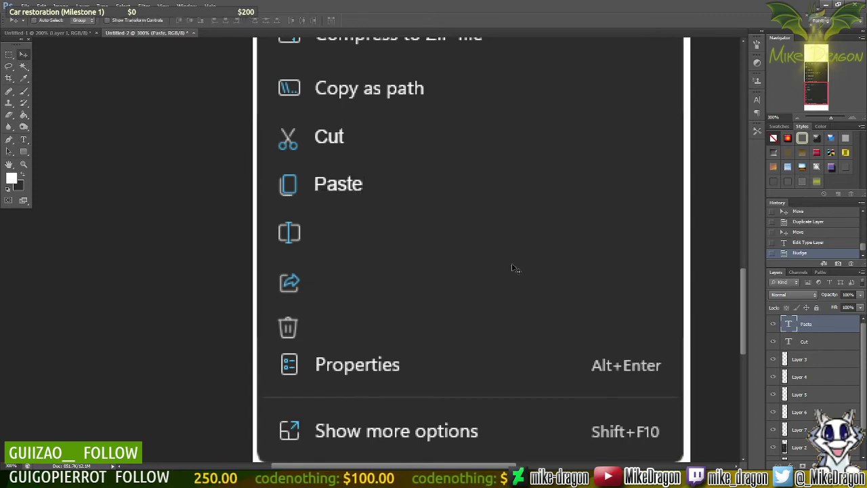
Step: Duplicate the Paste text layer and place the copy beside the rename icon, aligned with the labels above
right_click(806, 339)
click(807, 323)
right_click(807, 323)
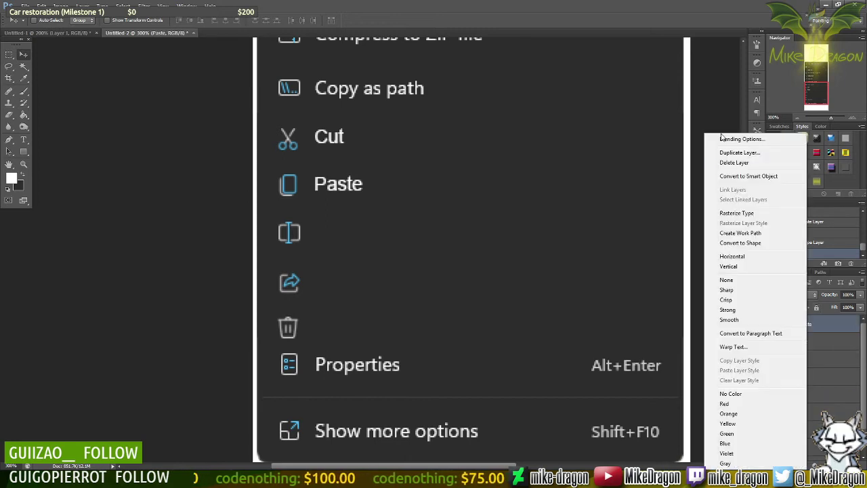
click(729, 151)
key(Return)
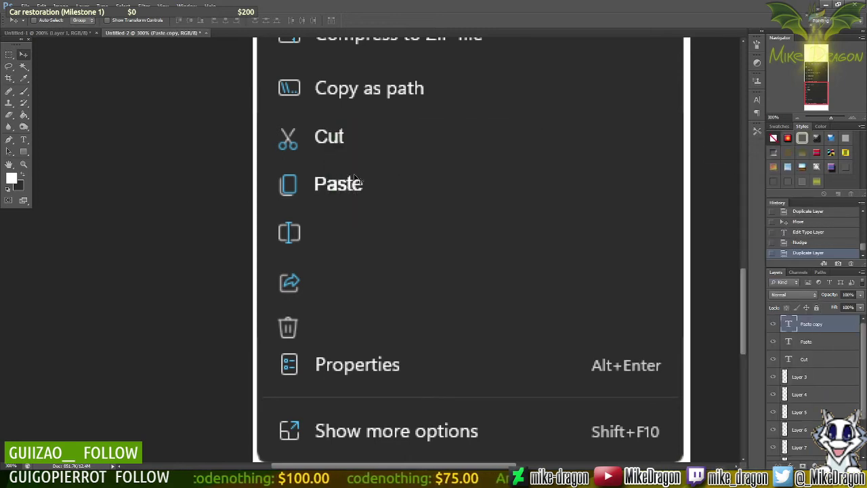
drag(358, 184, 341, 237)
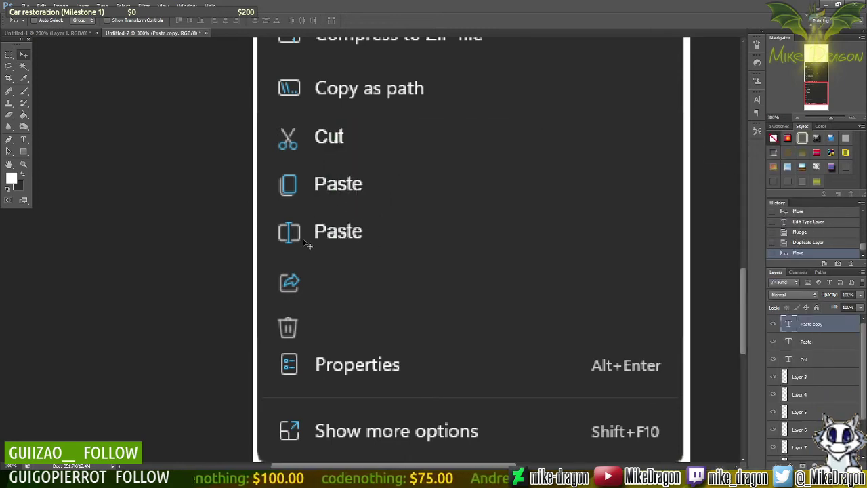
Step: Check the third icon's name in the VMware virtual machine, and change the duplicated Paste label to read "Rename"
key(alt+Tab)
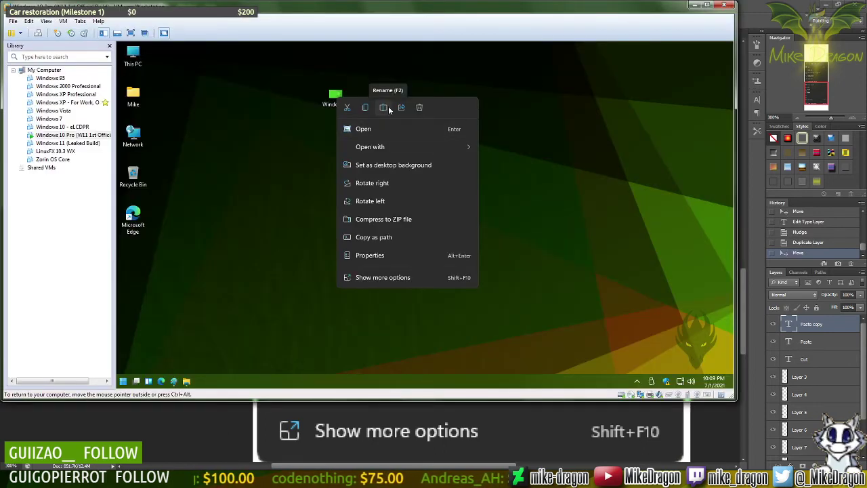
key(alt+Tab)
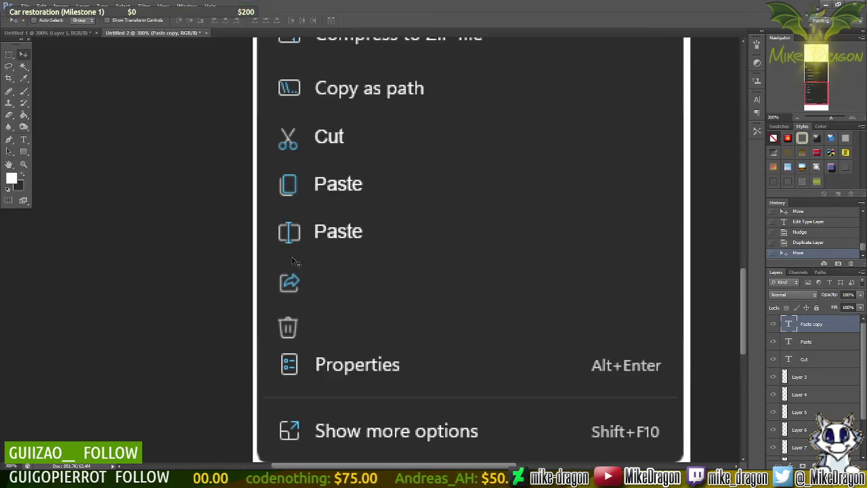
key(t)
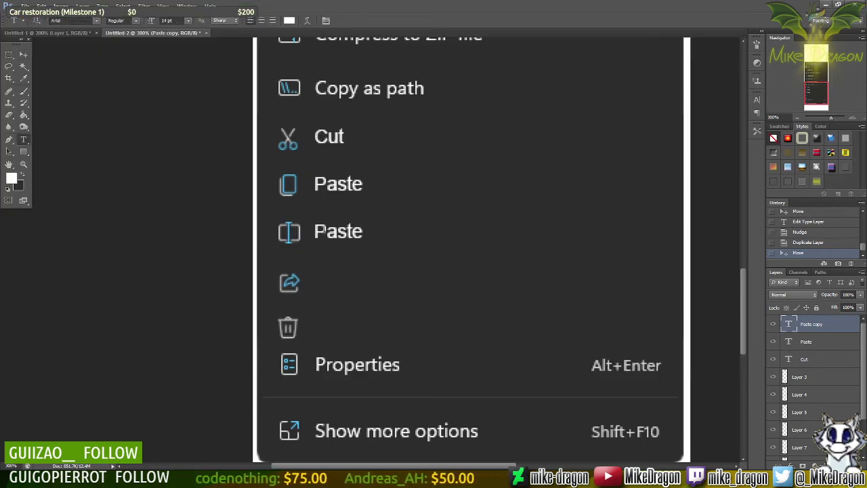
drag(327, 231, 395, 225)
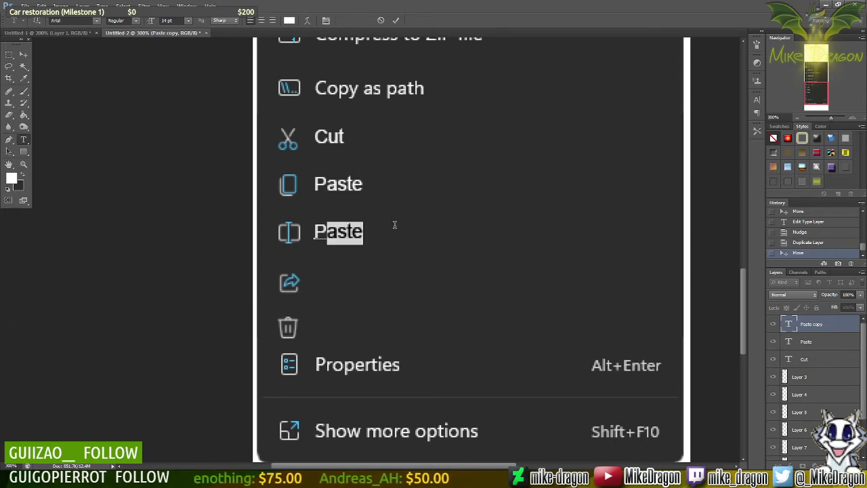
key(BackSpace)
key(BackSpace)
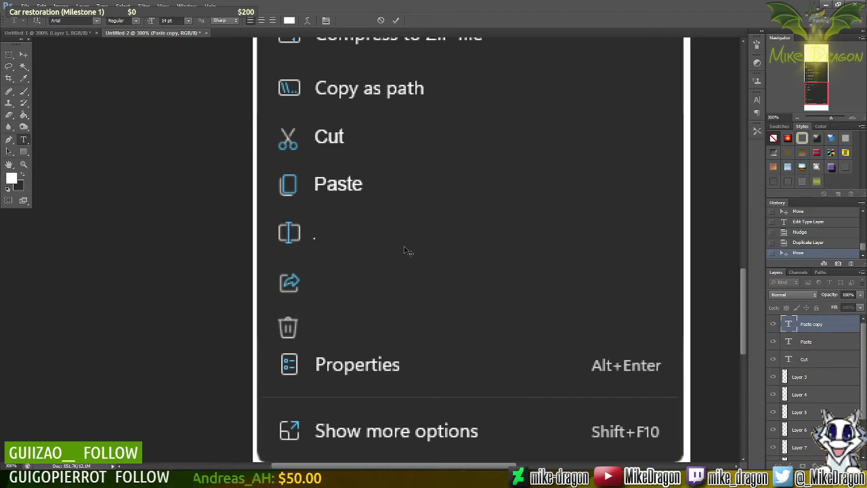
text(Rename)
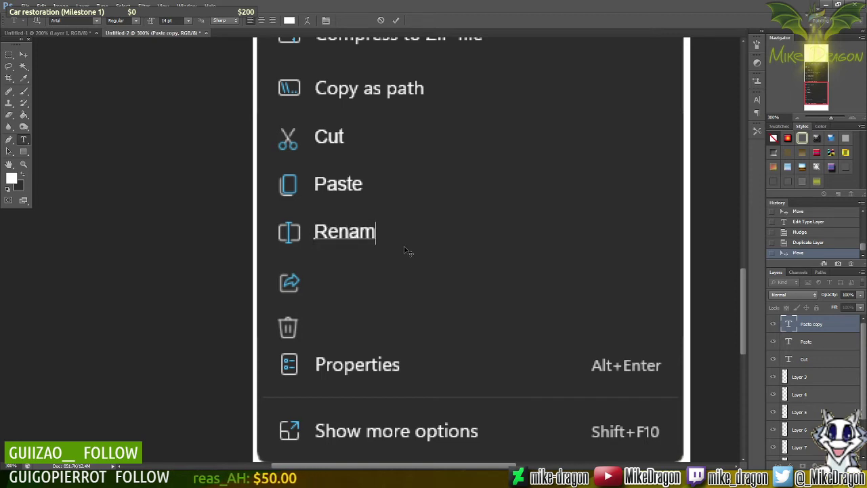
Step: Duplicate the Rename text layer and place the copy beside the share icon, aligned with the labels above
click(811, 324)
right_click(811, 325)
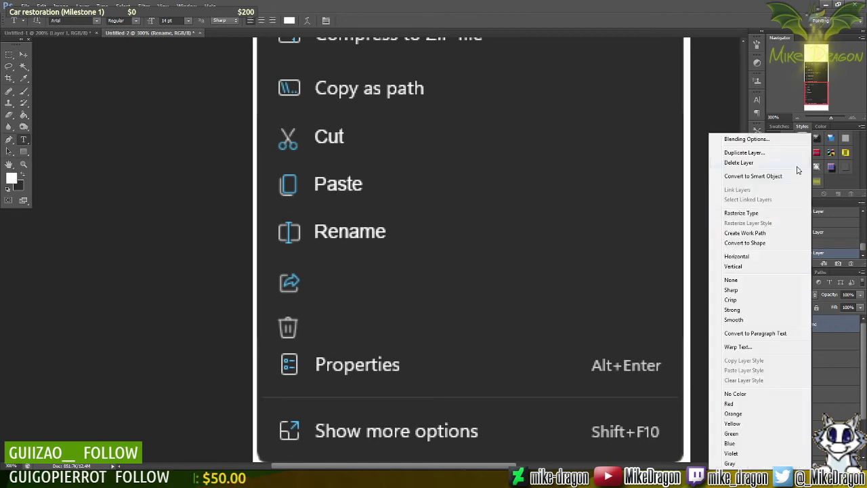
click(769, 154)
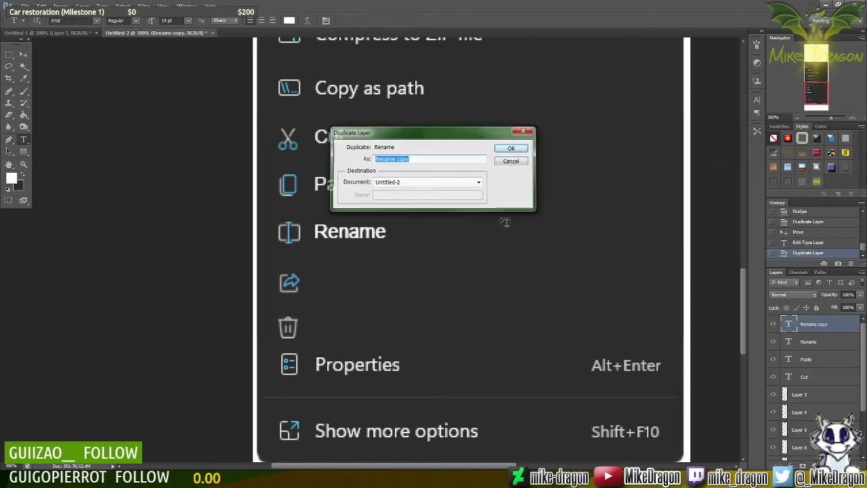
key(Return)
drag(329, 247, 339, 298)
Step: Change the duplicated Rename label beside the share icon to read "Share"
key(t)
click(341, 284)
key(ctrl+a)
text(Share)
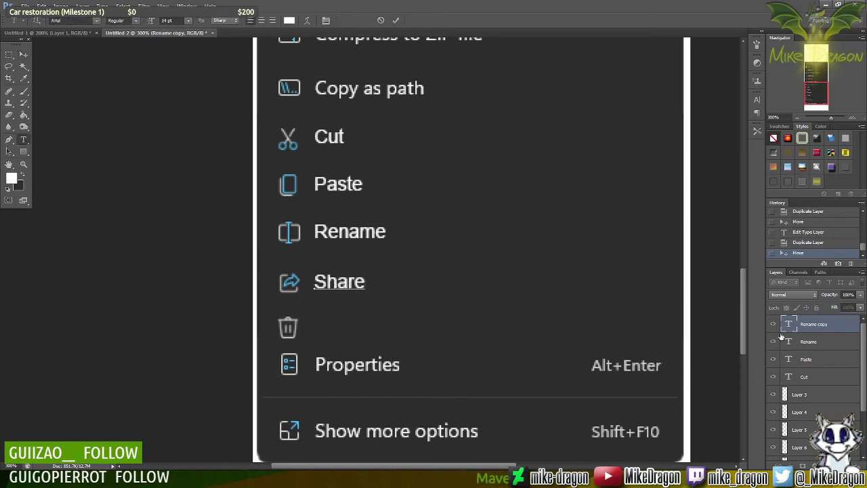
Step: Duplicate the Share text layer and place the copy beside the trash icon, aligned with the labels above
click(808, 325)
right_click(808, 326)
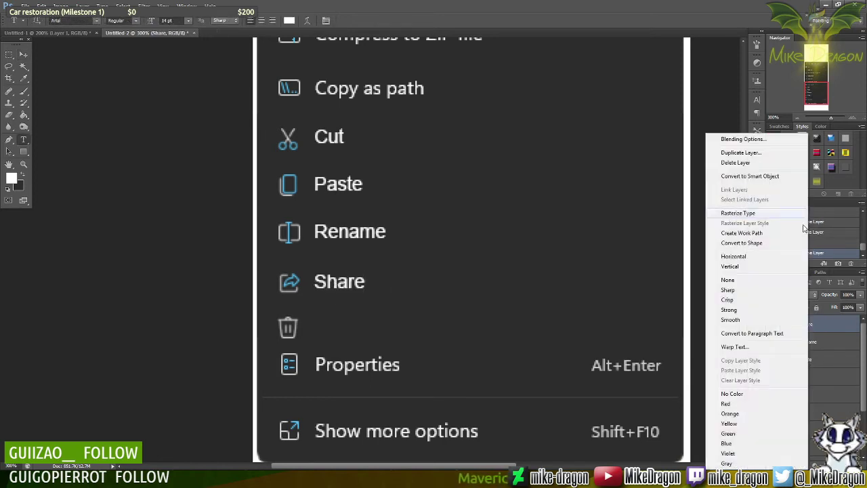
click(771, 153)
key(Return)
key(v)
drag(333, 298, 334, 347)
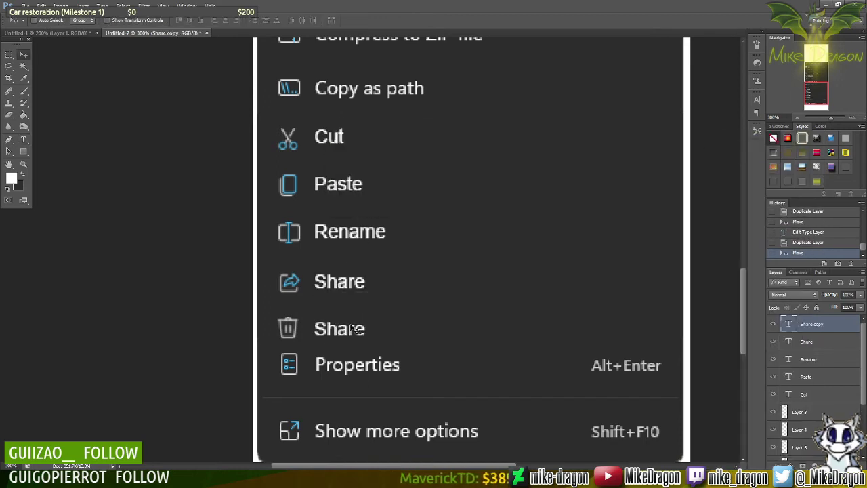
Step: Change the duplicated Share label beside the trash icon to read "Delete"
key(t)
click(347, 329)
double_click(347, 329)
text(Delete)
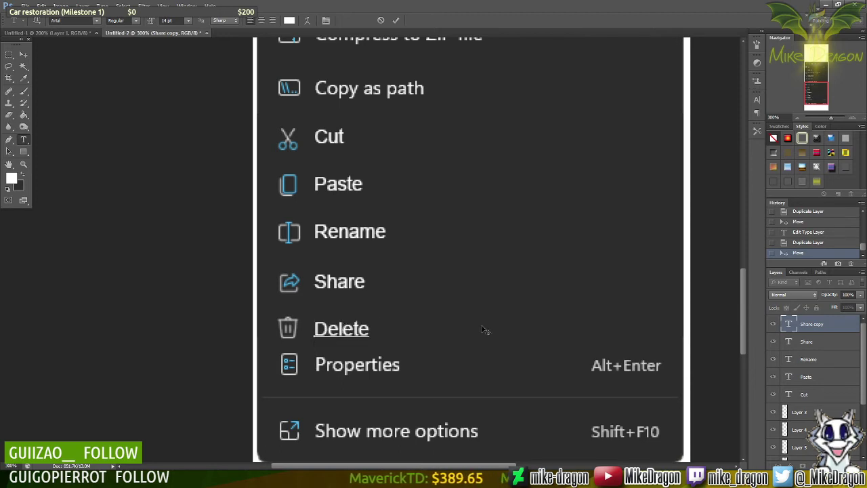
click(811, 361)
Step: Hide the Background layer and merge all visible label, icon and menu layers into one
right_click(803, 417)
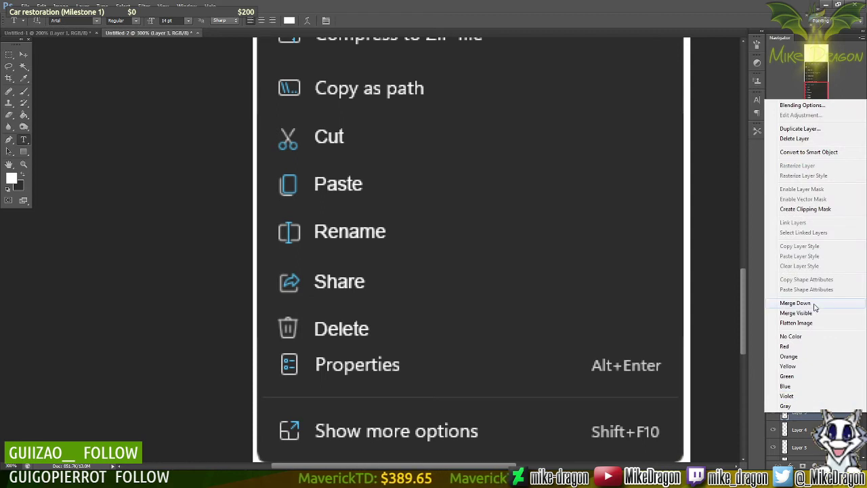
click(806, 423)
scroll(804, 427, down, 3)
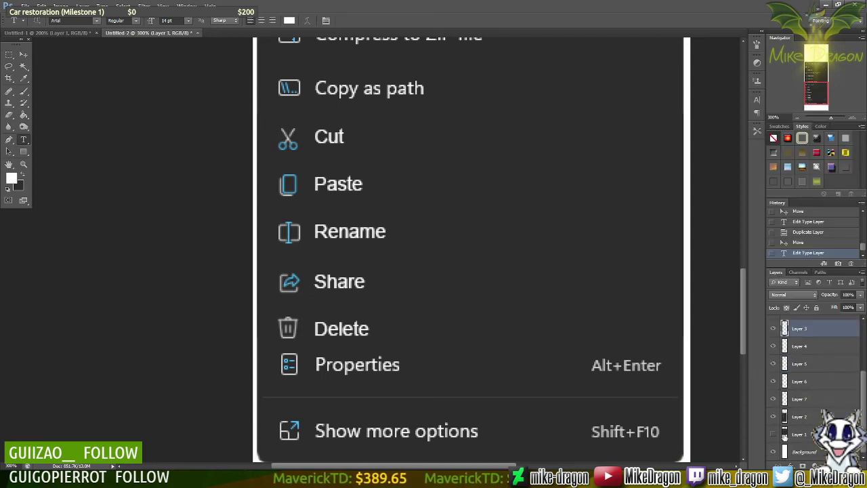
click(773, 453)
right_click(798, 367)
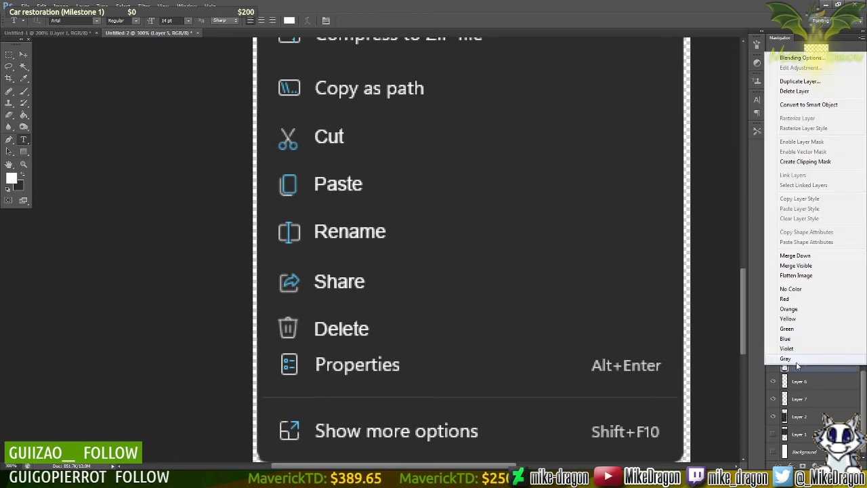
click(810, 265)
Step: Copy the whole merged menu from Untitled-2, paste it into Untitled-1, and align it over the original context menu
scroll(475, 305, down, 3)
scroll(402, 300, up, 1)
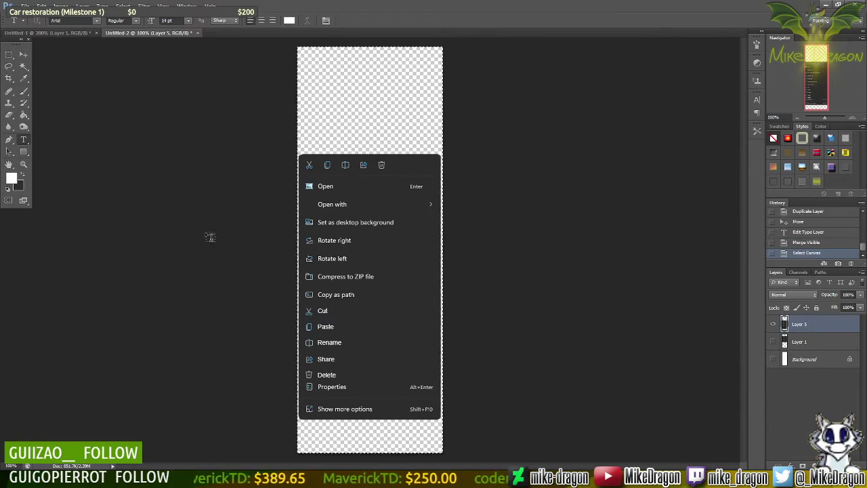
click(47, 32)
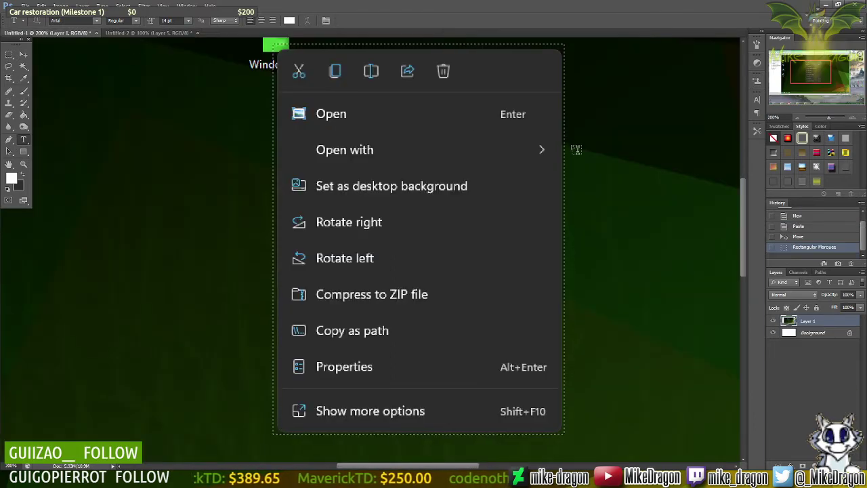
key(ctrl+v)
key(v)
drag(402, 96, 406, 172)
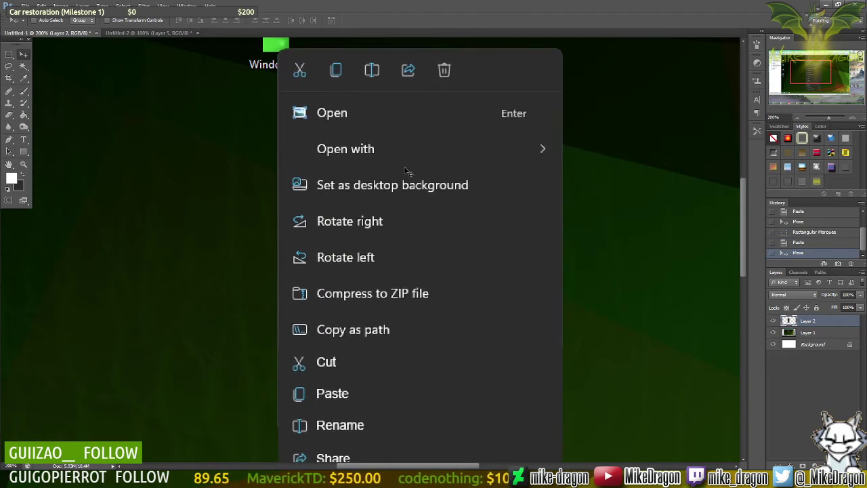
key(Left)
key(Up)
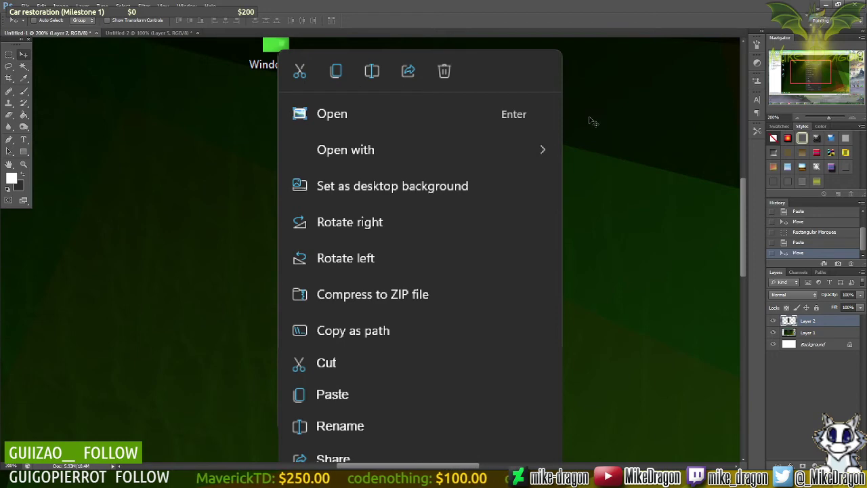
key(ctrl+minus)
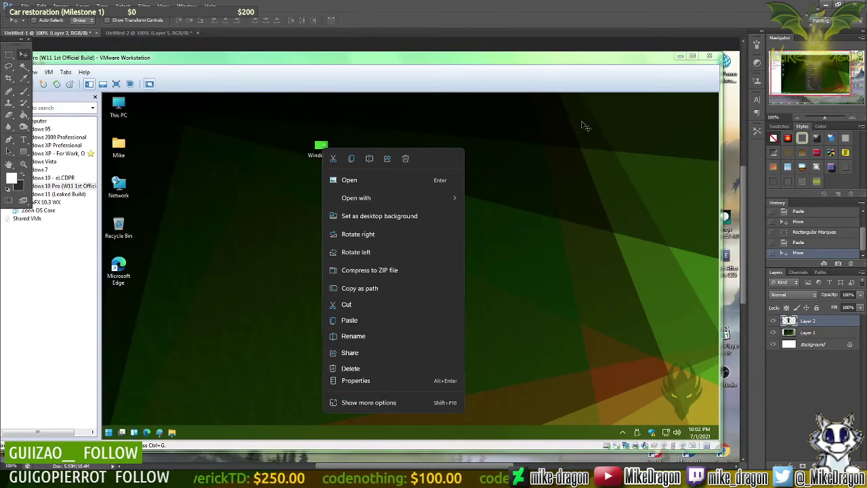
key(Left)
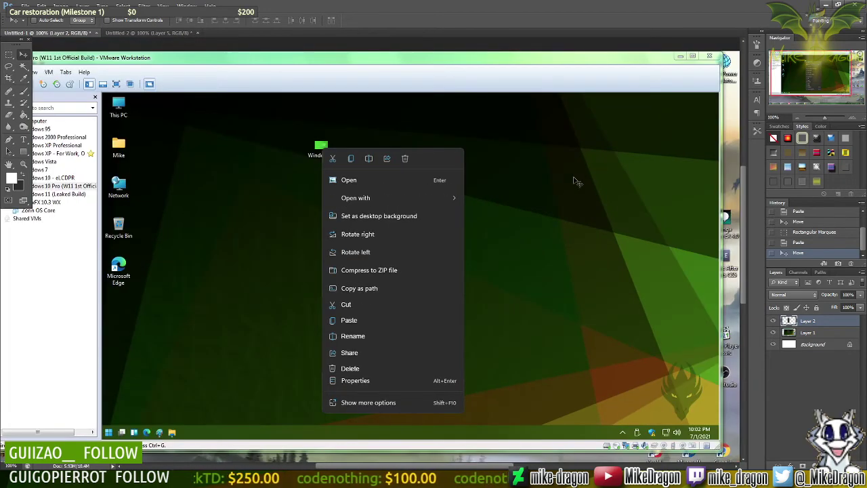
Step: Quit Photoshop without saving the open documents and show the VMware virtual machine in full screen
scroll(640, 237, down, 2)
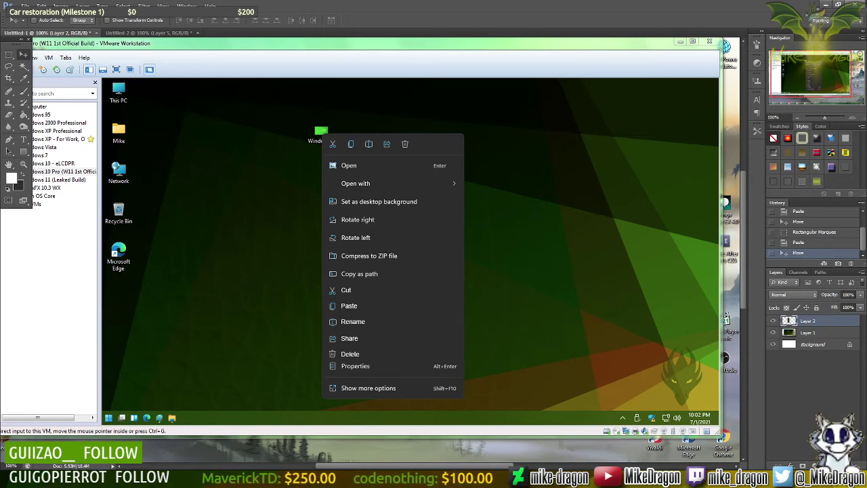
key(ctrl+q)
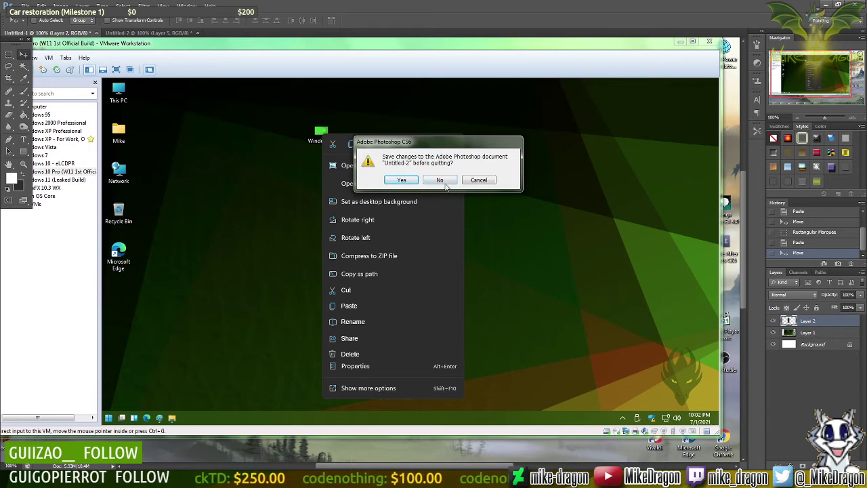
click(442, 181)
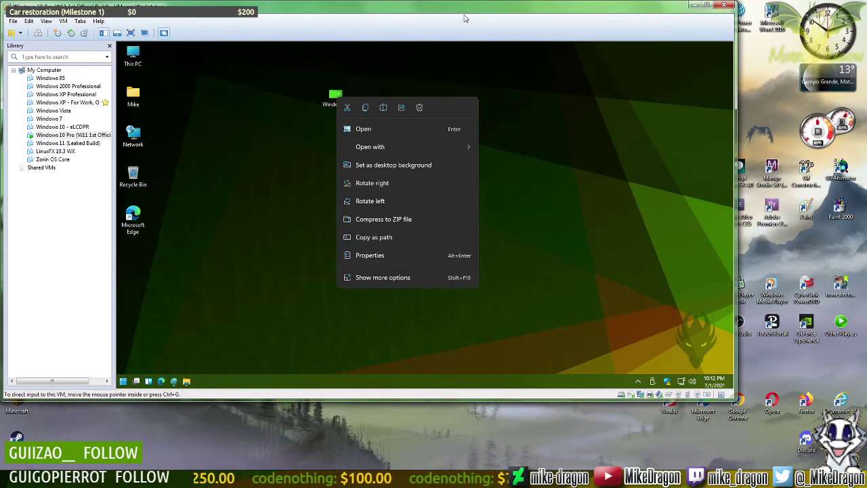
key(ctrl+alt+Return)
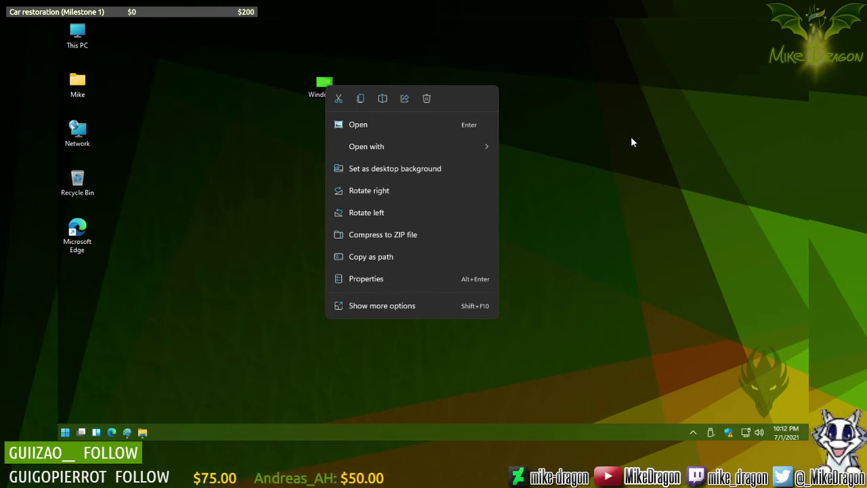
Step: Expand the Windows10 image's context menu to its full option list, dismiss it, and permanently delete the file from the desktop
click(416, 307)
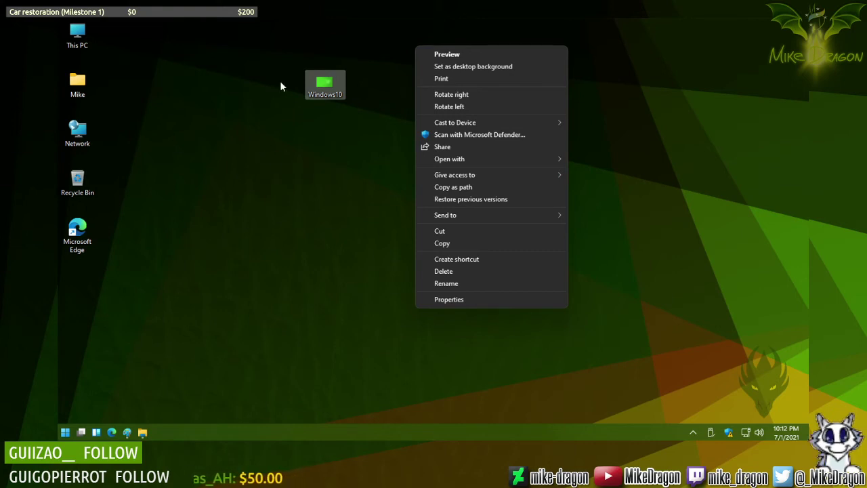
drag(272, 51, 448, 154)
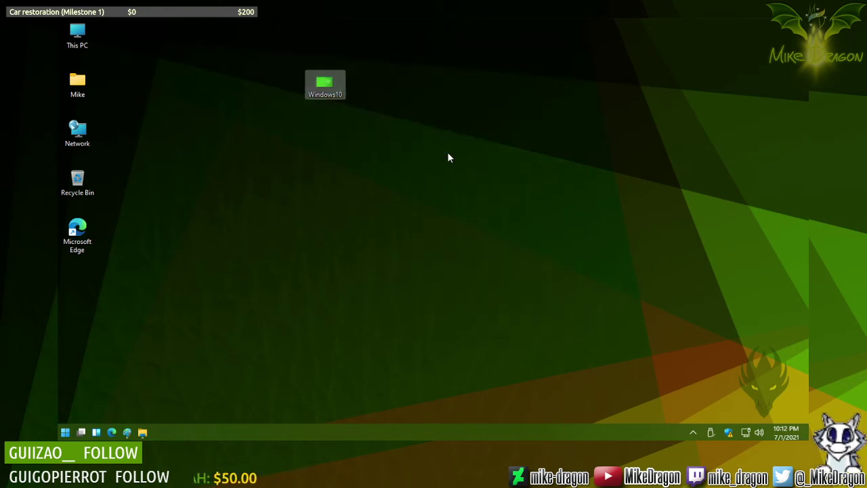
key(shift+Delete)
key(Return)
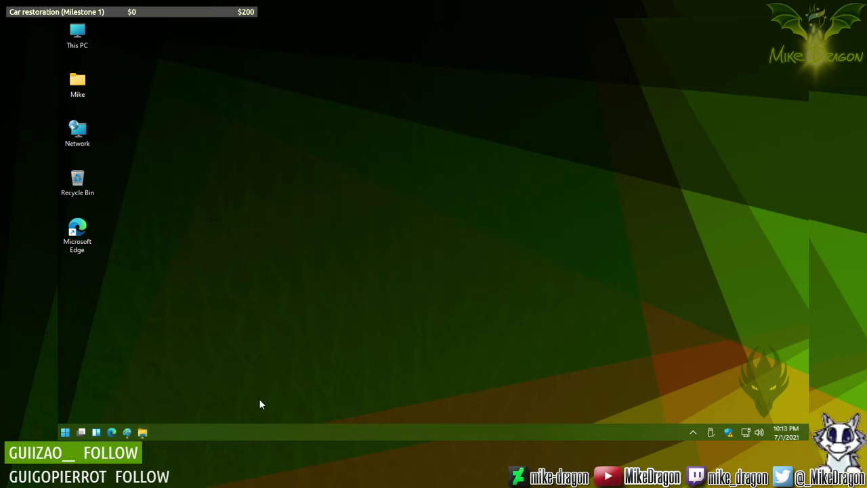
Step: Close both untitled Paint windows in the virtual machine, discarding their unsaved changes
mouse_move(128, 434)
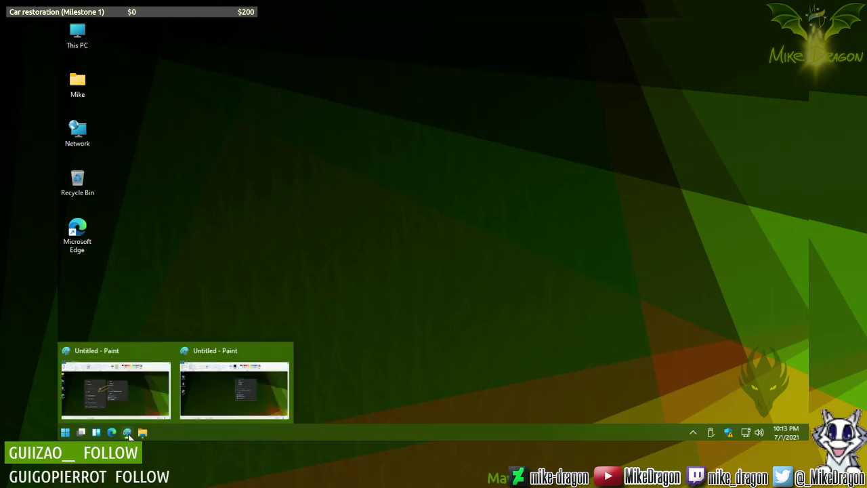
click(115, 390)
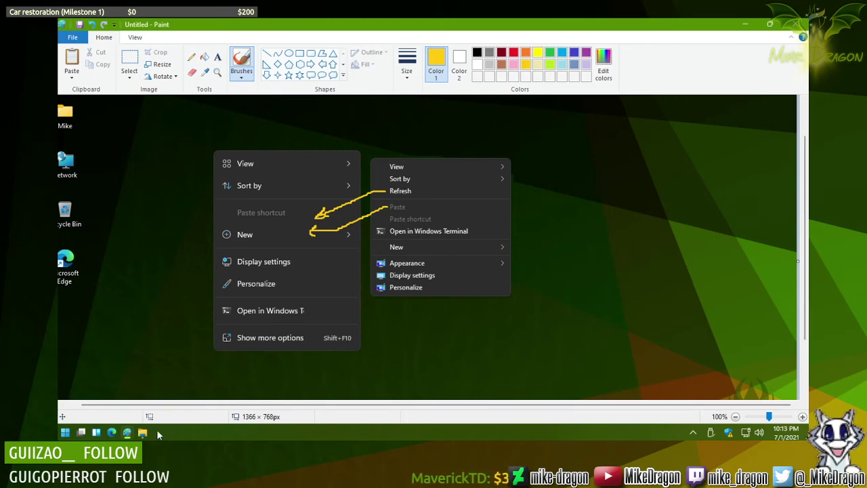
click(795, 24)
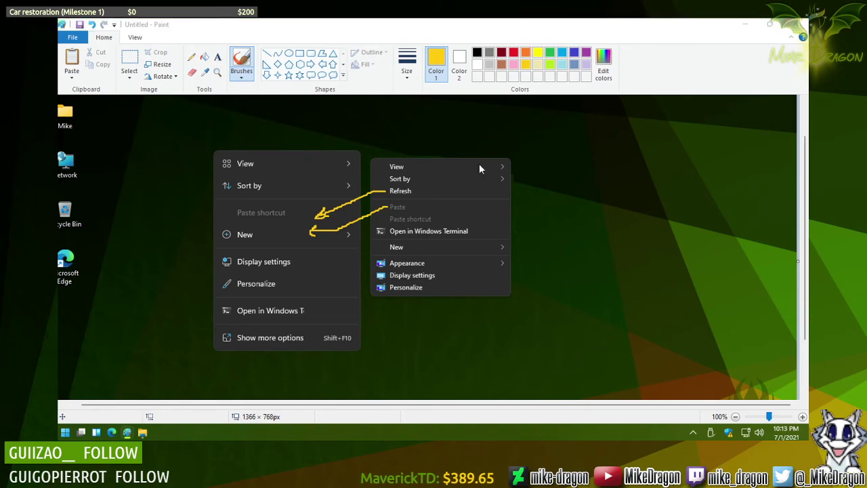
click(456, 227)
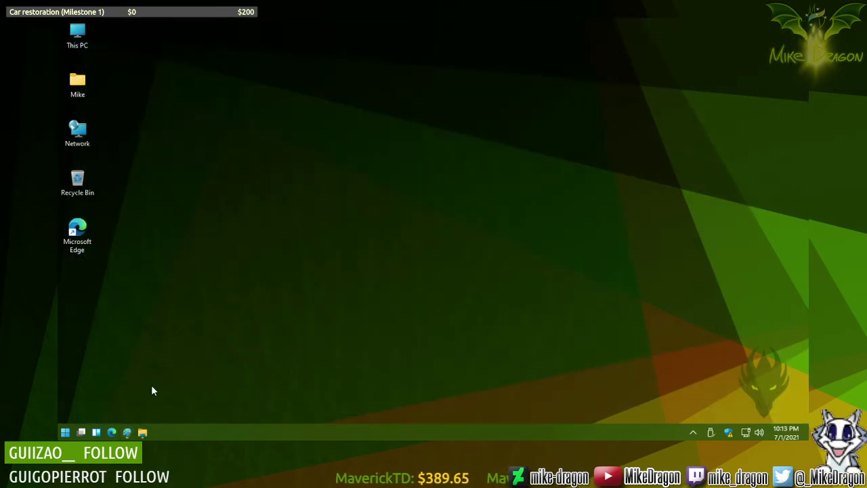
click(126, 431)
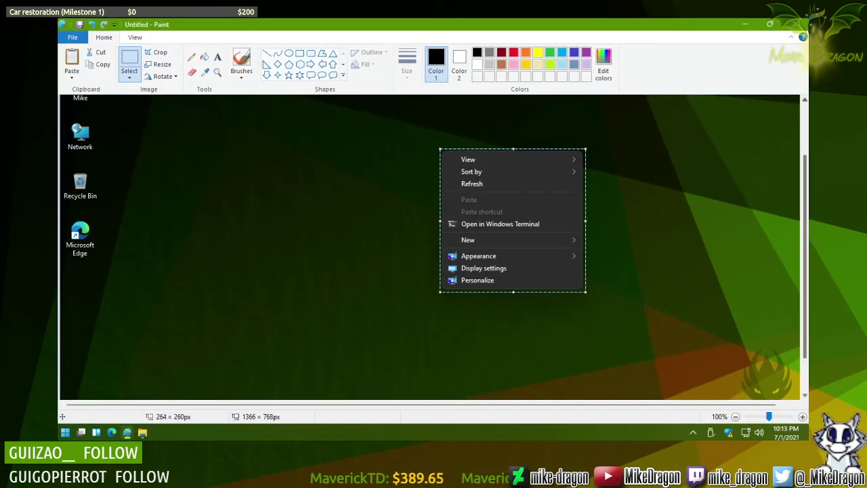
click(794, 24)
click(452, 226)
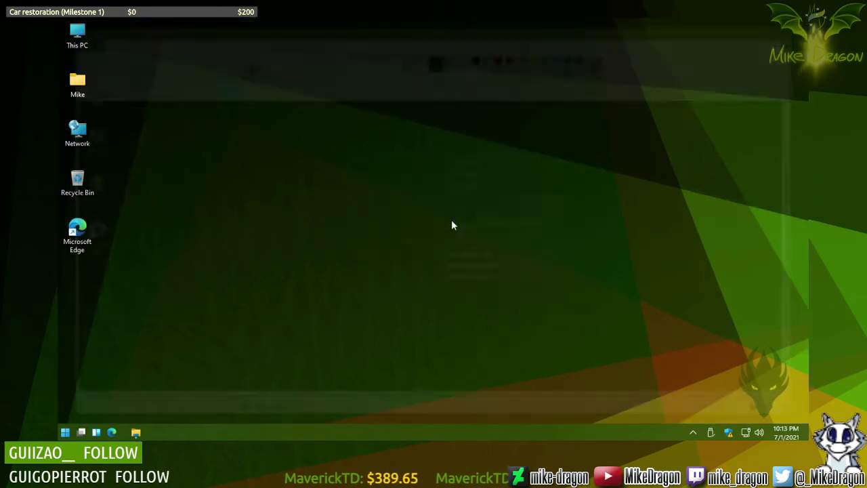
Step: Switch to the File Explorer window showing Pictures and look over its additional commands
click(130, 430)
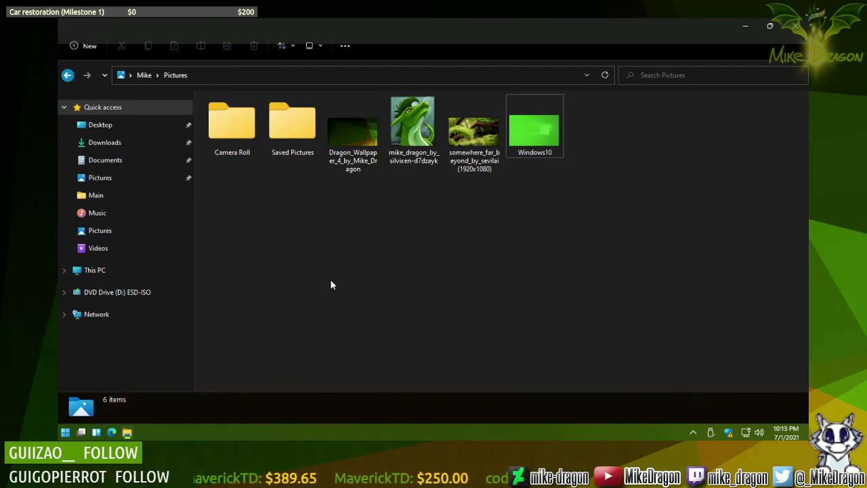
click(345, 46)
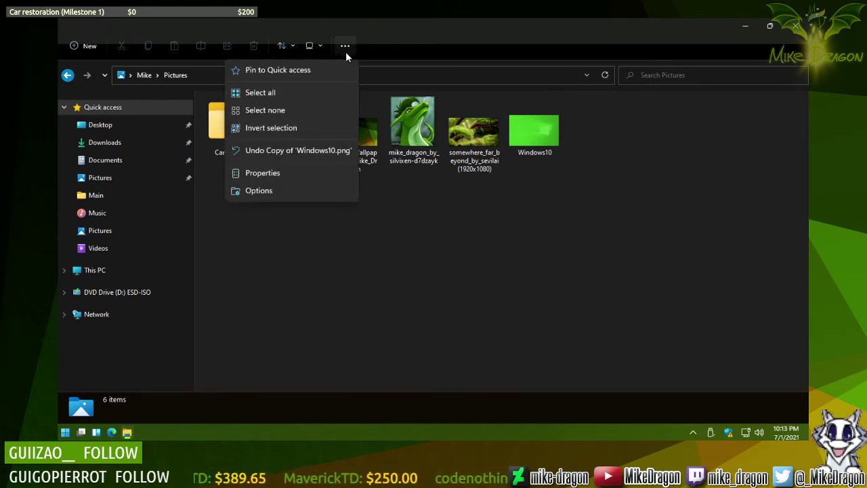
click(407, 284)
Step: Open the Fonts folder inside Windows on Local Disk (C:) and select the Gadugi and Cambria Math Regular fonts in turn
click(87, 271)
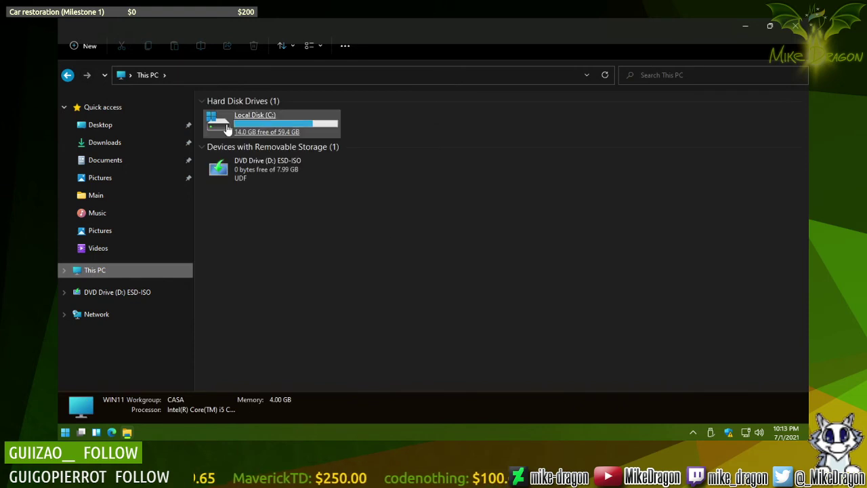
double_click(226, 129)
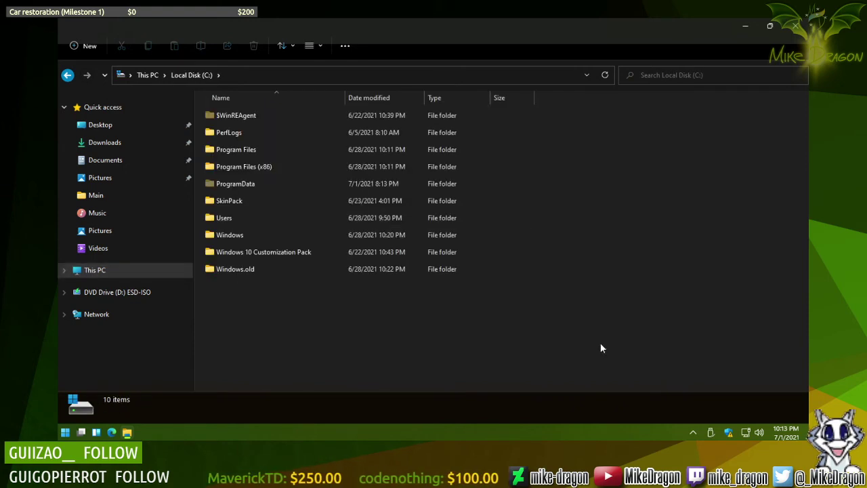
click(232, 237)
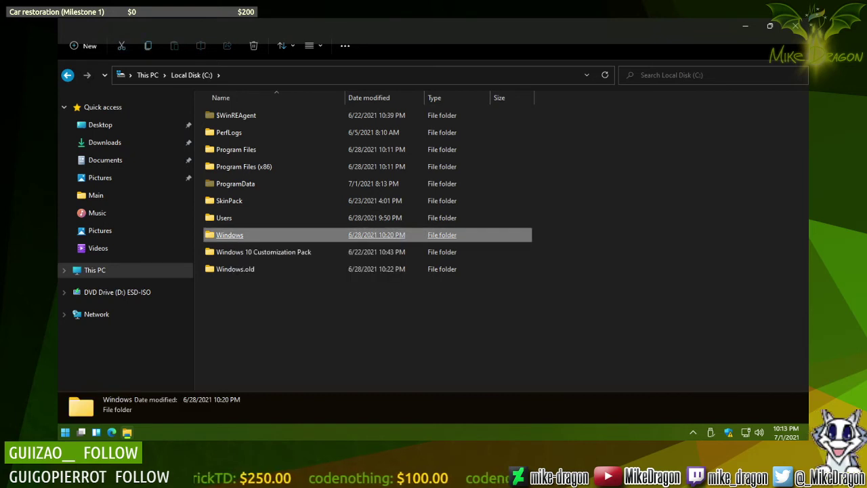
double_click(232, 237)
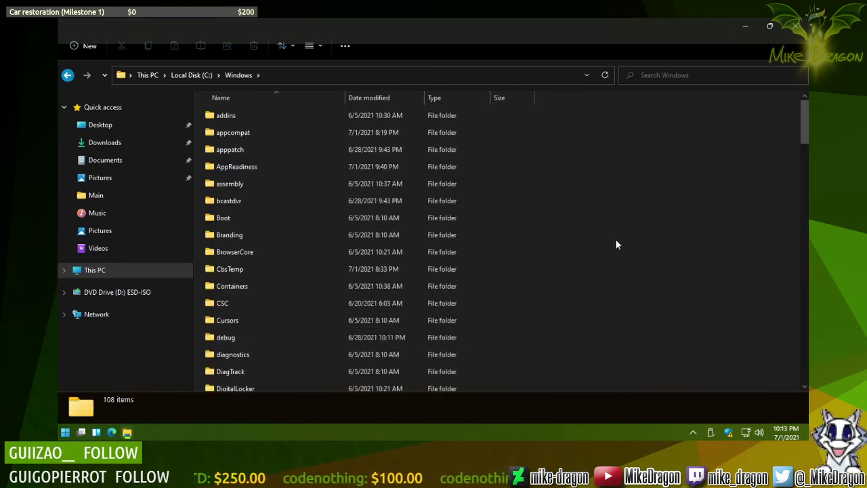
scroll(618, 233, down, 5)
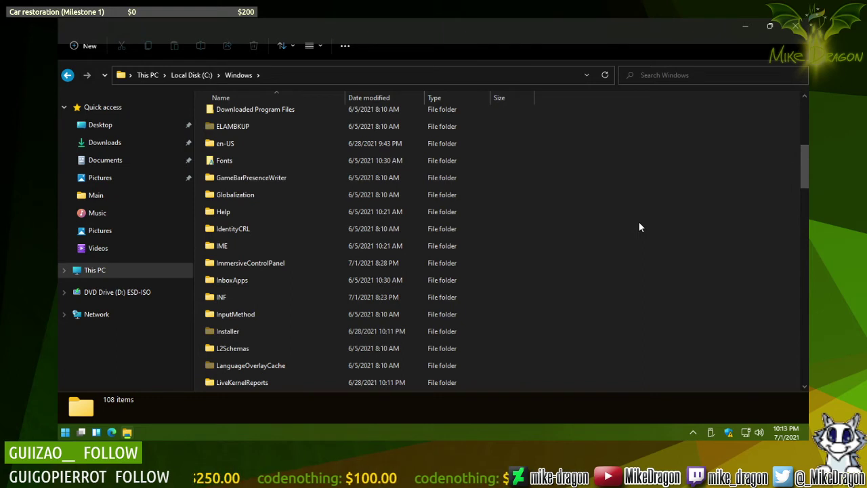
click(223, 161)
key(Return)
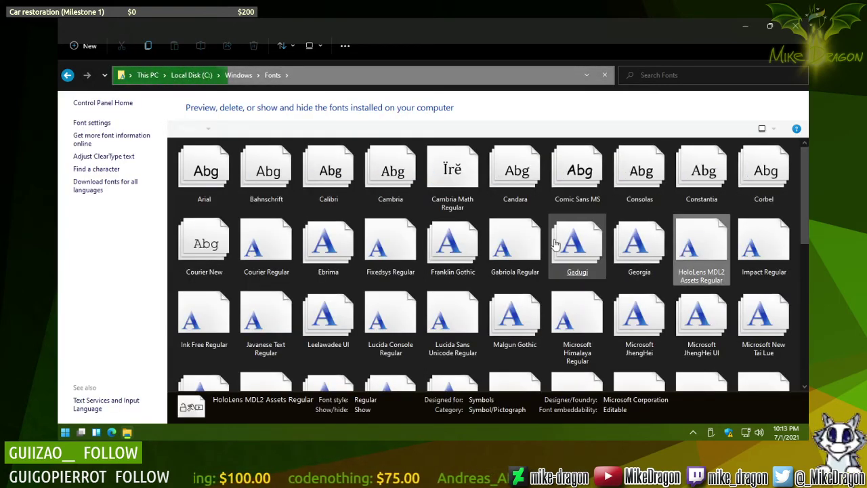
click(573, 244)
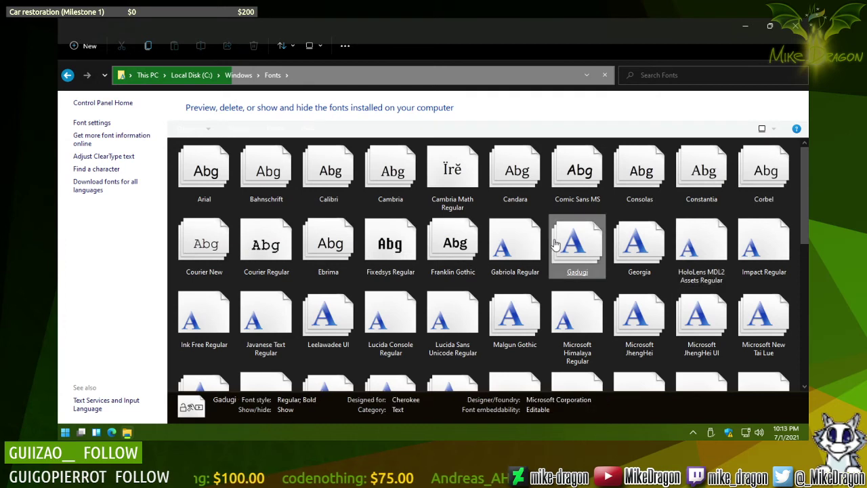
click(437, 165)
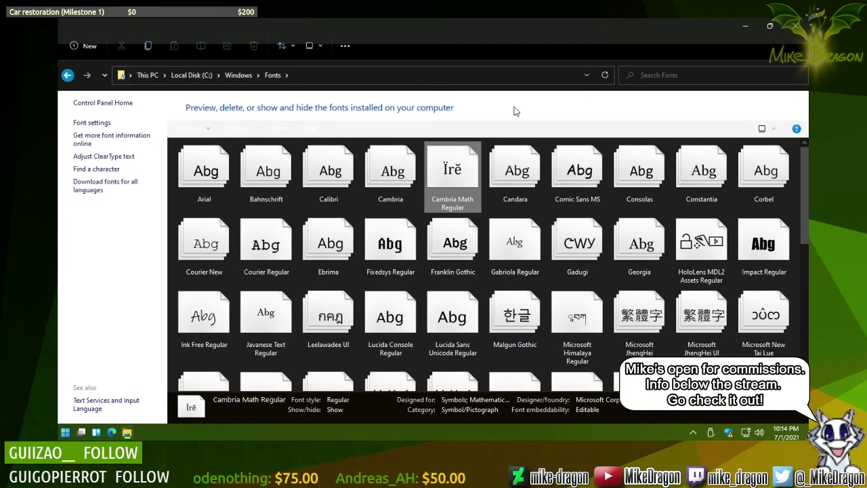
Step: Return to the Windows folder, look through its subfolders, and open System32
click(68, 75)
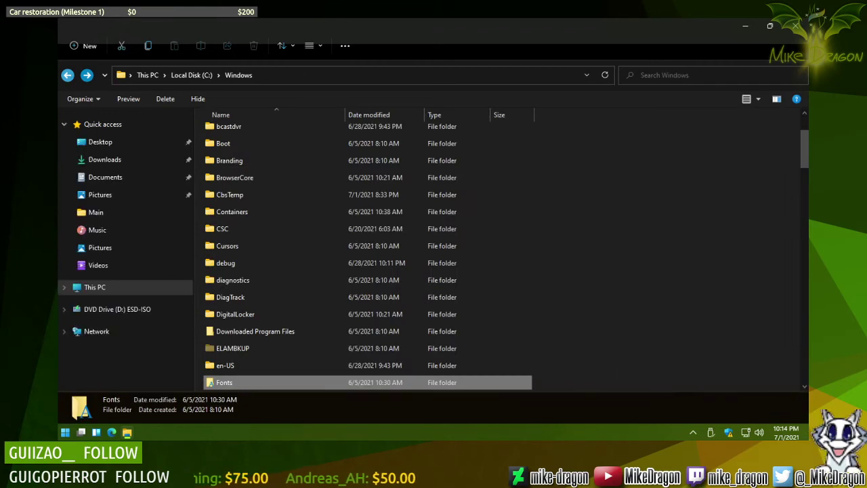
scroll(662, 181, down, 6)
scroll(675, 229, down, 10)
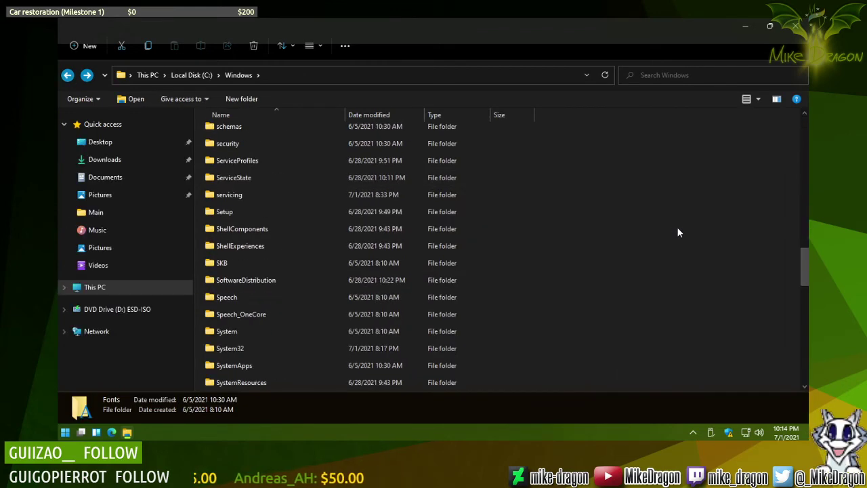
scroll(678, 232, down, 2)
scroll(677, 228, down, 10)
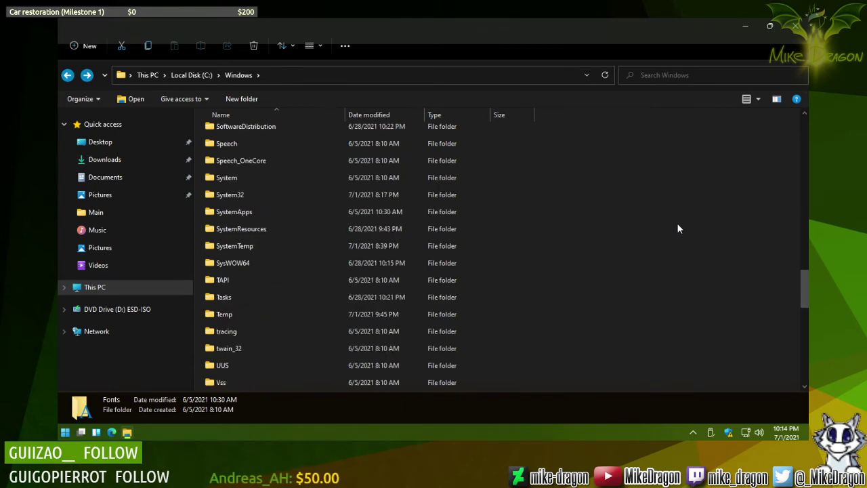
scroll(662, 229, up, 15)
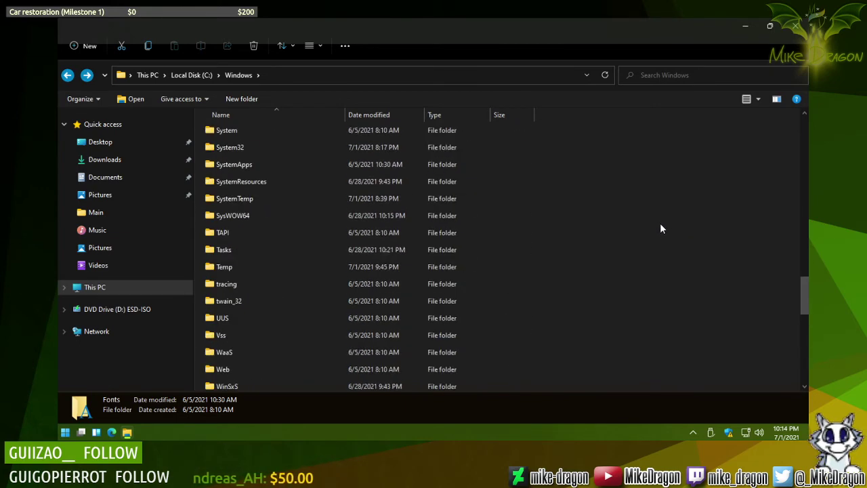
scroll(663, 241, up, 4)
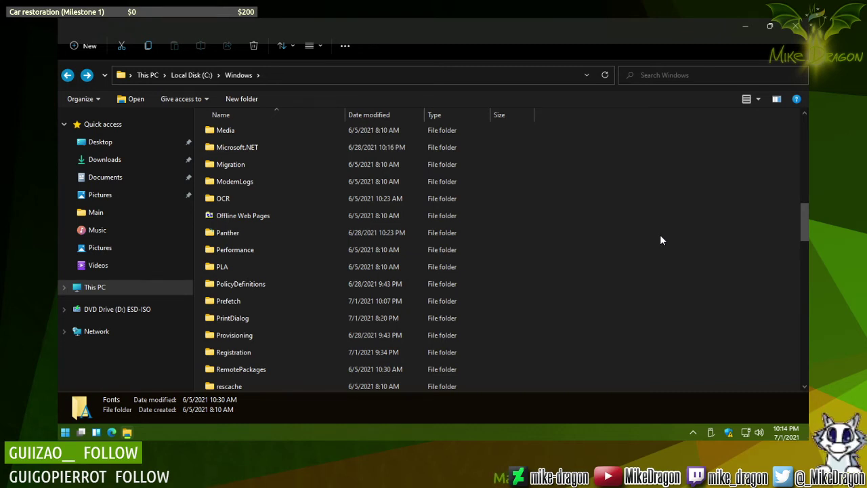
scroll(649, 224, down, 4)
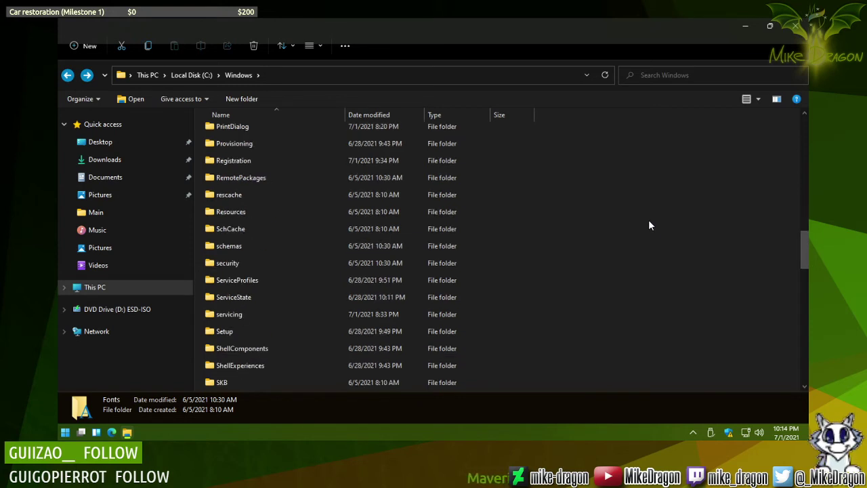
scroll(648, 225, down, 3)
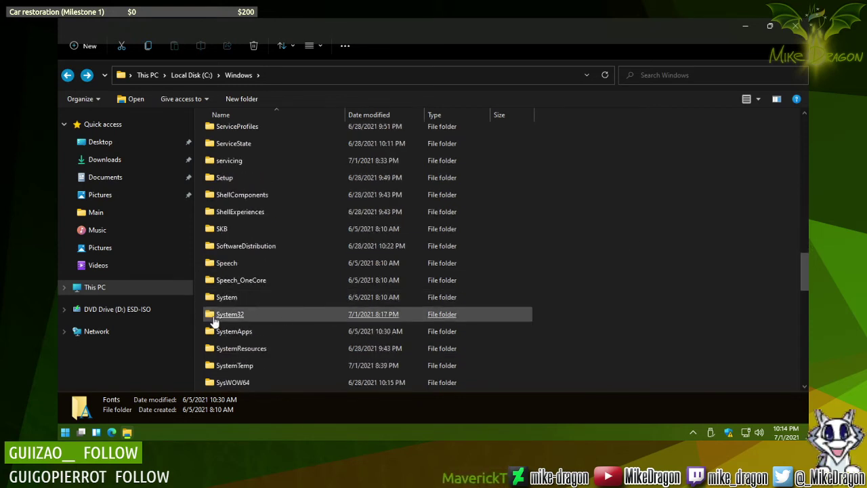
click(214, 322)
double_click(214, 323)
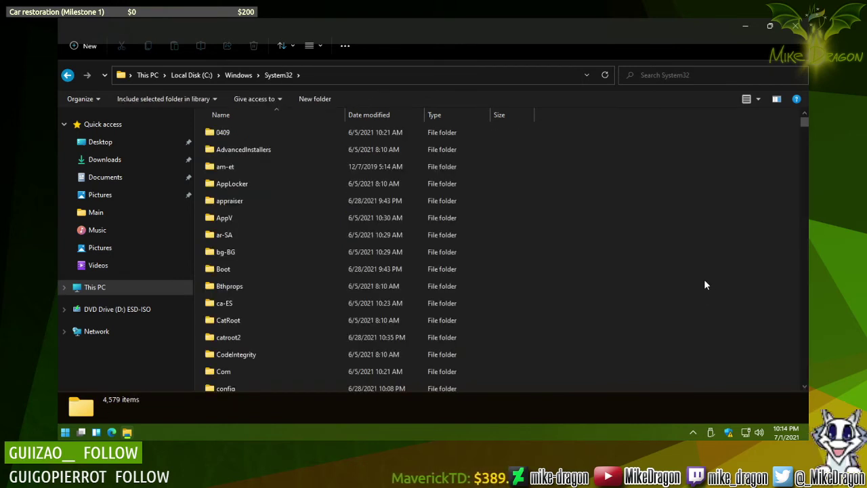
Step: Jump to the System32 folders starting with "ms" and go through the entries from MSDRM to OpenSSH
text(ms)
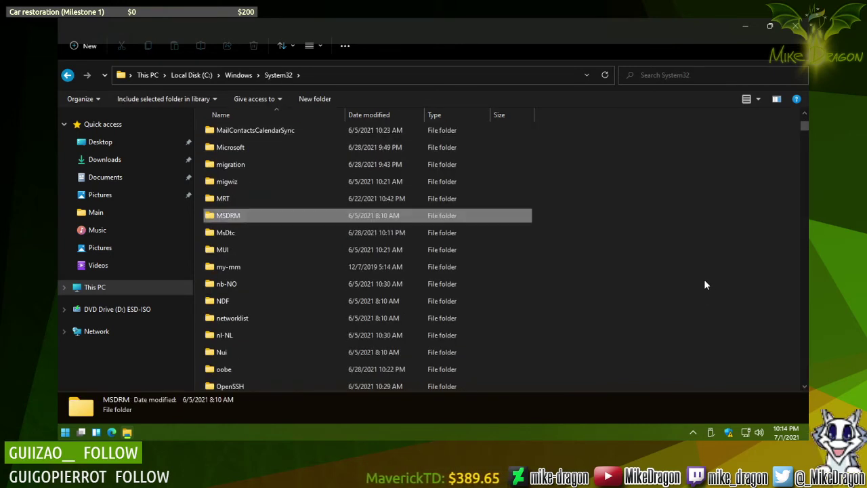
key(Down)
key(Down)
key(Down)
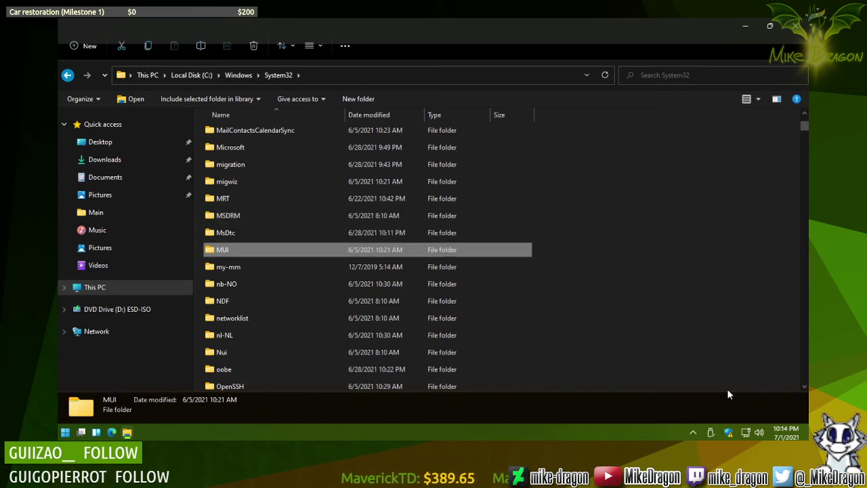
key(Down)
key(Down)
key(Down)
key(Down)
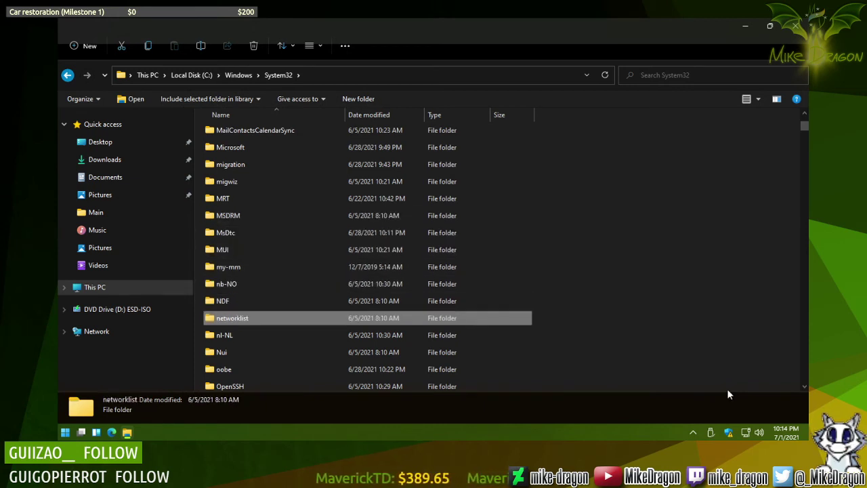
key(Down)
key(Down)
key(Down)
key(Down)
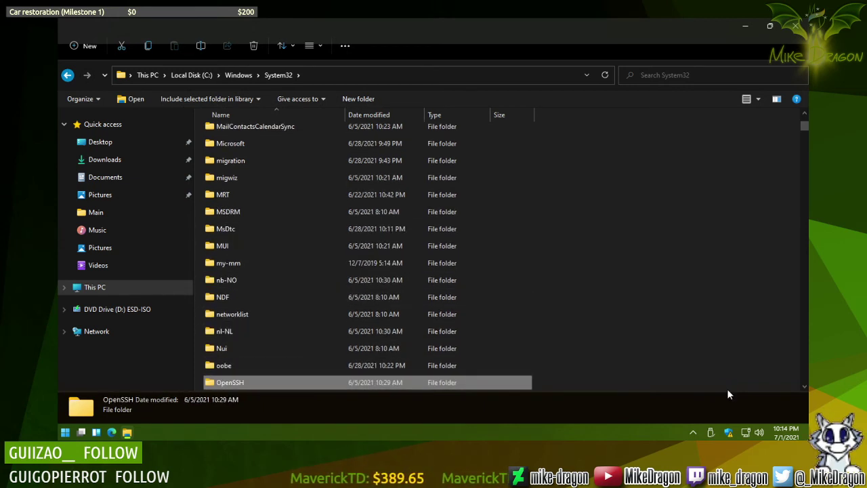
key(Down)
Step: Jump to the System32 files starting with "ms" and go through them one by one as far as MSAudDecMFT.dll
text(ms)
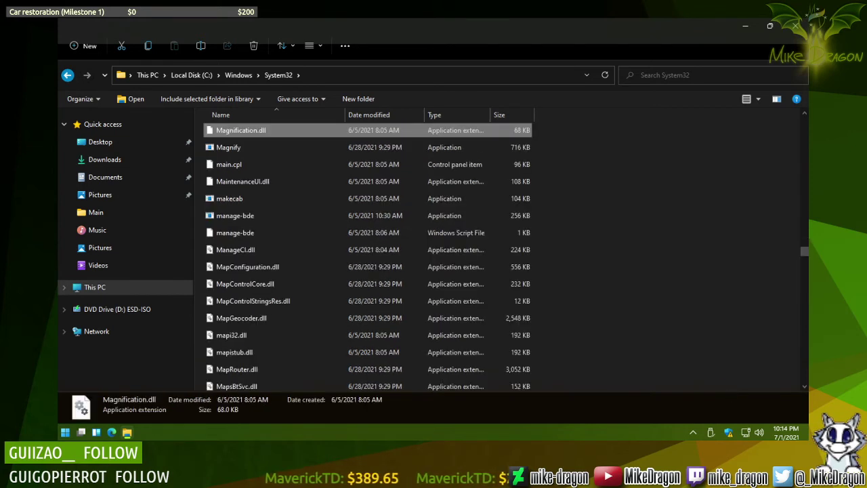
text(acm)
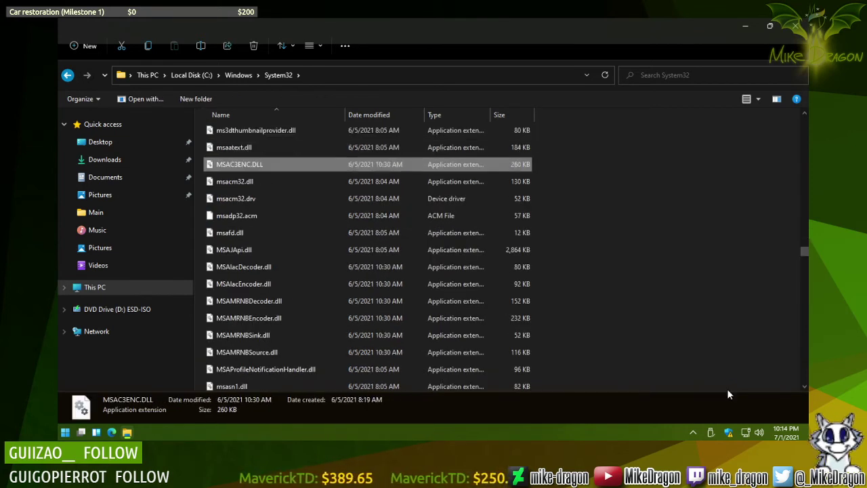
key(Down)
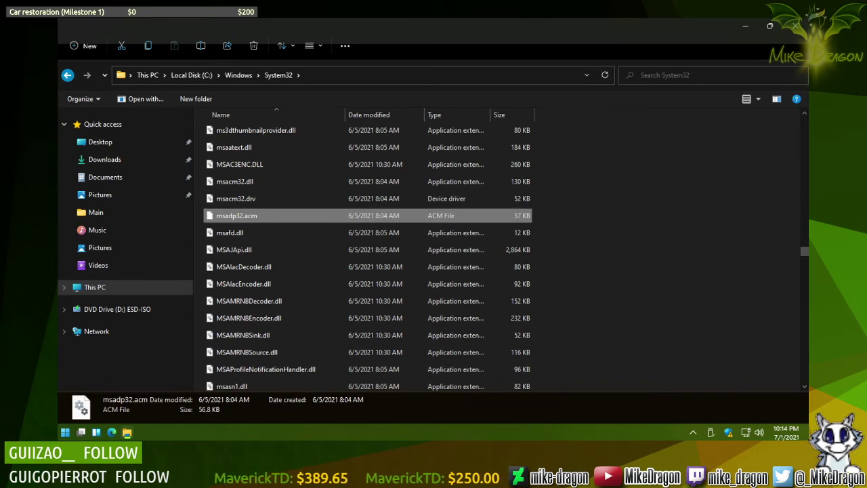
key(Down)
key(Down)
key(Down)
key(Down)
key(Down)
key(Down)
key(Down)
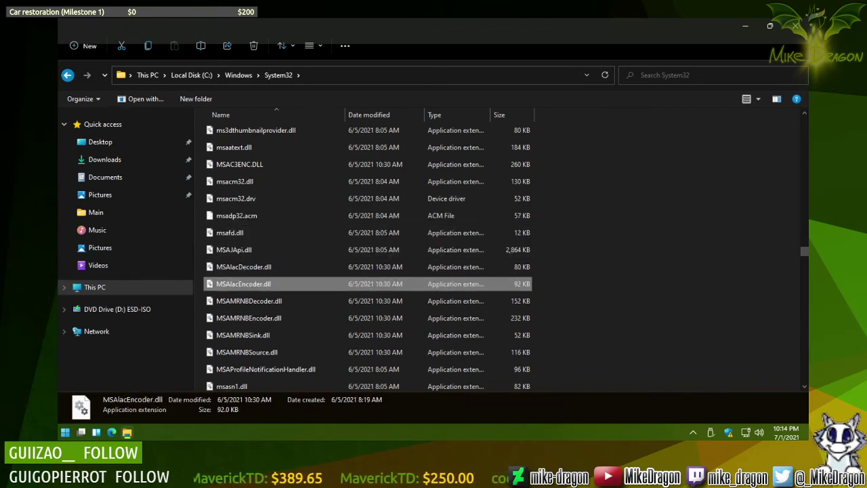
key(Down)
key(Down)
key(Down)
key(Down)
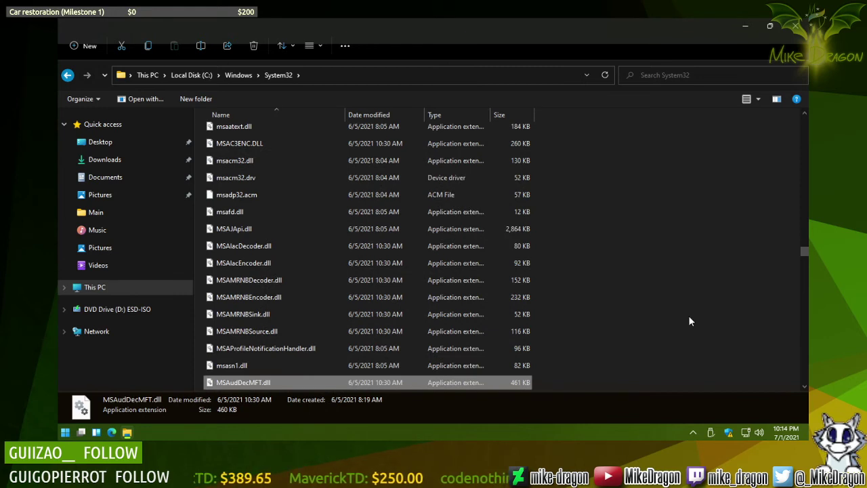
Step: Select msconfig and look through the System32 files beyond it for the Paint program, as far as the Narrator files
scroll(690, 321, down, 7)
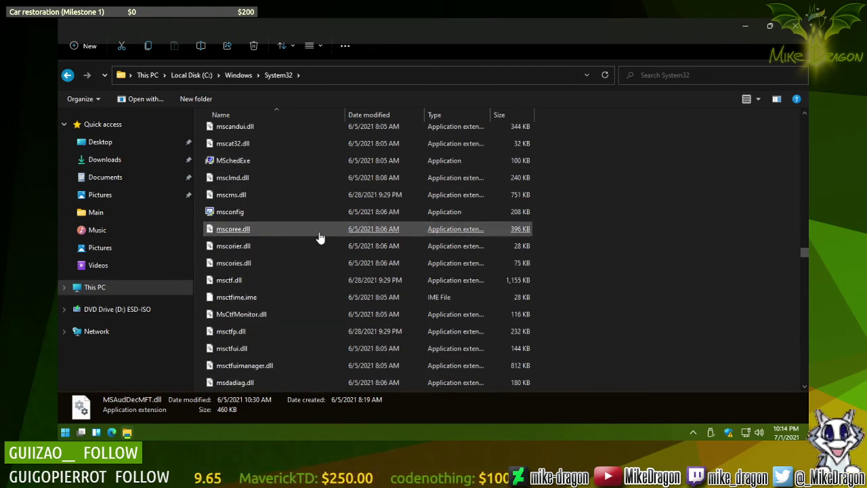
click(296, 214)
scroll(705, 261, down, 4)
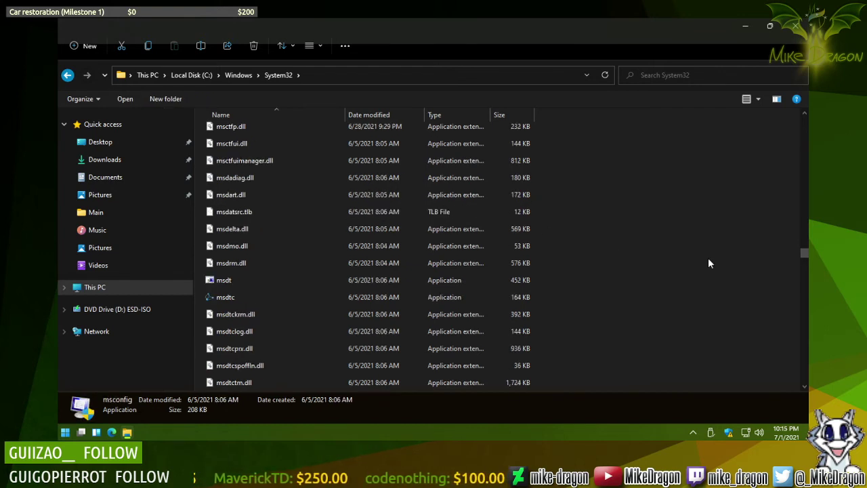
scroll(710, 263, down, 5)
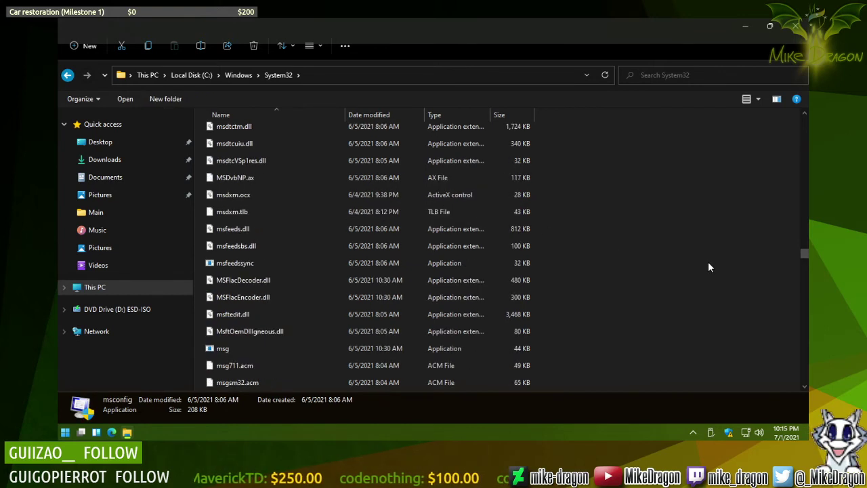
scroll(709, 267, down, 3)
scroll(709, 267, down, 6)
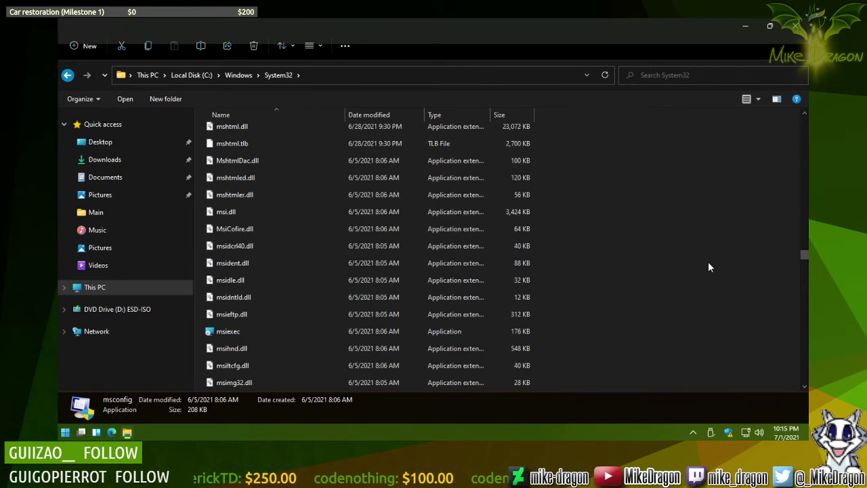
scroll(709, 267, down, 3)
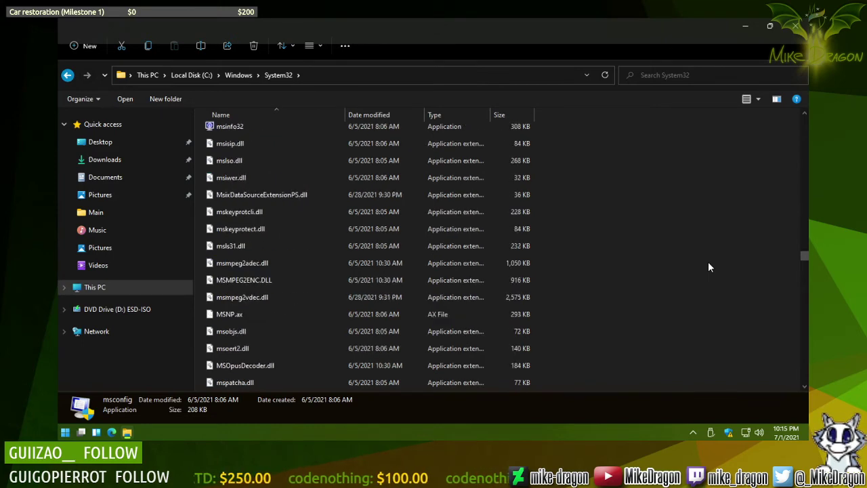
scroll(707, 267, down, 4)
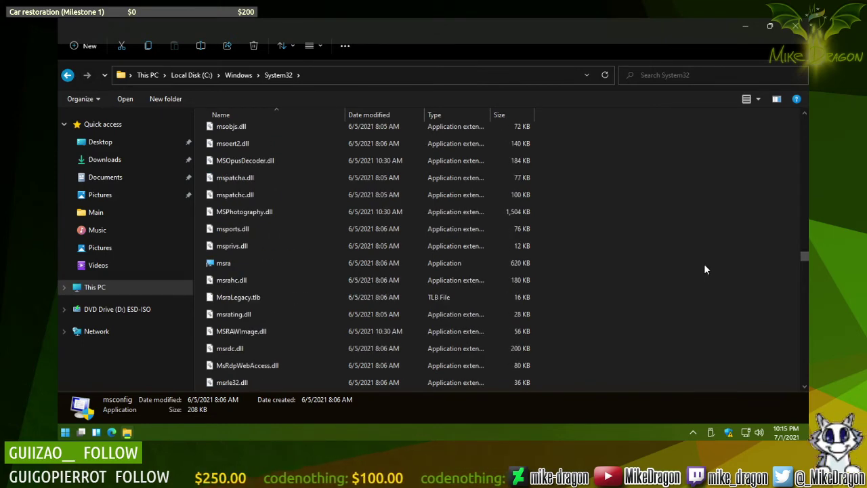
scroll(705, 269, down, 3)
scroll(704, 269, down, 13)
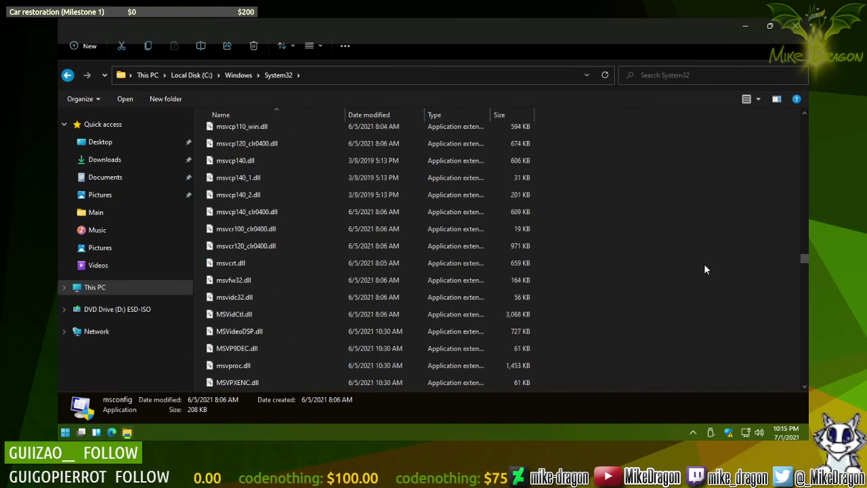
scroll(701, 269, down, 5)
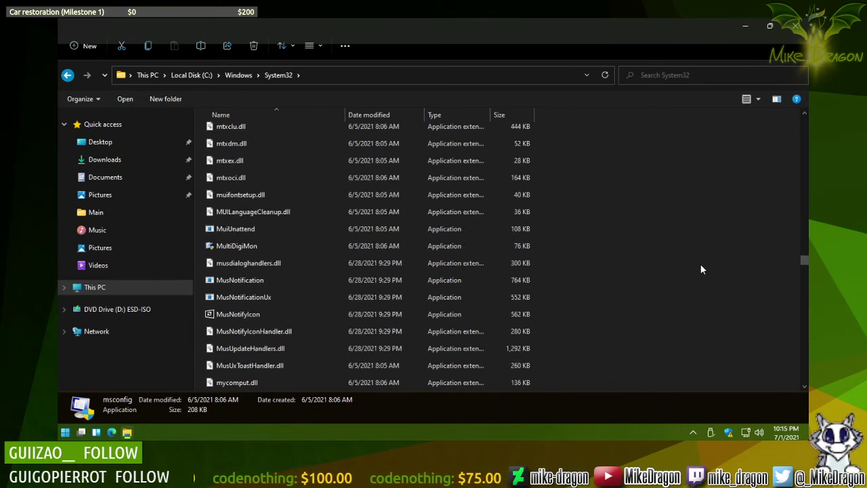
scroll(702, 269, down, 4)
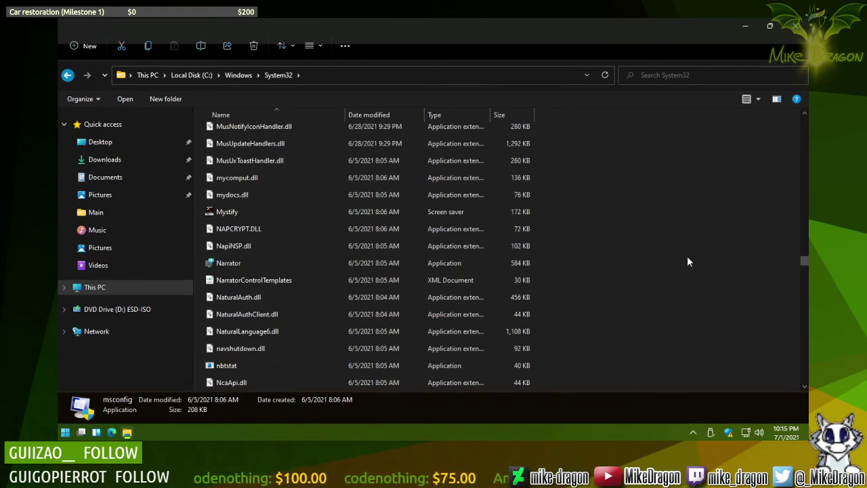
scroll(687, 261, up, 13)
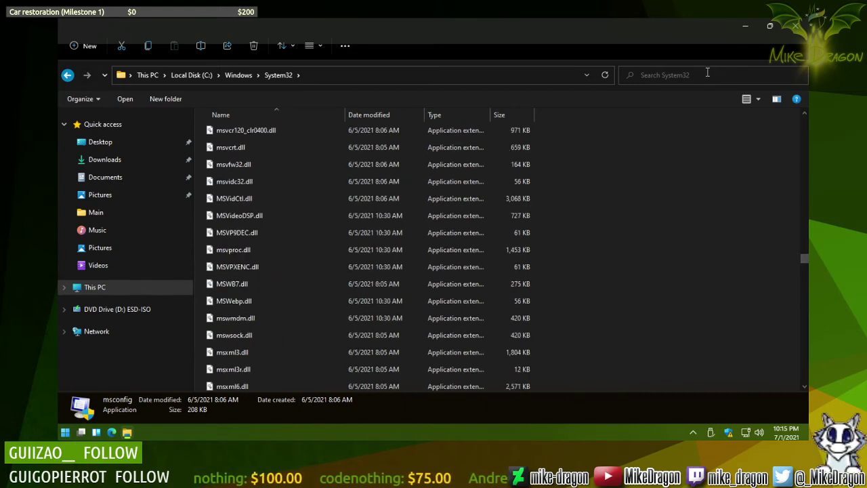
Step: Jump to the files starting with "msp" and search System32 for MSPaint
click(503, 136)
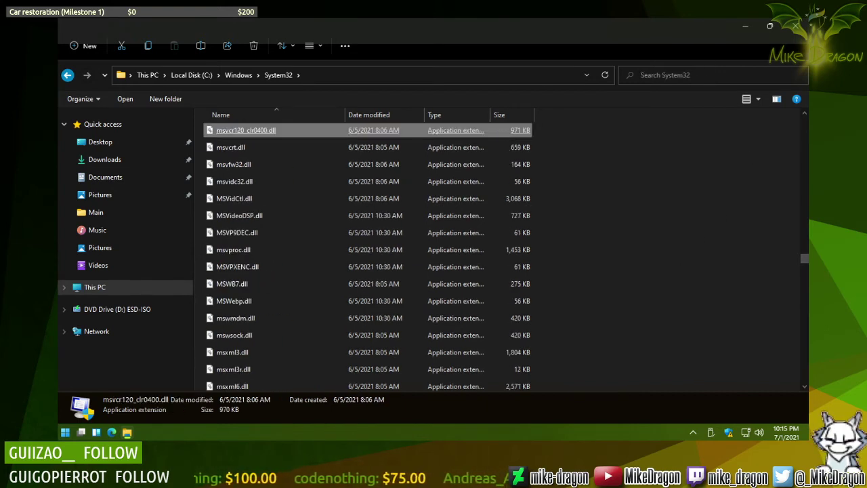
text(msp)
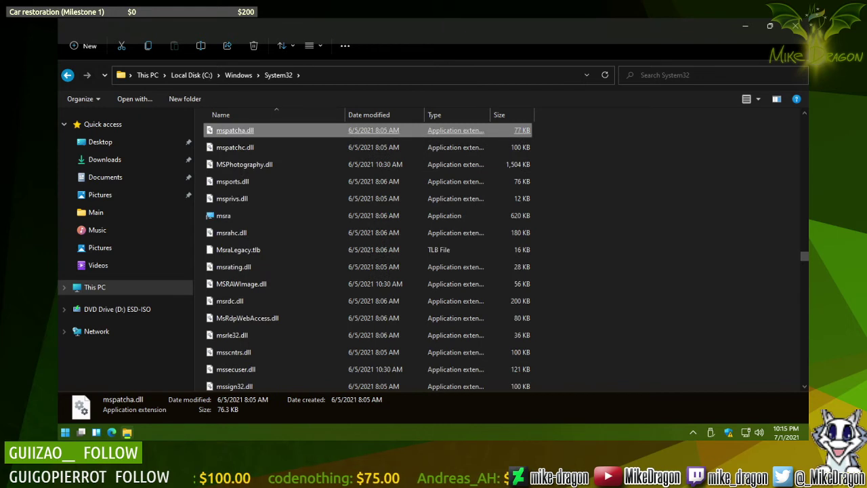
click(688, 82)
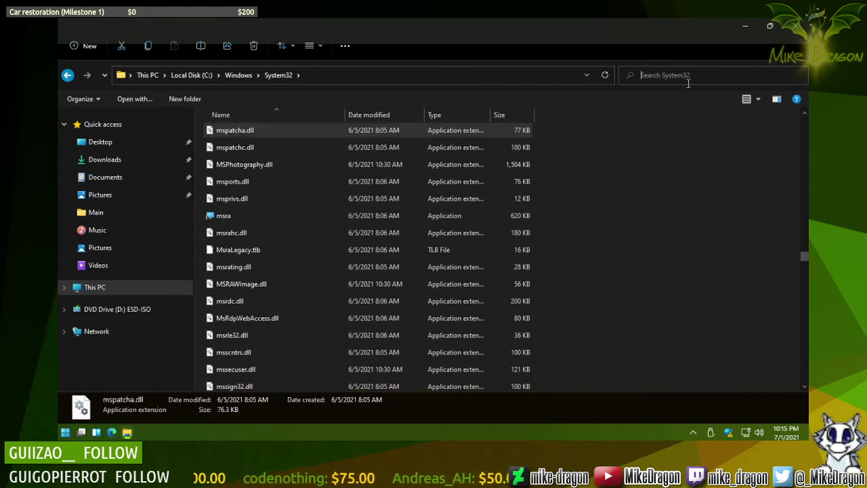
text(MSP)
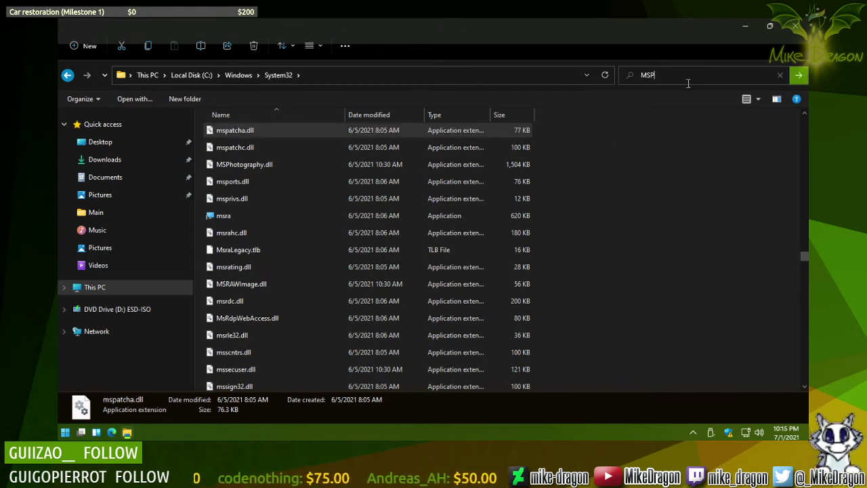
text(aint)
key(Return)
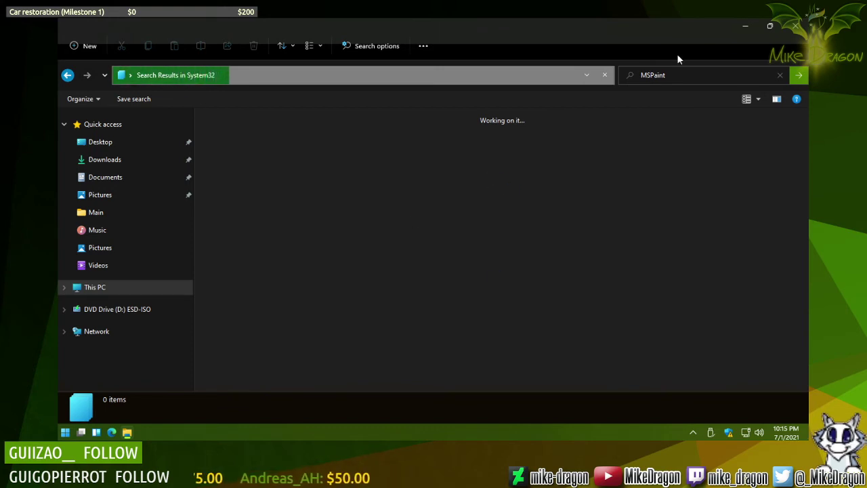
Step: Minimize the File Explorer window and look over the options of the pinned Paint app in Start
click(746, 28)
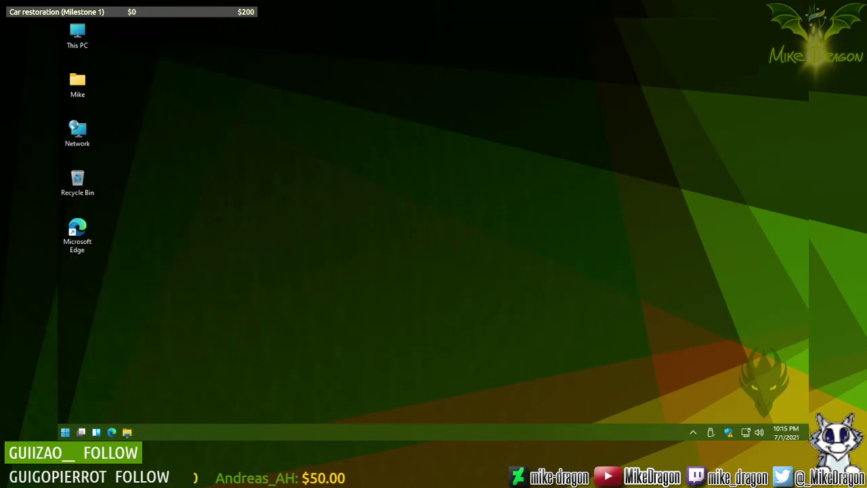
click(65, 431)
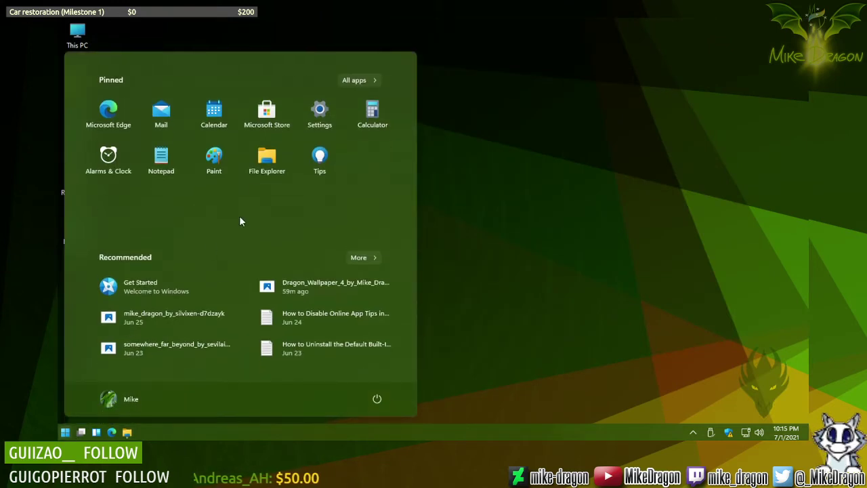
right_click(212, 157)
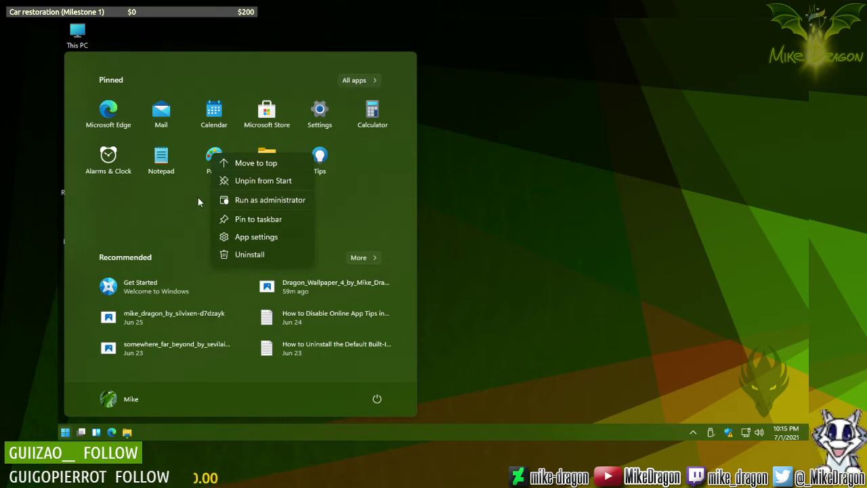
click(175, 215)
Step: Try to place the pinned Paint app from Start onto the desktop
mouse_move(213, 156)
mouse_down()
mouse_move(505, 153)
mouse_move(503, 117)
mouse_up()
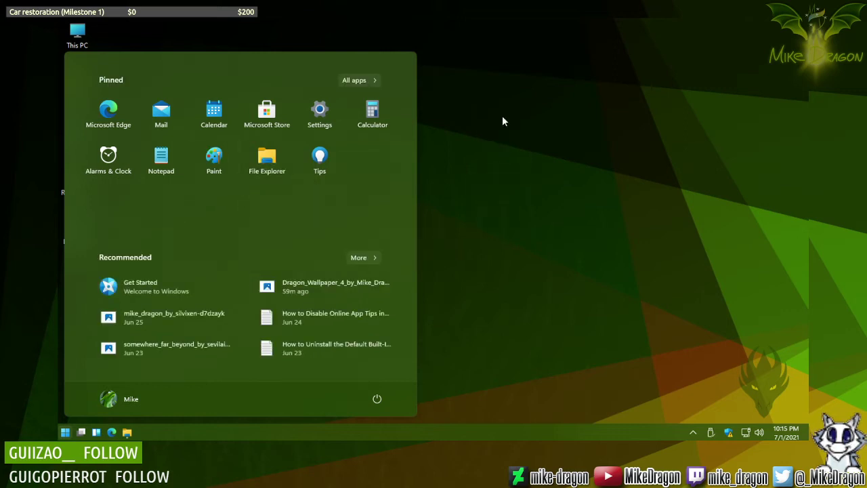
click(499, 64)
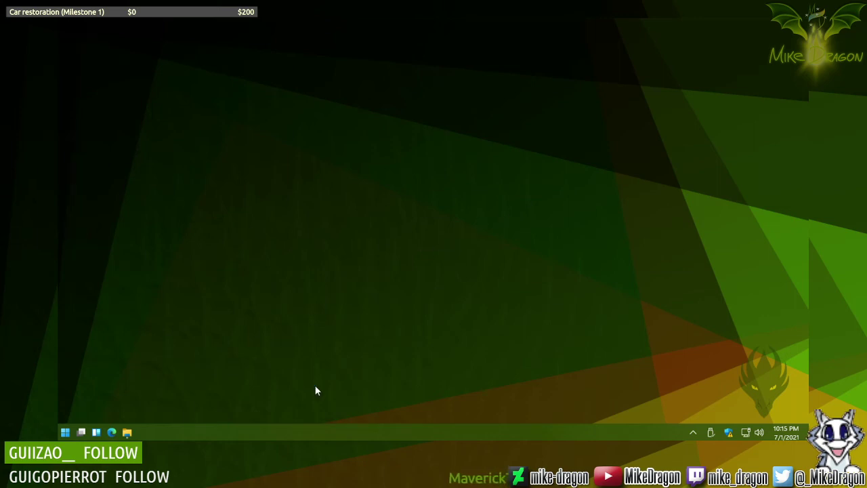
click(66, 432)
mouse_move(214, 158)
mouse_down()
mouse_move(593, 157)
mouse_move(494, 119)
mouse_move(476, 99)
mouse_up()
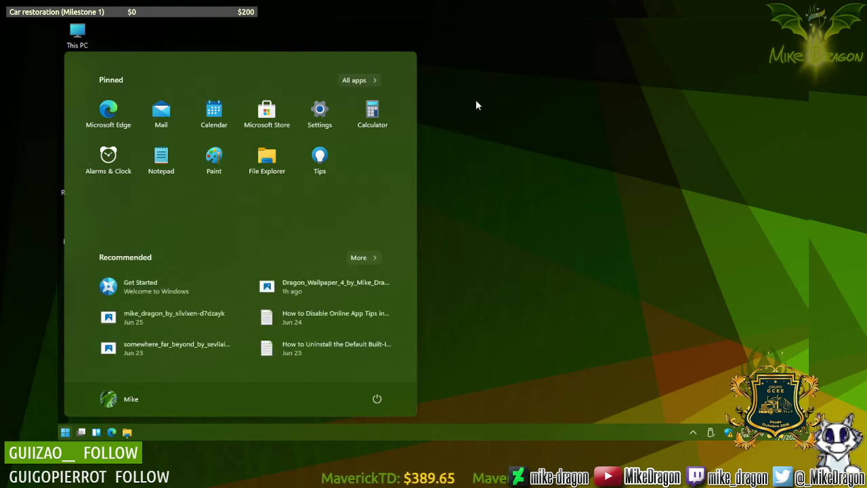
Step: Create a desktop shortcut for Paint from the full app list, place it below Microsoft Edge, and bring back the System32 search window
click(376, 80)
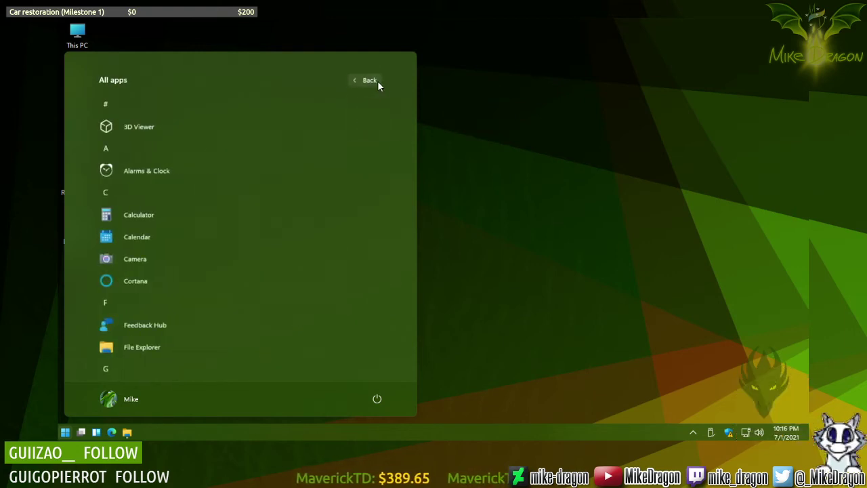
scroll(154, 306, down, 3)
scroll(167, 296, down, 3)
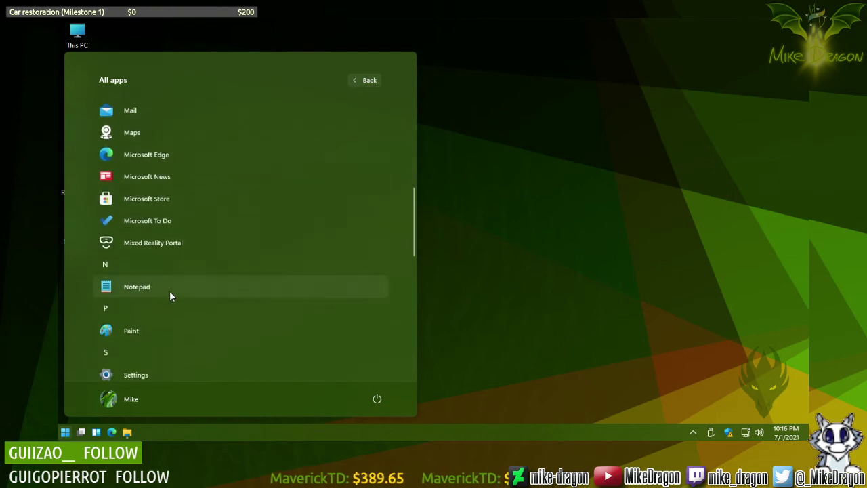
scroll(178, 293, down, 1)
drag(198, 279, 557, 219)
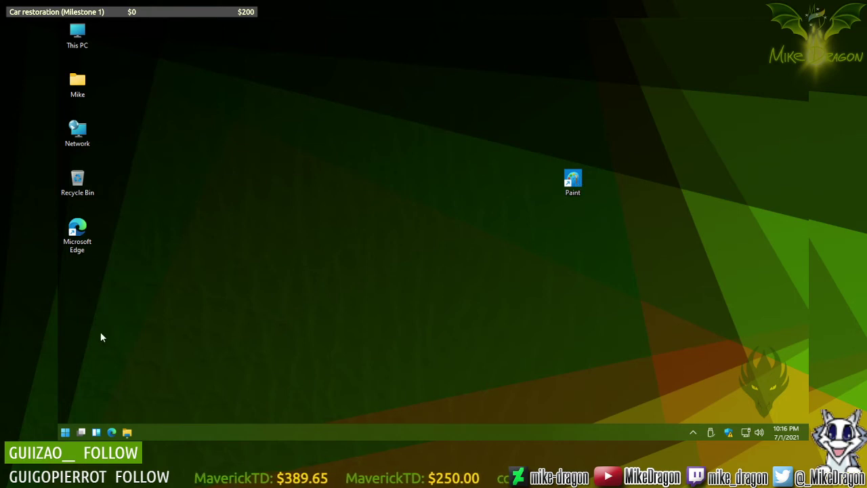
mouse_move(572, 181)
mouse_down()
mouse_move(403, 252)
mouse_move(129, 285)
mouse_move(80, 279)
mouse_up()
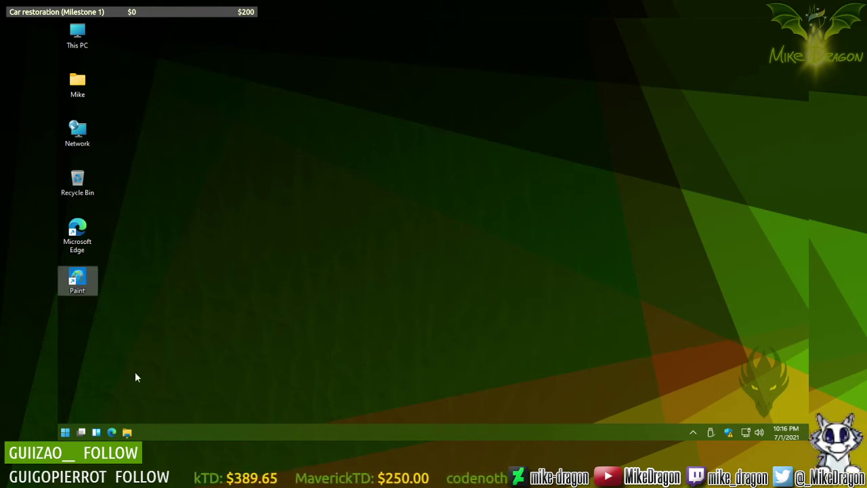
click(128, 432)
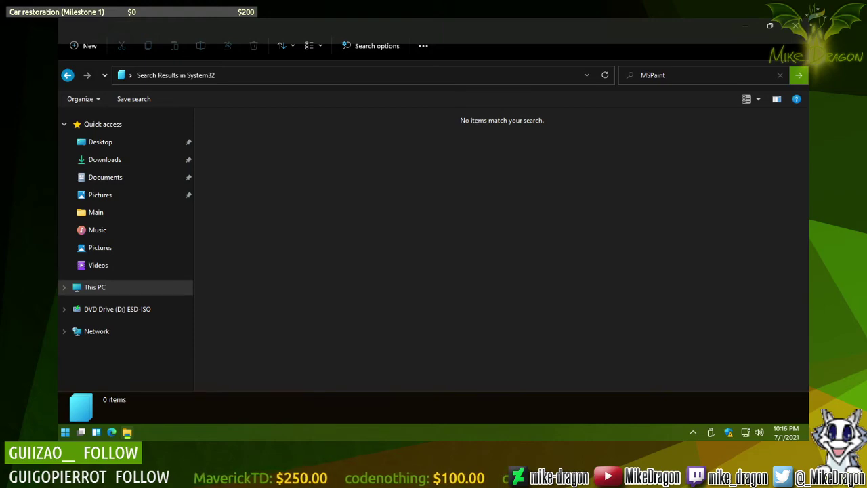
Step: Open a new file browser window on the host computer and go to the System32 folder in Windows on the WINDOWS (C:) drive
key(super+e)
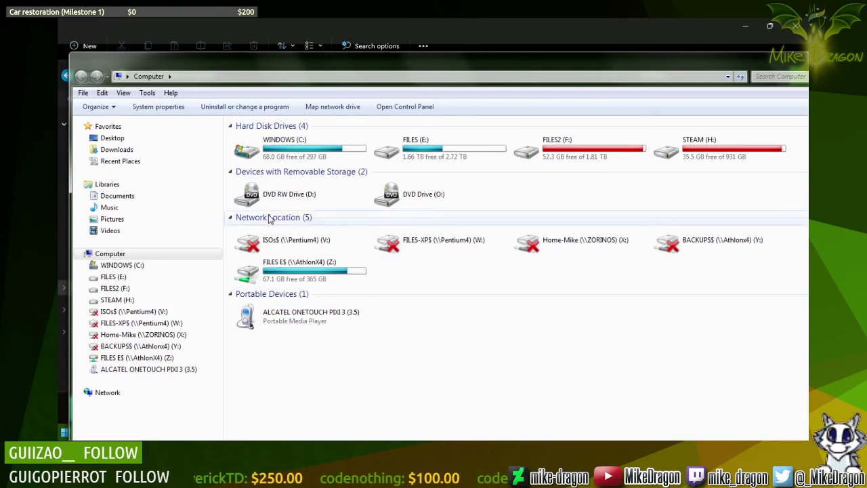
double_click(299, 143)
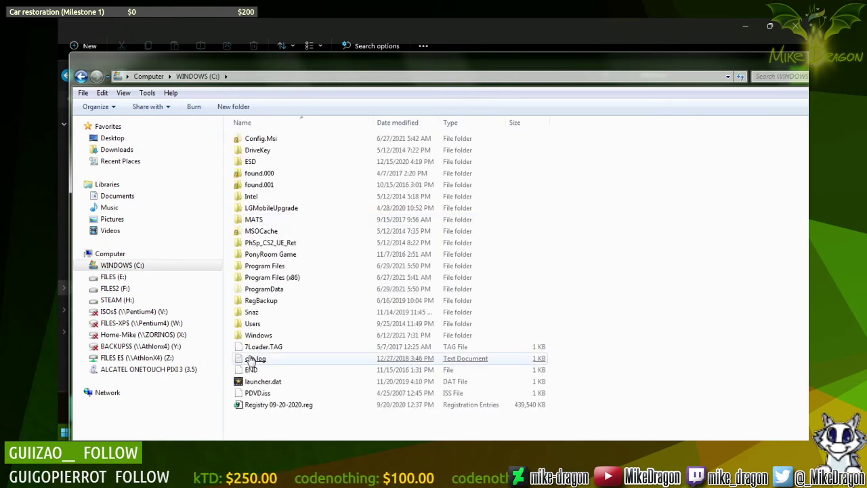
double_click(258, 335)
scroll(293, 319, down, 15)
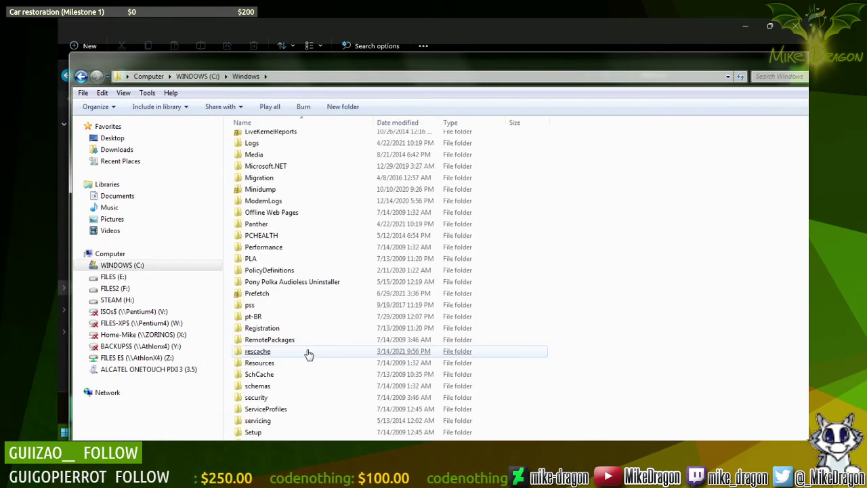
scroll(292, 299, up, 4)
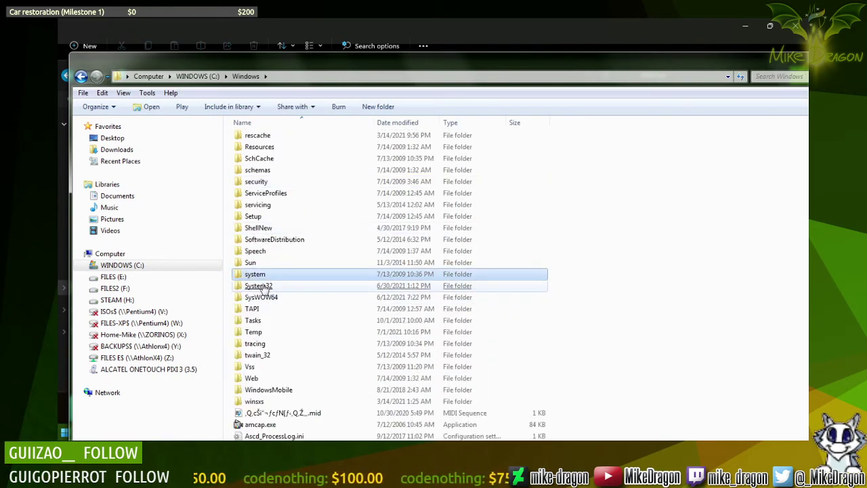
double_click(283, 293)
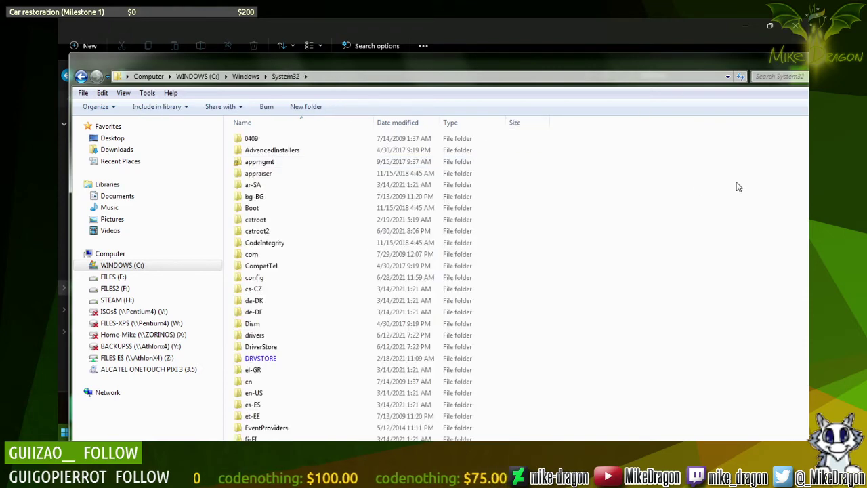
Step: Jump to the files starting with "ms" in the host's System32 folder and look through them for the Paint executable
scroll(595, 284, down, 20)
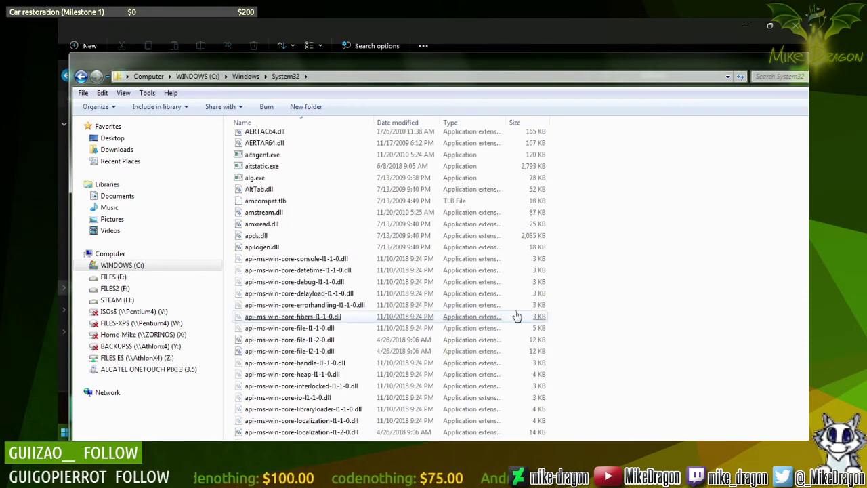
click(357, 283)
text(ms)
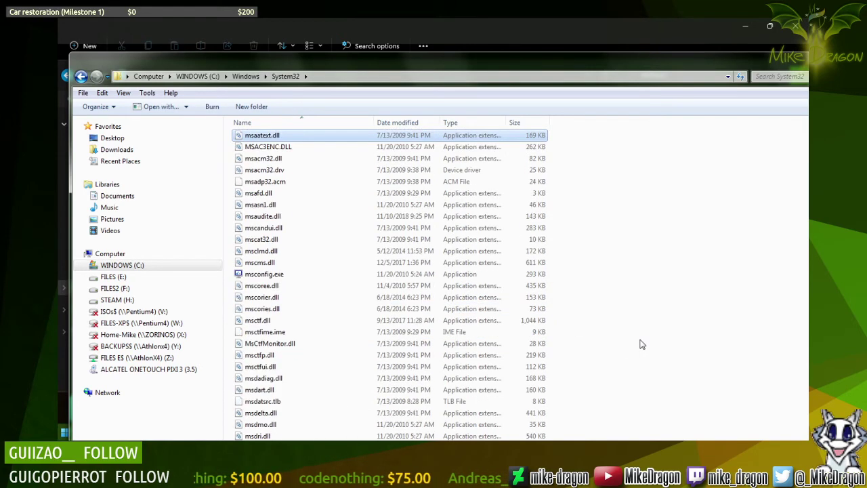
key(Down)
key(Down)
key(Down)
key(Down)
key(Down)
key(Down)
key(Down)
key(Down)
key(Down)
key(Down)
key(Down)
key(Down)
key(Down)
key(Down)
key(Down)
key(Down)
key(Down)
key(Down)
key(Down)
key(Down)
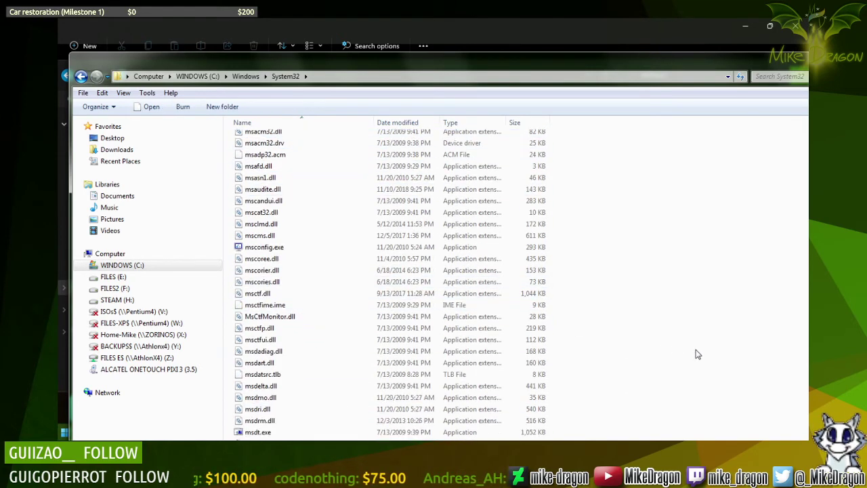
key(Down)
key(Down)
key(Down)
key(Down)
key(Down)
key(Down)
key(Down)
key(Down)
key(Down)
key(Down)
key(Down)
key(Down)
key(Down)
key(Down)
key(Down)
key(Down)
key(Down)
key(Down)
key(Down)
key(Down)
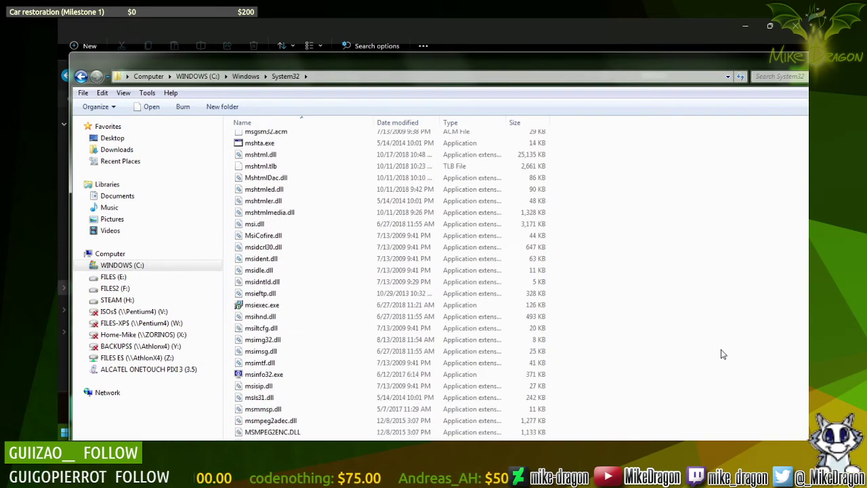
key(Down)
key(Down)
key(Down)
key(Down)
key(Down)
key(Down)
key(Down)
key(Down)
key(Down)
key(Down)
key(Down)
key(Down)
key(Down)
key(Down)
key(Down)
key(Up)
key(Up)
key(Up)
key(Up)
key(Up)
key(Up)
key(Up)
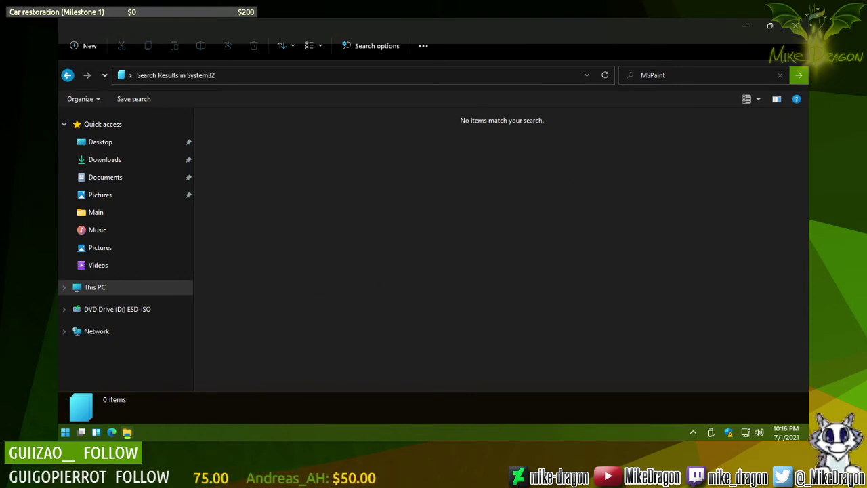
Step: Close the virtual machine's System32 search window and examine the shortcut properties of the desktop Paint shortcut
click(790, 31)
drag(268, 270, 356, 360)
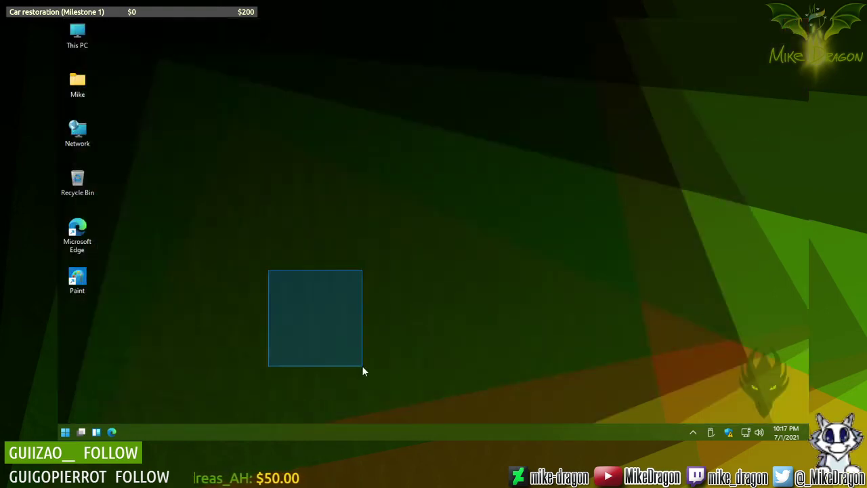
right_click(77, 278)
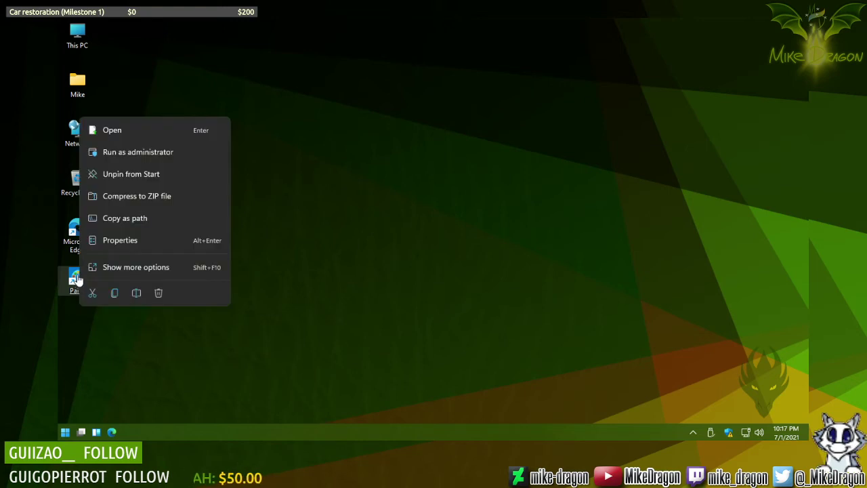
click(203, 241)
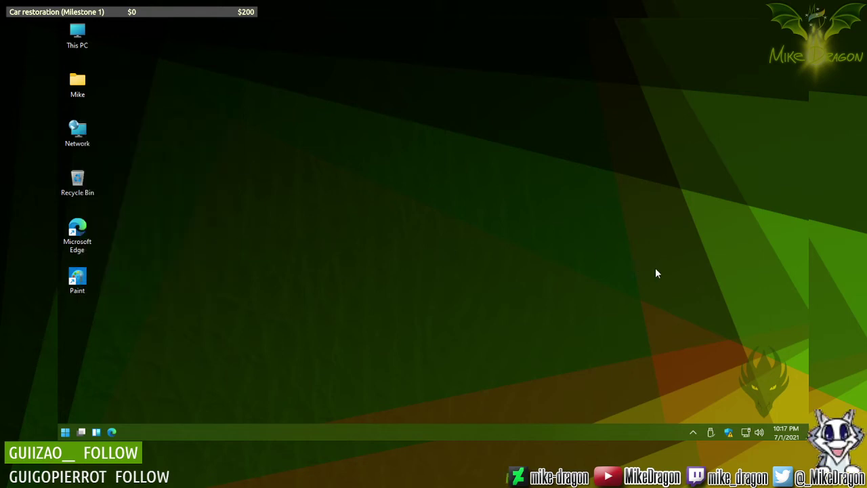
mouse_move(193, 153)
mouse_down()
mouse_move(336, 137)
mouse_move(355, 124)
mouse_up()
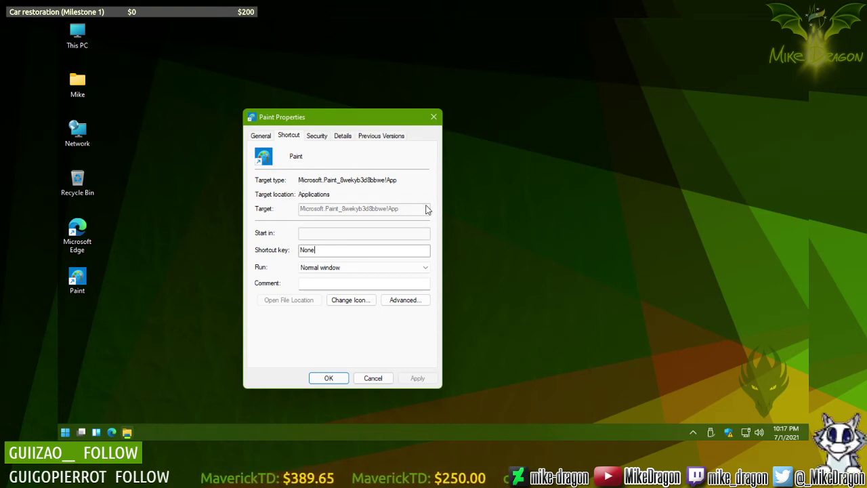
Step: Look through the ProgramData folder on Local Disk (C:) in the virtual machine and return to the drive's root
double_click(73, 44)
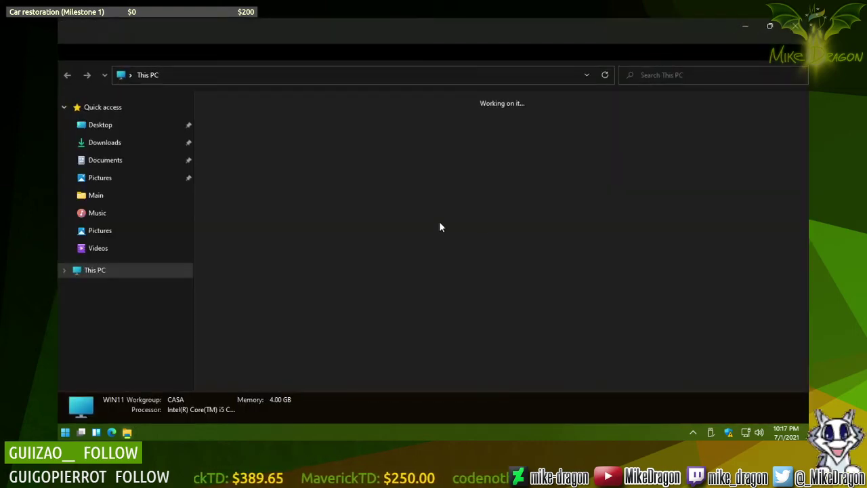
double_click(244, 125)
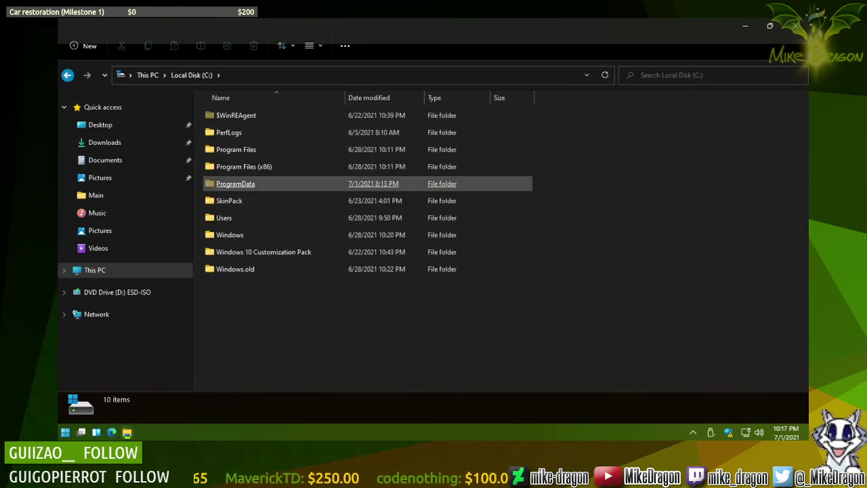
click(250, 187)
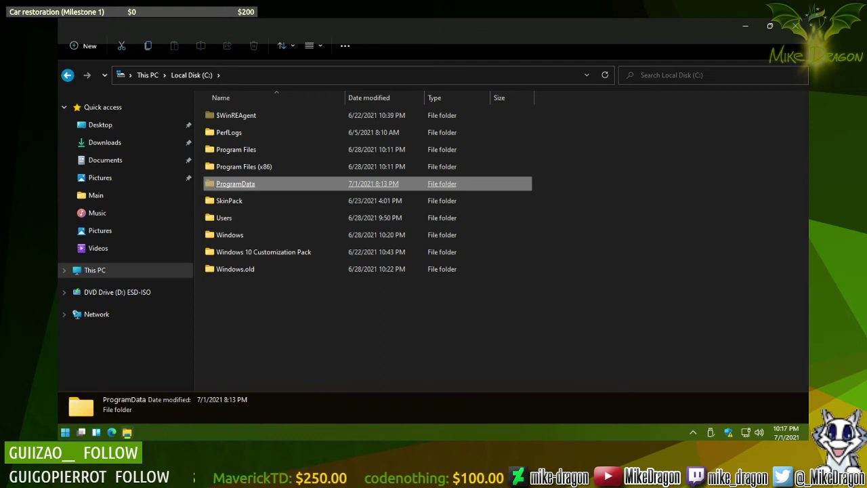
double_click(250, 187)
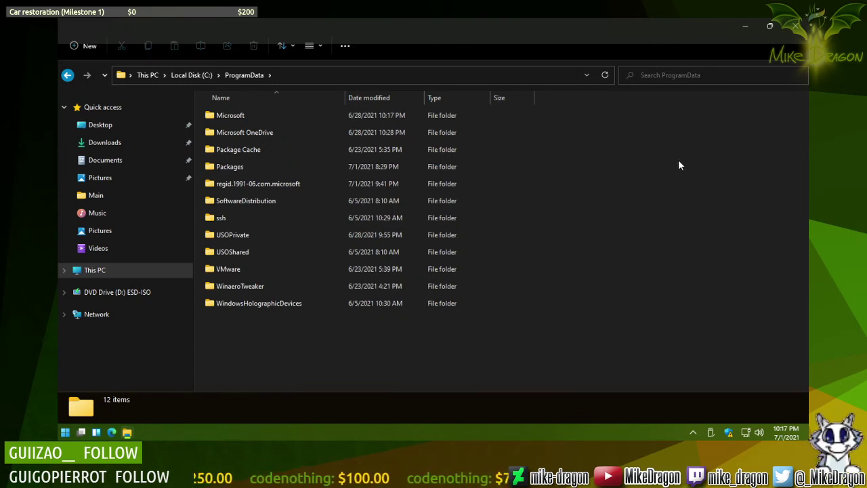
key(alt+Left)
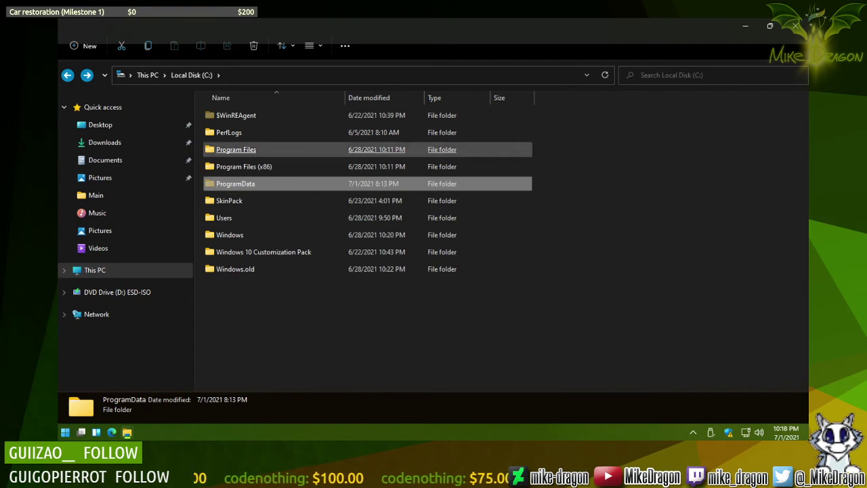
Step: Open the Program Files folder and try to get access to its WindowsApps folder
double_click(234, 152)
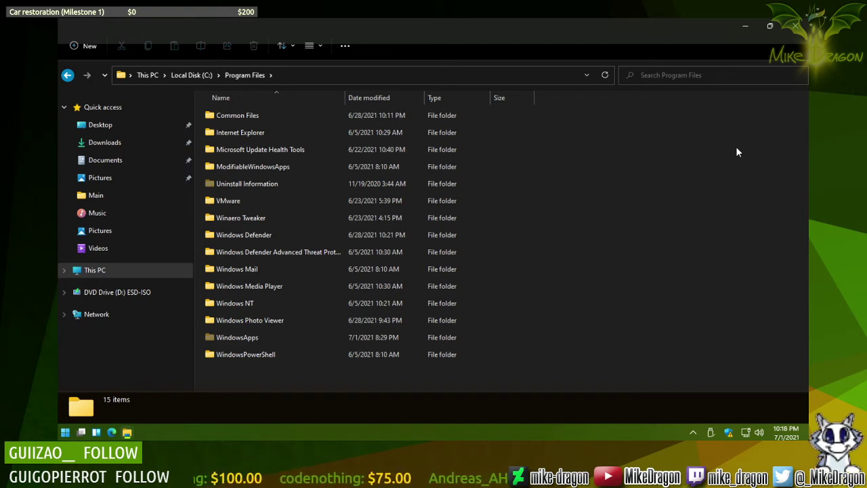
double_click(248, 339)
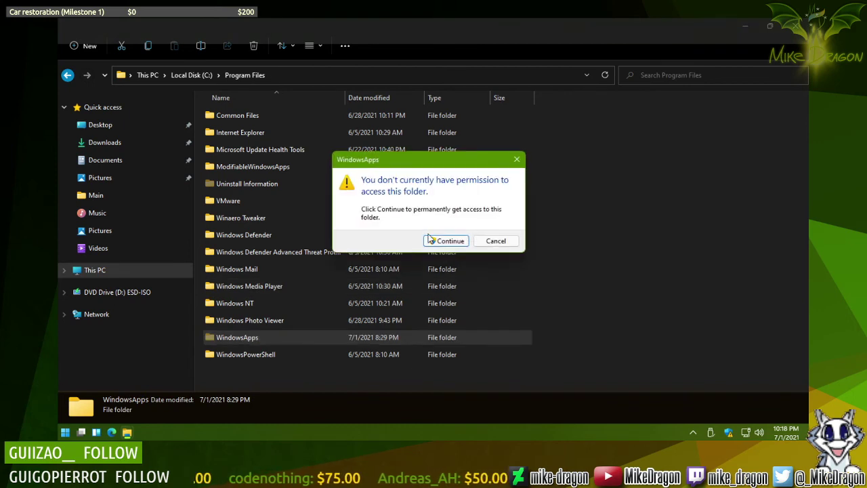
click(451, 242)
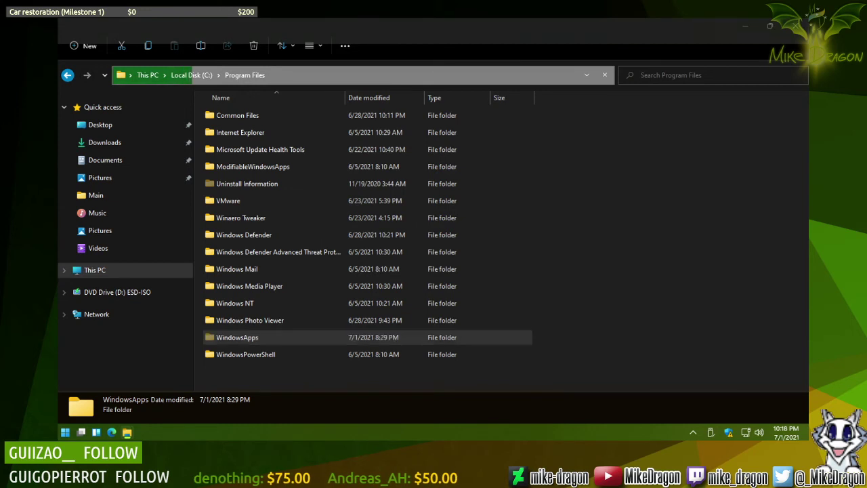
click(500, 242)
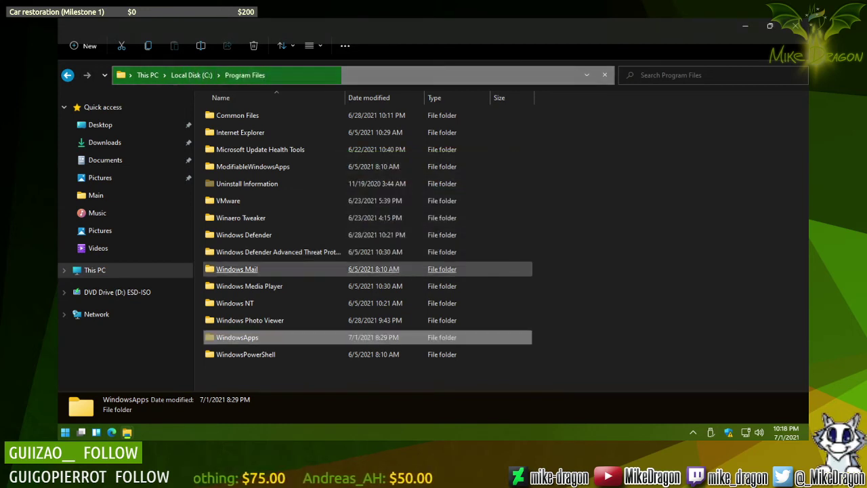
Step: Look over the full set of context options for the WindowsApps folder without choosing any
right_click(221, 342)
key(Escape)
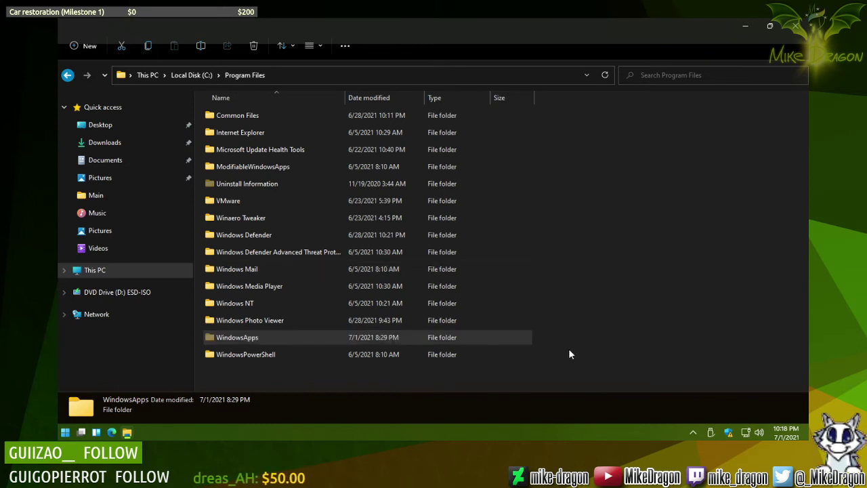
click(504, 337)
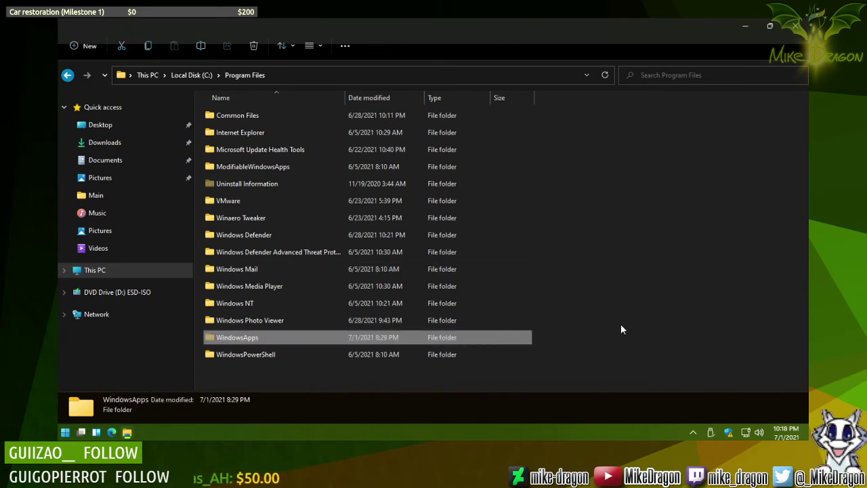
key(shift+F10)
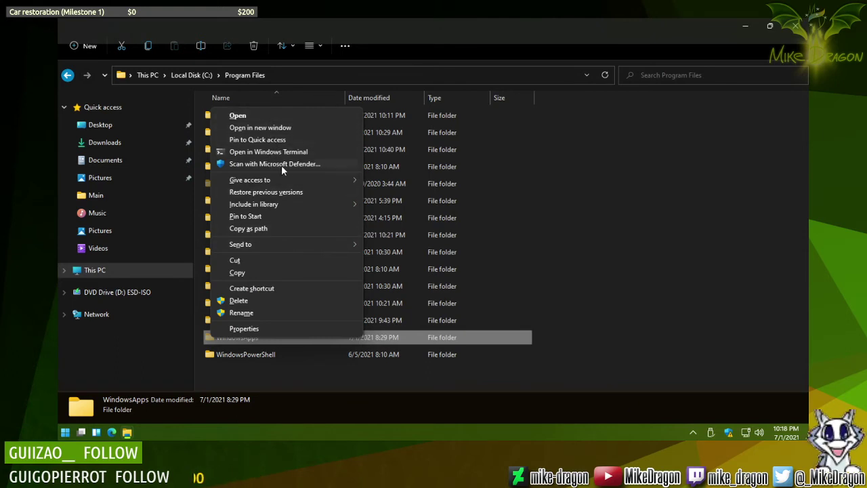
click(262, 381)
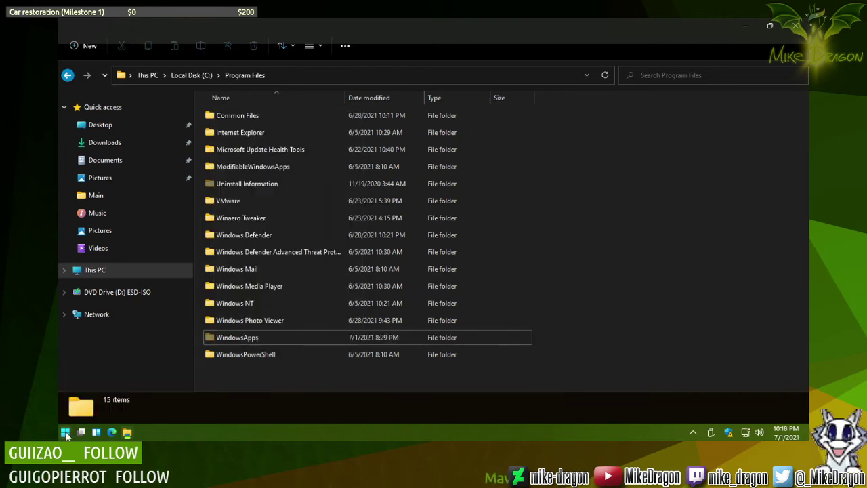
Step: Launch Winaero Tweaker from the full app list, search its tweaks for "take" and open the Take Ownership context menu tweak
click(66, 432)
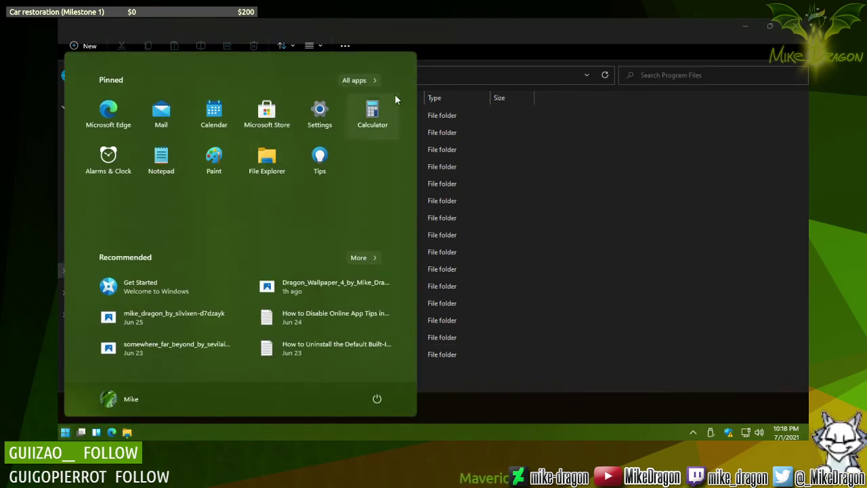
click(363, 81)
scroll(266, 256, down, 15)
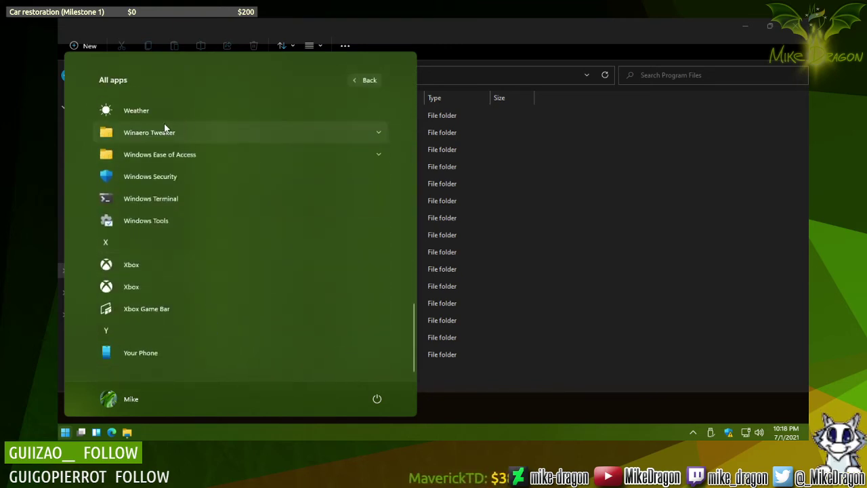
click(165, 129)
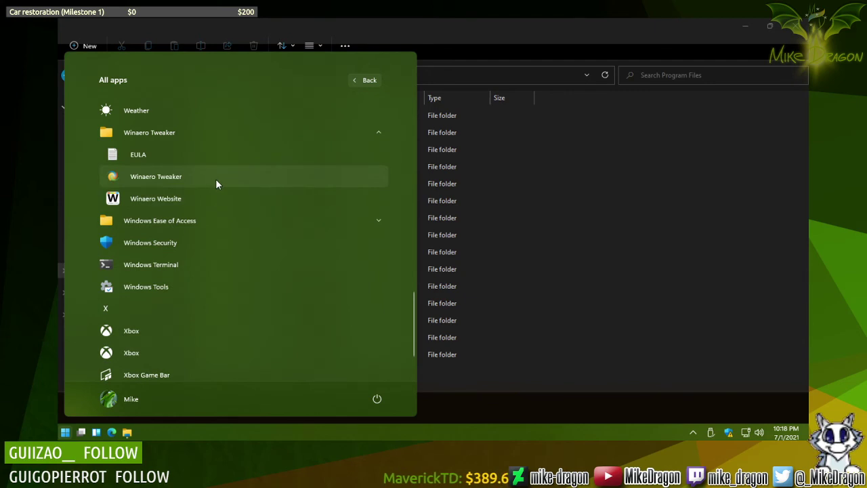
click(212, 179)
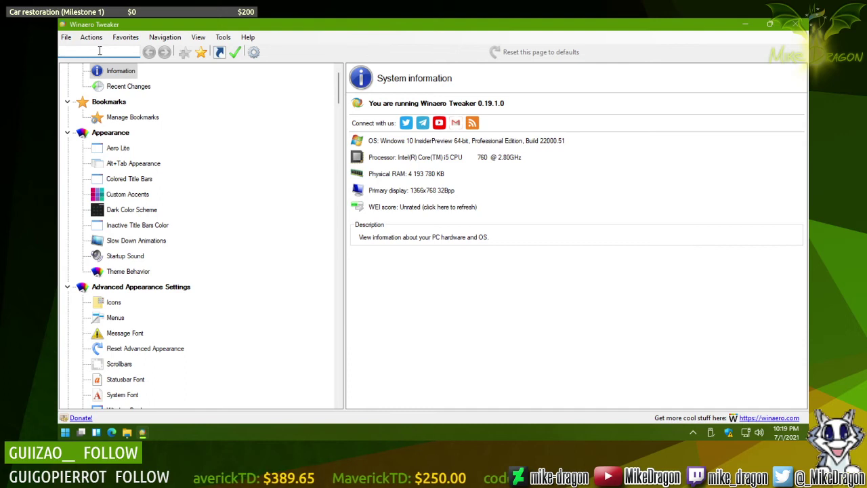
text(take)
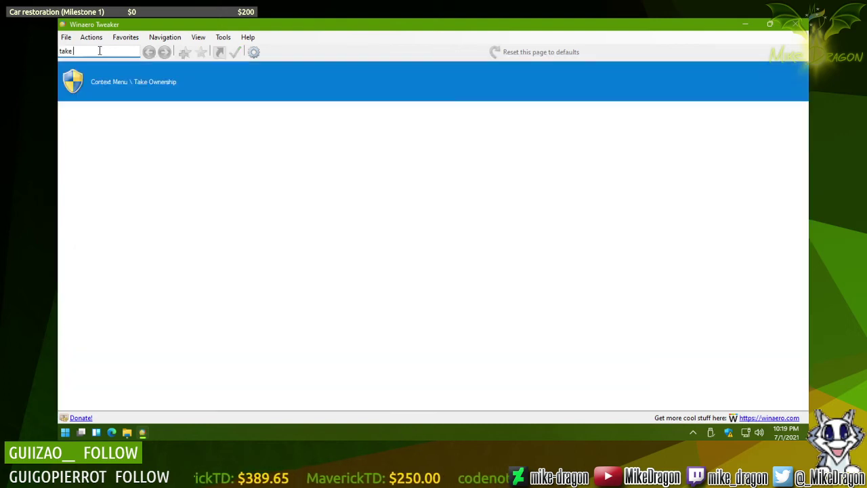
click(137, 82)
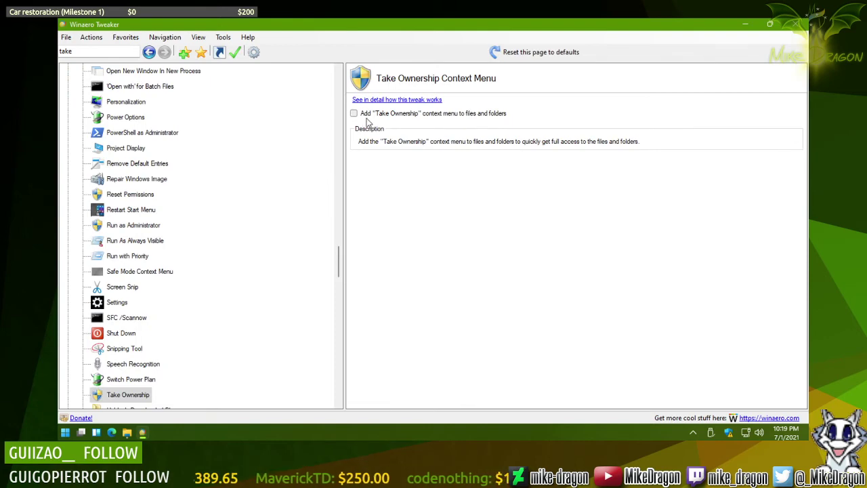
Step: Close Winaero Tweaker and run Take Ownership on the WindowsApps folder in Program Files
click(802, 26)
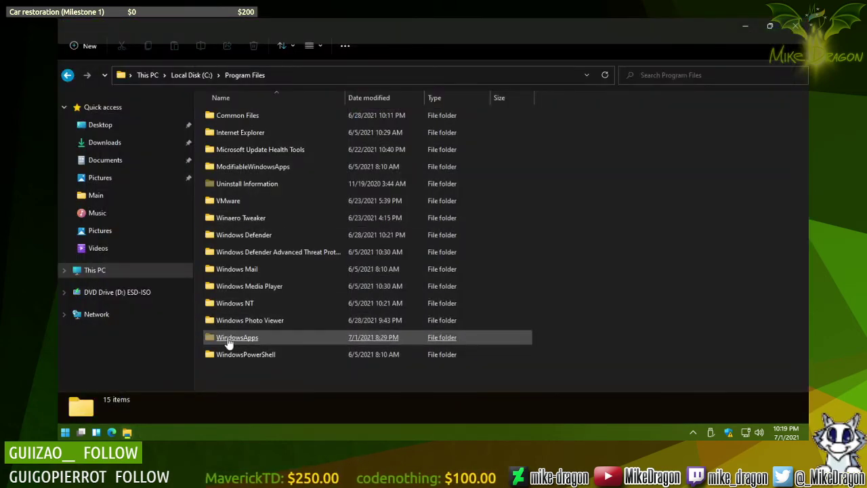
click(232, 341)
right_click(229, 341)
click(228, 341)
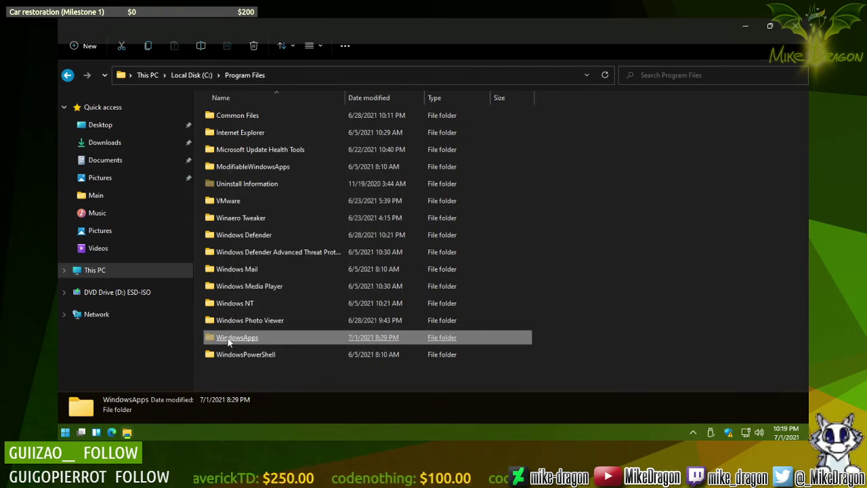
right_click(216, 341)
click(216, 341)
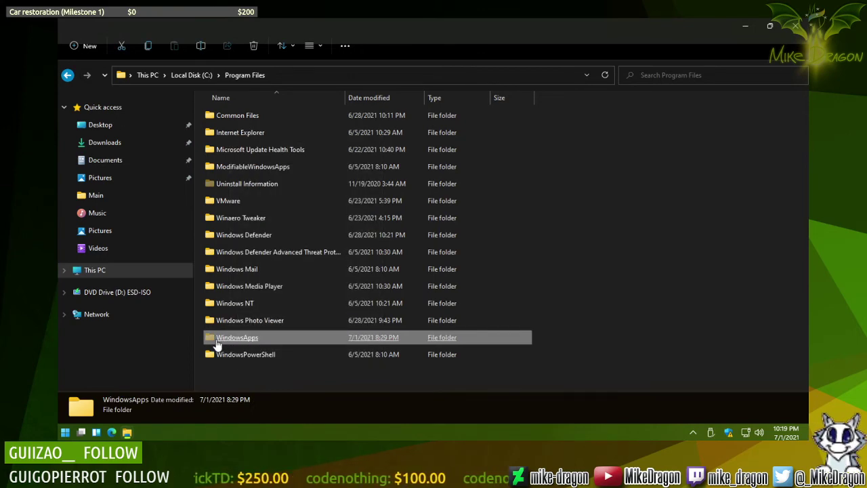
click(725, 216)
key(Up)
key(Down)
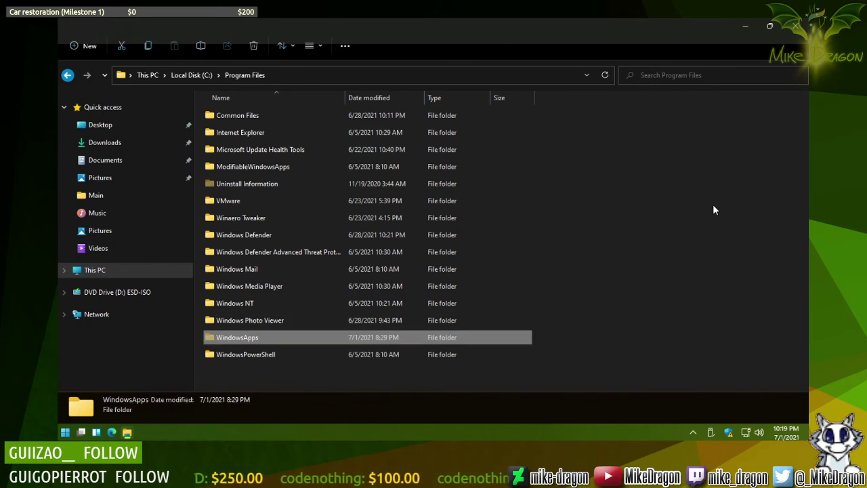
key(shift+F10)
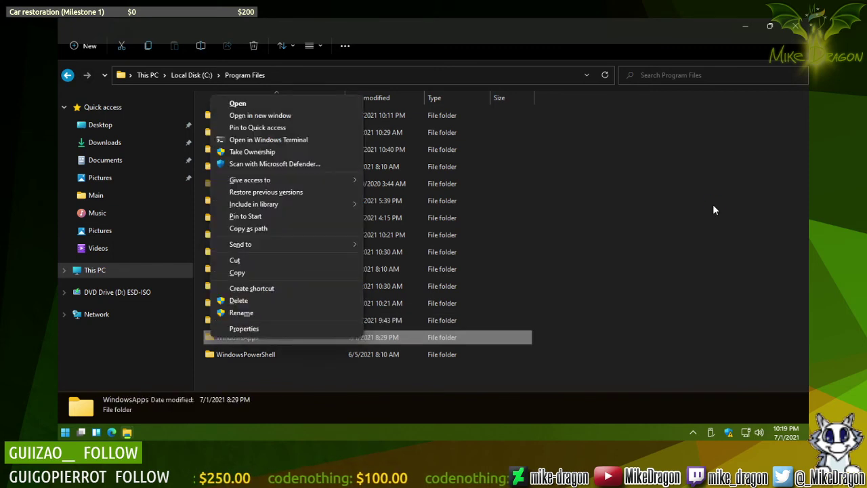
click(246, 152)
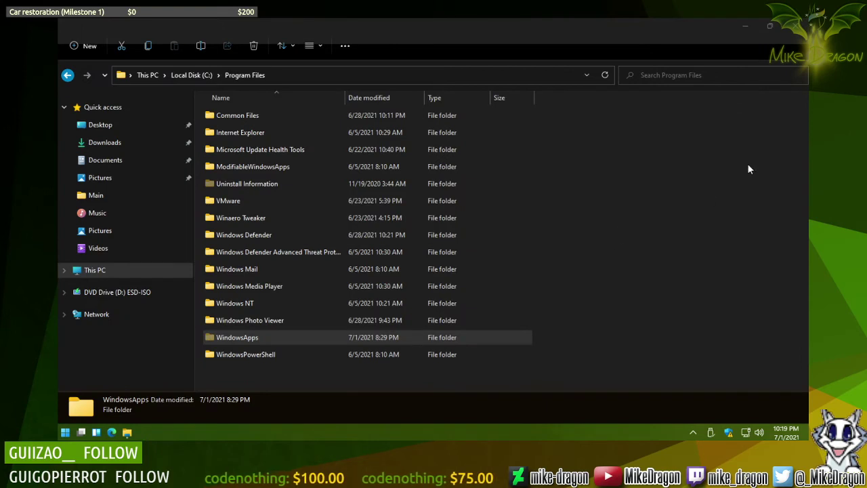
Step: Try to open the WindowsApps folder with permanent access, and bring up the ownership command window to check its progress
double_click(238, 337)
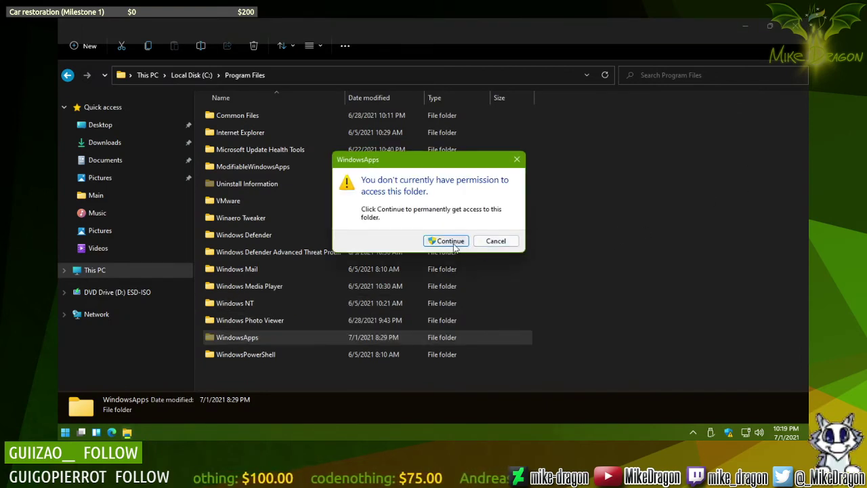
click(446, 244)
click(514, 239)
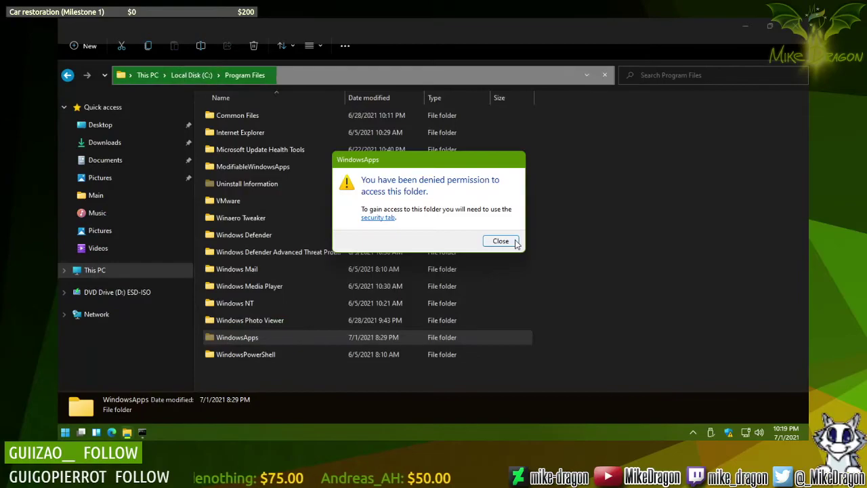
click(501, 241)
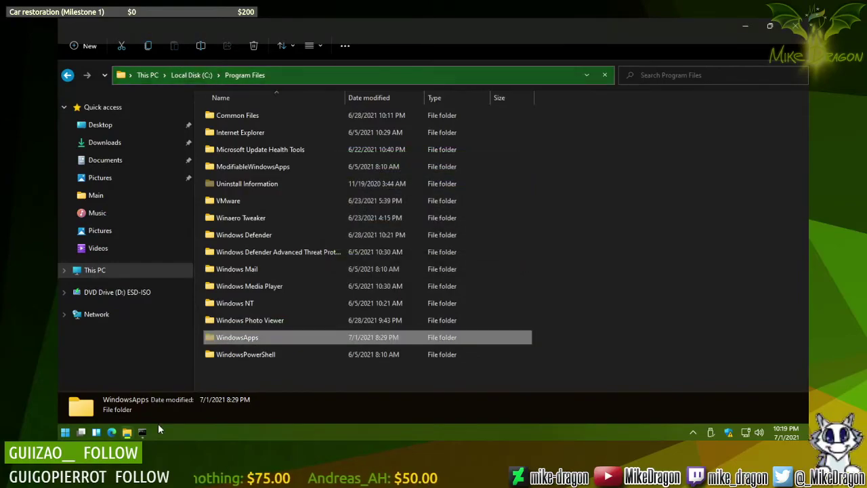
click(142, 432)
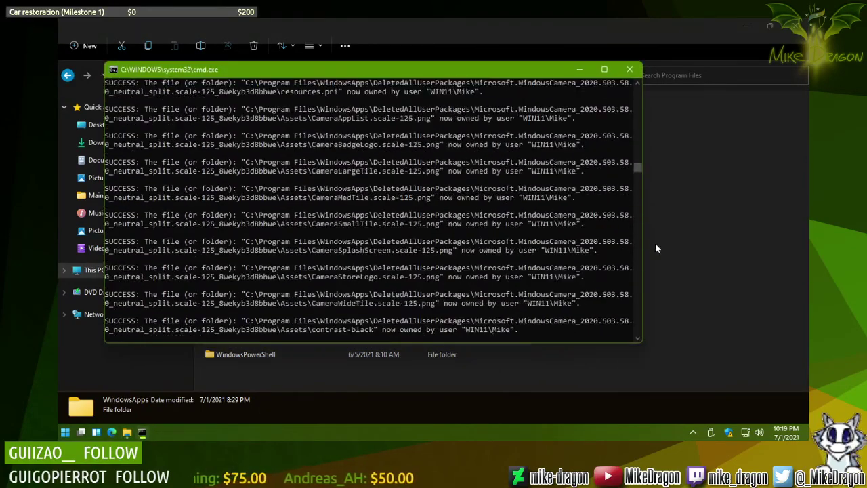
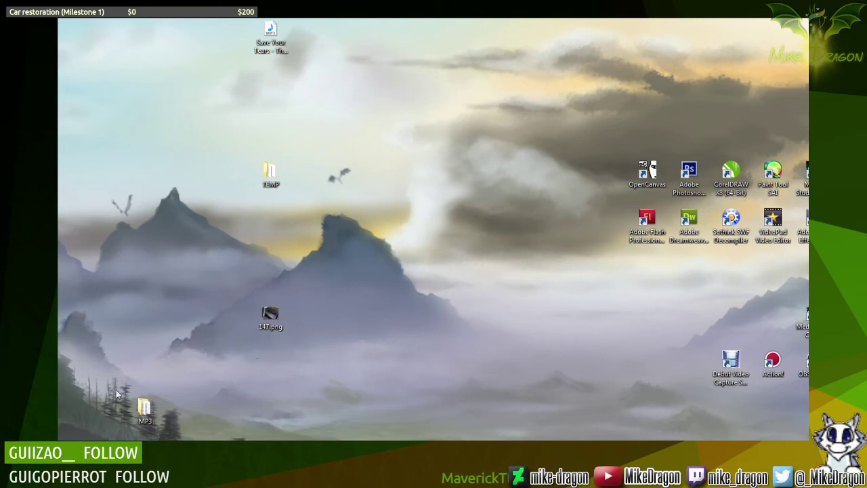
Step: Switch to the other desktop, move the Paint shortcut to an empty area and open its properties
click(224, 461)
click(224, 461)
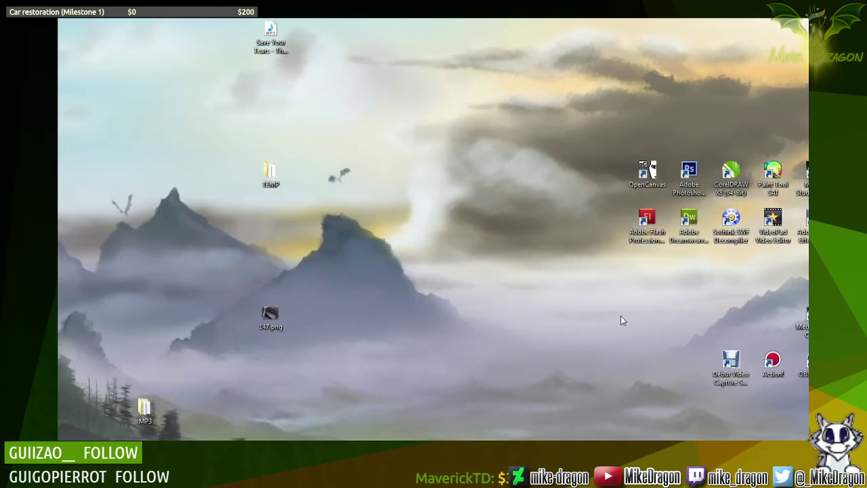
mouse_move(806, 292)
mouse_down()
mouse_move(443, 343)
mouse_move(433, 304)
mouse_move(437, 315)
mouse_up()
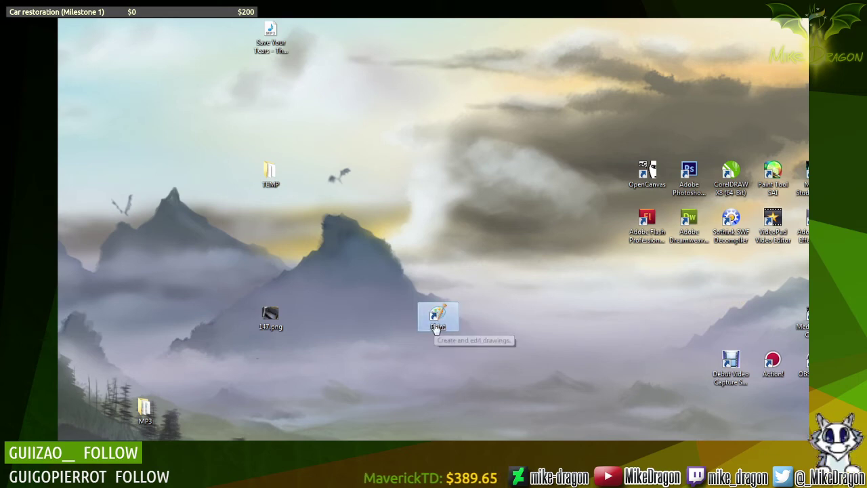
right_click(446, 326)
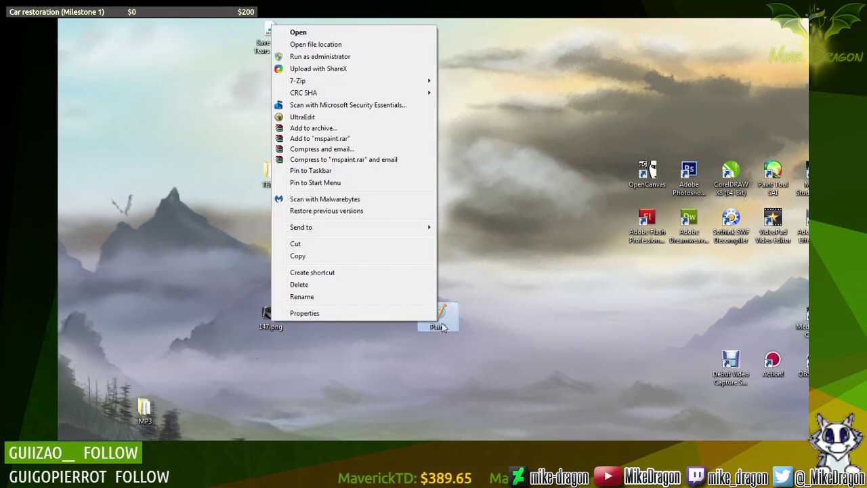
click(411, 314)
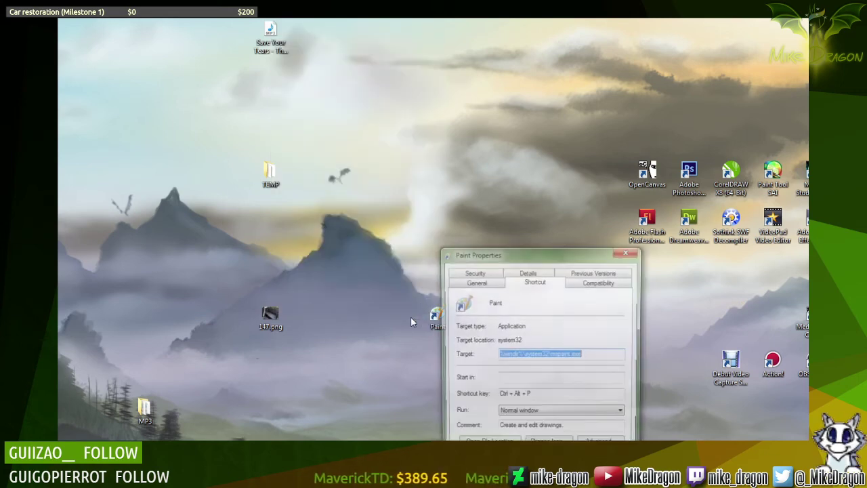
drag(550, 259, 398, 114)
Step: Examine the Paint shortcut's target path, close the properties without changes and move the shortcut back toward the other program icons
click(454, 209)
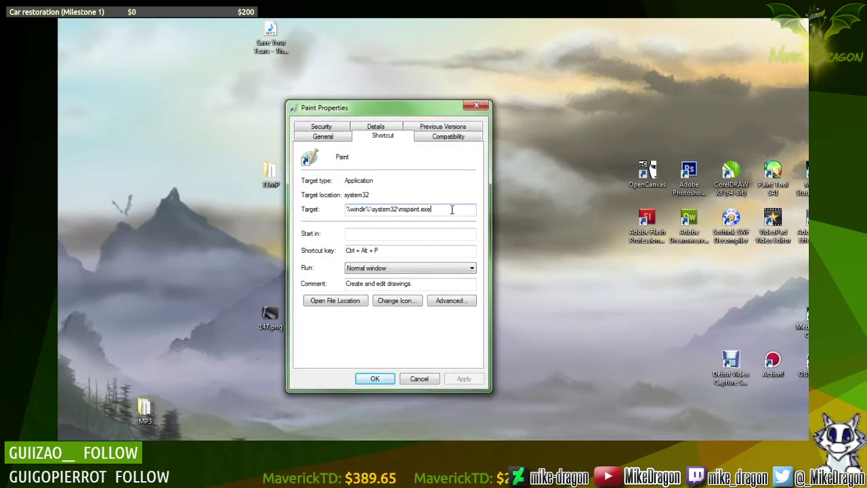
drag(452, 210, 389, 214)
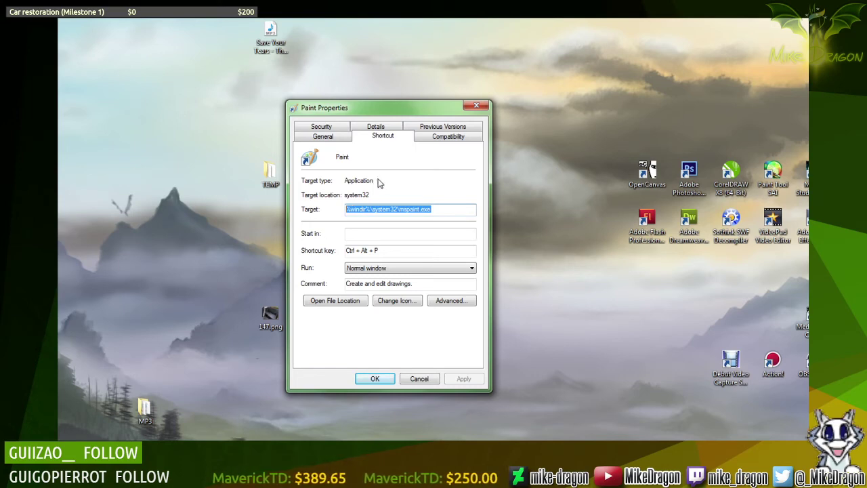
click(360, 209)
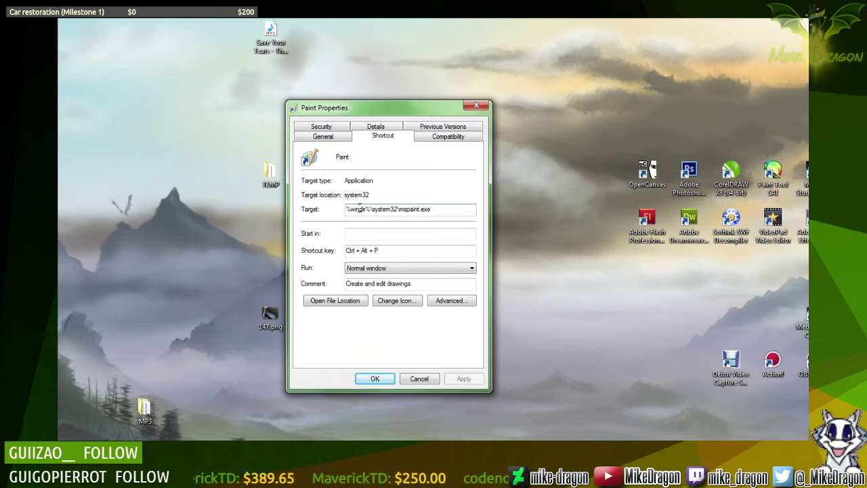
key(ctrl+a)
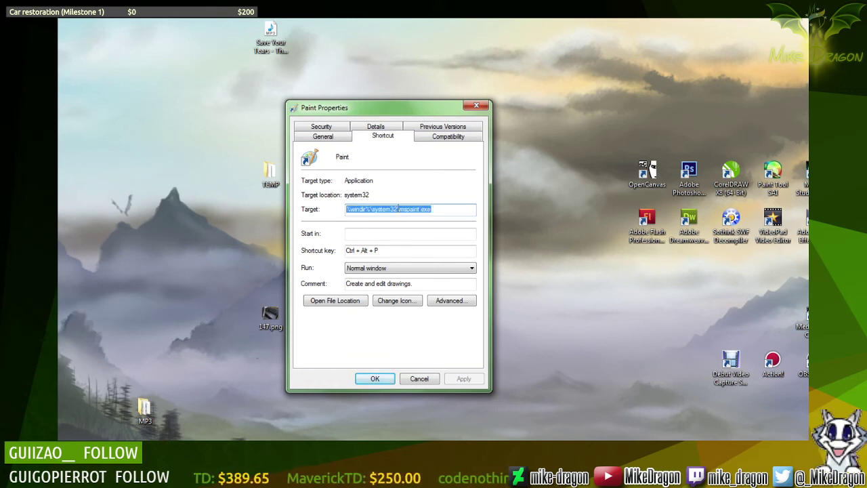
drag(368, 214, 338, 212)
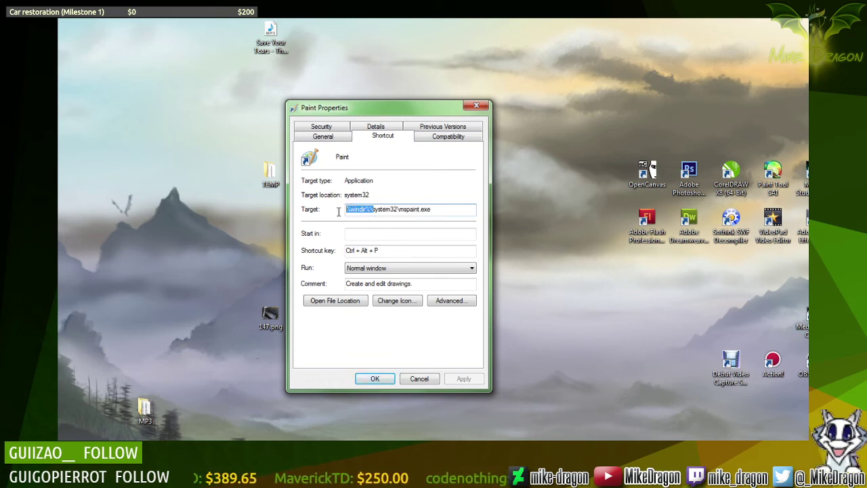
click(376, 212)
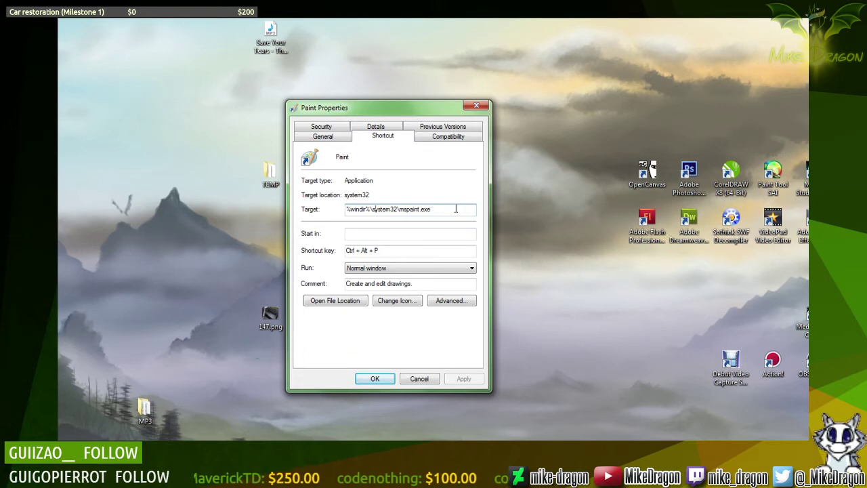
click(435, 213)
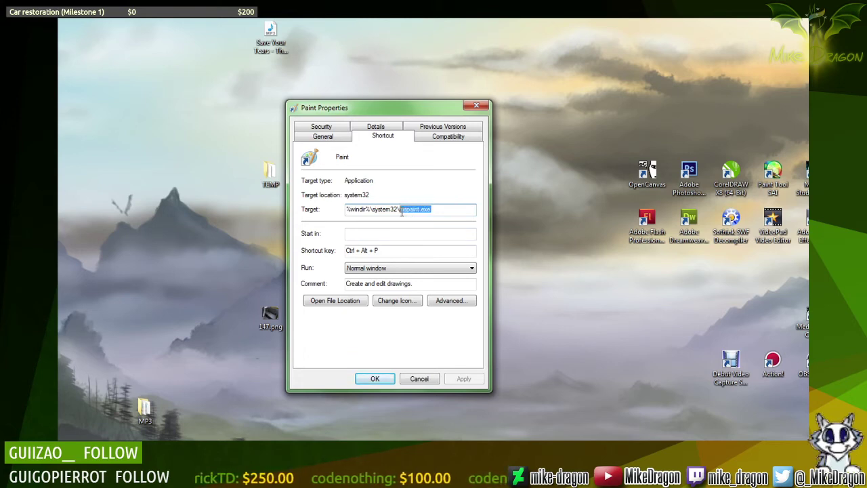
click(420, 379)
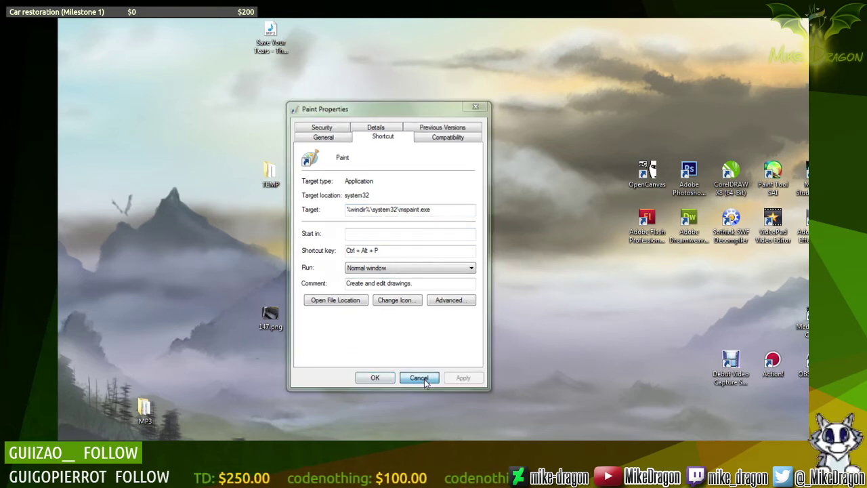
drag(433, 329, 733, 253)
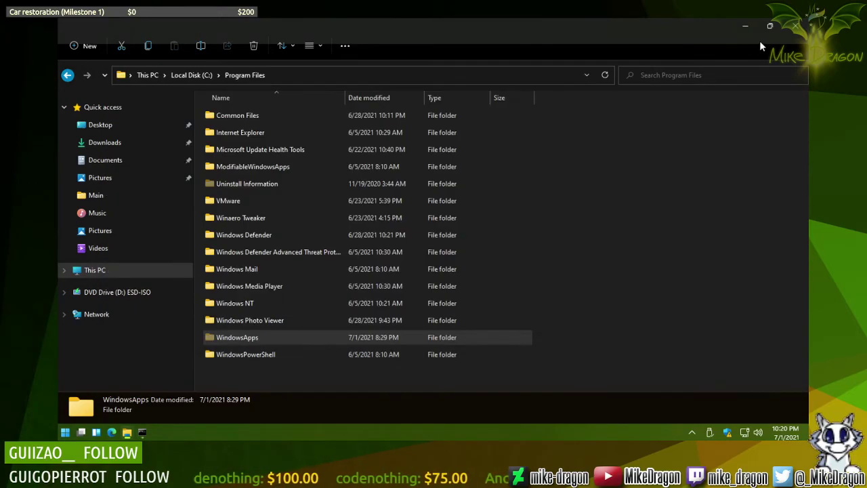
Step: Move the ownership command window clear of the desktop icons and open This PC
click(741, 26)
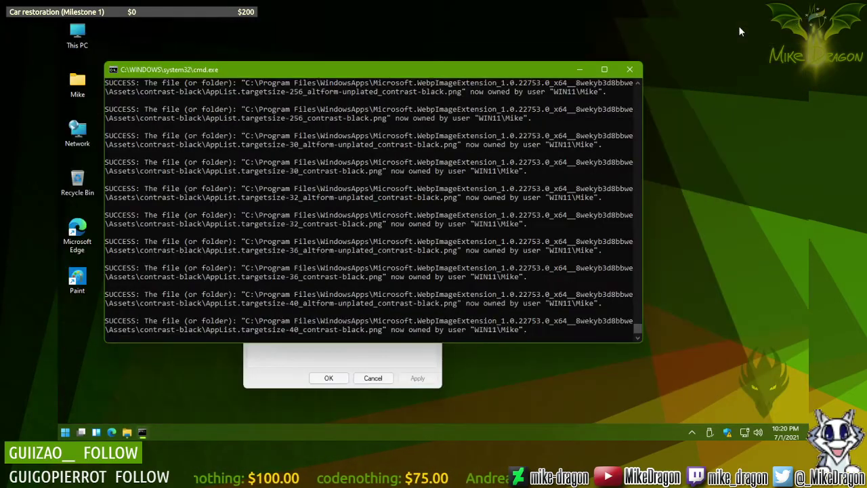
drag(519, 70, 604, 80)
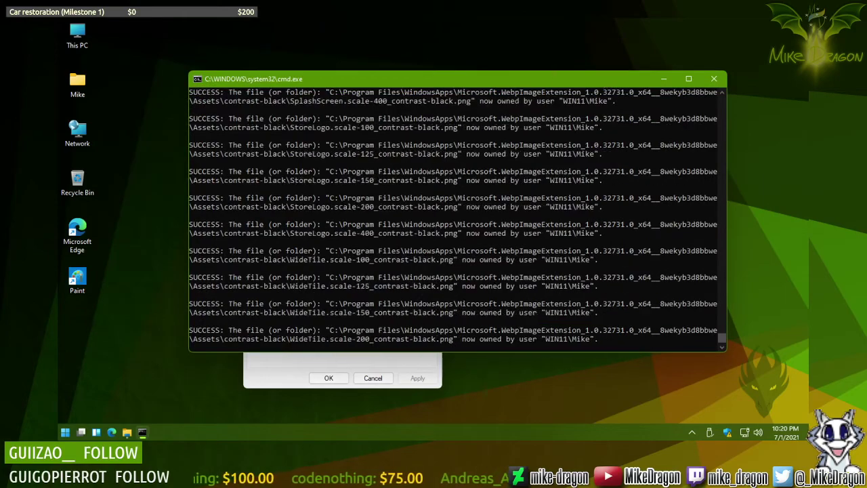
click(78, 37)
click(182, 52)
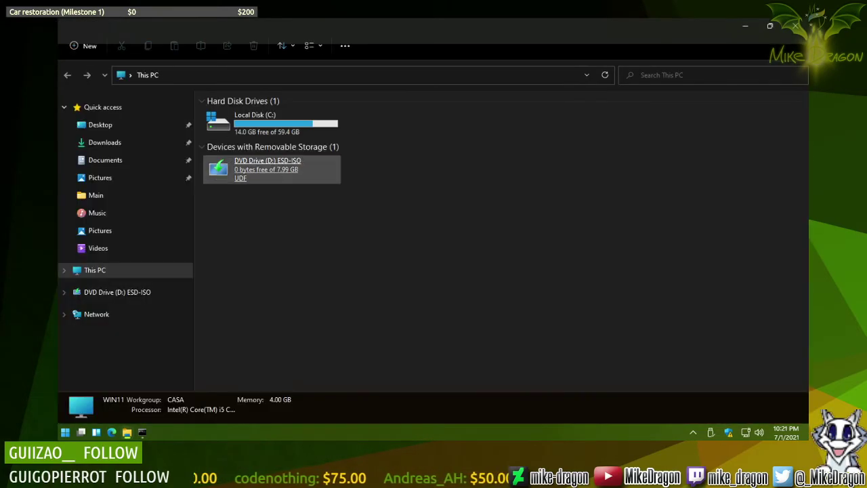
Step: Open the Other folder inside Windows 10 Customization Pack on Local Disk (C:)
double_click(271, 123)
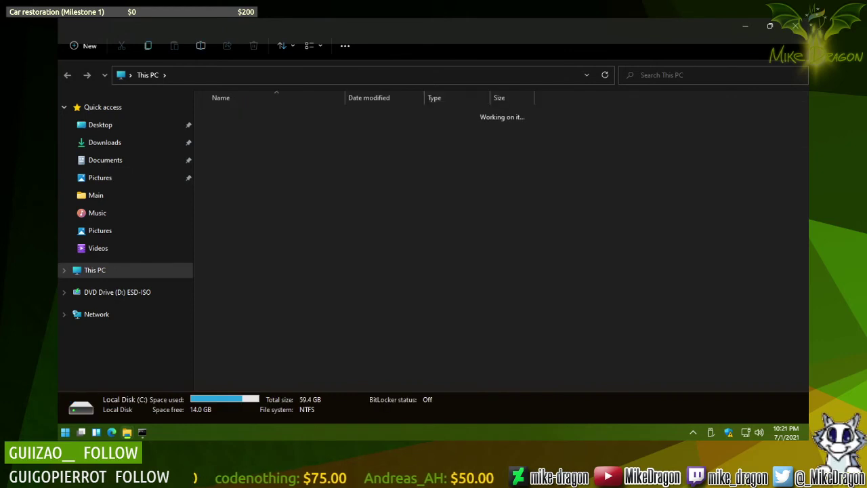
double_click(260, 254)
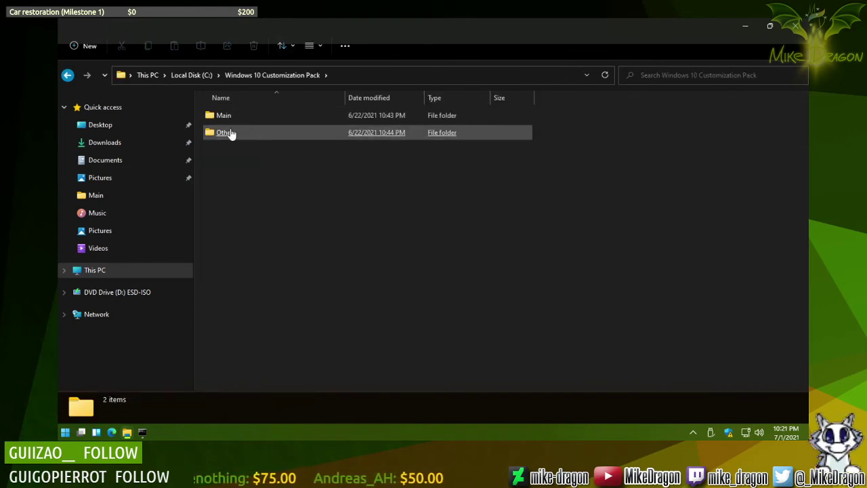
click(229, 132)
double_click(228, 133)
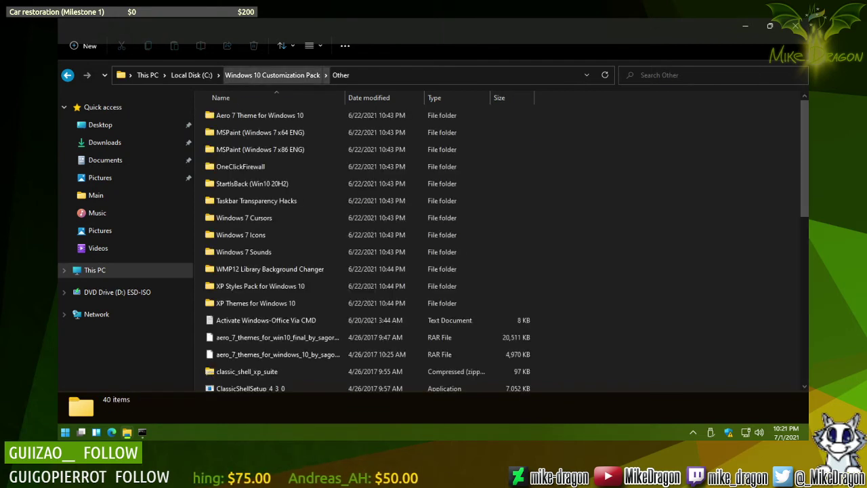
Step: Open the MSPaint (Windows 7 x64 ENG) folder and select its mspaint application
click(249, 136)
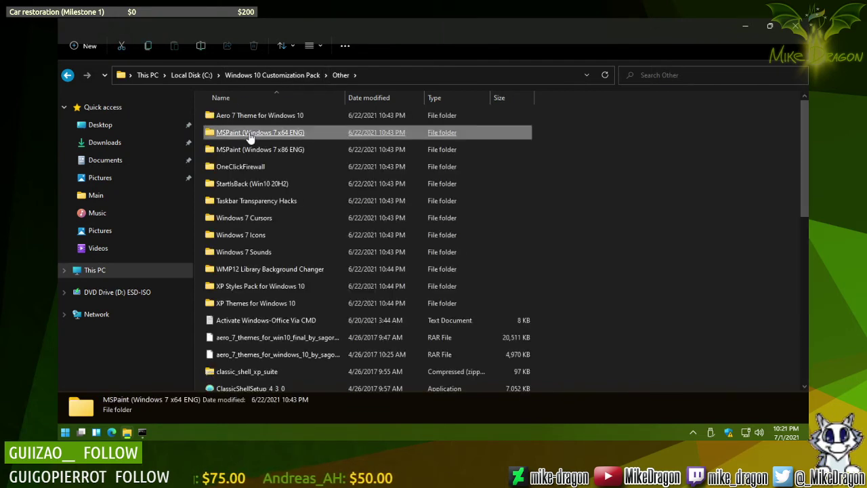
double_click(250, 135)
double_click(220, 135)
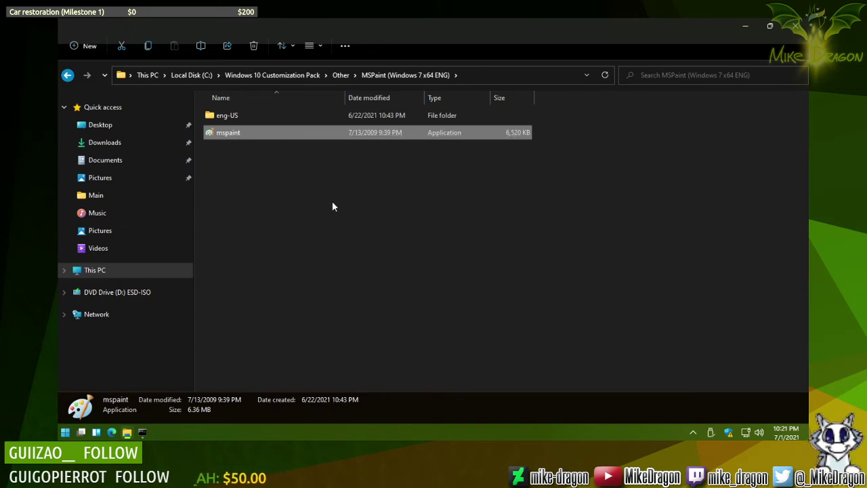
Step: Return to the Other folder, open MSPaint (Windows 7 x86 ENG) and select its mspaint application
click(345, 75)
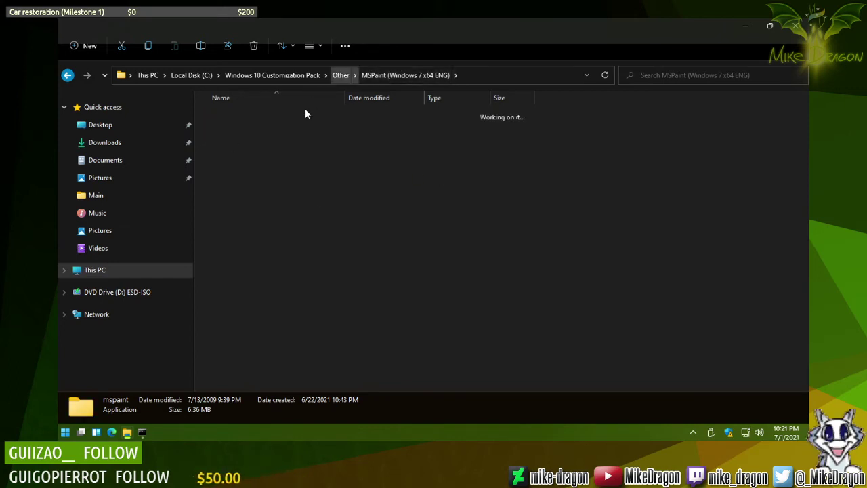
double_click(261, 150)
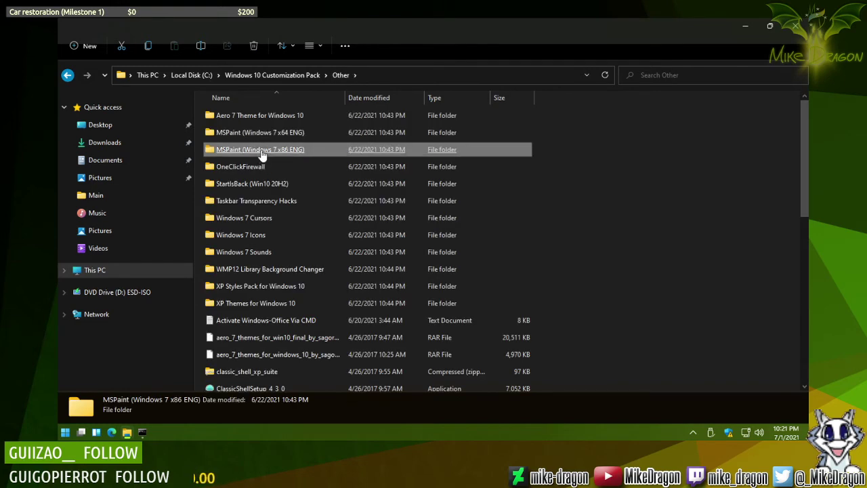
click(237, 134)
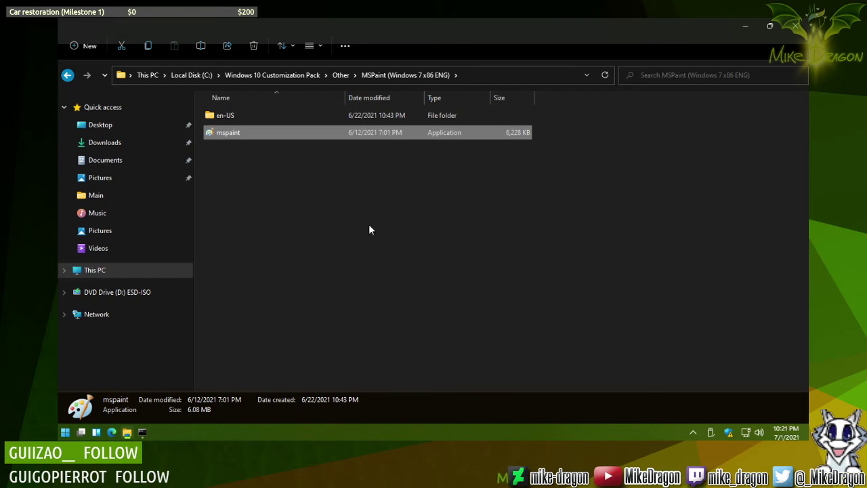
Step: End the running mspaint.exe processes from Task Manager's detailed process list and close Task Manager
right_click(65, 433)
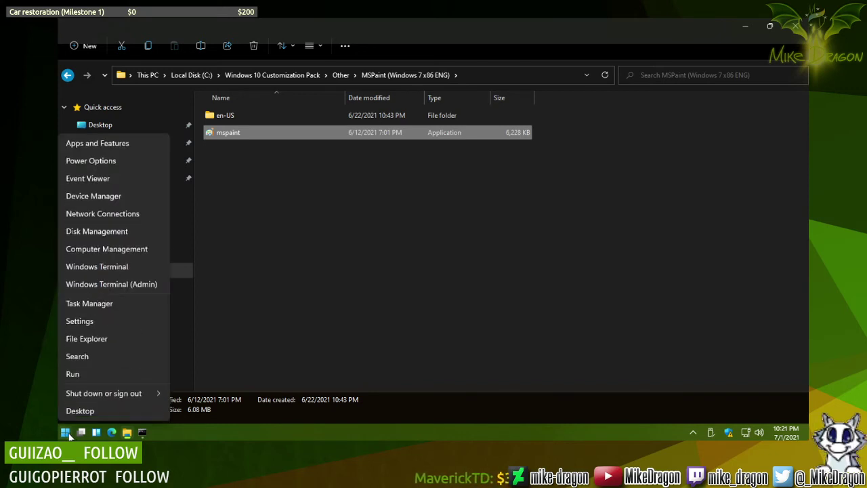
click(116, 303)
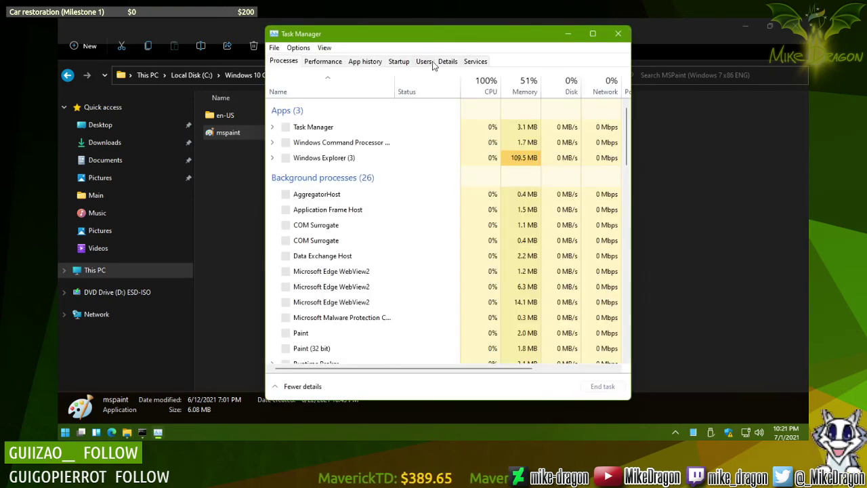
click(444, 62)
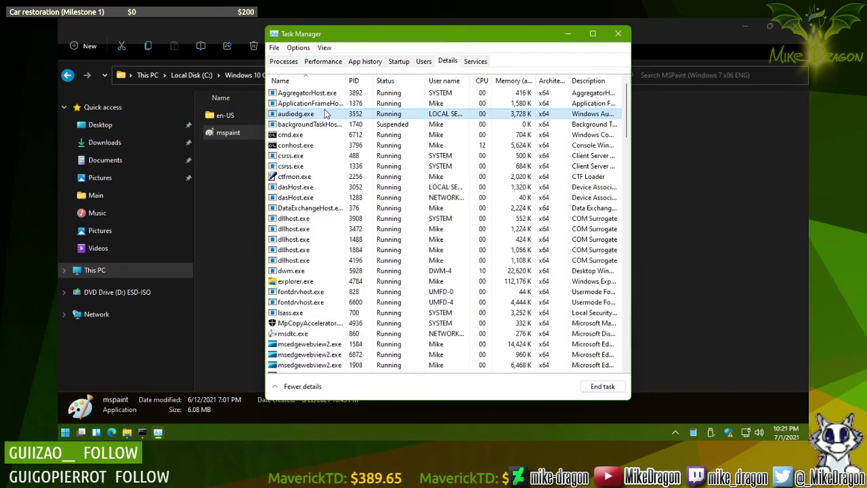
scroll(318, 169, down, 5)
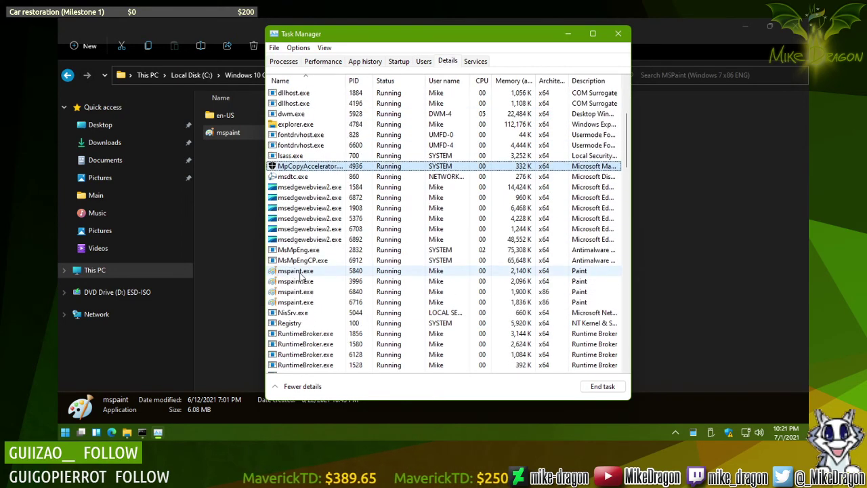
click(298, 271)
key(Delete)
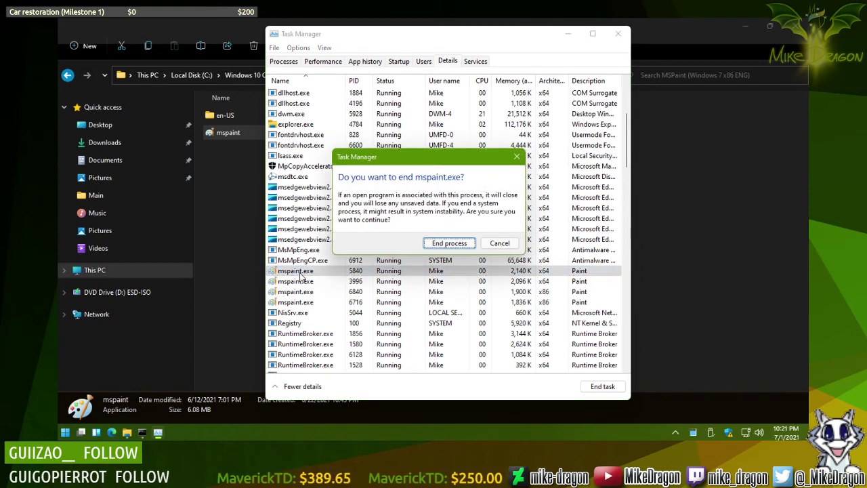
key(Return)
click(296, 281)
key(Delete)
key(Delete)
key(Return)
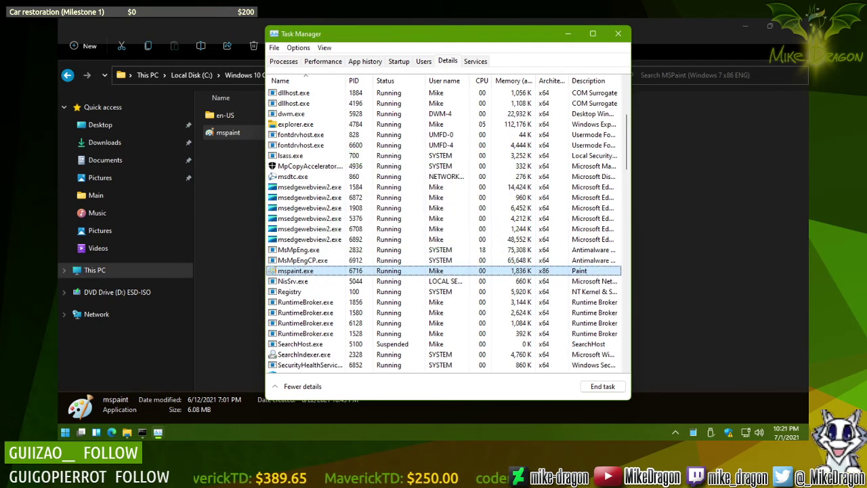
click(618, 33)
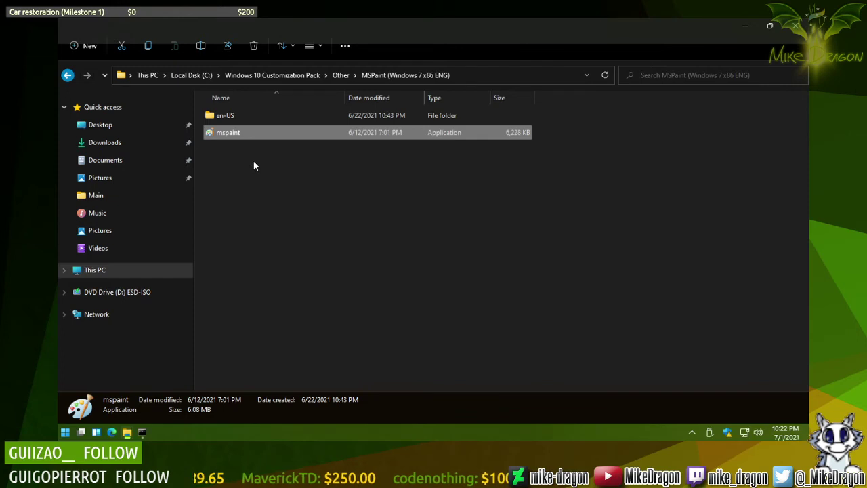
Step: Set the x86 mspaint application to run in Windows 7 compatibility mode and accept its properties
key(alt+Return)
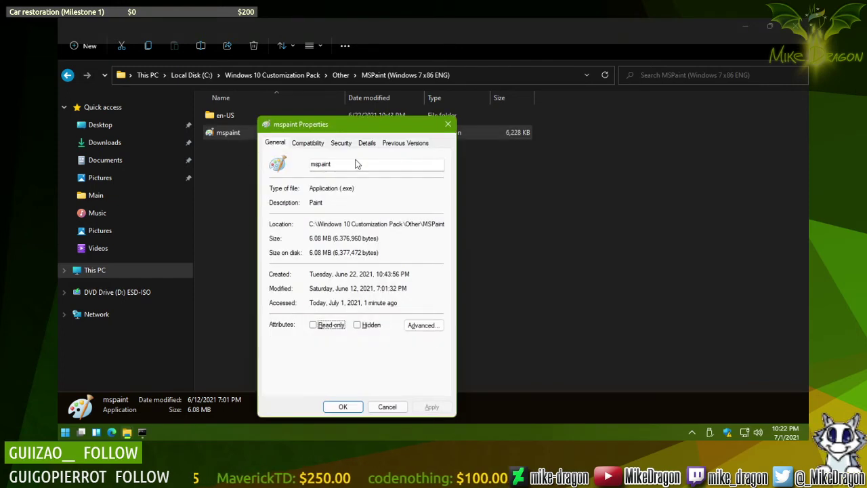
click(308, 143)
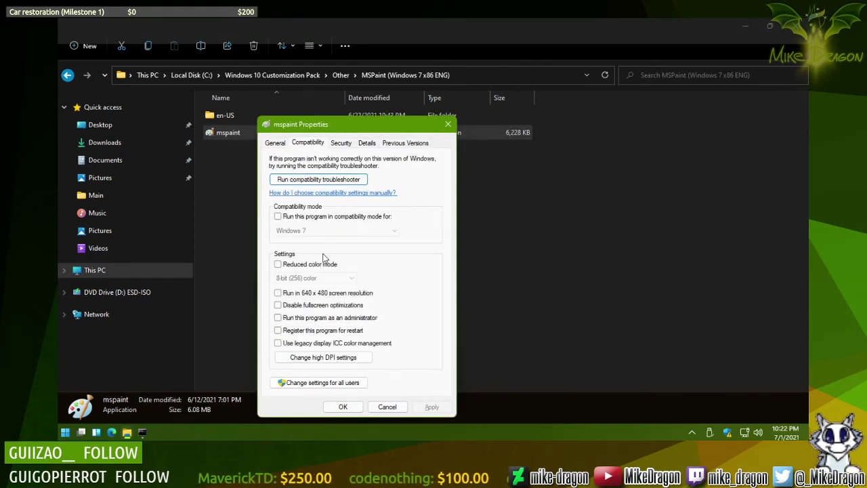
click(278, 216)
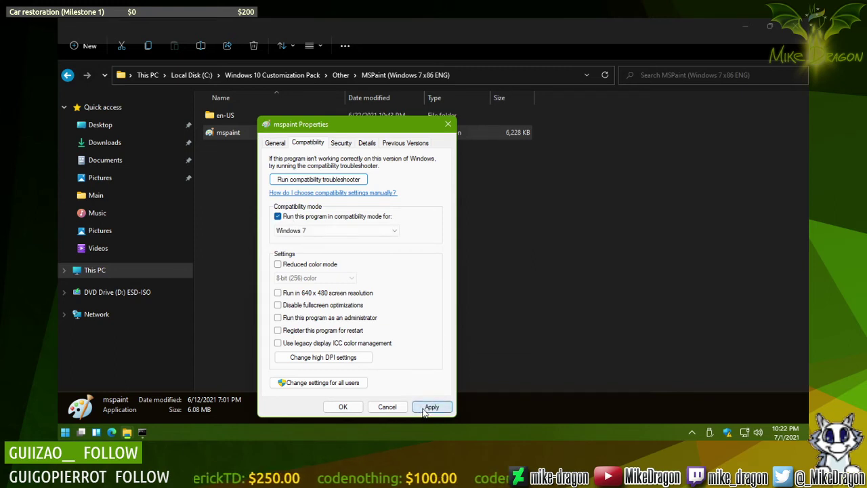
click(359, 407)
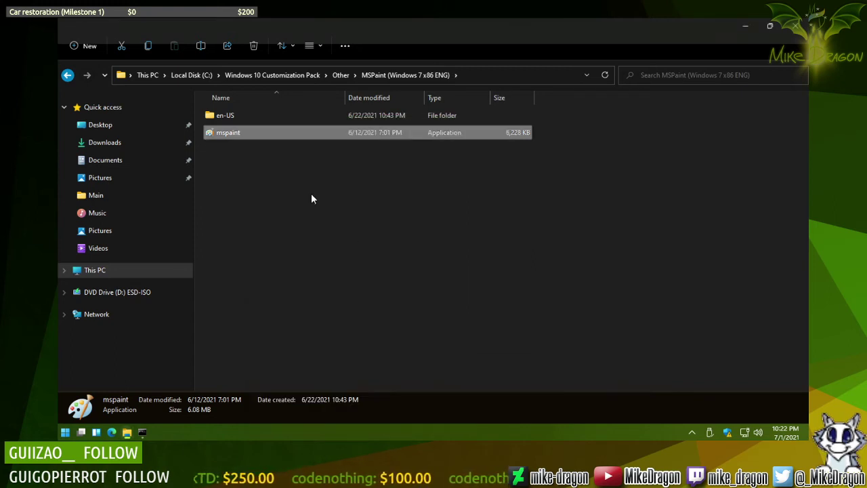
Step: Reopen Task Manager's detailed process list and end the single x86 mspaint.exe process
right_click(65, 432)
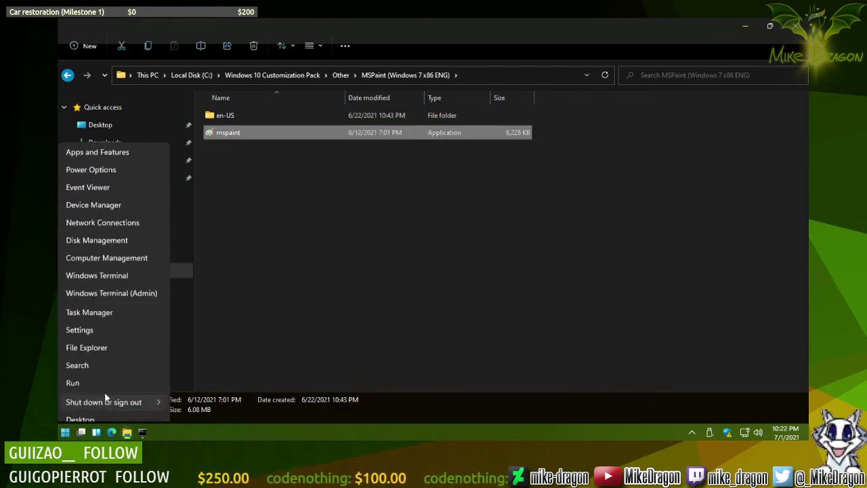
click(143, 307)
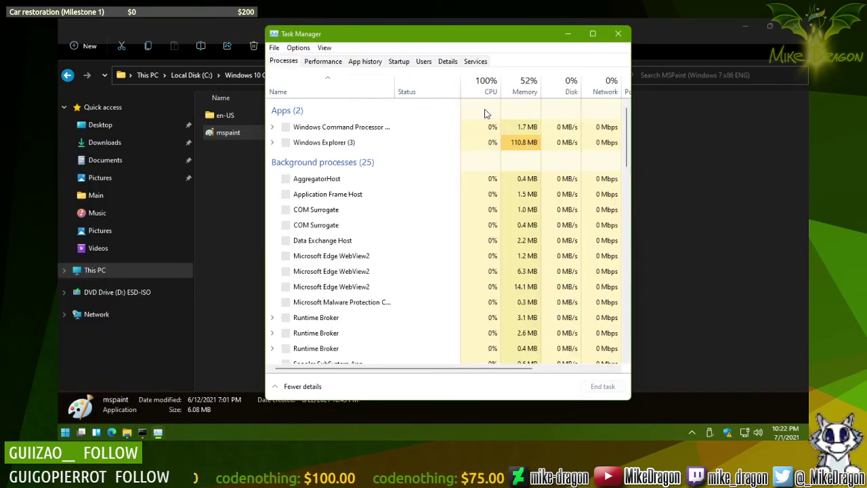
click(447, 61)
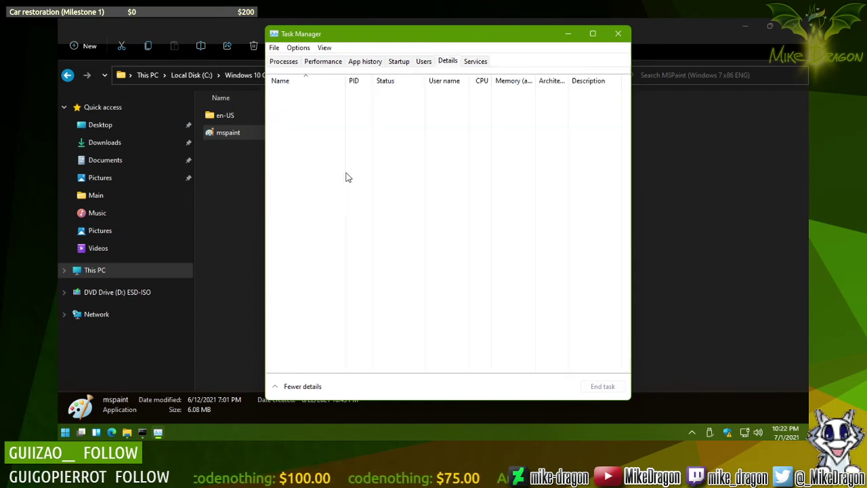
scroll(362, 178, down, 20)
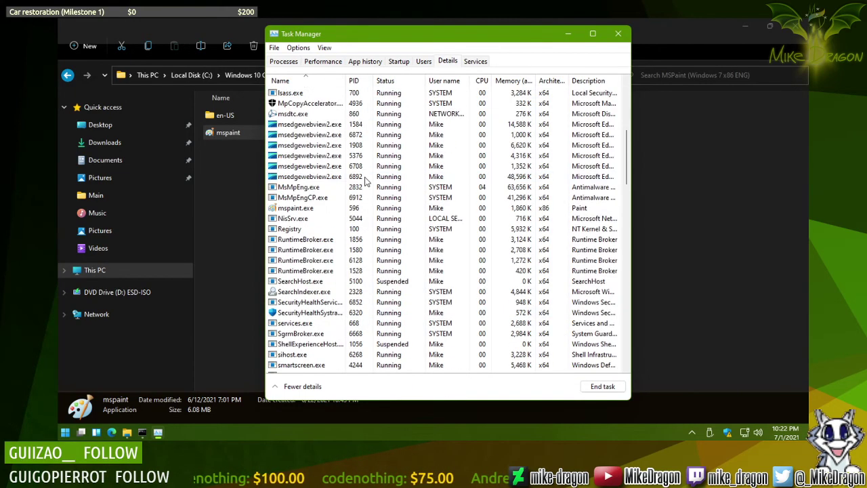
scroll(393, 168, up, 10)
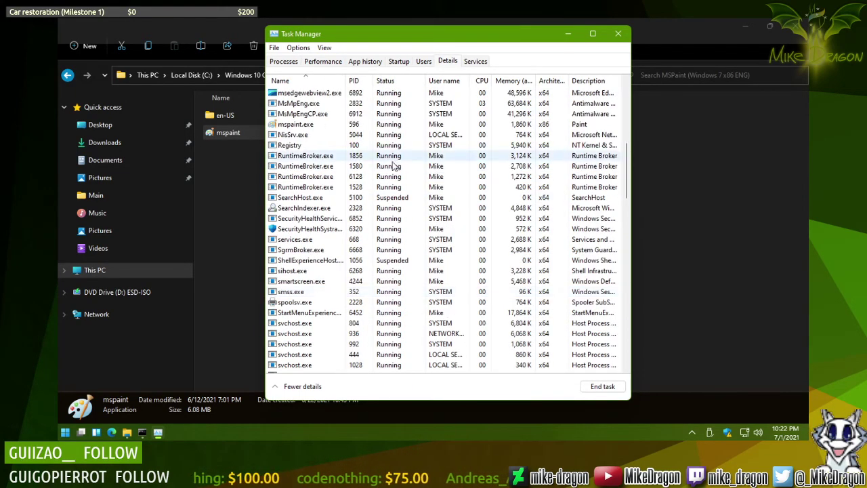
click(349, 125)
key(Delete)
key(Return)
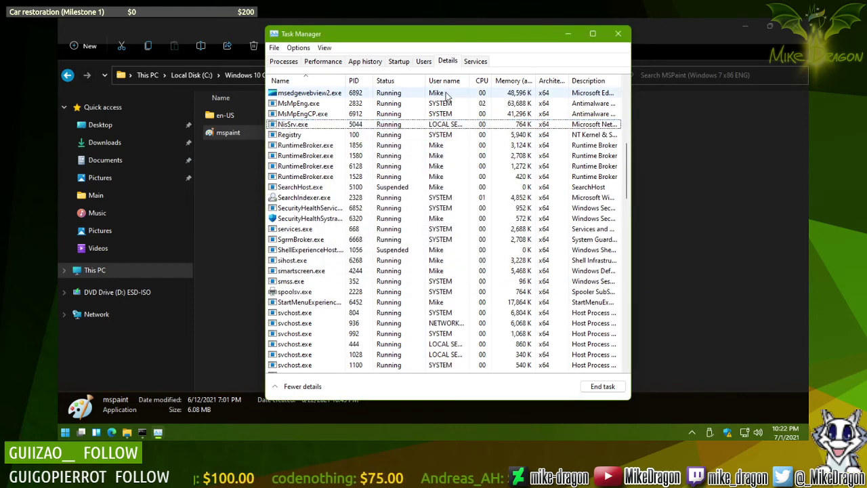
Step: Close the MSPaint (Windows 7 x86 ENG) folder window, end the relaunched mspaint.exe process and exit Task Manager
click(260, 137)
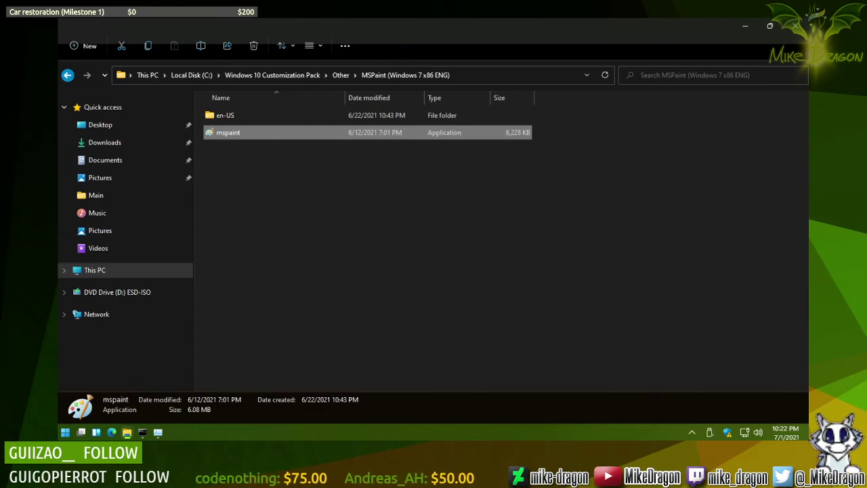
click(795, 25)
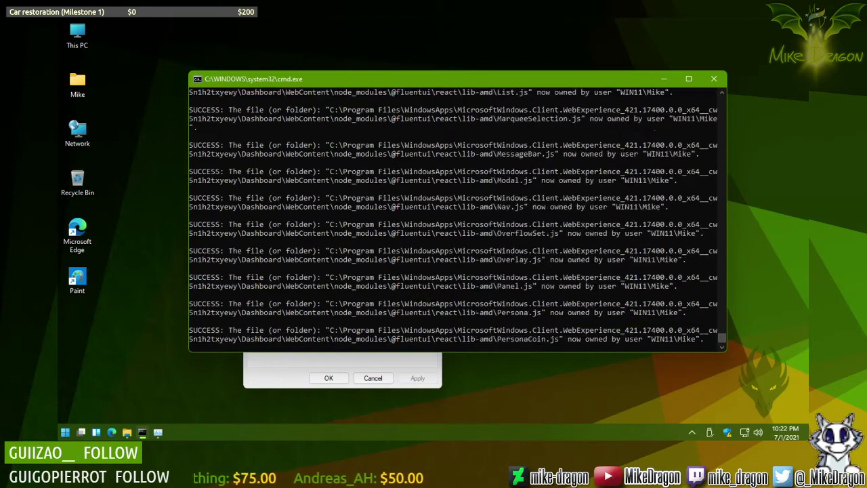
click(160, 432)
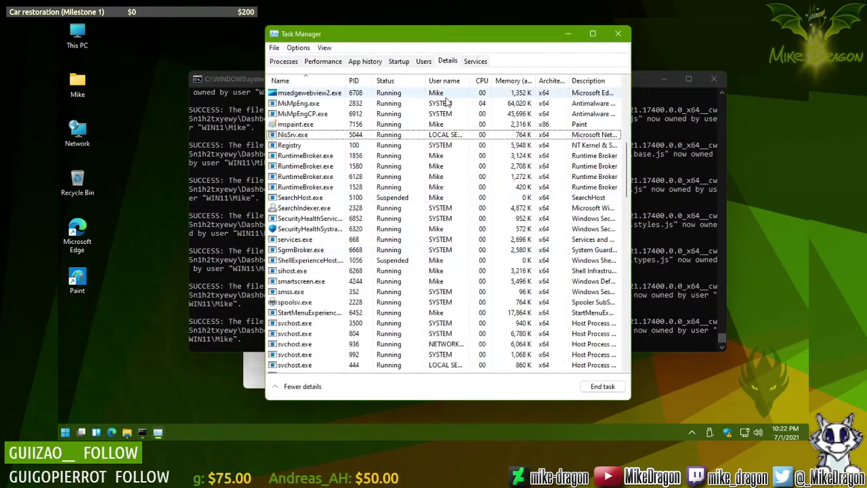
click(290, 124)
key(Delete)
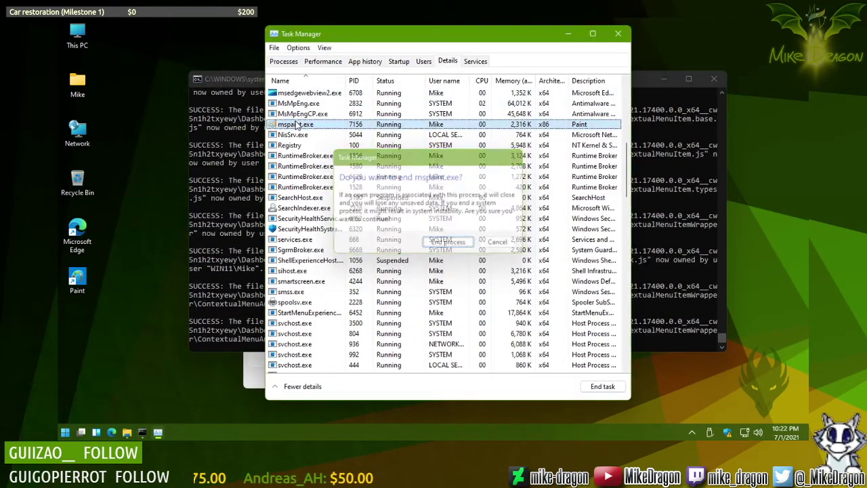
key(Return)
click(618, 33)
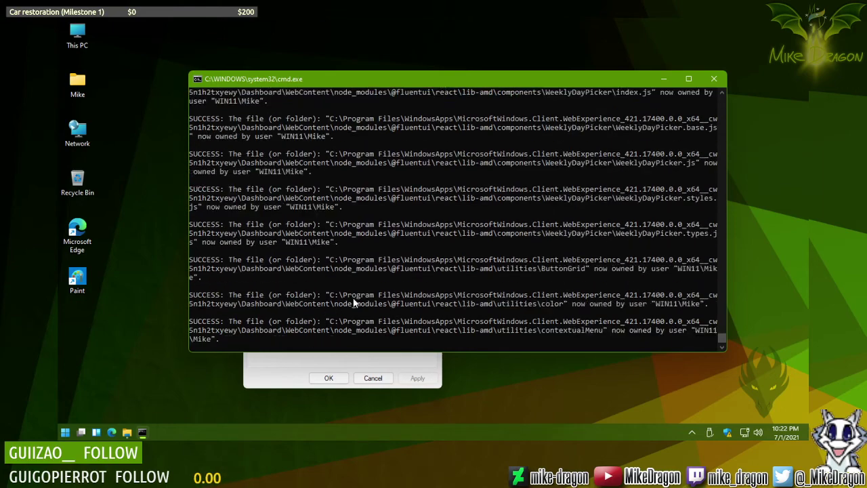
Step: Bring the Paint shortcut's properties forward and check its security, details and previous versions information
click(267, 373)
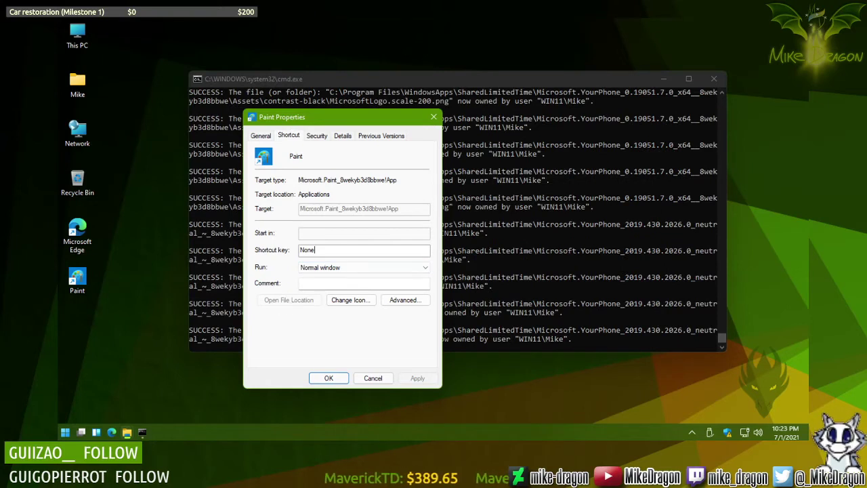
click(315, 136)
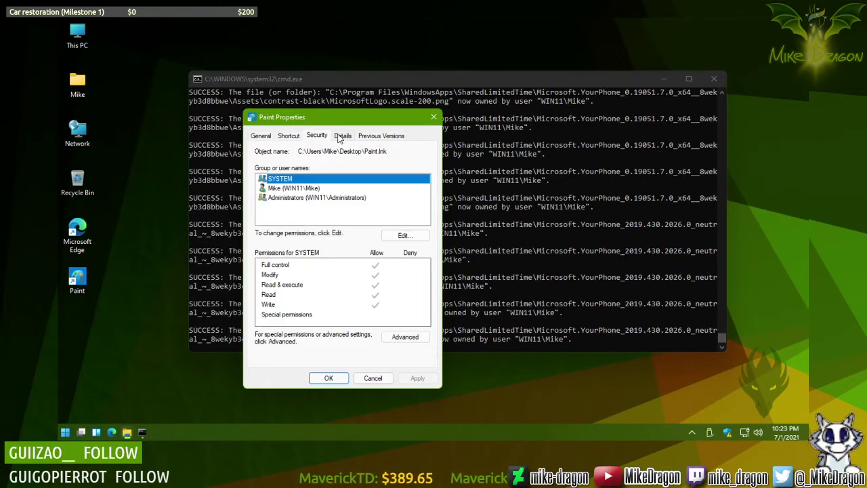
click(344, 136)
click(369, 135)
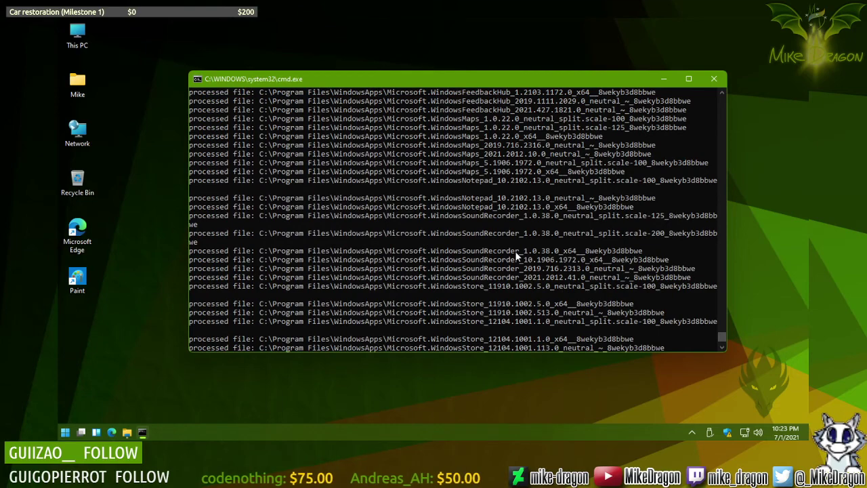
Step: Look back through the command window's output for the processed WindowsApps packages, including the Microsoft.Paint entries
scroll(515, 251, up, 12)
scroll(501, 247, up, 7)
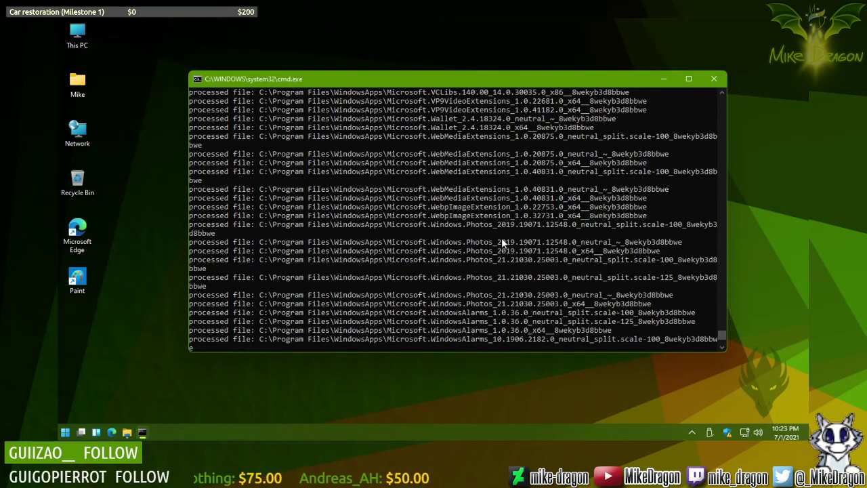
scroll(501, 238, up, 6)
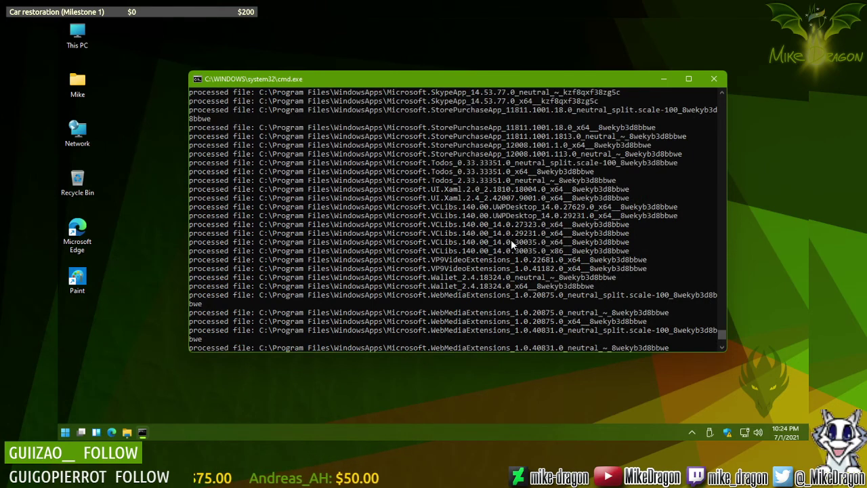
scroll(542, 285, up, 8)
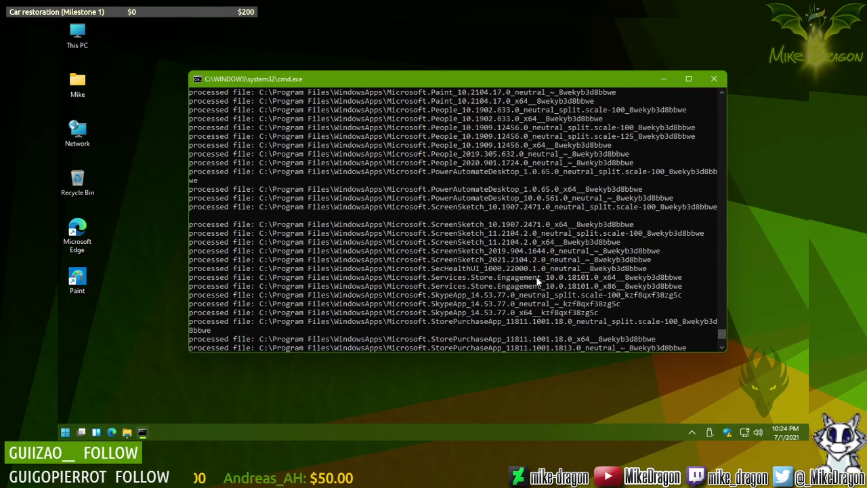
scroll(530, 279, up, 20)
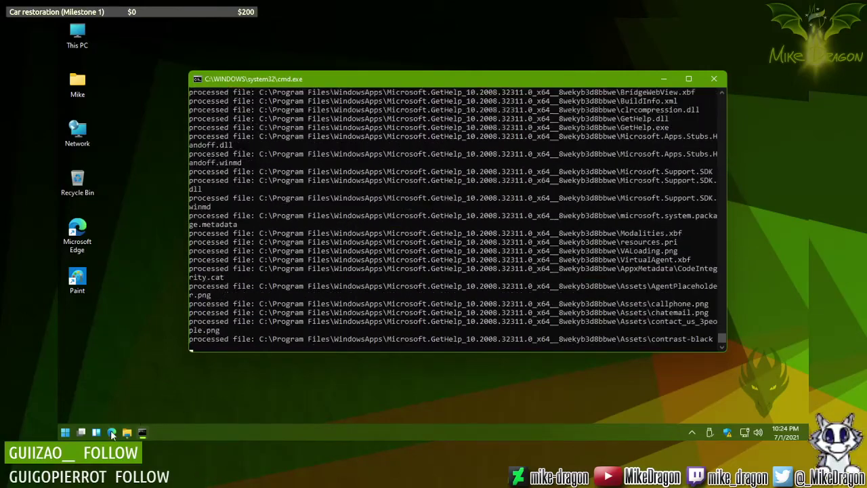
Step: Create a second virtual desktop and switch to it, leaving the ownership command running on the first
click(81, 432)
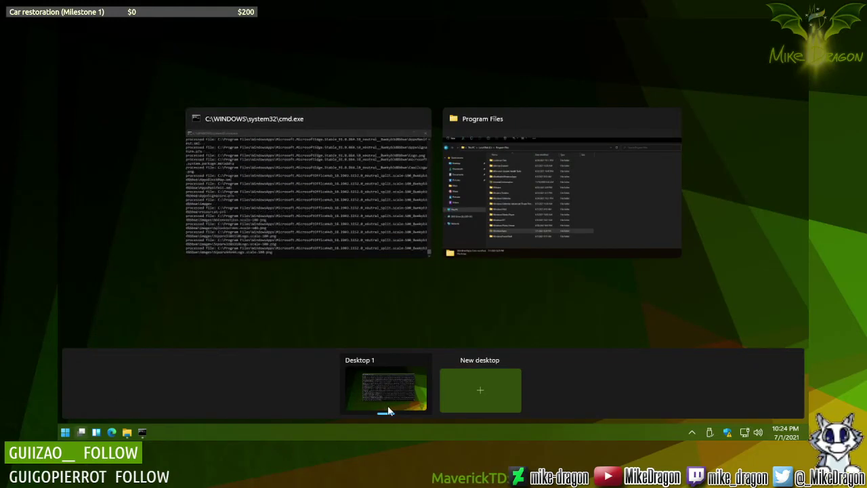
click(477, 389)
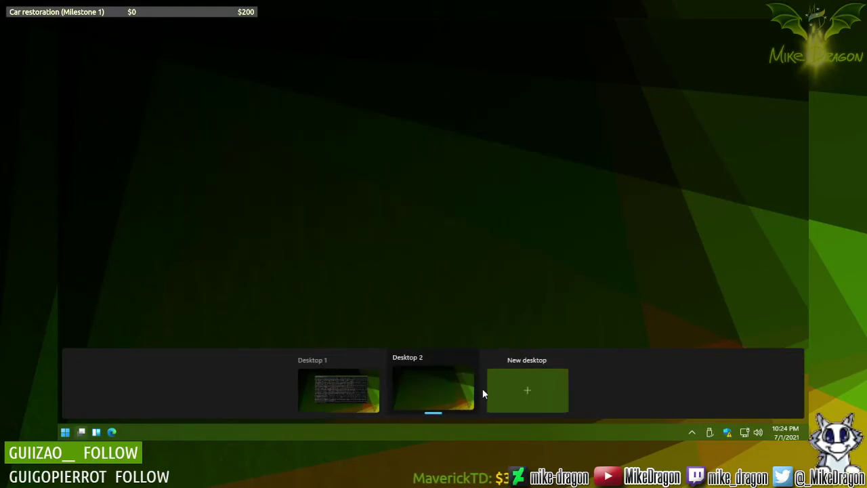
click(420, 386)
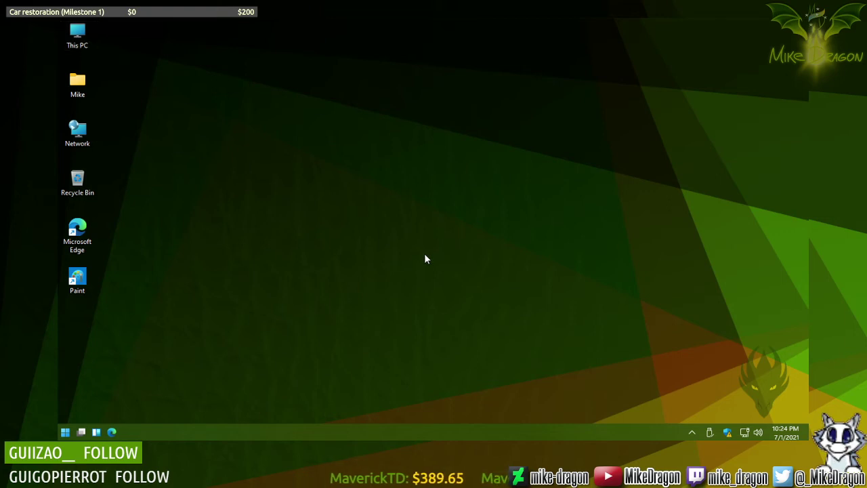
right_click(428, 280)
click(320, 241)
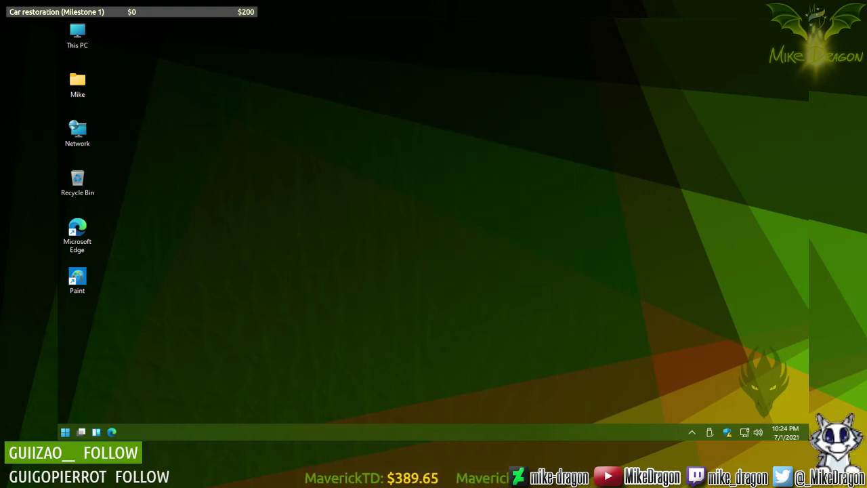
Step: Open the user profile folder from the desktop and go into its Pictures folder
click(83, 81)
click(442, 152)
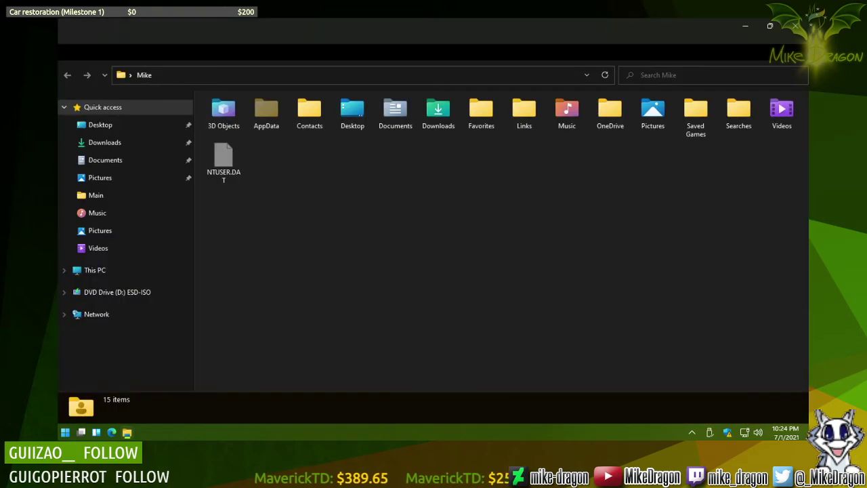
double_click(652, 121)
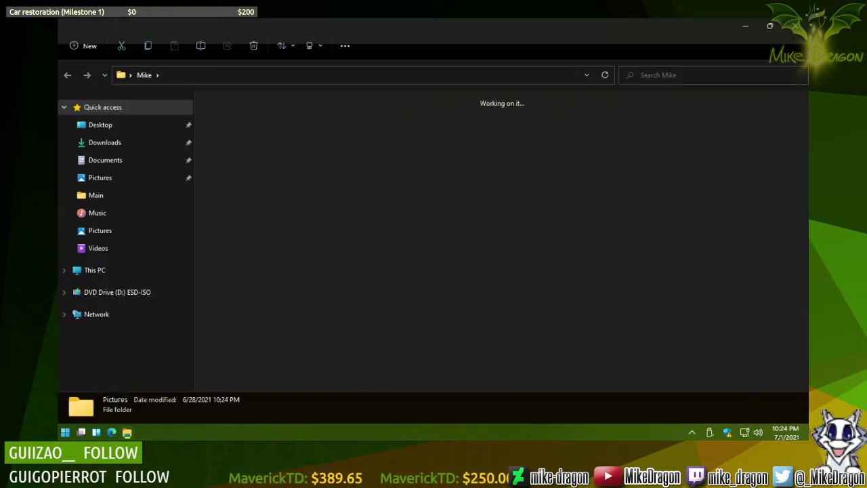
Step: Set the picture somewhere_far_beyond_by_sevilai (1920x1080) as the second virtual desktop's background and close the folder window
click(478, 153)
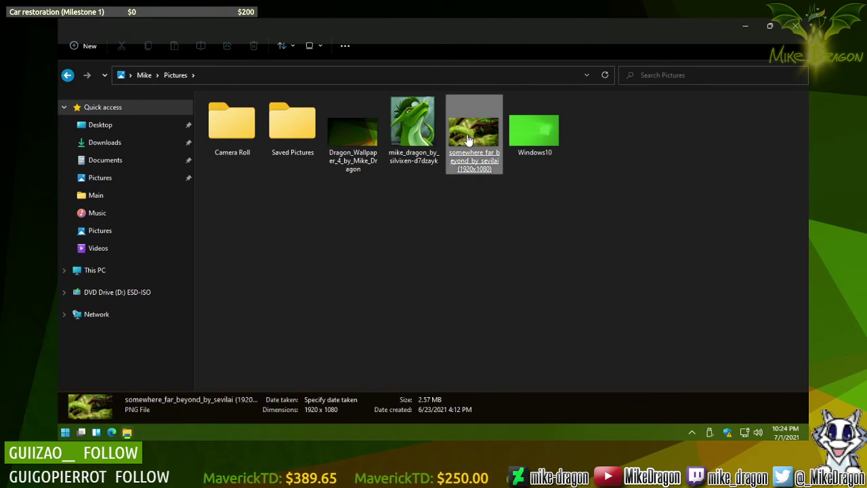
key(Menu)
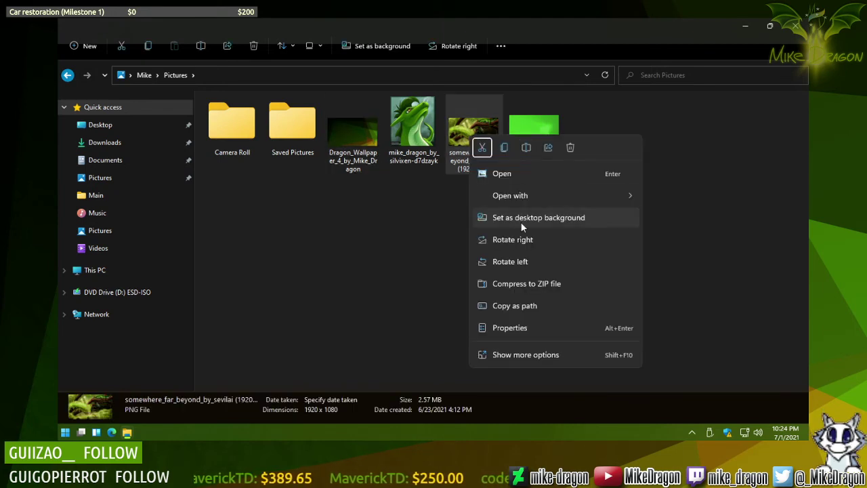
click(526, 220)
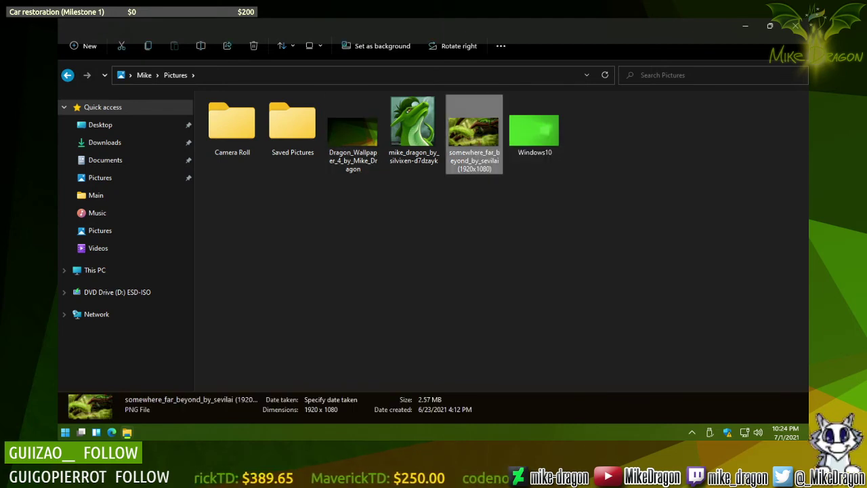
click(800, 26)
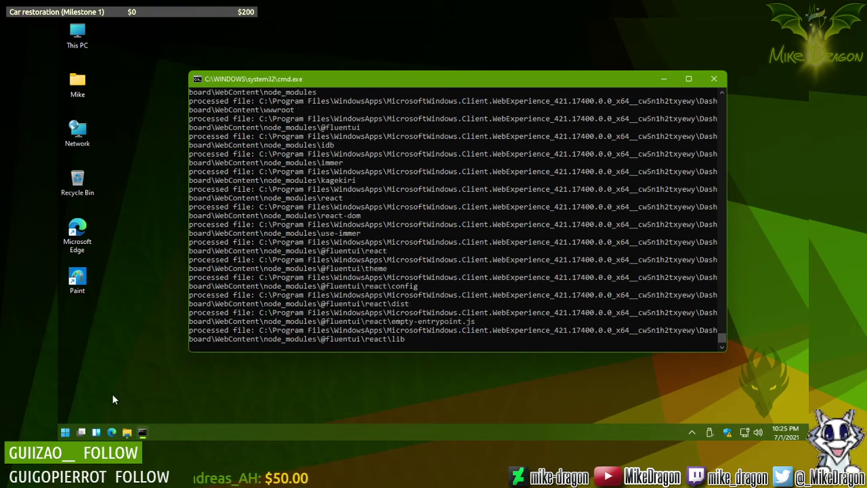
Step: Switch from the first virtual desktop to Desktop 2 to view its separate wallpaper
click(96, 432)
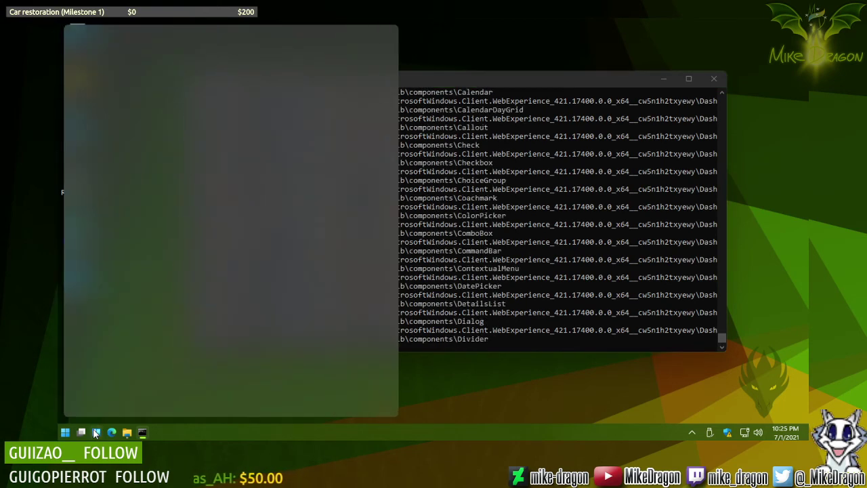
click(96, 432)
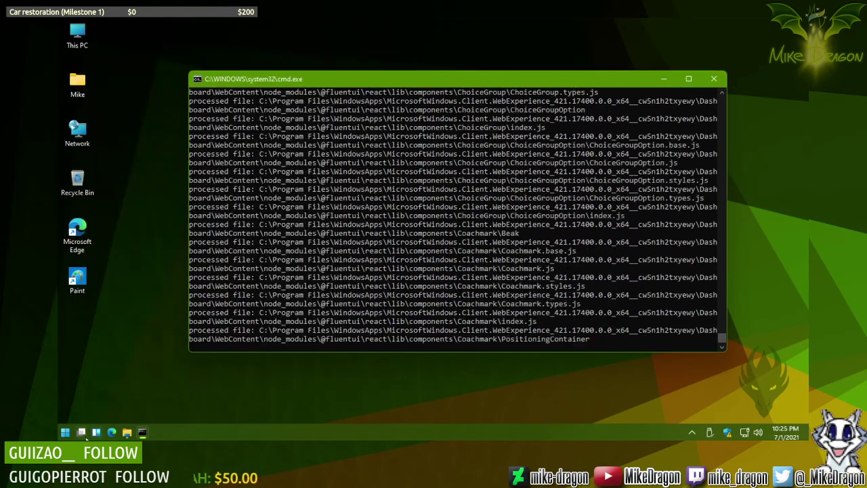
click(82, 434)
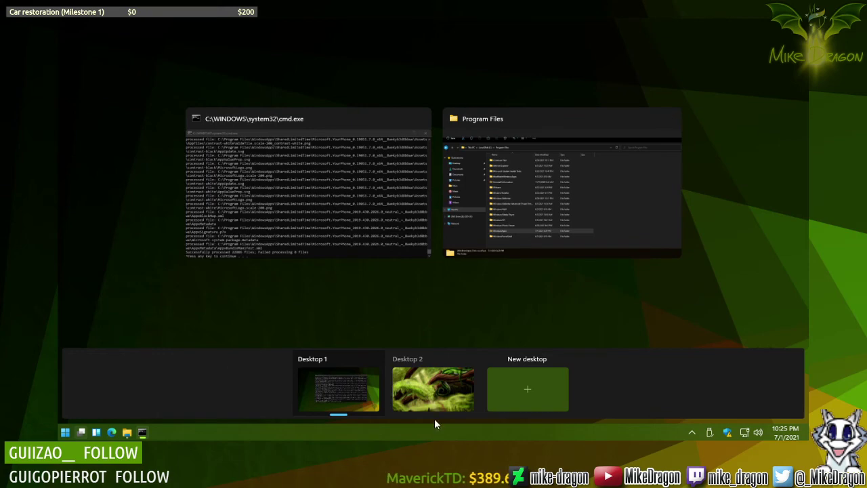
click(427, 401)
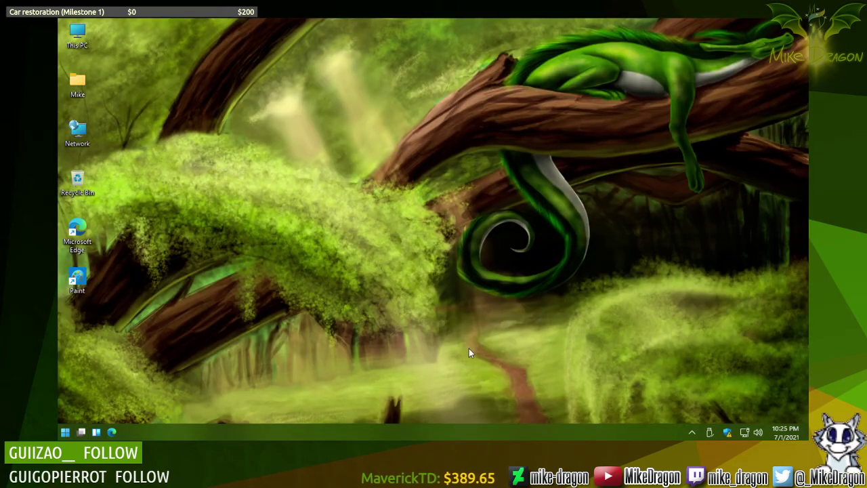
Step: Remove Desktop 2 and dismiss the finished ownership command's window on the first desktop
click(82, 433)
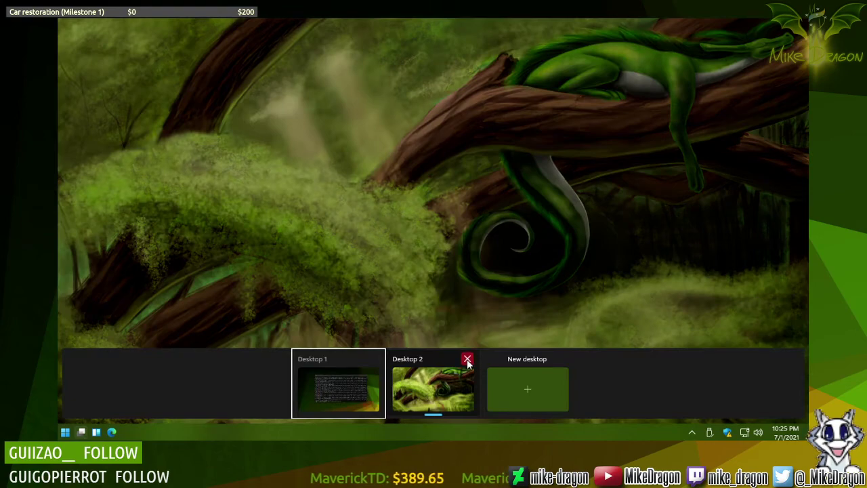
click(468, 361)
click(392, 393)
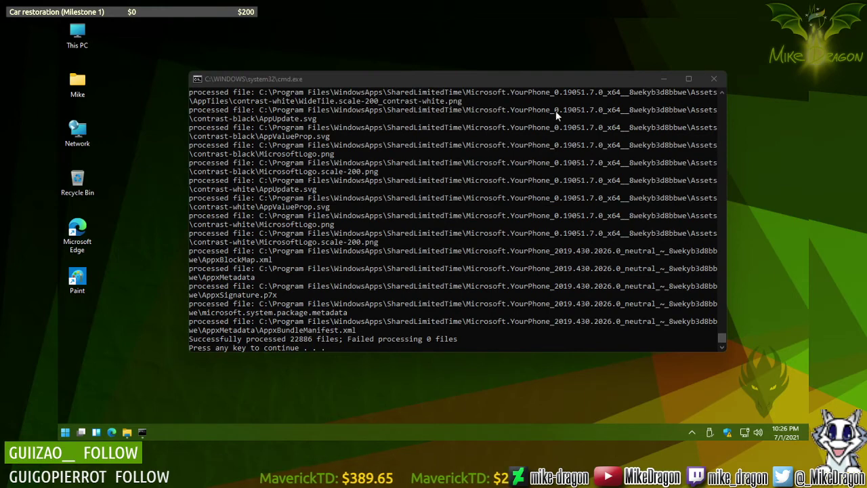
click(563, 80)
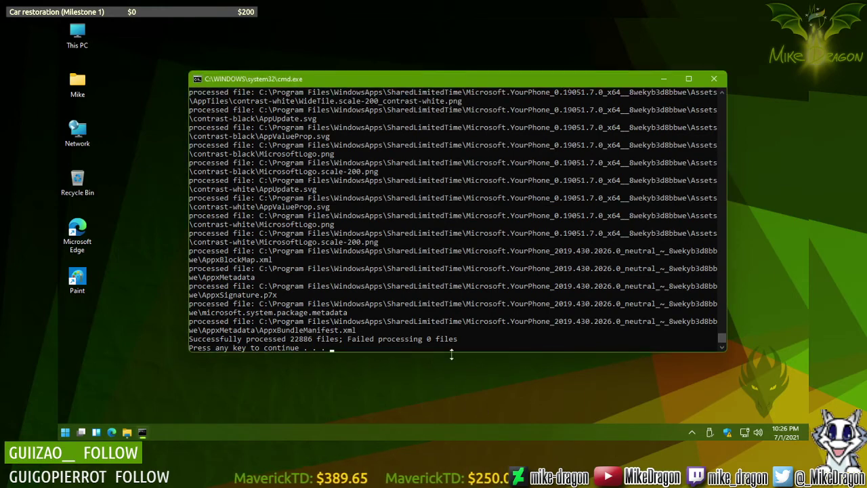
key(Return)
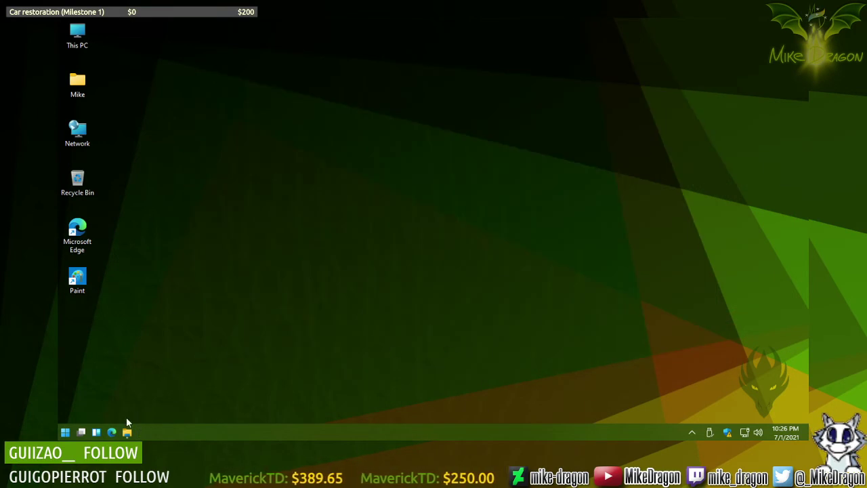
Step: Create a new second virtual desktop and switch to it
click(96, 428)
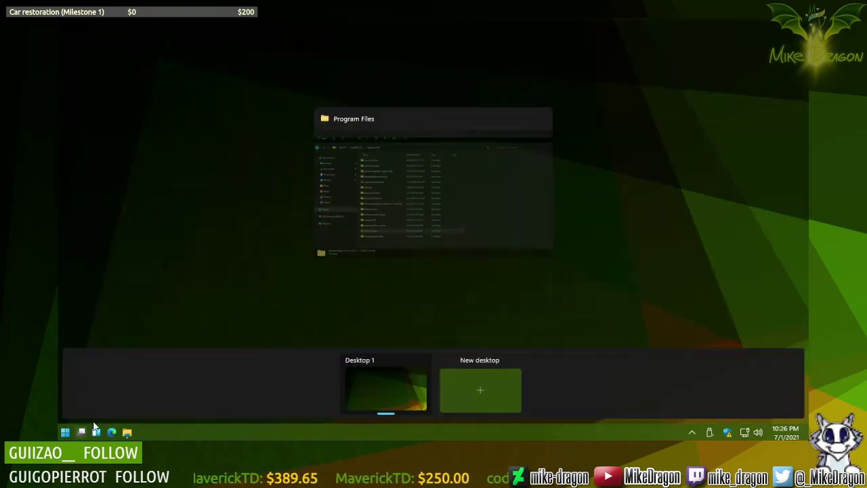
click(499, 383)
click(428, 406)
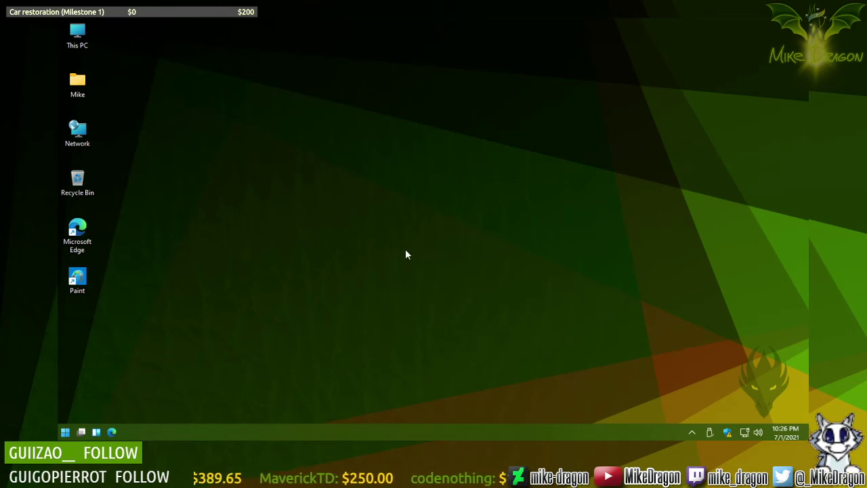
Step: Go to the user profile's Pictures folder, set somewhere_far_beyond_by_sevilai (1920x1080) as the desktop background, and close the folder window
mouse_move(459, 291)
mouse_down()
mouse_move(442, 263)
mouse_move(456, 294)
mouse_up()
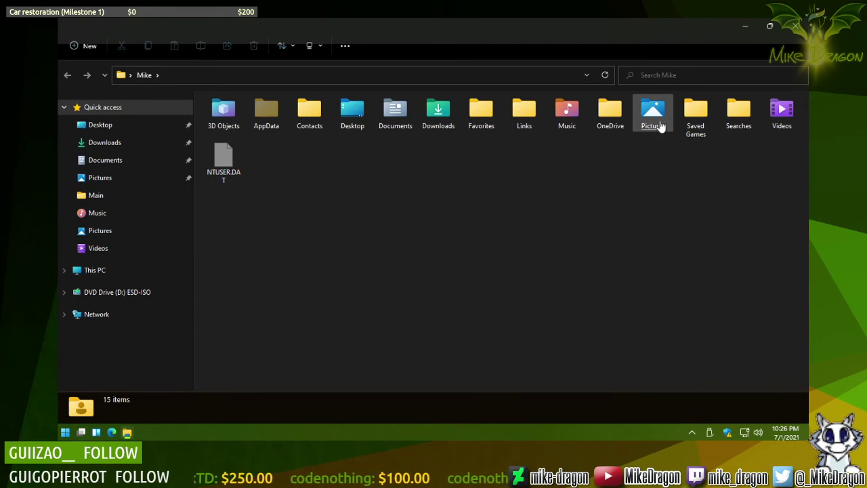
double_click(654, 119)
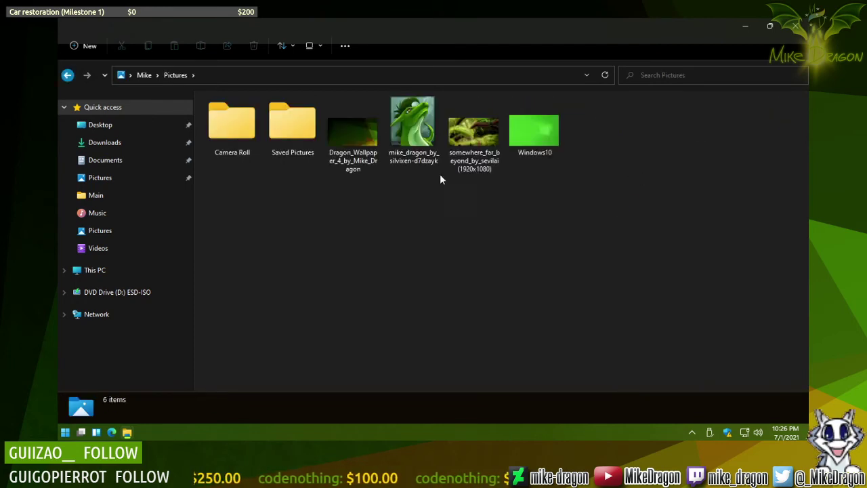
click(473, 135)
right_click(473, 133)
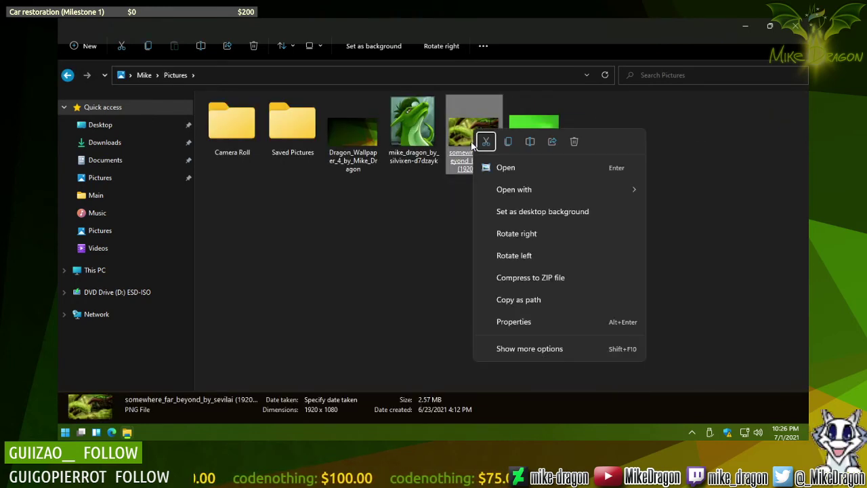
click(551, 212)
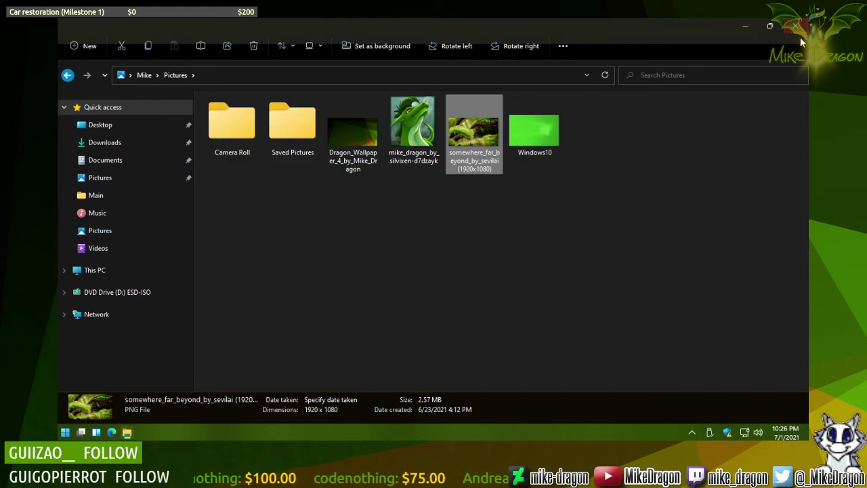
click(797, 25)
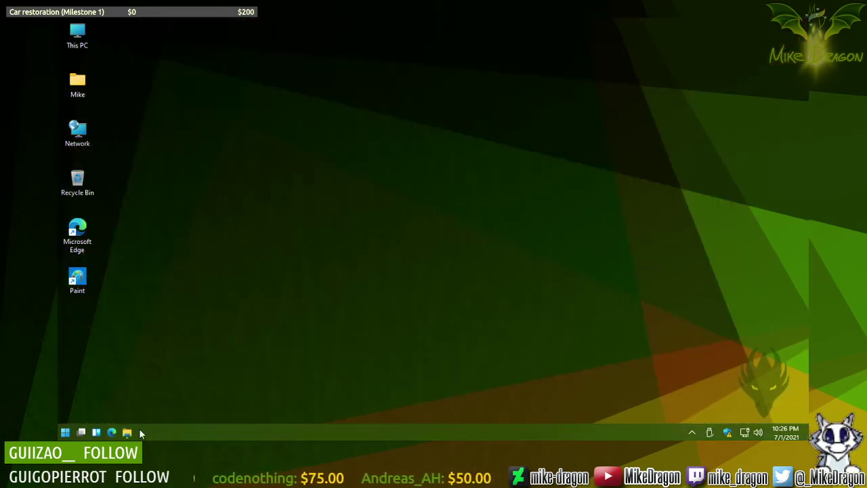
Step: Open the WindowsApps folder from the Program Files window and widen the Name column to show the full package names
click(127, 433)
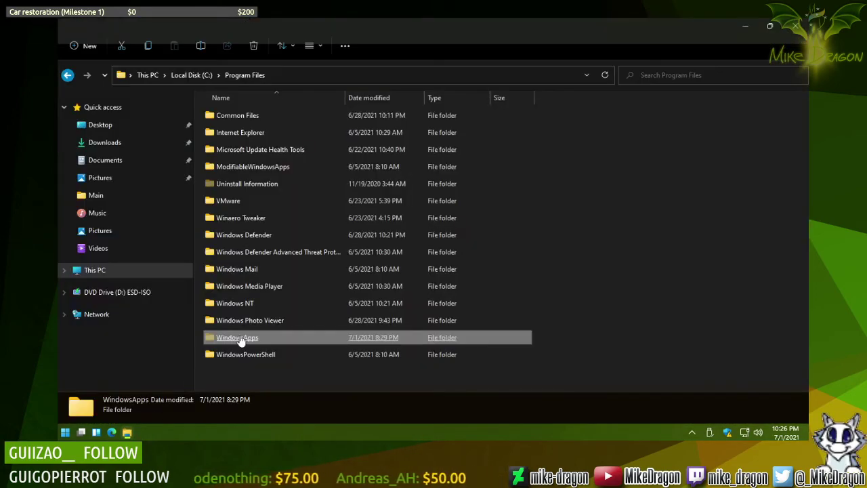
double_click(239, 337)
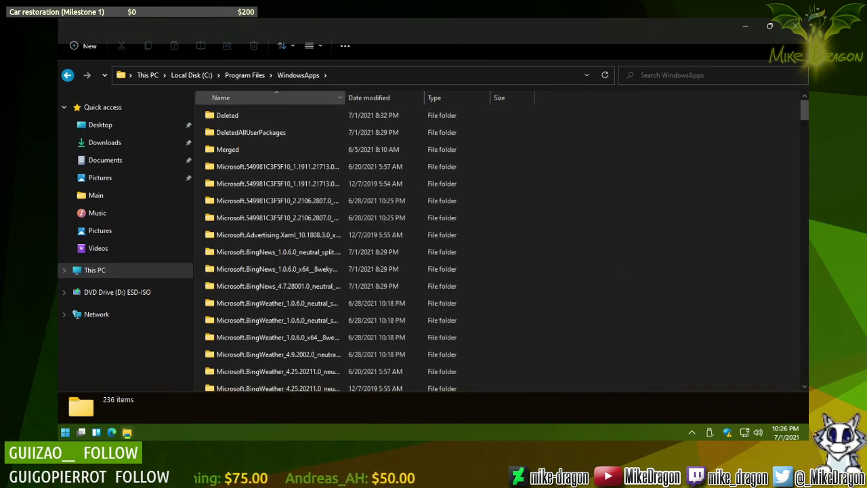
drag(346, 95, 629, 92)
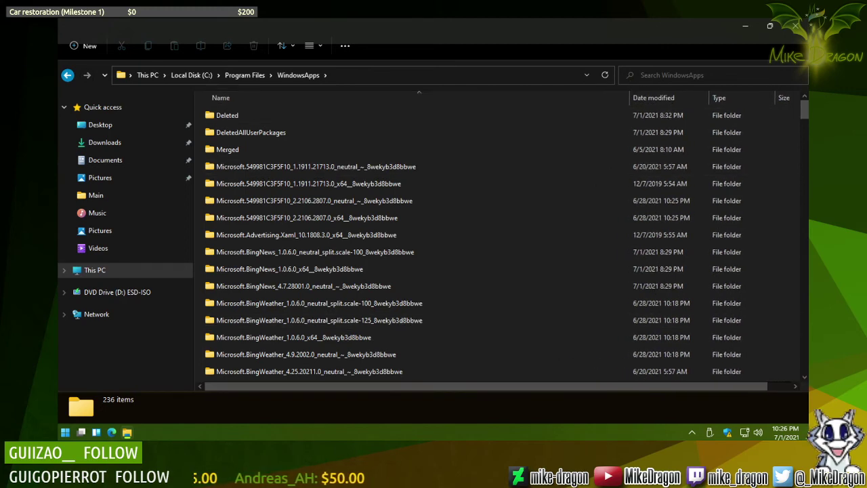
Step: Check the Paint desktop shortcut's target in its properties and return to the WindowsApps folder
click(126, 434)
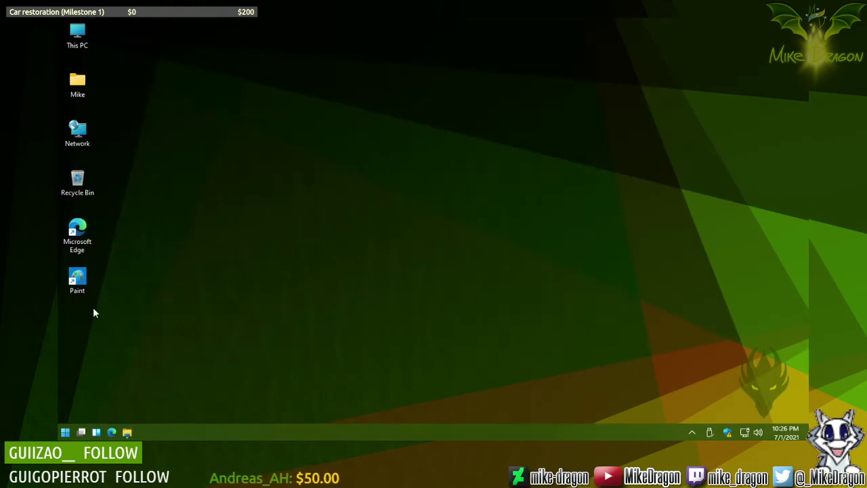
right_click(77, 276)
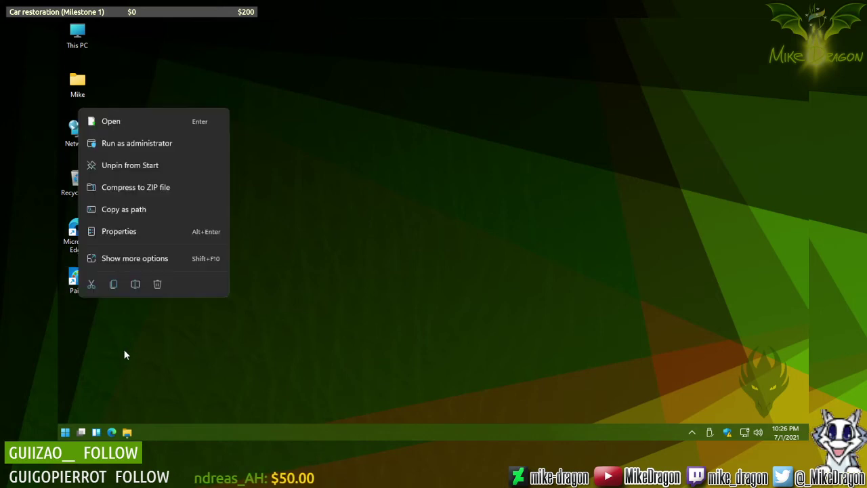
click(129, 231)
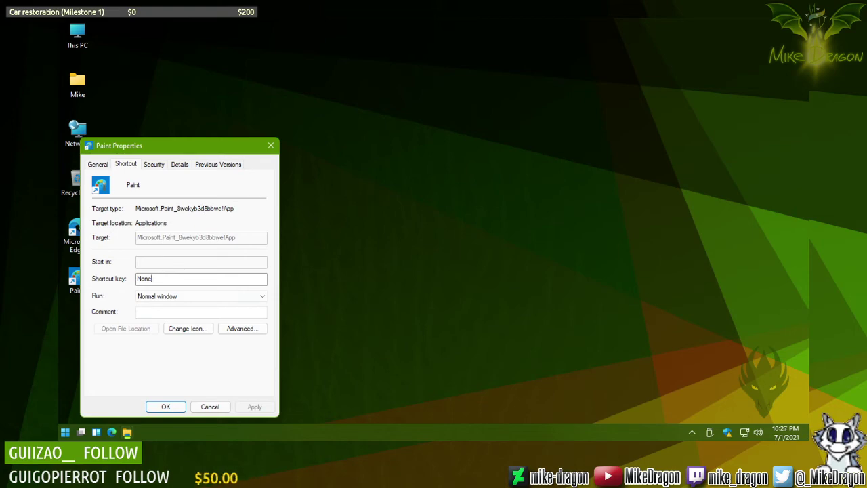
mouse_move(126, 434)
click(122, 399)
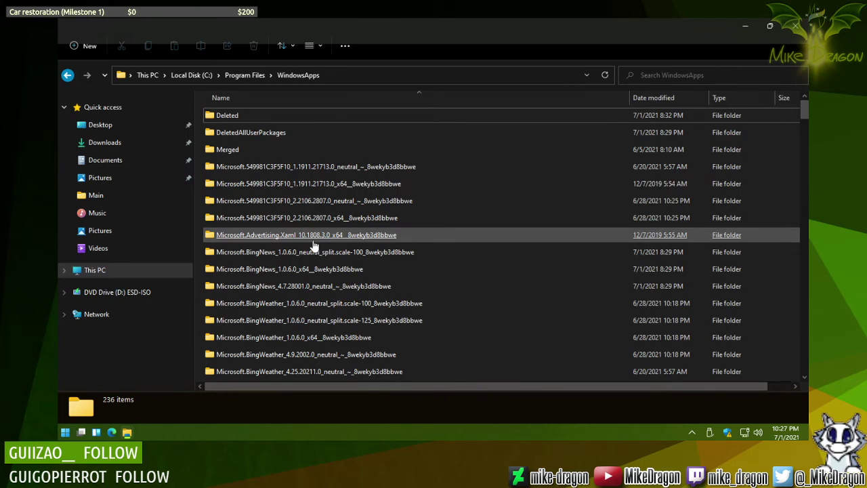
Step: Examine the first package folders in WindowsApps, from the Microsoft.549981C3F5F10 entries through the BingWeather ones
click(313, 239)
click(320, 169)
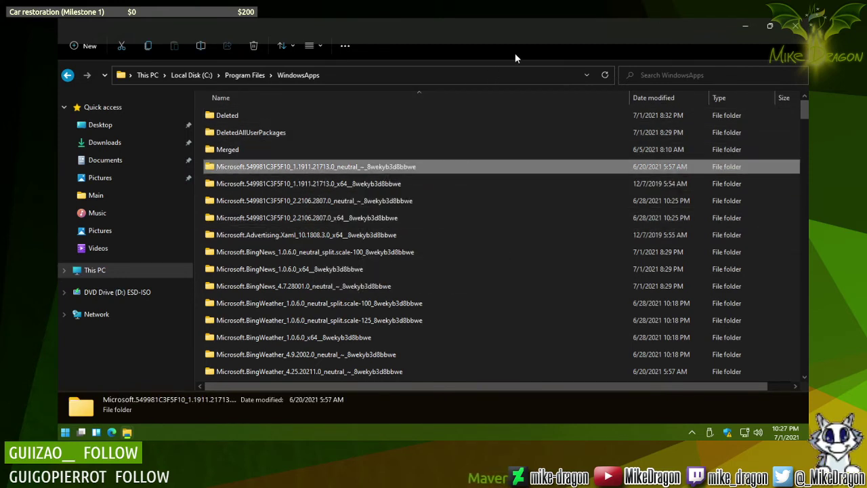
key(Down)
key(Down)
key(Down)
key(Down)
key(Down)
key(Down)
key(Down)
key(Down)
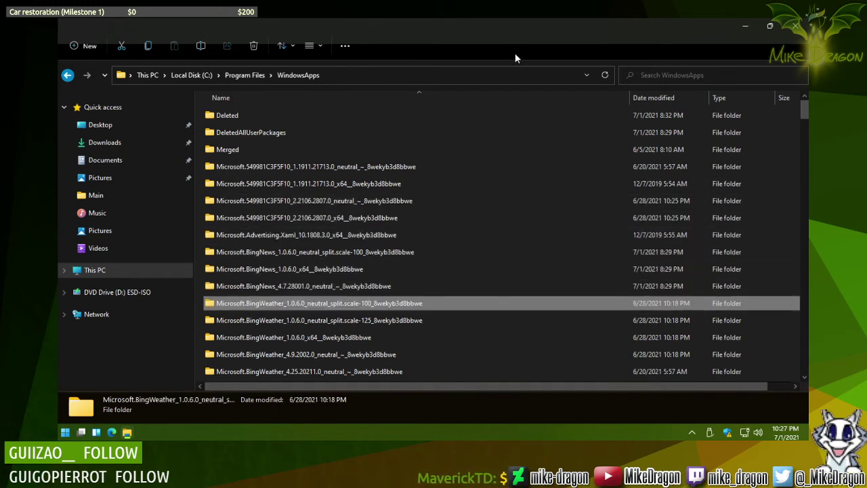
key(Down)
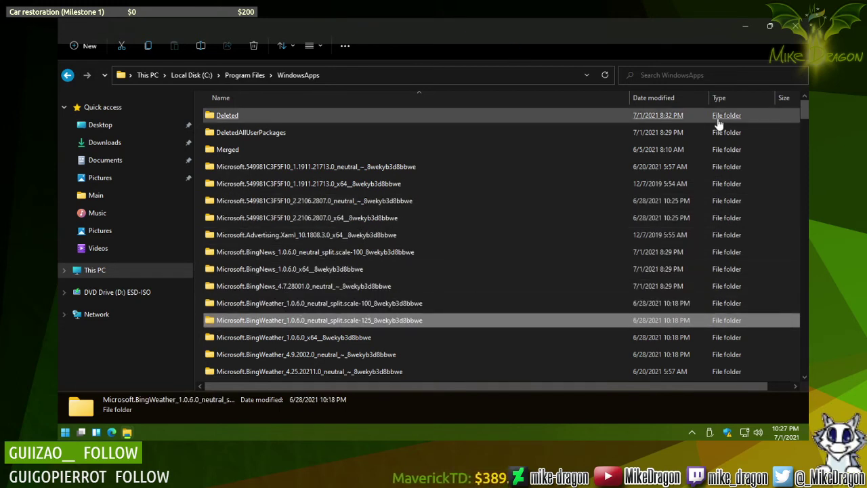
Step: Review the package folders from DesktopAppInstaller through GamingApp, GetHelp, HEIFImageExtension and Microsoft3DViewer to MicrosoftEdge.Stable
scroll(746, 136, down, 3)
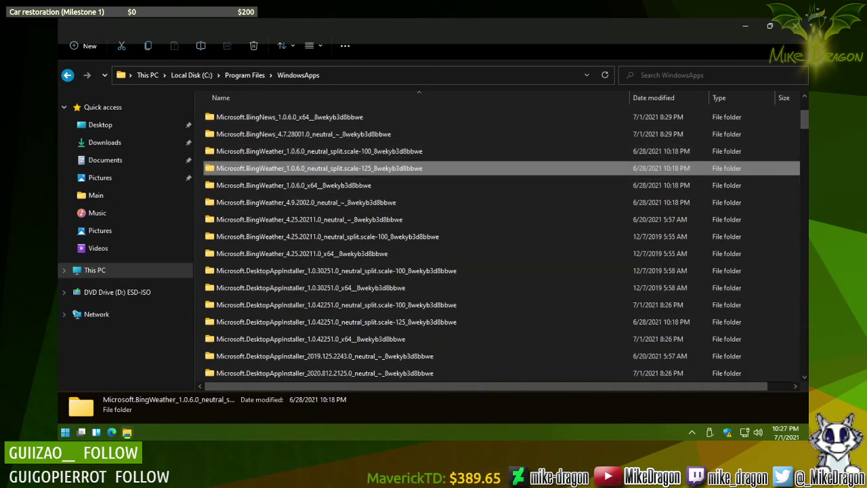
click(308, 271)
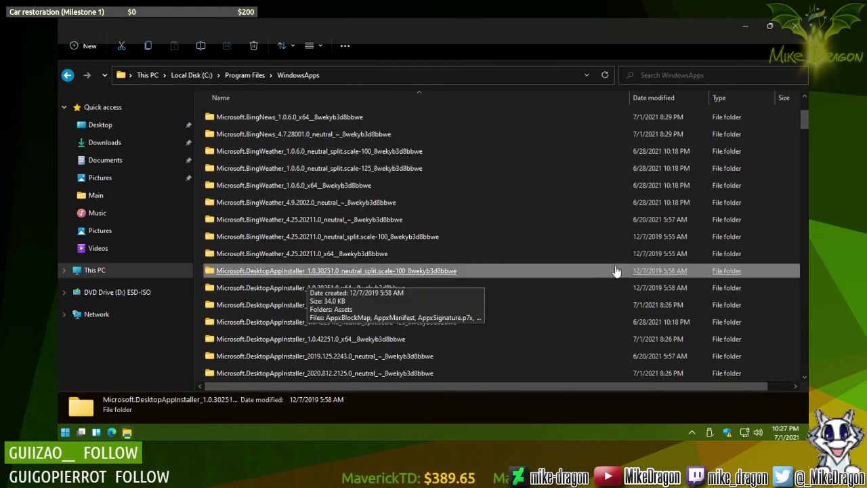
scroll(619, 271, down, 3)
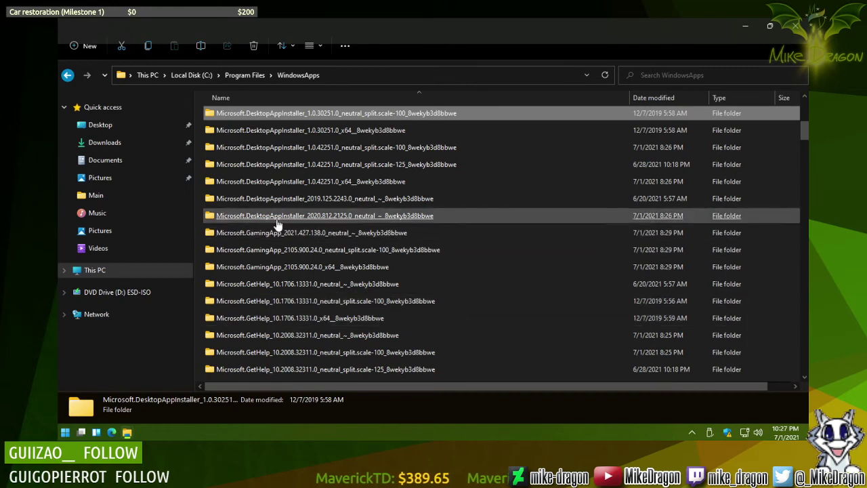
click(291, 234)
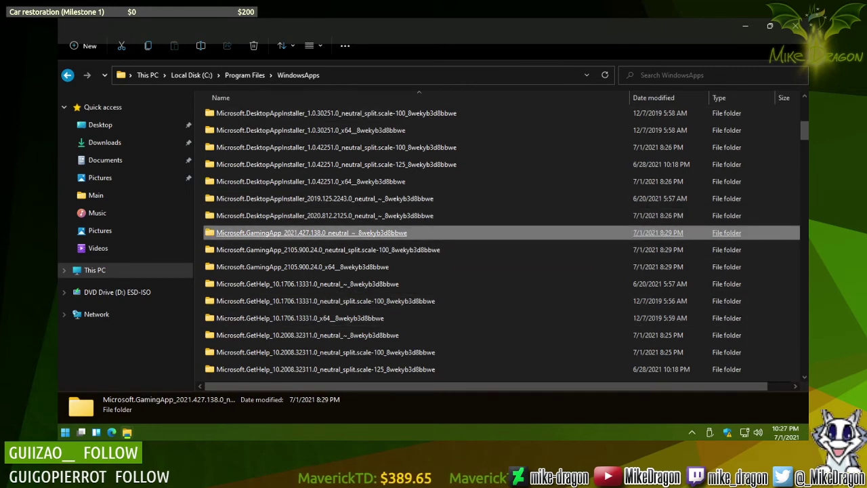
click(288, 283)
scroll(231, 334, down, 2)
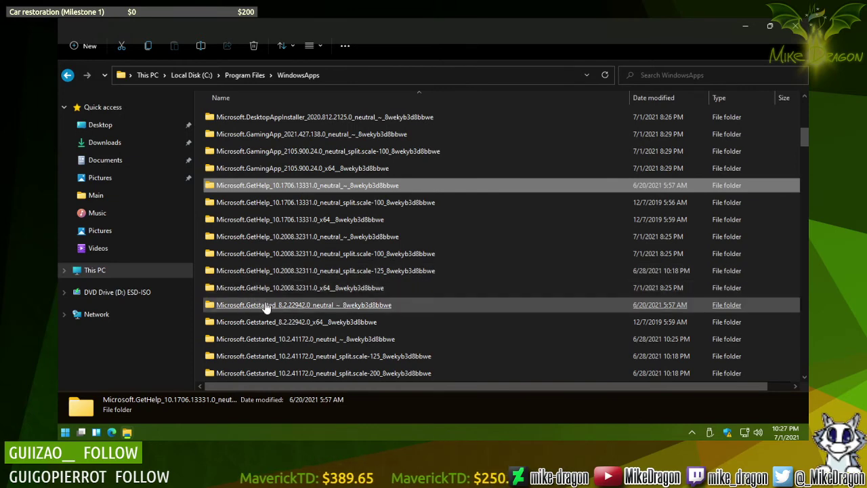
scroll(268, 346, down, 2)
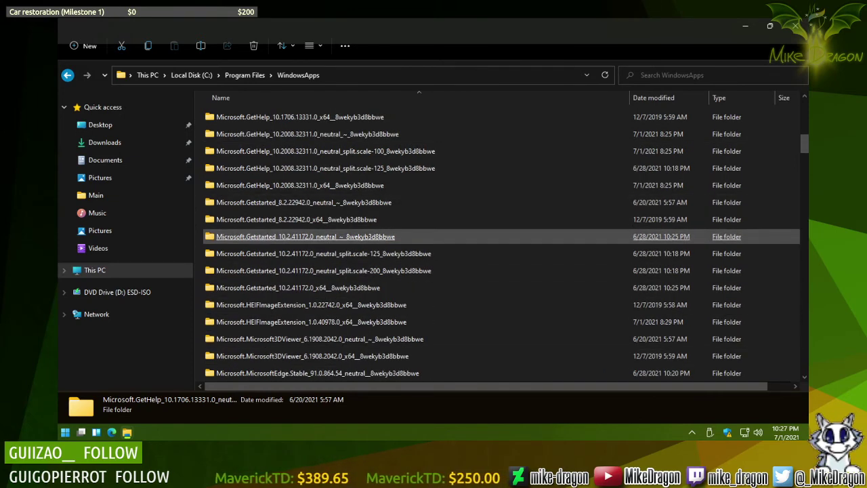
click(268, 308)
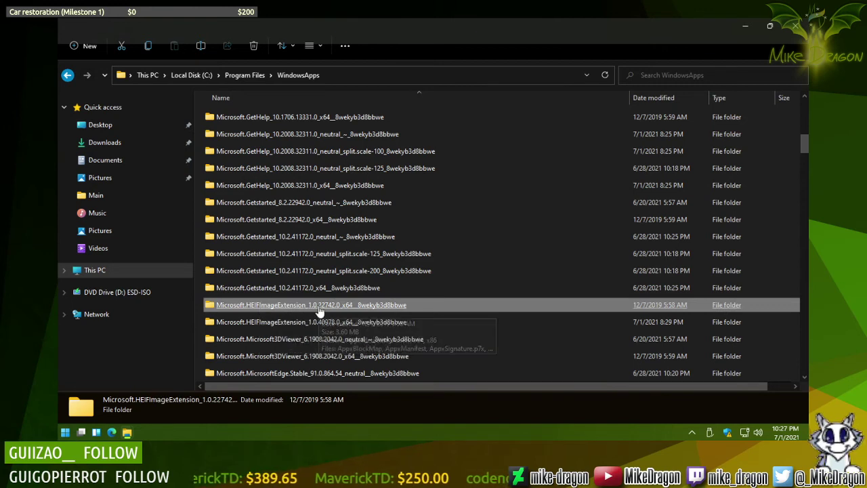
scroll(298, 310, down, 2)
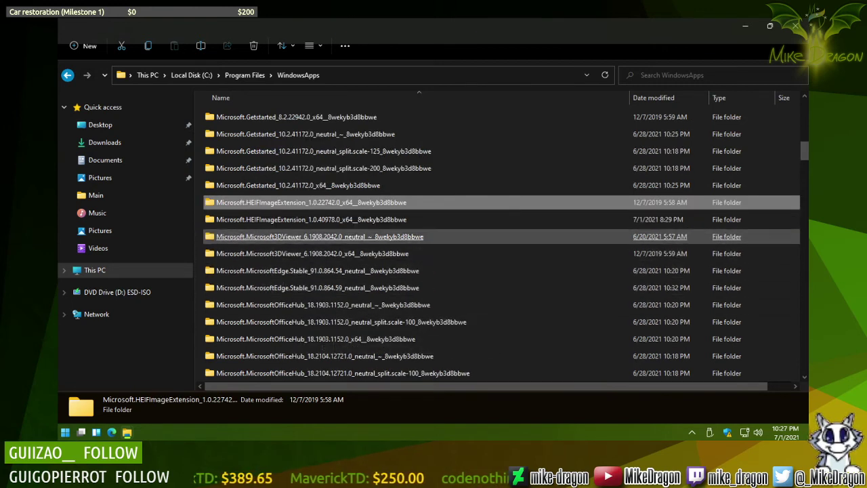
click(253, 239)
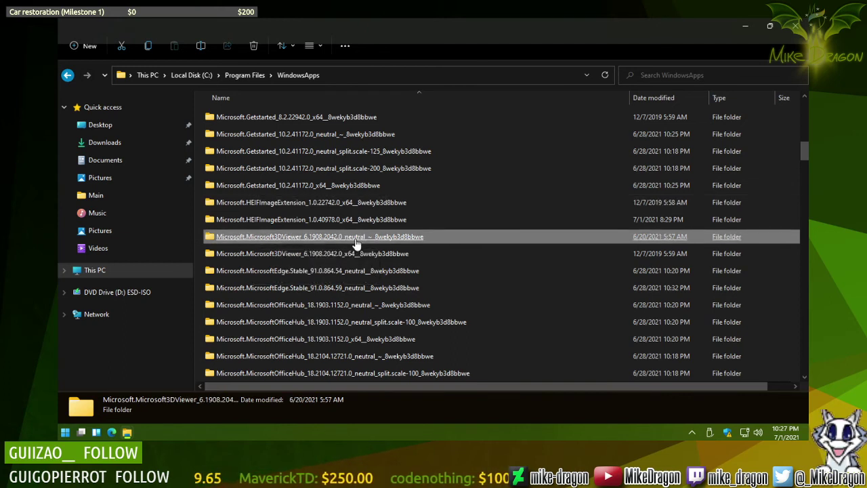
click(339, 271)
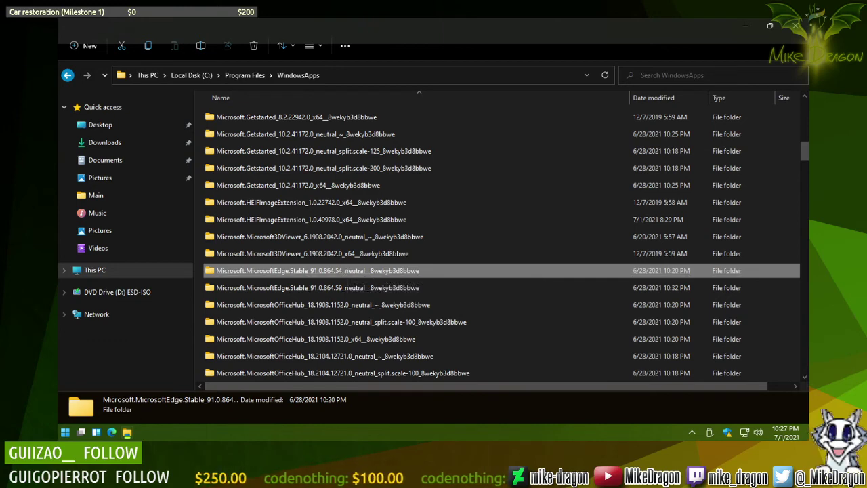
Step: Check the Microsoft Edge desktop shortcut's target in its properties and return to the WindowsApps folder
key(super+d)
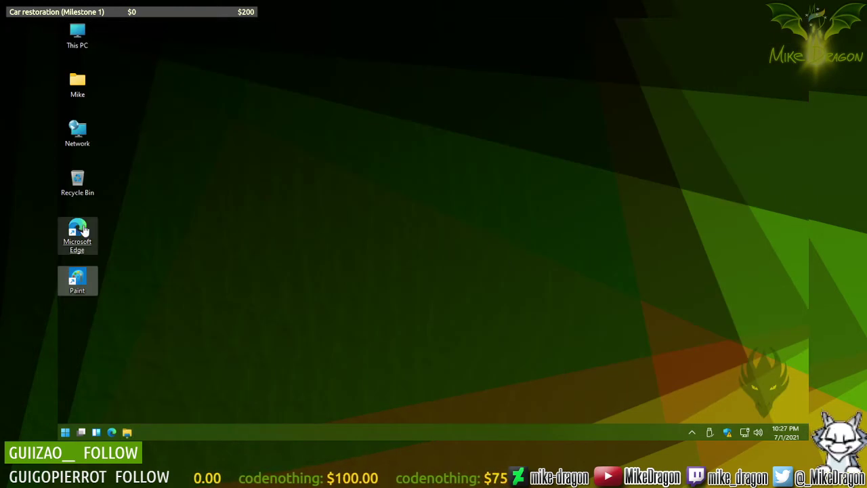
right_click(82, 252)
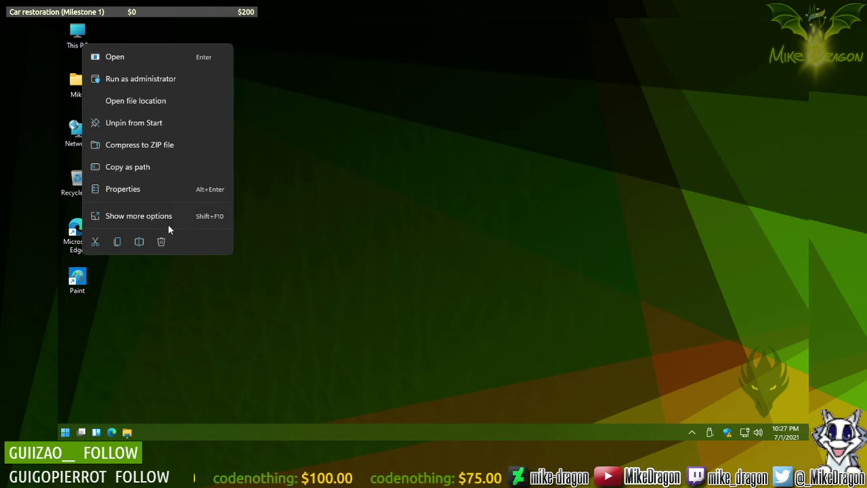
click(187, 194)
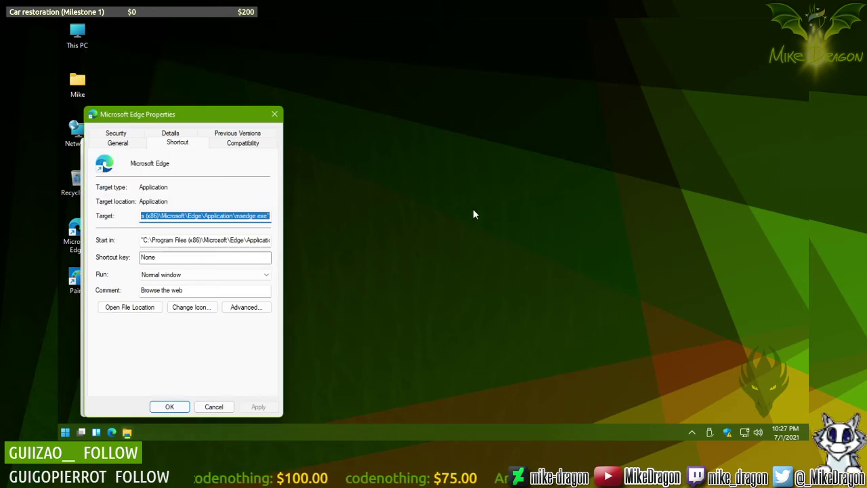
mouse_move(194, 240)
mouse_down()
mouse_move(275, 240)
mouse_move(258, 215)
mouse_move(279, 209)
mouse_up()
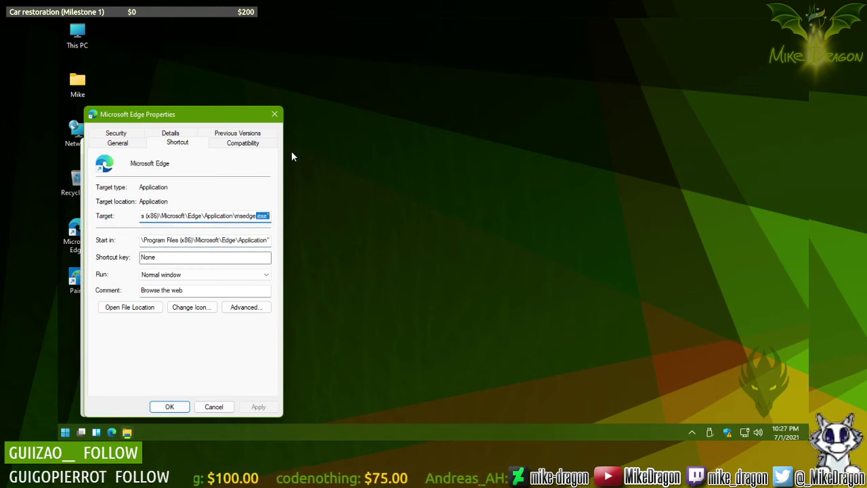
click(272, 114)
mouse_move(126, 432)
click(133, 389)
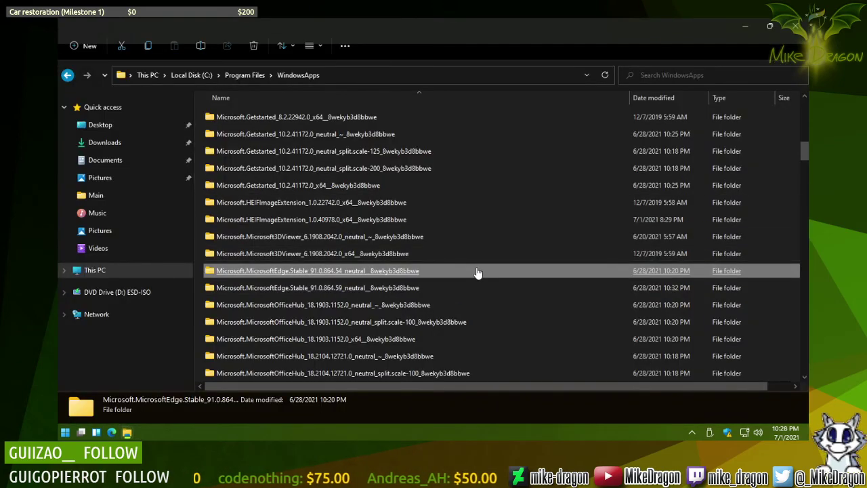
Step: Find the MSPaint packages further down the WindowsApps list and open the Microsoft.MSPaint_6.1907.29027.0_x64__8wekyb3d8bbwe folder
scroll(479, 271, down, 2)
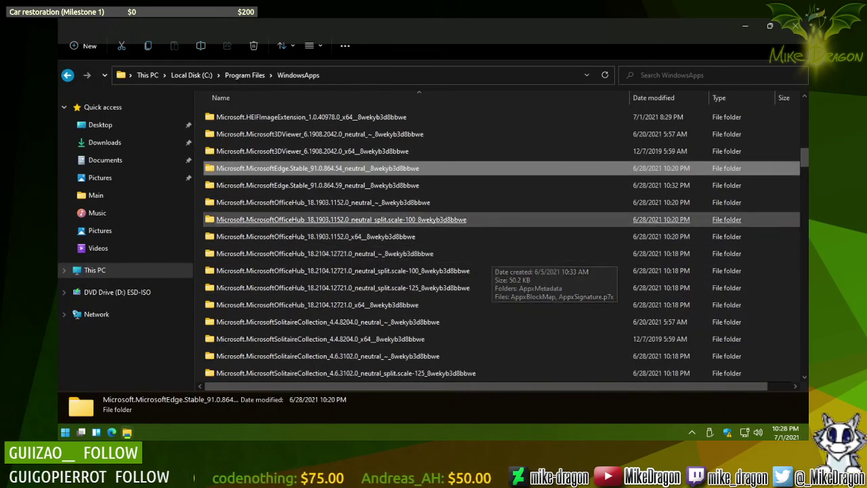
click(280, 205)
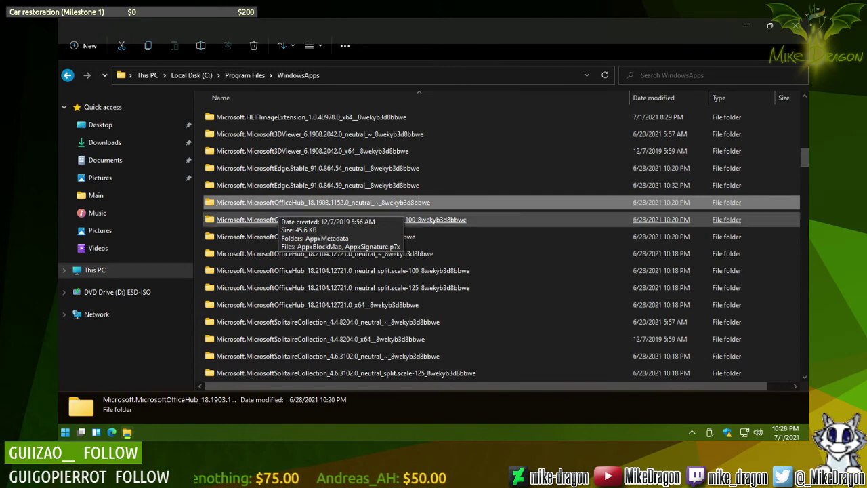
click(309, 323)
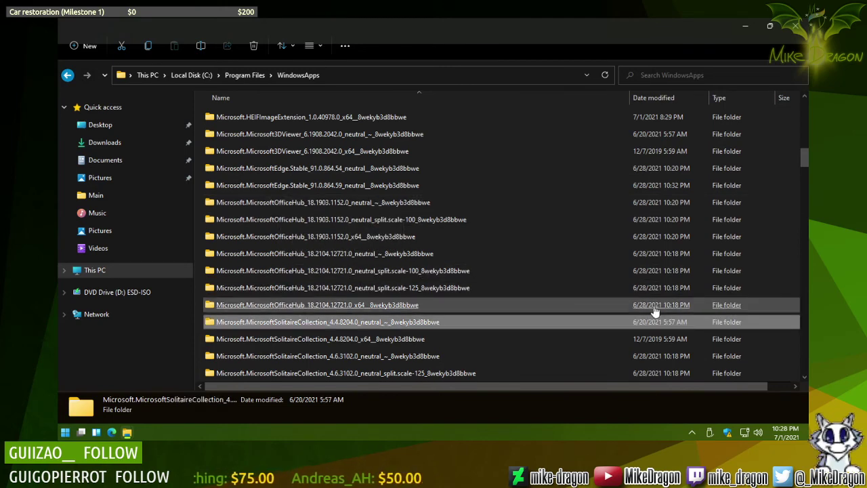
scroll(305, 298, down, 2)
scroll(325, 288, down, 1)
click(326, 288)
scroll(329, 279, down, 4)
click(332, 272)
click(332, 257)
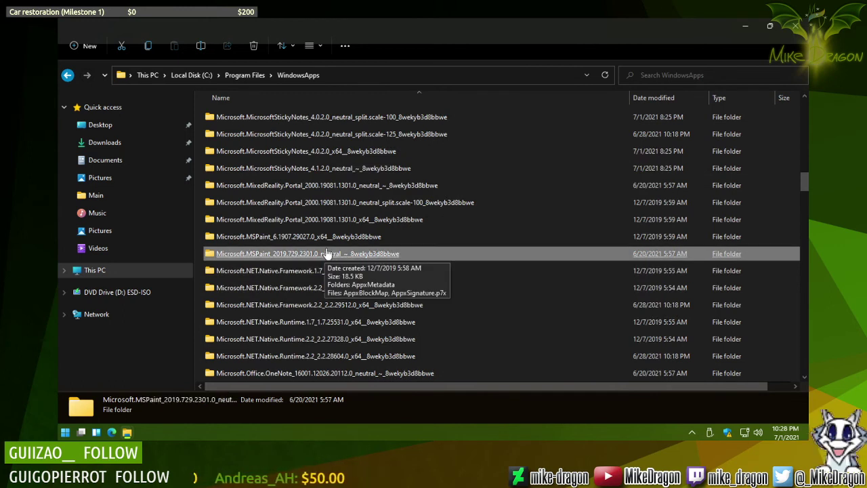
click(305, 243)
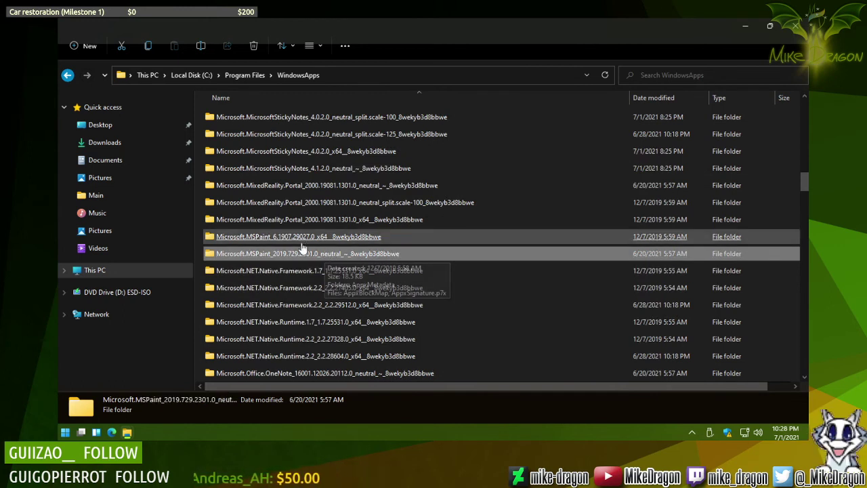
double_click(303, 242)
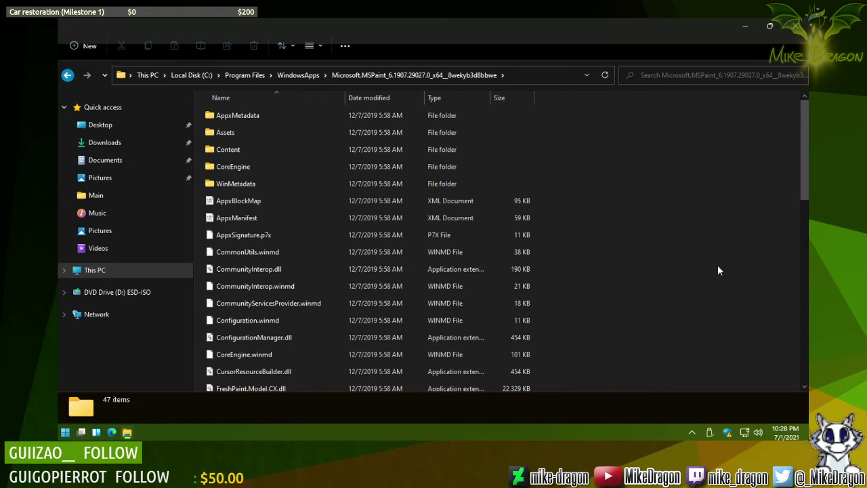
Step: Try to launch the PaintStudio.View application from the MSPaint package folder, dismissing any error dialogs
scroll(683, 301, down, 5)
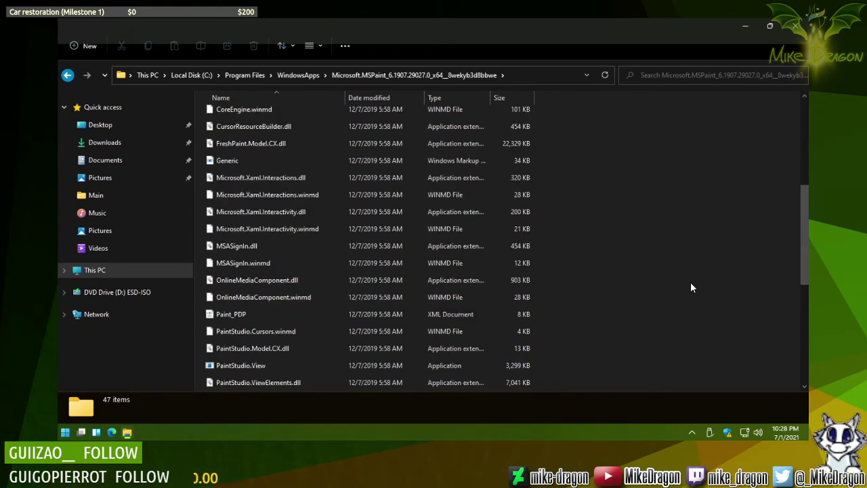
scroll(691, 287, down, 4)
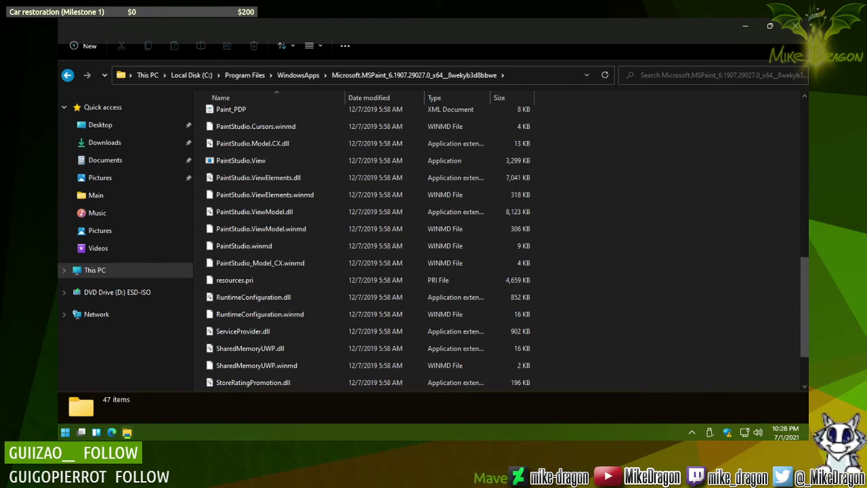
double_click(250, 160)
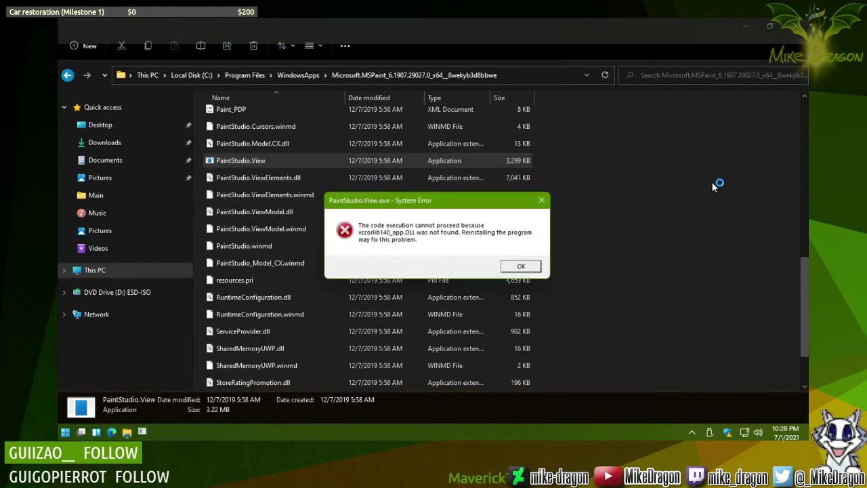
key(Return)
click(530, 271)
click(515, 266)
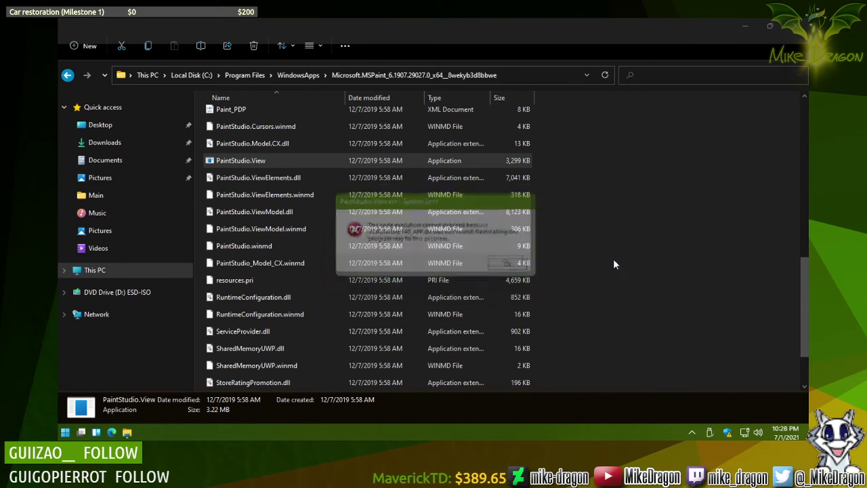
key(Return)
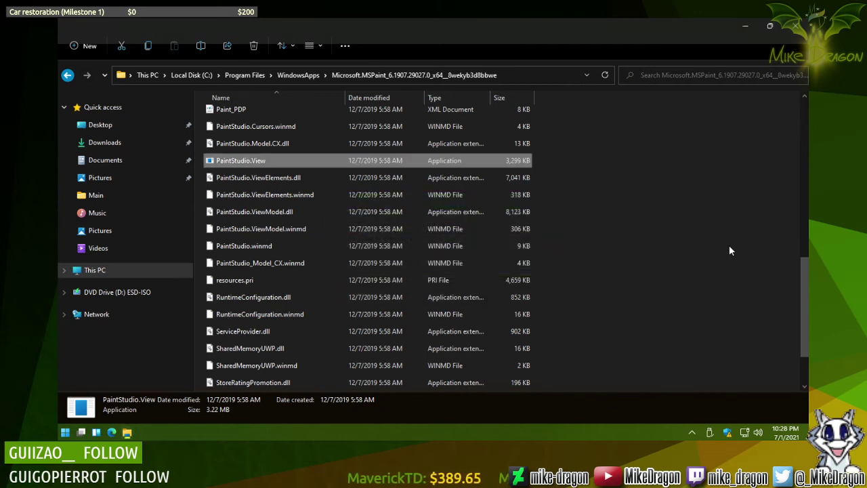
Step: Look through the remaining files in the MSPaint package folder for other Paint components
scroll(799, 174, down, 2)
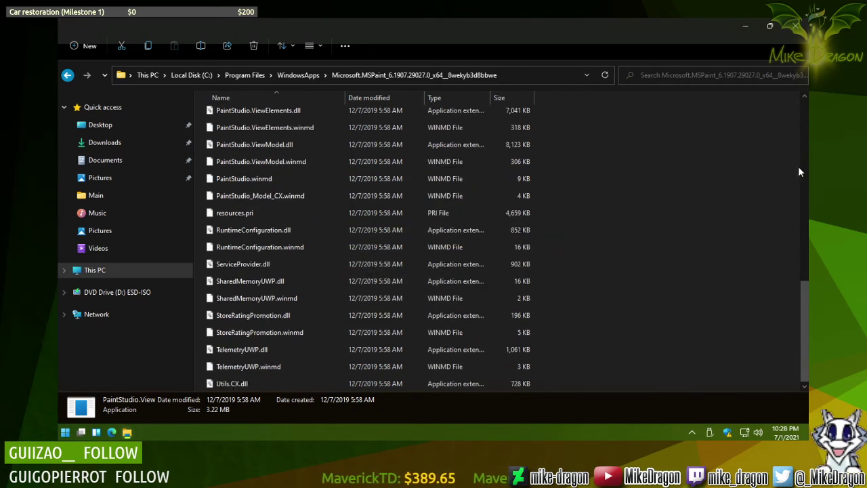
scroll(688, 251, up, 4)
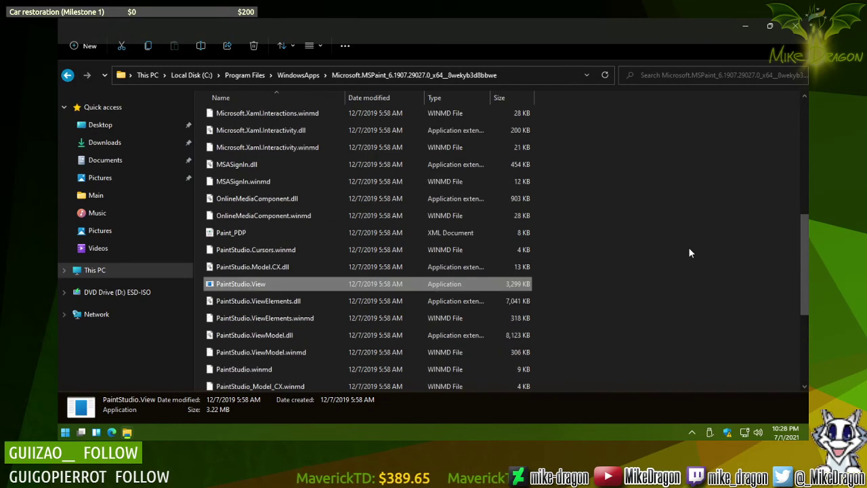
scroll(689, 253, up, 4)
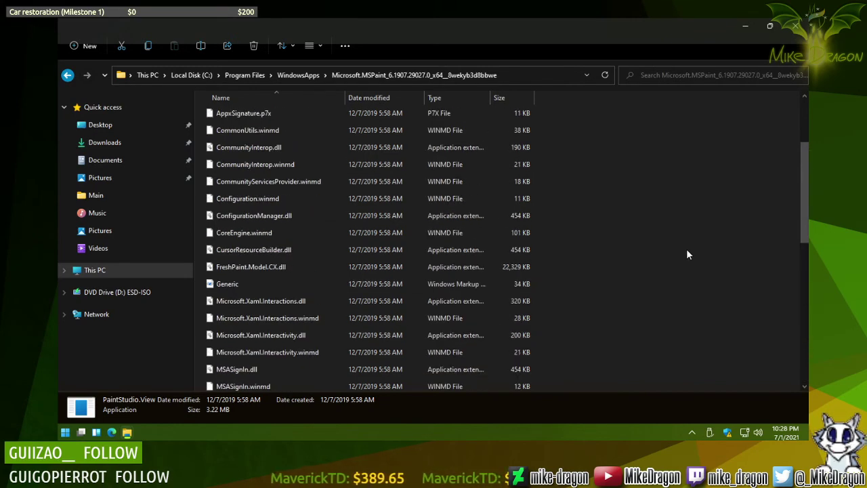
scroll(687, 254, down, 4)
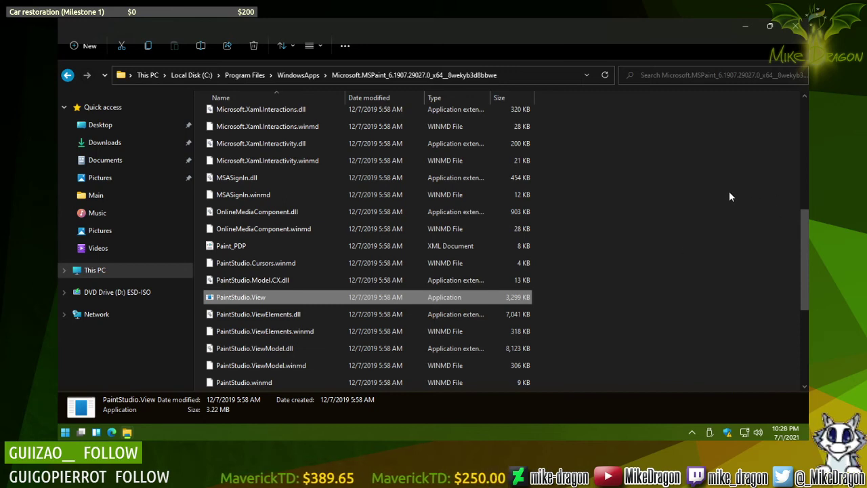
scroll(730, 196, up, 3)
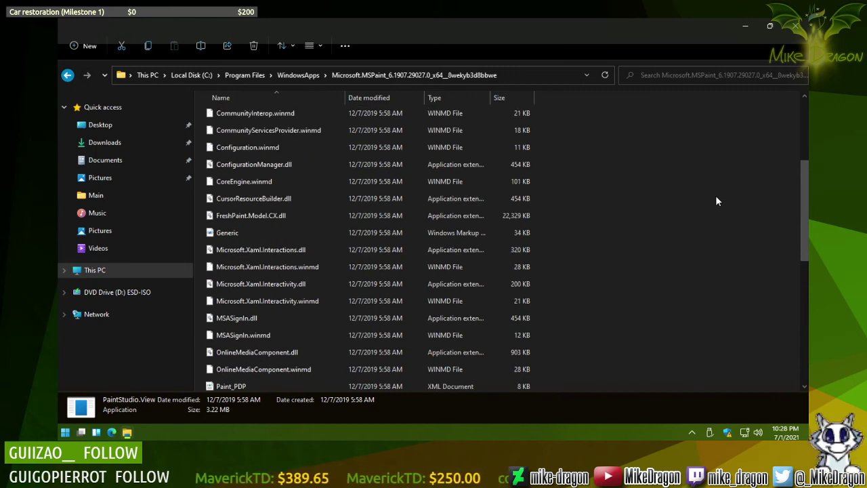
scroll(717, 200, up, 1)
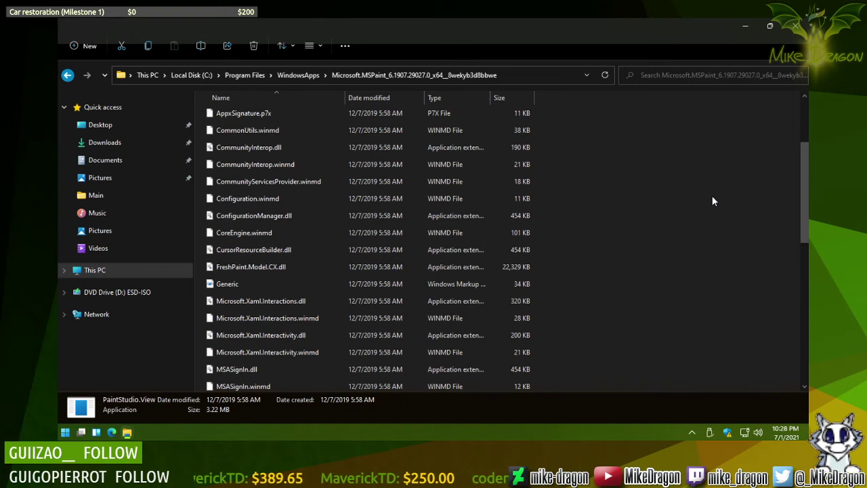
Step: Check the contents of the AppxMetadata subfolder and return to the MSPaint package folder
scroll(716, 201, up, 3)
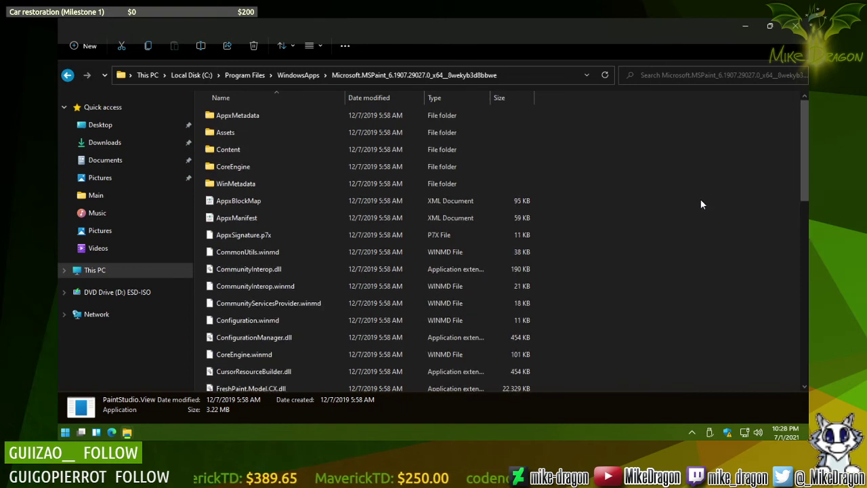
click(299, 116)
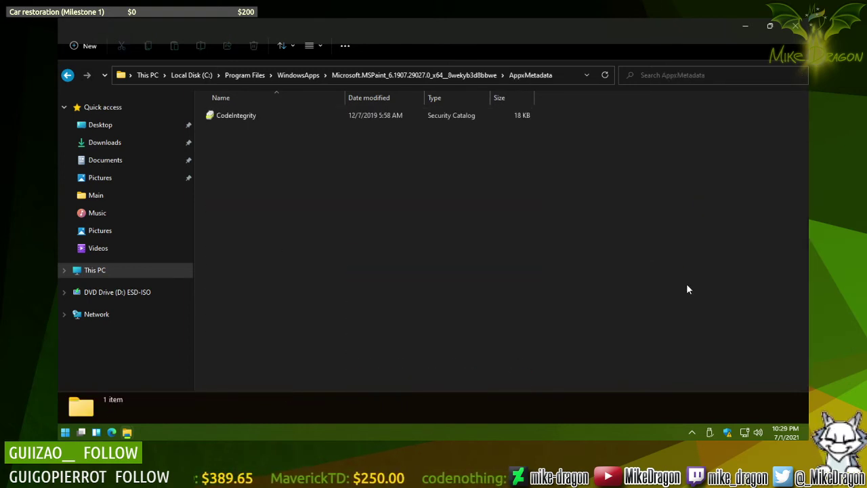
key(alt+Left)
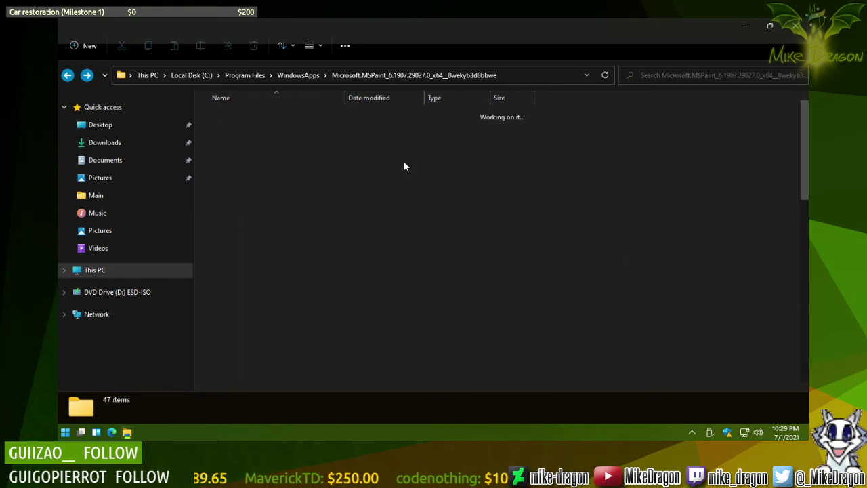
Step: Open the package's Assets, Images and Stickers folders, look through the sticker images, and return to Images
double_click(225, 134)
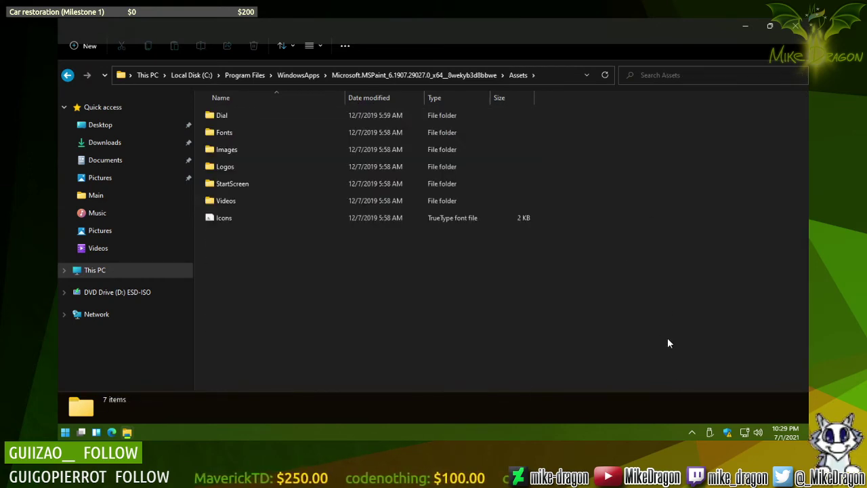
key(Down)
key(Down)
key(Return)
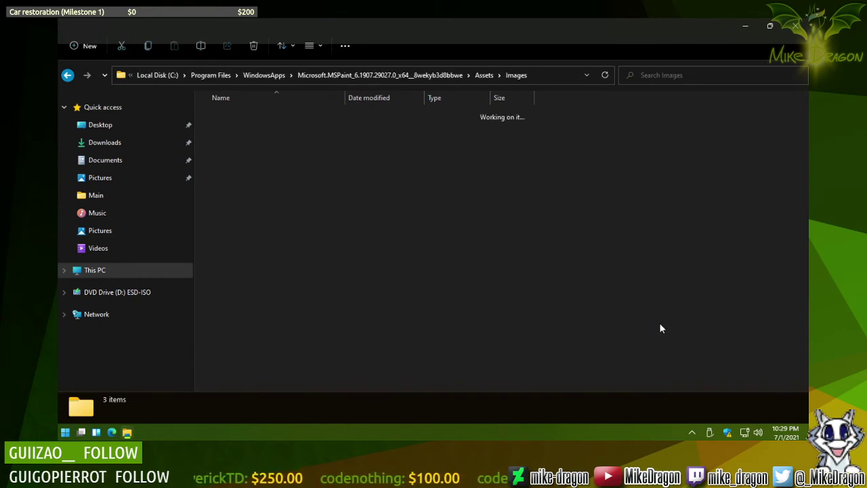
key(Down)
key(Down)
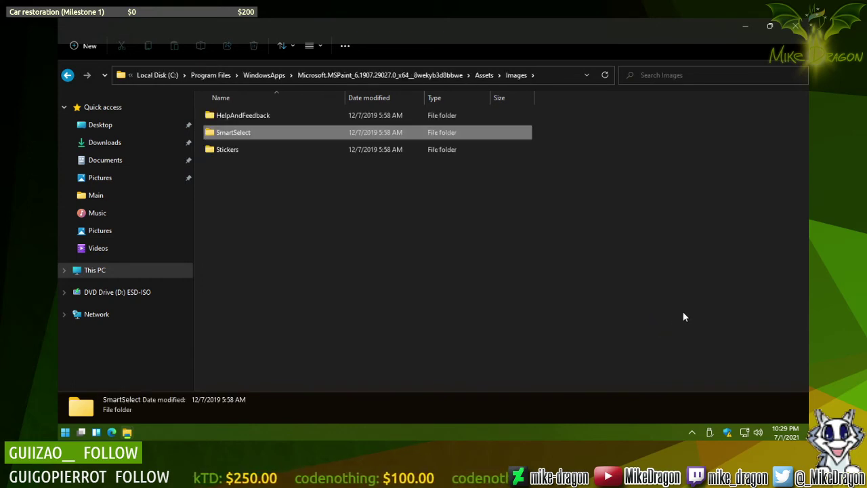
key(Return)
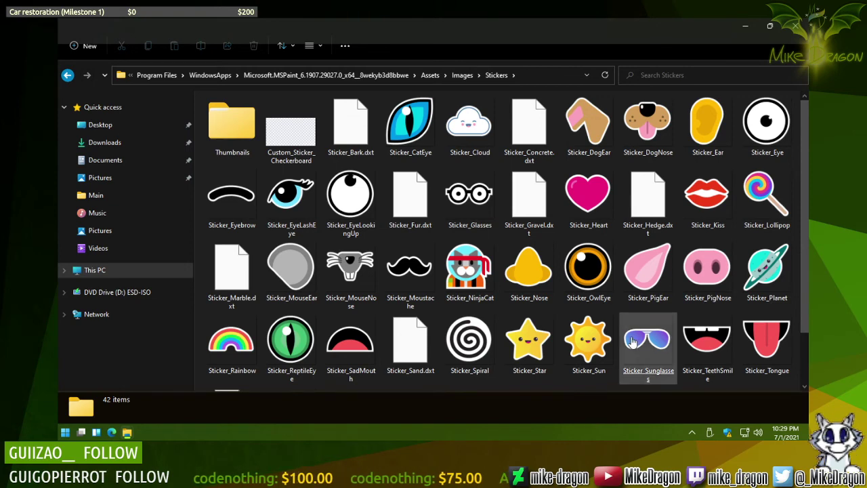
scroll(805, 169, down, 2)
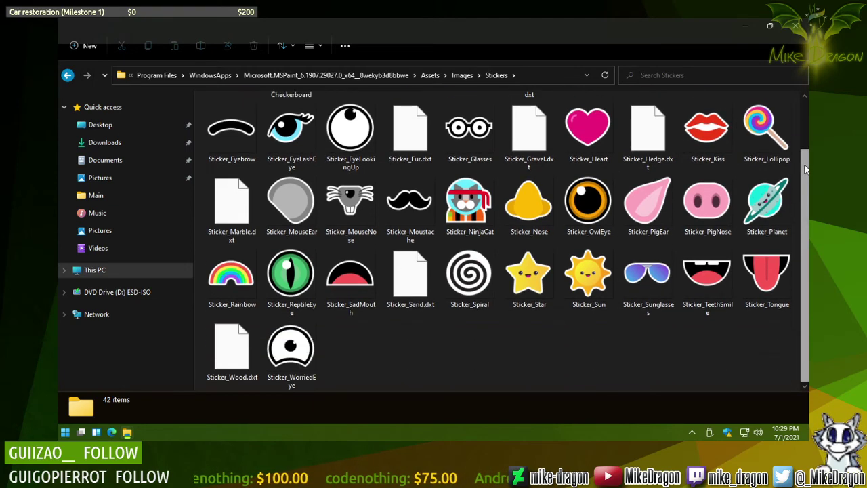
key(alt+Left)
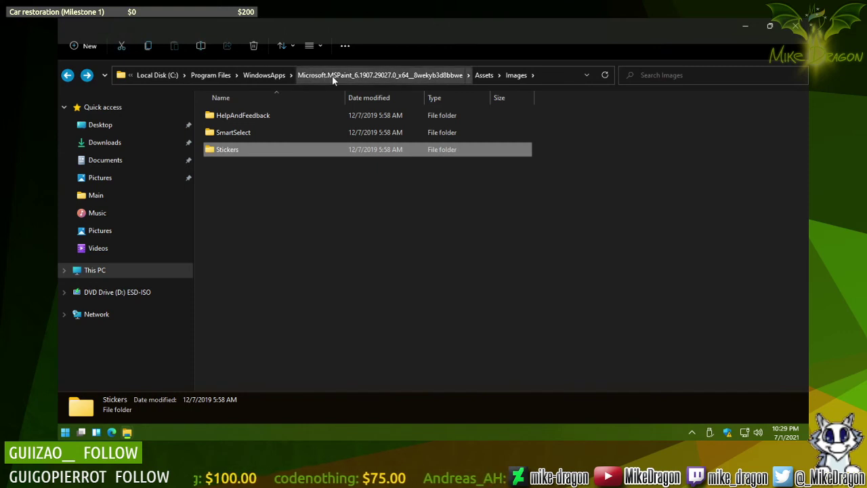
Step: Move the Explorer window aside to view the Paint Properties dialog, then maximize it again and return to the Assets folder
mouse_move(421, 35)
mouse_down()
mouse_move(440, 29)
mouse_move(540, 81)
mouse_move(561, 101)
mouse_move(554, 101)
mouse_up()
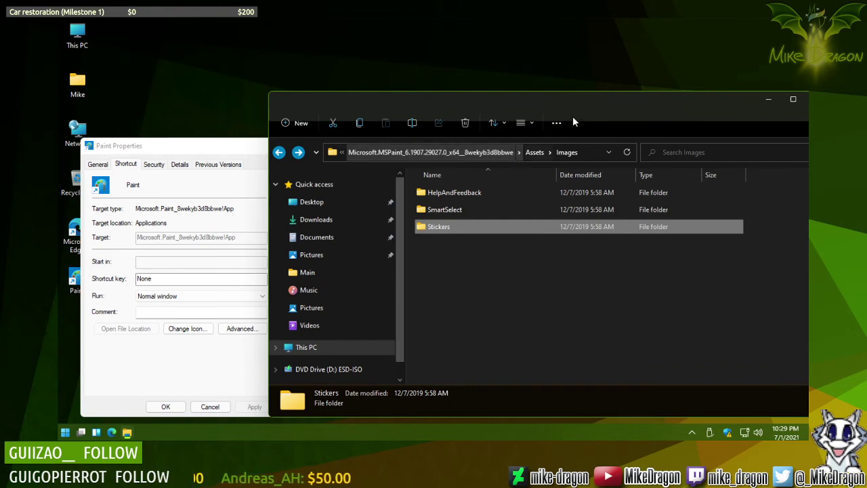
double_click(614, 102)
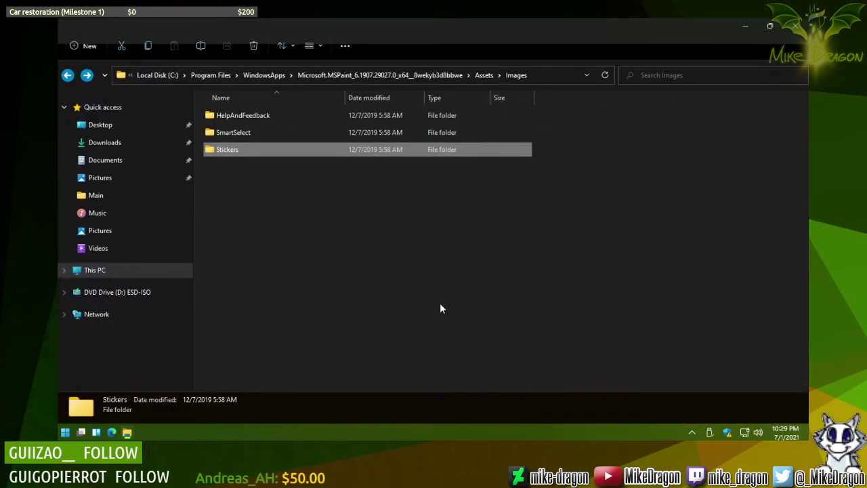
key(alt+Left)
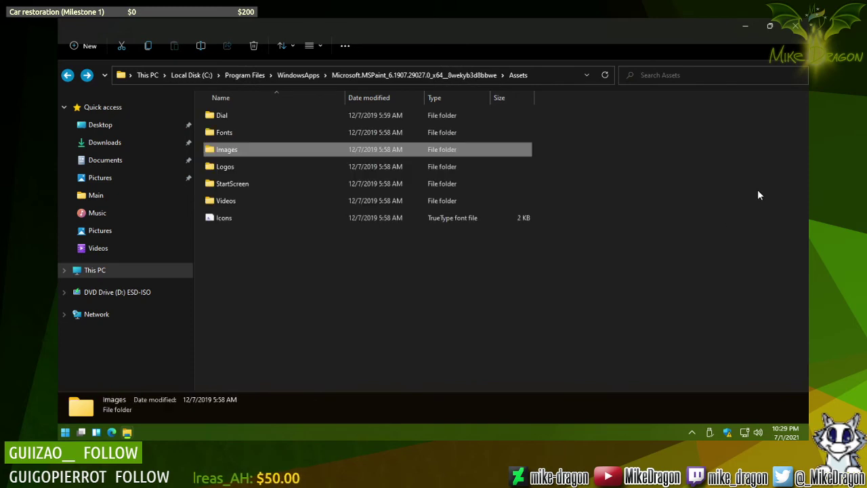
Step: Inspect the app icons in the Square44x44 folder under Logos and return to the Assets folder
key(Down)
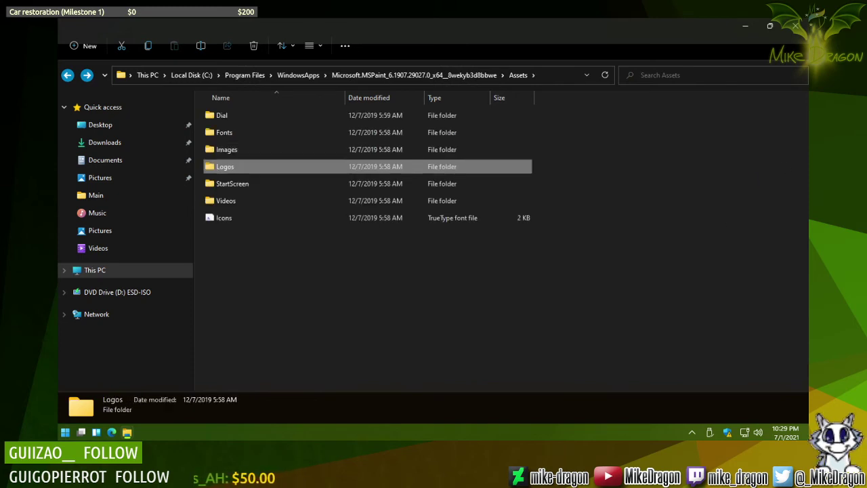
key(Return)
key(Down)
key(Down)
key(Down)
key(Down)
key(Down)
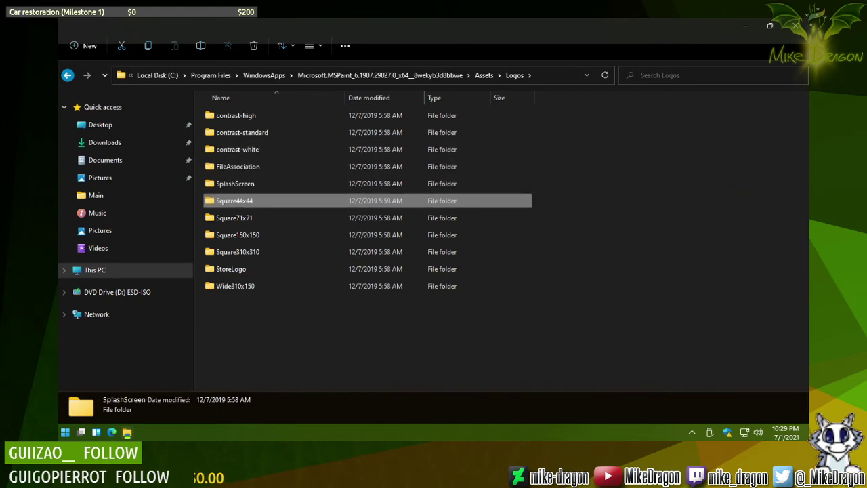
key(Return)
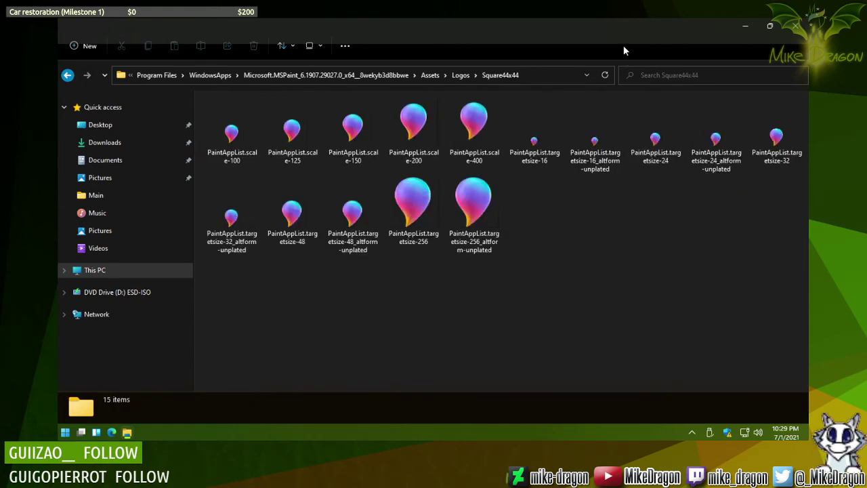
key(BackSpace)
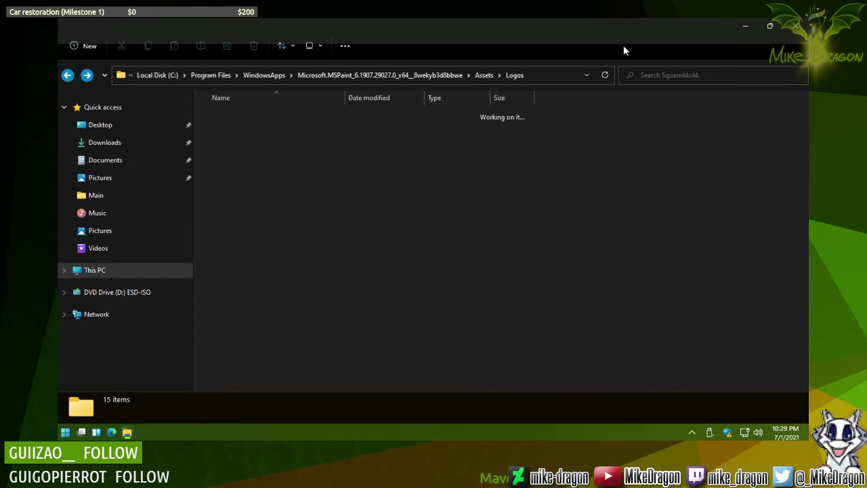
key(BackSpace)
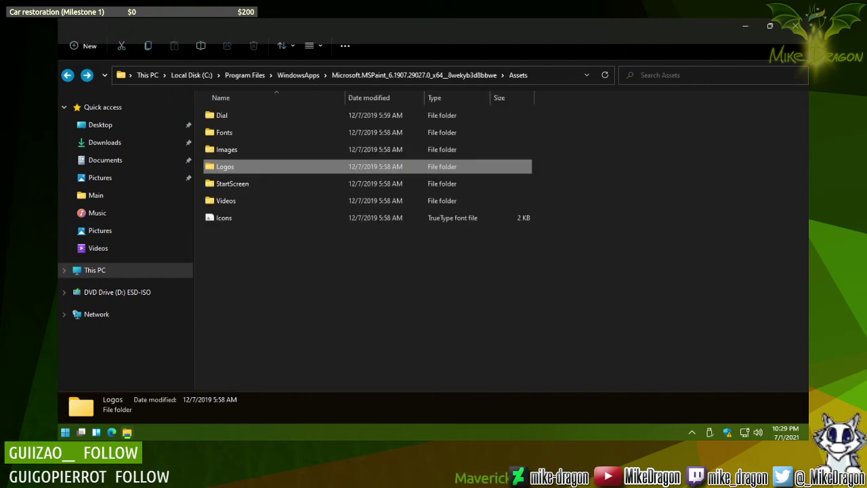
Step: Check the StartScreen folder under Assets and go back to the MSPaint package folder
key(Down)
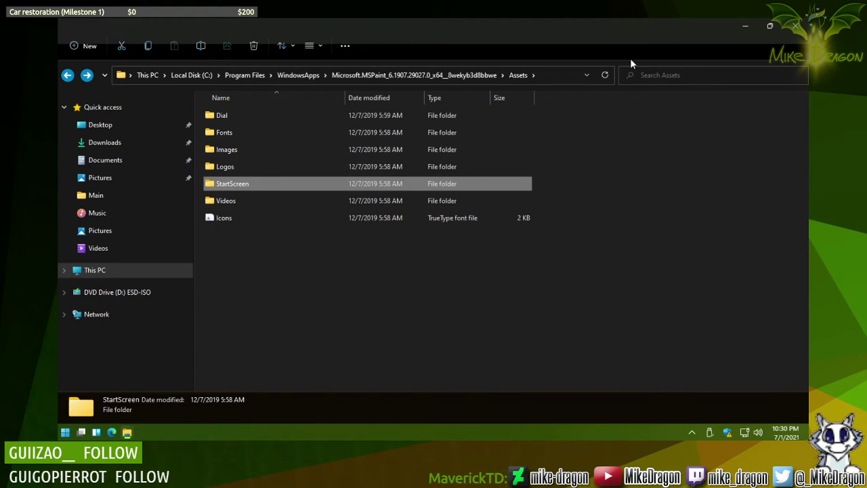
key(Return)
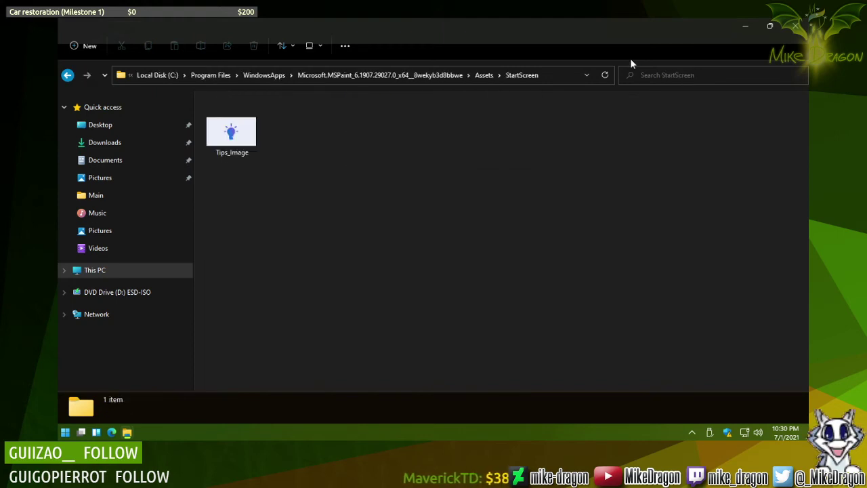
key(BackSpace)
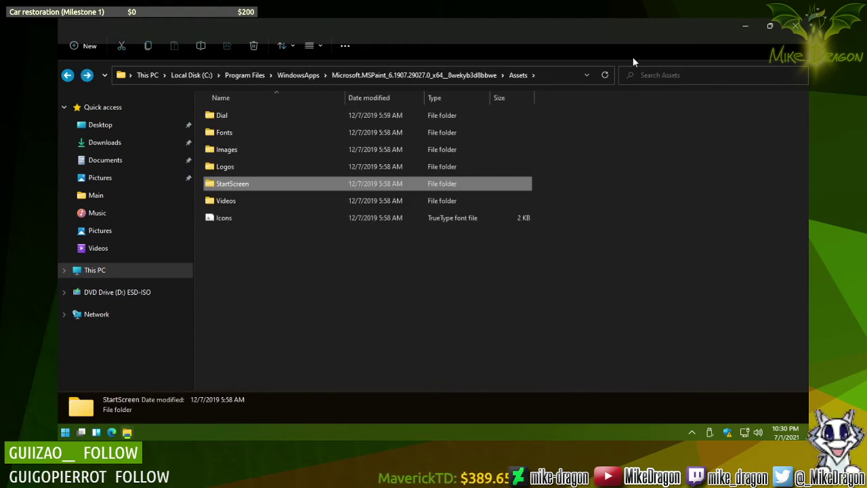
key(BackSpace)
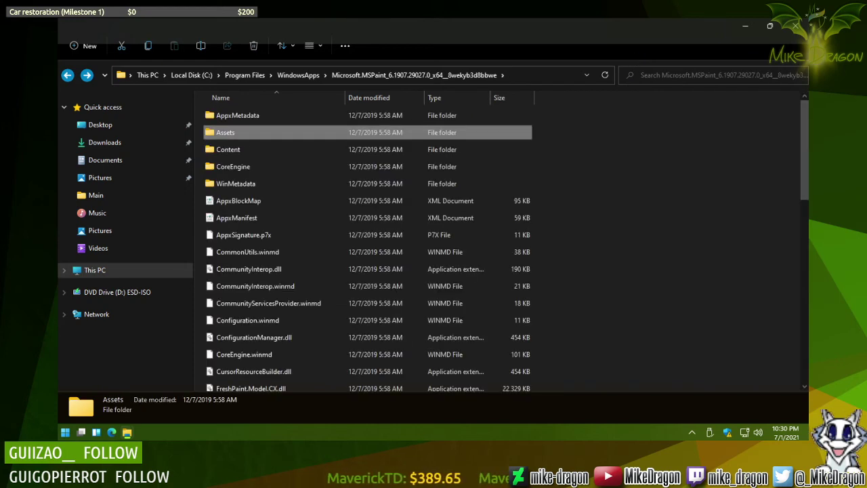
Step: Inspect the Microsoft.MSPaint_2019.729.2301.0_neutral_~_8wekyb3d8bbwe package and its AppxMetadata folder, then return to WindowsApps
click(312, 76)
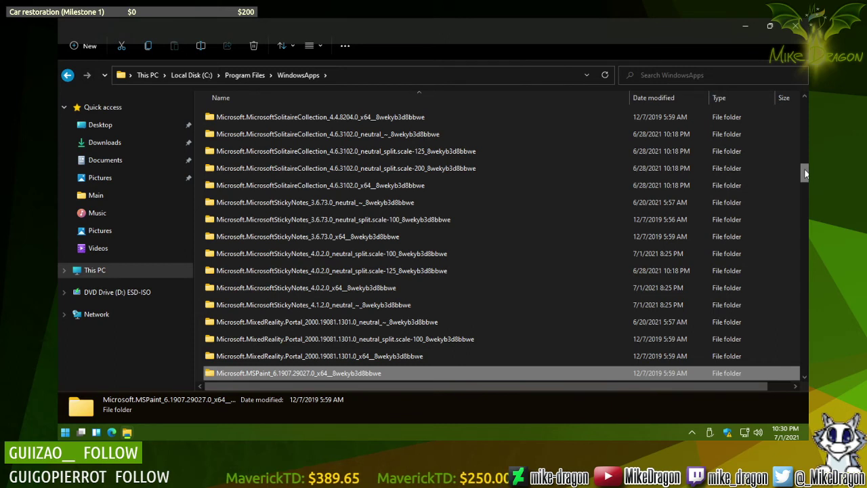
scroll(806, 174, down, 1)
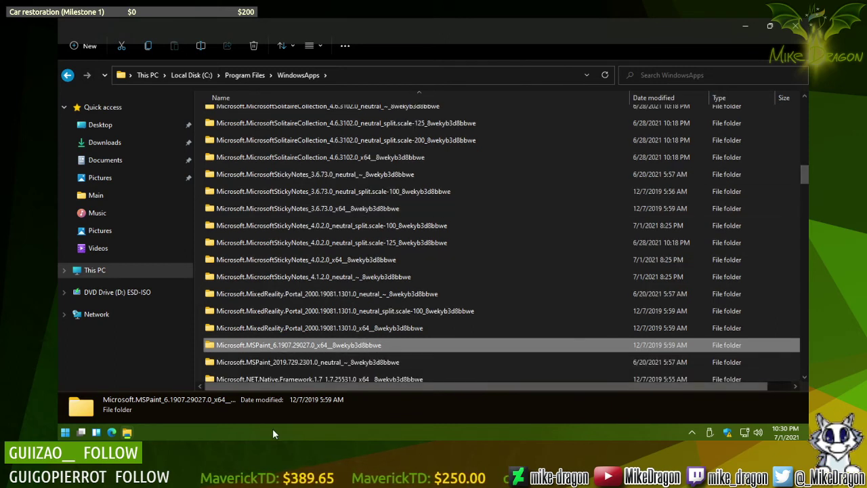
click(285, 366)
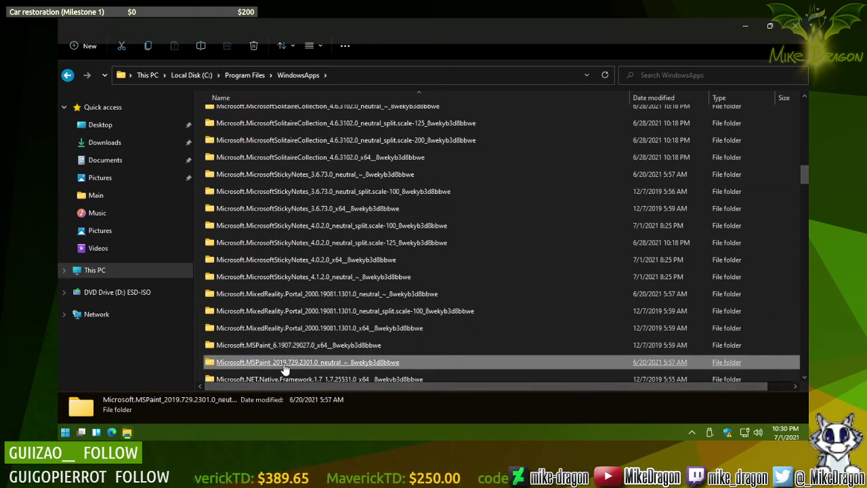
double_click(285, 366)
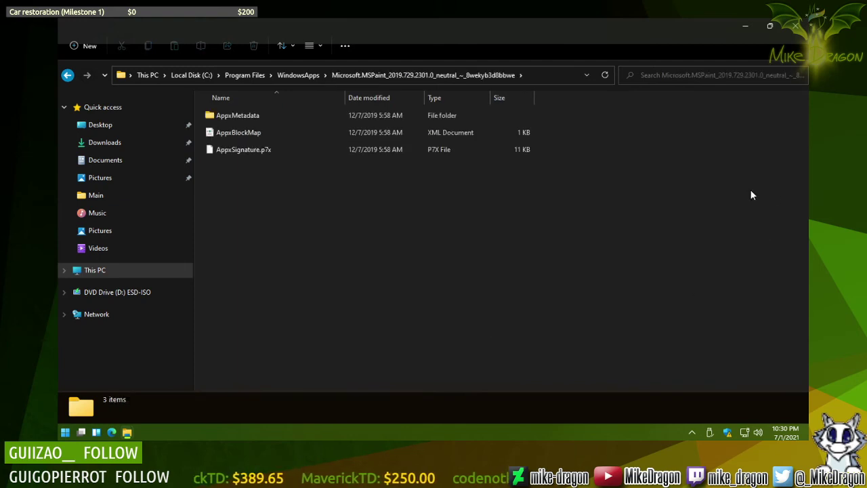
key(Down)
key(Up)
key(Return)
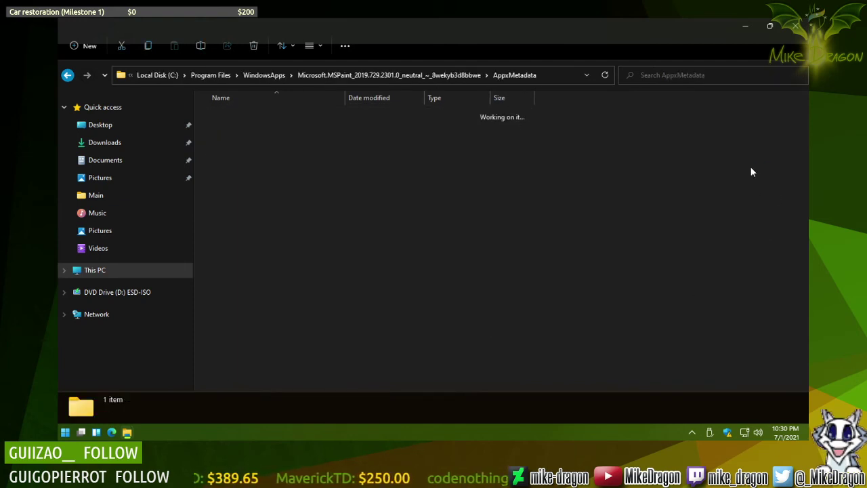
key(BackSpace)
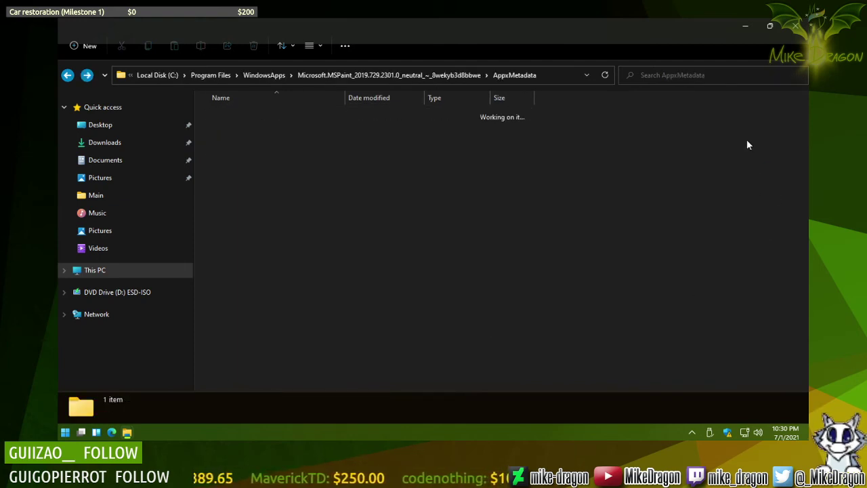
key(BackSpace)
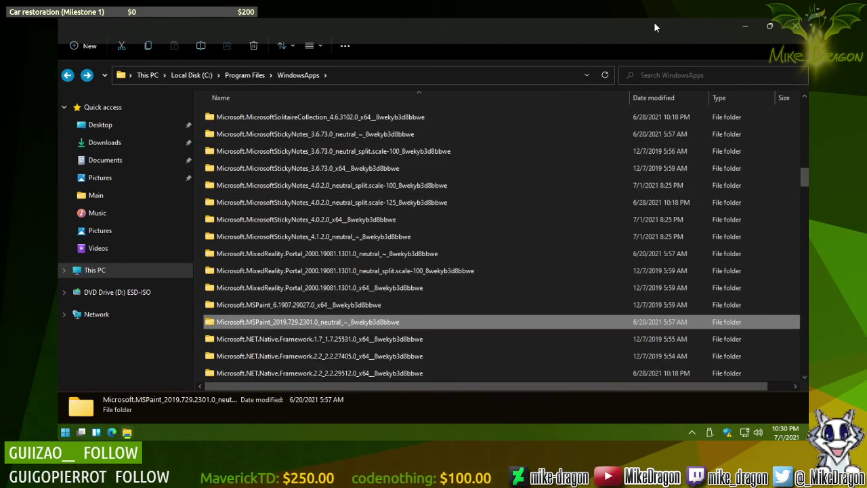
Step: Reopen the Microsoft.MSPaint_6.1907.29027.0_x64__8wekyb3d8bbwe folder, check its WinMetadata subfolder, and return to the package folder
key(Up)
key(Return)
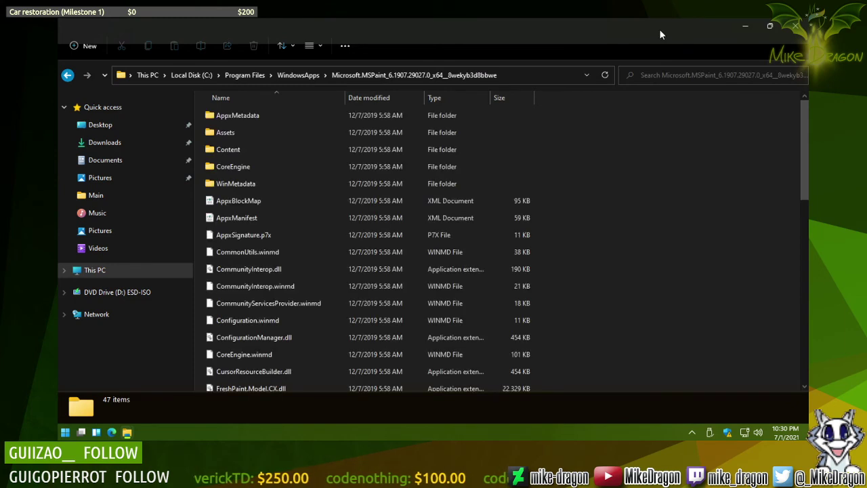
key(Down)
key(Down)
key(Down)
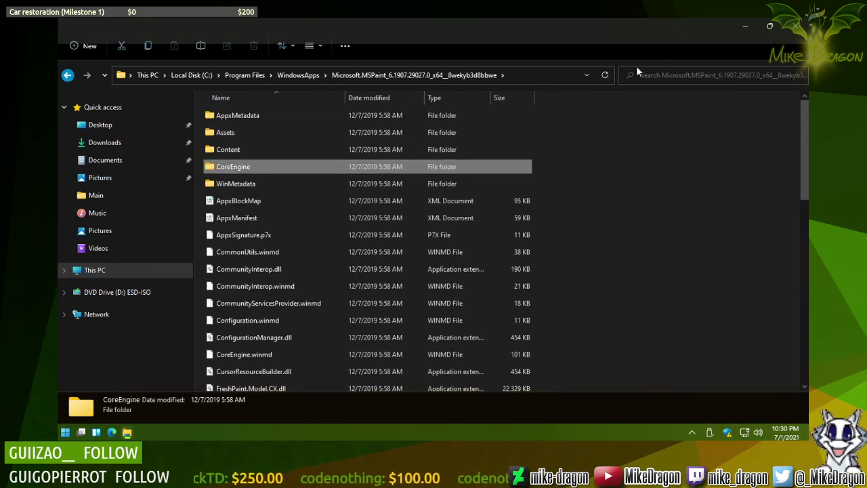
key(Down)
key(Return)
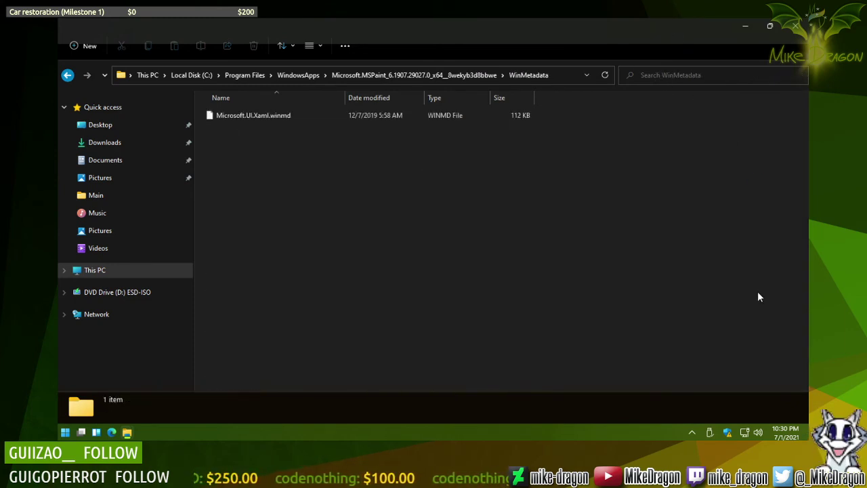
key(BackSpace)
Step: Browse through CoreEngine and Data to the BrushProfile folder and open the BrushBump64 image
key(Up)
key(Return)
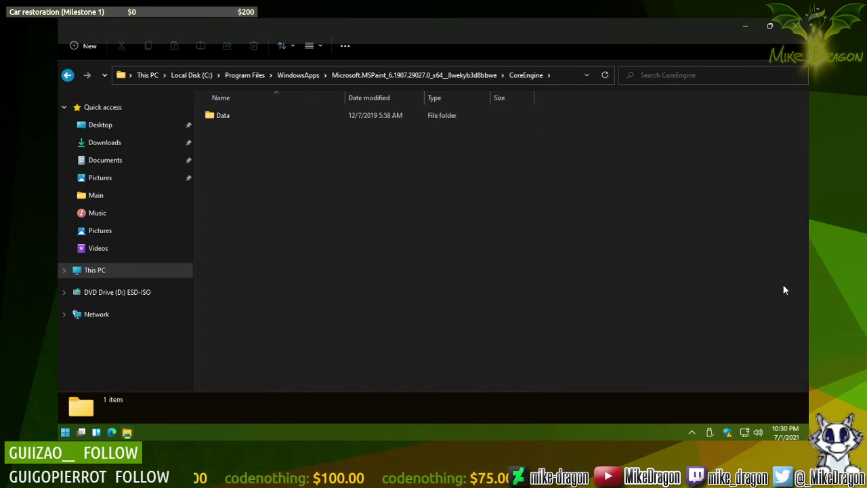
key(Down)
key(Return)
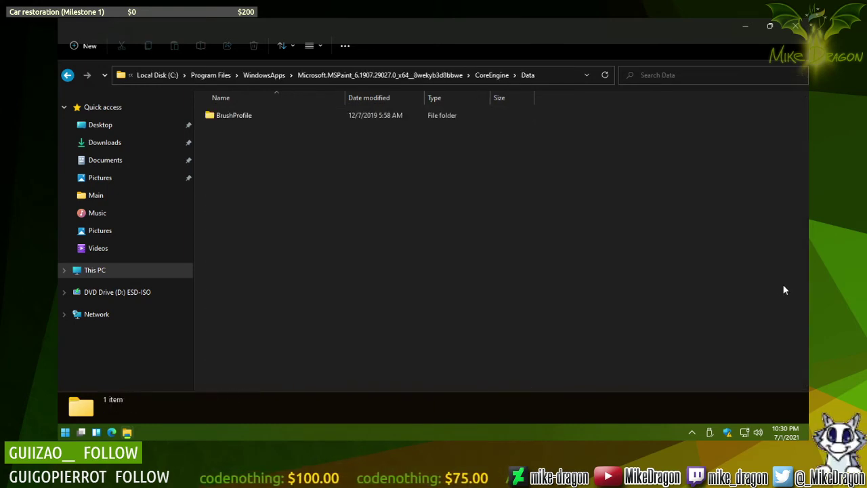
key(Down)
key(Return)
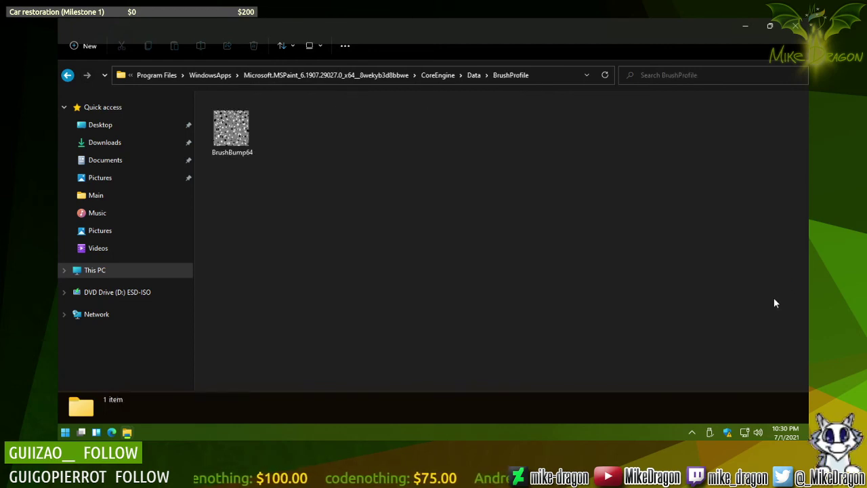
click(220, 135)
double_click(221, 135)
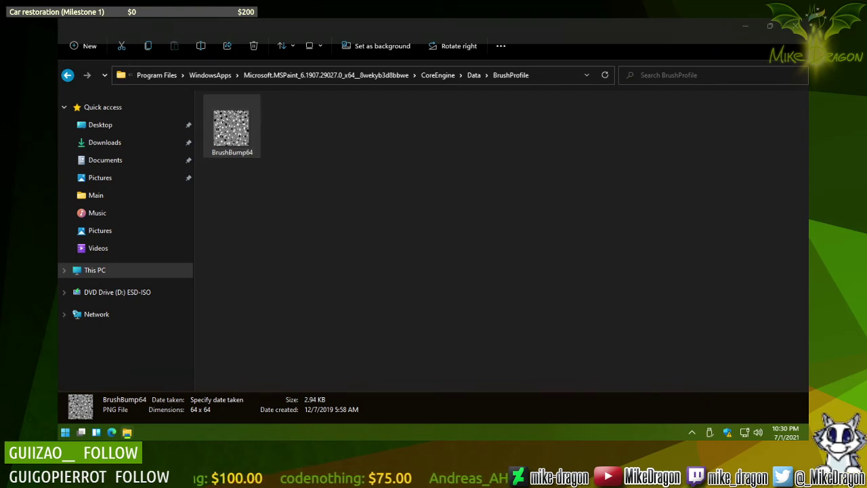
Step: Zoom in on the BrushBump64 image, close it and return to the Microsoft.MSPaint_6.1907.29027.0_x64__8wekyb3d8bbwe folder
scroll(446, 226, up, 5)
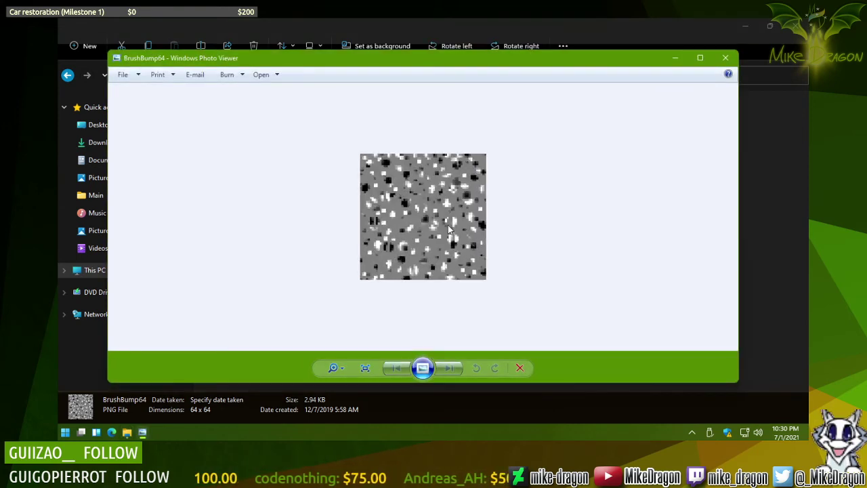
scroll(448, 225, down, 2)
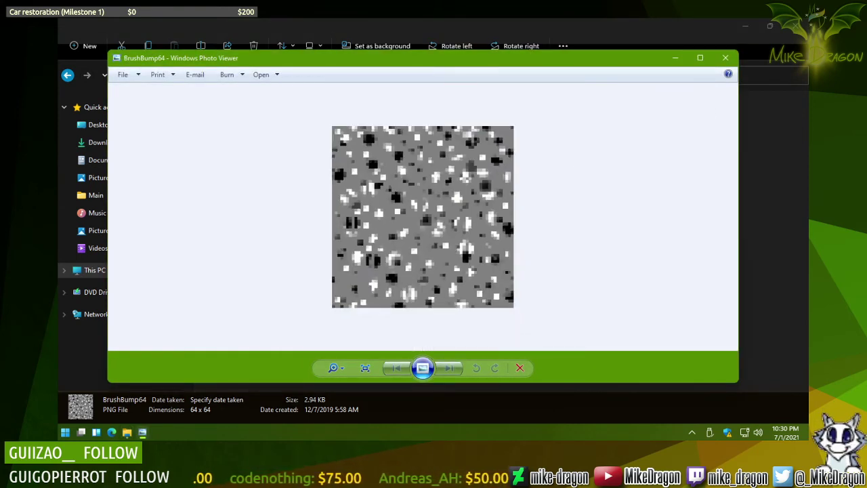
click(726, 59)
key(alt+Left)
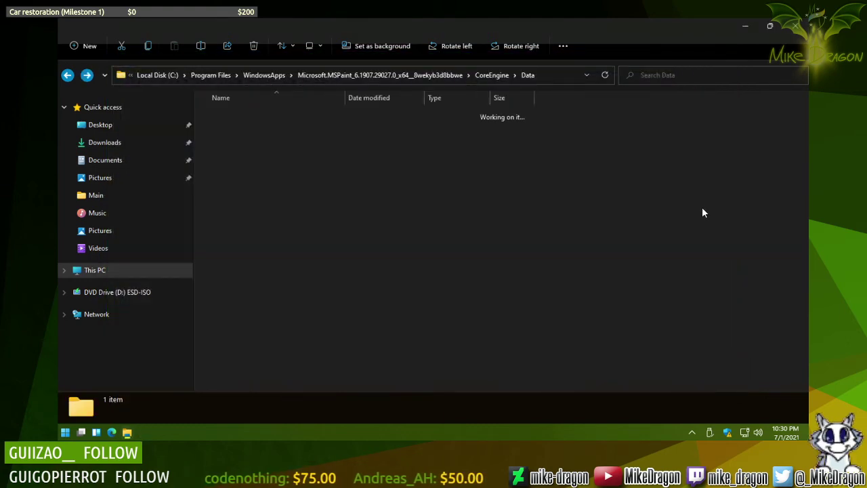
key(alt+Left)
key(alt+Left)
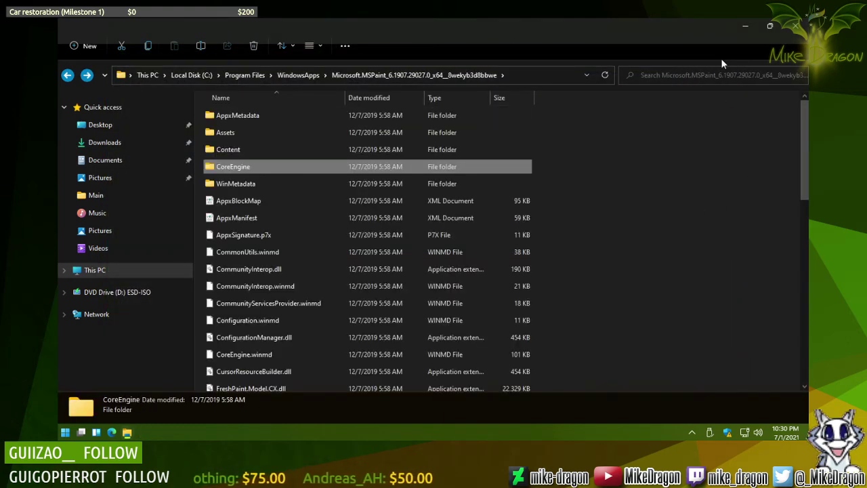
Step: Search Windows for "paint", limit the results to apps, and close the search
click(66, 433)
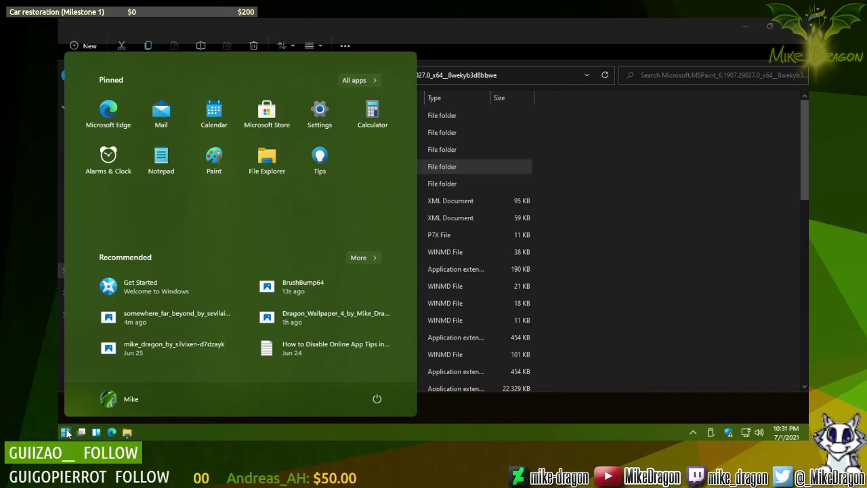
text(paint)
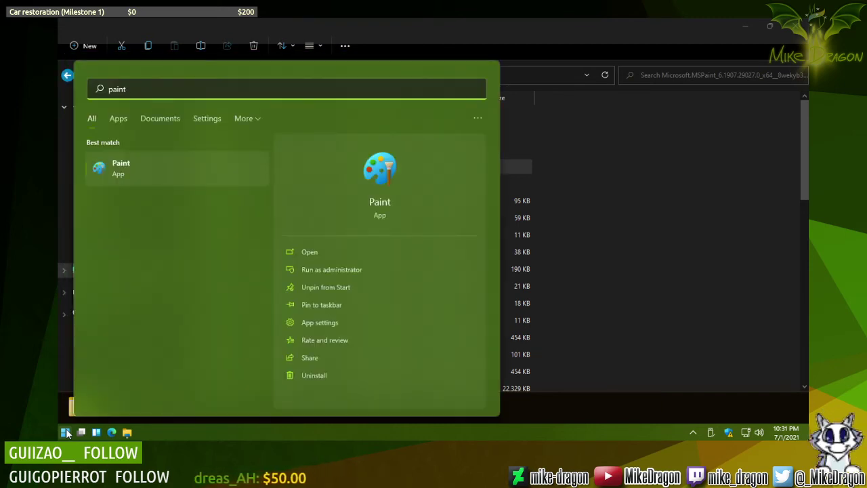
click(121, 122)
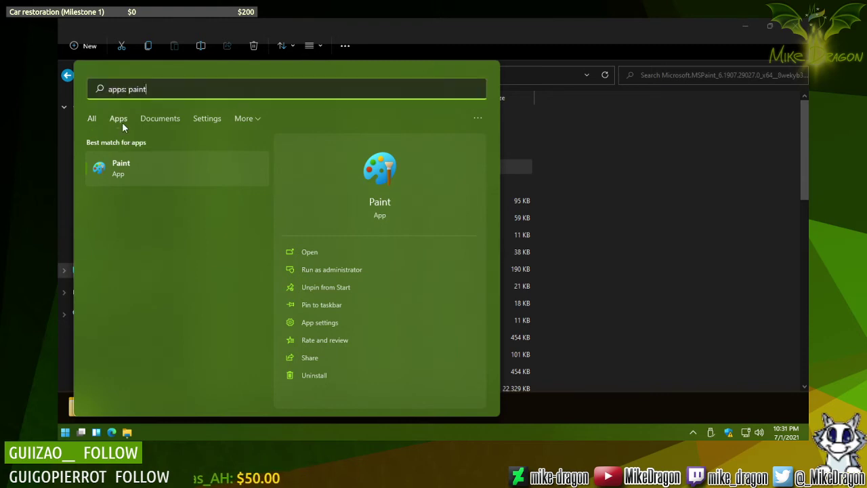
click(708, 38)
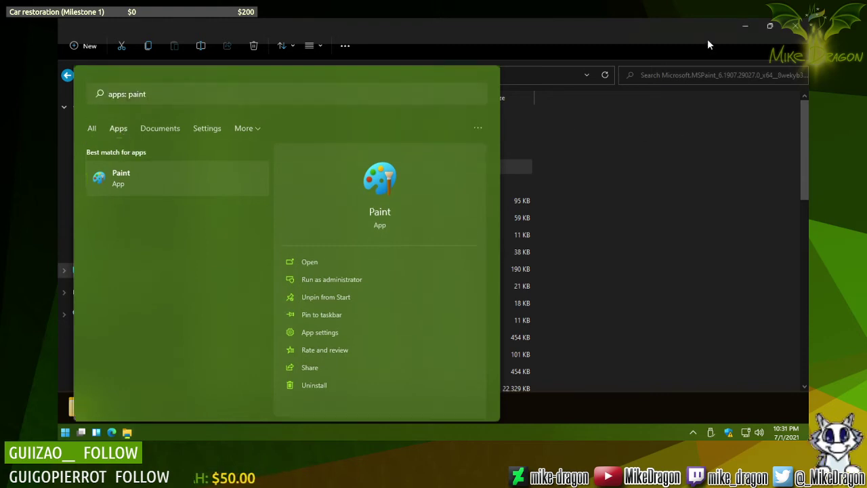
Step: Check the Content subfolder and return to the MSPaint package folder
click(253, 149)
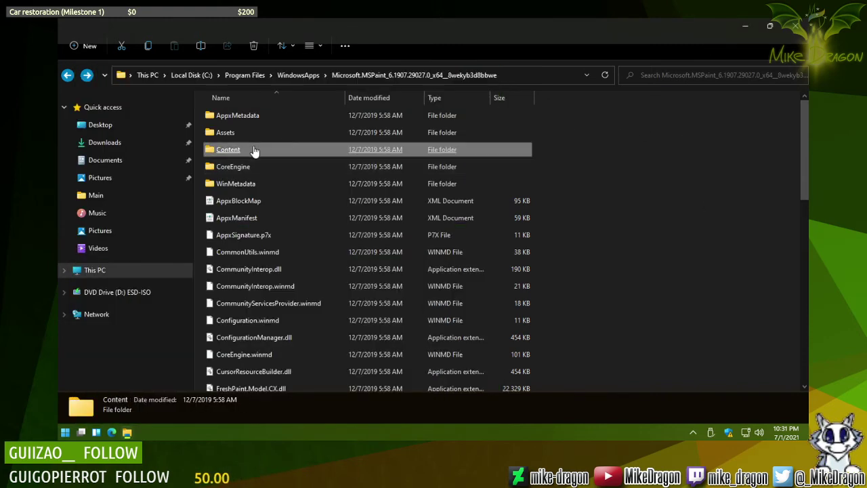
double_click(252, 149)
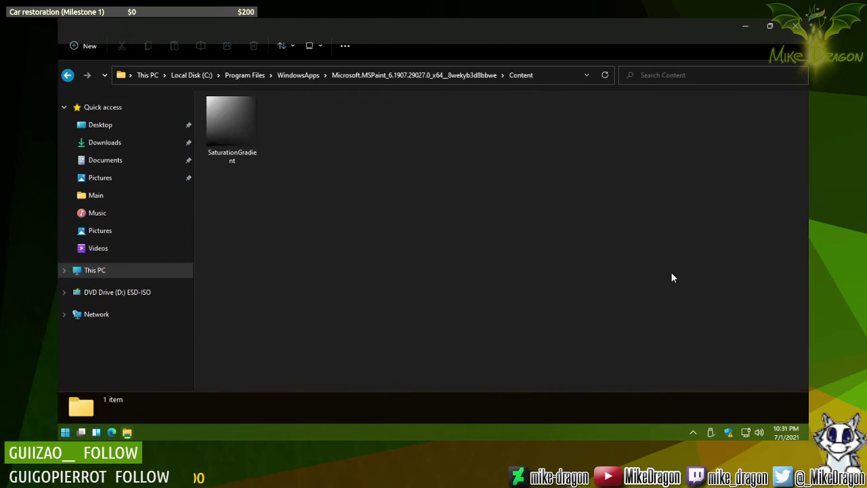
key(alt+Left)
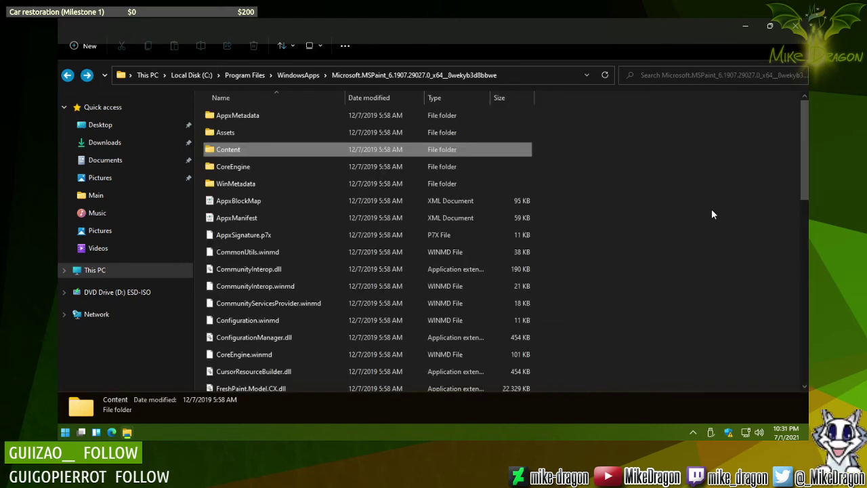
Step: Select the PaintStudio.View application, look through the other package files, and open the AppxMetadata folder
key(p)
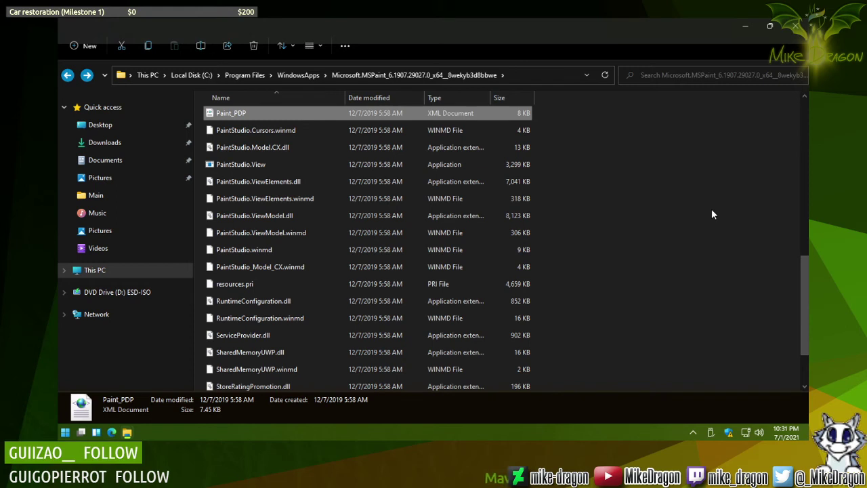
click(215, 166)
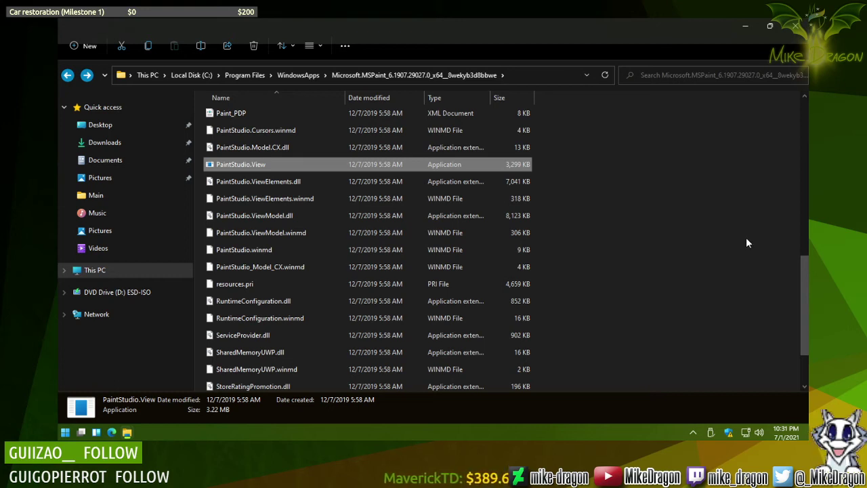
scroll(747, 238, down, 2)
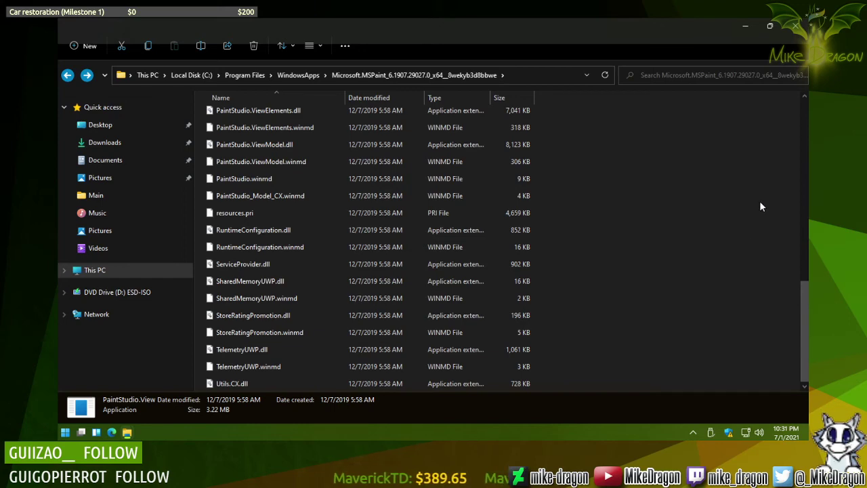
scroll(769, 210, up, 5)
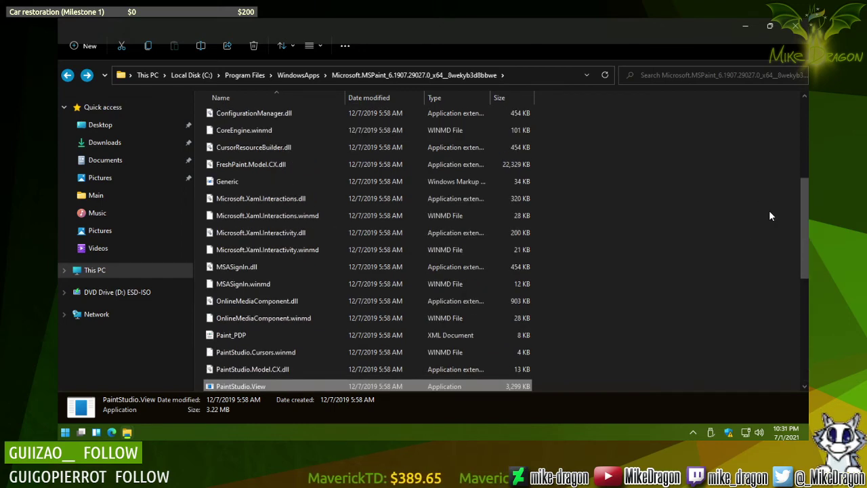
scroll(770, 215, up, 5)
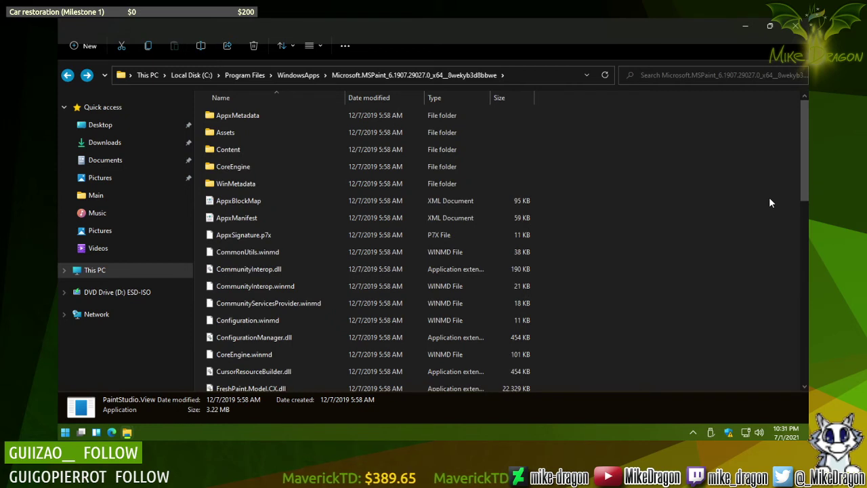
double_click(271, 116)
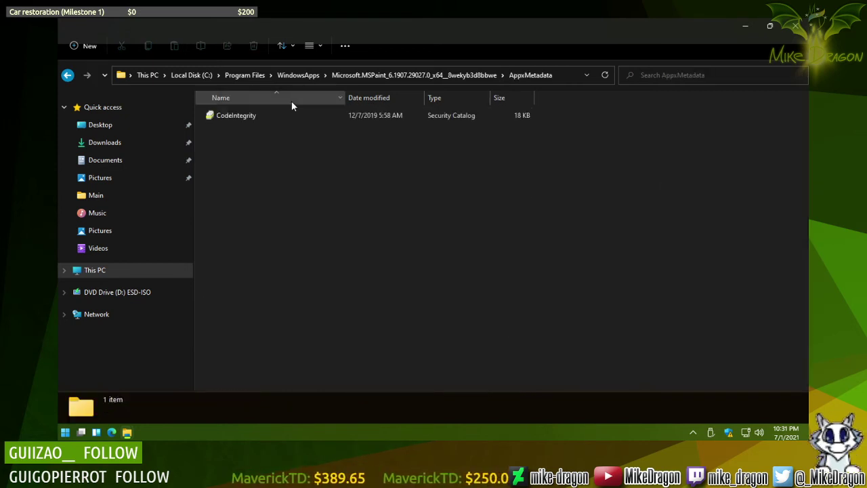
Step: Close the AppxMetadata folder window and cancel the Paint shortcut's Properties dialog
key(alt+F4)
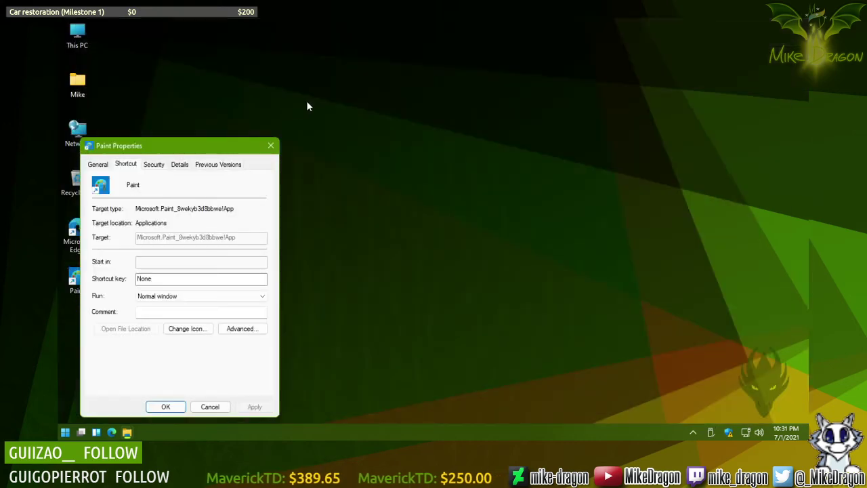
mouse_move(182, 150)
mouse_down()
mouse_move(533, 100)
mouse_move(415, 135)
mouse_up()
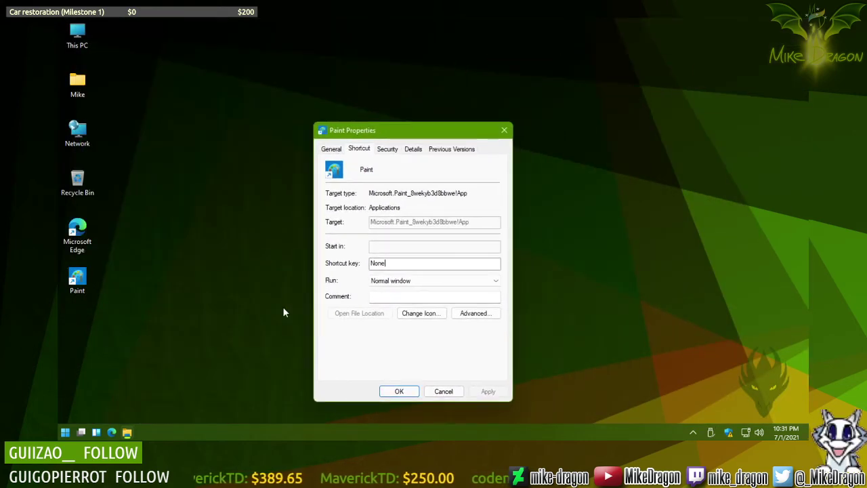
click(444, 391)
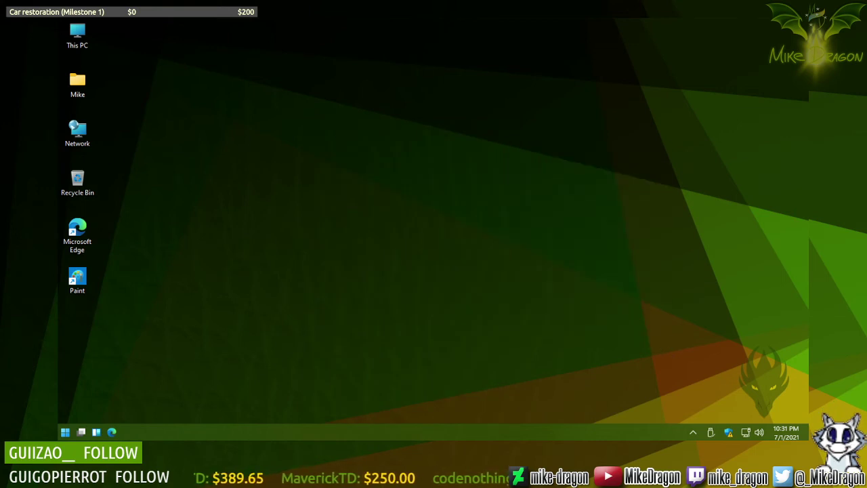
Step: Check the contents of the Recycle Bin and close it
double_click(79, 192)
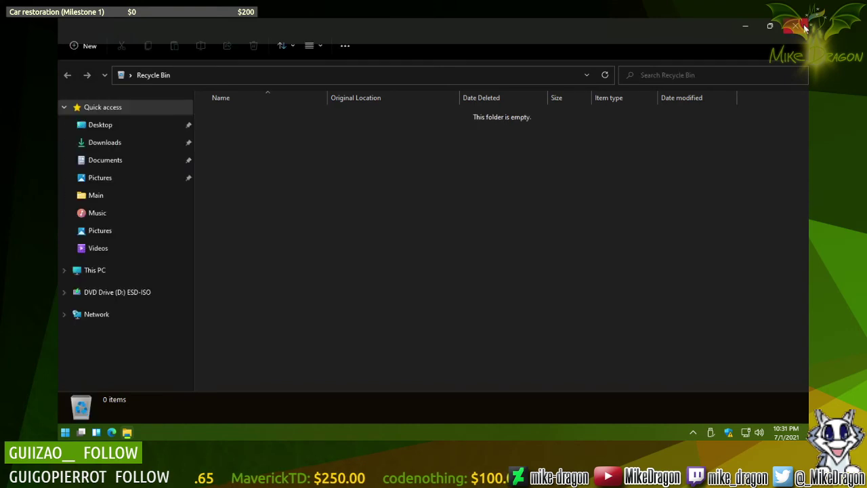
click(801, 25)
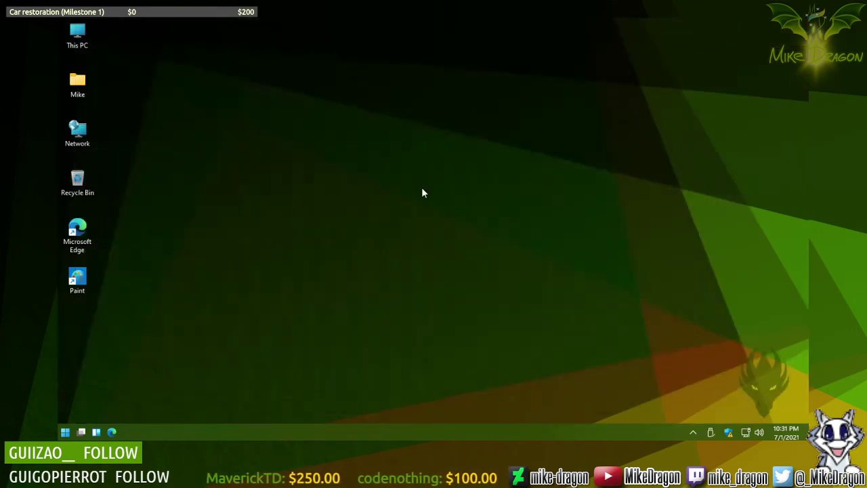
Step: Restart the computer and bring up the Advanced Boot Options during startup
click(65, 432)
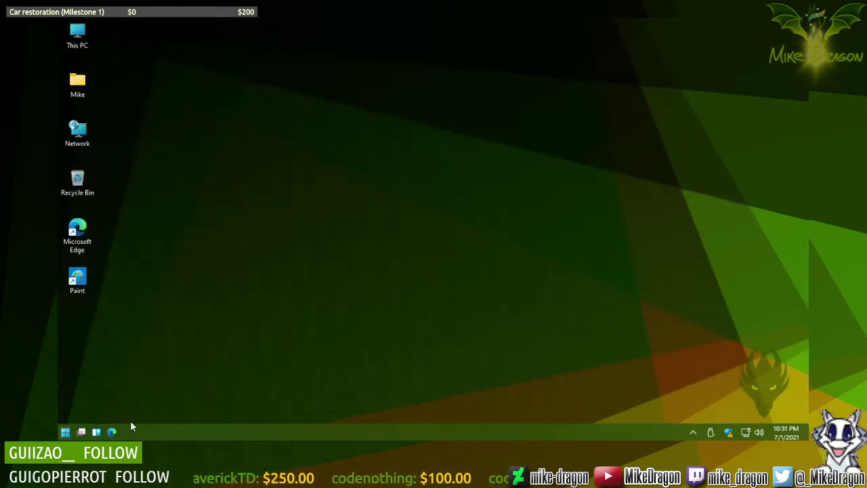
click(375, 399)
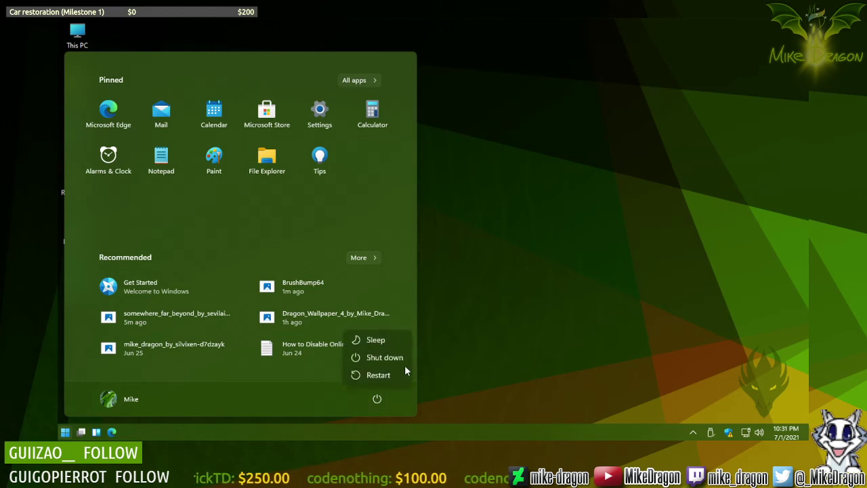
key(Escape)
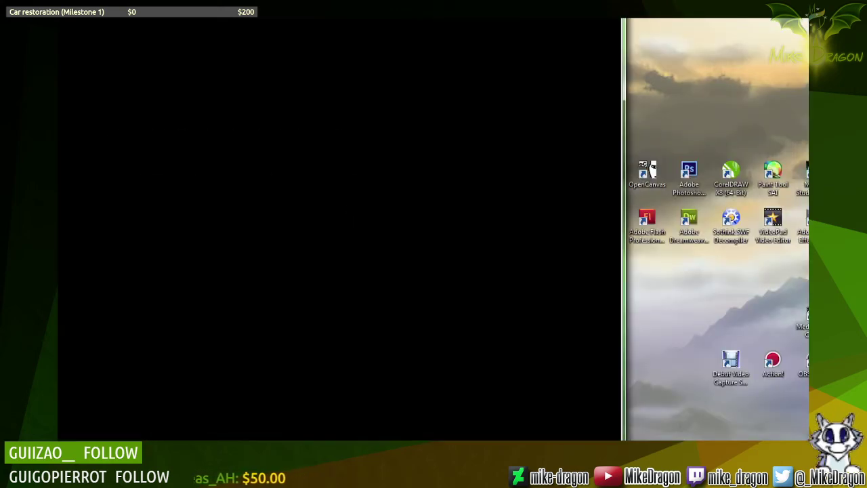
key(F8)
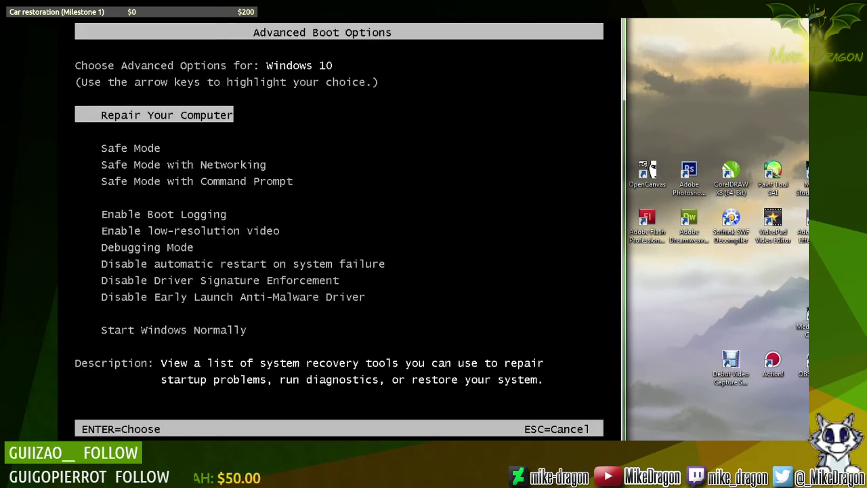
Step: Look through the Advanced Boot Options and start Windows in plain Safe Mode
key(Down)
key(Down)
key(Down)
key(Down)
key(Down)
key(Down)
key(Down)
key(Up)
key(Up)
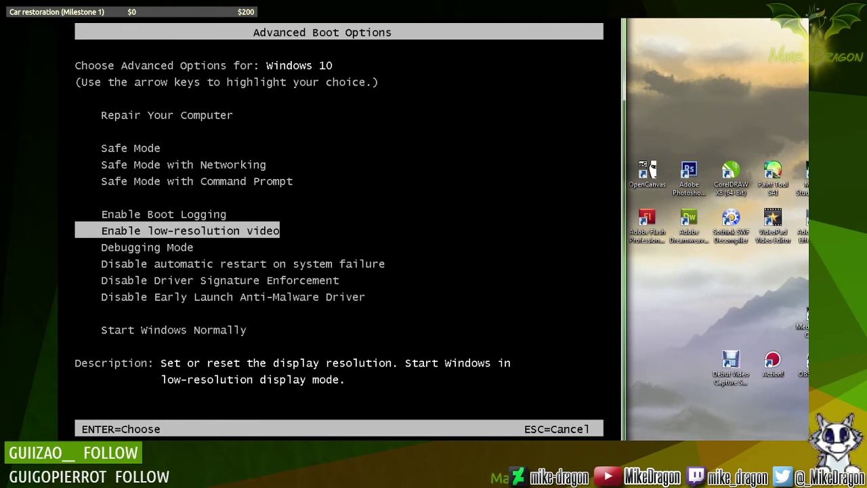
key(Up)
key(Up)
key(Up)
key(Up)
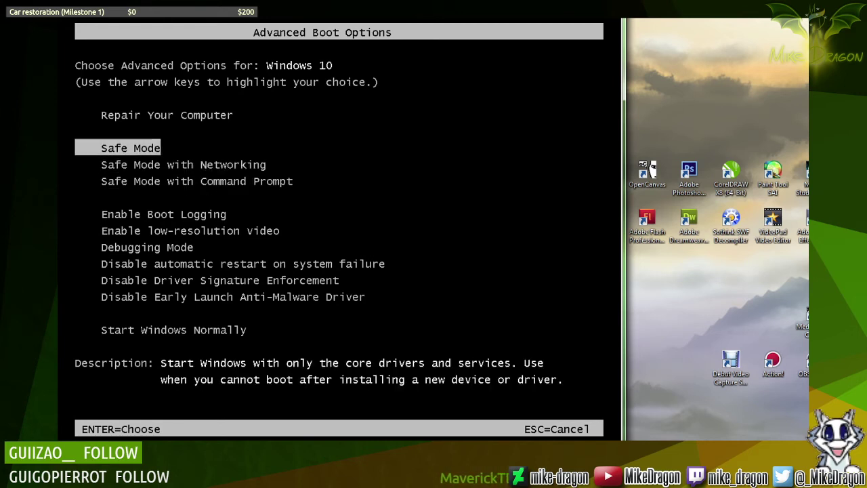
key(Return)
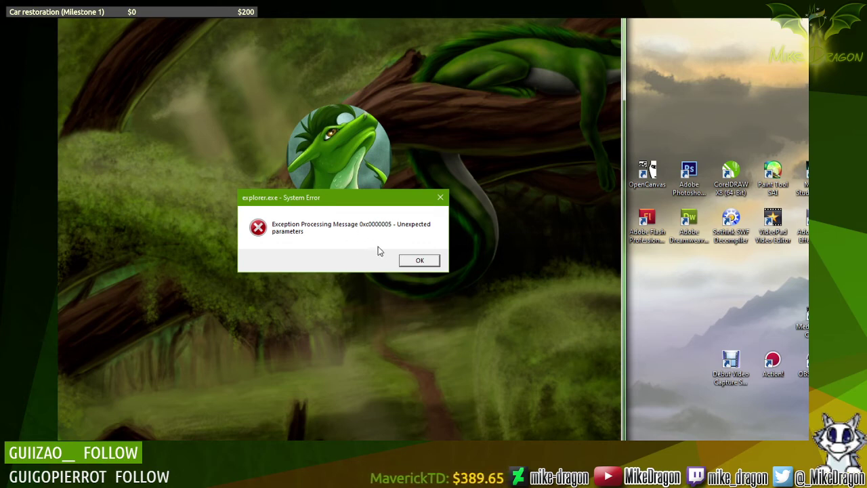
Step: Try to clear the recurring explorer.exe System Error dialogs on the Safe Mode desktop by acknowledging each one
click(417, 261)
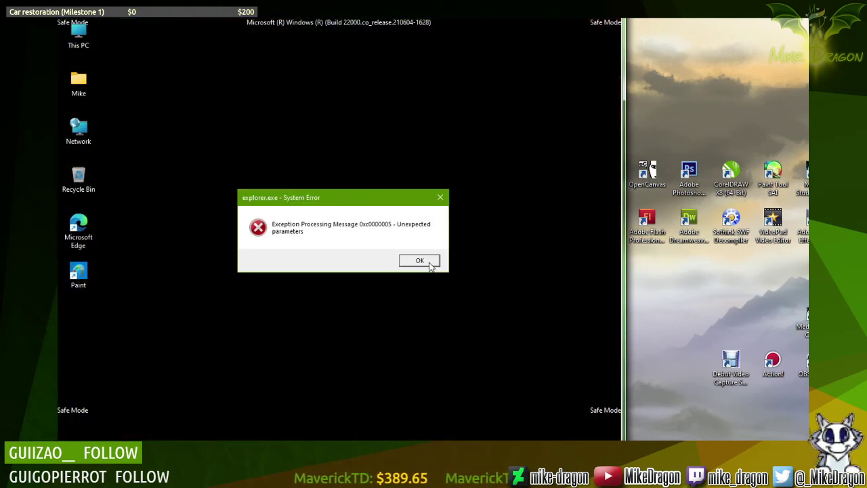
click(420, 261)
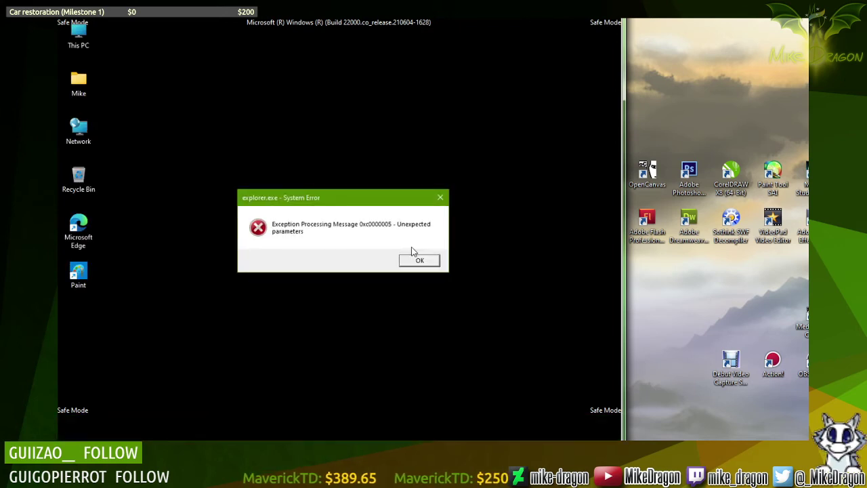
click(421, 262)
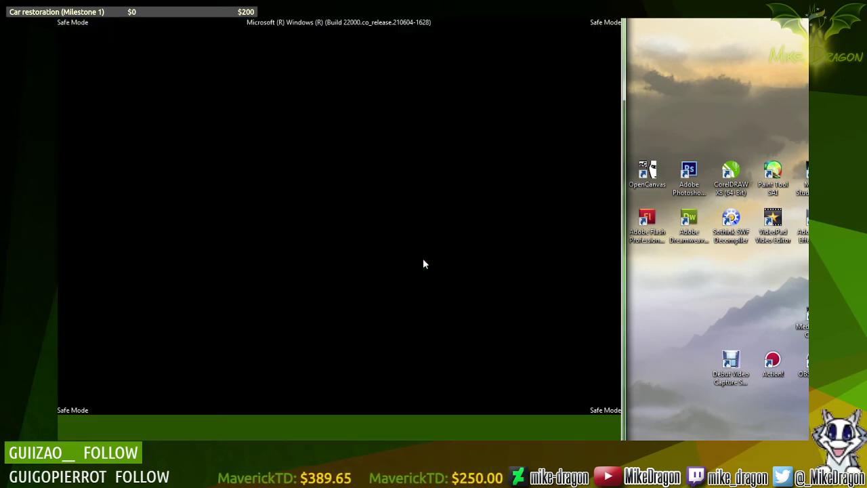
click(424, 261)
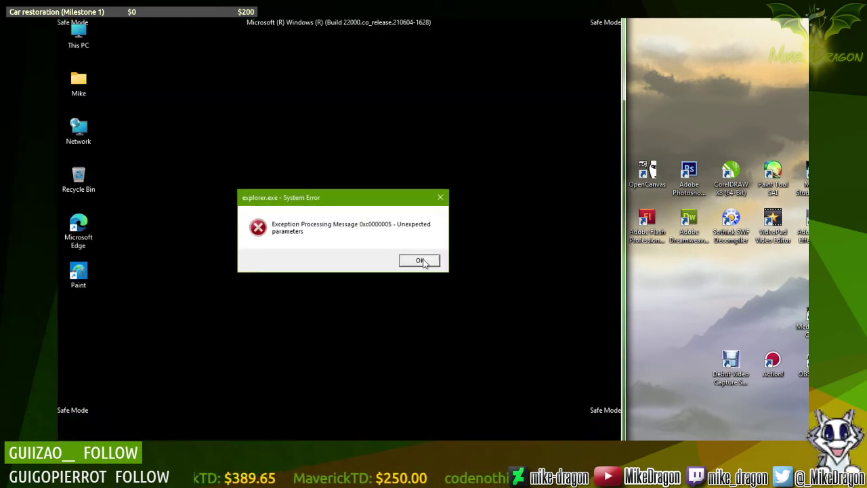
click(421, 261)
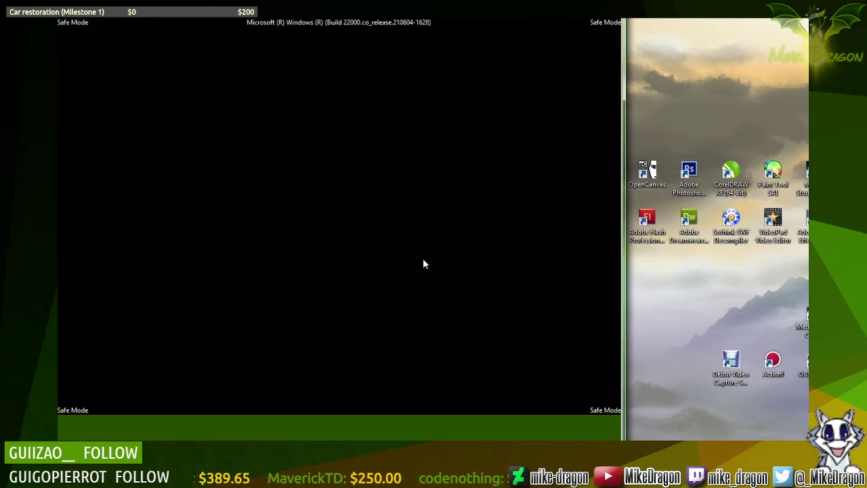
click(423, 261)
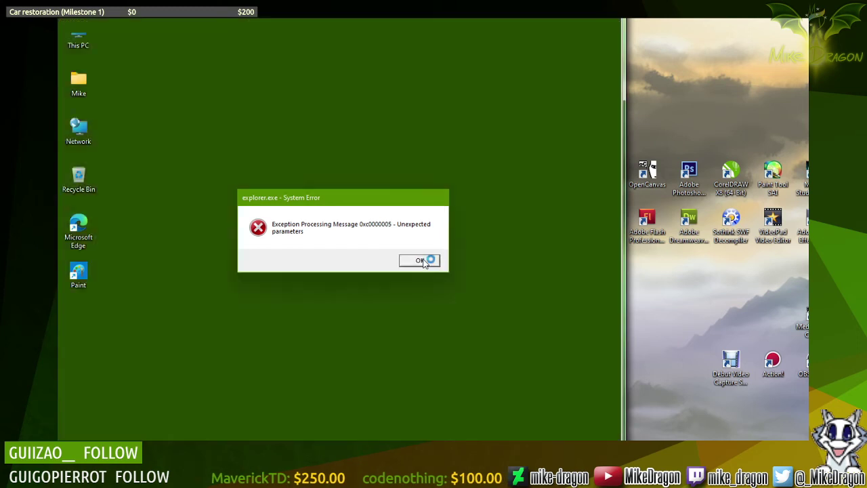
click(422, 261)
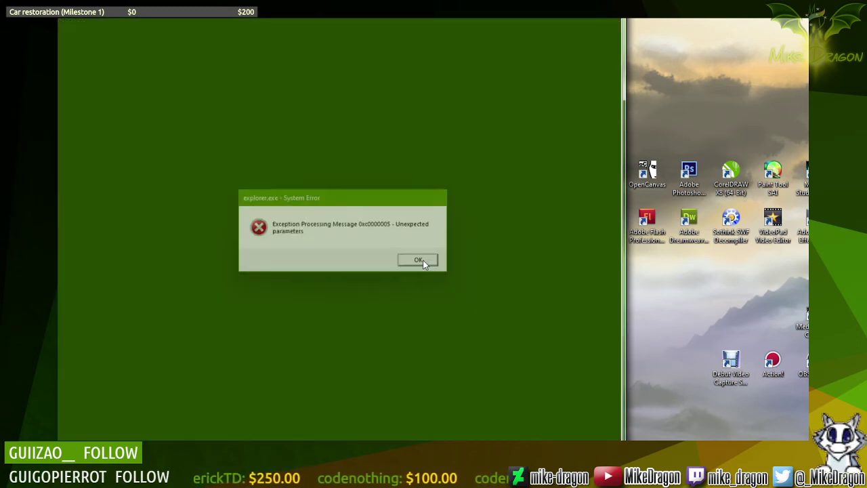
click(422, 261)
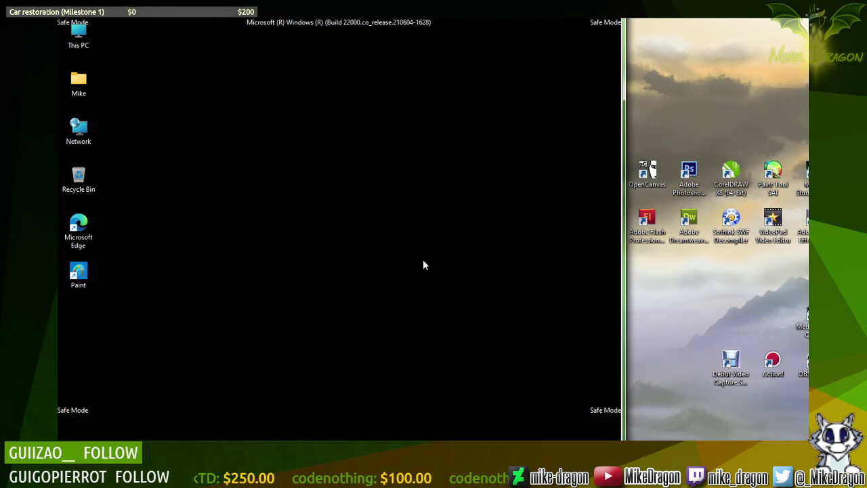
click(422, 264)
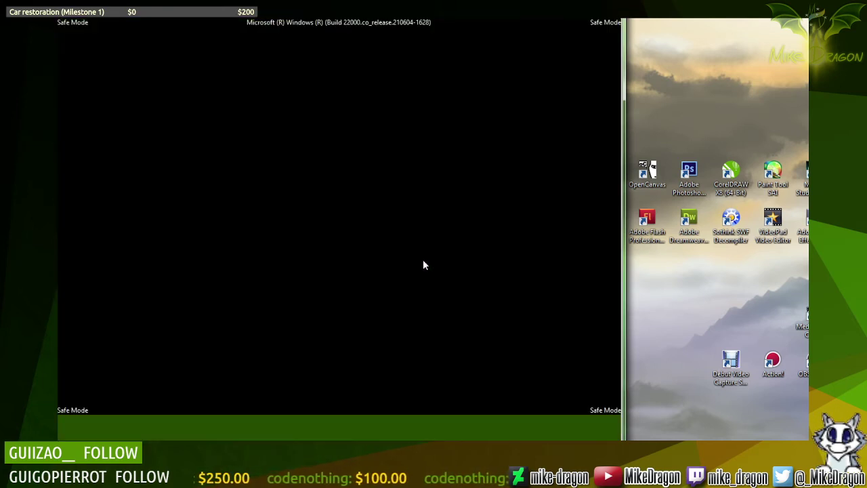
click(423, 264)
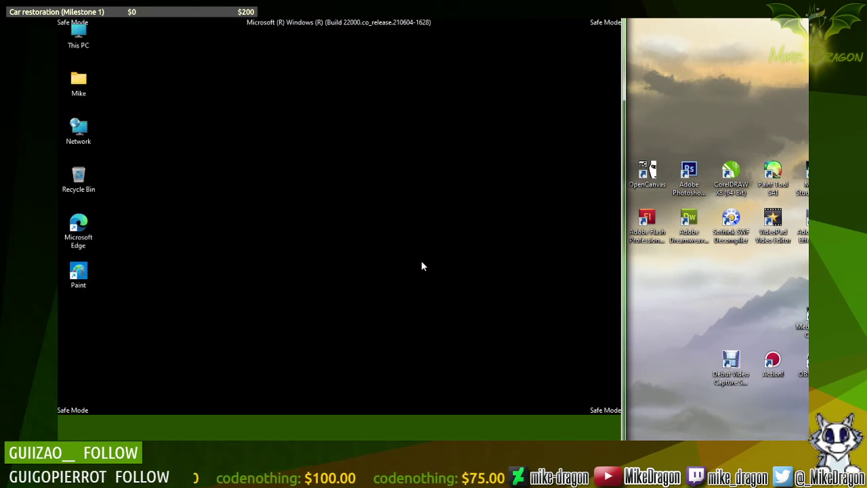
click(421, 264)
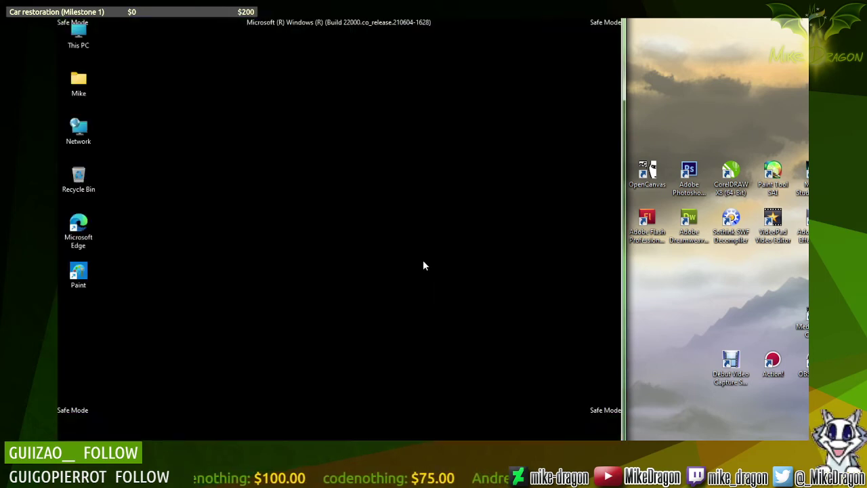
click(423, 264)
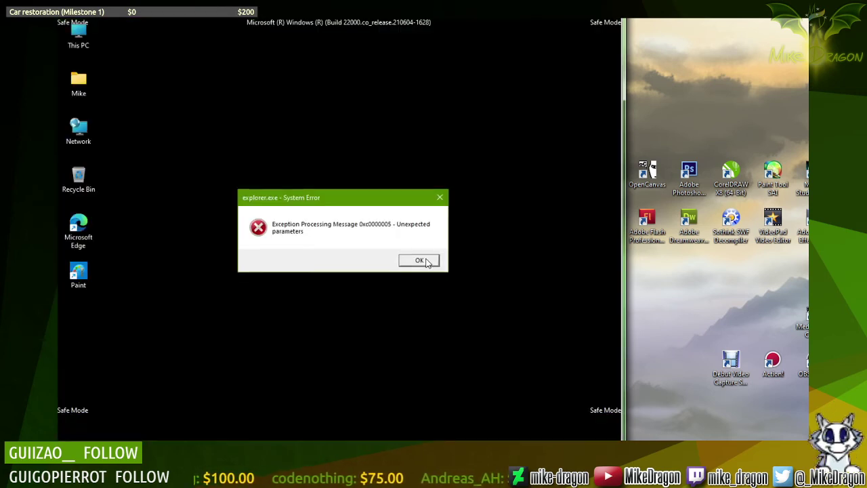
click(427, 259)
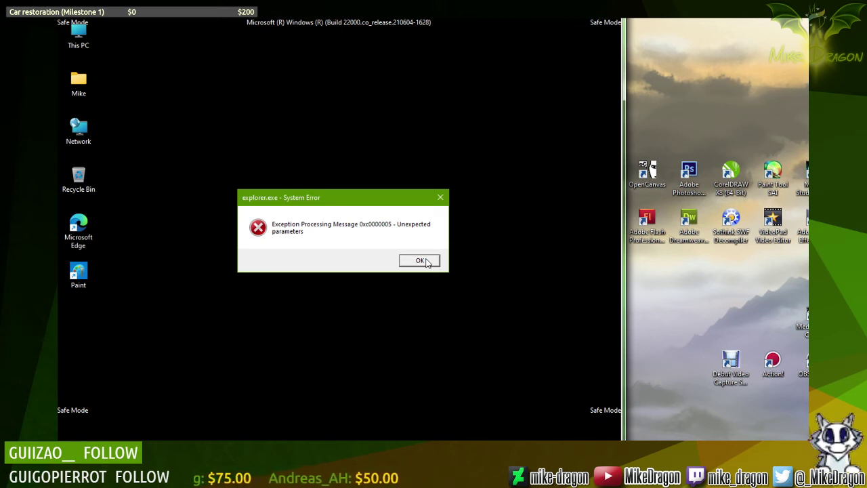
click(422, 261)
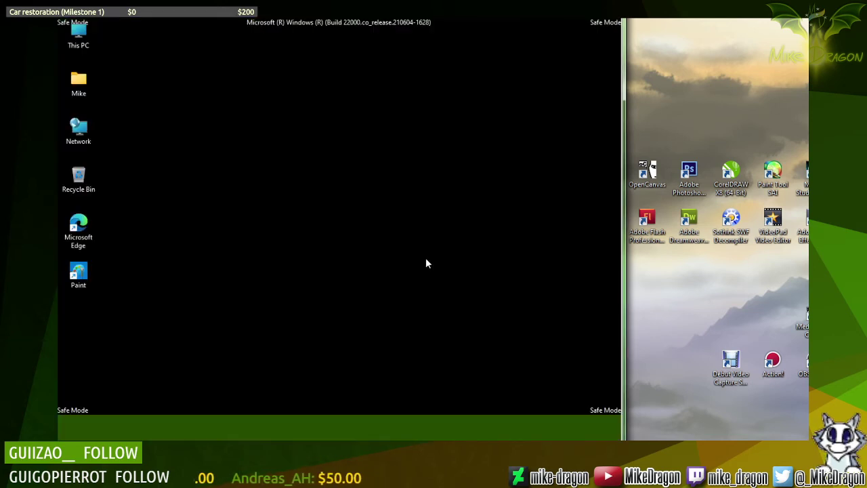
click(425, 263)
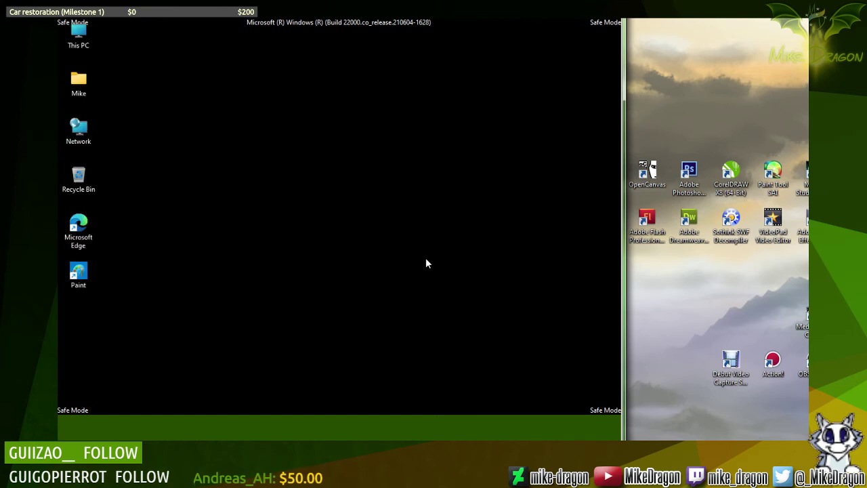
click(425, 262)
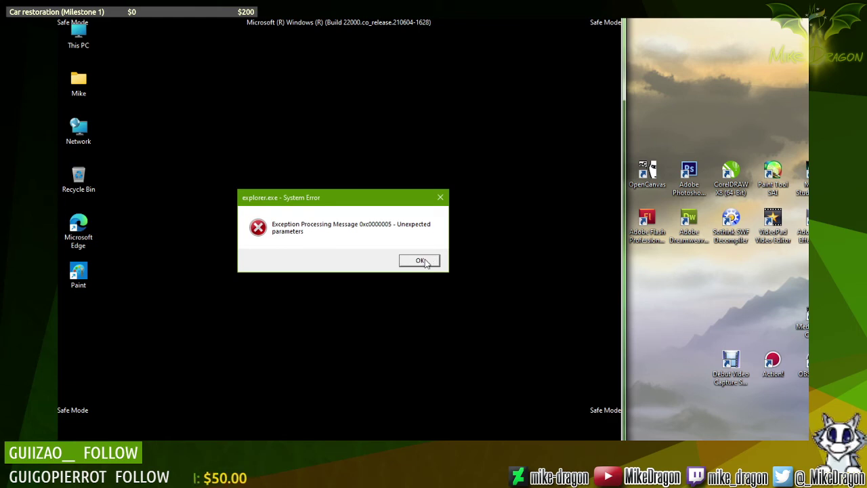
click(422, 261)
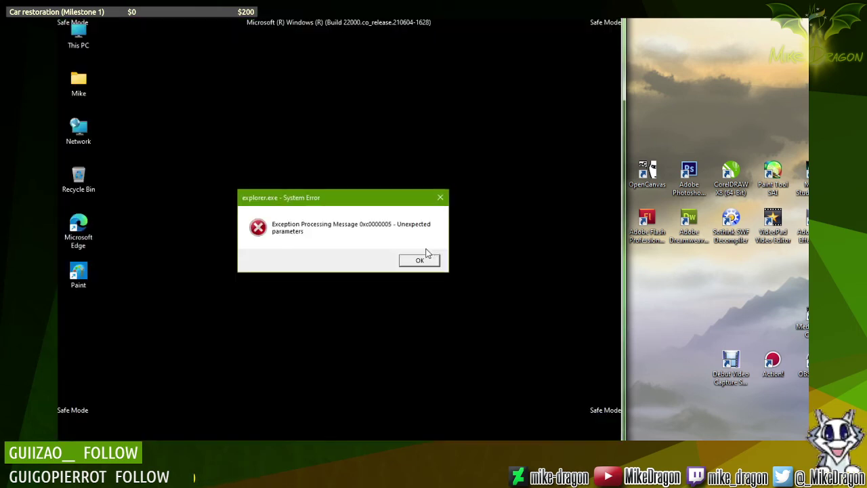
click(422, 257)
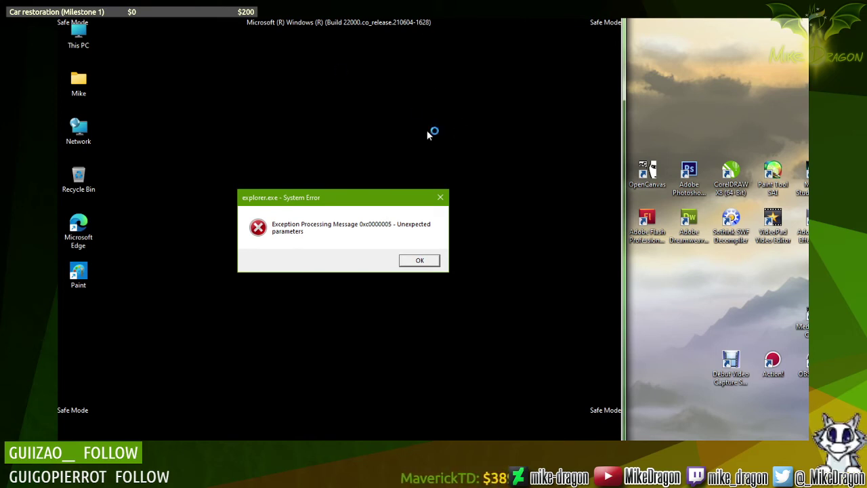
Step: Restart the virtual machine from the security options screen, moving the error dialog aside, and sign back in to Windows normally
key(ctrl+alt+Delete)
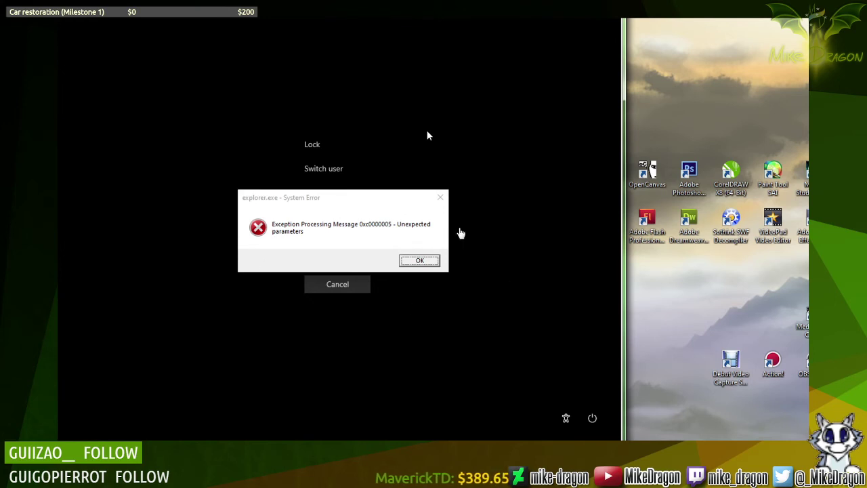
drag(400, 202, 391, 328)
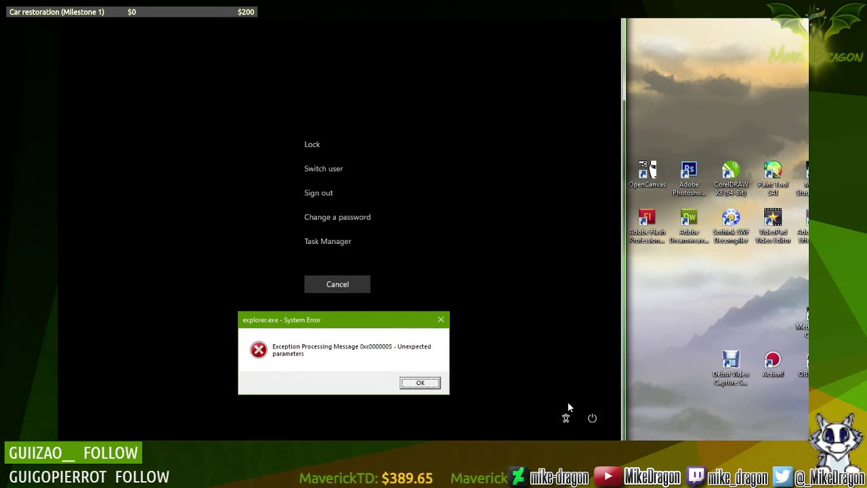
click(592, 418)
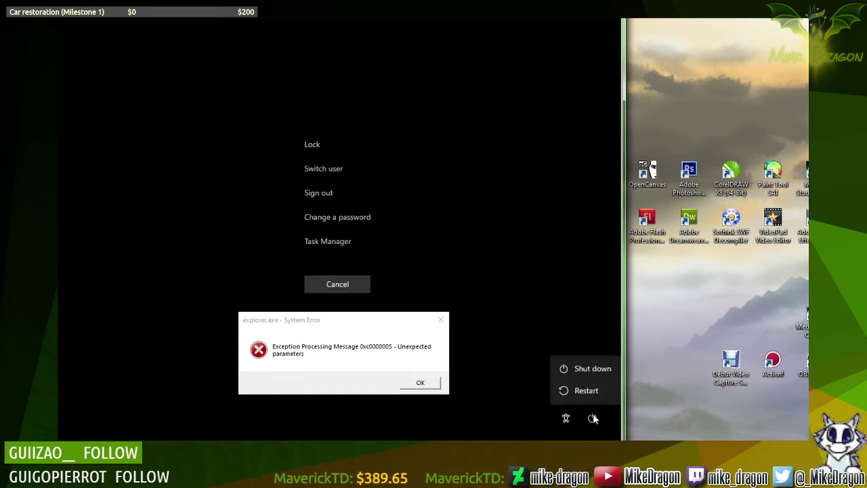
click(586, 392)
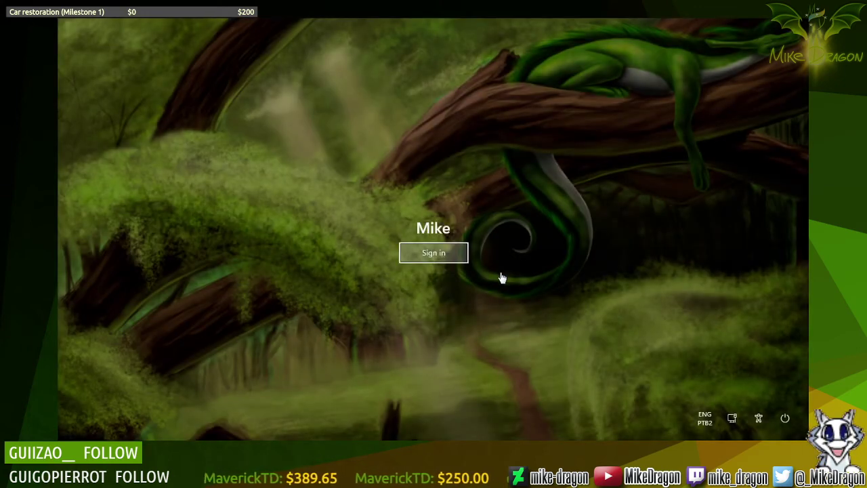
key(Return)
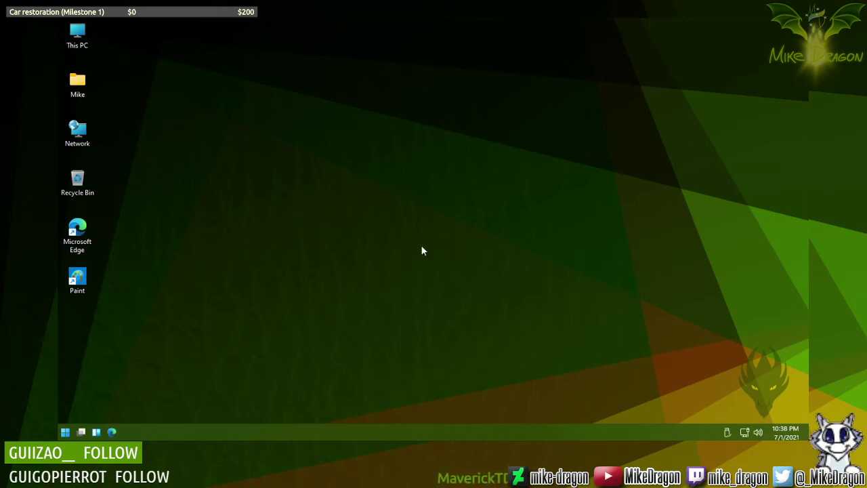
Step: Open Settings in the Windows 11 virtual machine and also on the host Windows 10 desktop
click(66, 432)
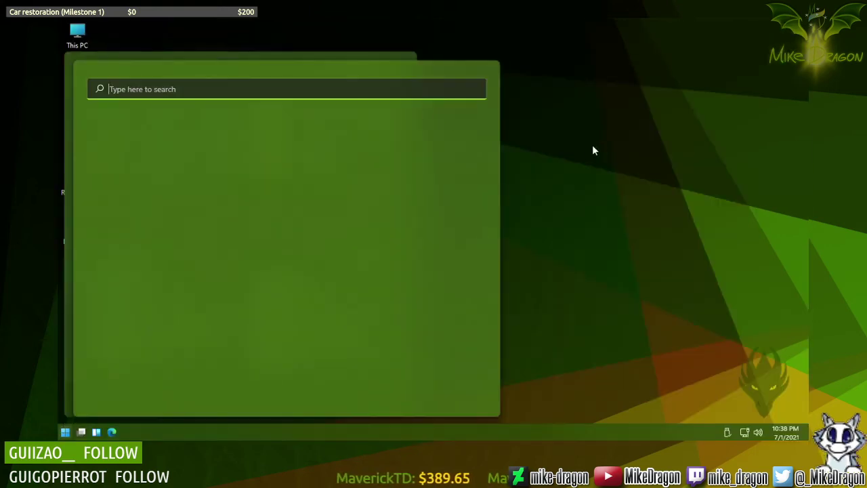
key(Escape)
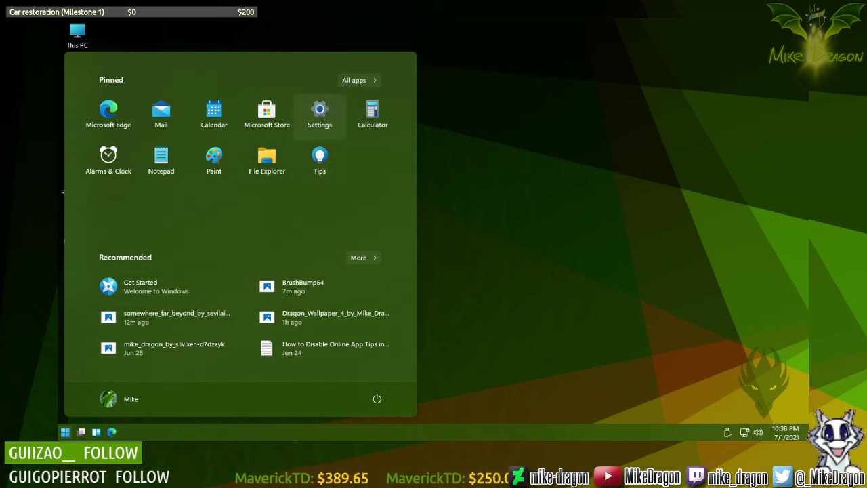
click(320, 110)
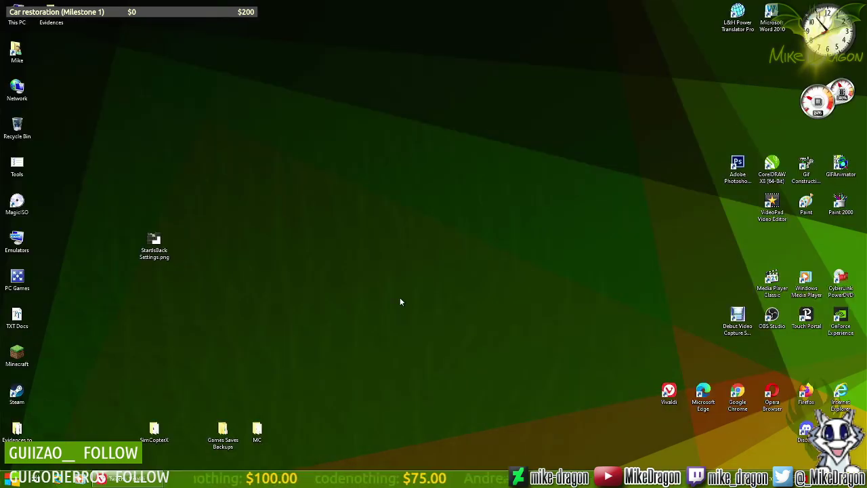
click(10, 480)
click(134, 230)
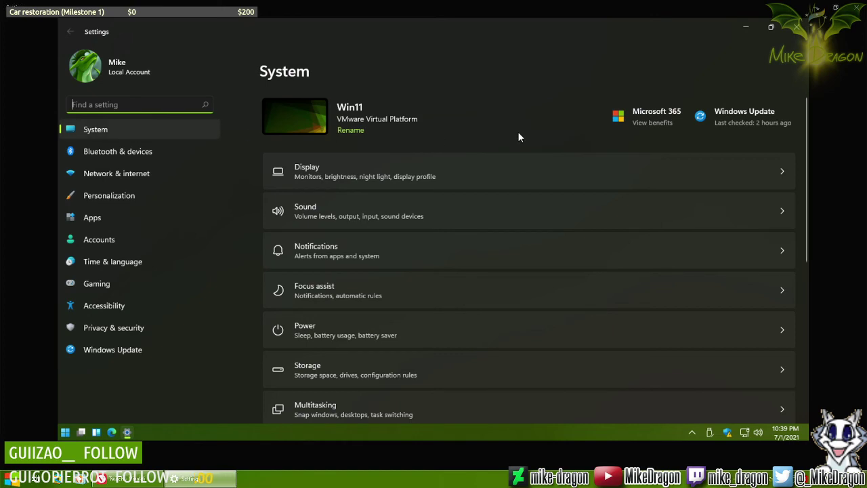
Step: Look through all the categories on the System page of the Windows 11 Settings, down to About
scroll(517, 137, down, 2)
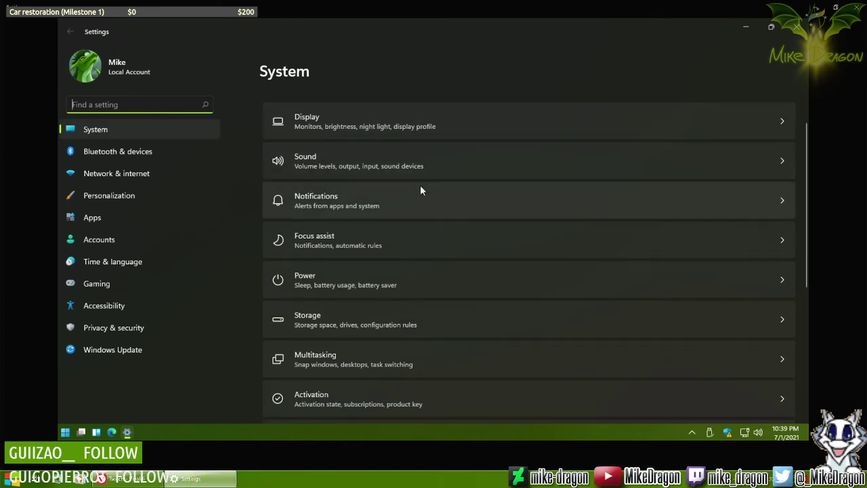
scroll(404, 244, down, 2)
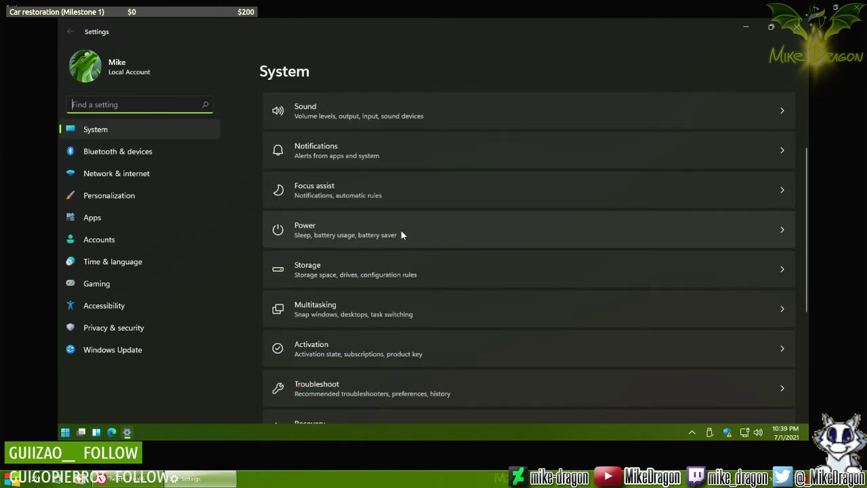
scroll(401, 267, down, 2)
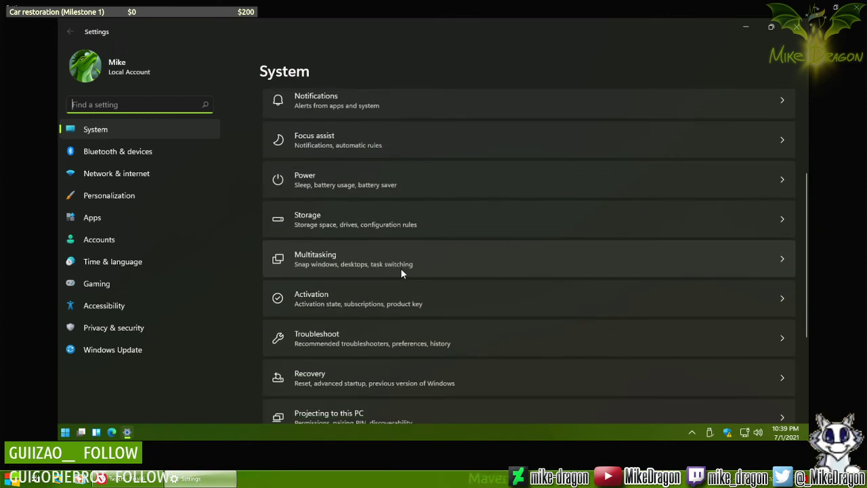
scroll(402, 320, down, 2)
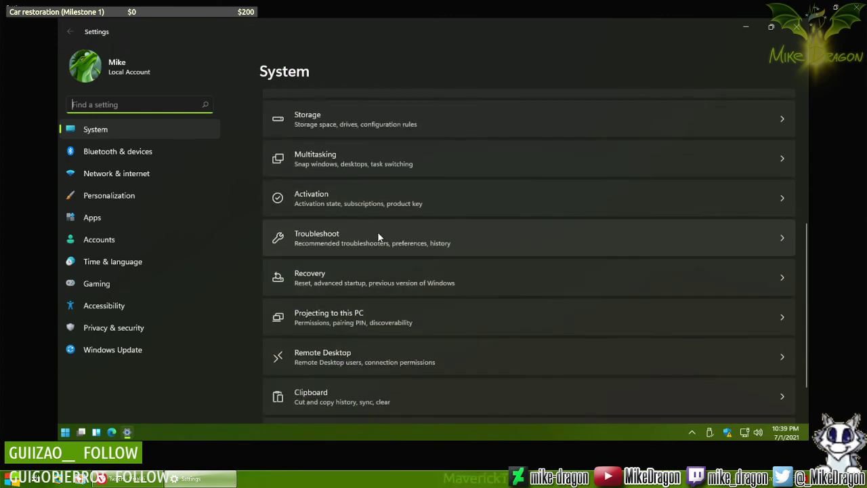
scroll(407, 306, down, 1)
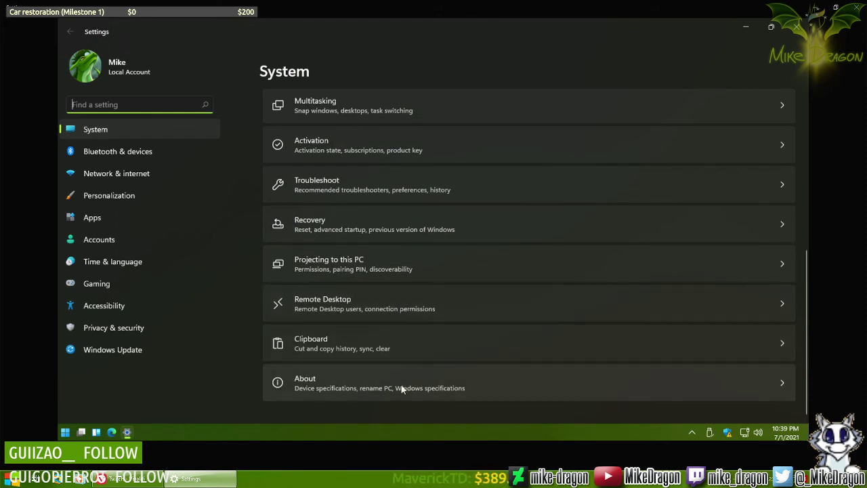
scroll(542, 373, up, 6)
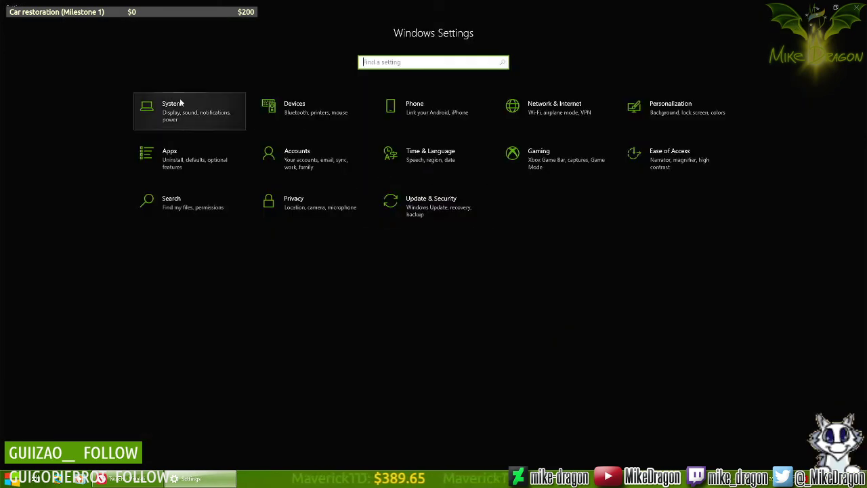
Step: Open the System category in the host's Windows 10 Settings and look over its Display page for comparison
click(168, 118)
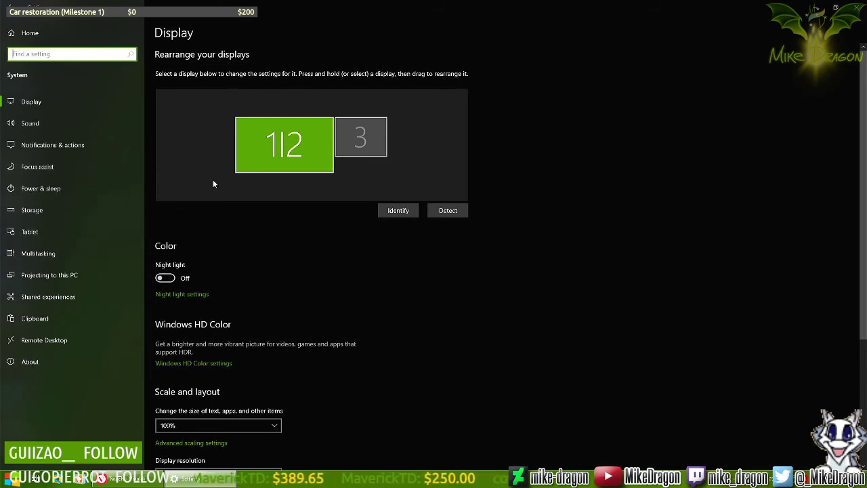
scroll(683, 205, down, 1)
scroll(682, 201, down, 3)
scroll(678, 197, up, 3)
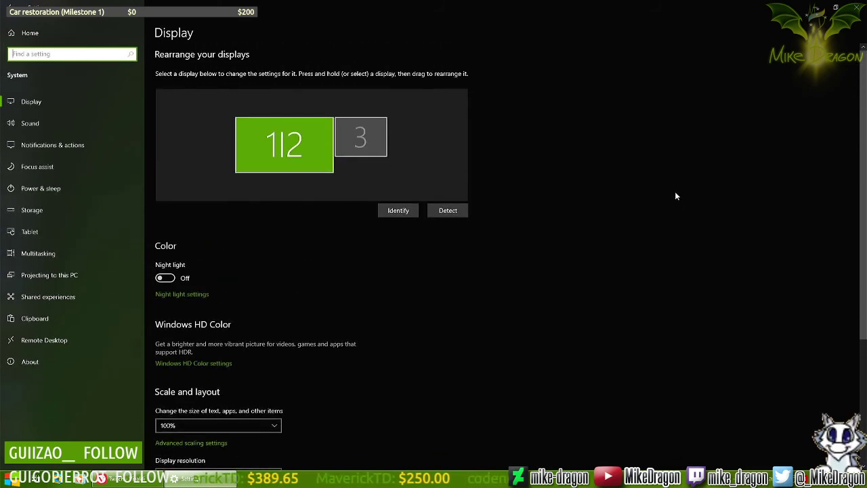
Step: Return the Windows 10 Settings to its home page and look over the System categories in the Windows 11 Settings
click(19, 37)
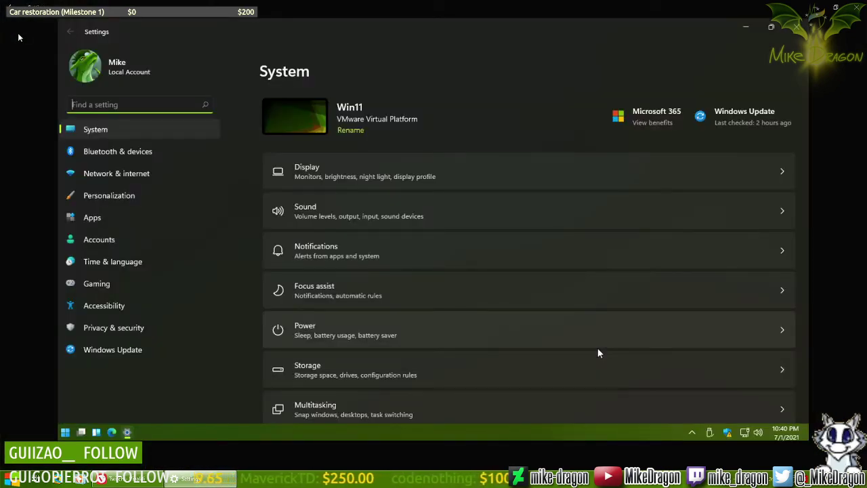
click(481, 44)
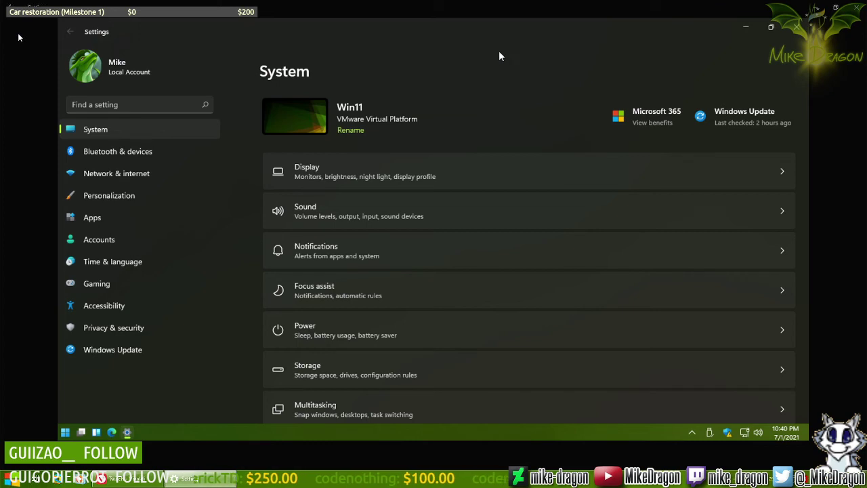
scroll(556, 141, down, 5)
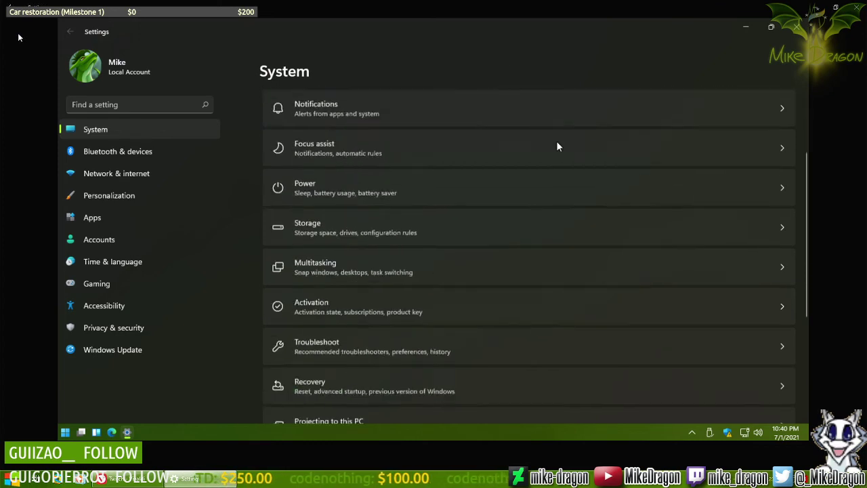
scroll(568, 161, up, 5)
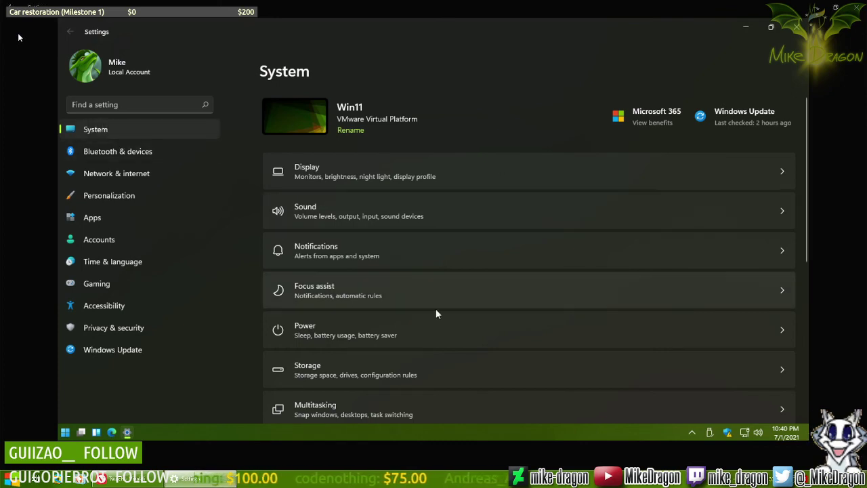
Step: Look over Bluetooth & devices in Windows 11, compare it with Printers & scanners in the Windows 10 Devices settings, and return there to the home page
click(141, 154)
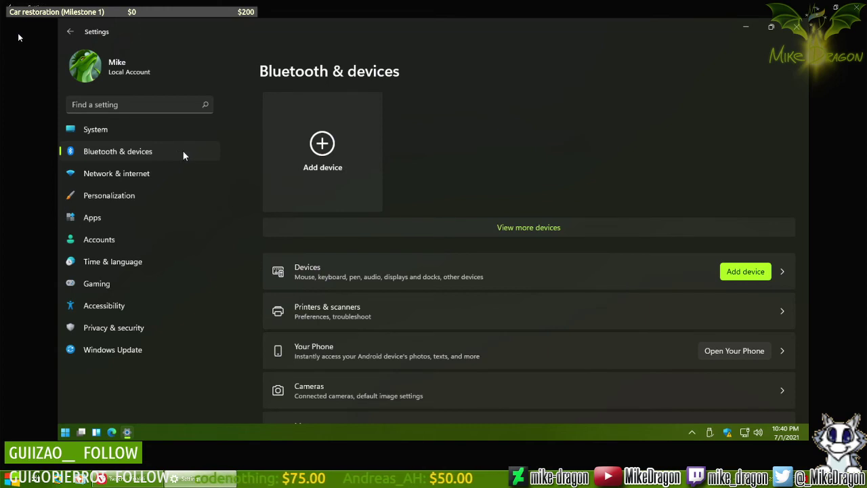
scroll(579, 131, down, 3)
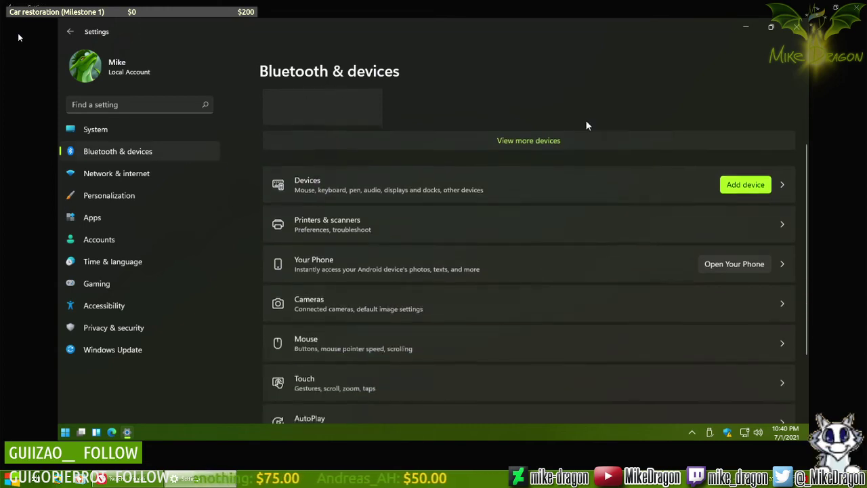
scroll(587, 126, up, 3)
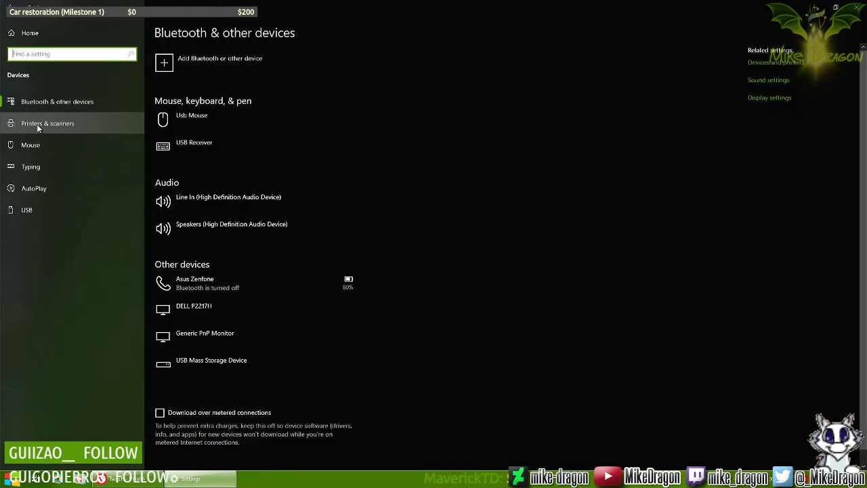
click(39, 122)
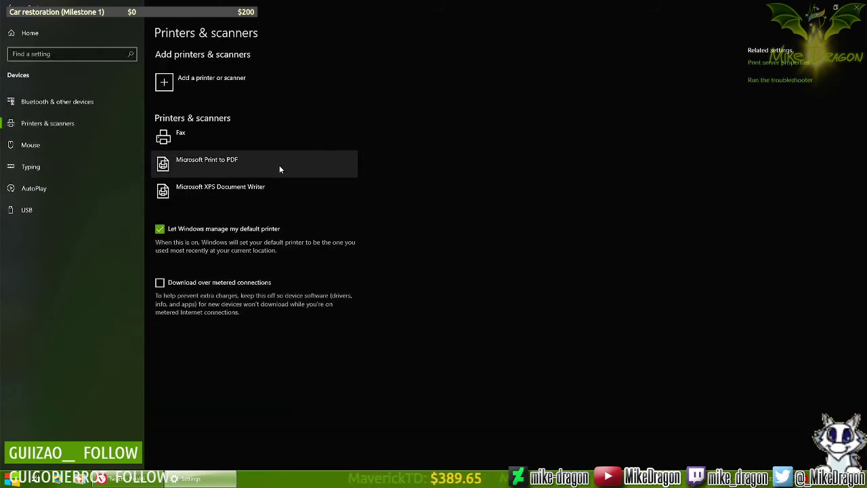
click(18, 34)
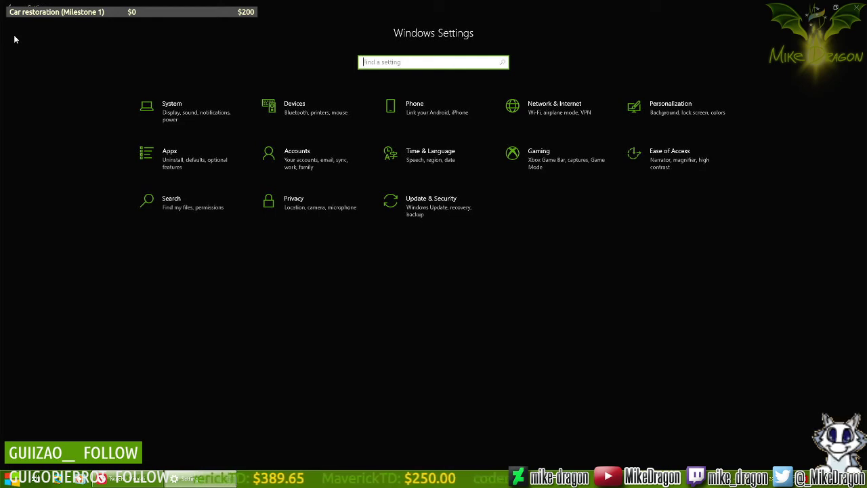
Step: Open Personalization in both the Windows 11 and Windows 10 Settings and look through the categories on the Windows 11 page
key(alt+Tab)
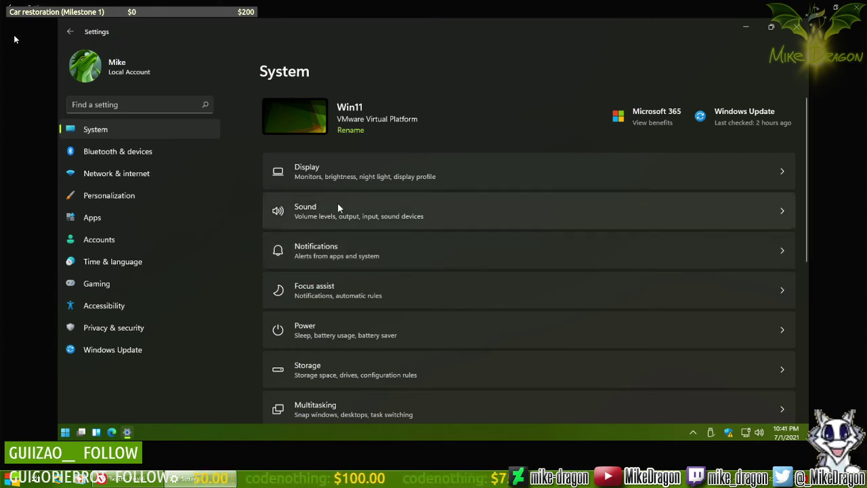
click(117, 195)
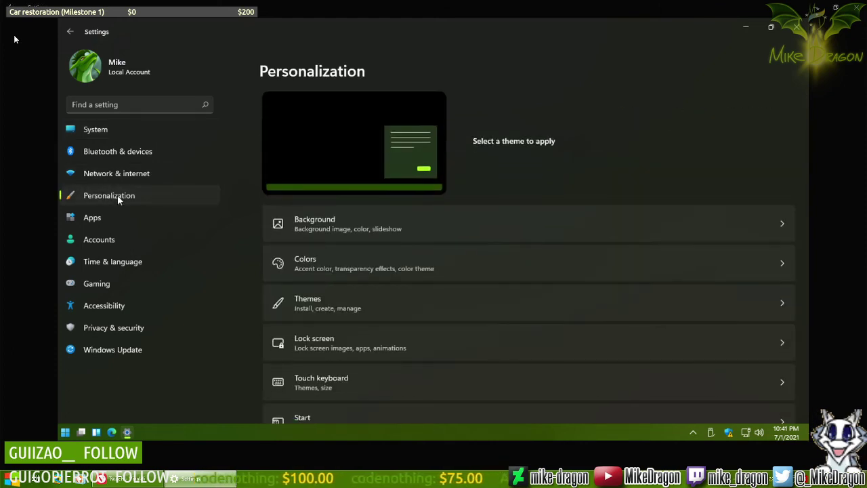
key(alt+Tab)
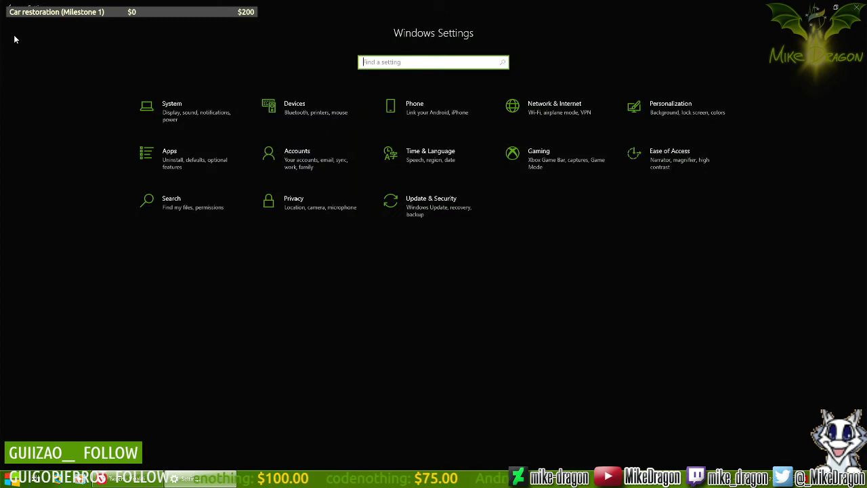
click(655, 112)
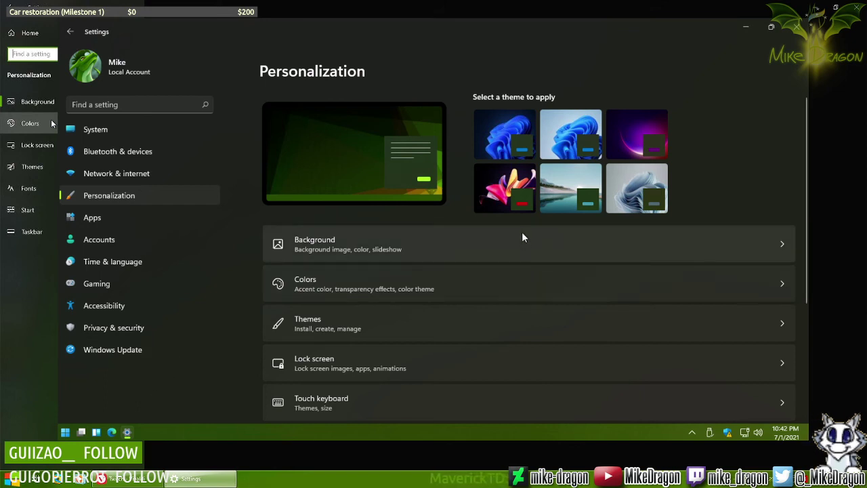
scroll(628, 236, down, 3)
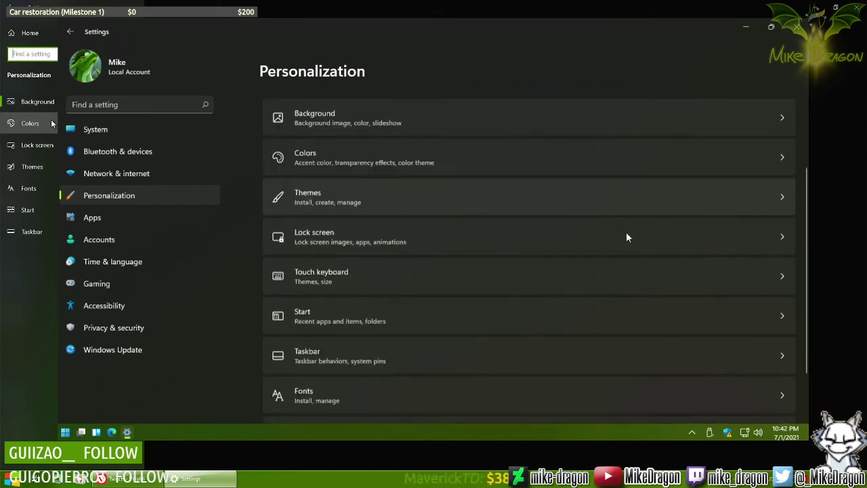
scroll(637, 230, up, 1)
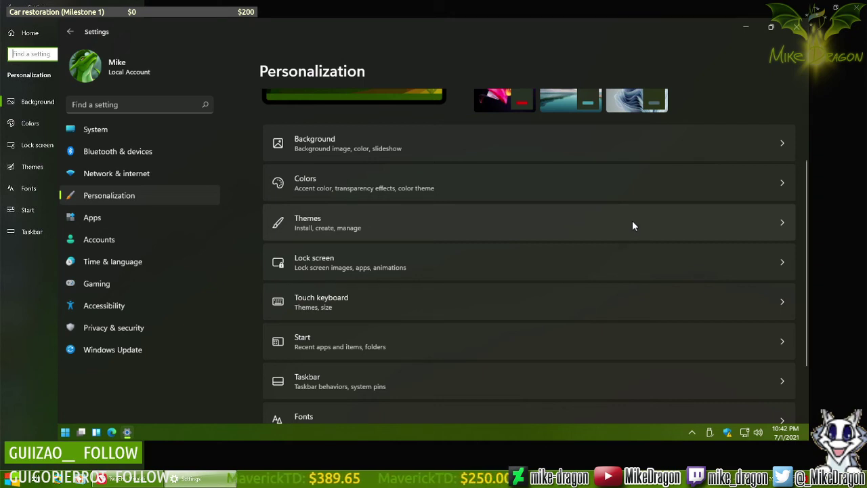
scroll(605, 158, up, 3)
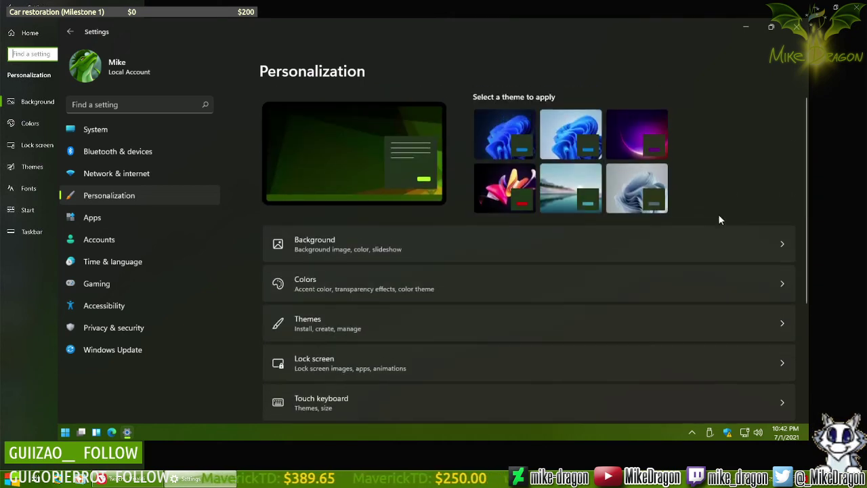
Step: Look over the Background page of the Windows 11 Personalization settings and return to the Personalization overview
click(783, 247)
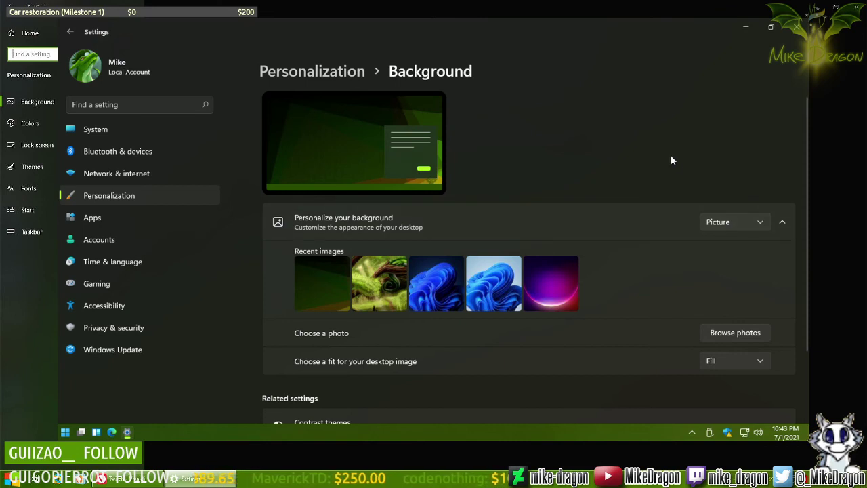
scroll(671, 154, down, 3)
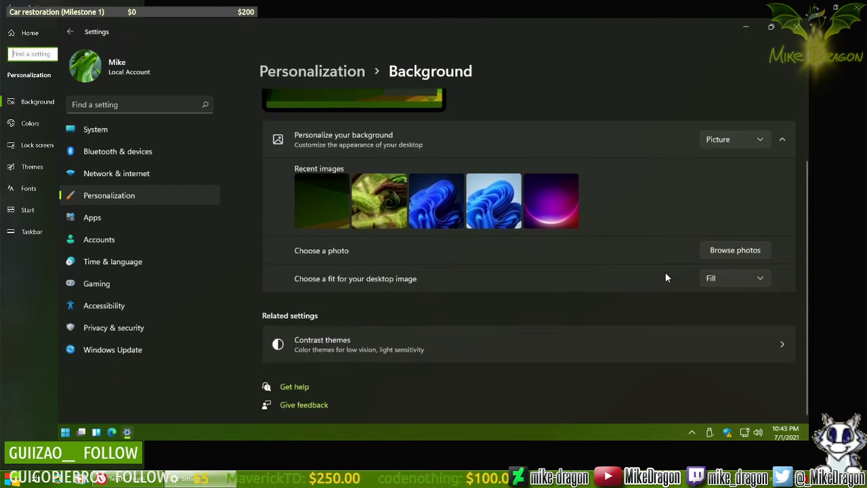
scroll(673, 292, up, 2)
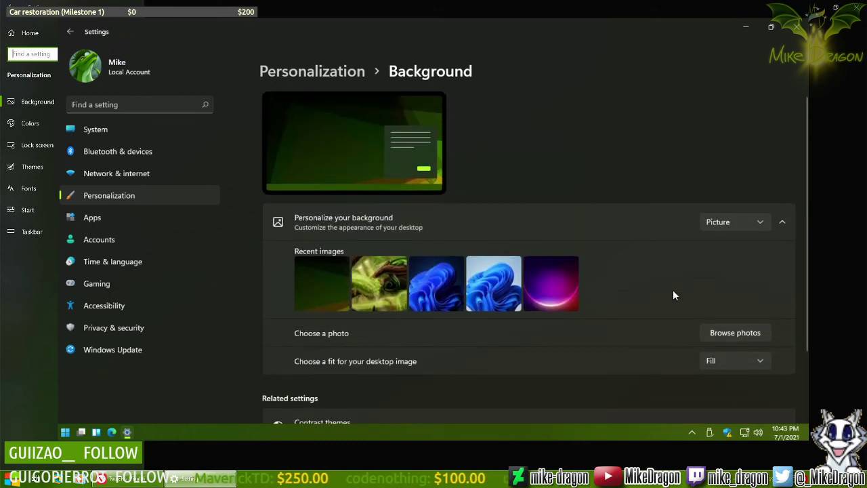
click(348, 75)
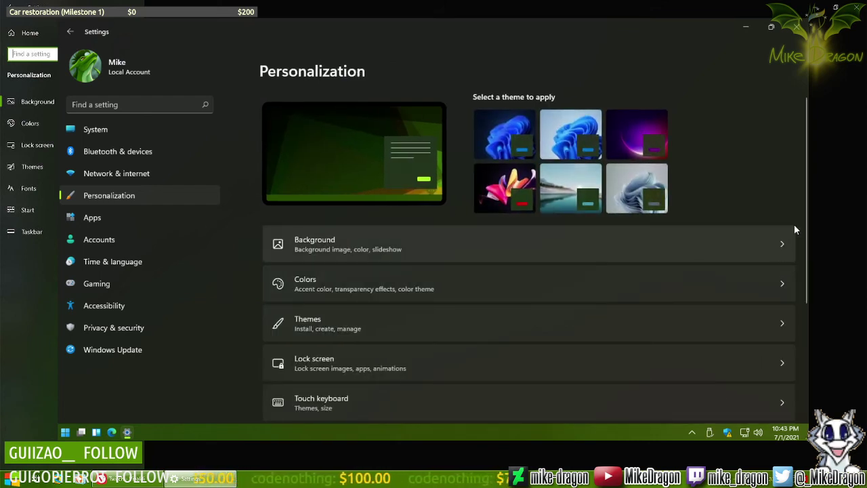
Step: Open the Colors page in the Windows 11 Personalization settings and look over its accent colour palette
click(456, 289)
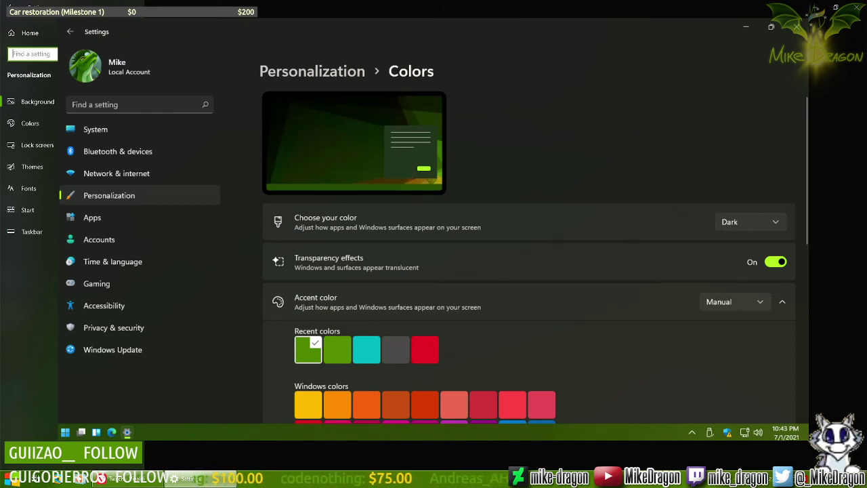
scroll(481, 181, down, 2)
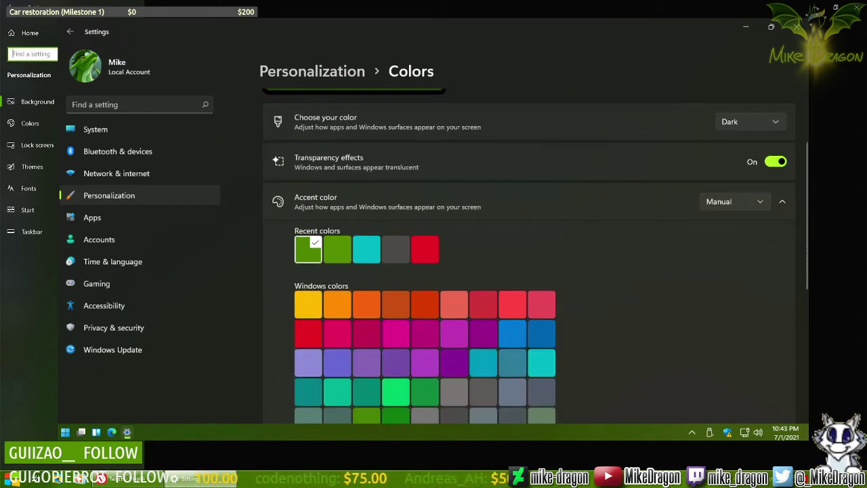
scroll(695, 265, up, 2)
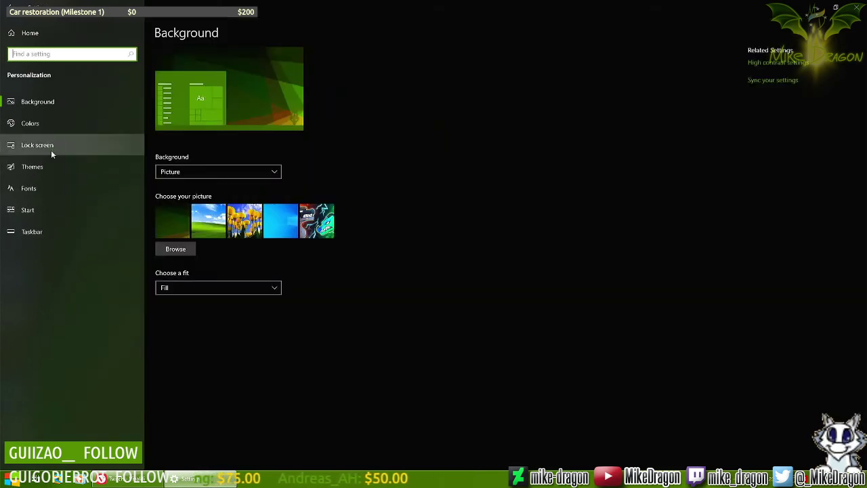
Step: Open the Colors page in the Windows 10 Personalization settings and look it over down to the accent surface options
click(42, 124)
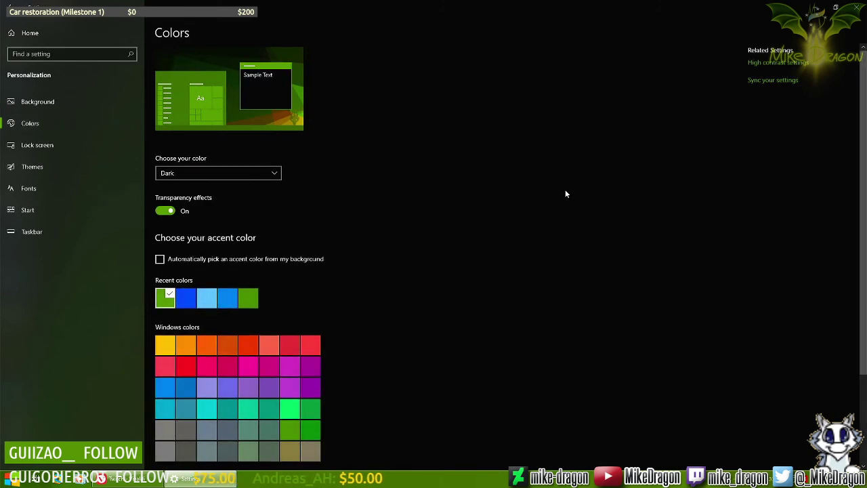
scroll(514, 197, down, 3)
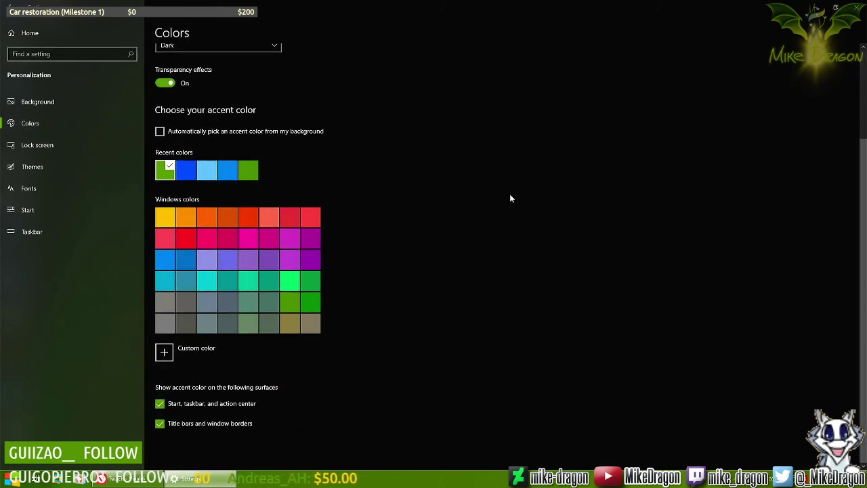
scroll(511, 198, up, 3)
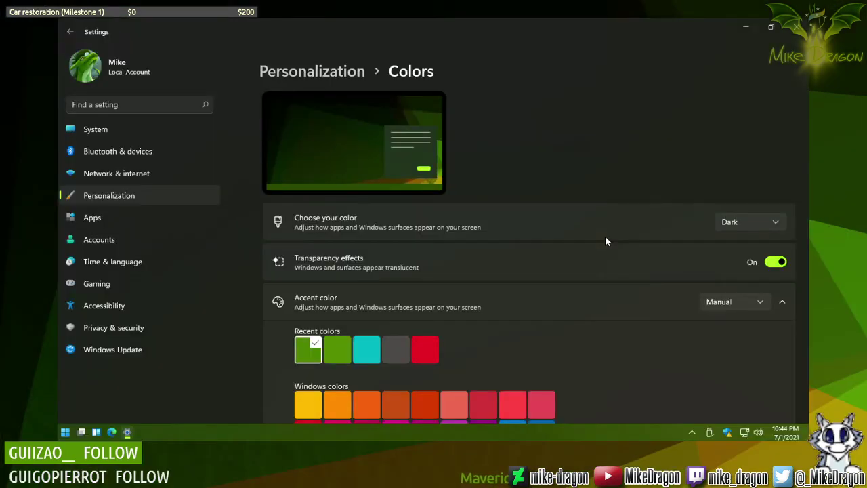
Step: Examine the Windows 11 Colors page, including the colour mode choices, keeping Dark, and the accent colour options for the taskbar and title bars
scroll(644, 230, down, 2)
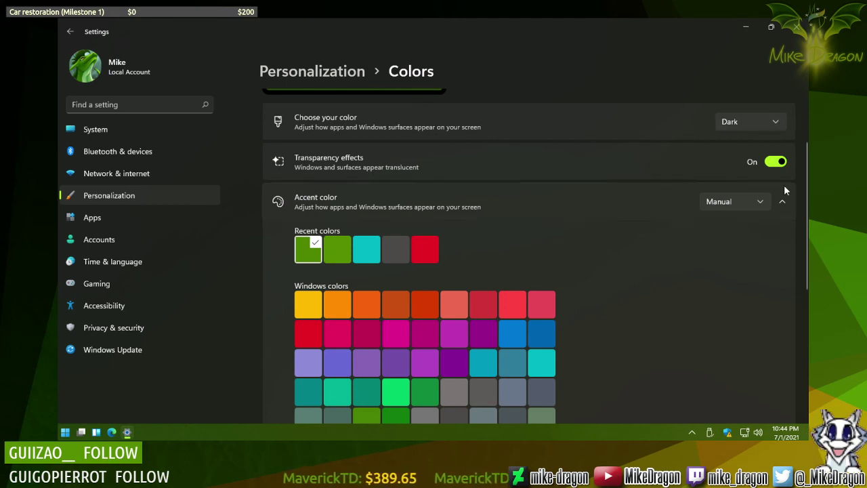
click(782, 121)
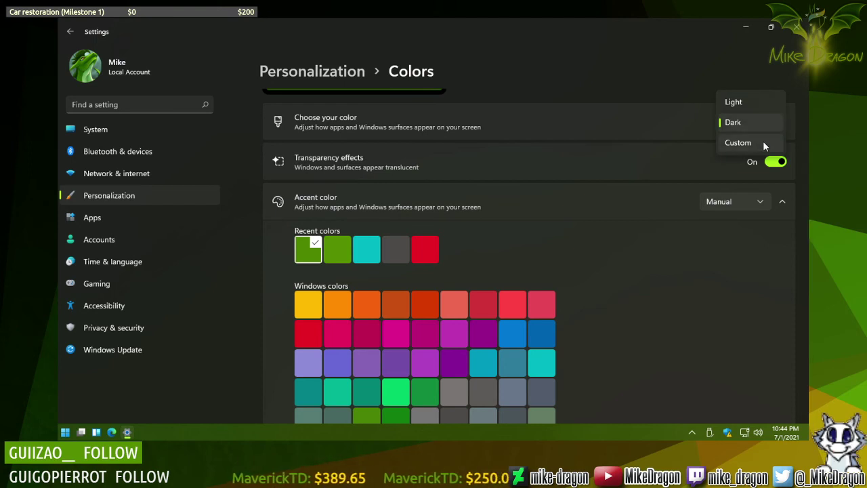
click(777, 122)
scroll(765, 301, down, 3)
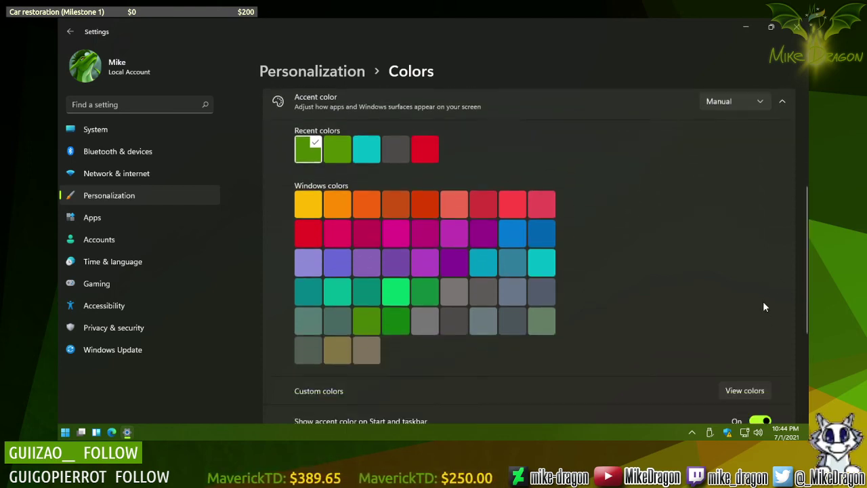
scroll(766, 254, down, 2)
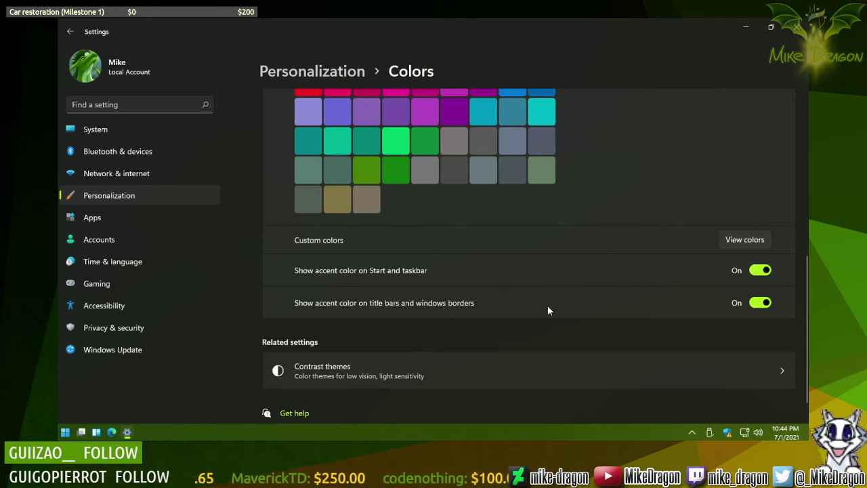
scroll(556, 305, down, 1)
scroll(559, 293, up, 5)
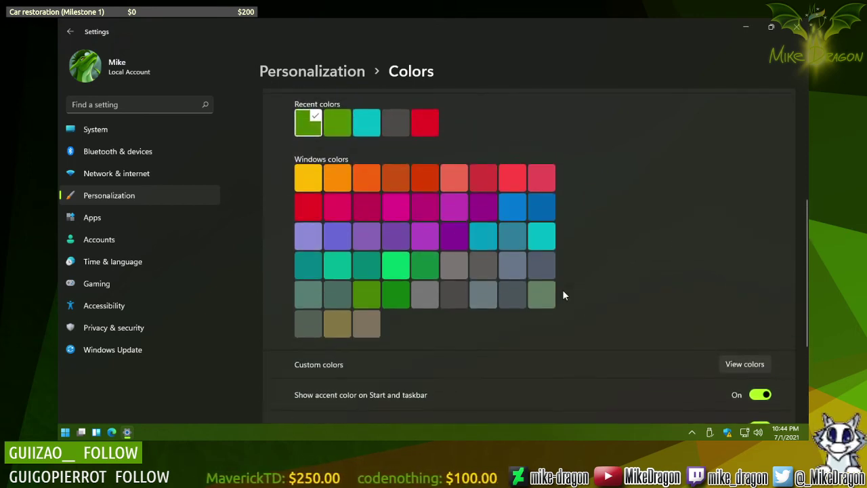
scroll(563, 290, up, 2)
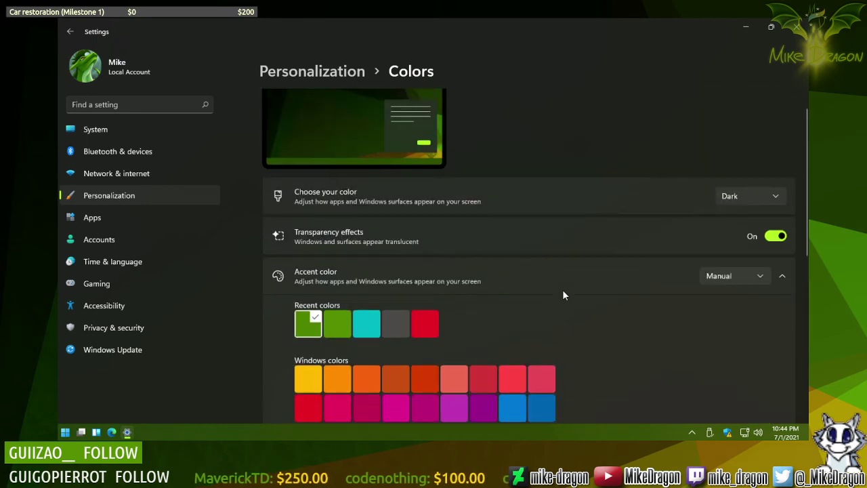
Step: Collapse and re-expand the accent color section and check its mode choices, keeping Manual
click(782, 277)
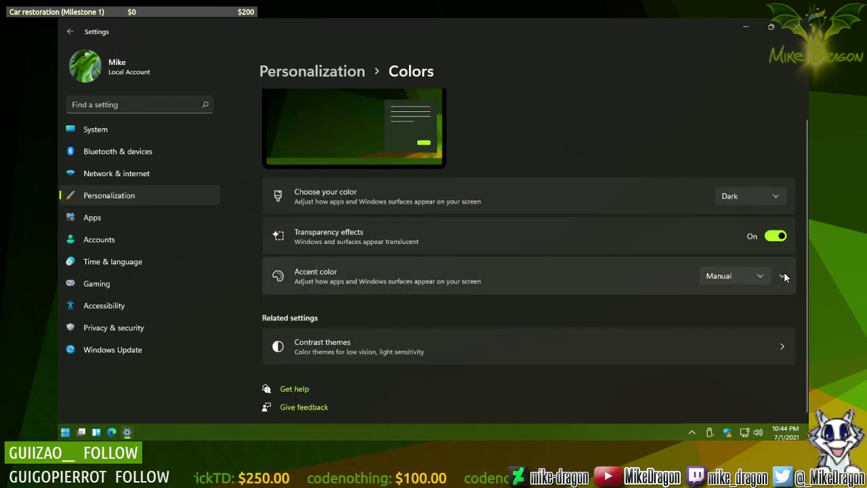
click(782, 276)
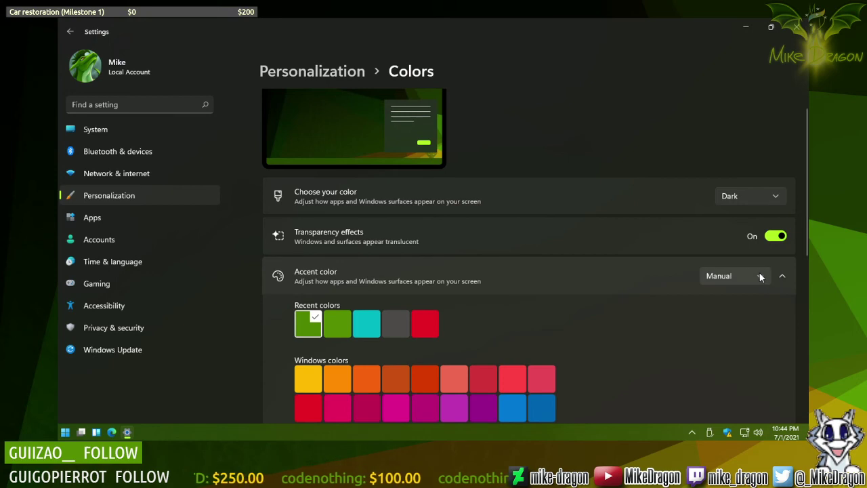
click(760, 276)
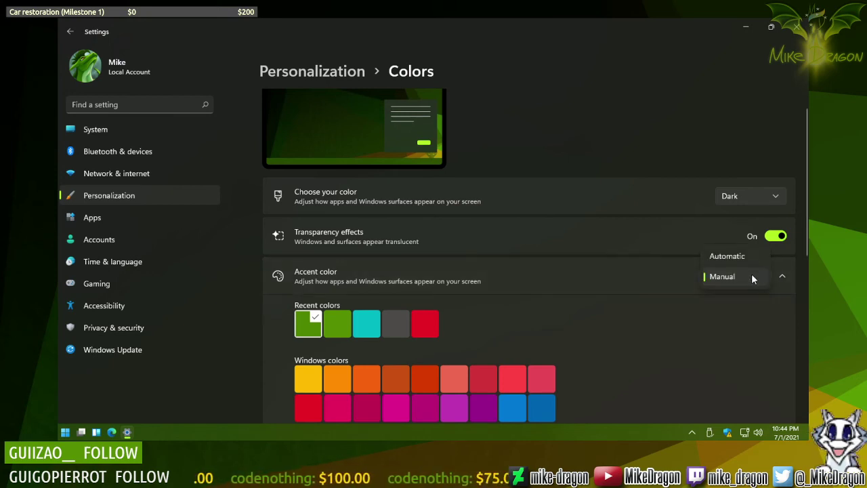
click(752, 277)
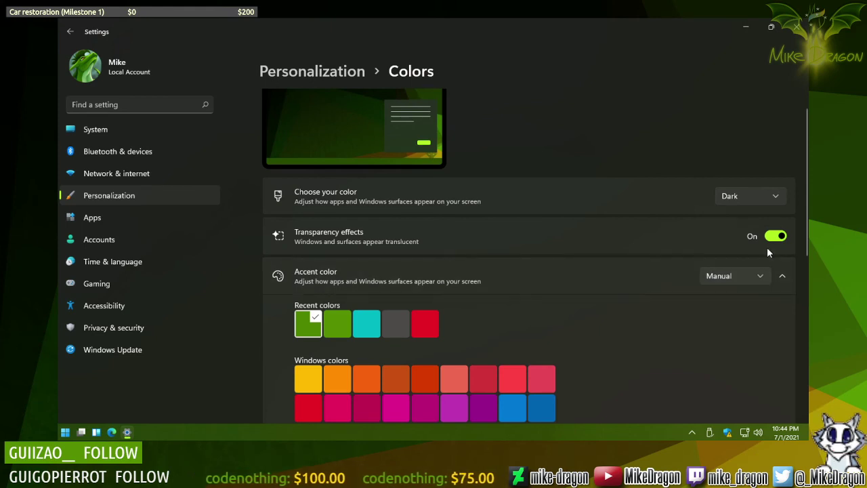
Step: Set the color mode to Custom and look over the Colors page from the default mode options down to the related settings
click(781, 196)
click(747, 216)
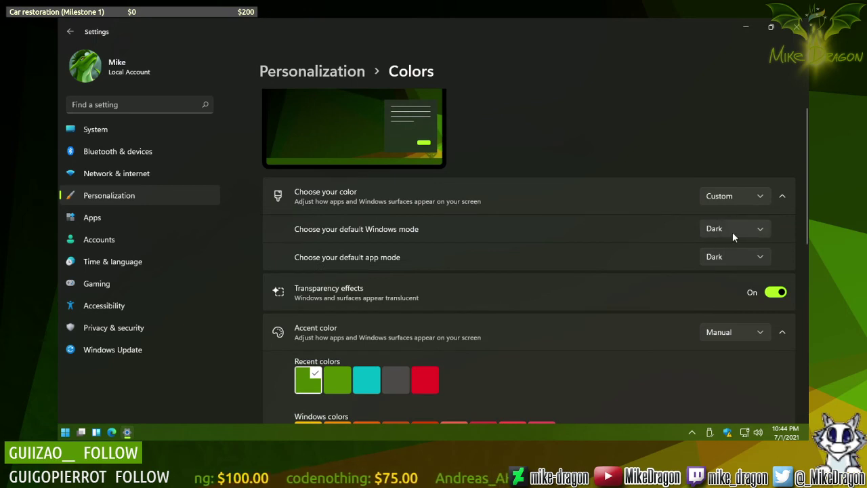
scroll(629, 278, down, 5)
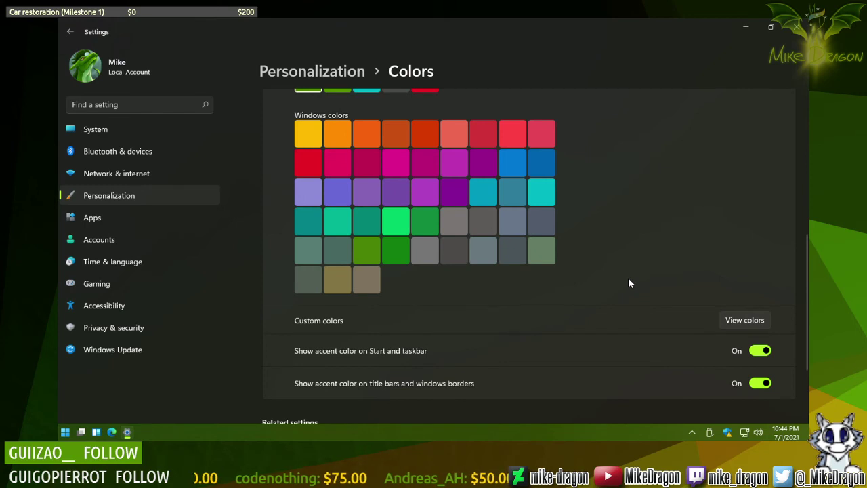
scroll(628, 283, down, 2)
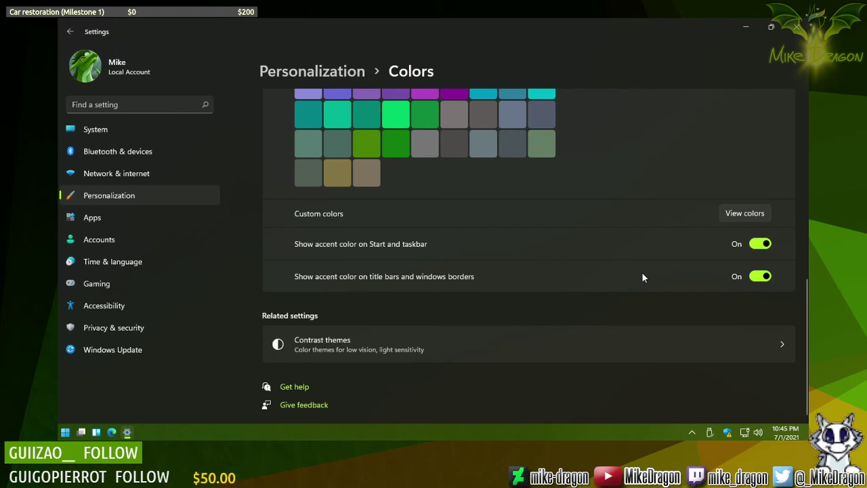
scroll(649, 241, up, 1)
scroll(651, 232, up, 6)
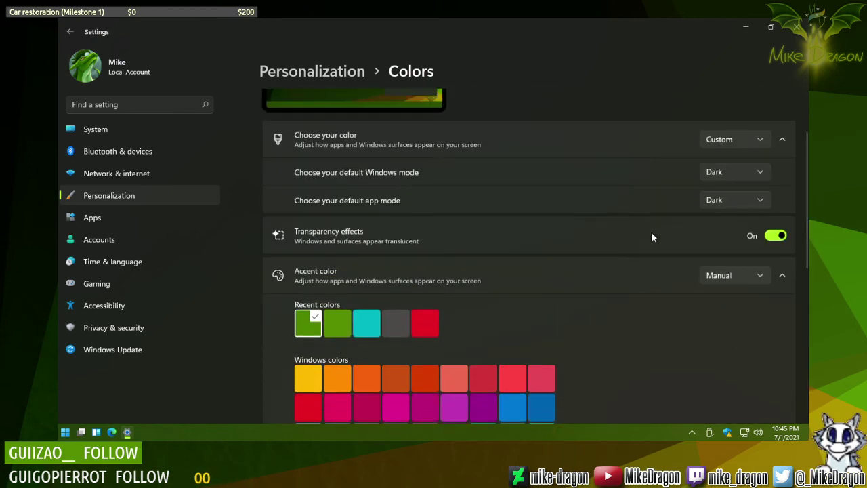
scroll(652, 232, down, 7)
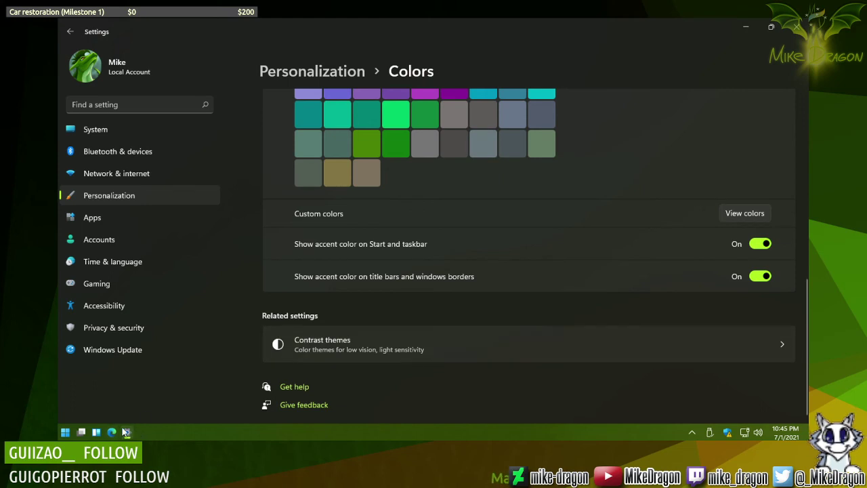
Step: Open the Start menu, look through the full list of installed apps and return to the pinned apps
mouse_move(141, 424)
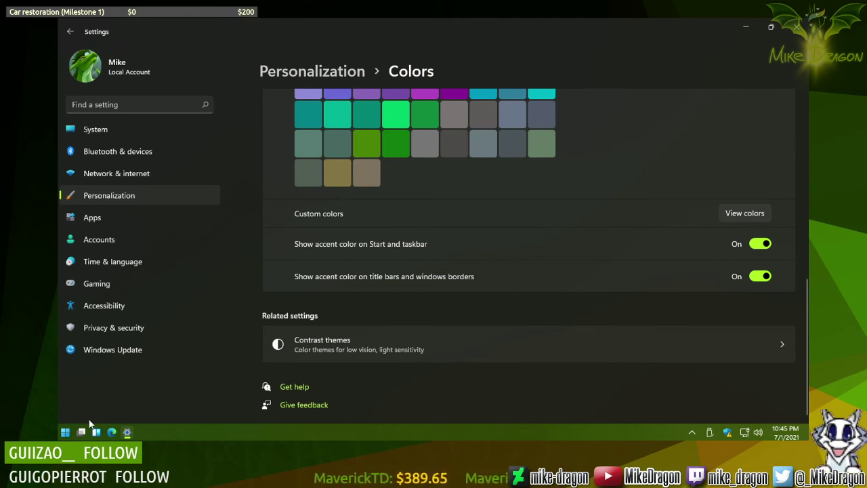
click(65, 434)
click(65, 434)
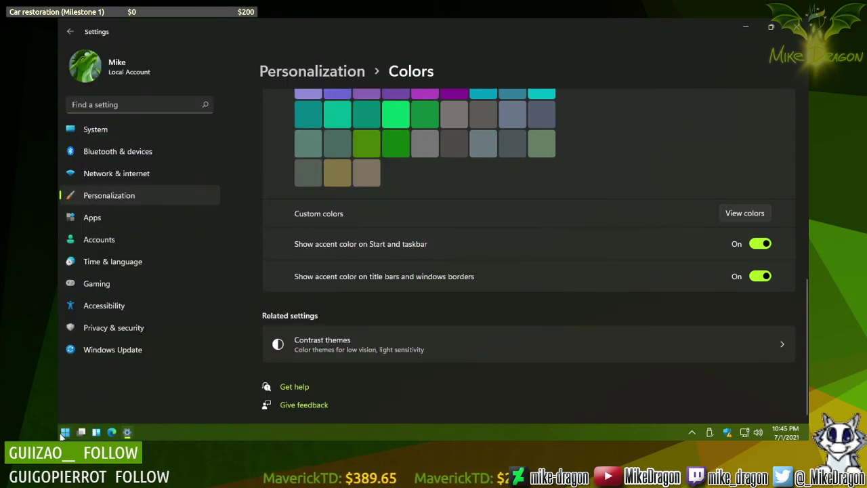
click(64, 433)
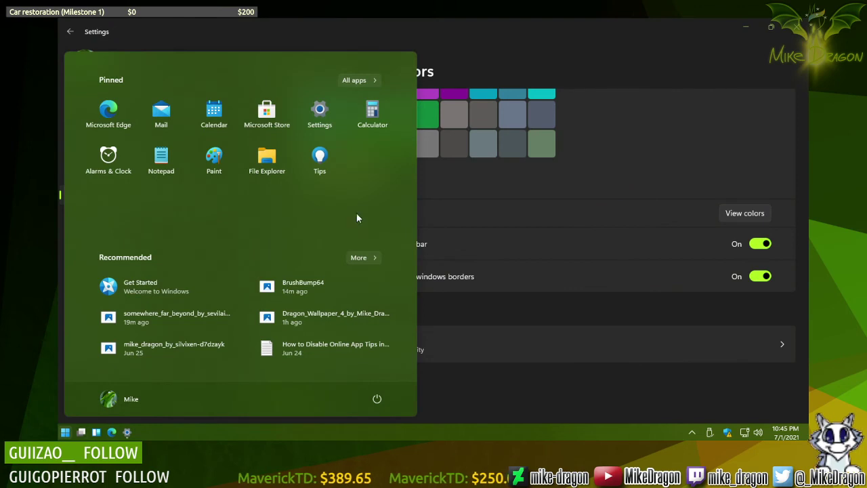
click(371, 81)
scroll(231, 193, down, 4)
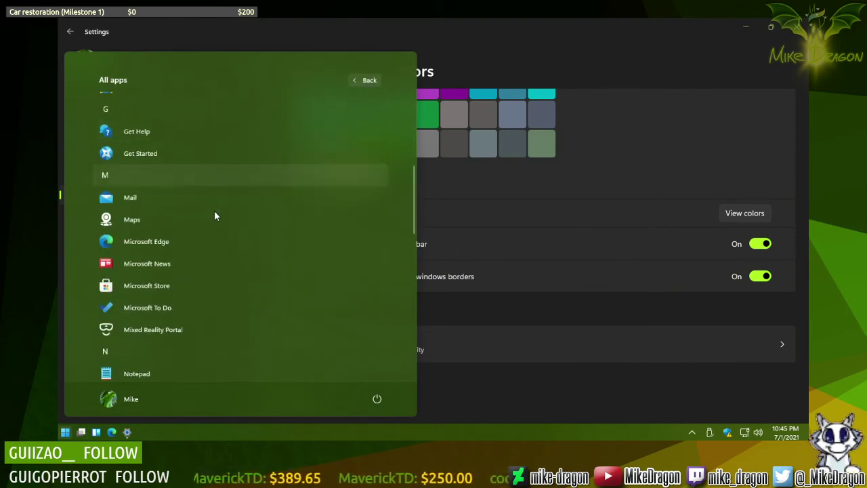
scroll(241, 213, down, 5)
scroll(246, 213, up, 8)
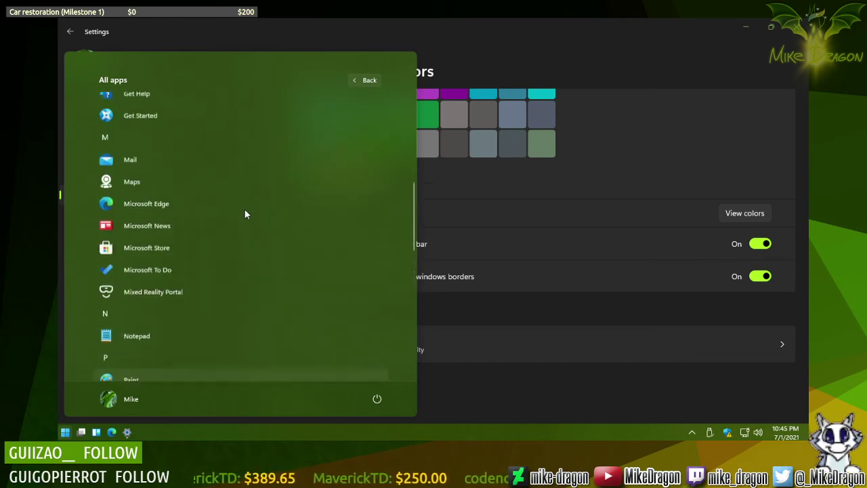
click(369, 80)
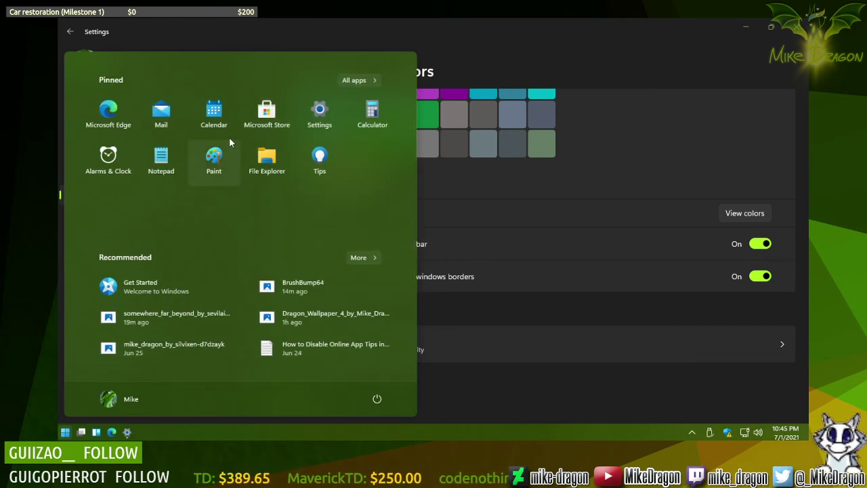
Step: Open Microsoft Store, maximize its window and look over the home page down to Essential Apps
click(263, 128)
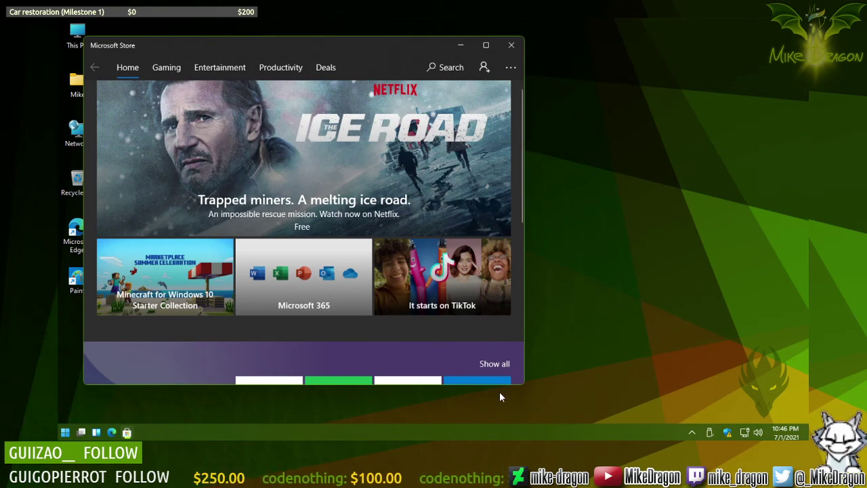
click(482, 51)
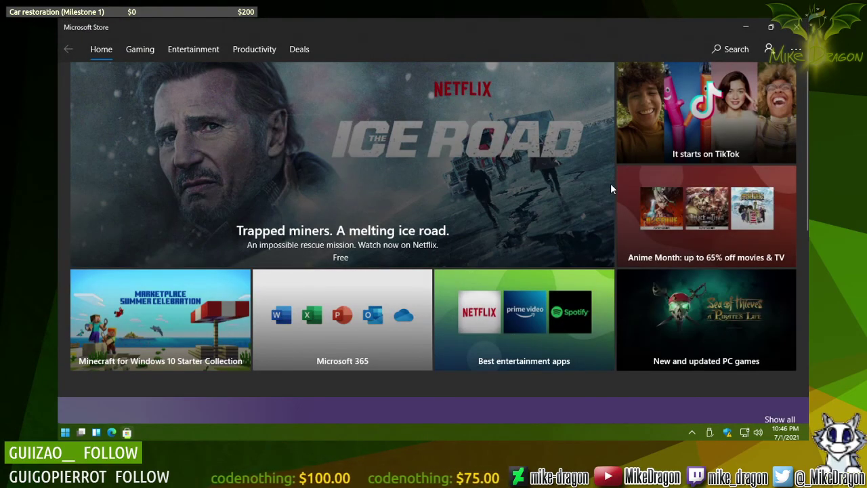
scroll(611, 178, down, 2)
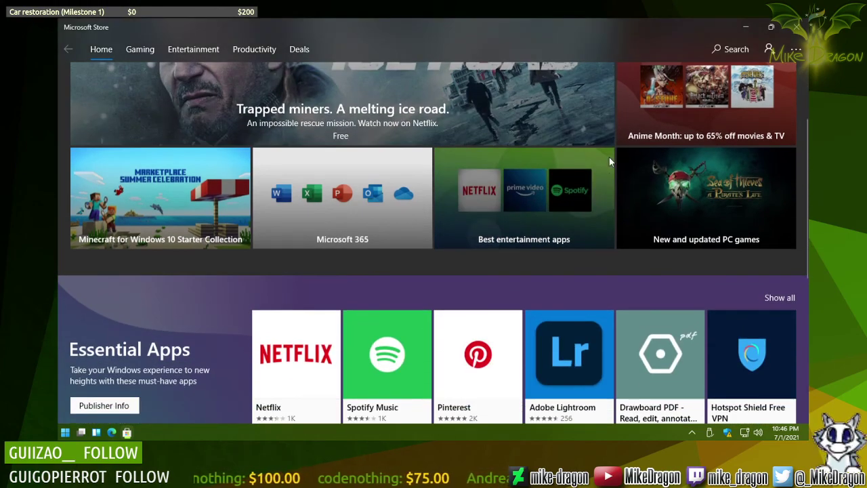
scroll(609, 156, up, 2)
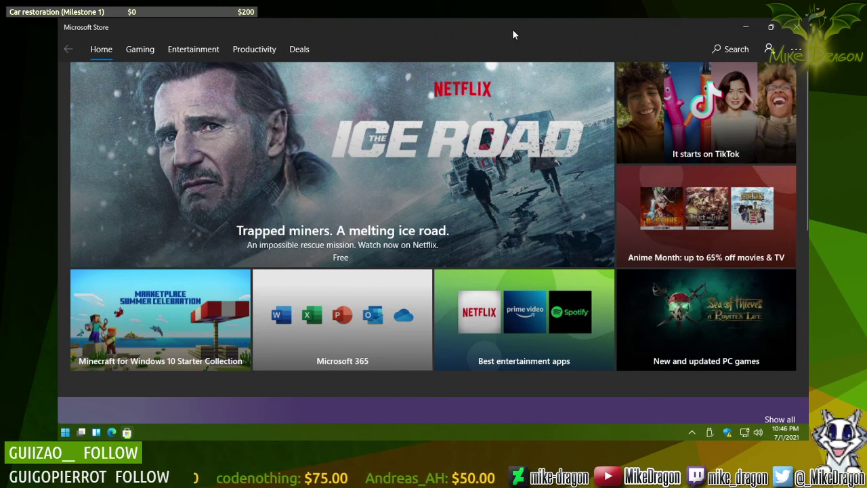
Step: Examine the Microsoft Store settings down to the app information and return to the Store home page
click(796, 49)
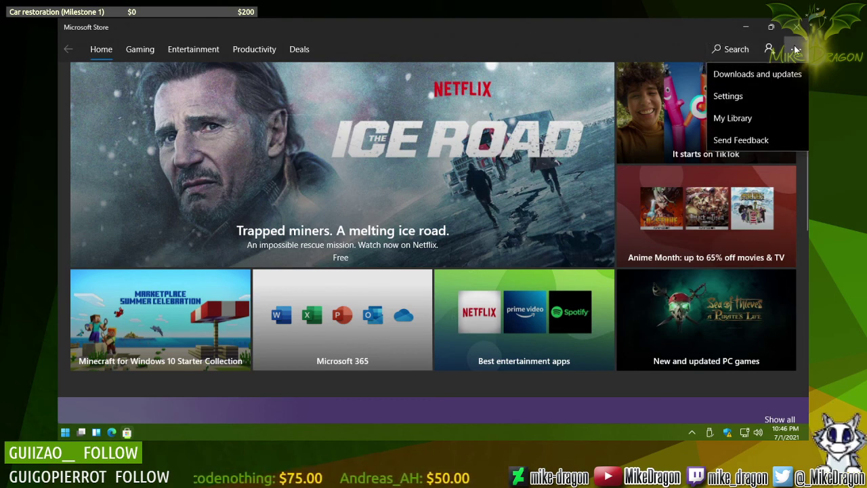
click(734, 96)
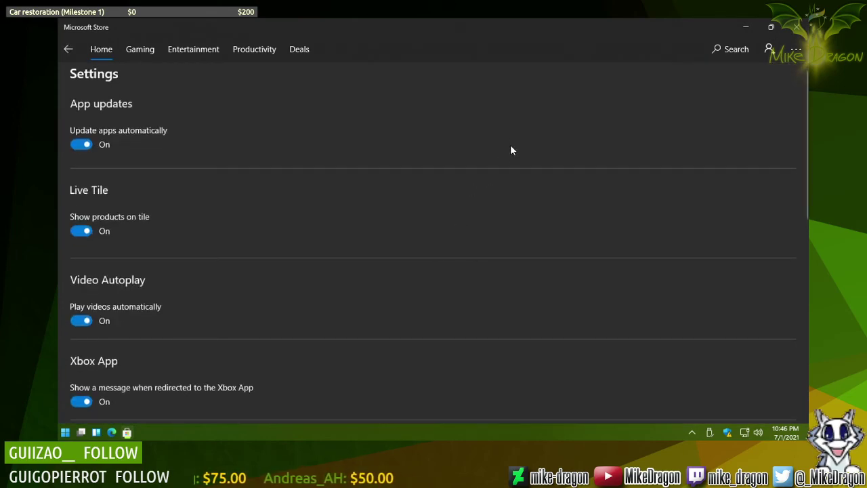
scroll(513, 153, down, 8)
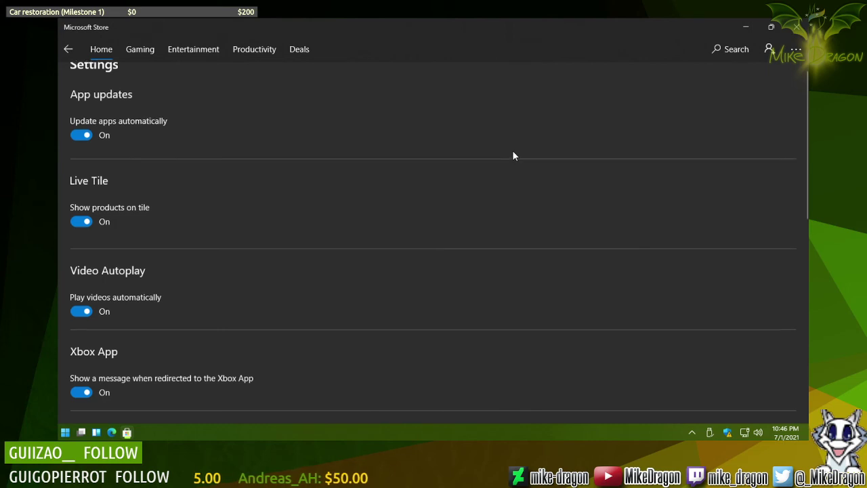
scroll(513, 156, down, 3)
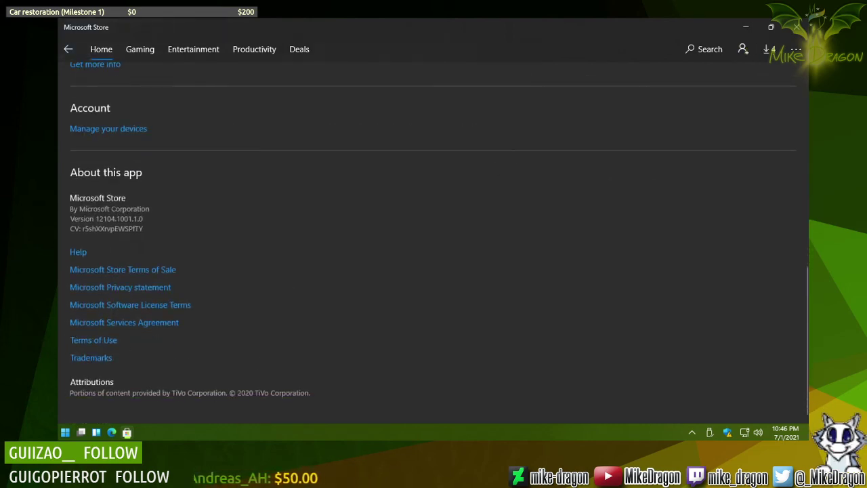
click(67, 47)
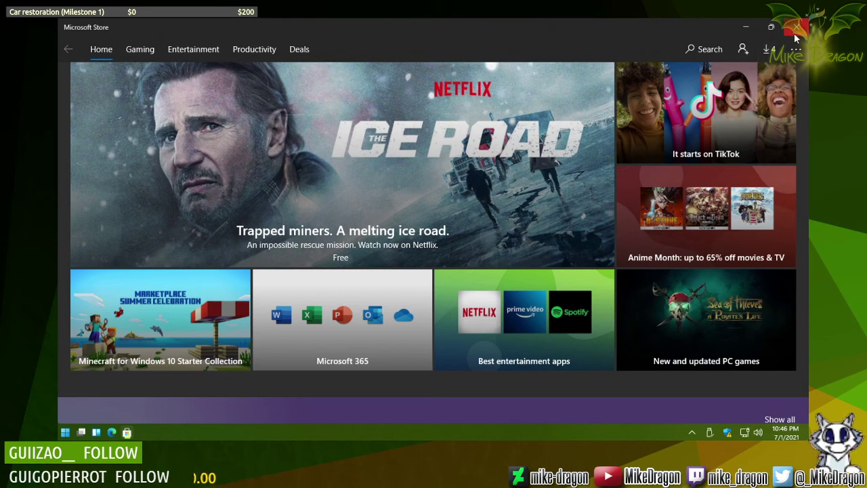
Step: Look over the Store's available updates and recent activity, and close Microsoft Store
click(776, 48)
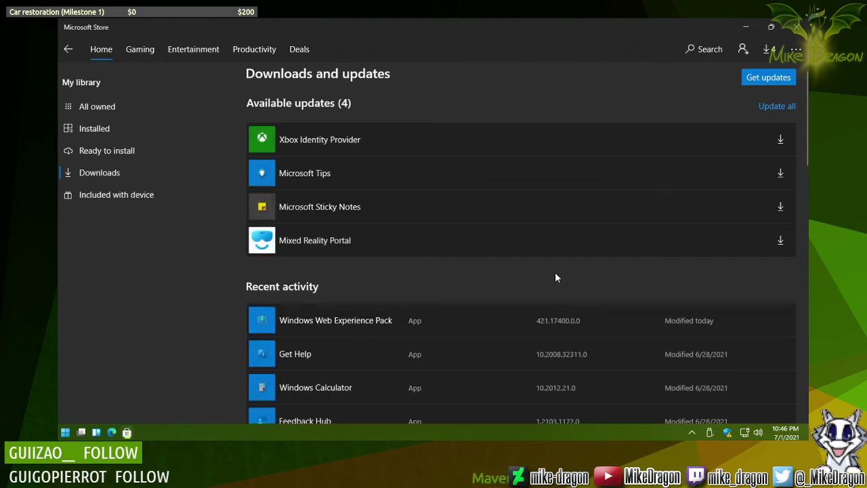
scroll(553, 274, down, 5)
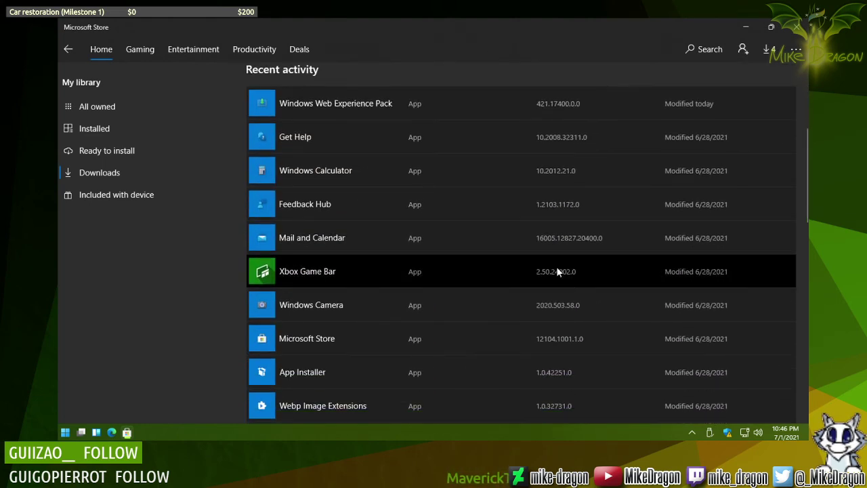
scroll(562, 244, up, 5)
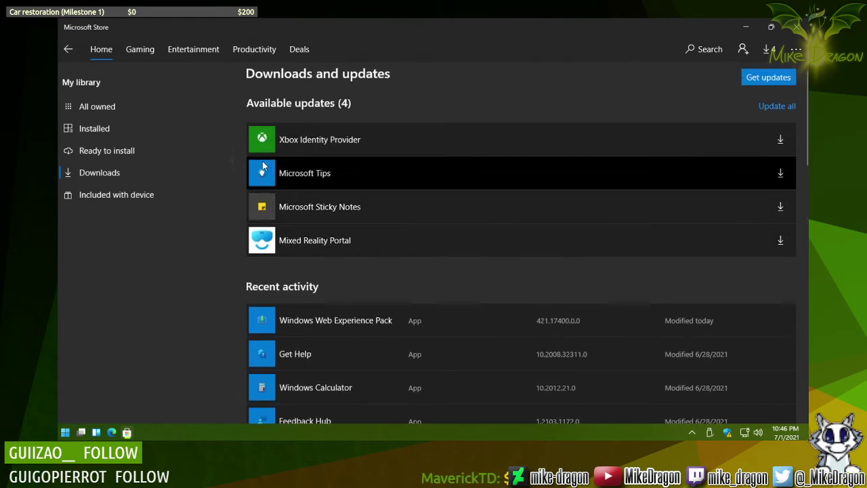
click(801, 30)
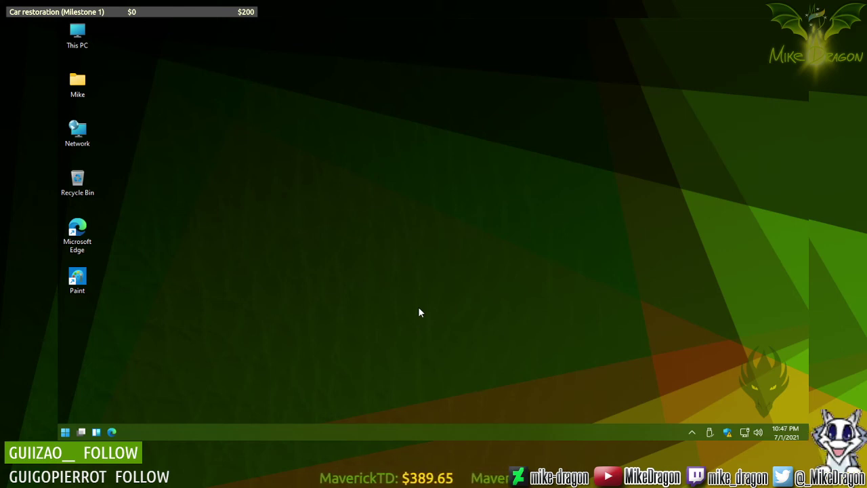
Step: Run winver and move the About Windows dialog to the middle of the desktop, leaving it unfocused
key(super+r)
text(winver)
key(Return)
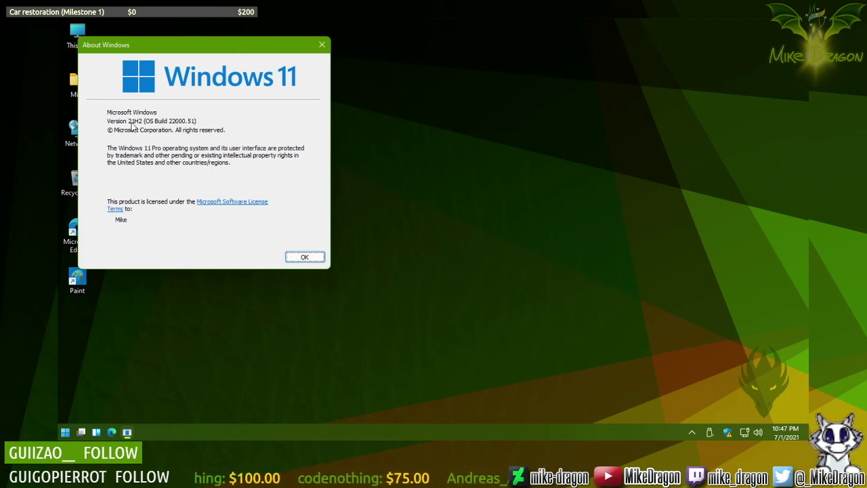
drag(234, 49, 466, 132)
click(454, 79)
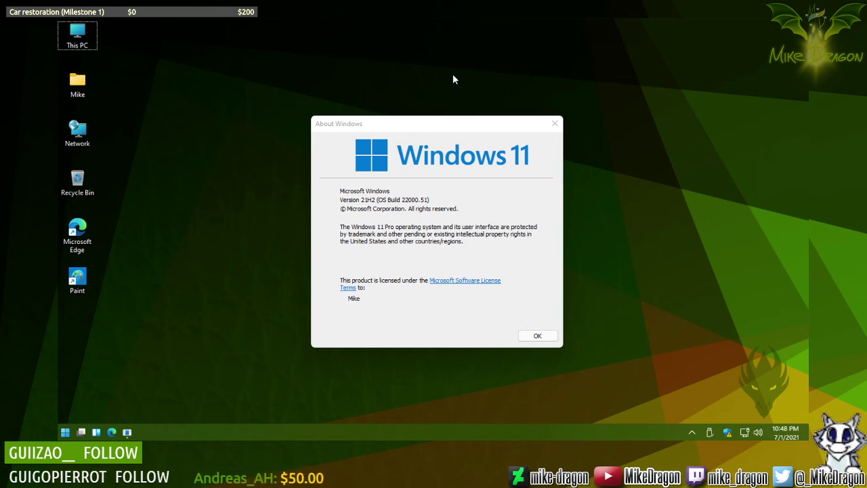
Step: Open the user's home folder, restore its window from full screen, and place the About Windows dialog in front of it to compare title bars
click(78, 84)
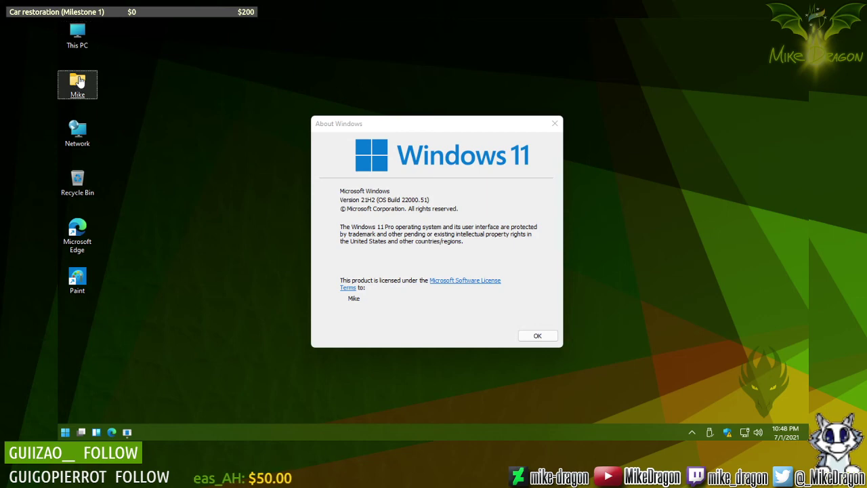
click(376, 44)
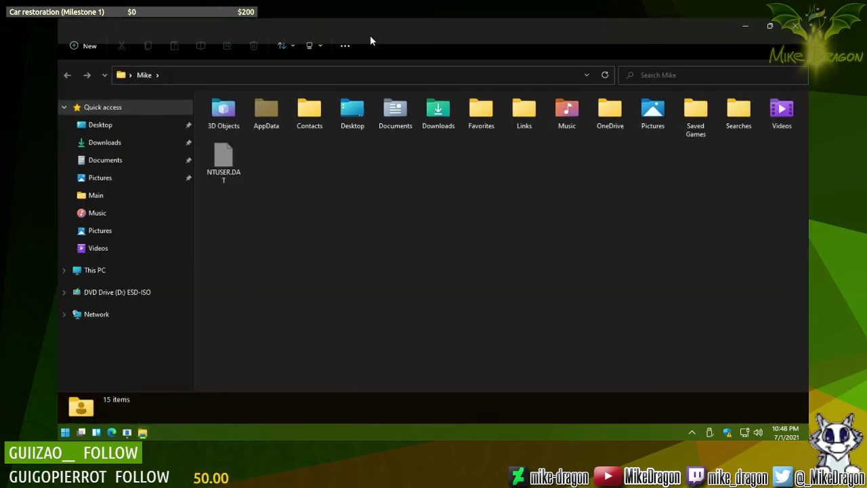
drag(377, 27, 372, 54)
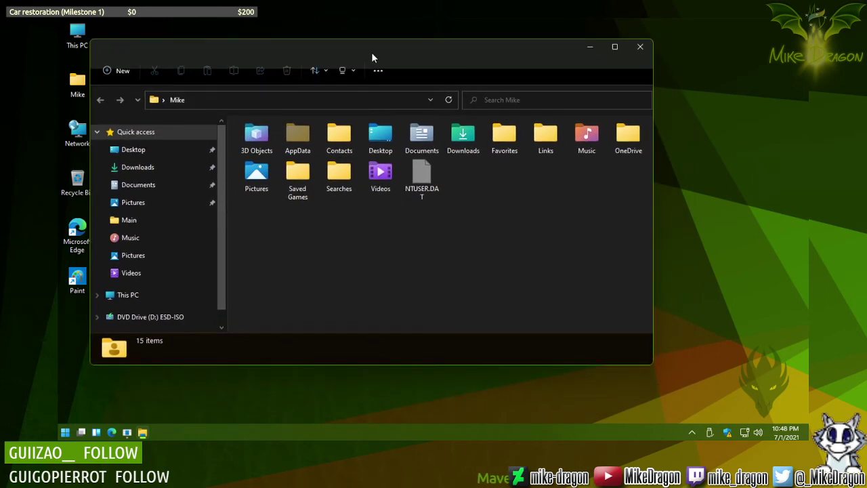
click(126, 433)
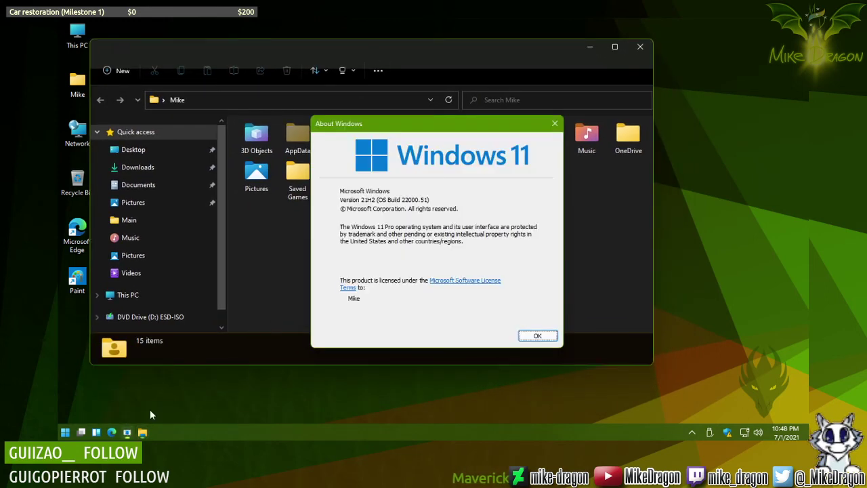
drag(441, 119, 478, 159)
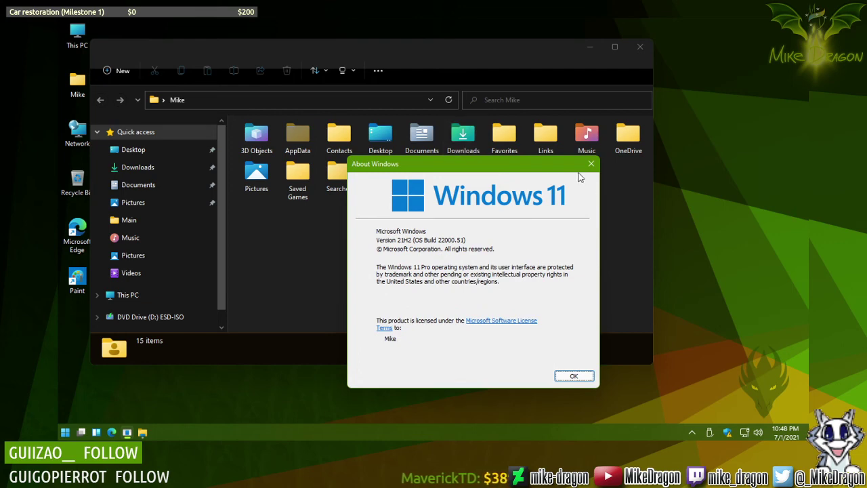
Step: Move the About Windows dialog over the folder window's lower-right corner and leave both windows unfocused to compare their title bars
drag(550, 170, 615, 189)
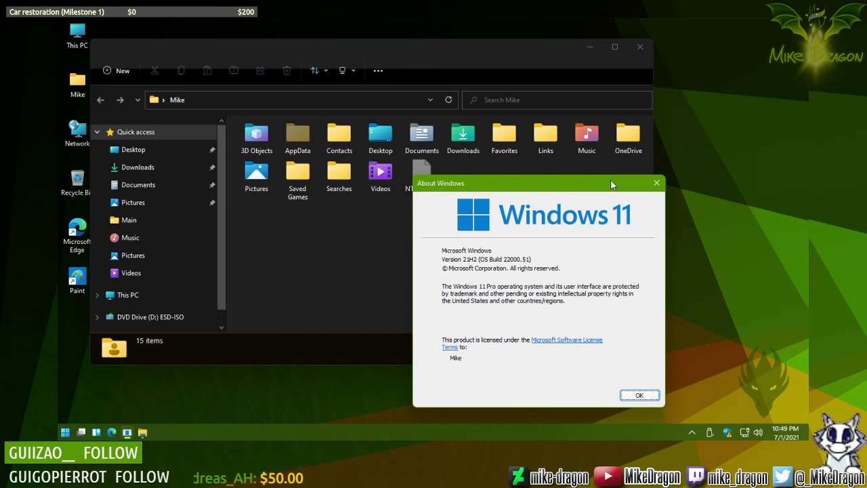
click(171, 430)
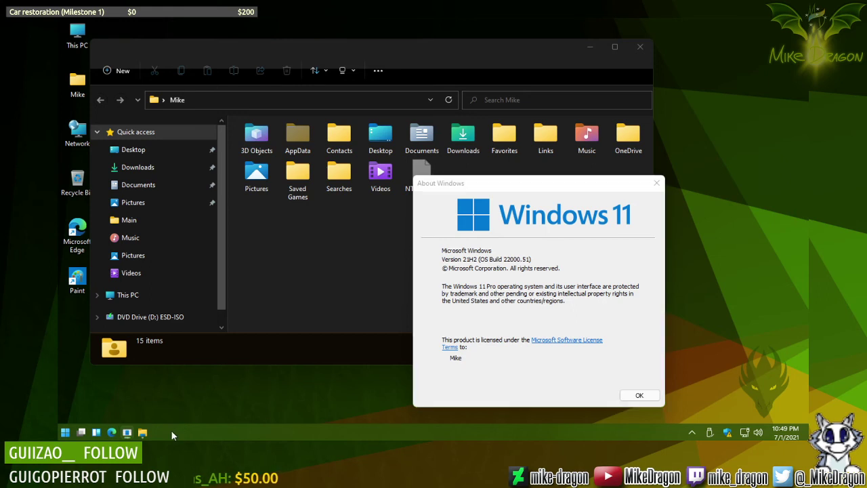
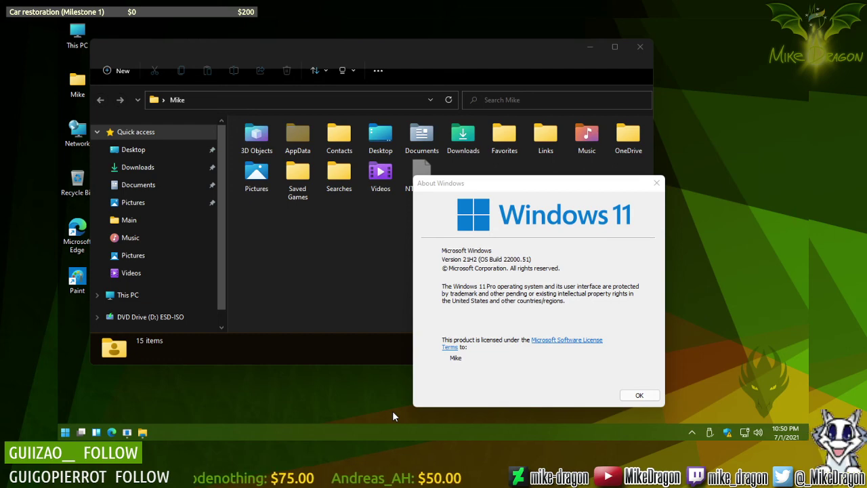
Step: View Desktop 2 in Task View and return to Desktop 1
click(81, 432)
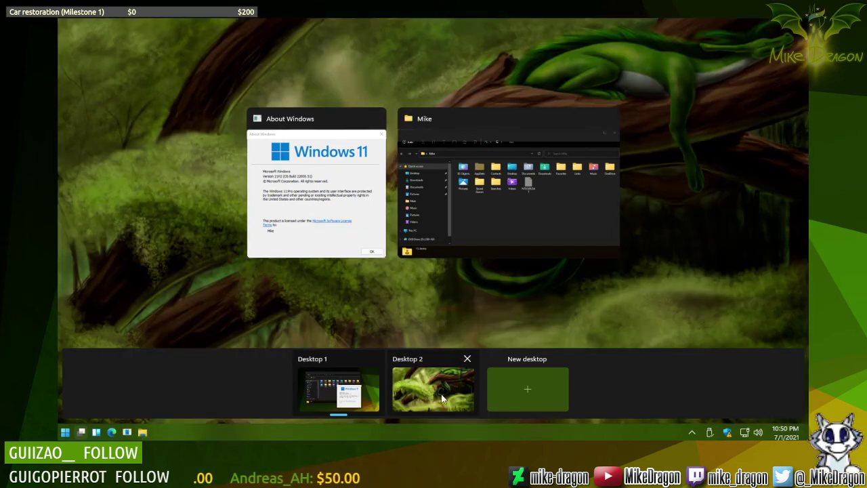
click(439, 376)
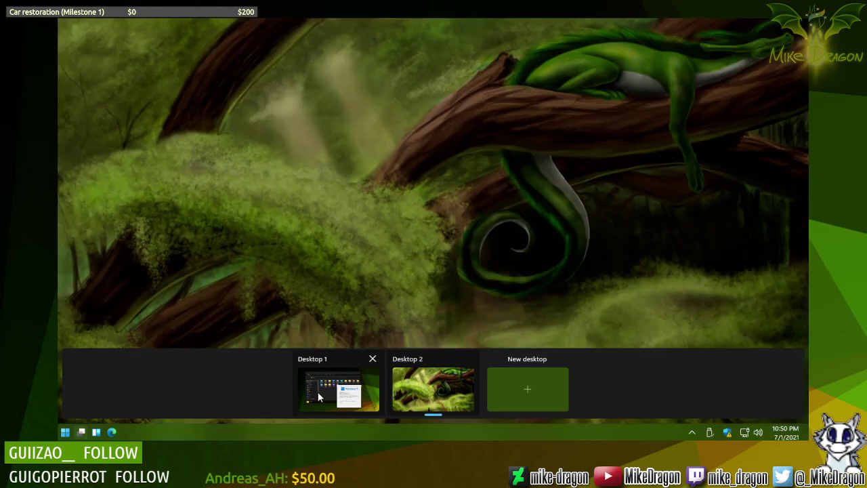
click(341, 388)
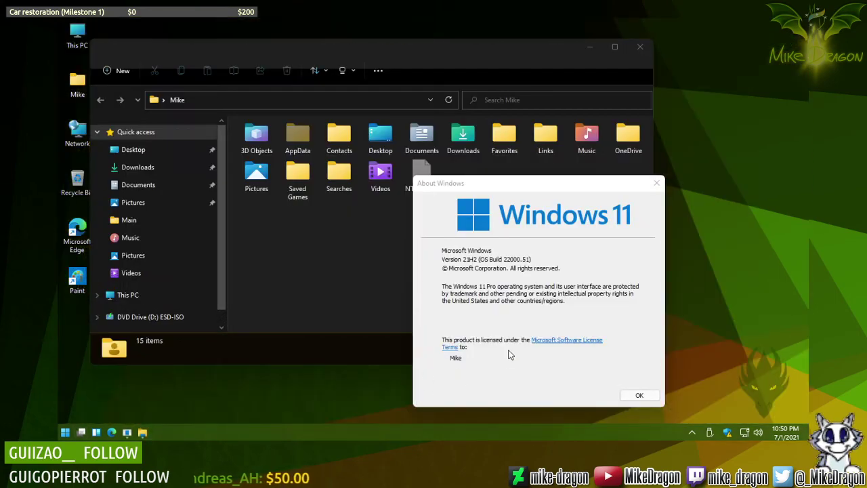
Step: Close the About Windows dialog and the home folder window, and restart Windows
click(656, 184)
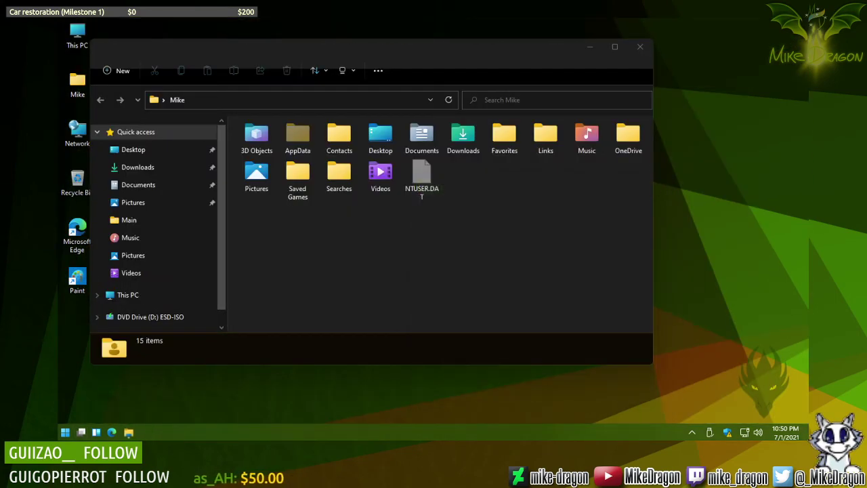
click(641, 47)
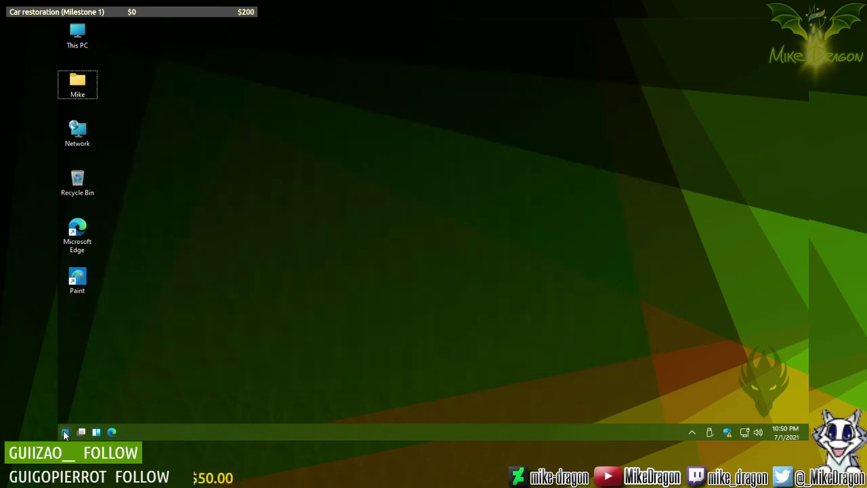
click(66, 431)
click(384, 399)
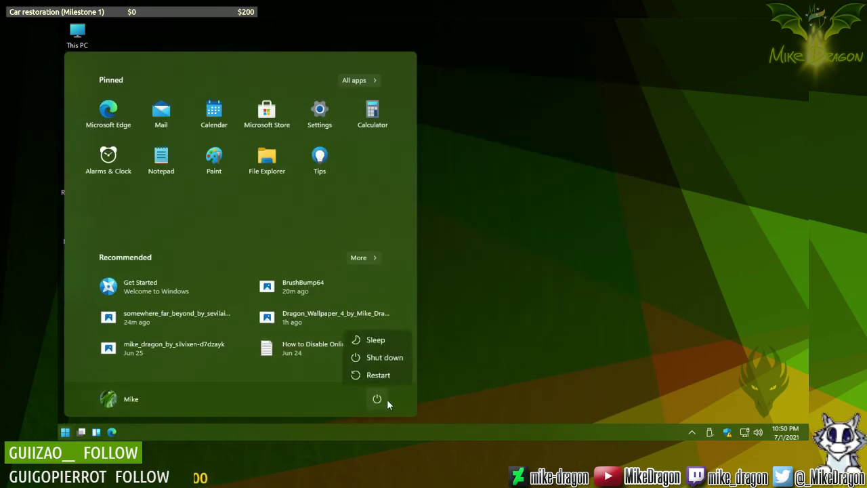
click(386, 375)
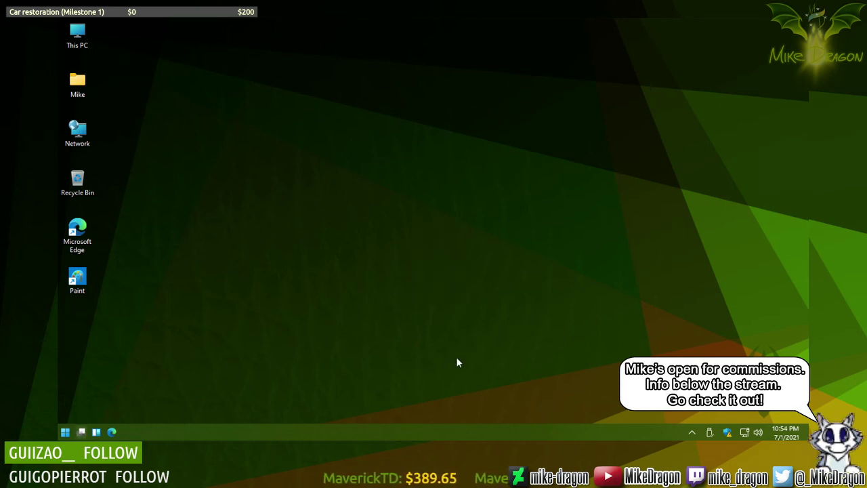
Step: Switch to Desktop 2 to check its wallpaper after the restart, and switch back to Desktop 1
key(super+Tab)
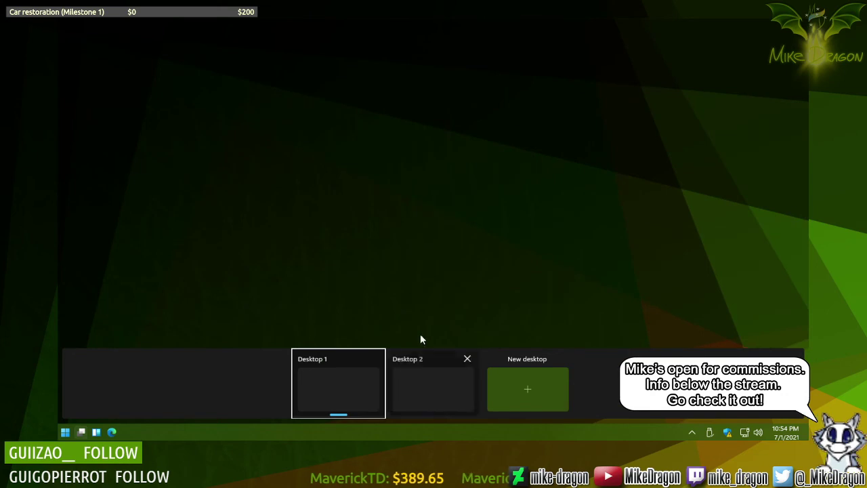
click(428, 400)
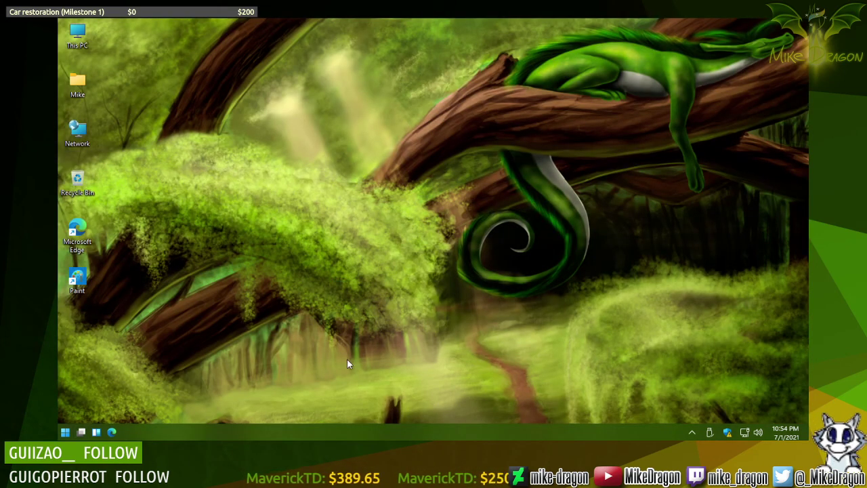
click(93, 435)
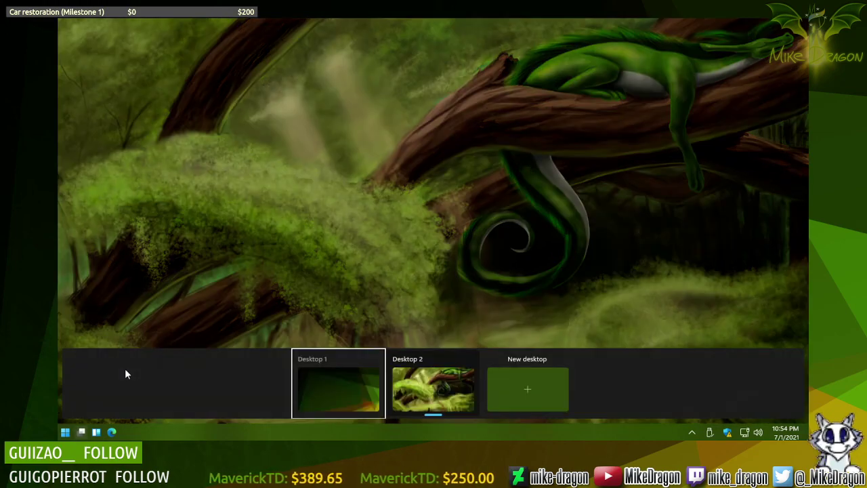
click(310, 383)
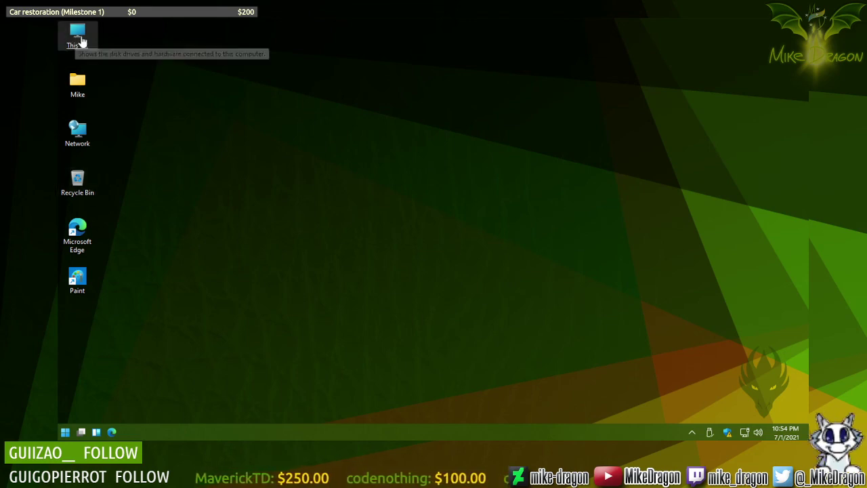
Step: Open File Explorer at This PC, reposition its window to inspect the title bar, and close it
key(super+e)
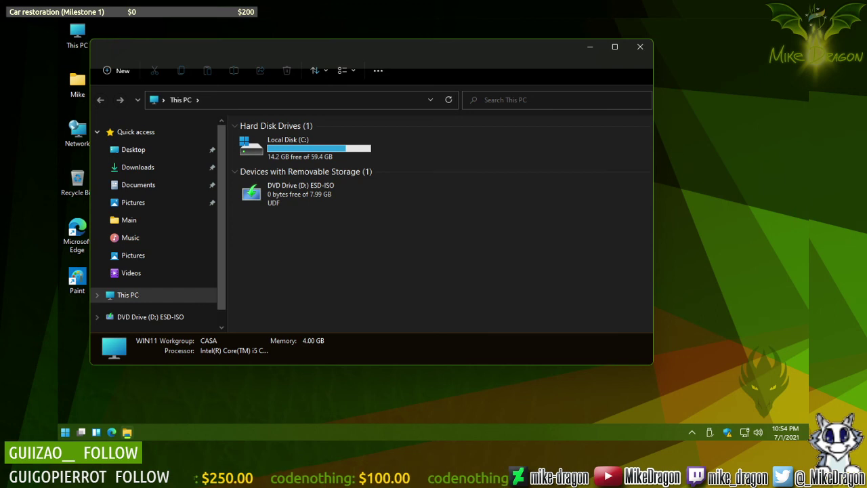
drag(513, 60, 622, 69)
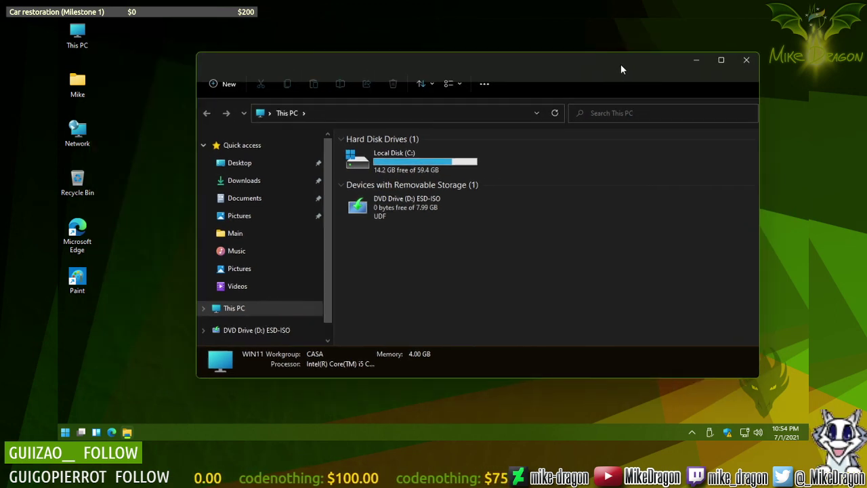
click(746, 59)
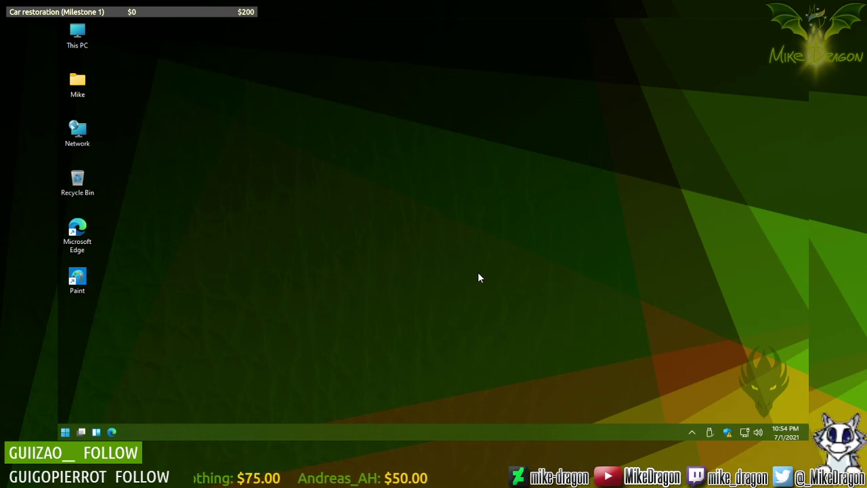
Step: Open Settings, look over the System and Windows Update pages, and return to System
key(super)
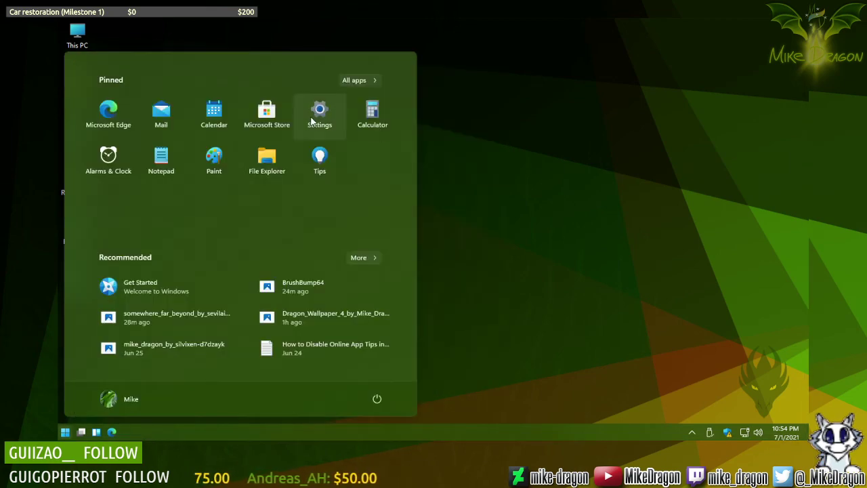
click(312, 120)
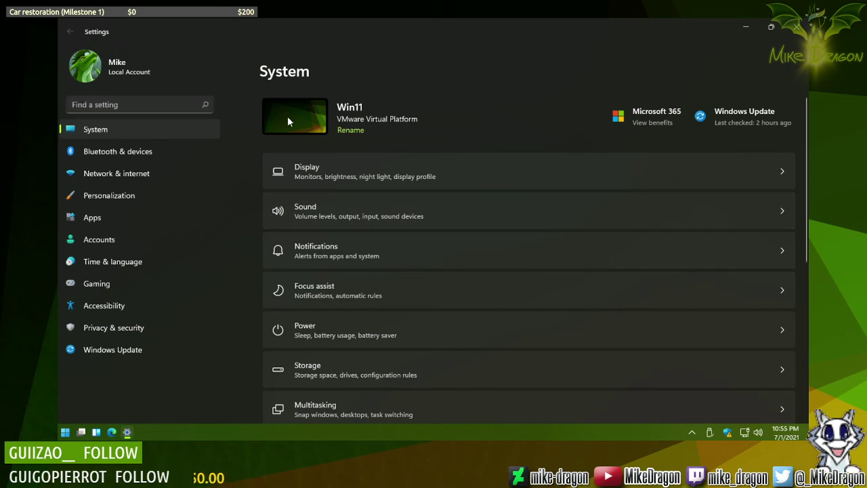
scroll(590, 238, down, 5)
scroll(613, 255, up, 3)
scroll(613, 260, up, 2)
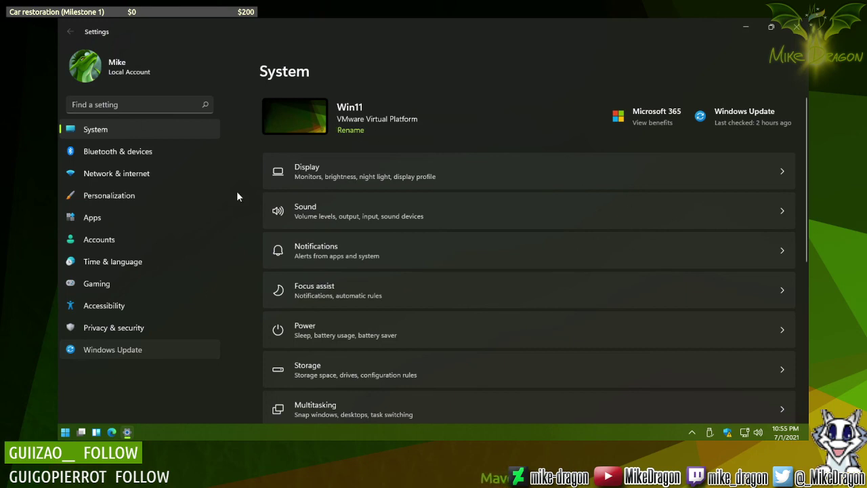
click(113, 349)
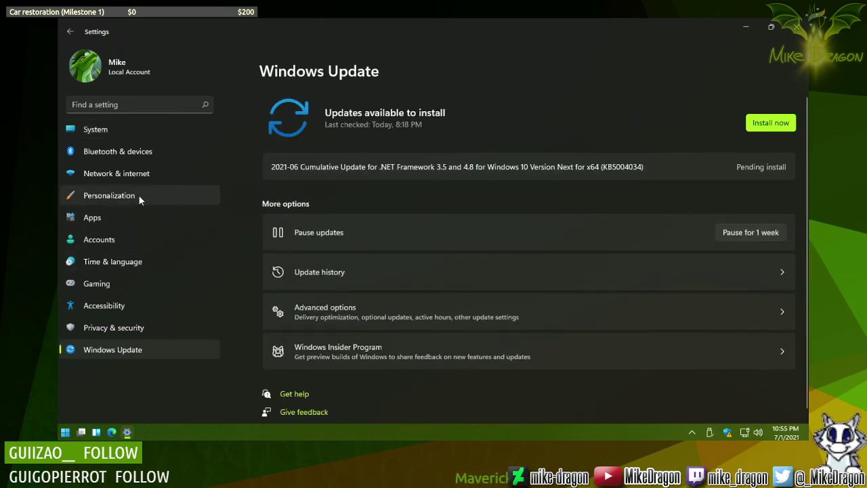
click(137, 125)
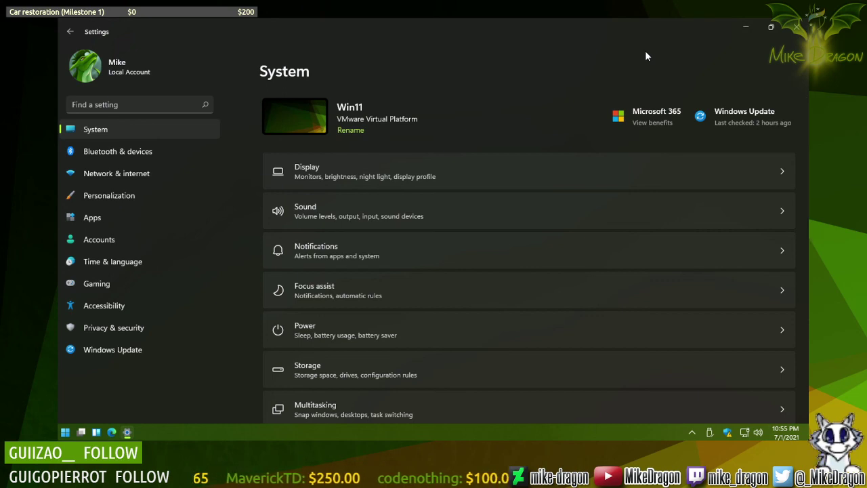
Step: Examine the device and Windows specifications on the System About page, and close Settings
key(super+Pause)
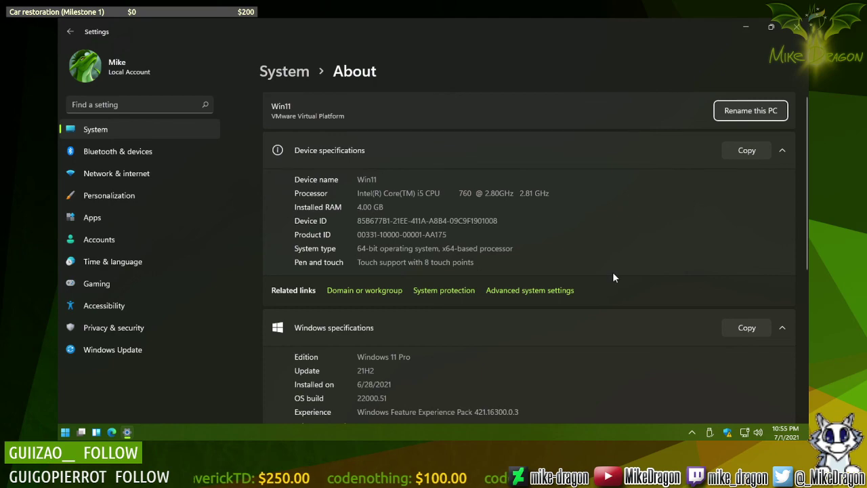
scroll(624, 272, down, 5)
scroll(616, 261, up, 5)
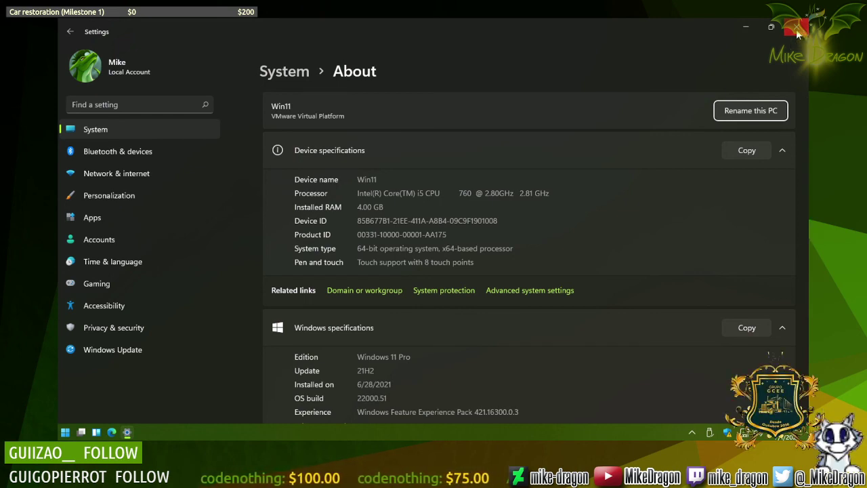
click(799, 32)
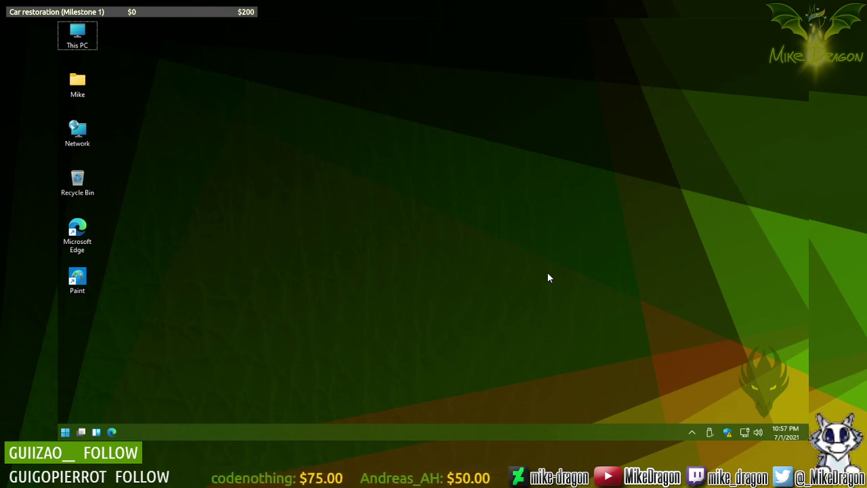
Step: Try to run OOBE from the Run dialog
key(super+r)
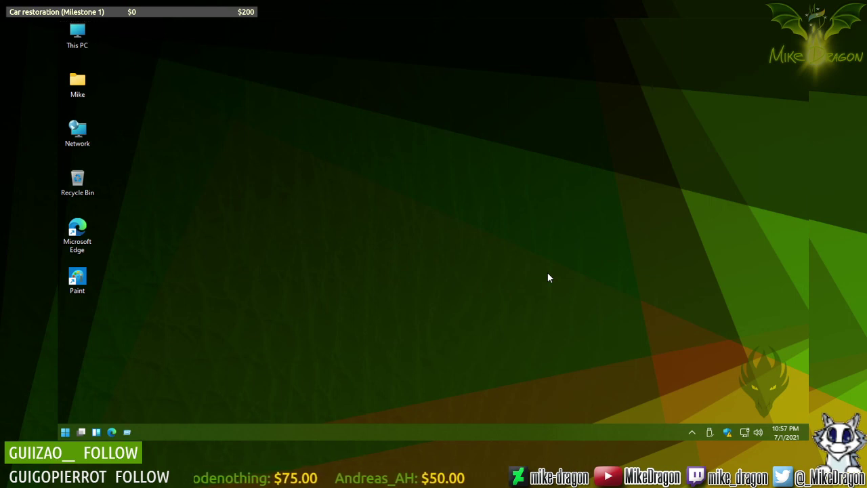
text(O)
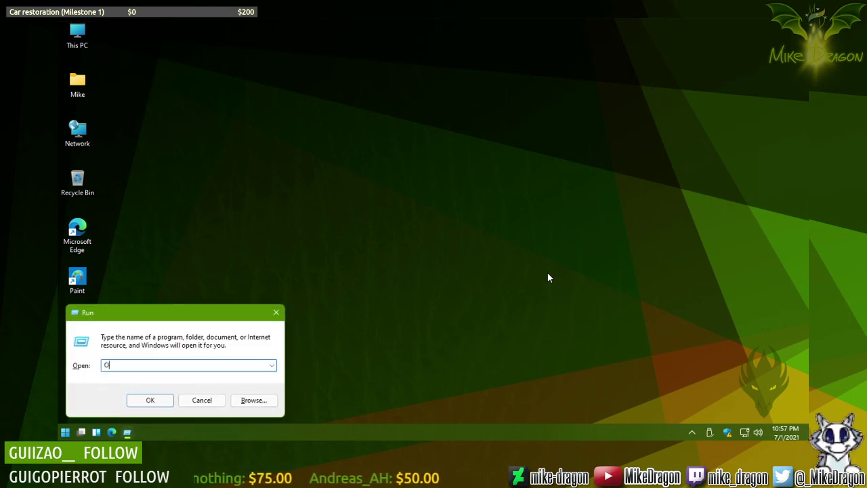
text(OB)
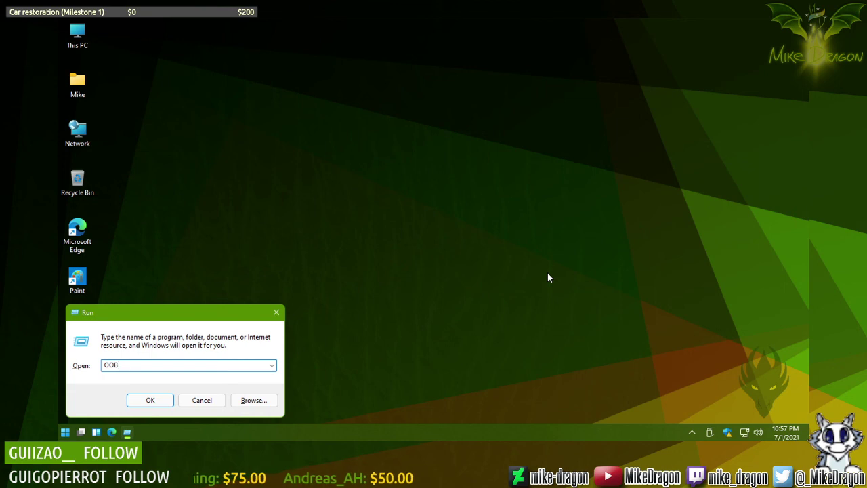
text(E)
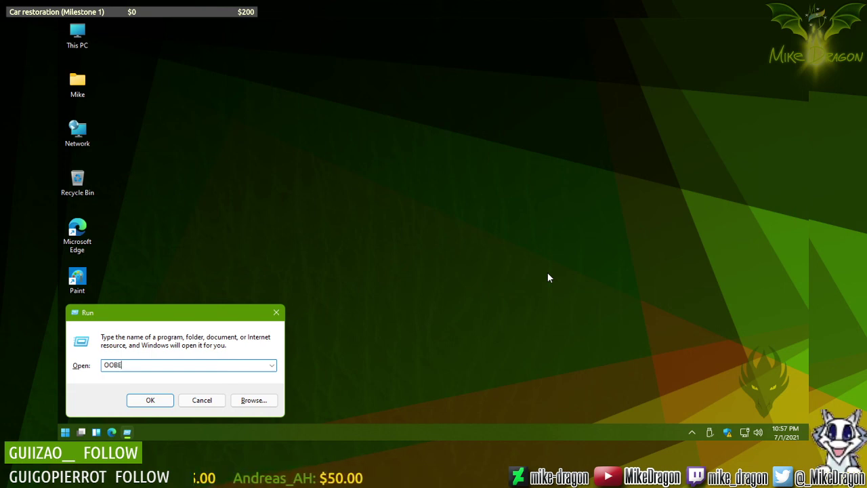
key(Return)
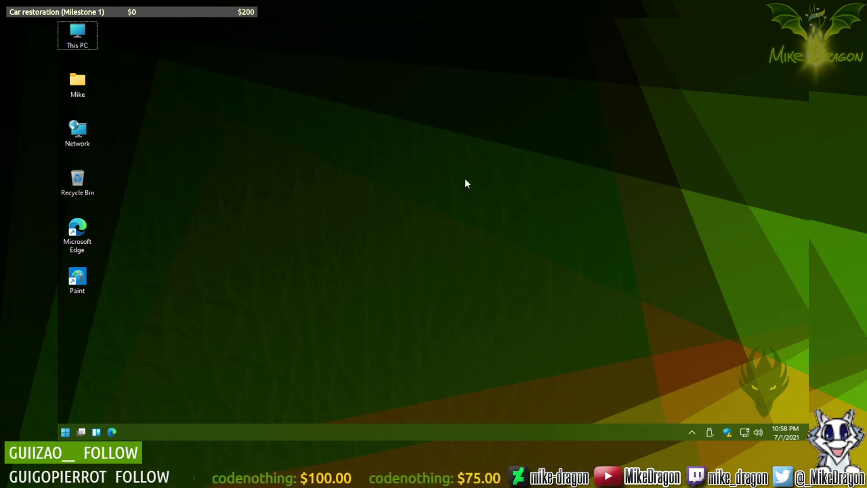
drag(462, 156, 409, 330)
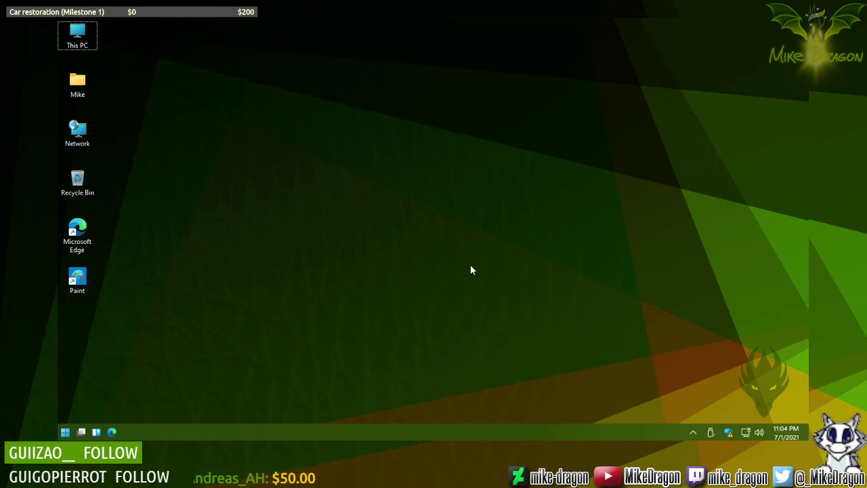
drag(408, 195, 448, 297)
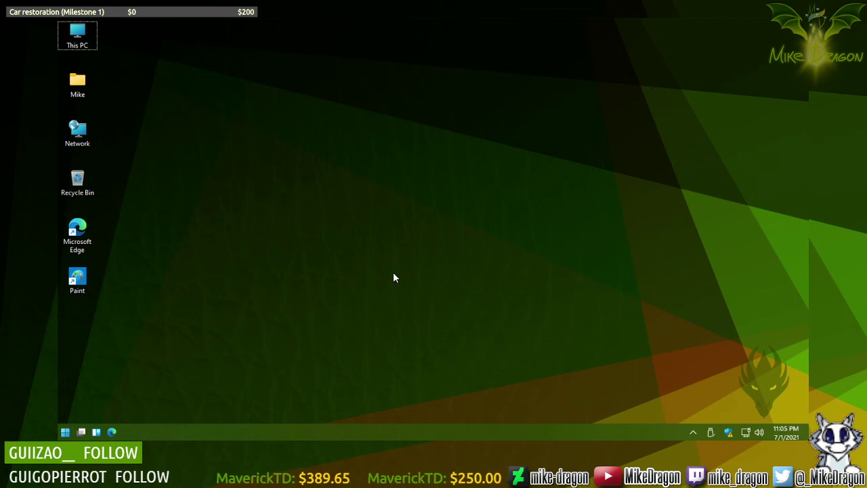
Step: Shut down Windows 11
key(super)
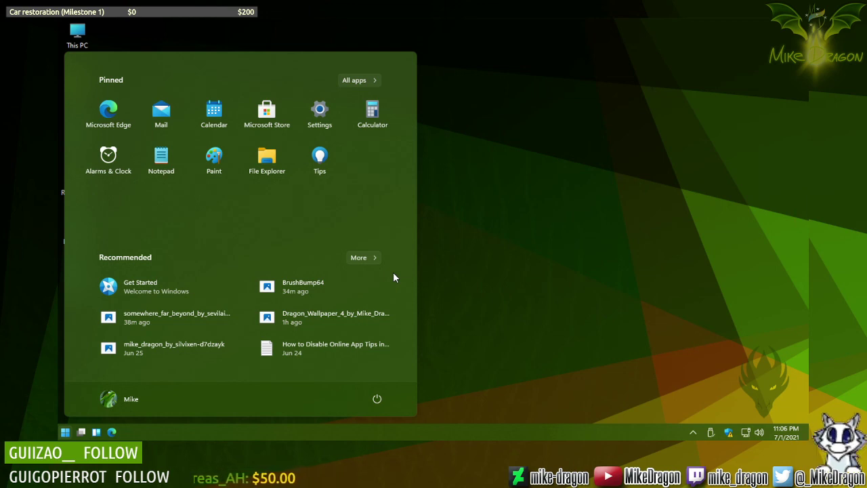
click(377, 400)
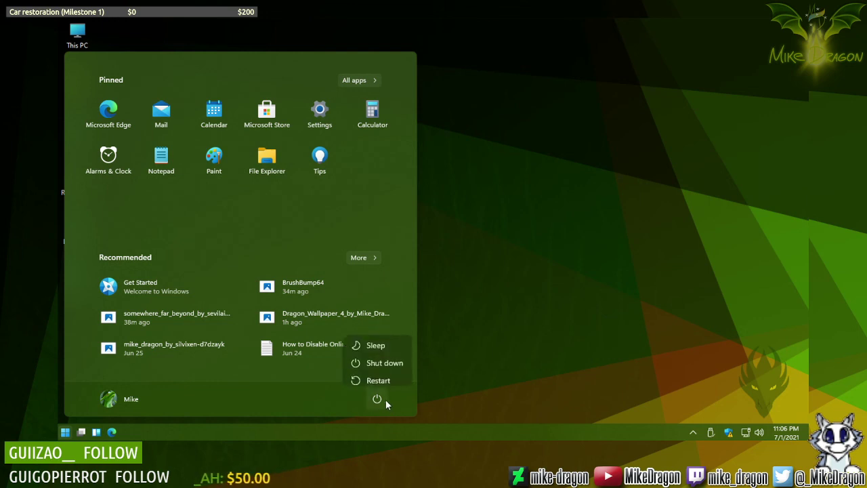
click(379, 359)
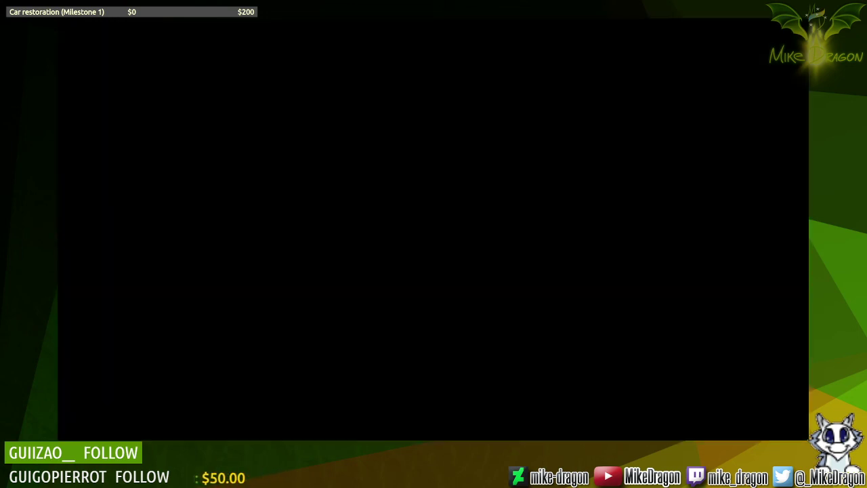